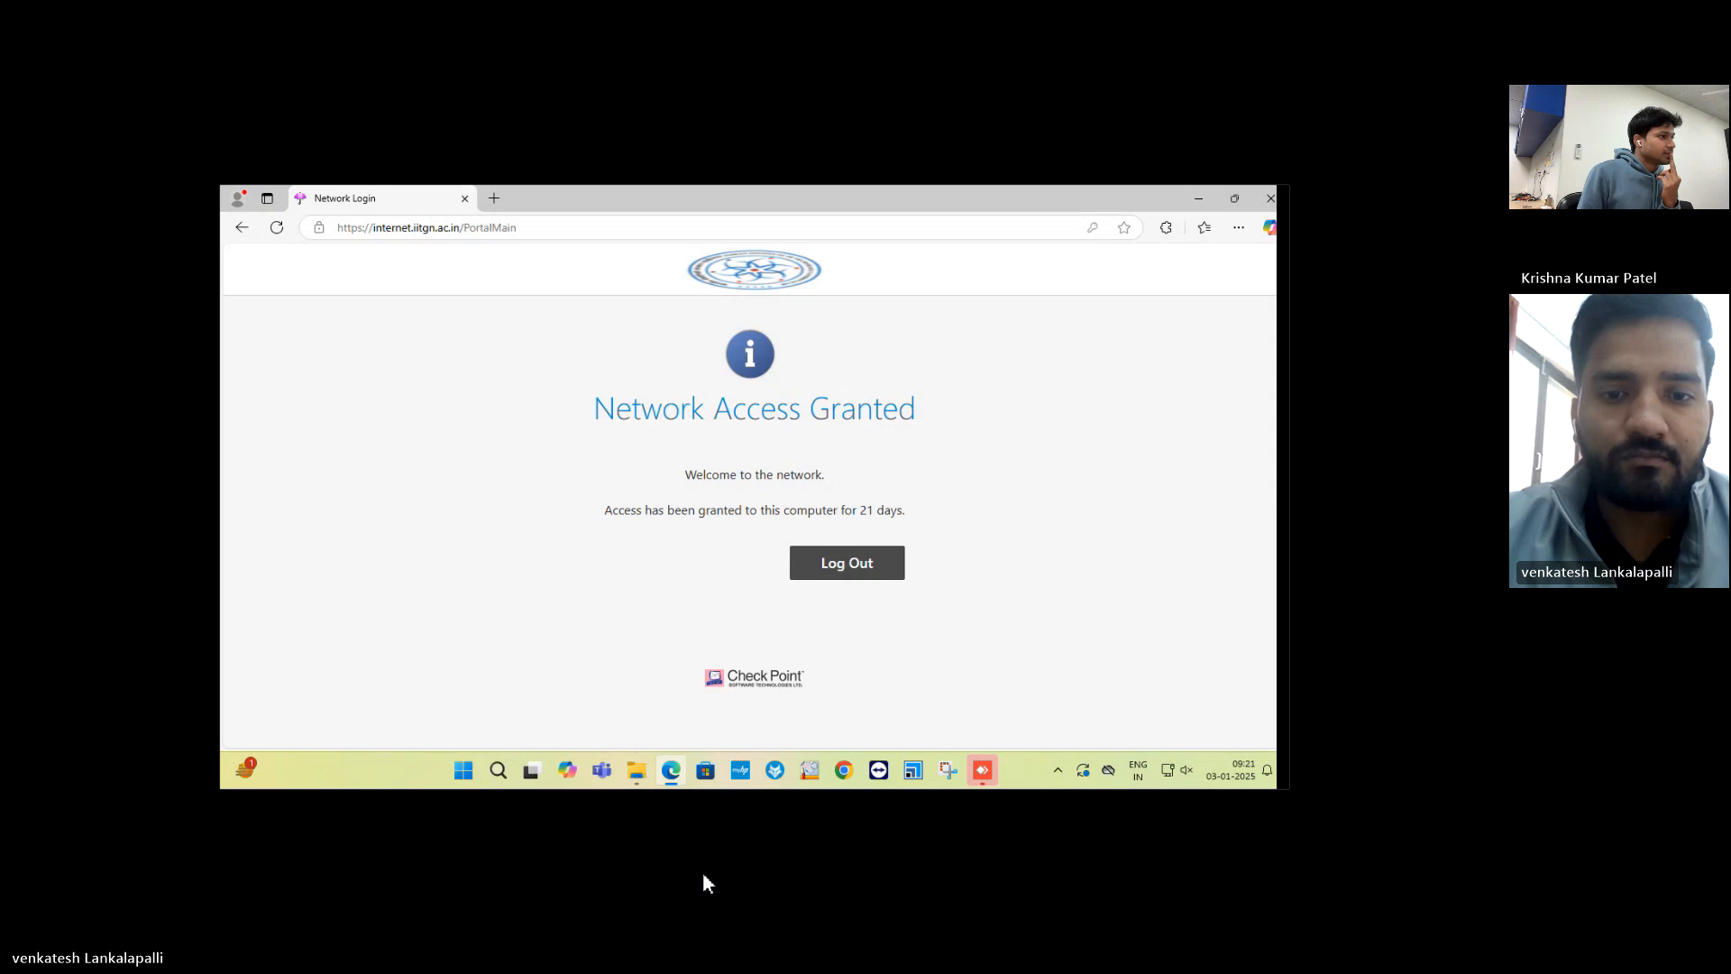
Restore the AnyDesk remote session from full screen to a window.
{"action": "mouse_move", "coordinate": [848, 108]}
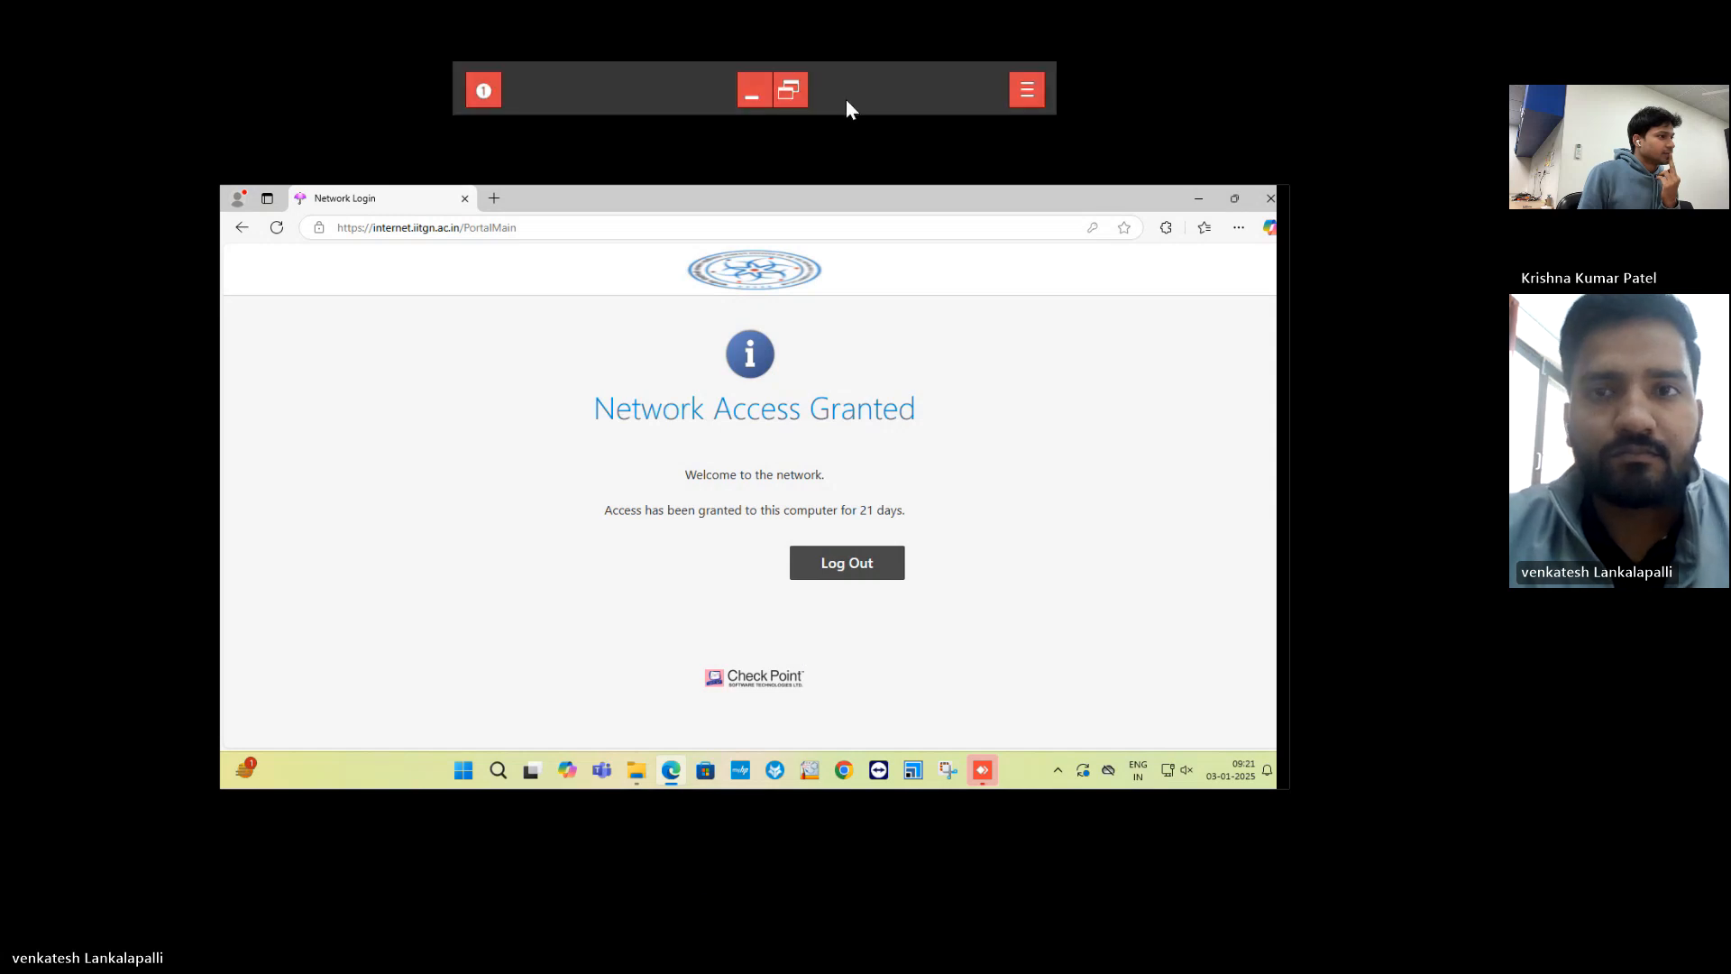
{"action": "left_click", "coordinate": [792, 90]}
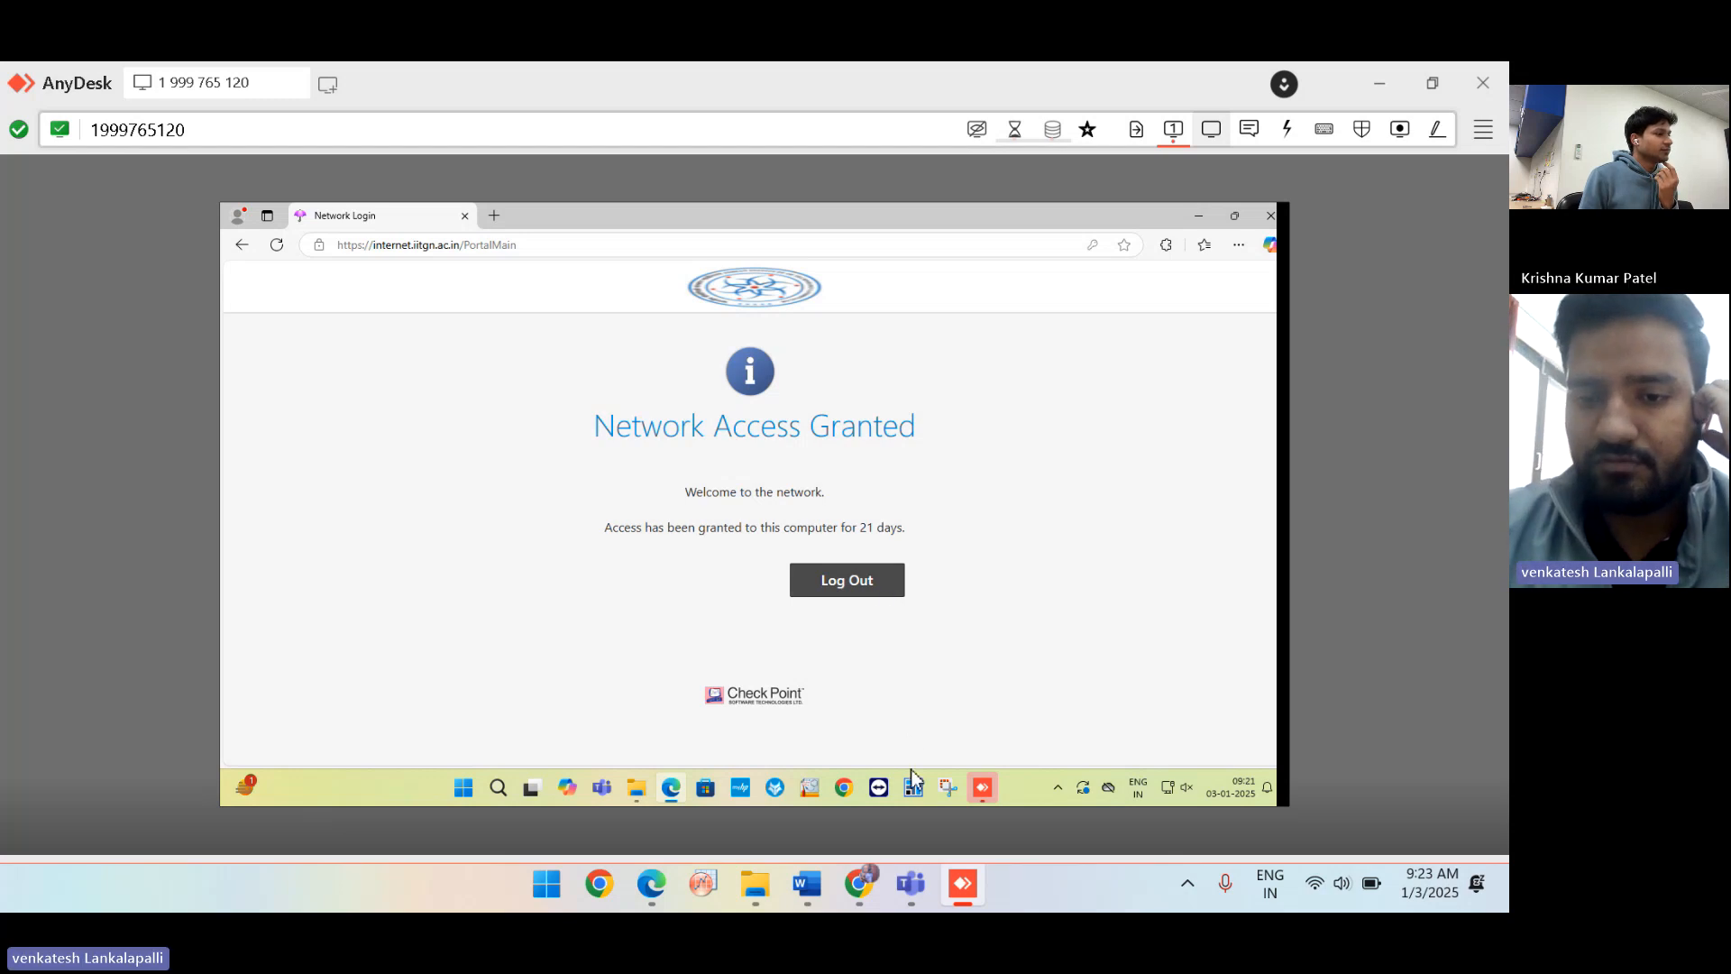
Switch away from the Edge login page on the remote taskbar to reveal the remote desktop.
{"action": "left_click", "coordinate": [632, 794]}
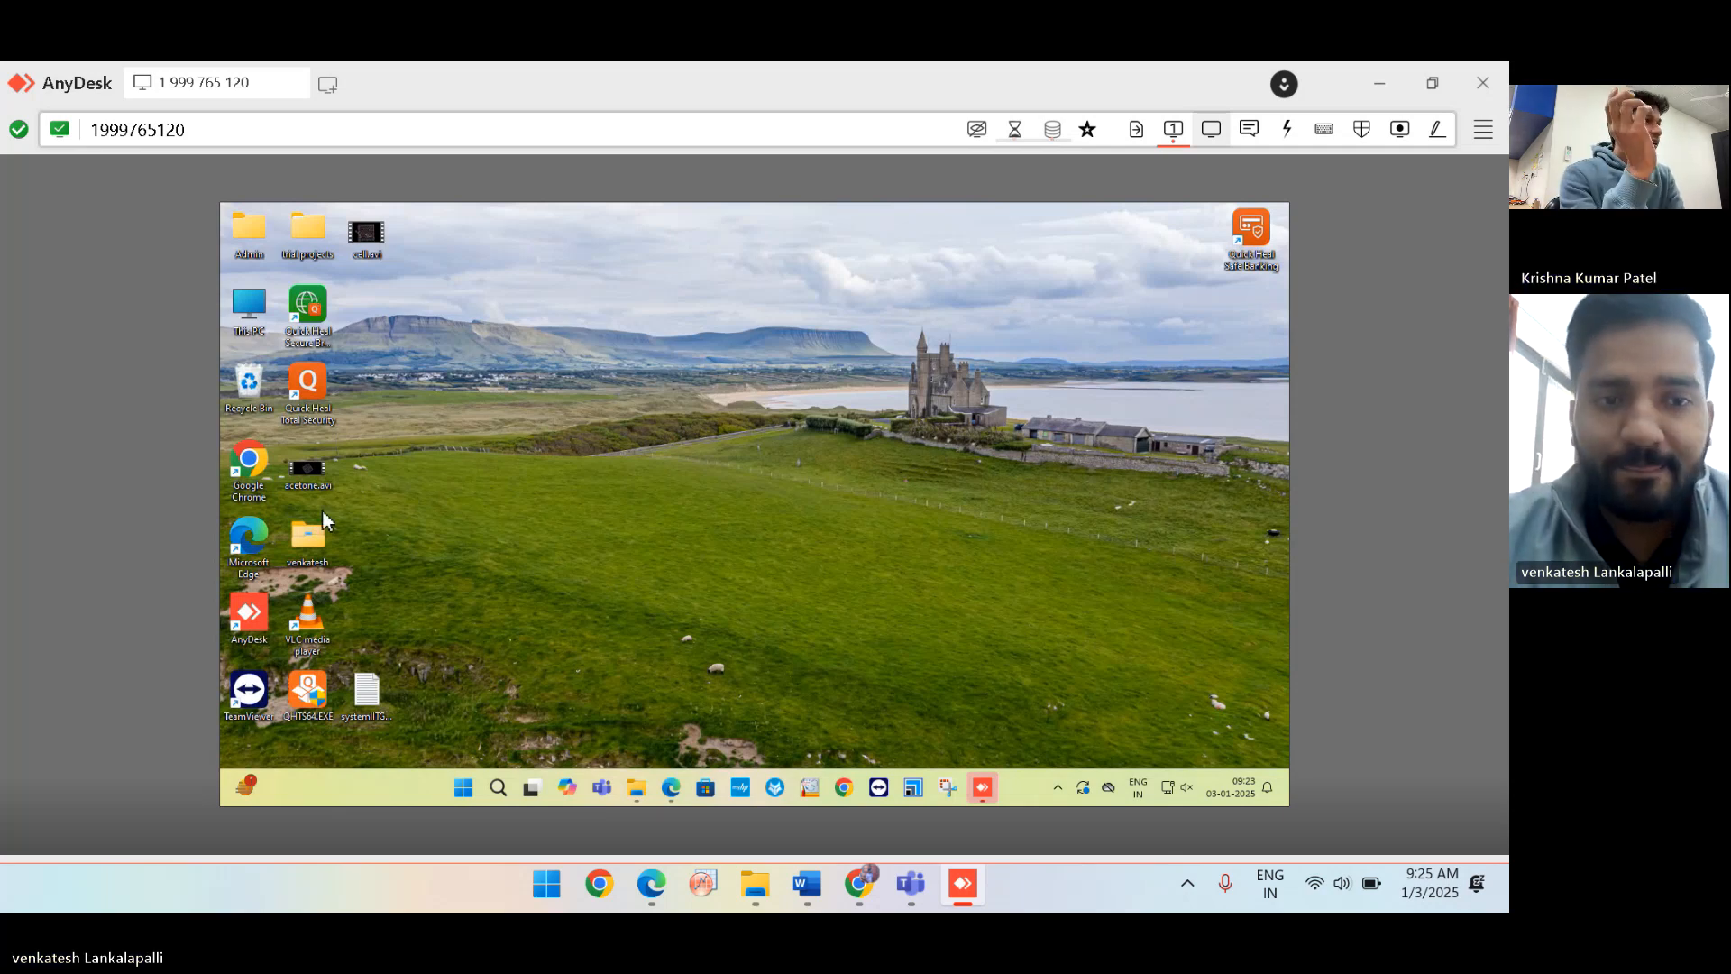
Open the user folder from the remote desktop and maximize the Explorer window.
{"action": "double_click", "coordinate": [307, 535]}
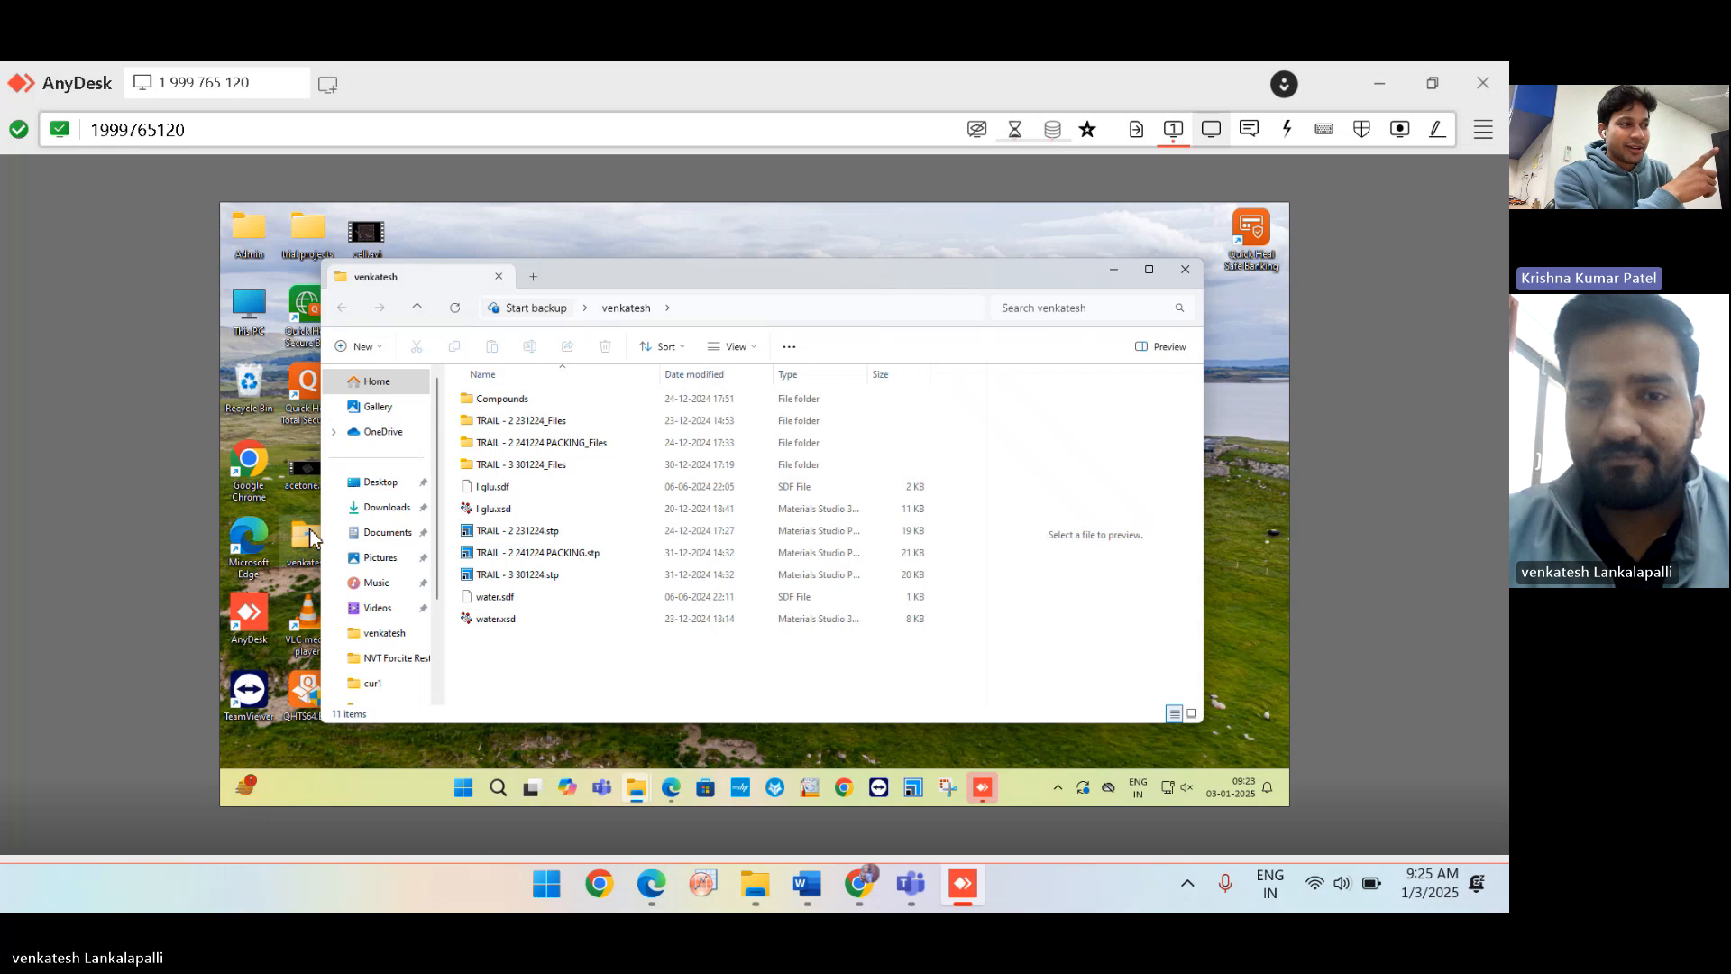
{"action": "left_click", "coordinate": [502, 443]}
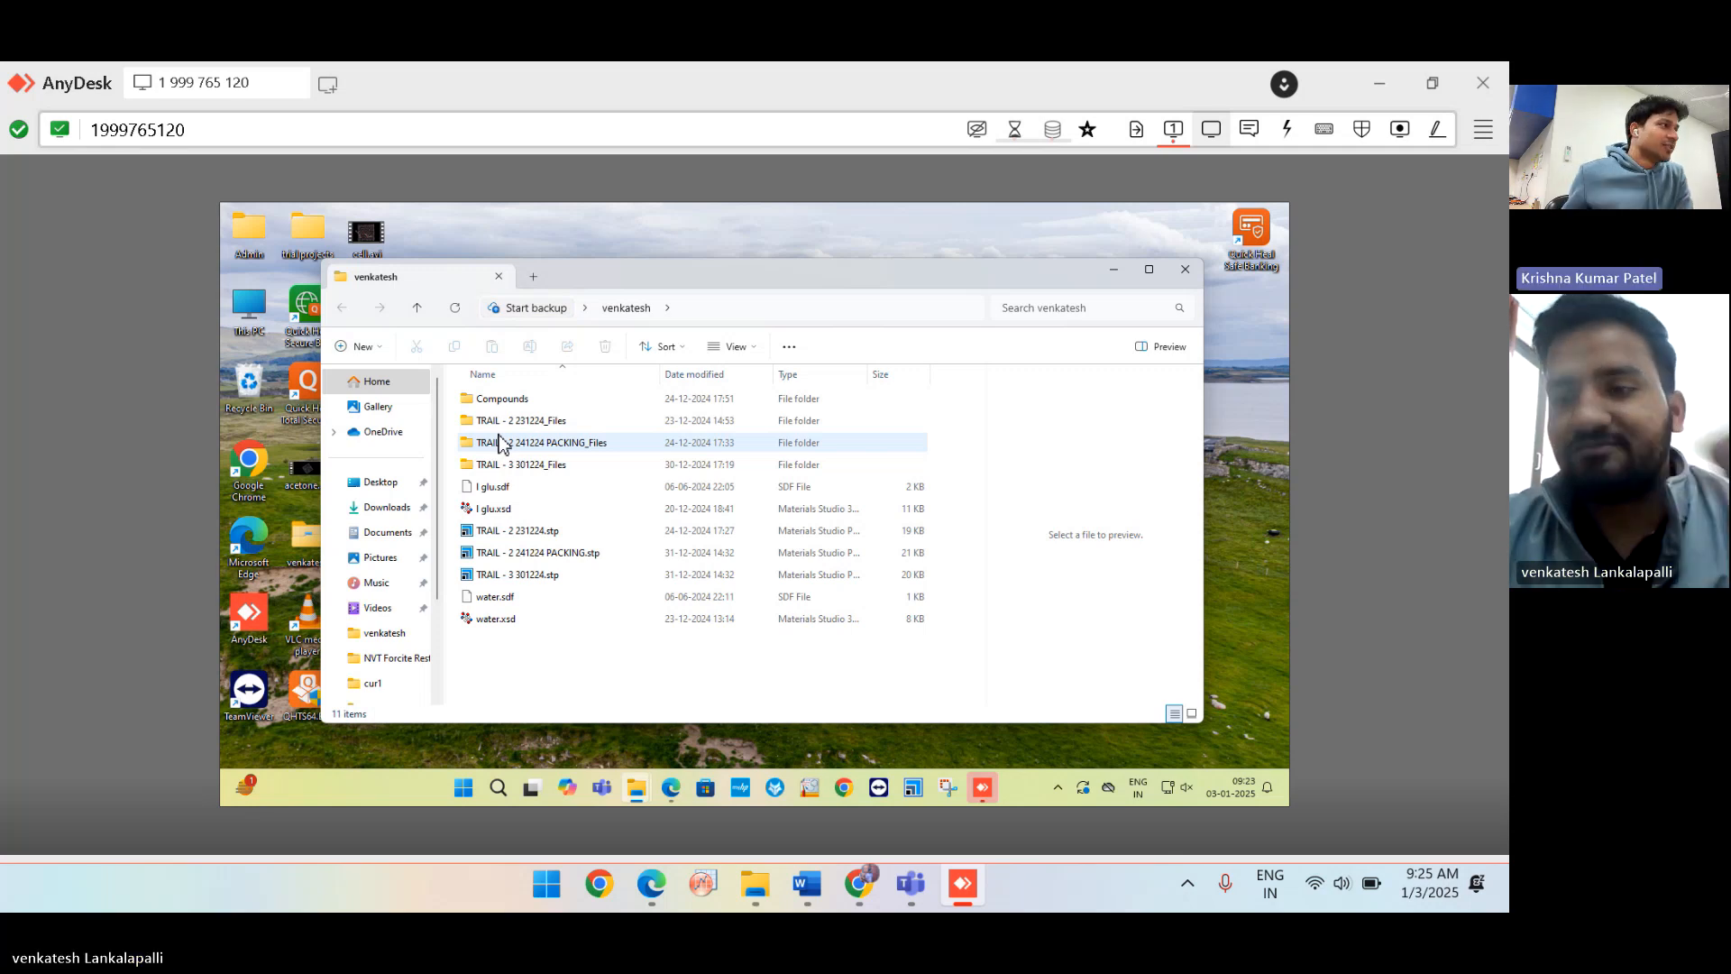
{"action": "double_click", "coordinate": [652, 282]}
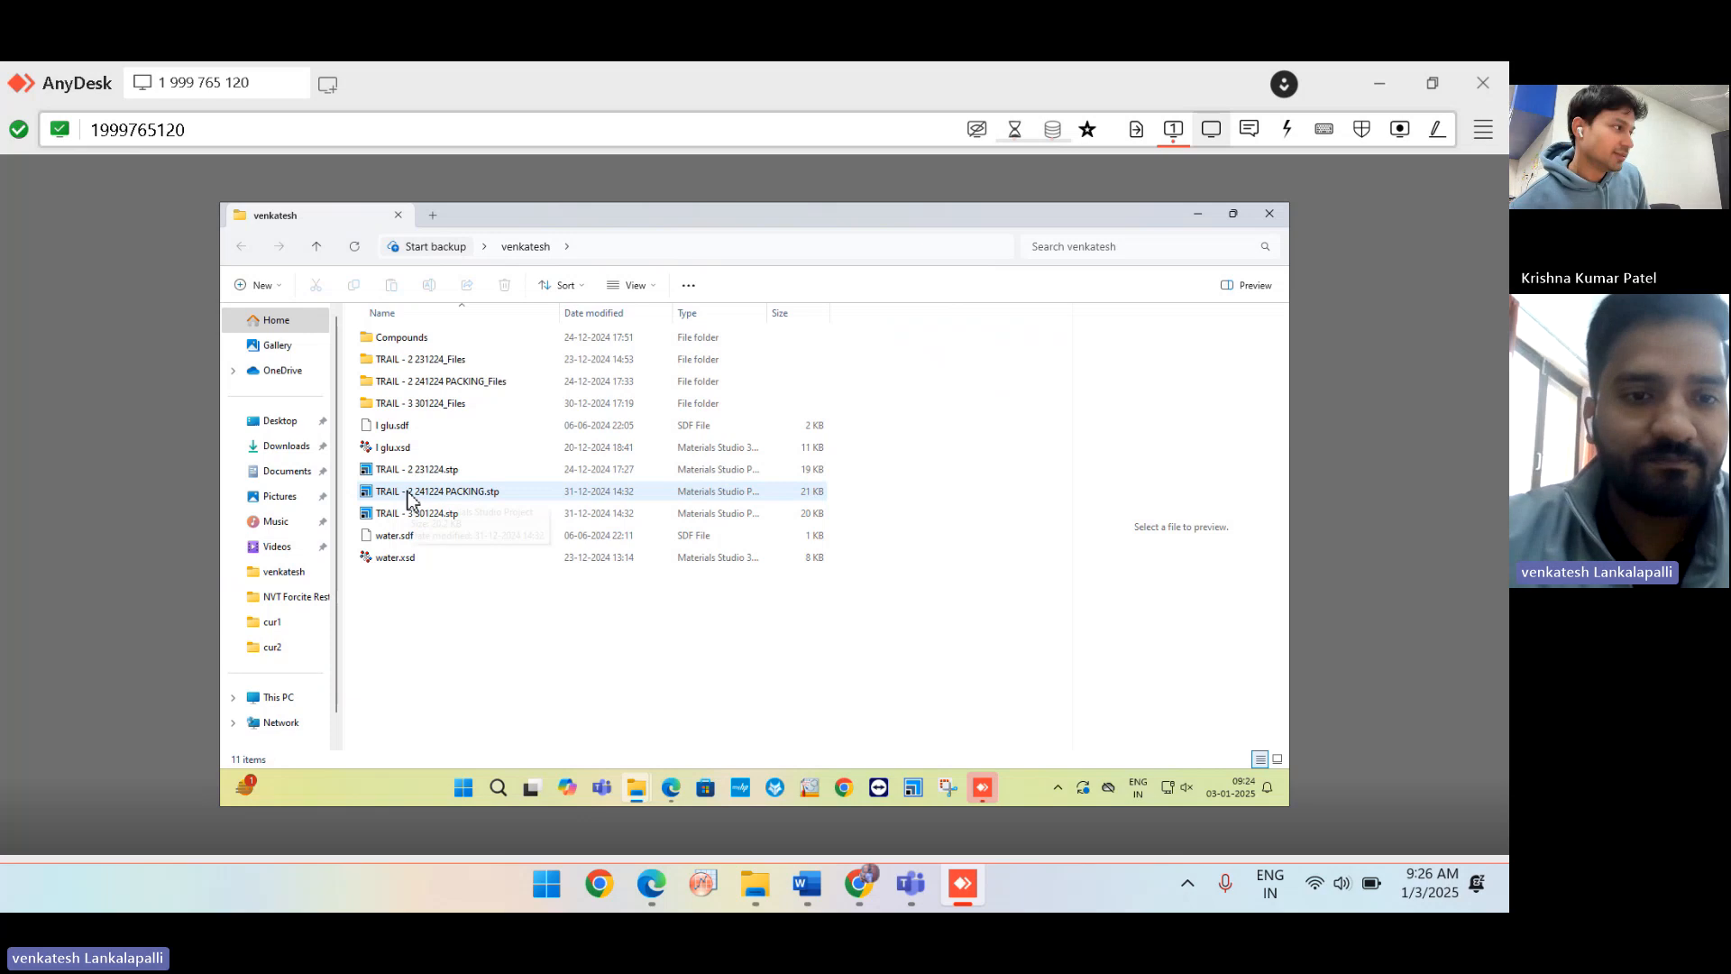
Open TRAIL - 2 241224 PACKING.stp, accept the file associations, and collapse I glu AC Construct (2).
{"action": "double_click", "coordinate": [410, 496]}
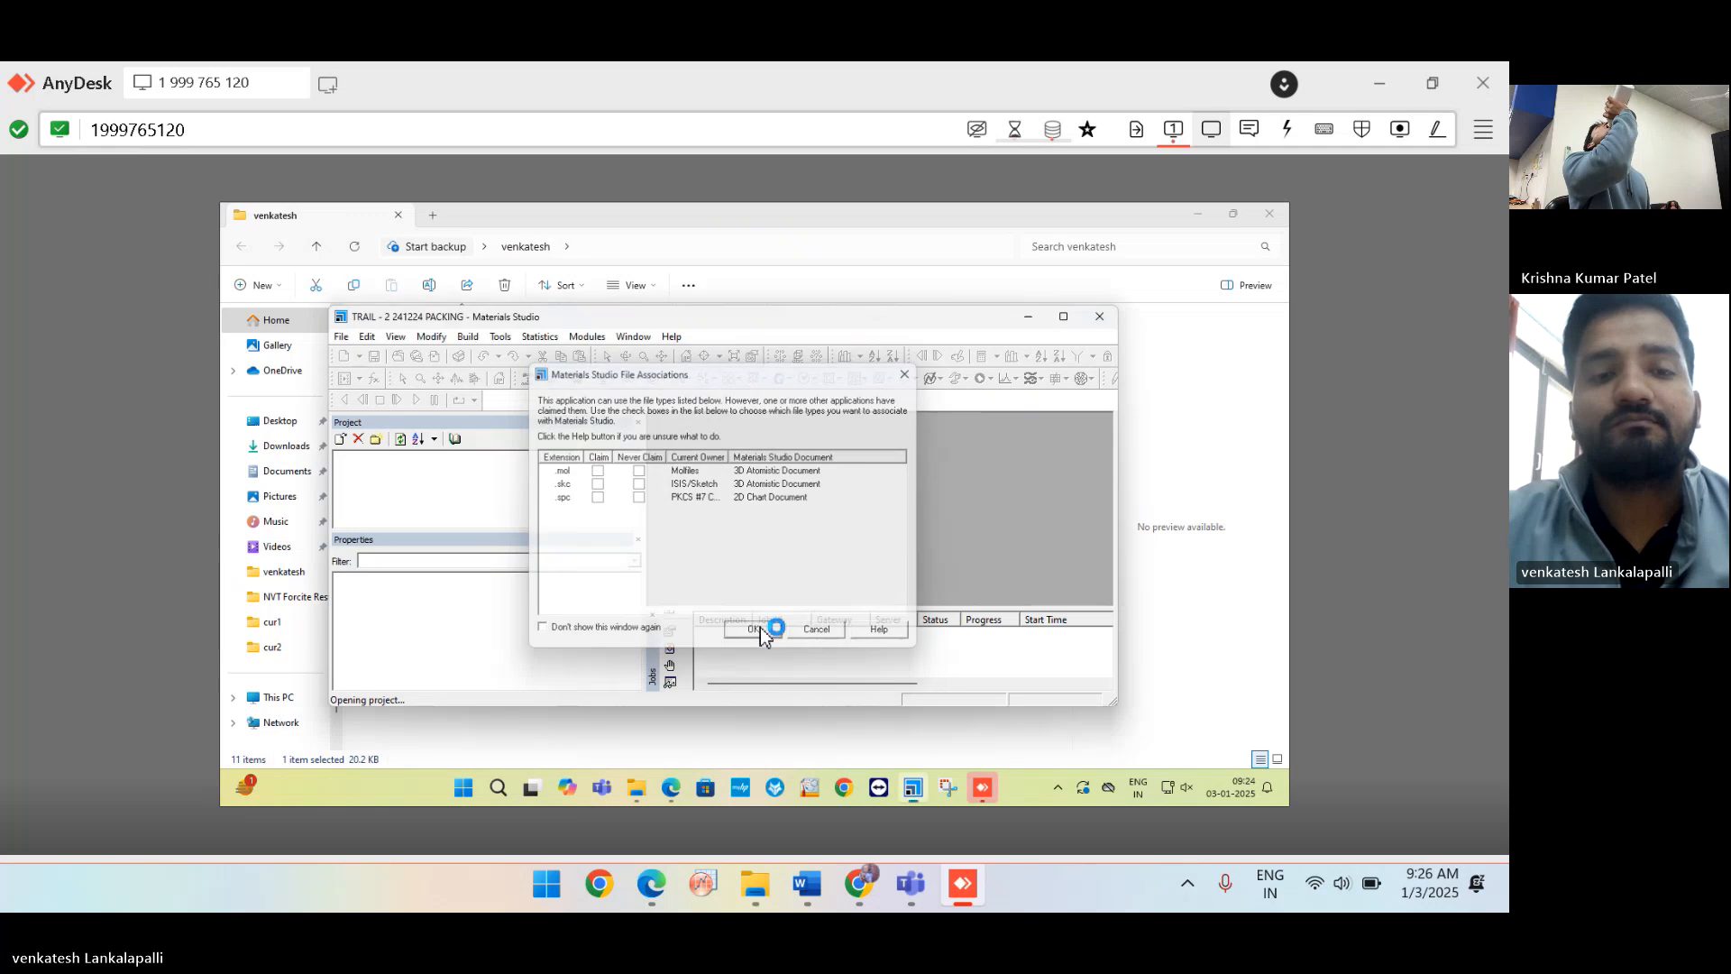
{"action": "left_click", "coordinate": [761, 634]}
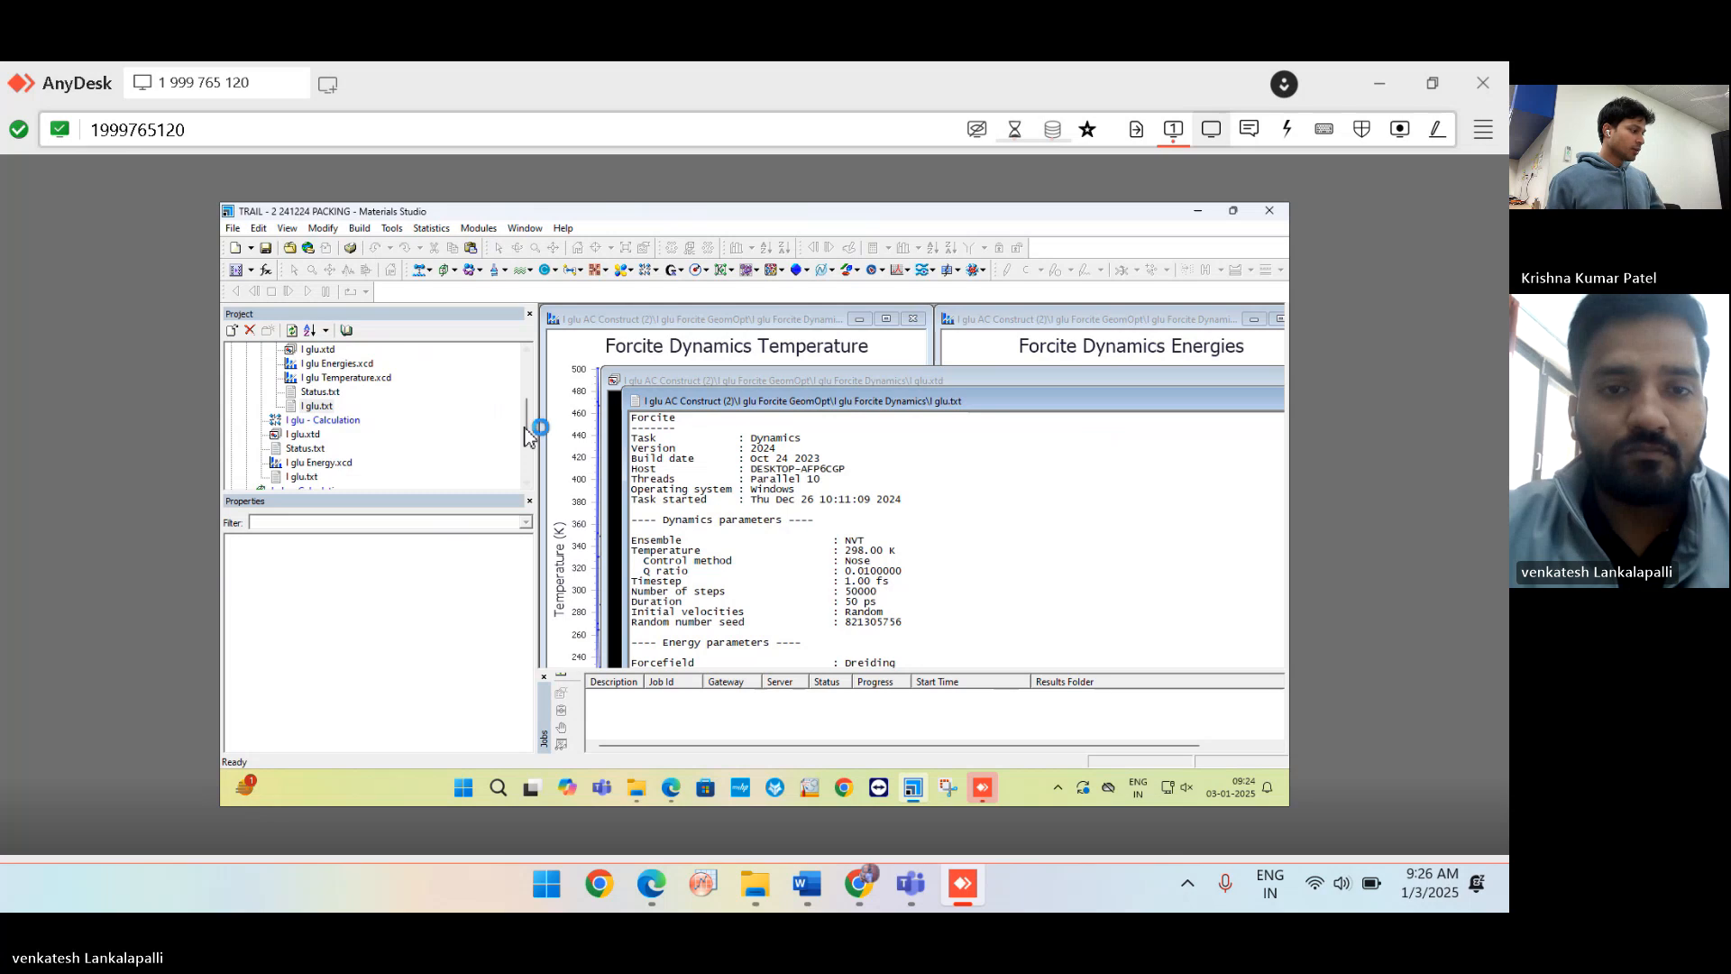
{"action": "left_click_drag", "start_coordinate": [528, 429], "coordinate": [528, 370]}
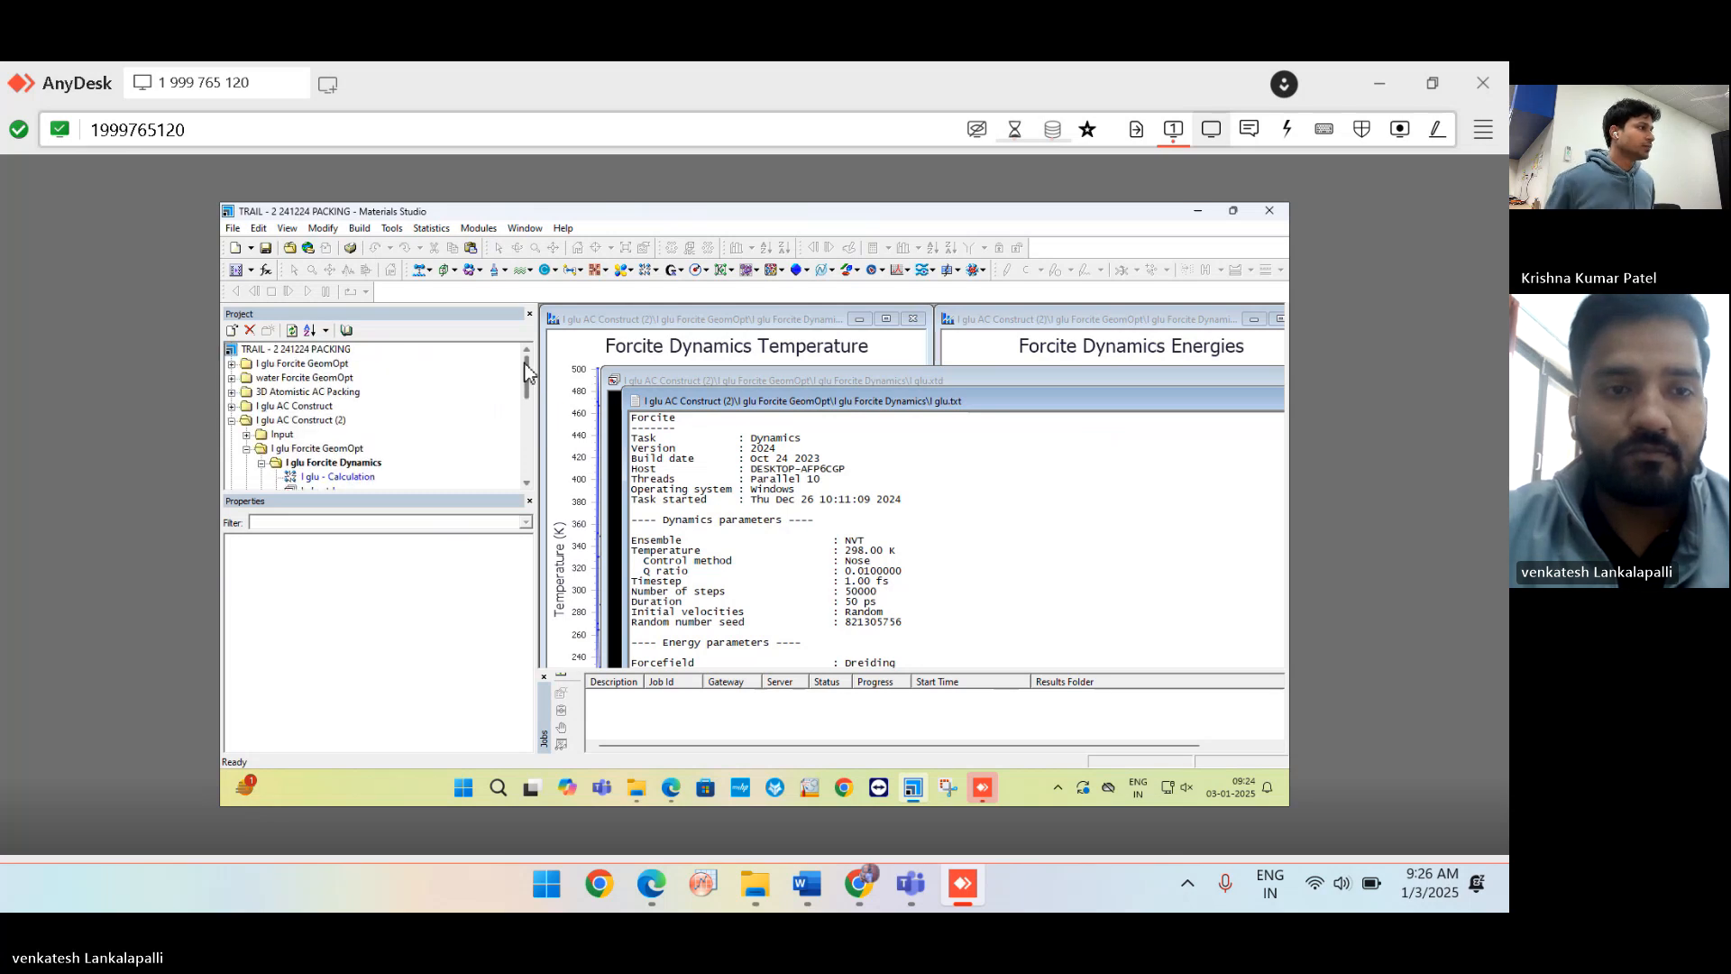
{"action": "left_click", "coordinate": [232, 421]}
{"action": "left_click", "coordinate": [420, 434]}
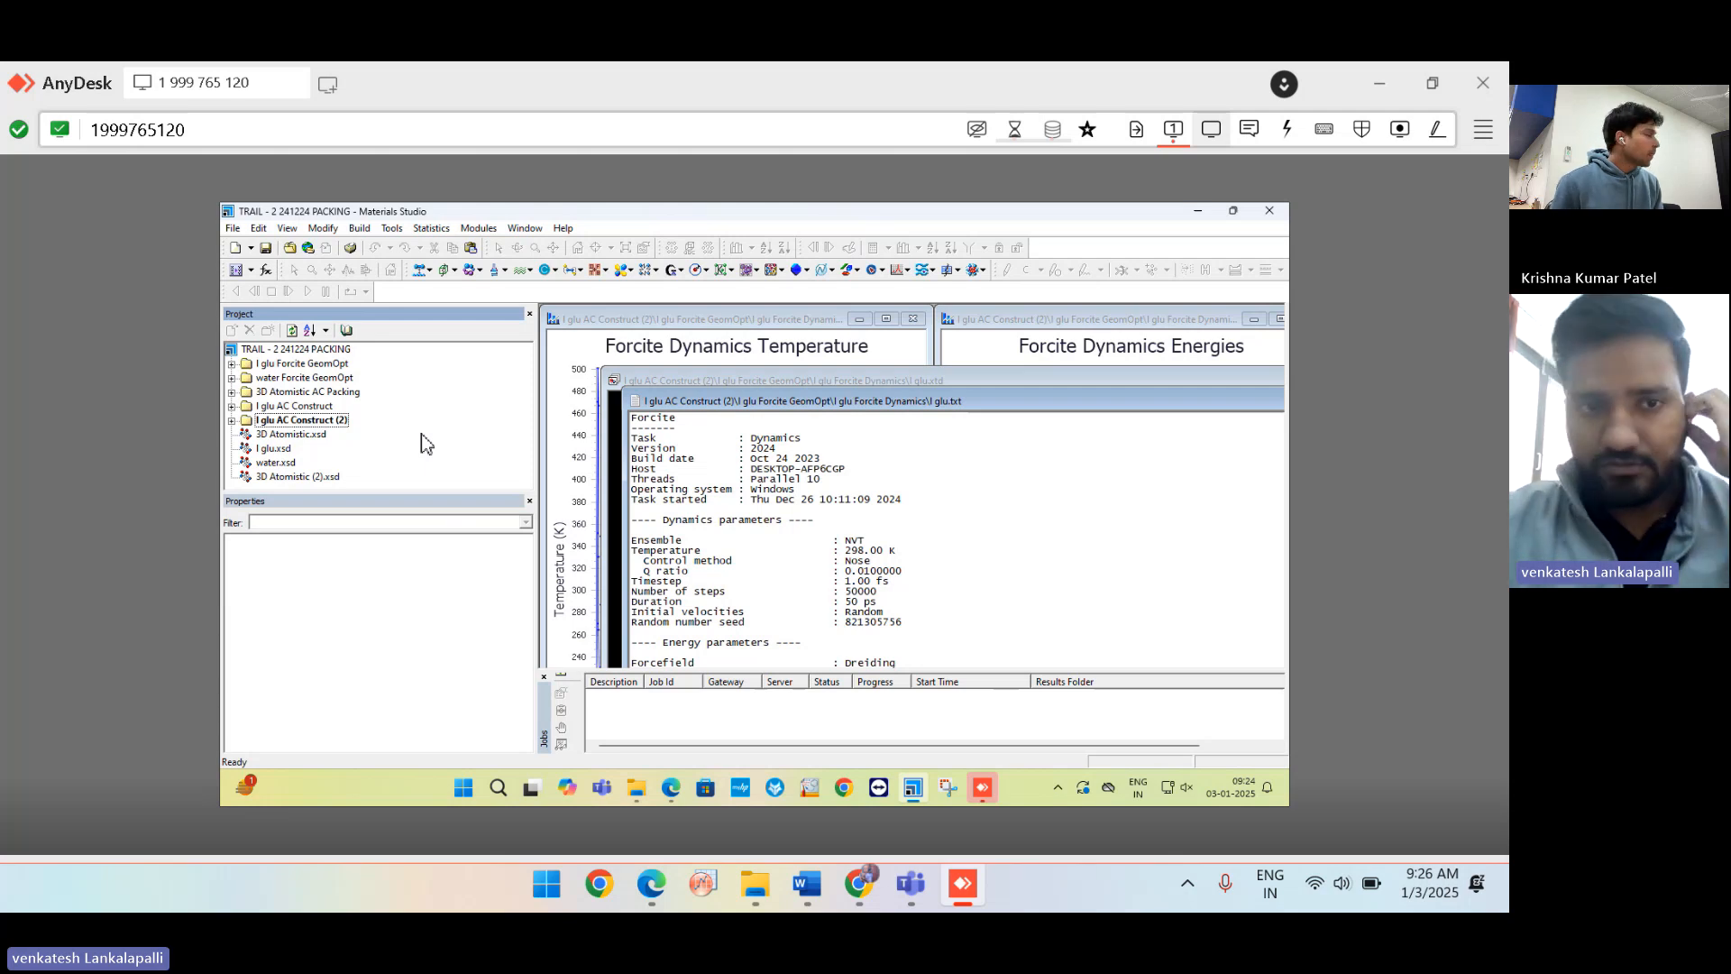
Open I glu.xsd and maximize its 3D structure window.
{"action": "left_click", "coordinate": [271, 450]}
{"action": "double_click", "coordinate": [271, 450]}
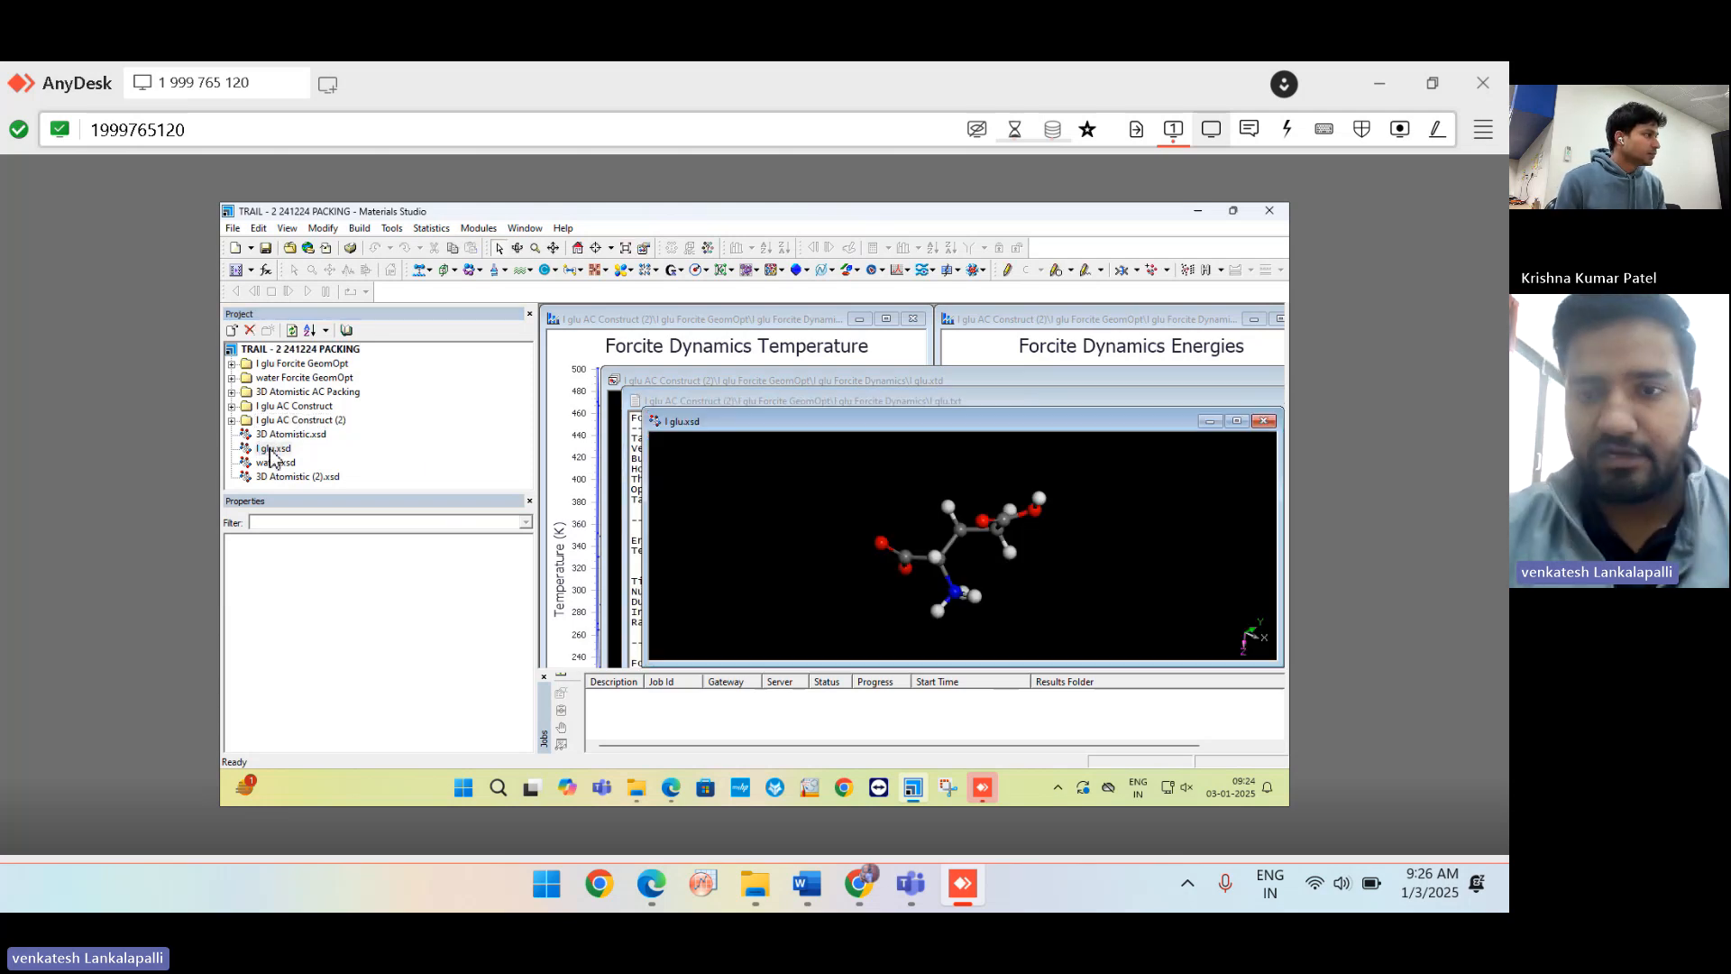
{"action": "double_click", "coordinate": [799, 422]}
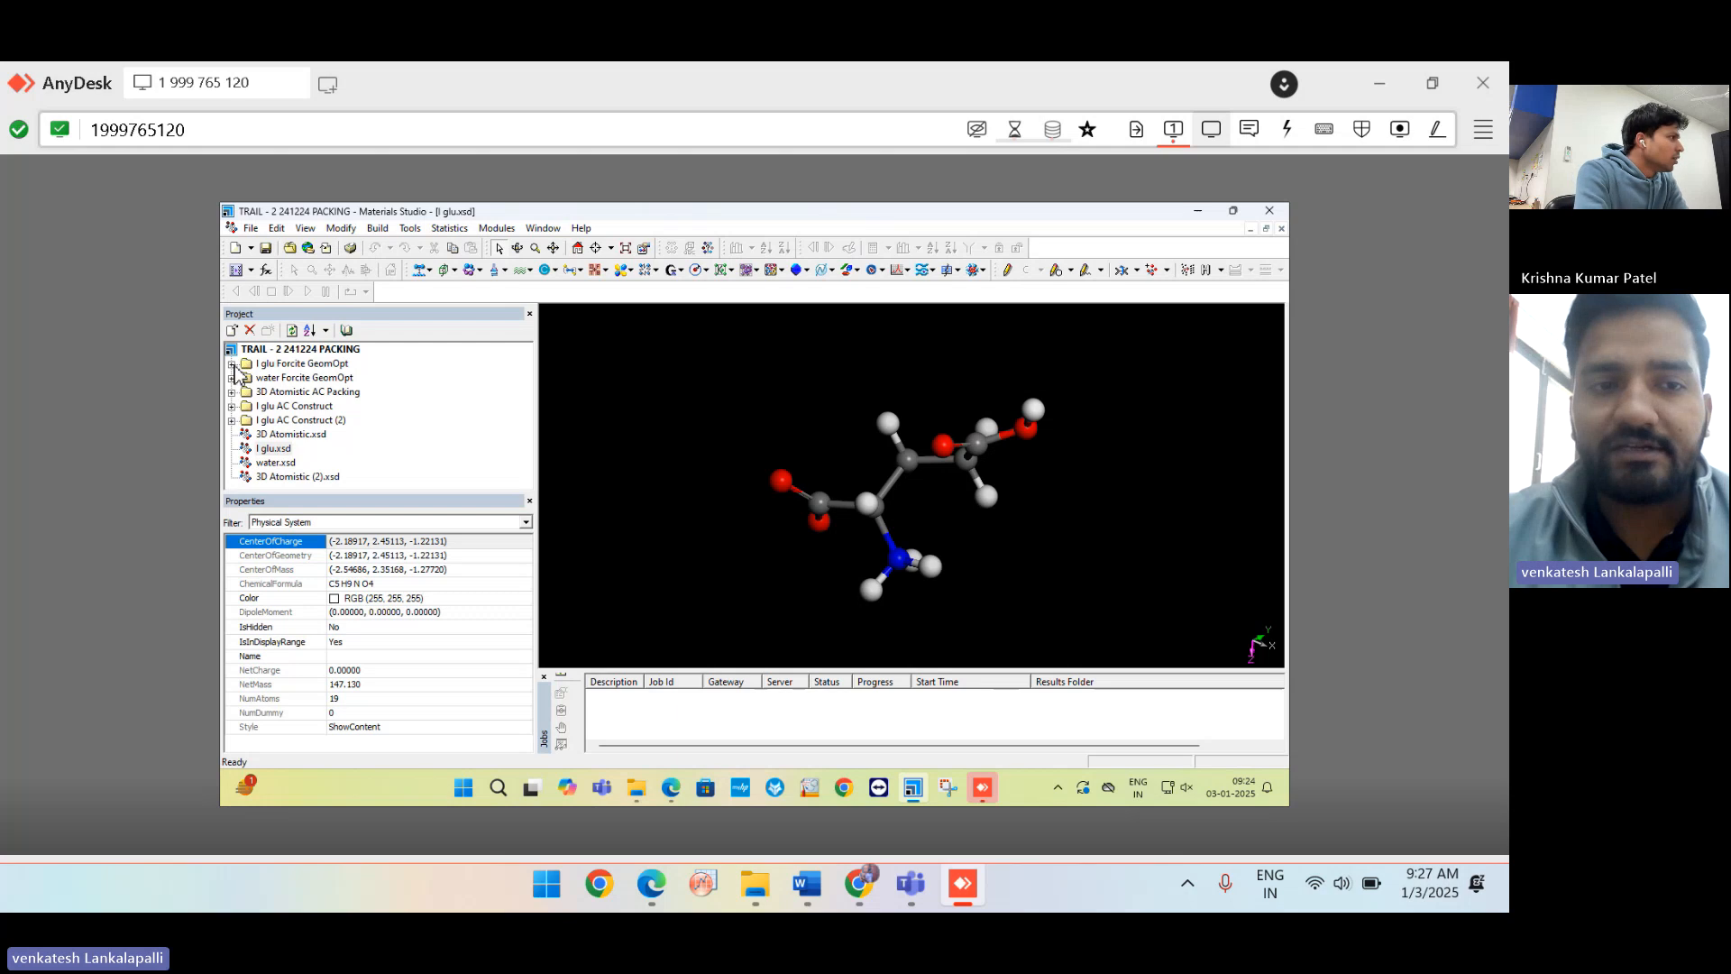
Expand the I glu AC Construct folder in the Project tree.
{"action": "left_click", "coordinate": [232, 365]}
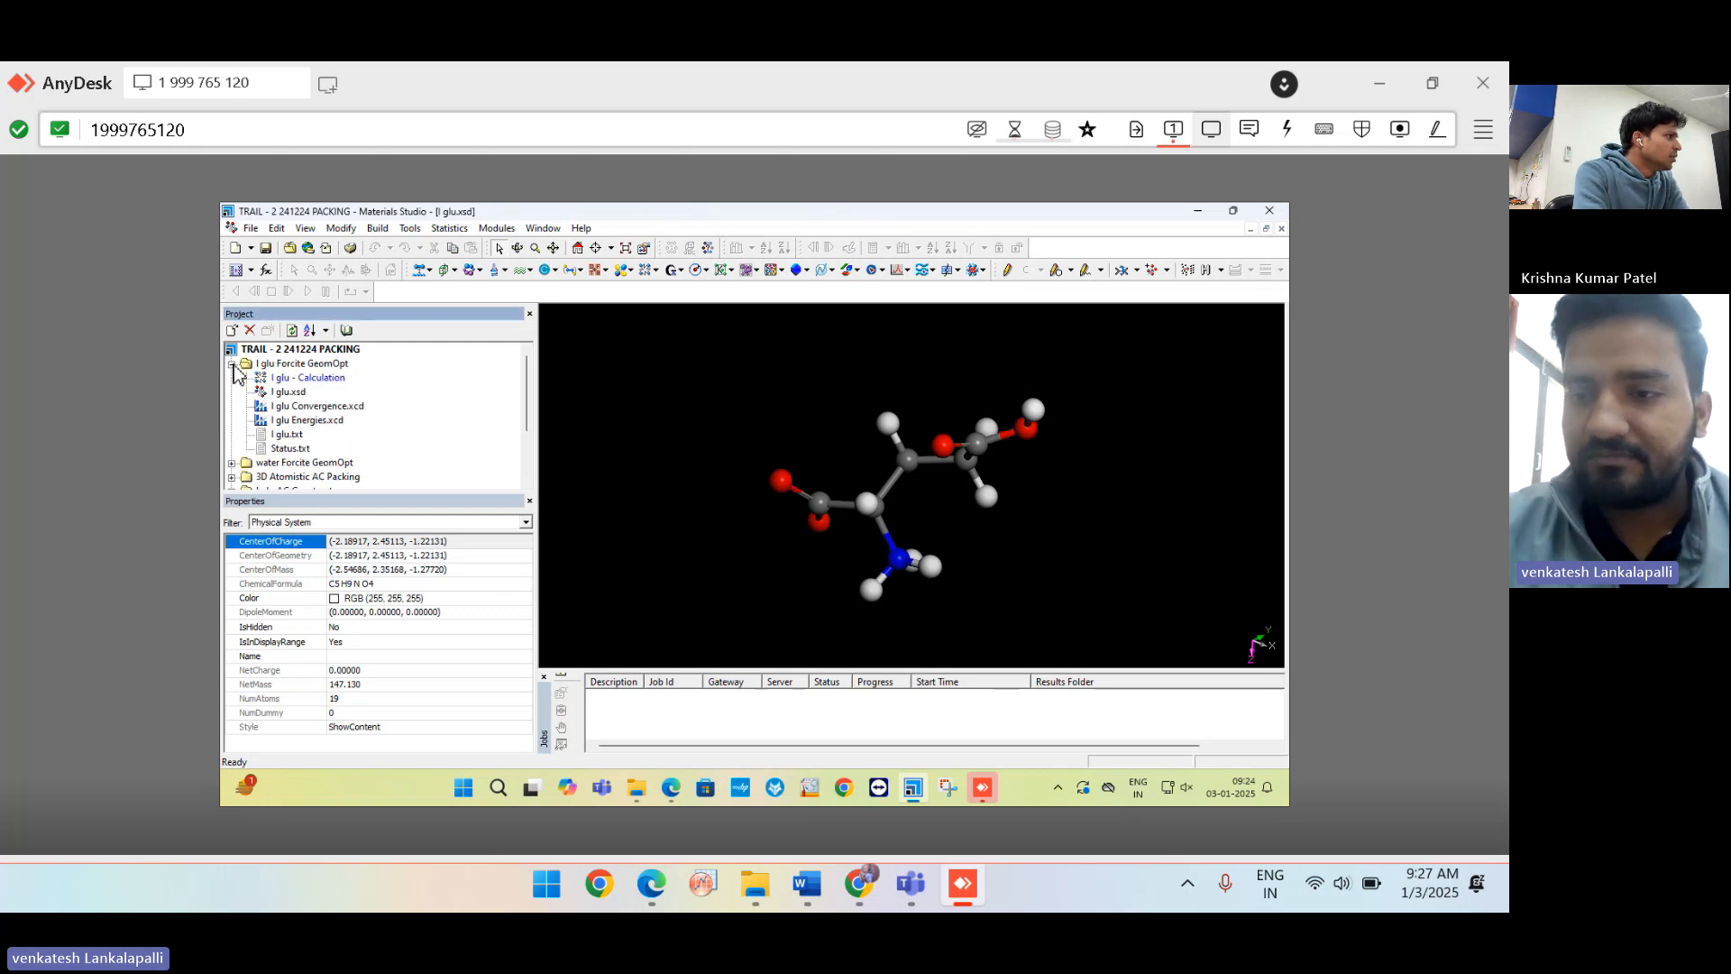
{"action": "left_click", "coordinate": [232, 365]}
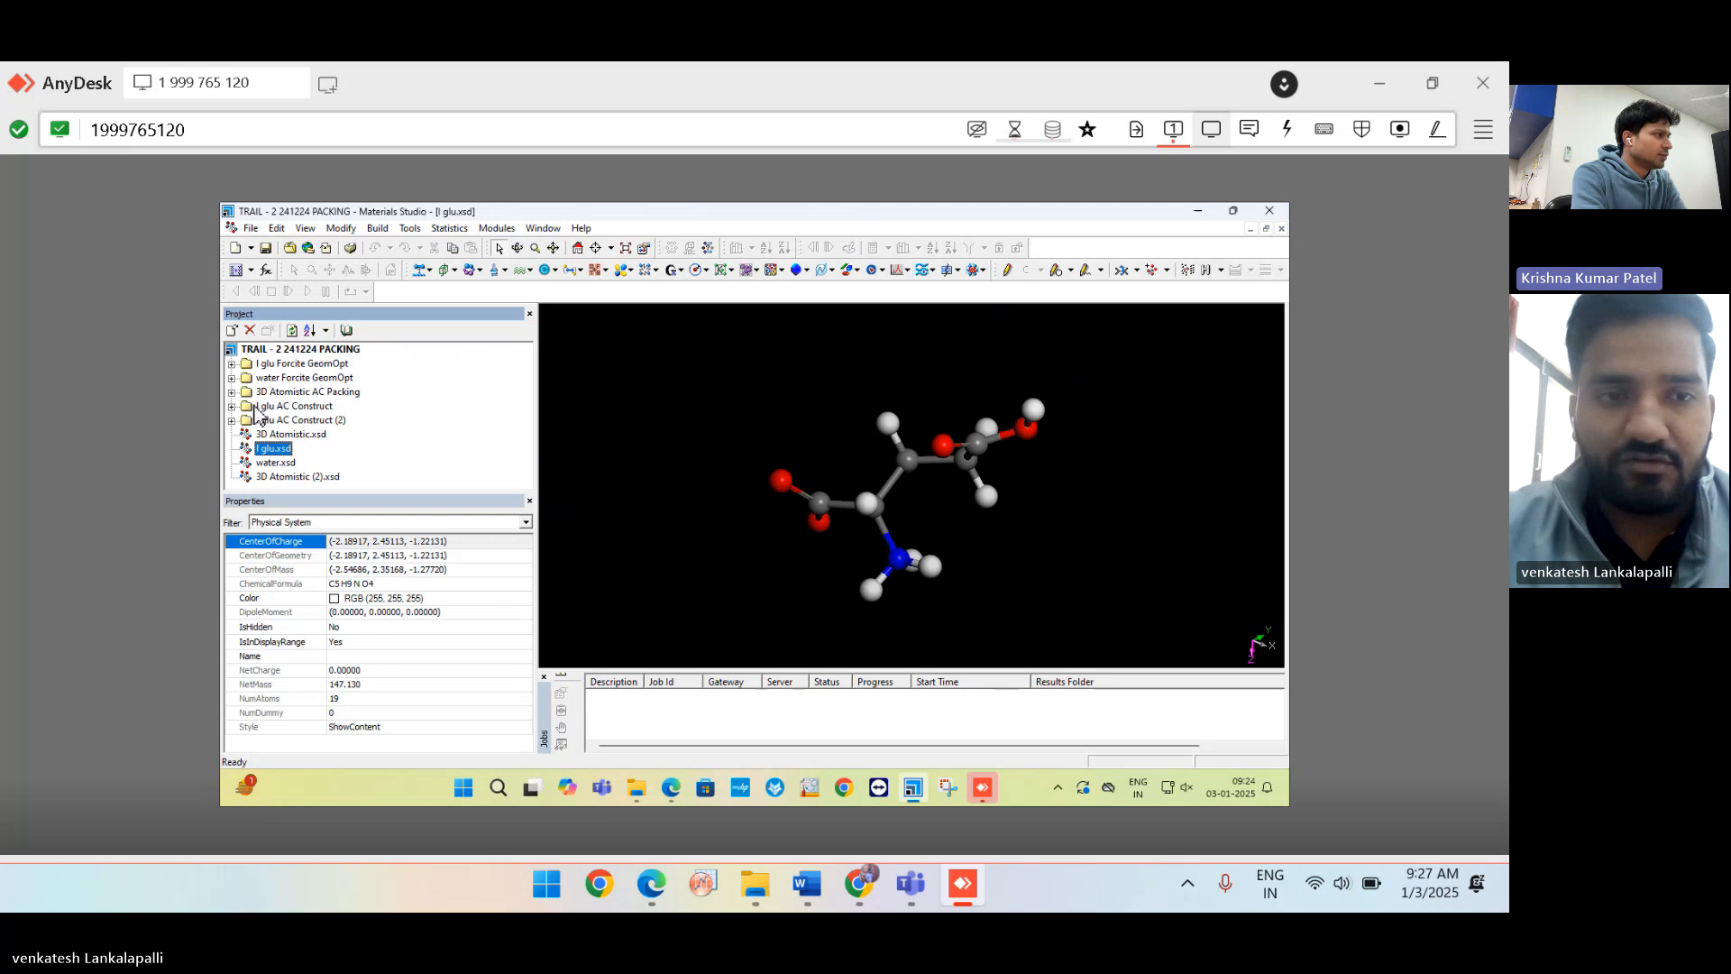
{"action": "left_click", "coordinate": [231, 407]}
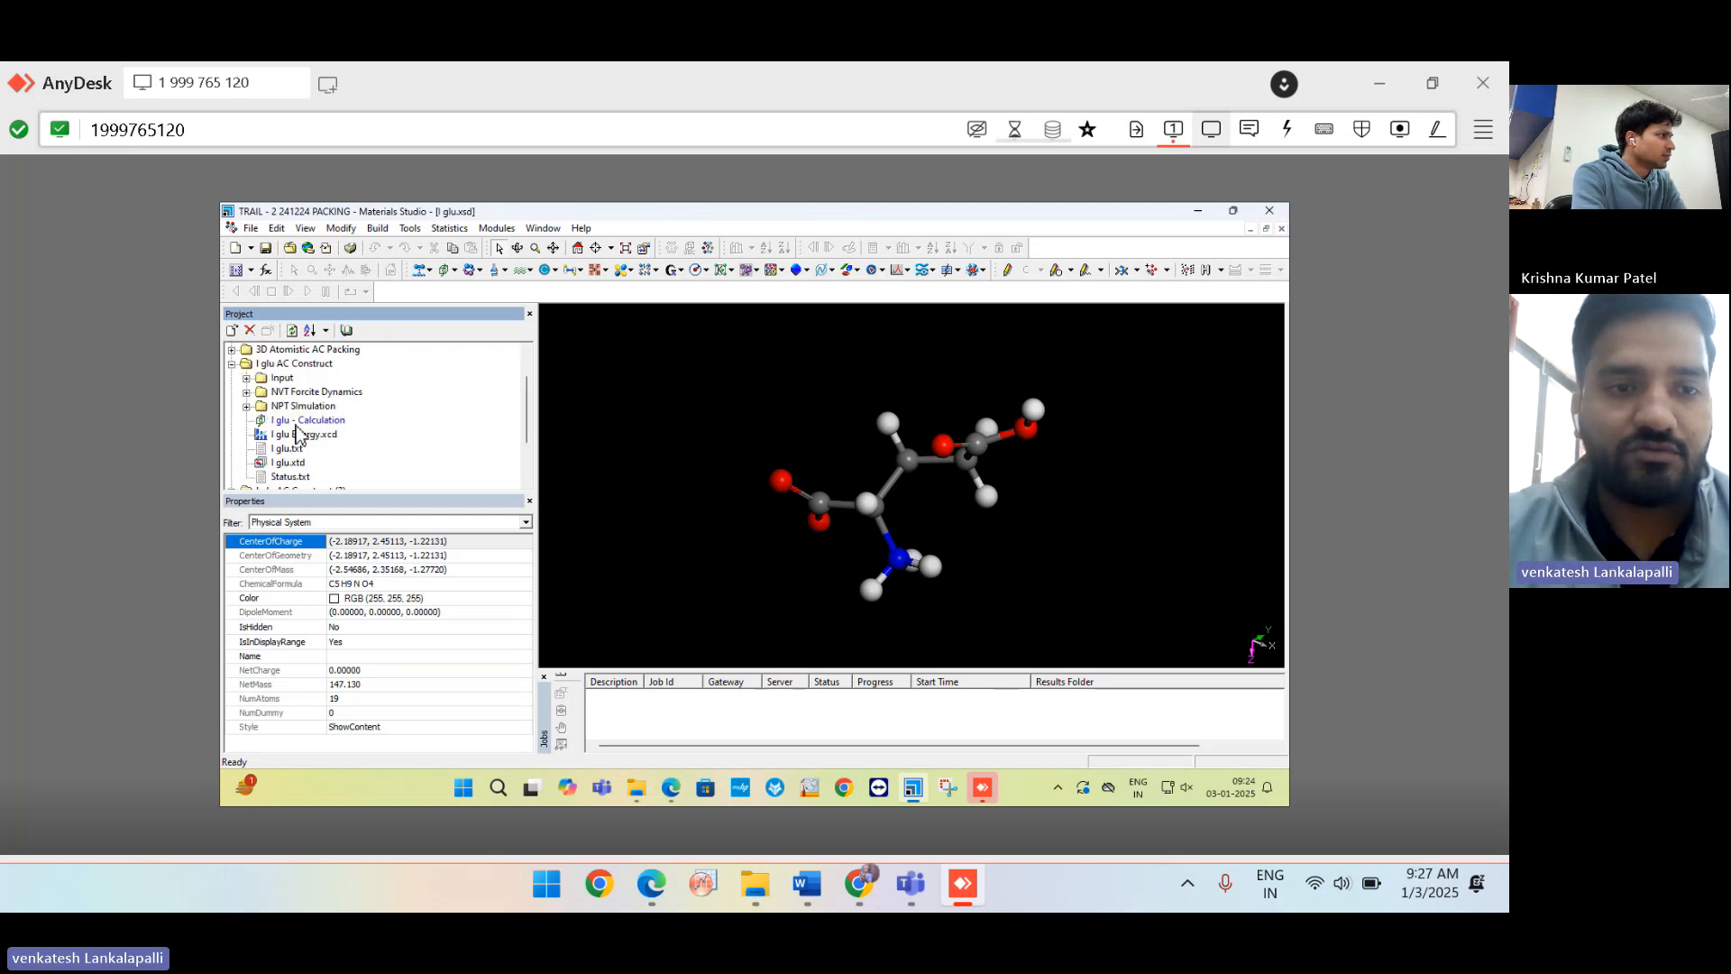
Open I glu.xtd from I glu AC Construct and rotate and zoom the box into an oblique cube.
{"action": "double_click", "coordinate": [287, 464]}
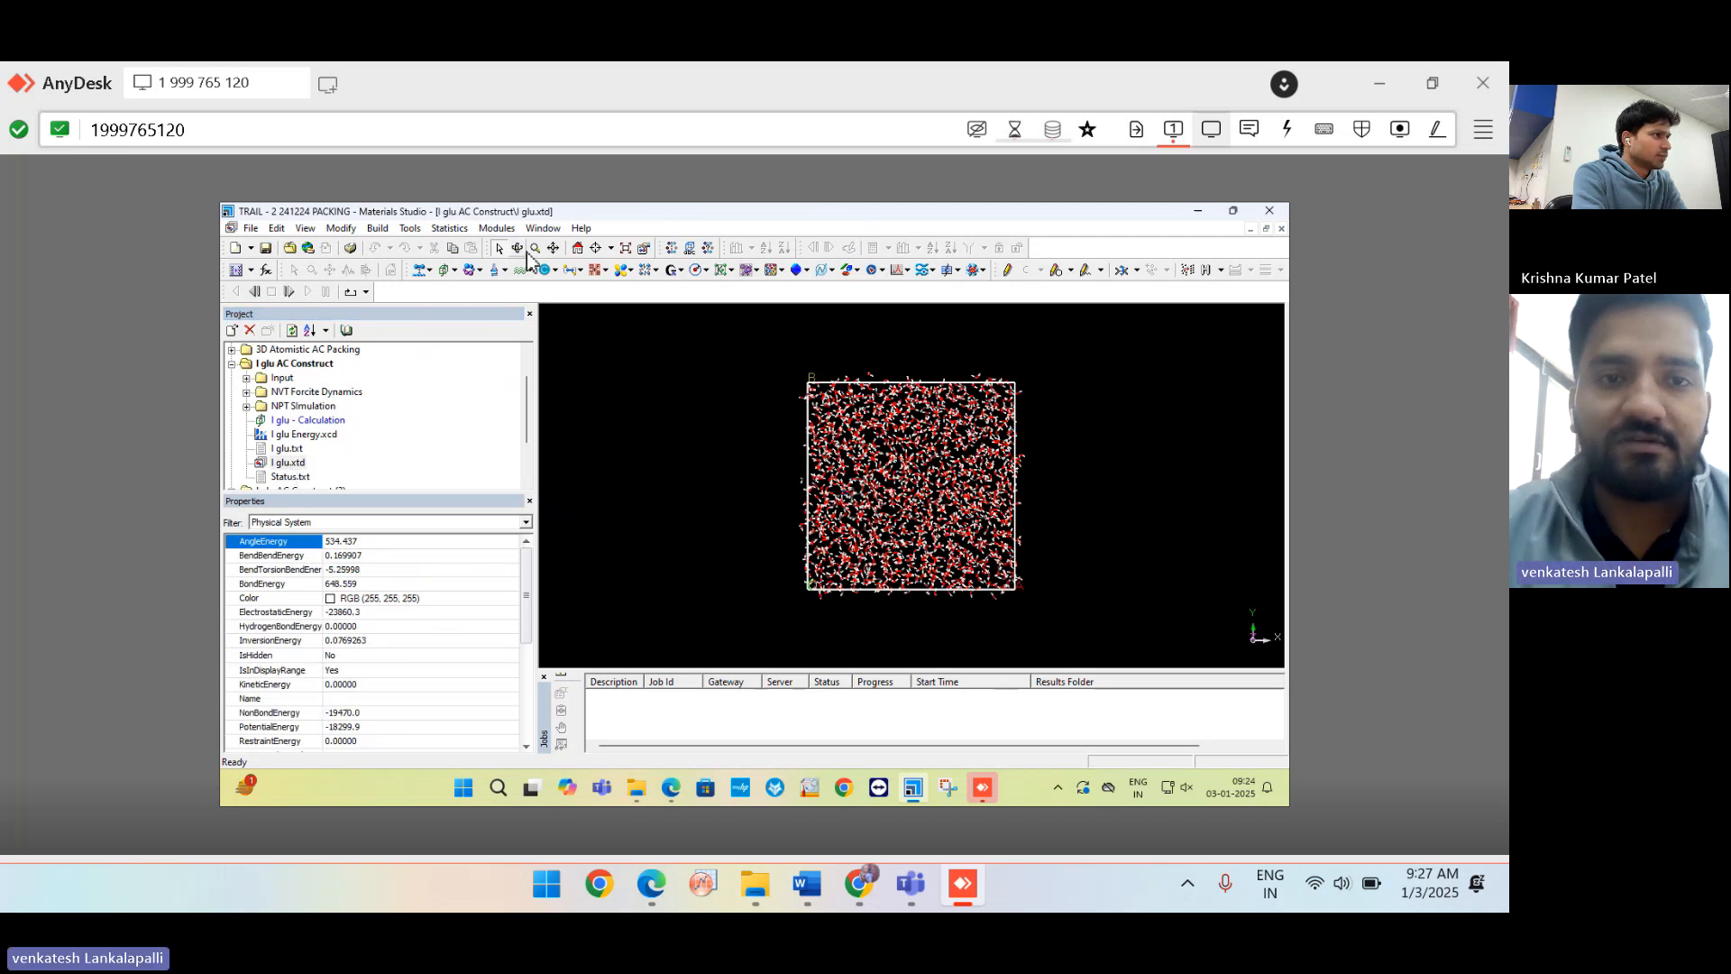
{"action": "left_click_drag", "start_coordinate": [983, 356], "coordinate": [738, 441]}
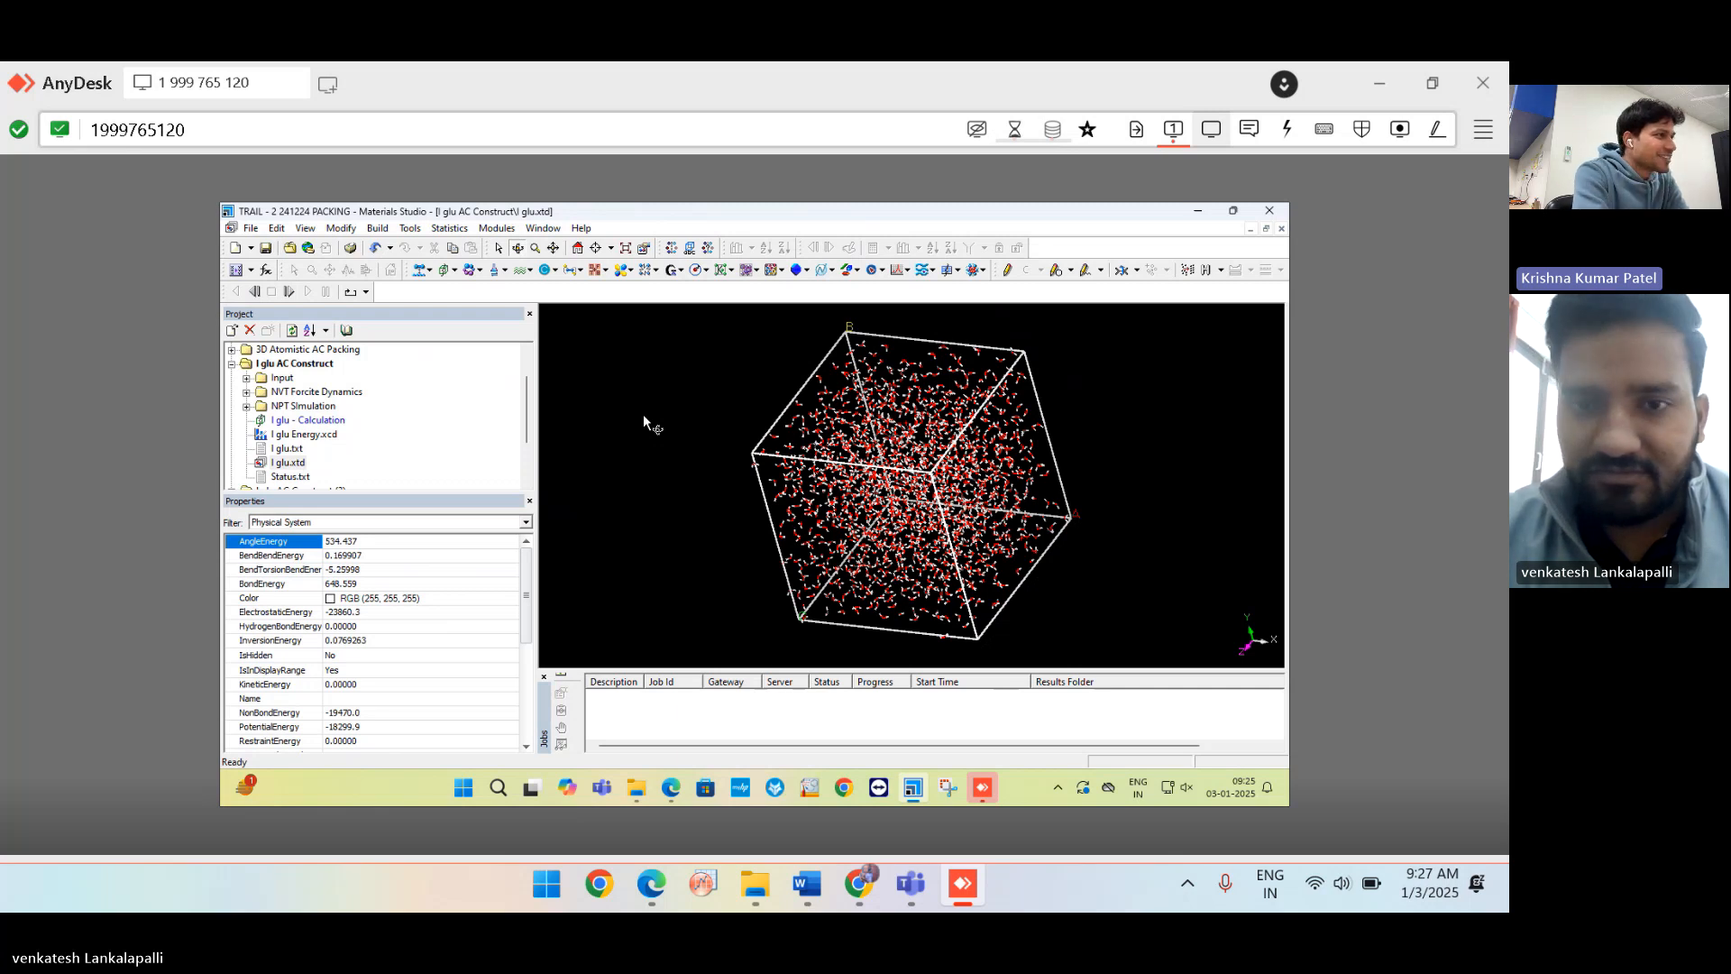
{"action": "left_click_drag", "start_coordinate": [644, 421], "coordinate": [962, 531]}
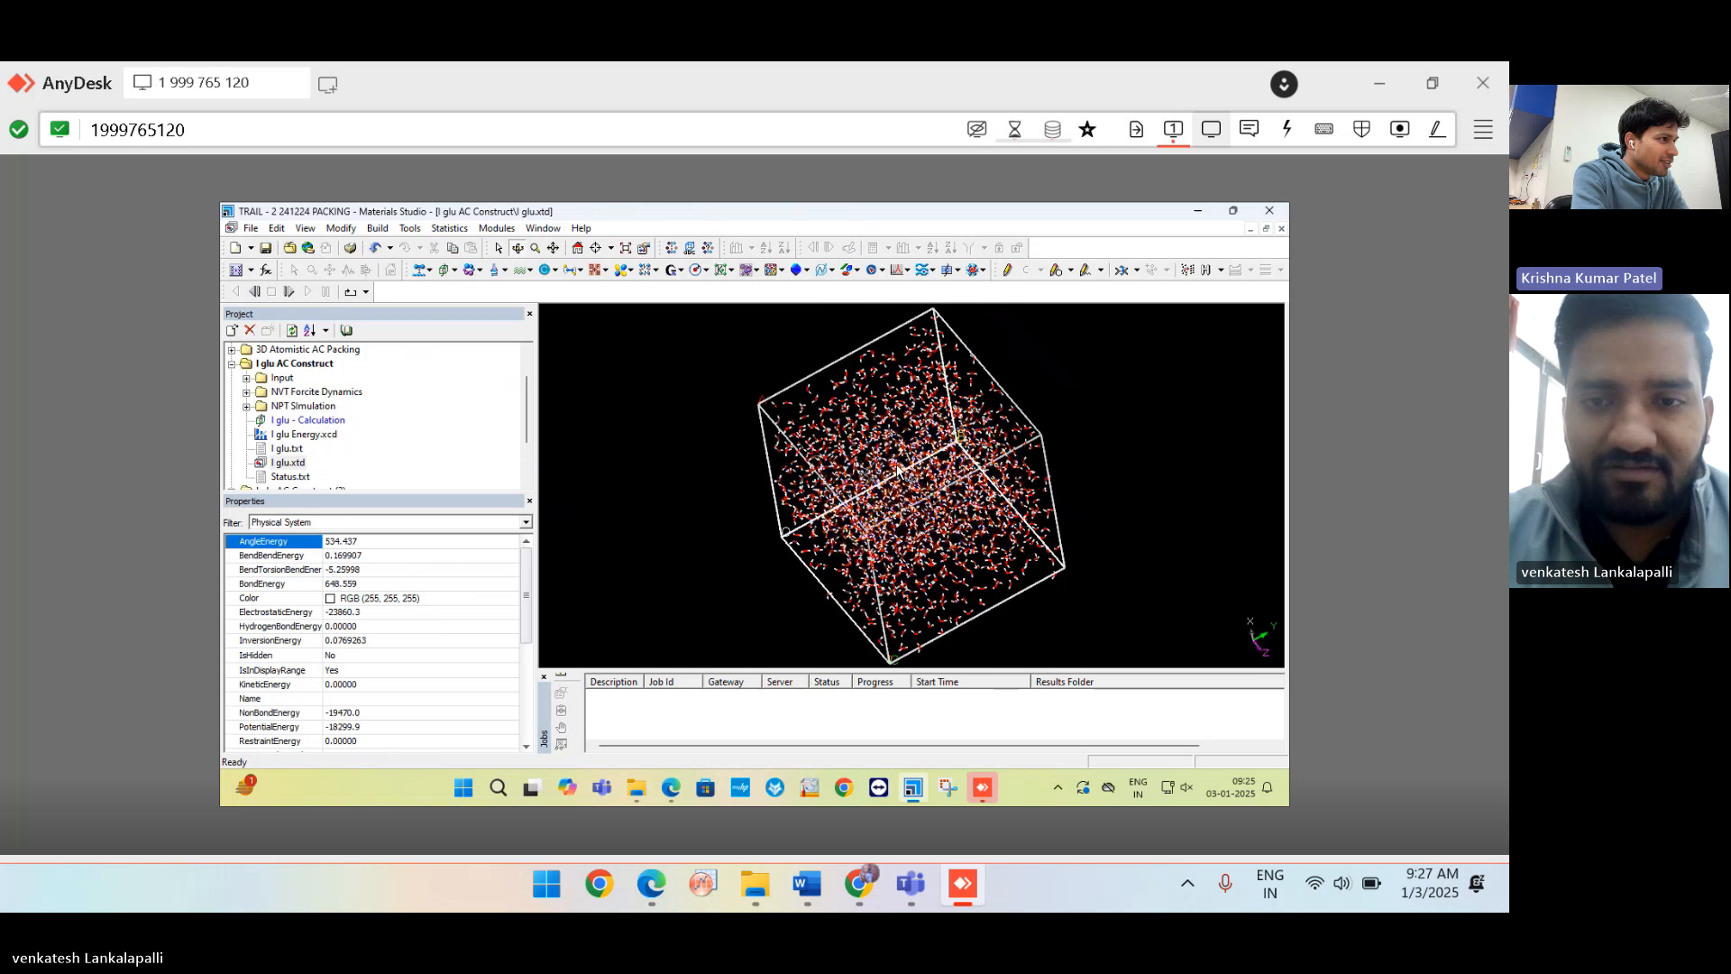
{"action": "scroll", "coordinate": [898, 470], "scroll_direction": "up", "scroll_amount": 8}
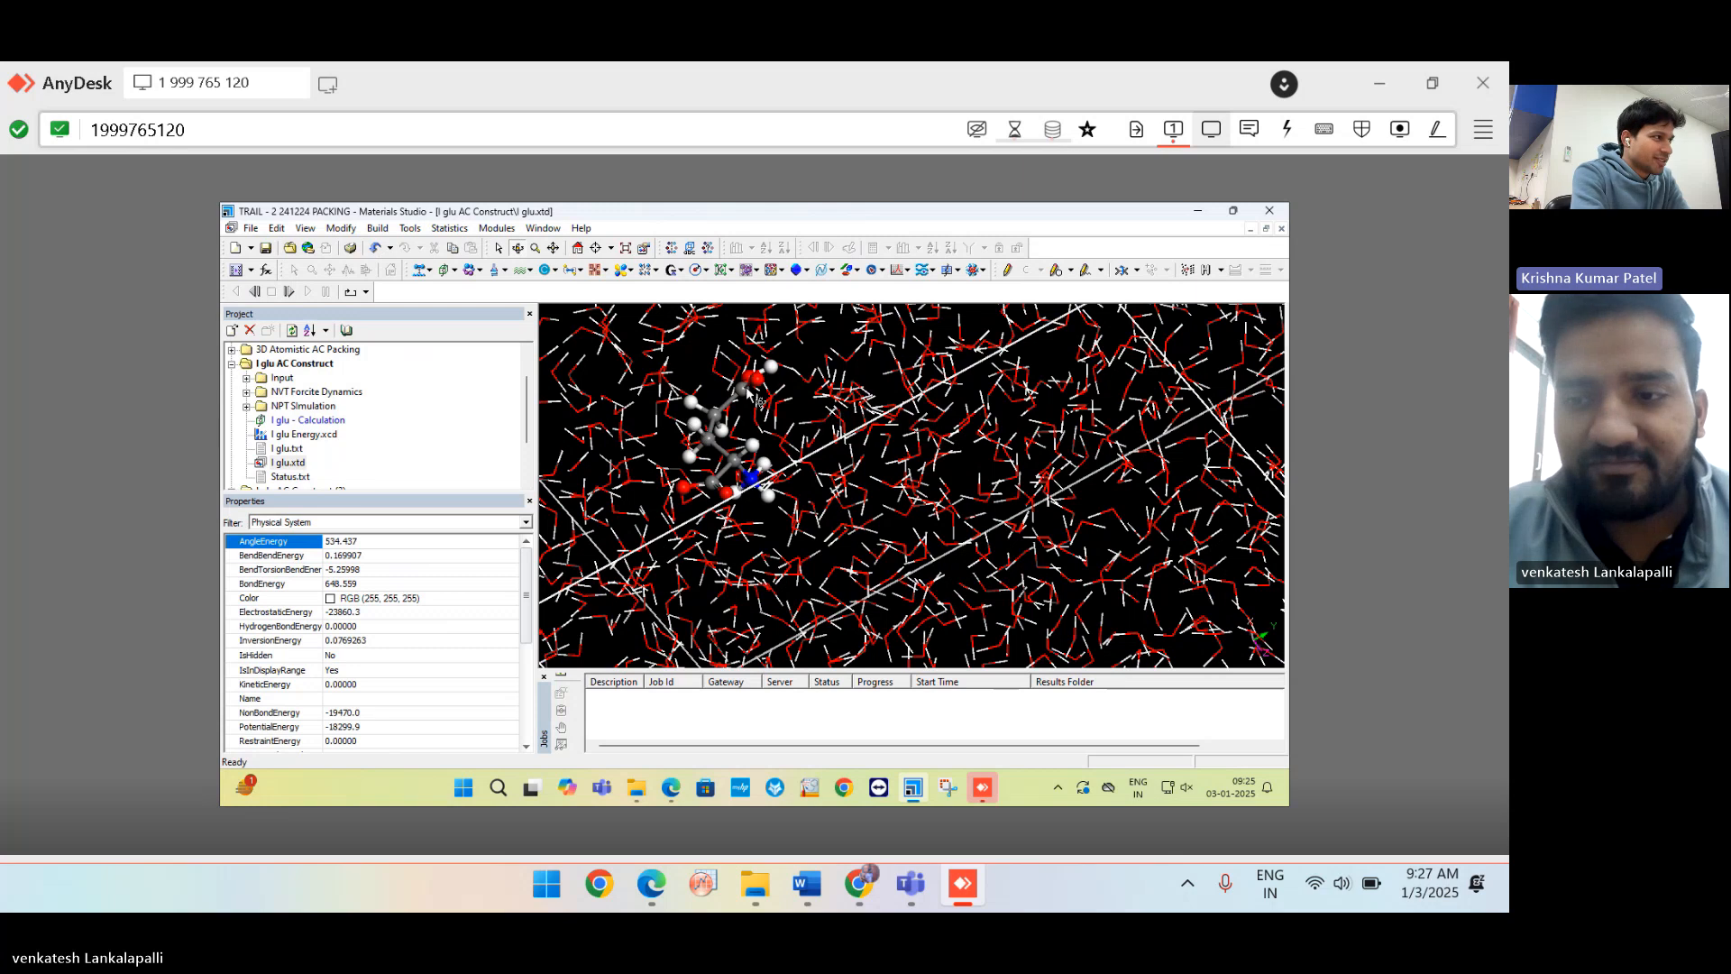
{"action": "scroll", "coordinate": [754, 403], "scroll_direction": "down", "scroll_amount": 5}
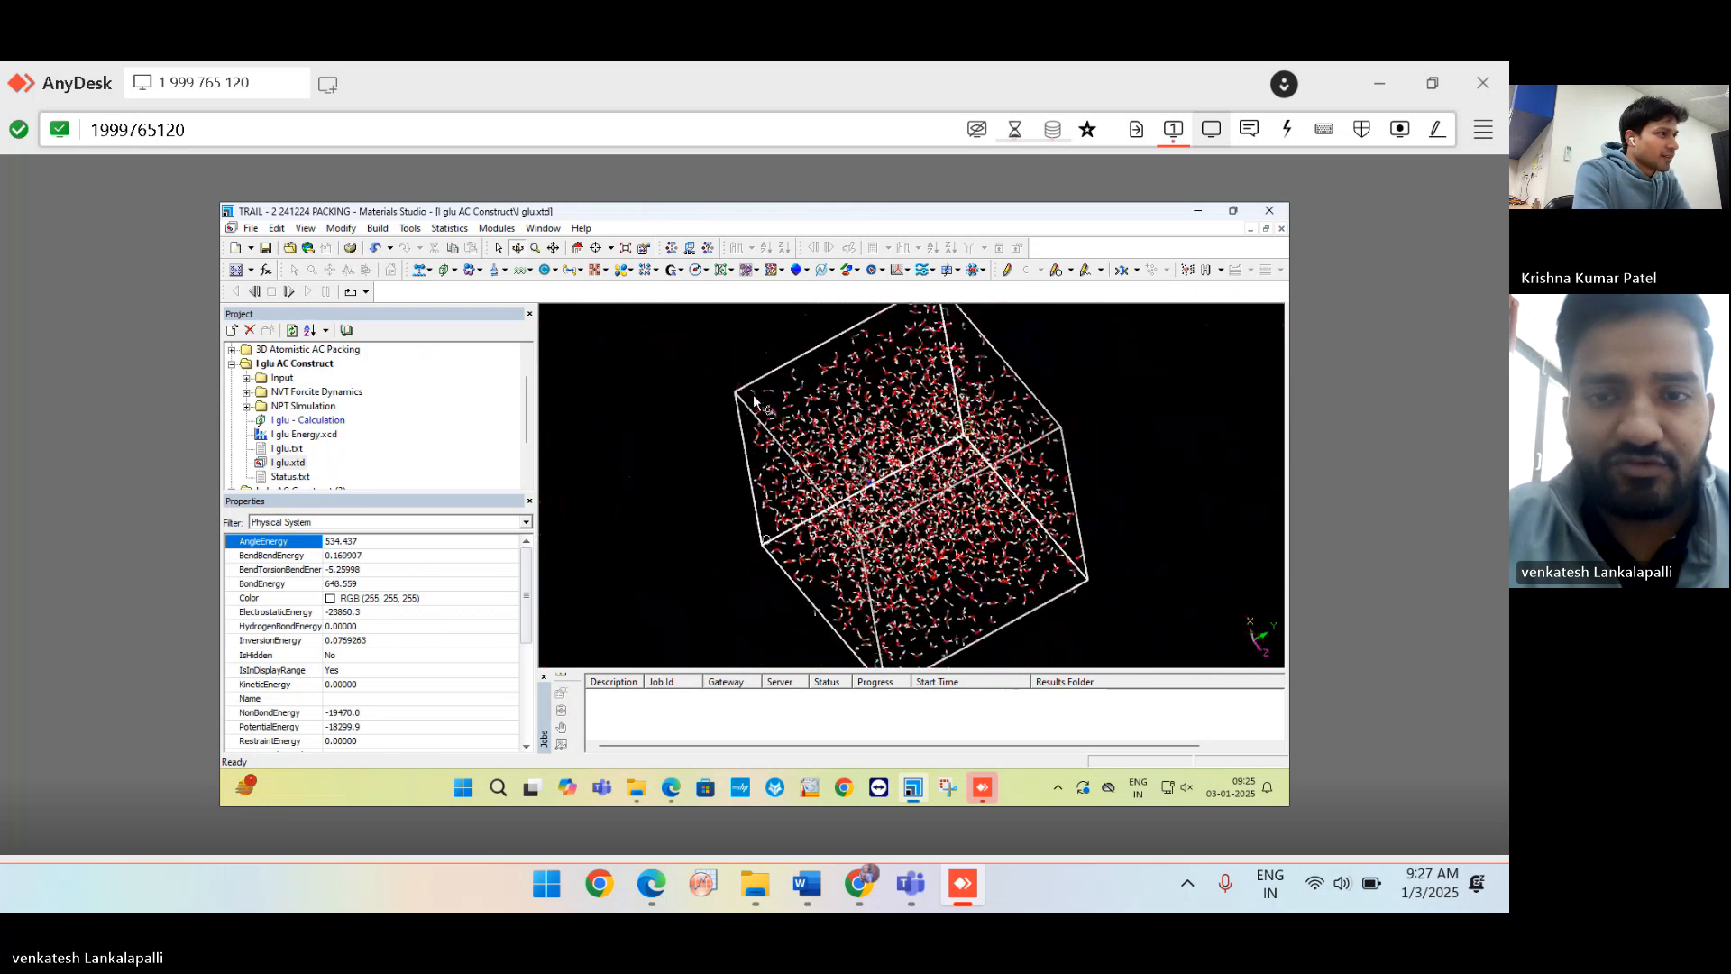
Open the NVT Forcite Dynamics I glu.xtd trajectory and its energies chart.
{"action": "left_click", "coordinate": [247, 393]}
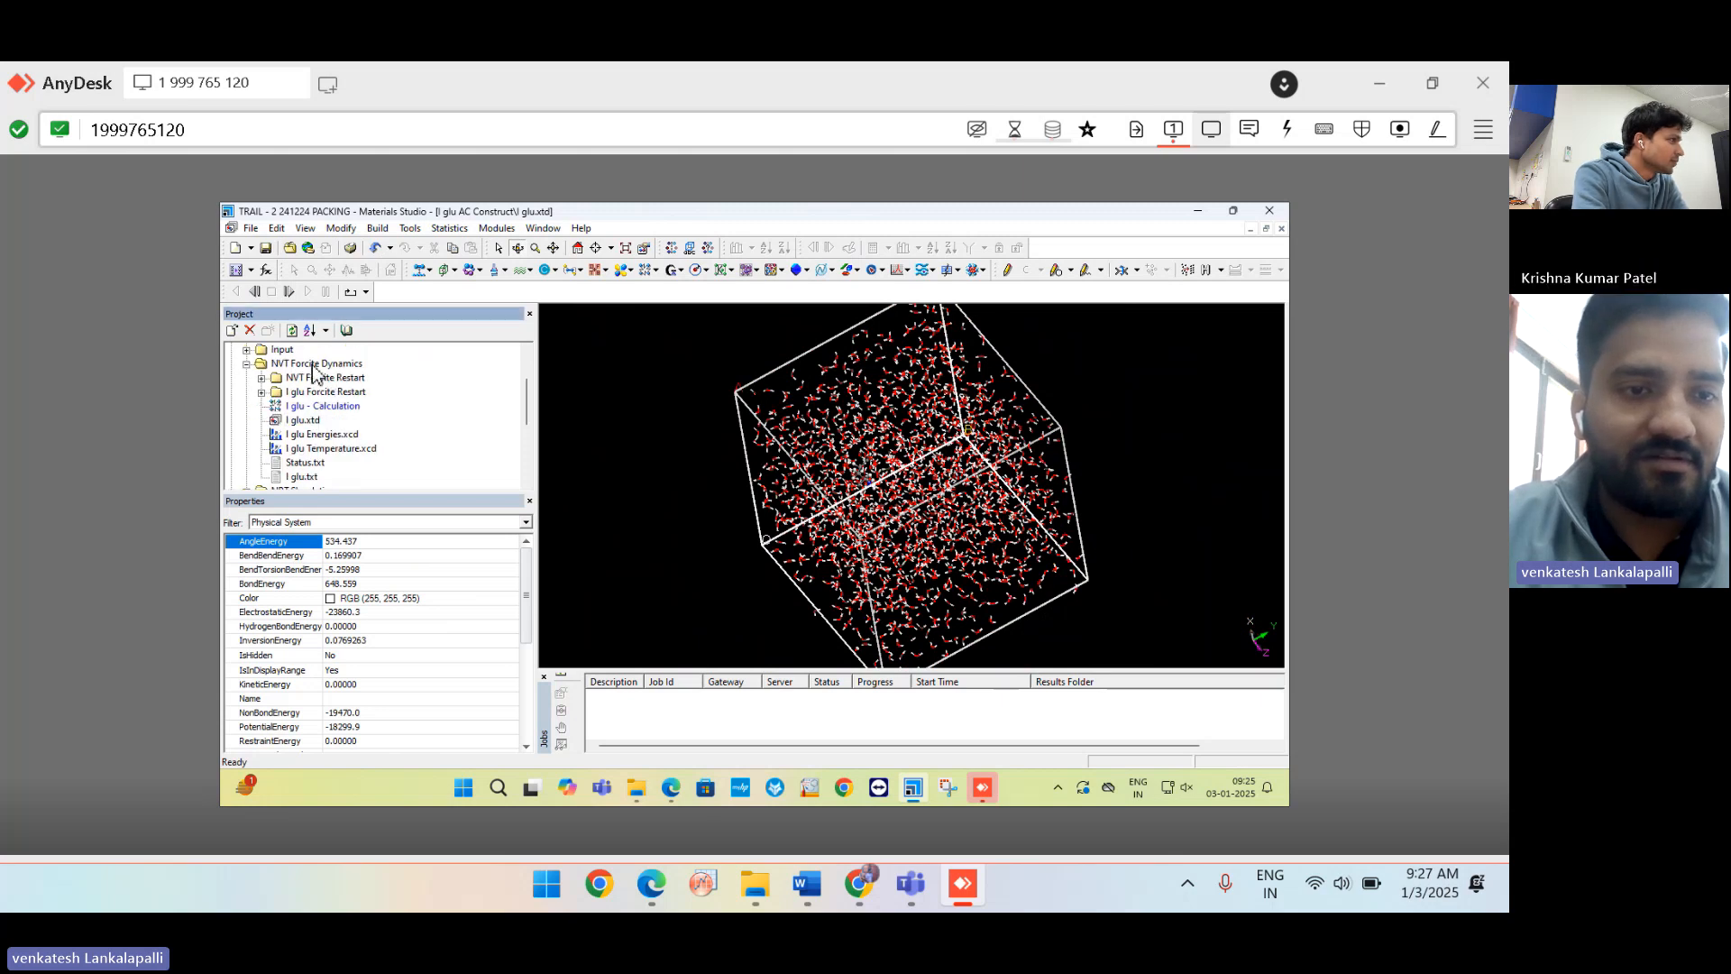
{"action": "double_click", "coordinate": [304, 421]}
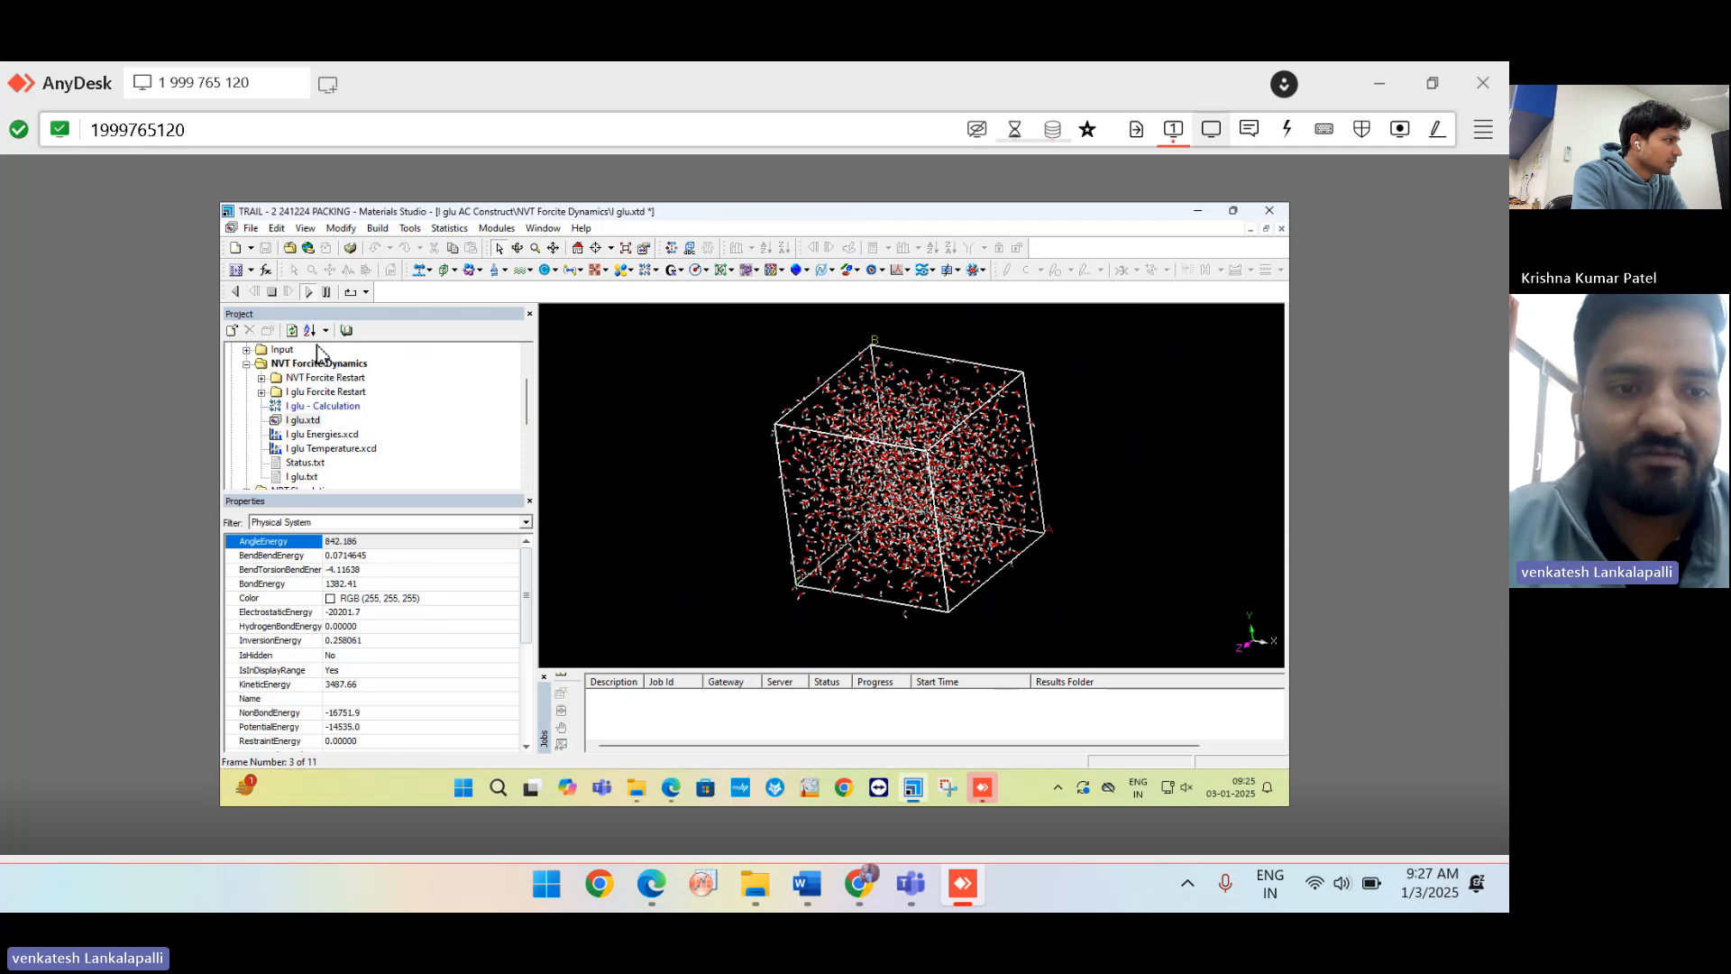
{"action": "double_click", "coordinate": [326, 435]}
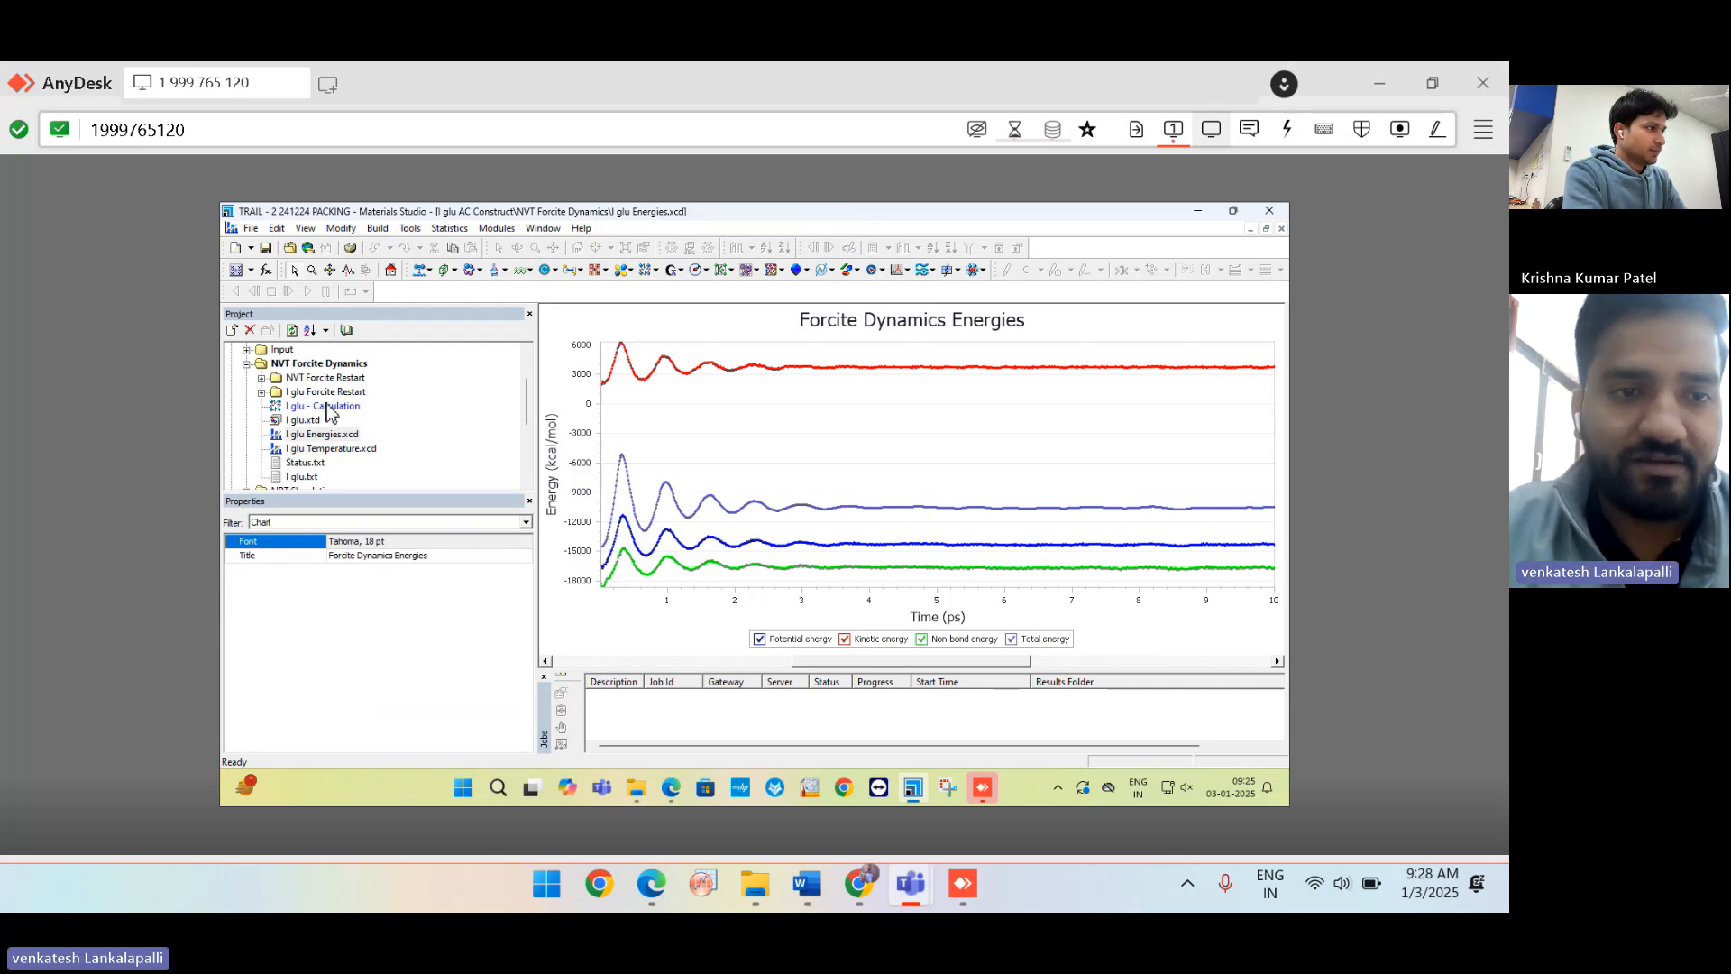
{"action": "double_click", "coordinate": [303, 421]}
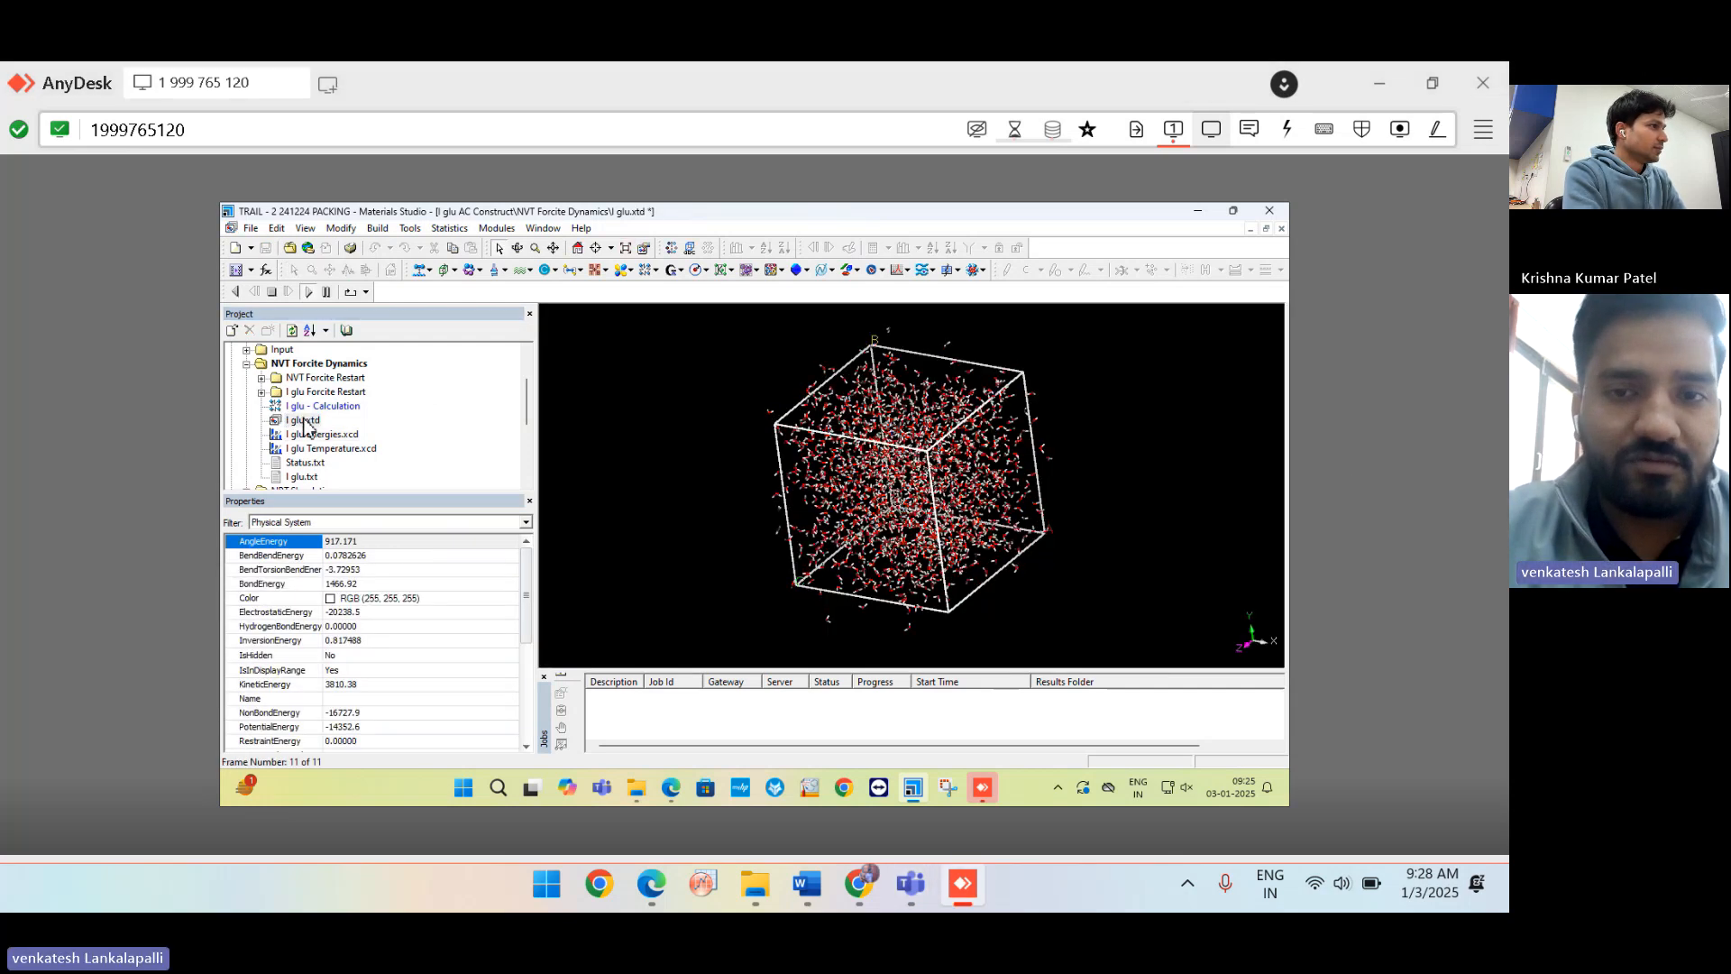
Open the trajectories in the NVT Forcite Restart and I glu Forcite Restart folders.
{"action": "left_click", "coordinate": [261, 379]}
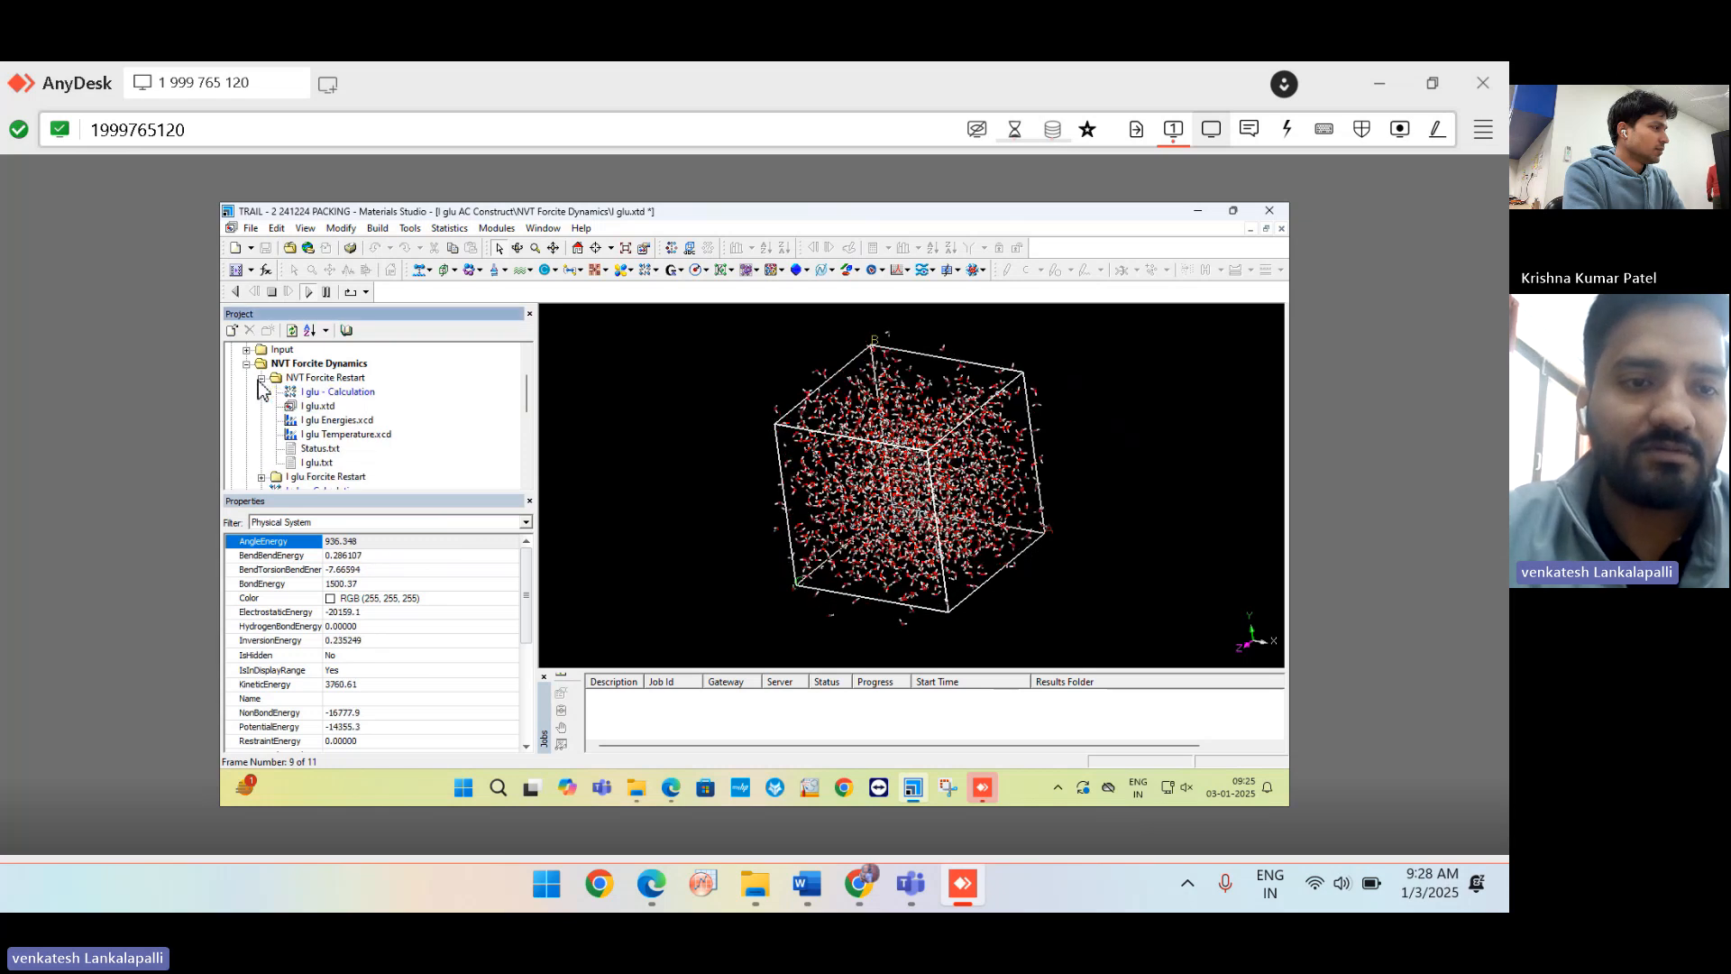
{"action": "left_click", "coordinate": [323, 408]}
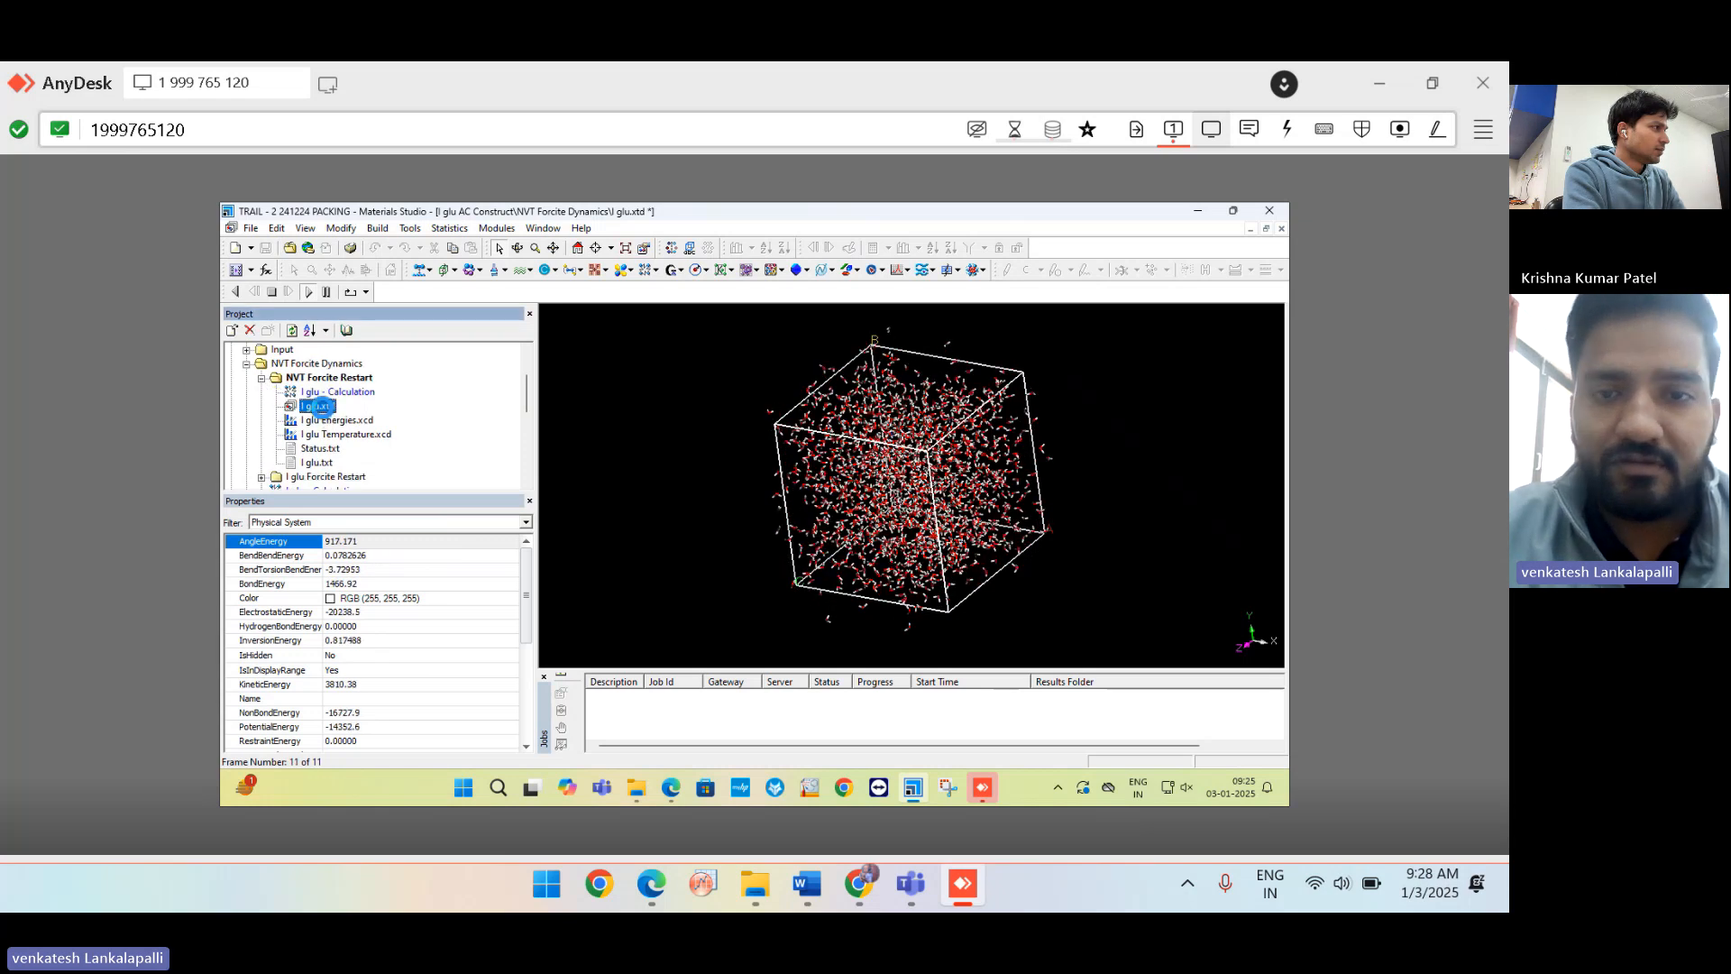
{"action": "double_click", "coordinate": [323, 407]}
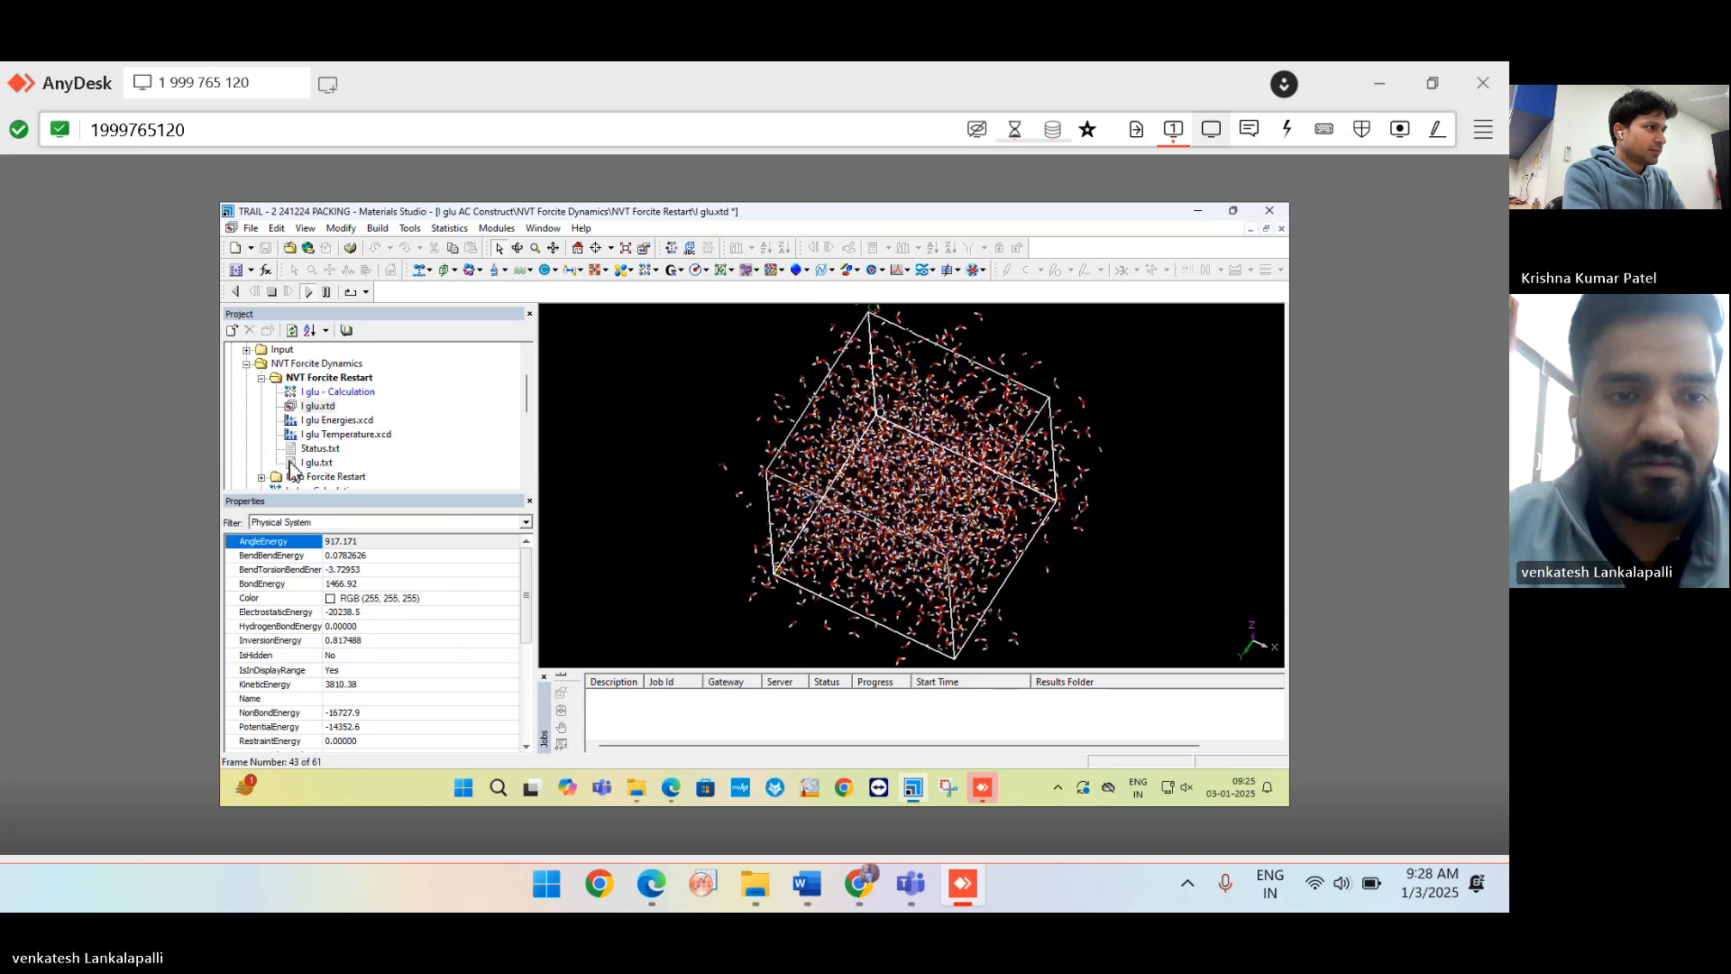
{"action": "scroll", "coordinate": [291, 469], "scroll_direction": "down", "scroll_amount": 2}
{"action": "double_click", "coordinate": [276, 393]}
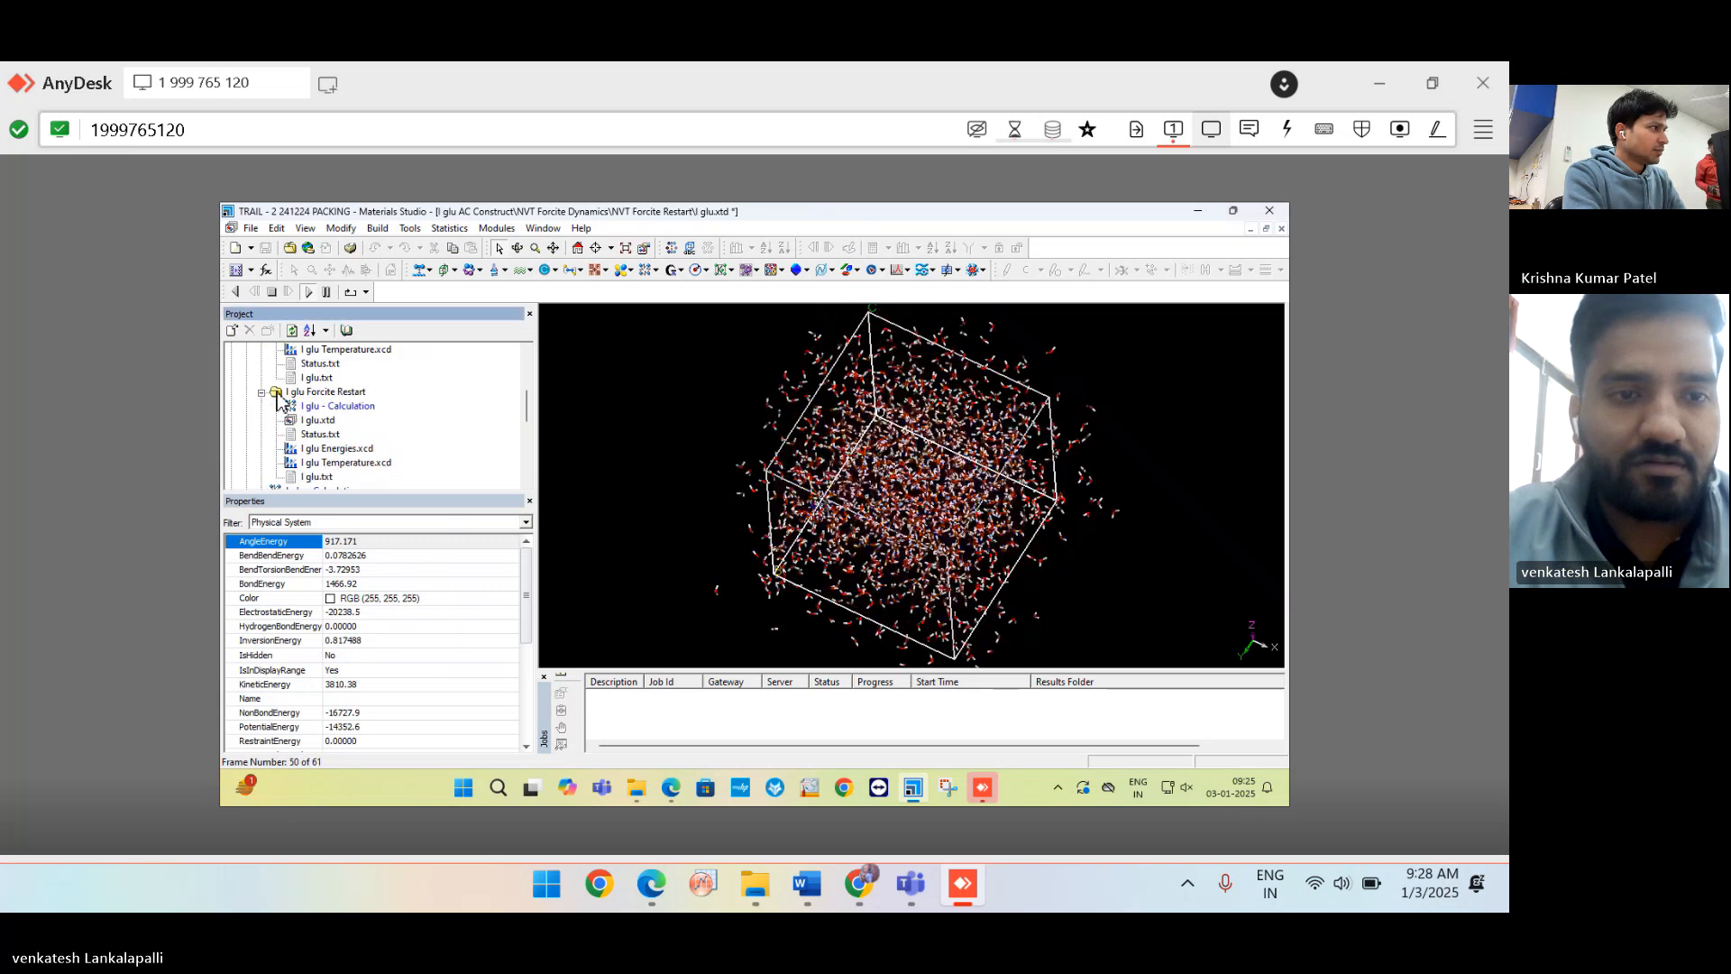
{"action": "double_click", "coordinate": [319, 420]}
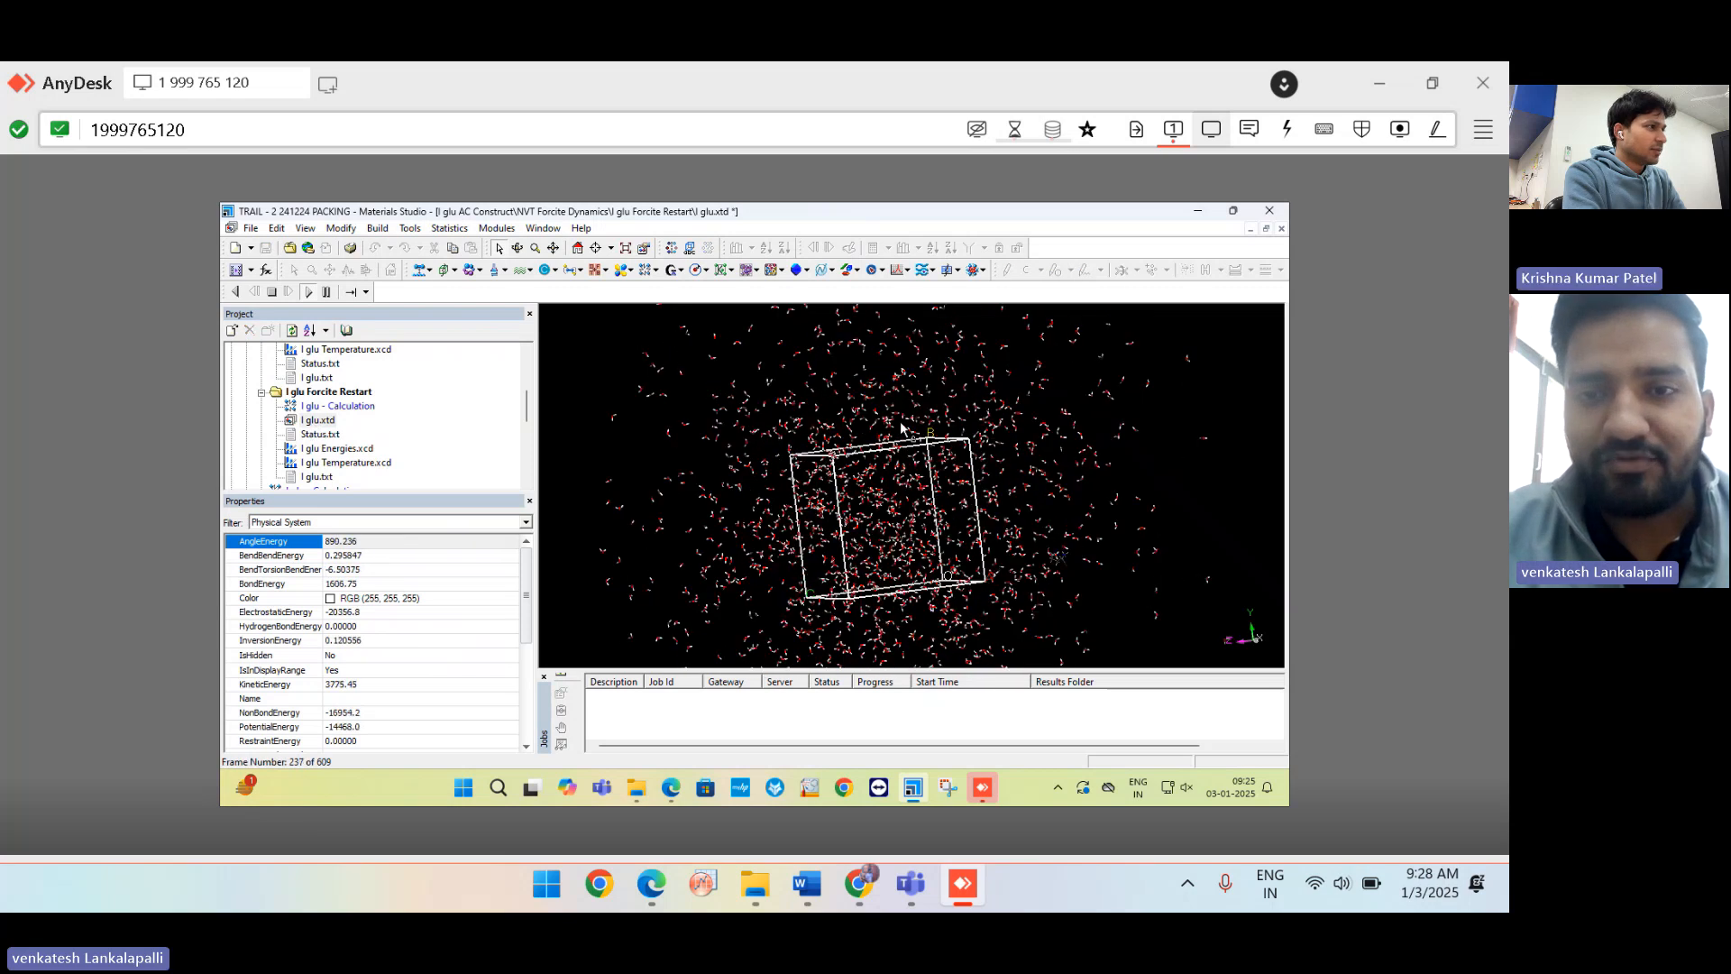
{"action": "scroll", "coordinate": [941, 426], "scroll_direction": "down", "scroll_amount": 2}
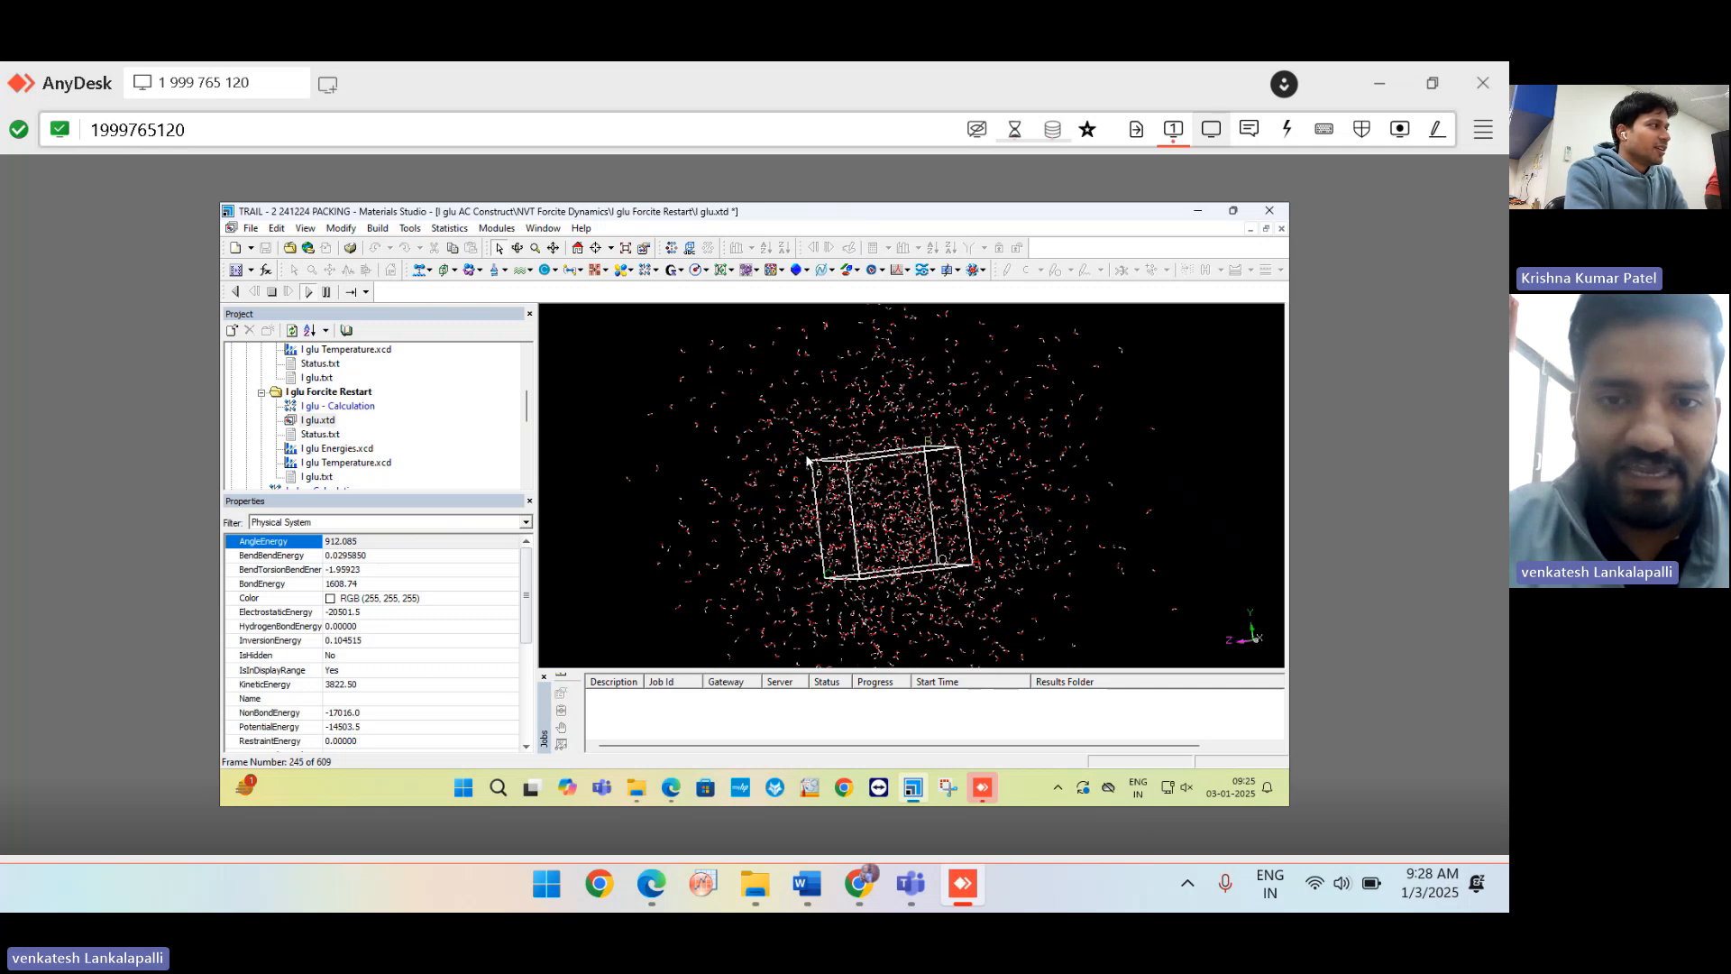
{"action": "scroll", "coordinate": [329, 417], "scroll_direction": "up", "scroll_amount": 3}
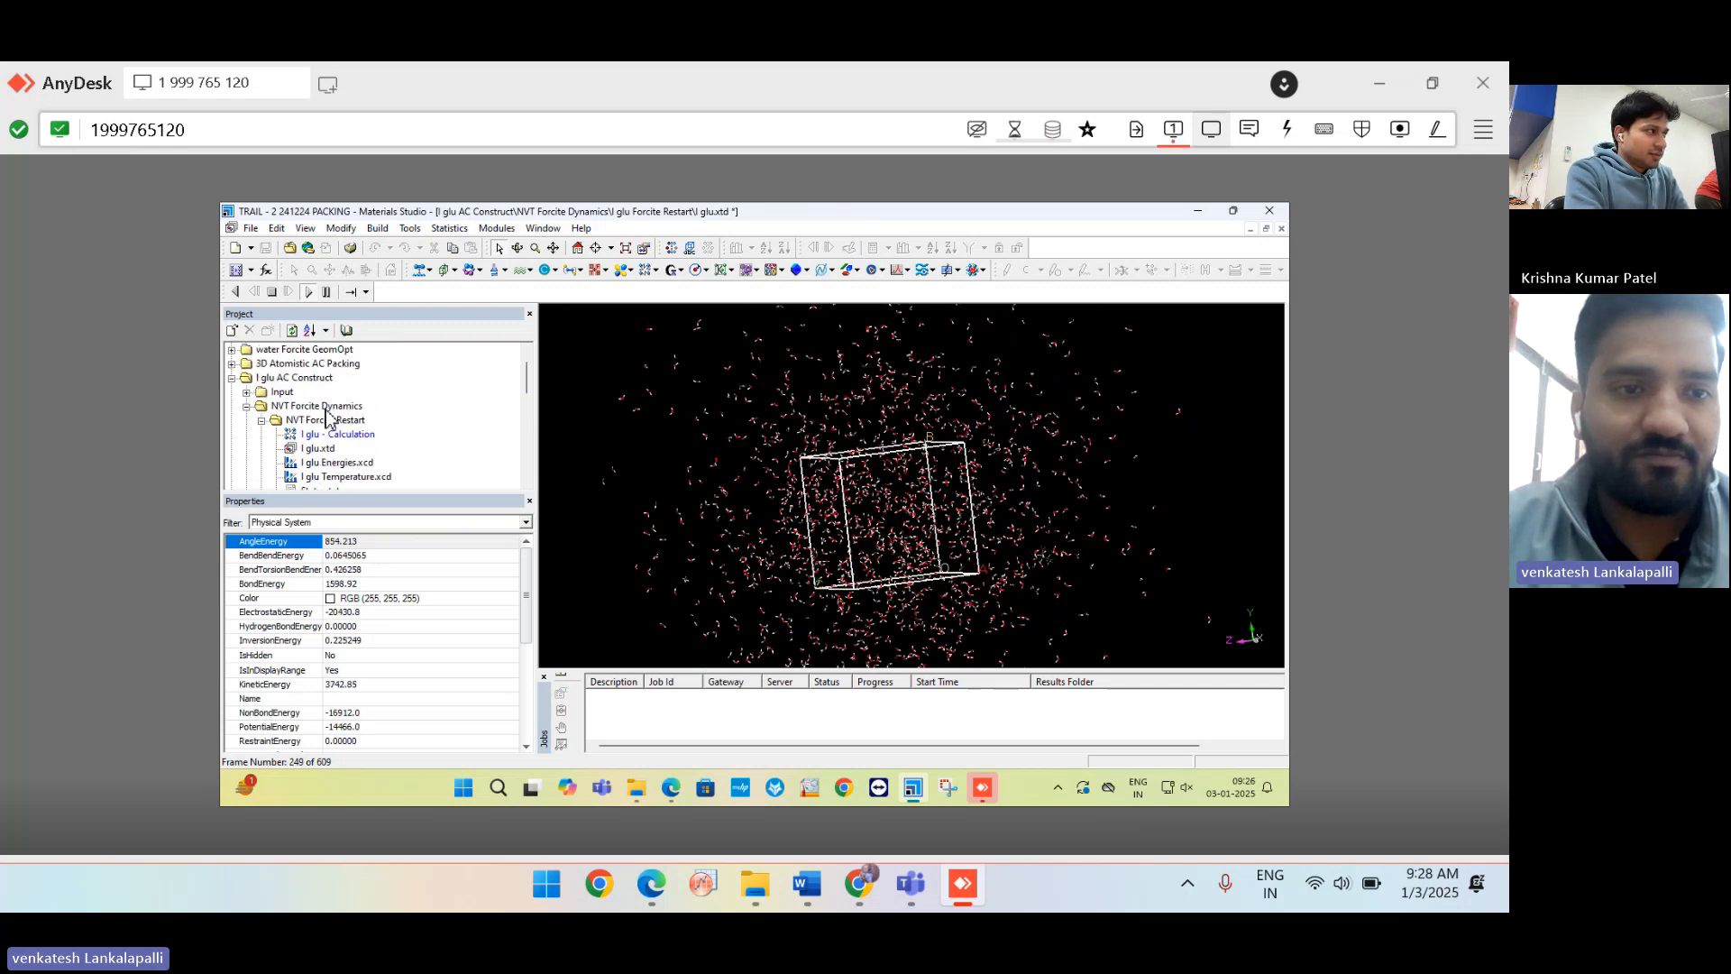
Expand I glu AC Construct (2) and open I glu.xtd under I glu Forcite Dynamics.
{"action": "left_click", "coordinate": [231, 380]}
{"action": "left_click", "coordinate": [232, 421]}
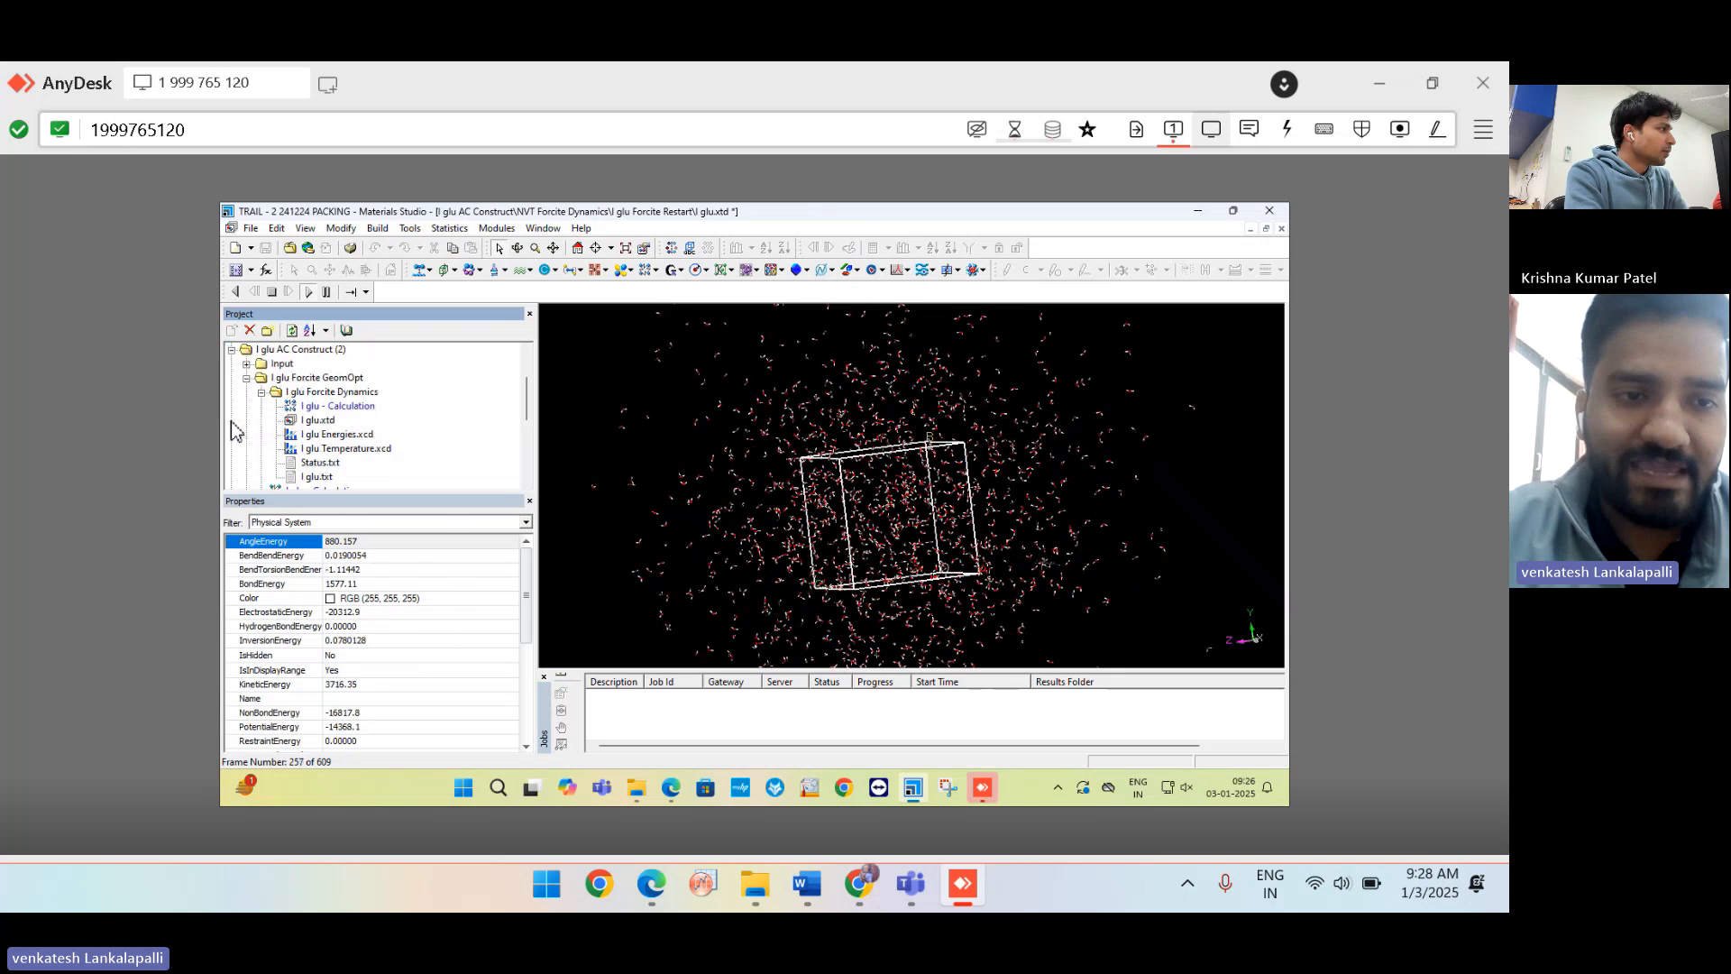
{"action": "left_click", "coordinate": [311, 424]}
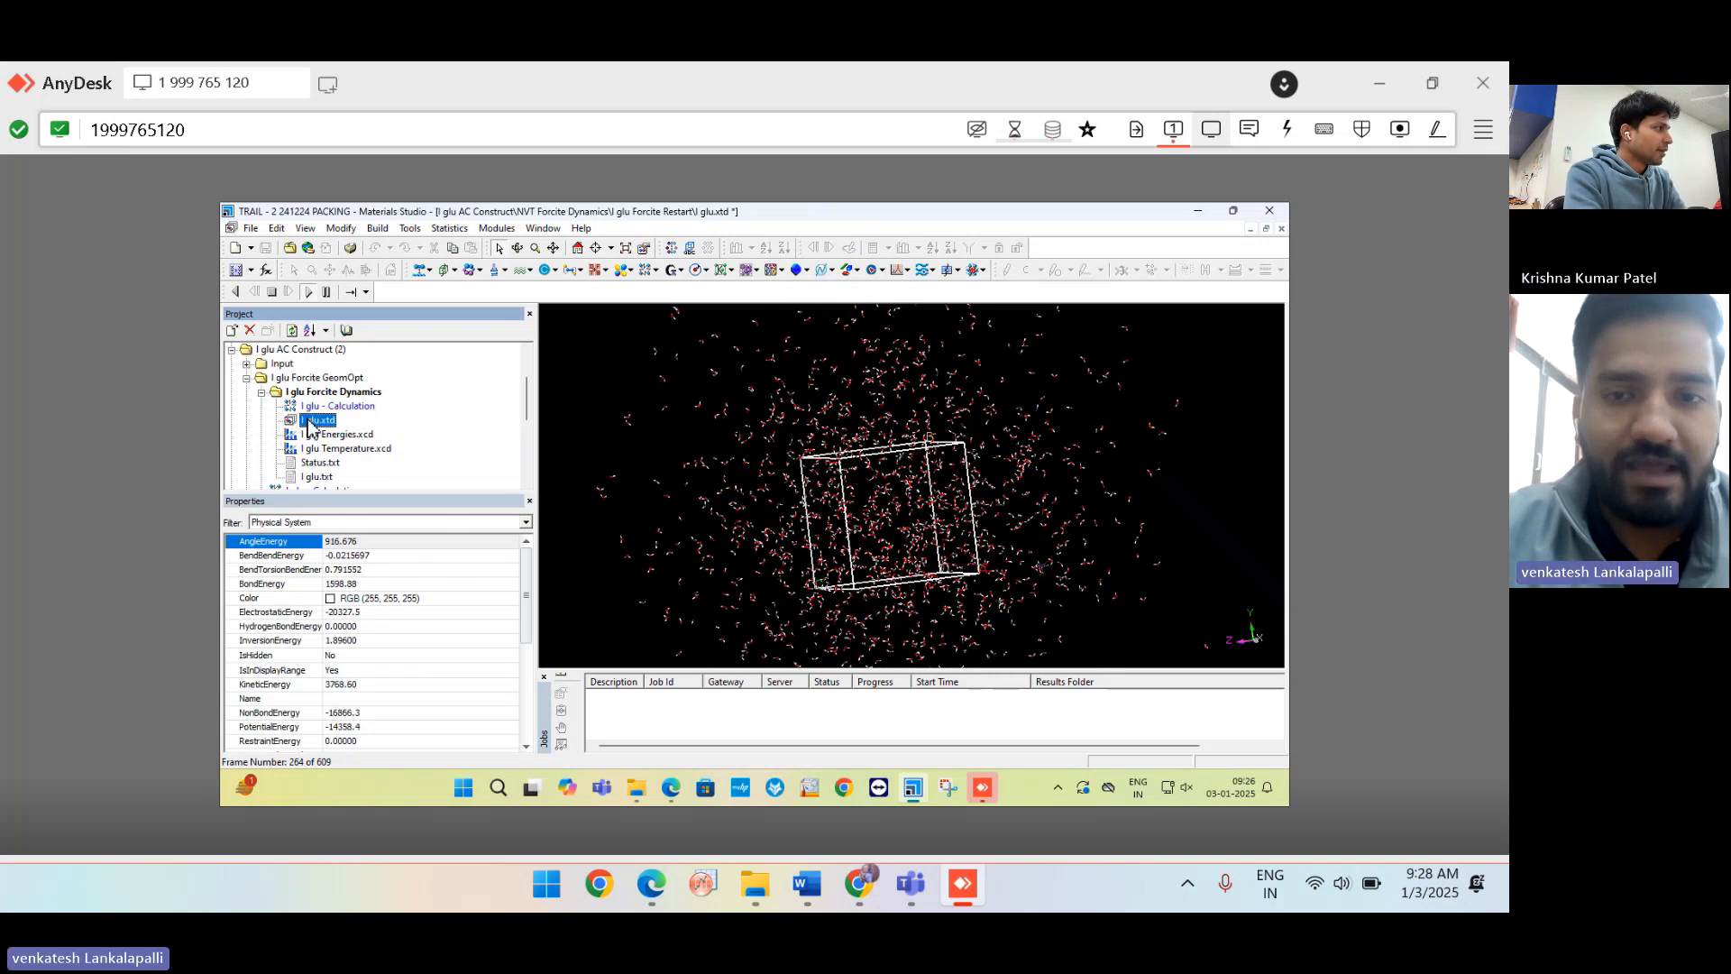
{"action": "double_click", "coordinate": [311, 422]}
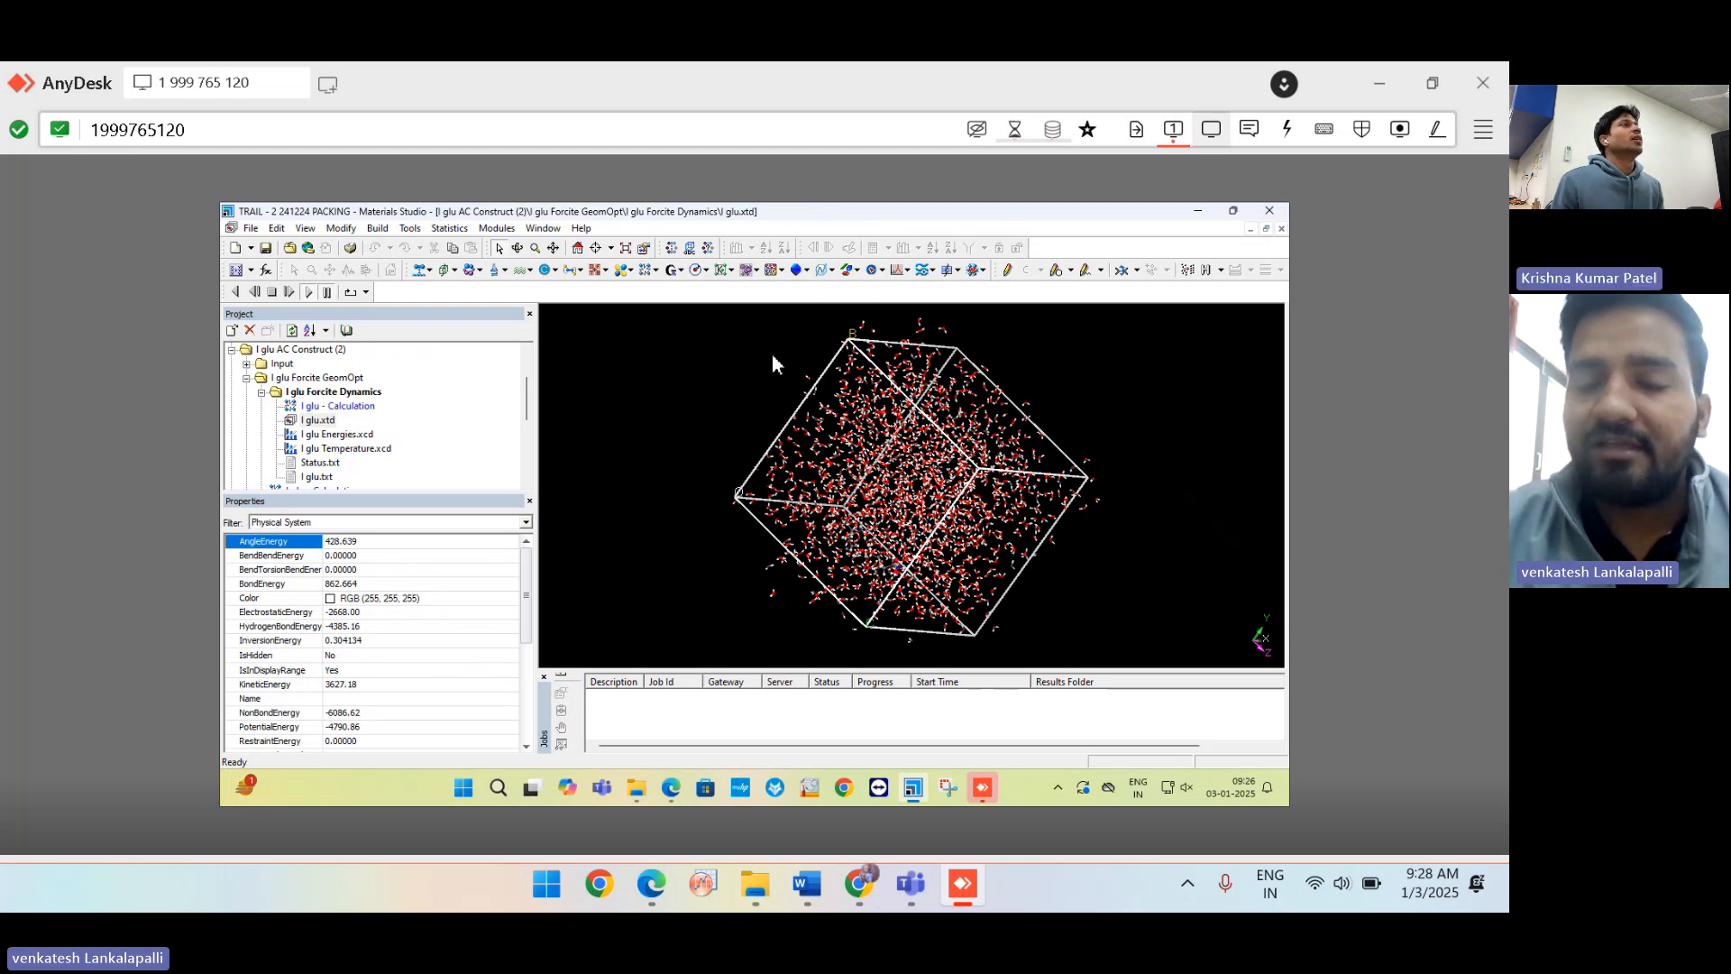
Open Forcite Calculation, review the Energy tab, and return to Setup showing Dynamics at Medium quality.
{"action": "left_click", "coordinate": [494, 229]}
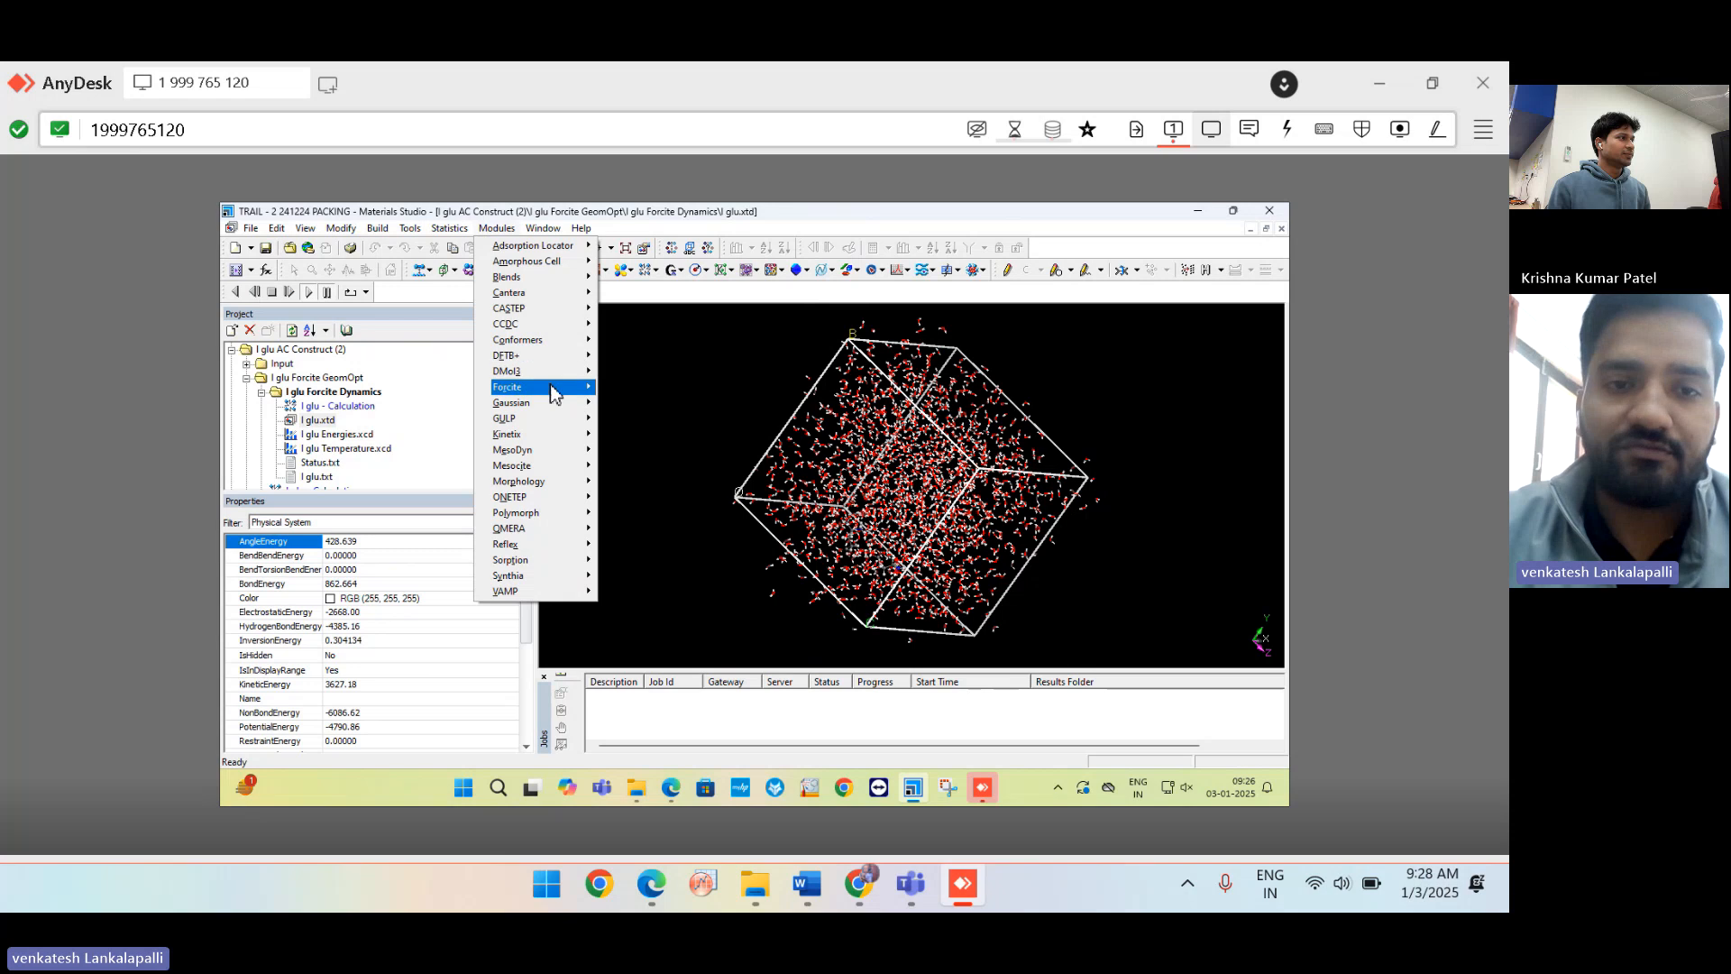
{"action": "mouse_move", "coordinate": [558, 394]}
{"action": "left_click", "coordinate": [641, 387]}
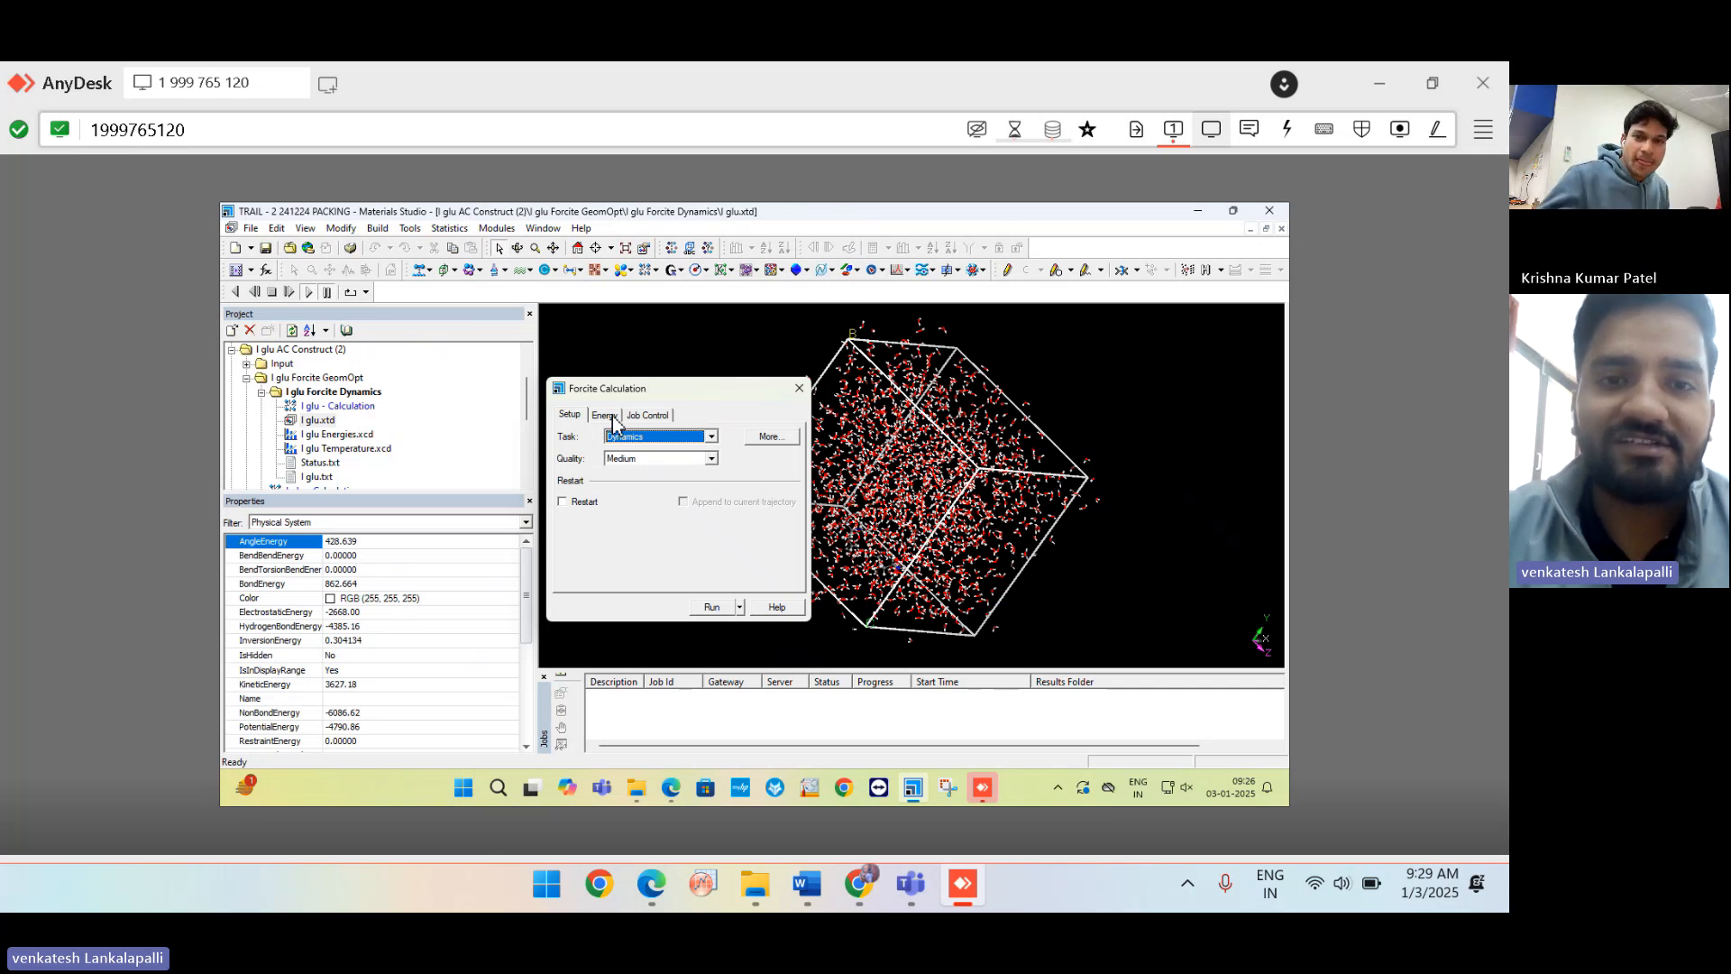
{"action": "left_click", "coordinate": [604, 415]}
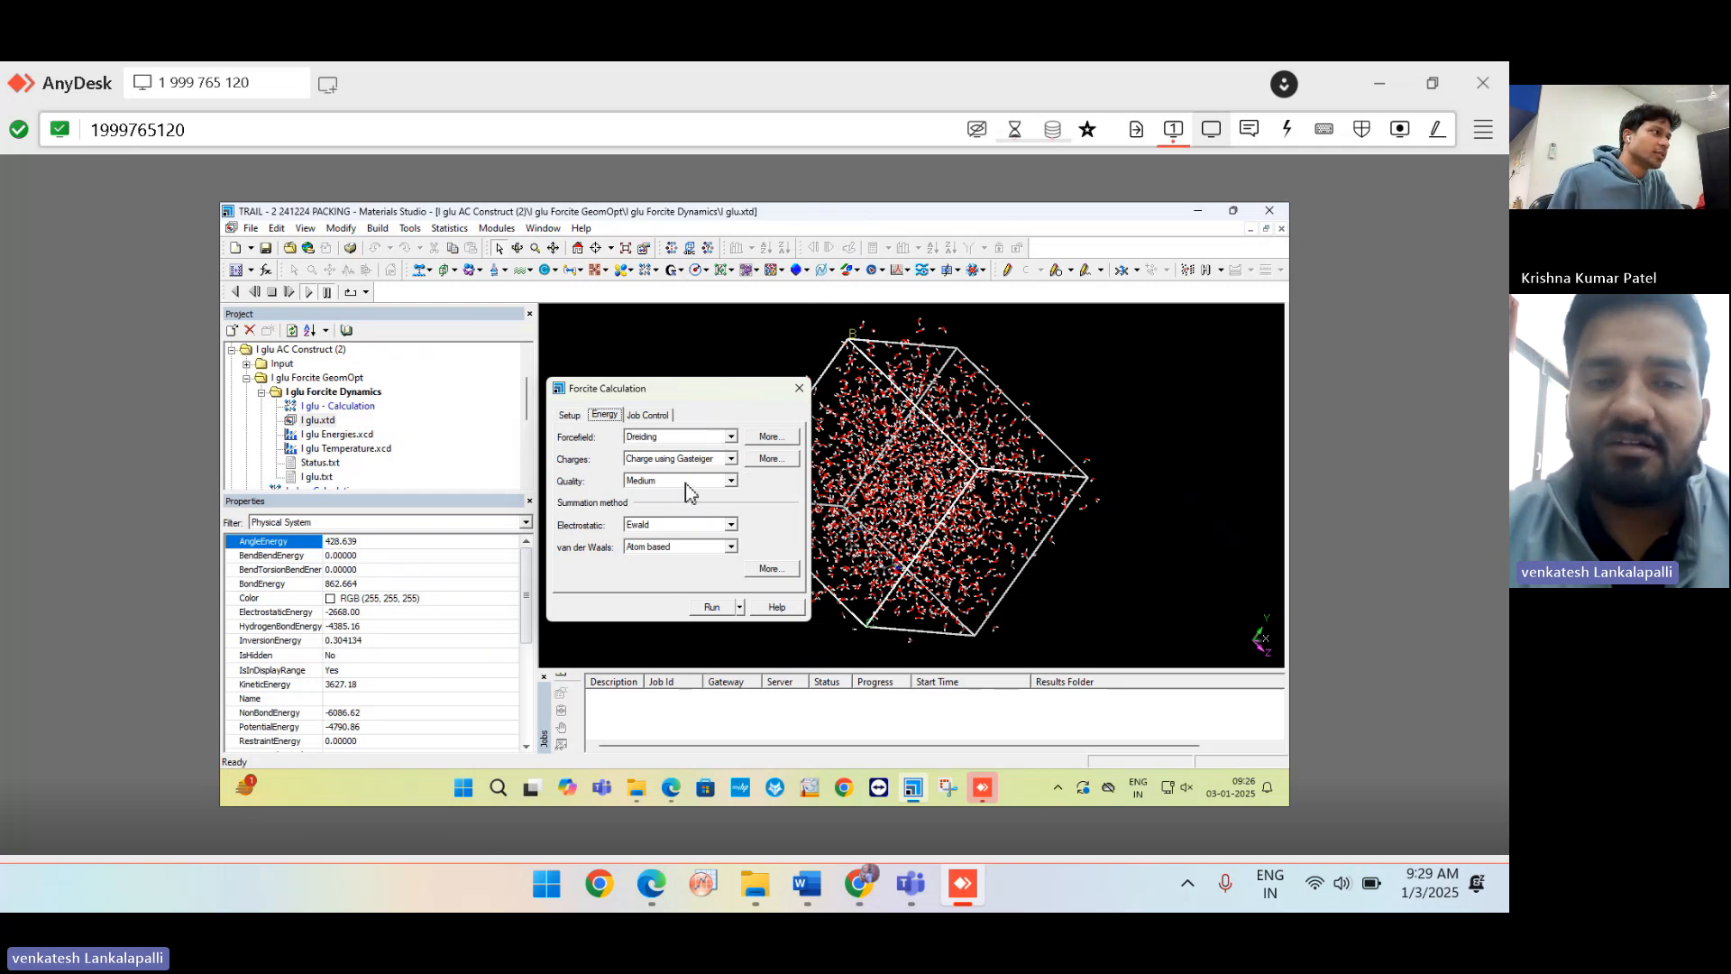
{"action": "left_click", "coordinate": [570, 415]}
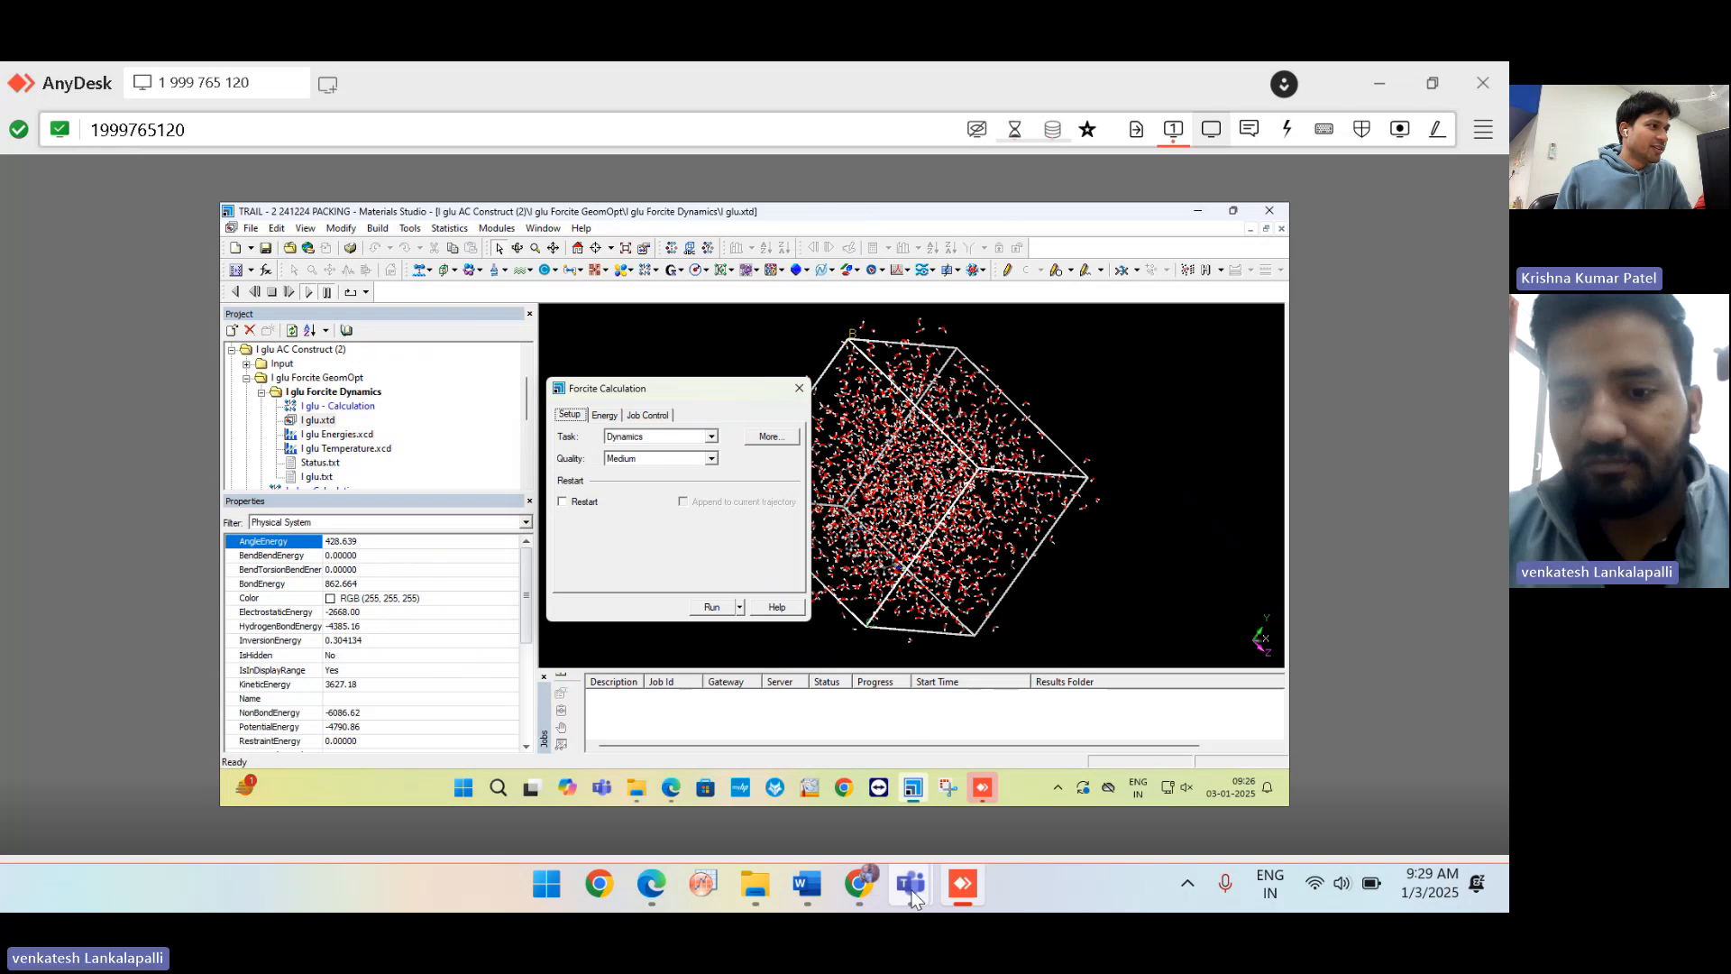
{"action": "mouse_move", "coordinate": [912, 893]}
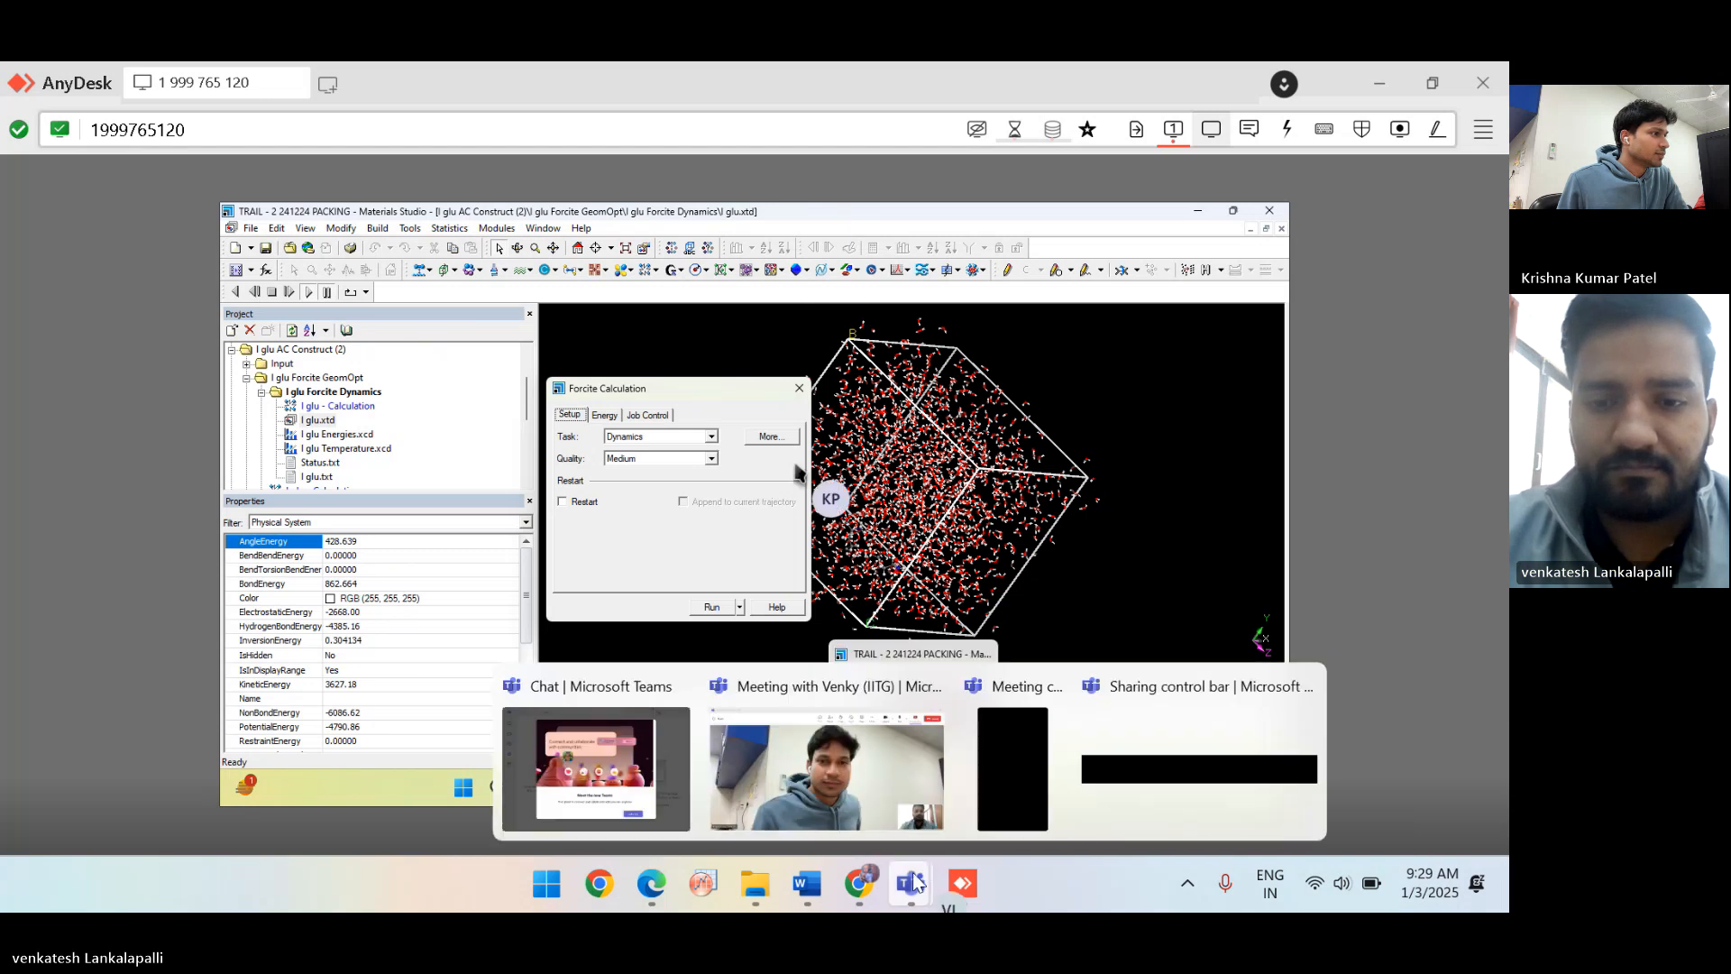
{"action": "left_click", "coordinate": [847, 790]}
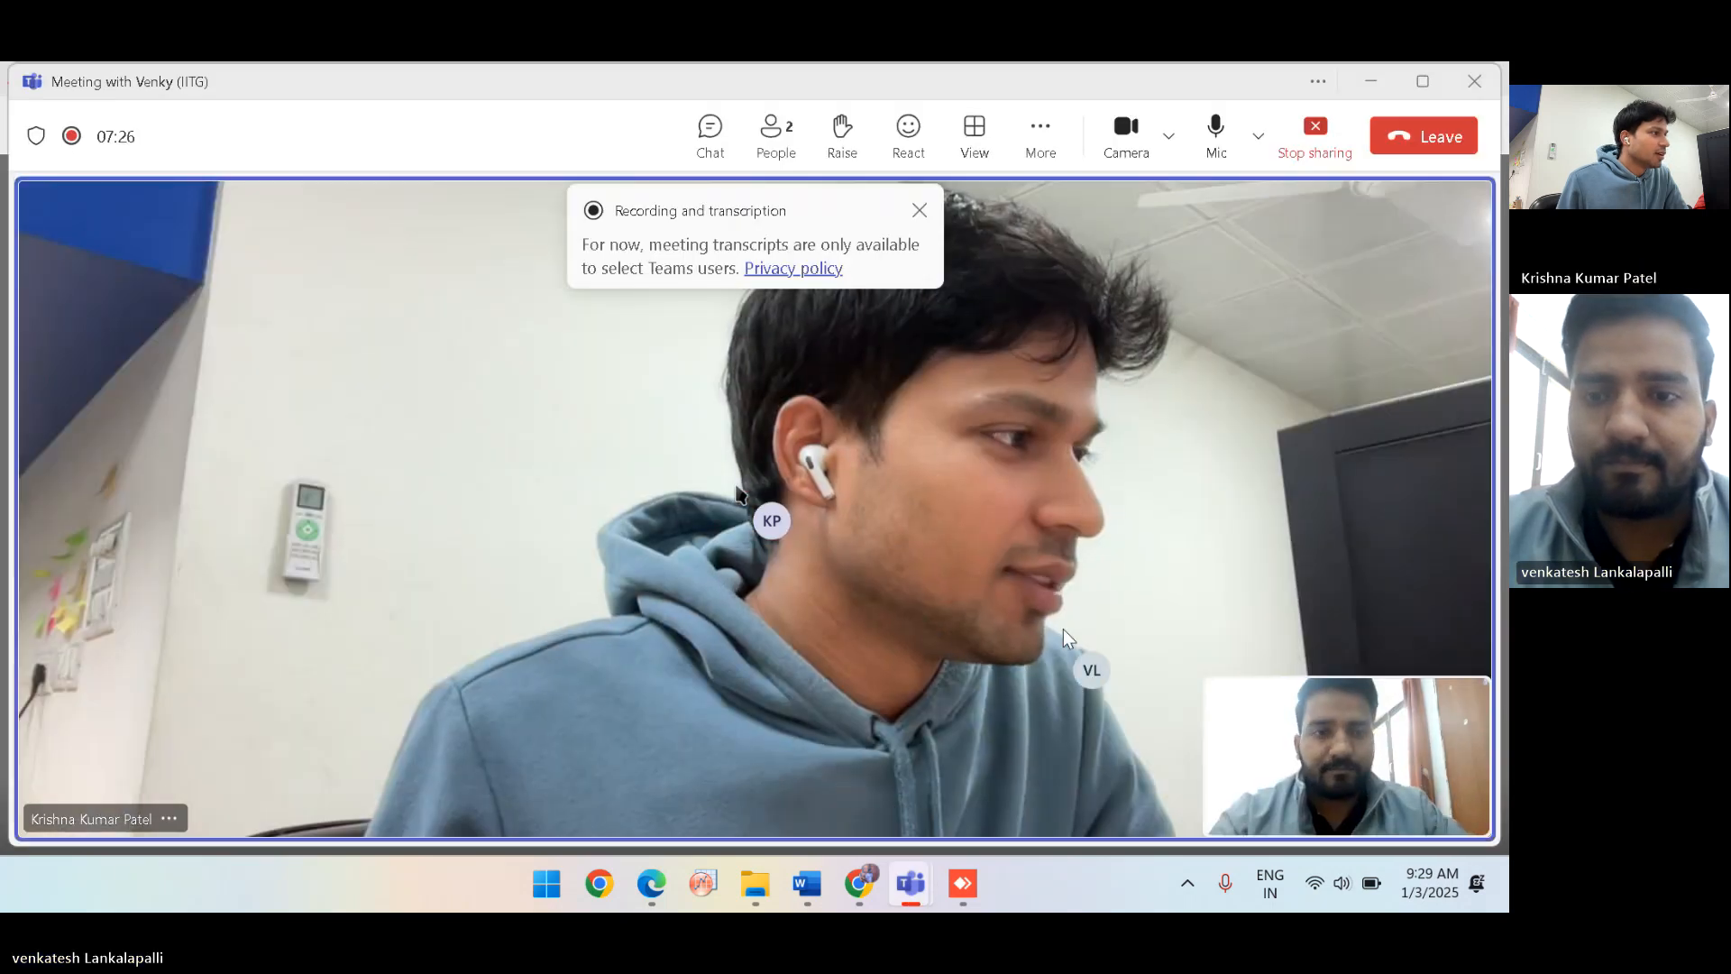
{"action": "left_click", "coordinate": [1412, 81]}
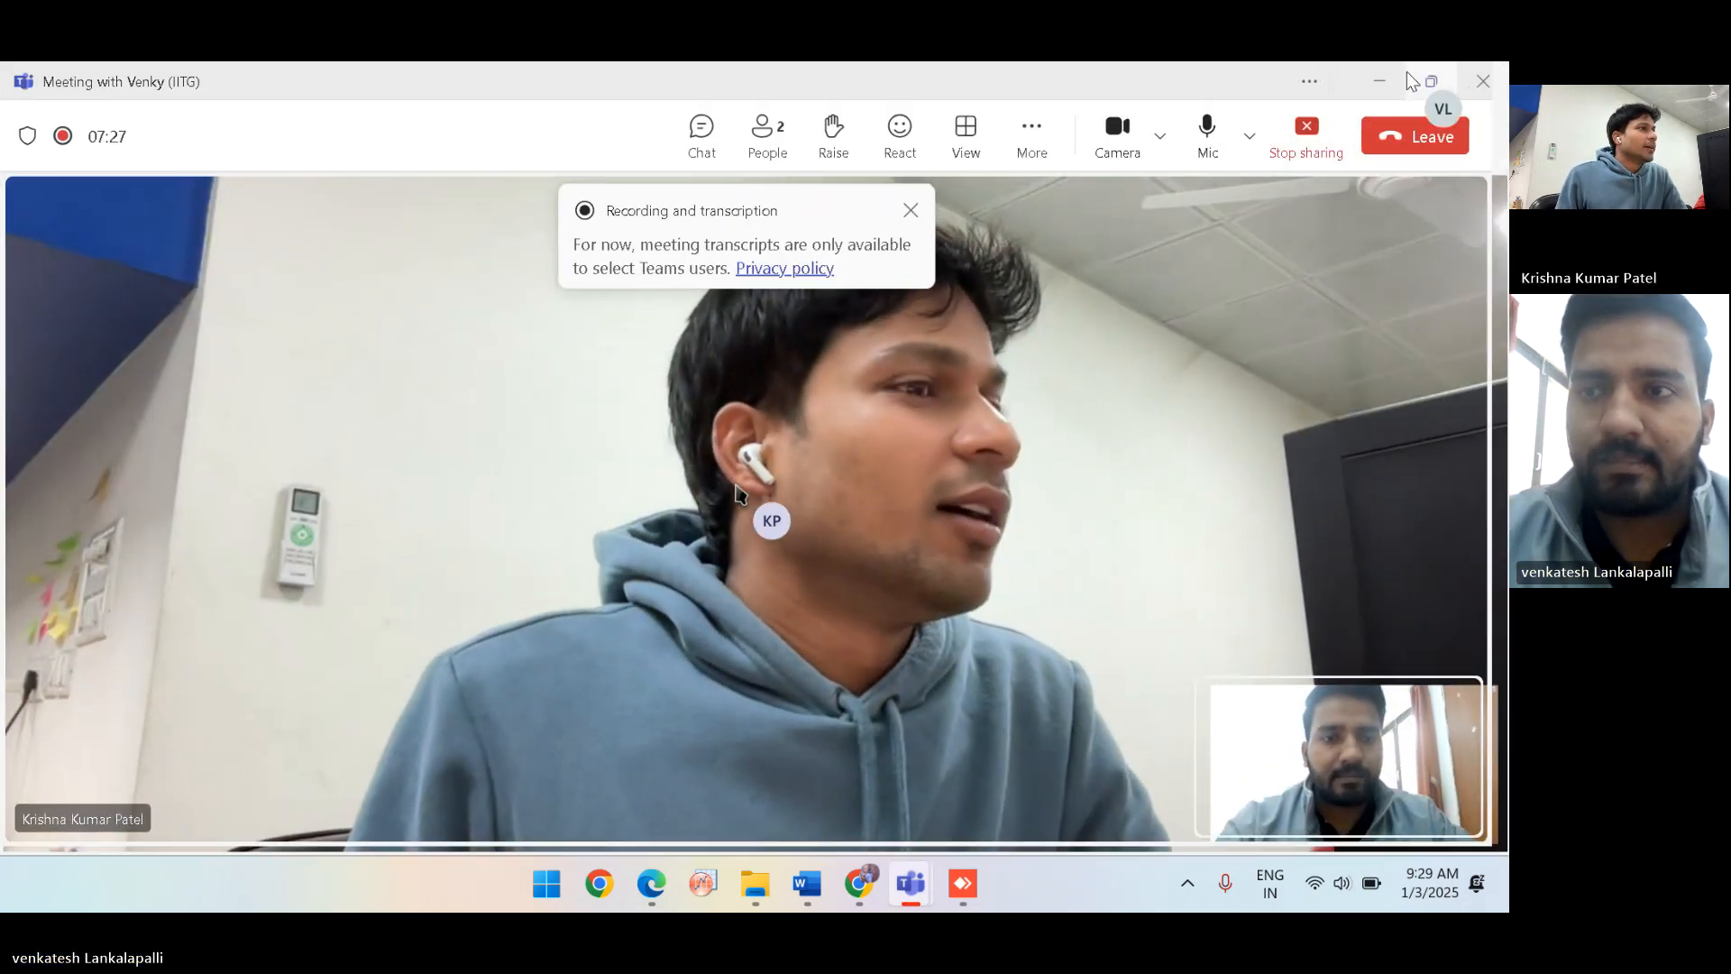
{"action": "left_click", "coordinate": [1427, 82]}
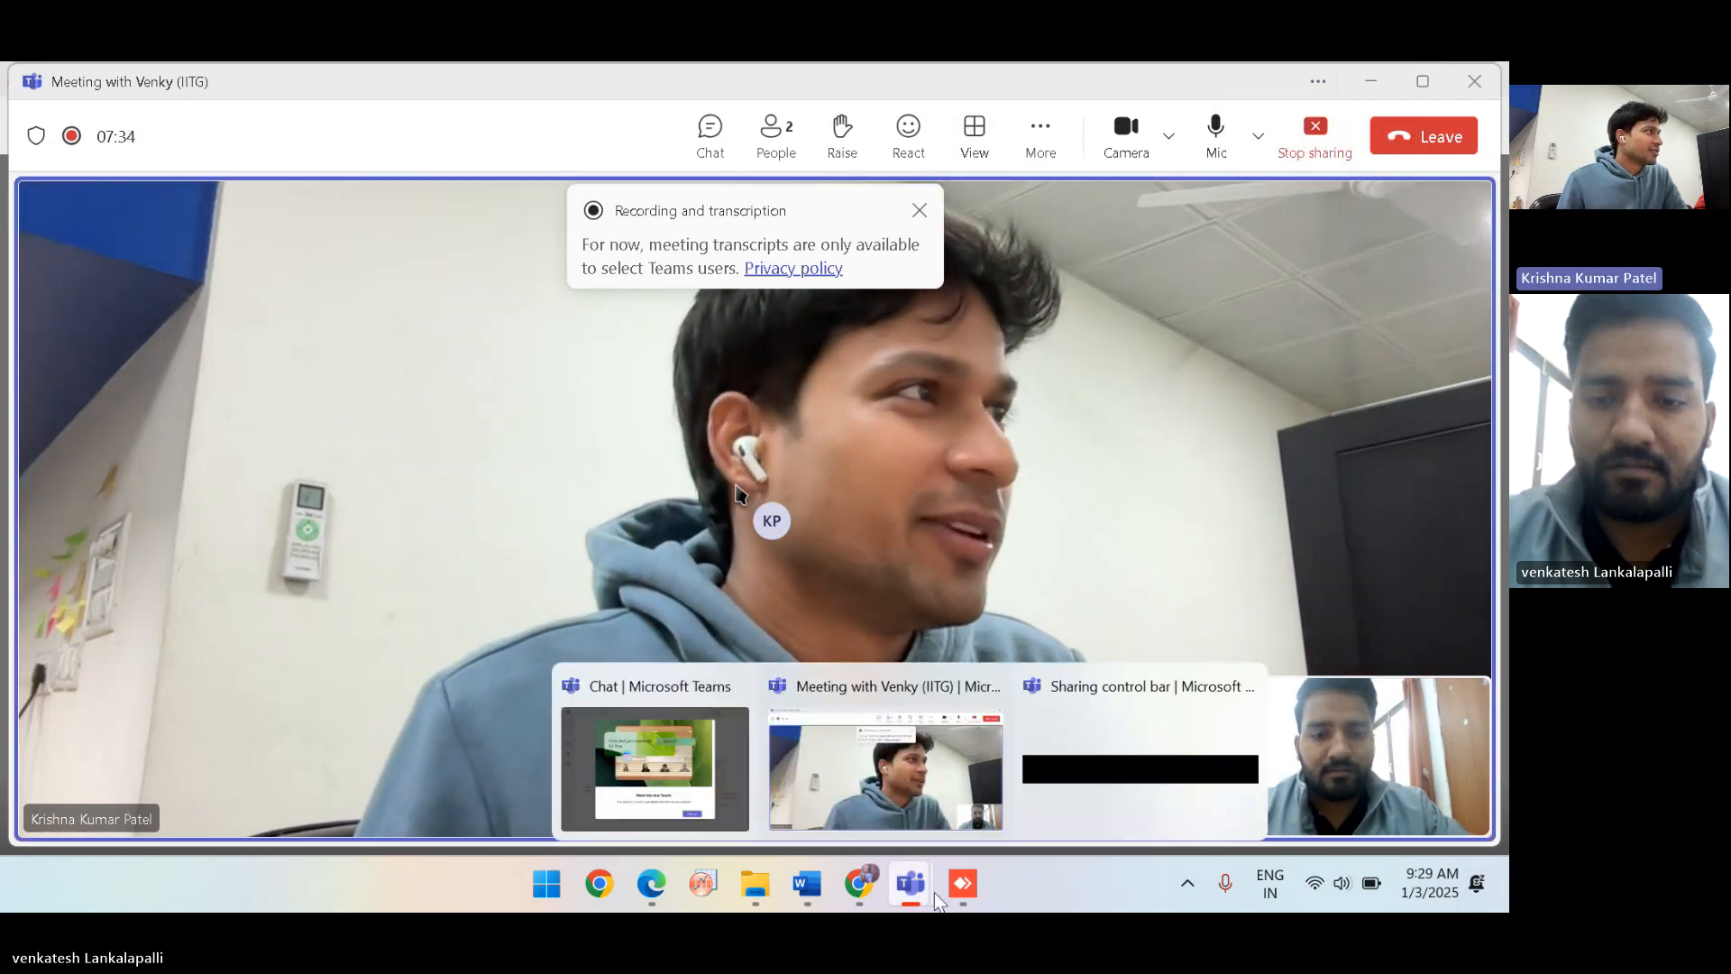
{"action": "left_click", "coordinate": [963, 884]}
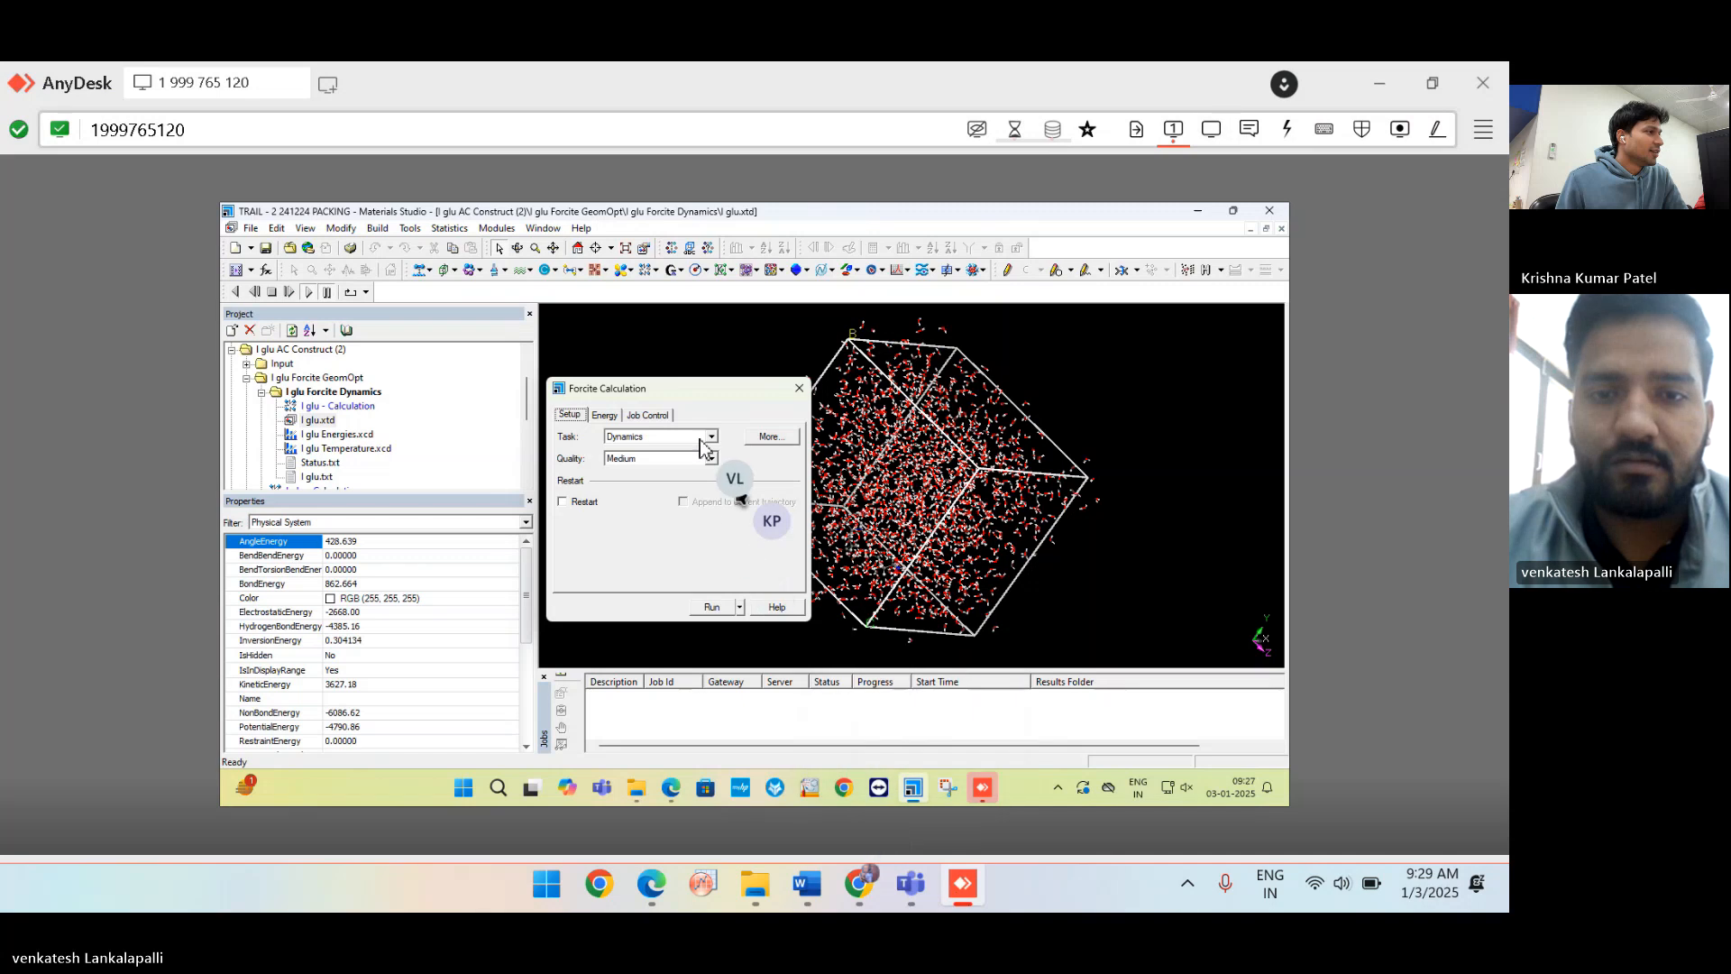
Hide the Properties panel and close the Forcite Calculation dialog.
{"action": "left_click", "coordinate": [497, 231]}
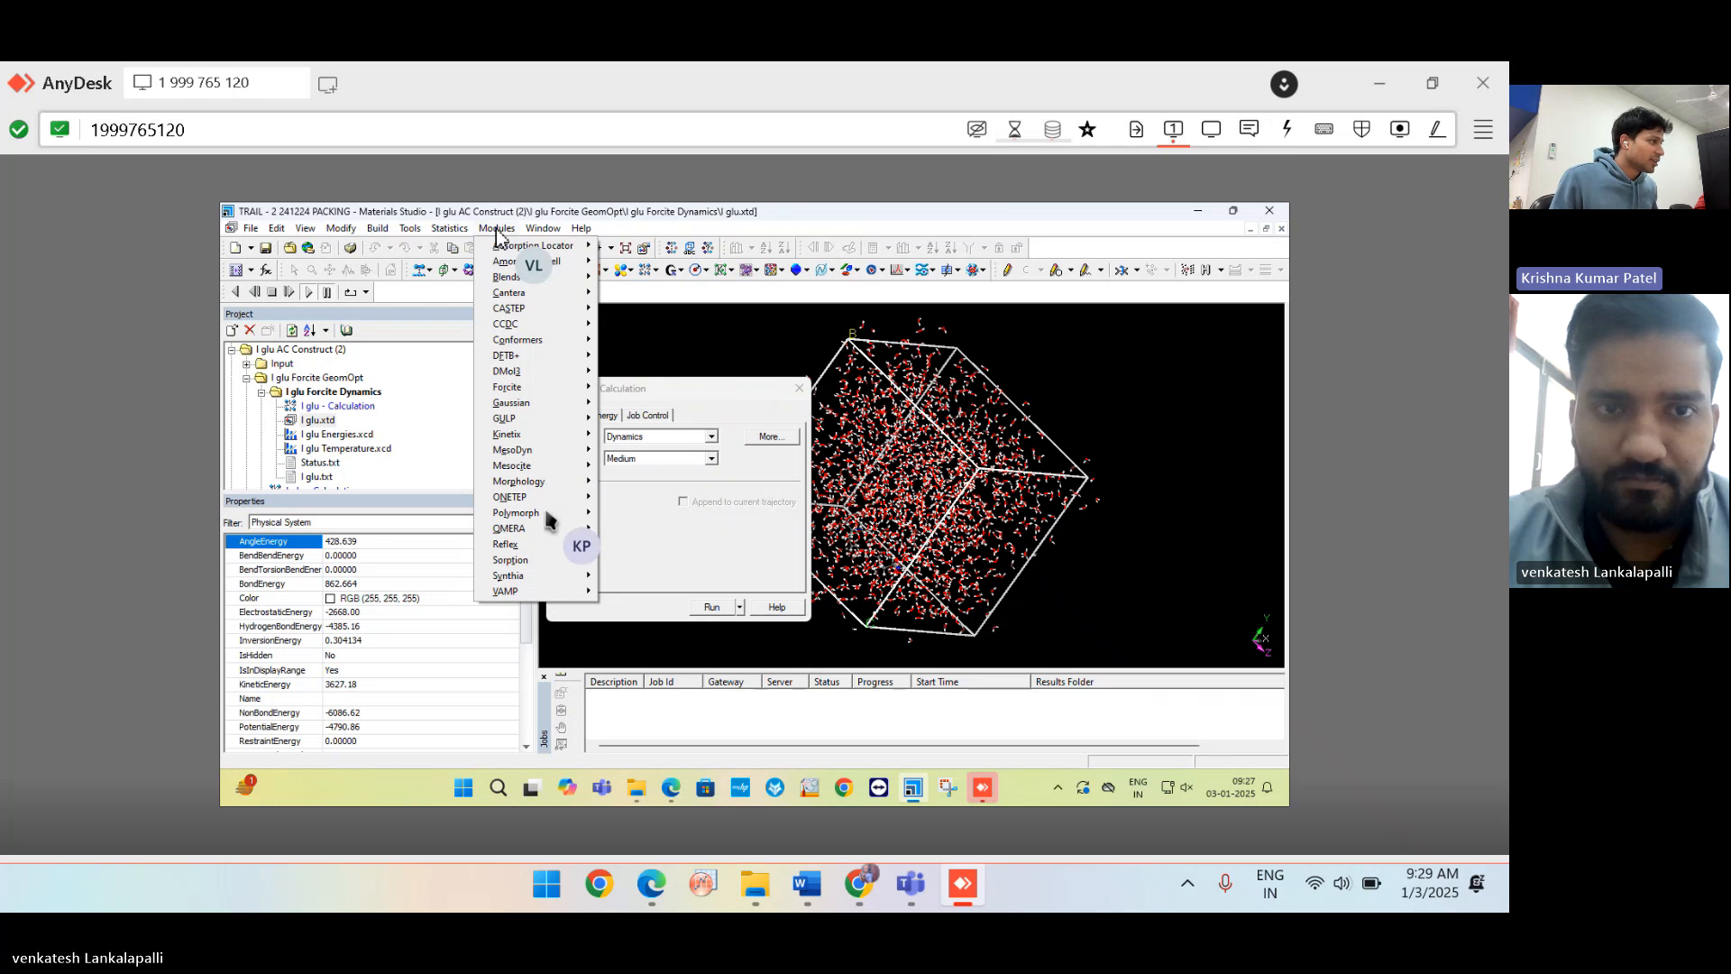
{"action": "left_click", "coordinate": [497, 231]}
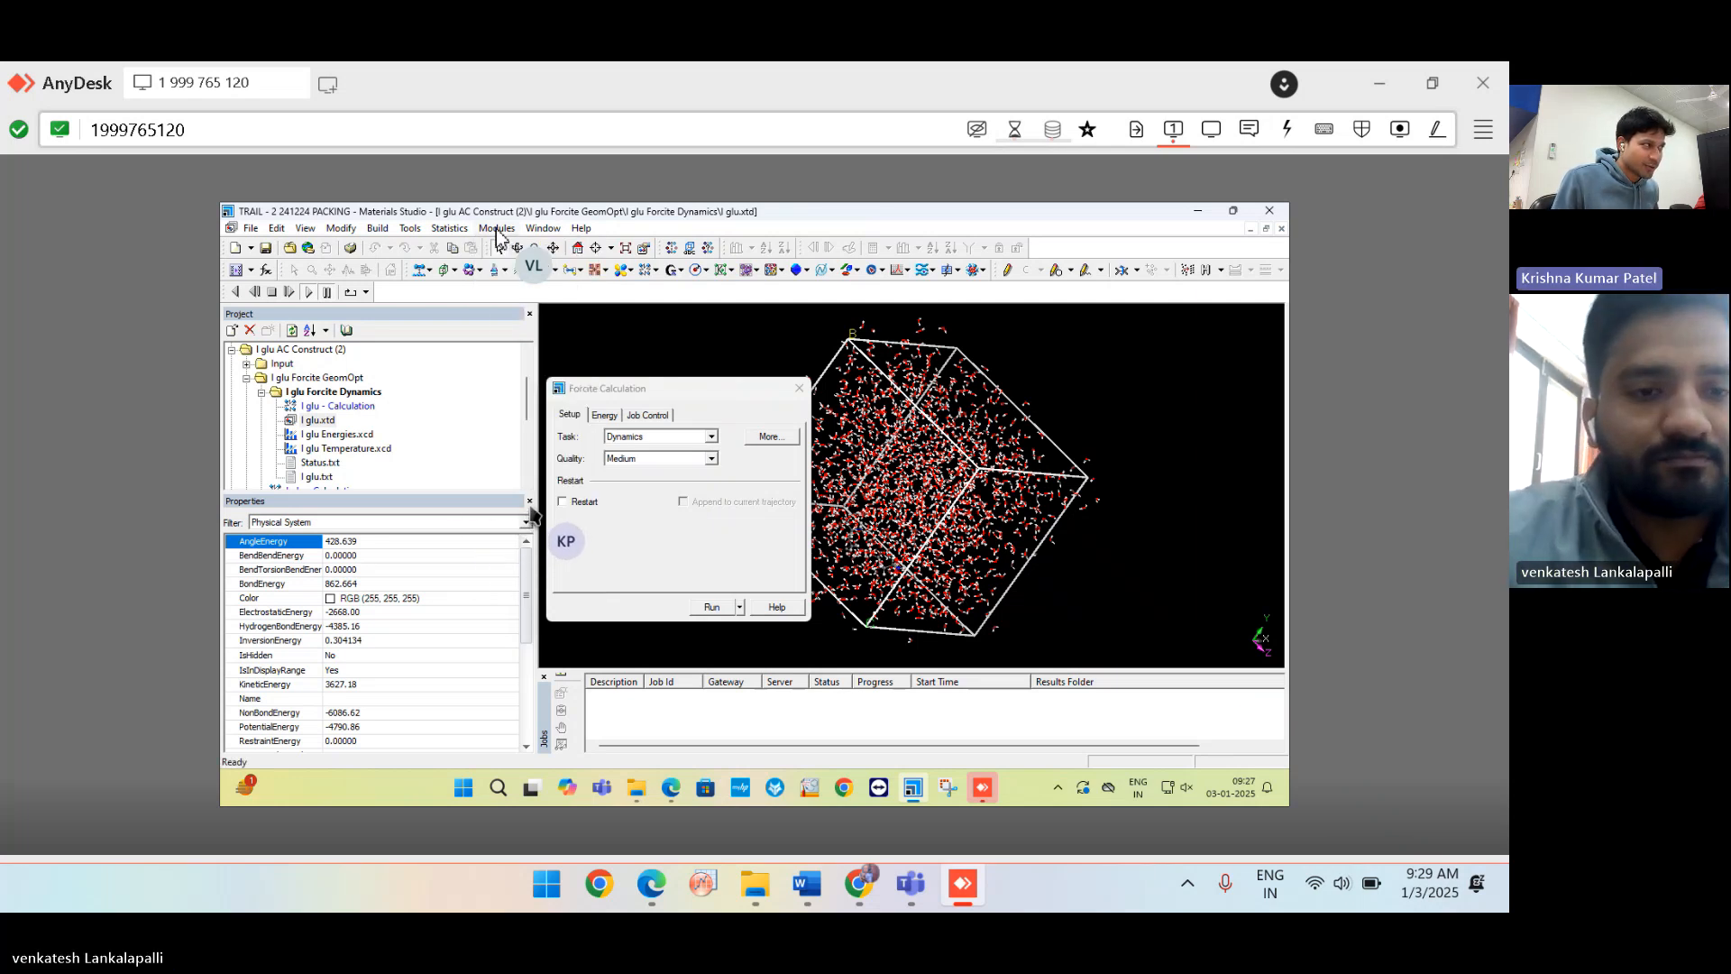
{"action": "left_click", "coordinate": [530, 502]}
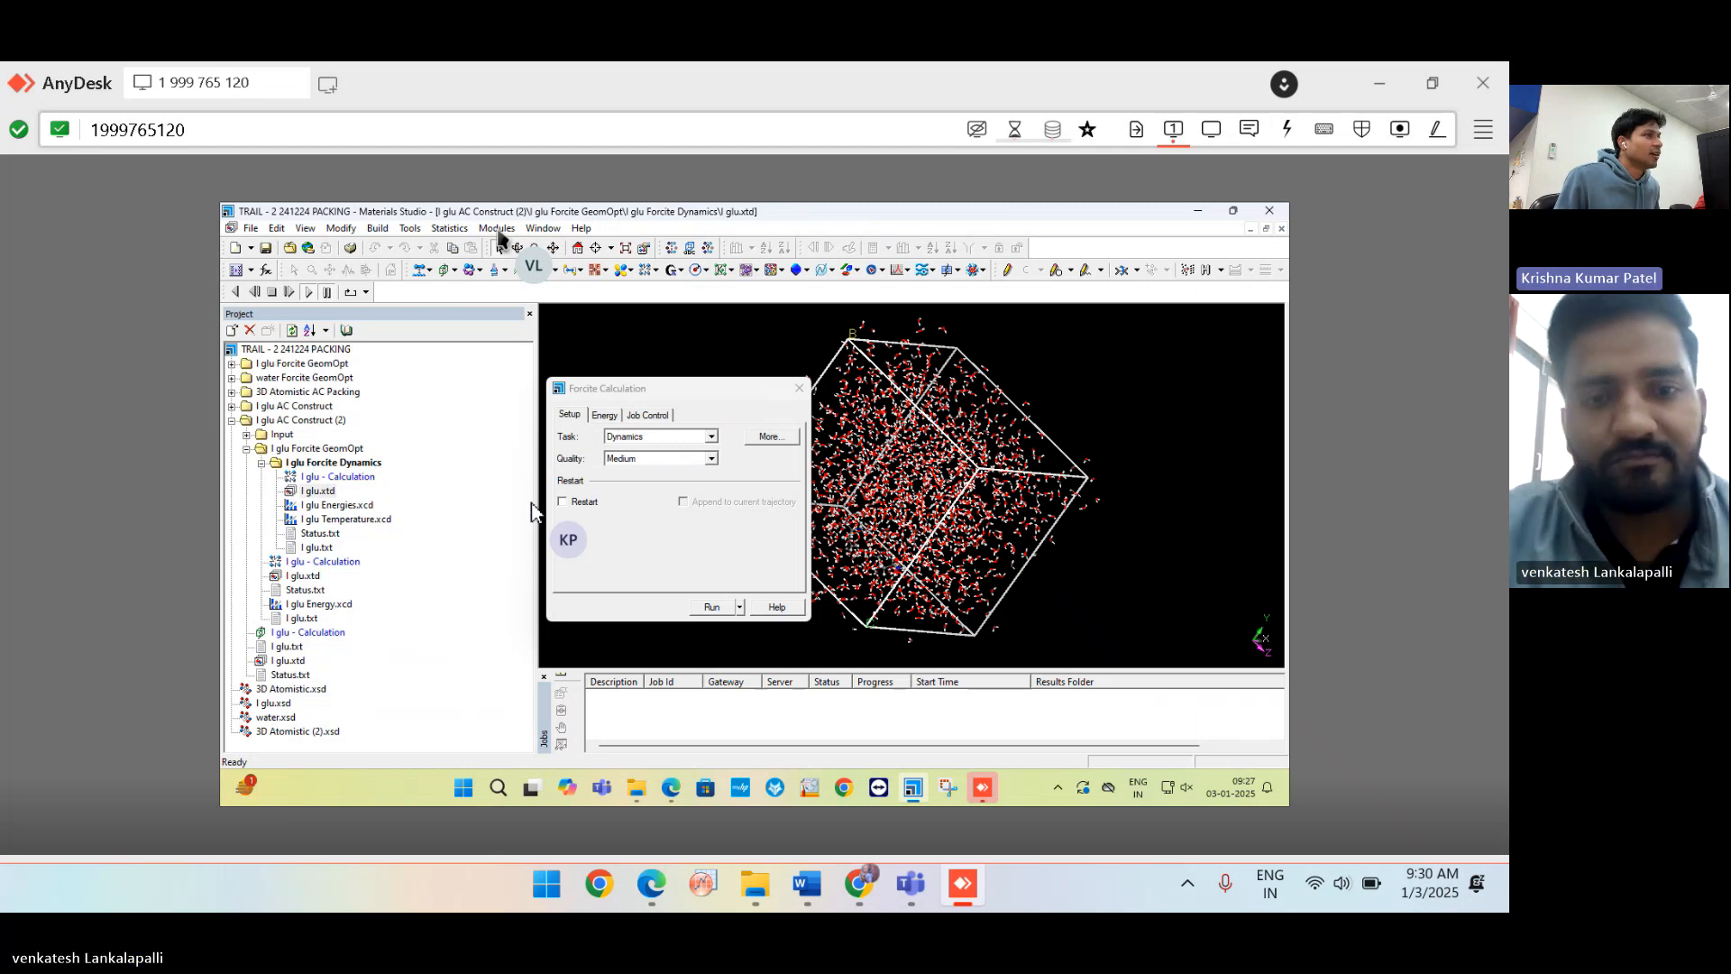
{"action": "left_click", "coordinate": [799, 389]}
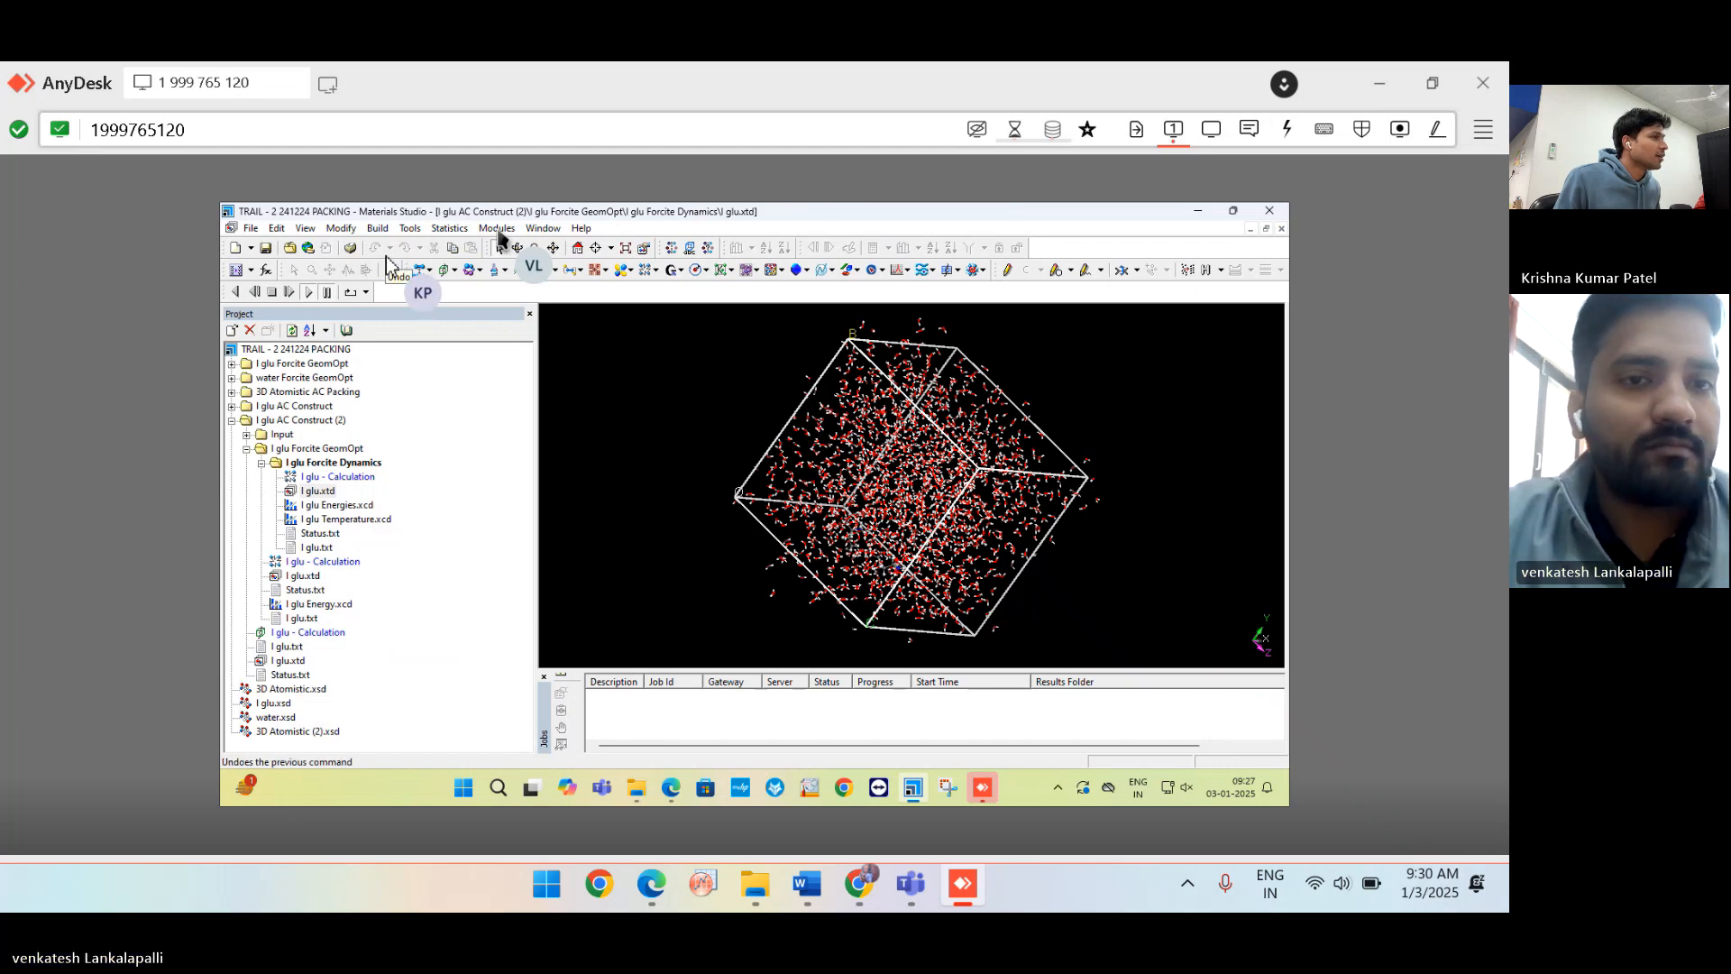
Turn off the Animation toolbar under View > Toolbars.
{"action": "left_click", "coordinate": [306, 229]}
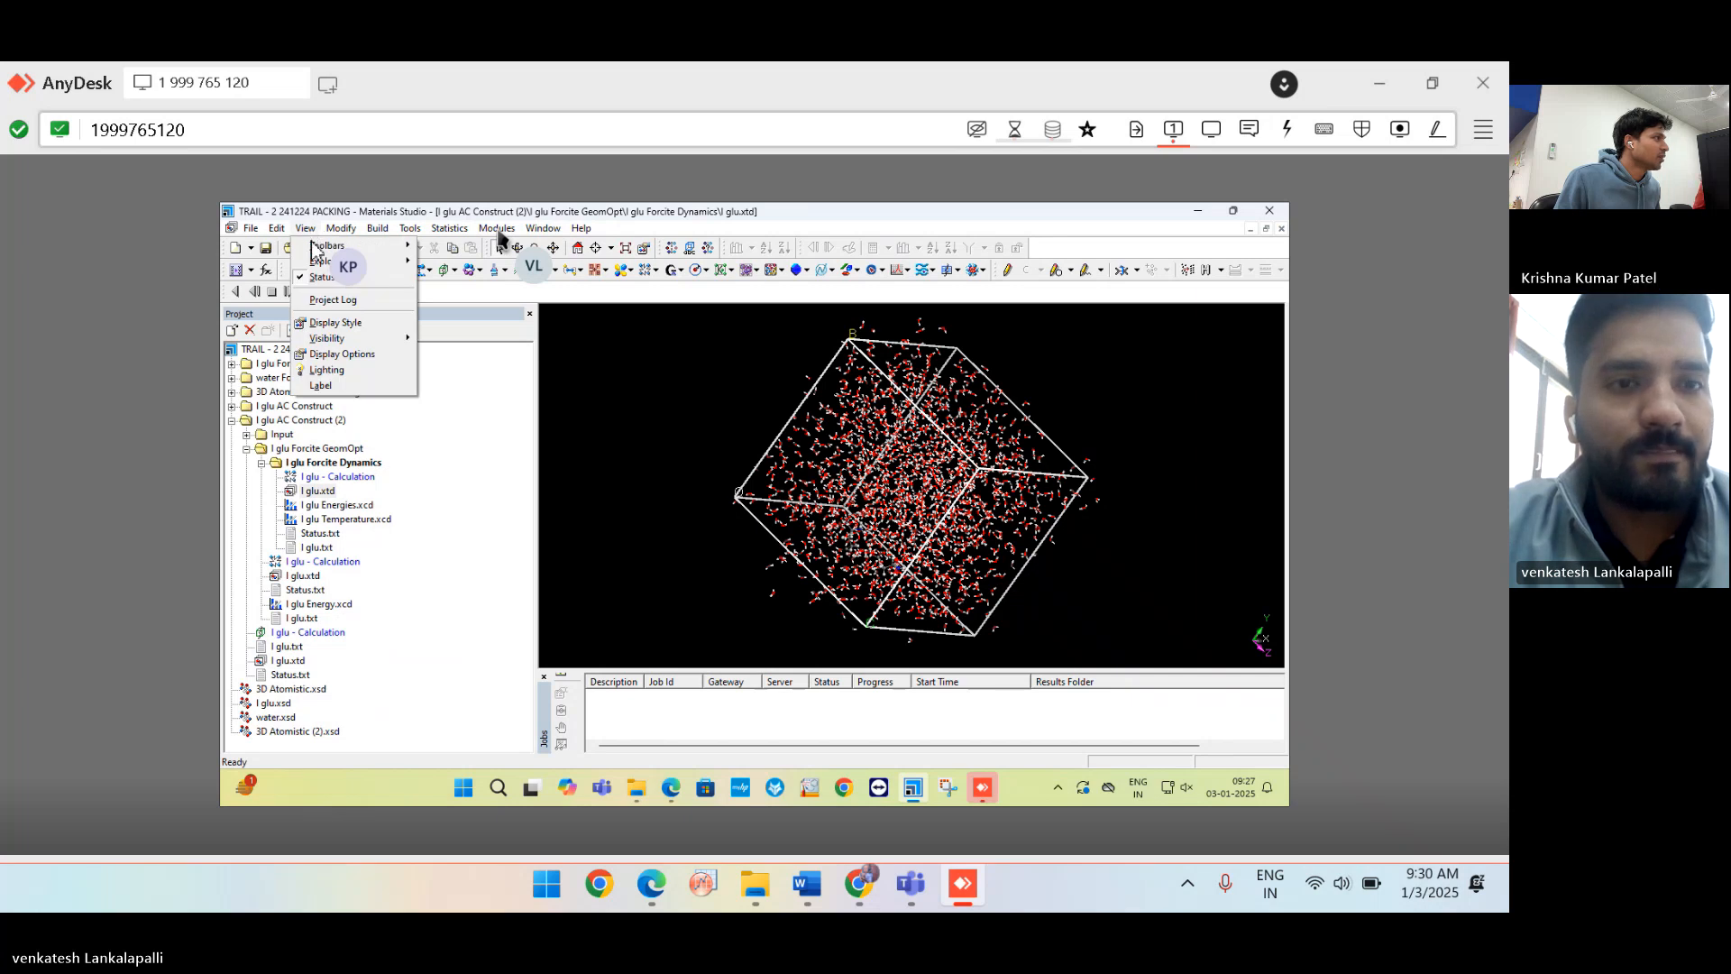
{"action": "mouse_move", "coordinate": [353, 264]}
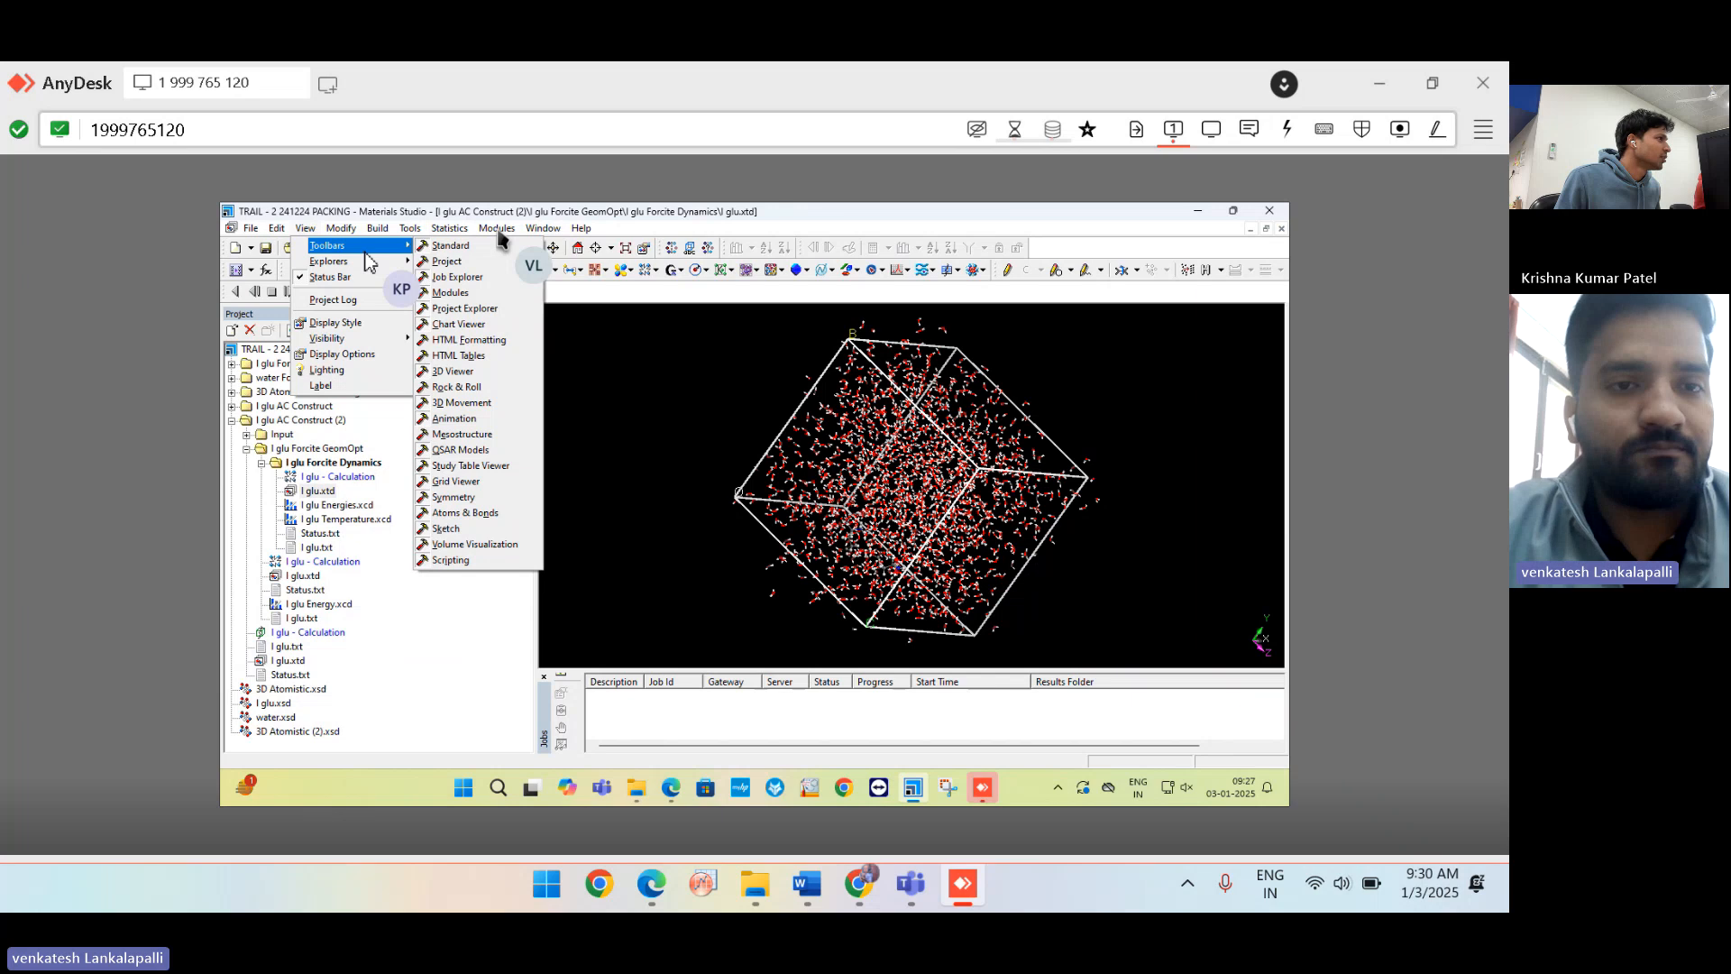
{"action": "left_click", "coordinate": [487, 421]}
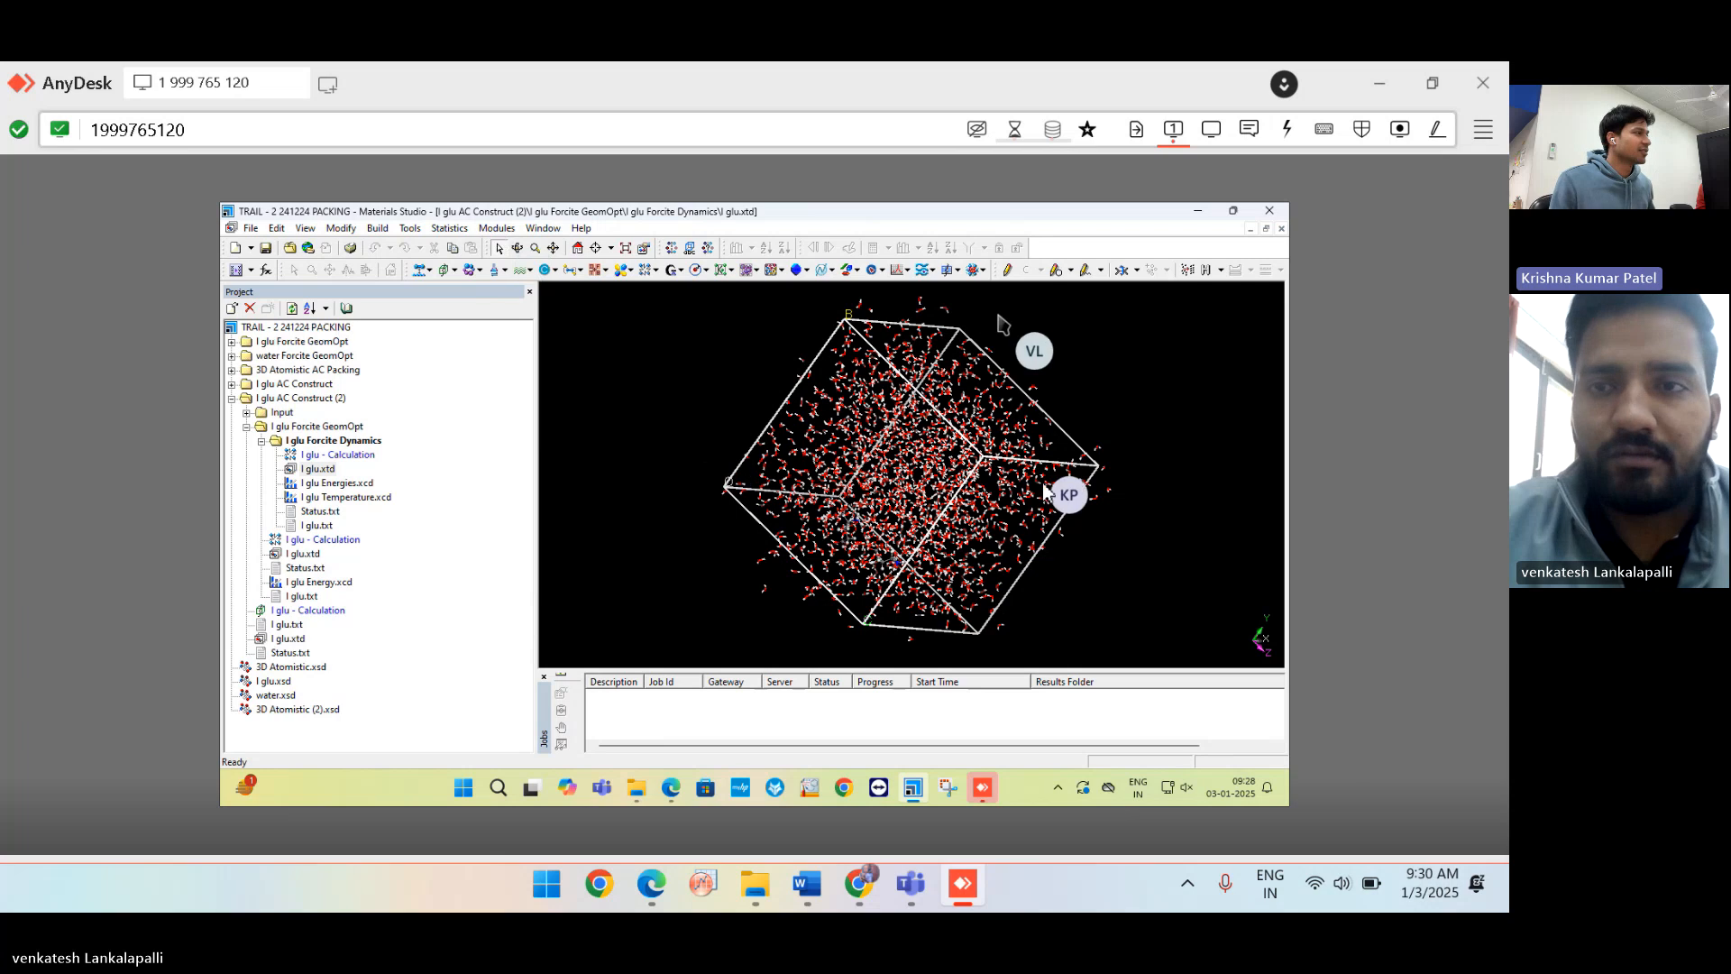
Put the AnyDesk session in full-screen with Auto-adapt resolution so the remote desktop fills the view.
{"action": "left_click", "coordinate": [1209, 132]}
{"action": "left_click", "coordinate": [1081, 351]}
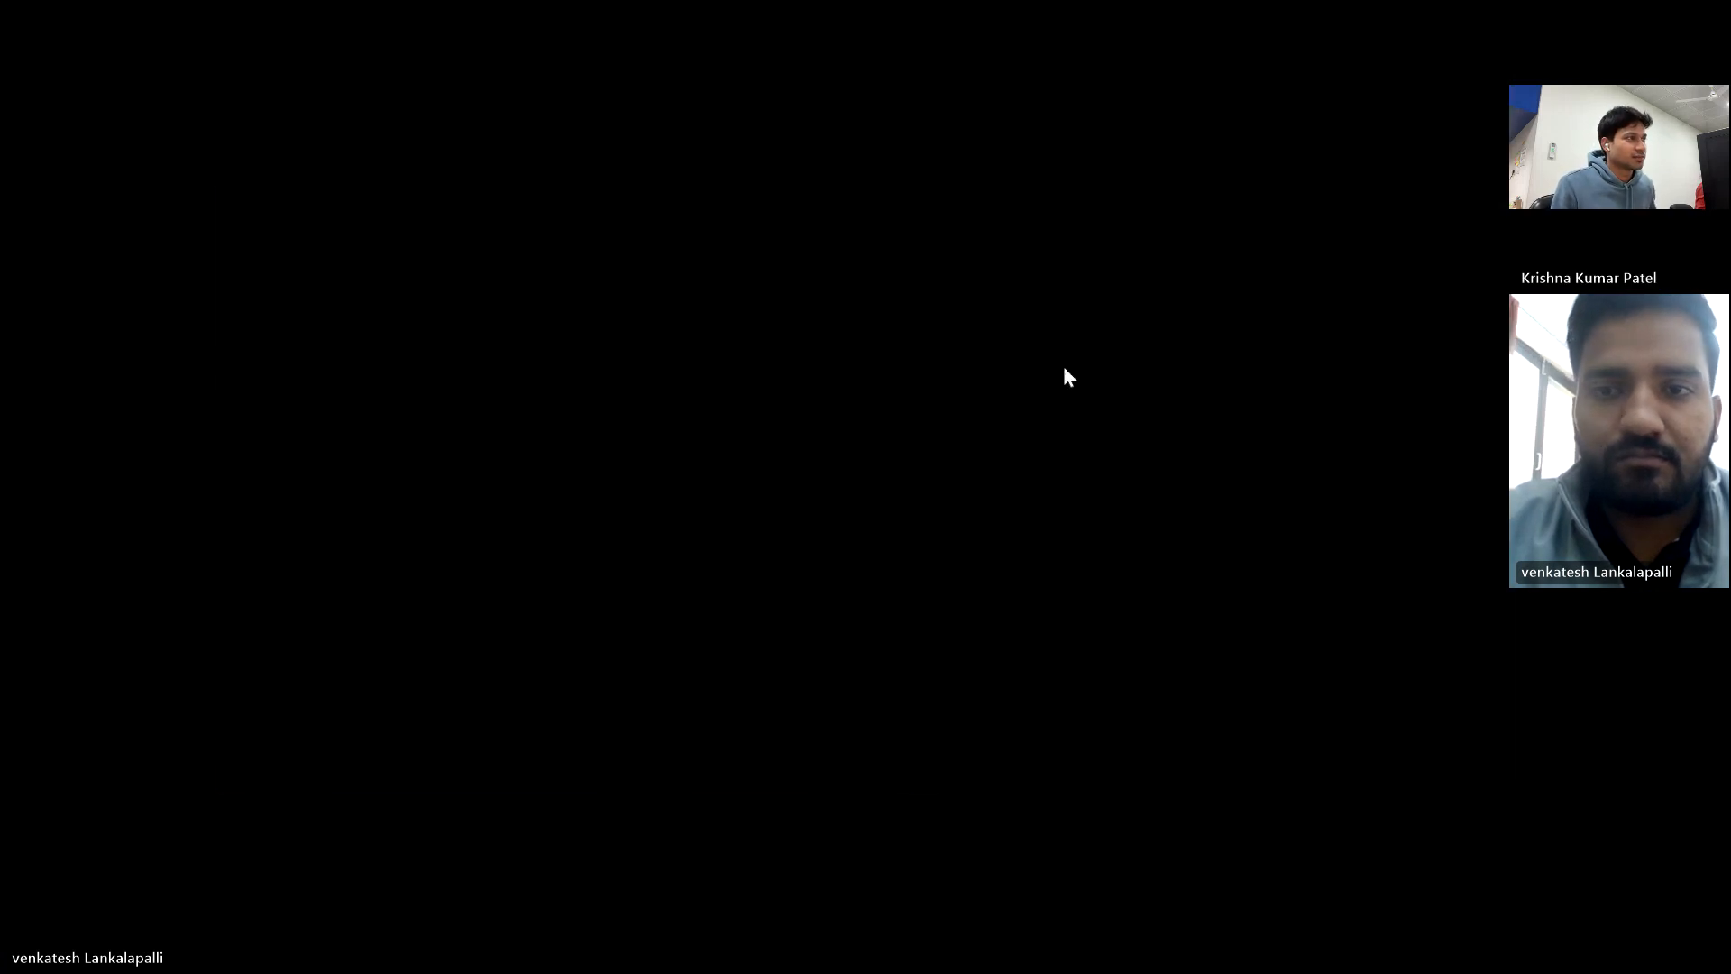
{"action": "mouse_move", "coordinate": [777, 68]}
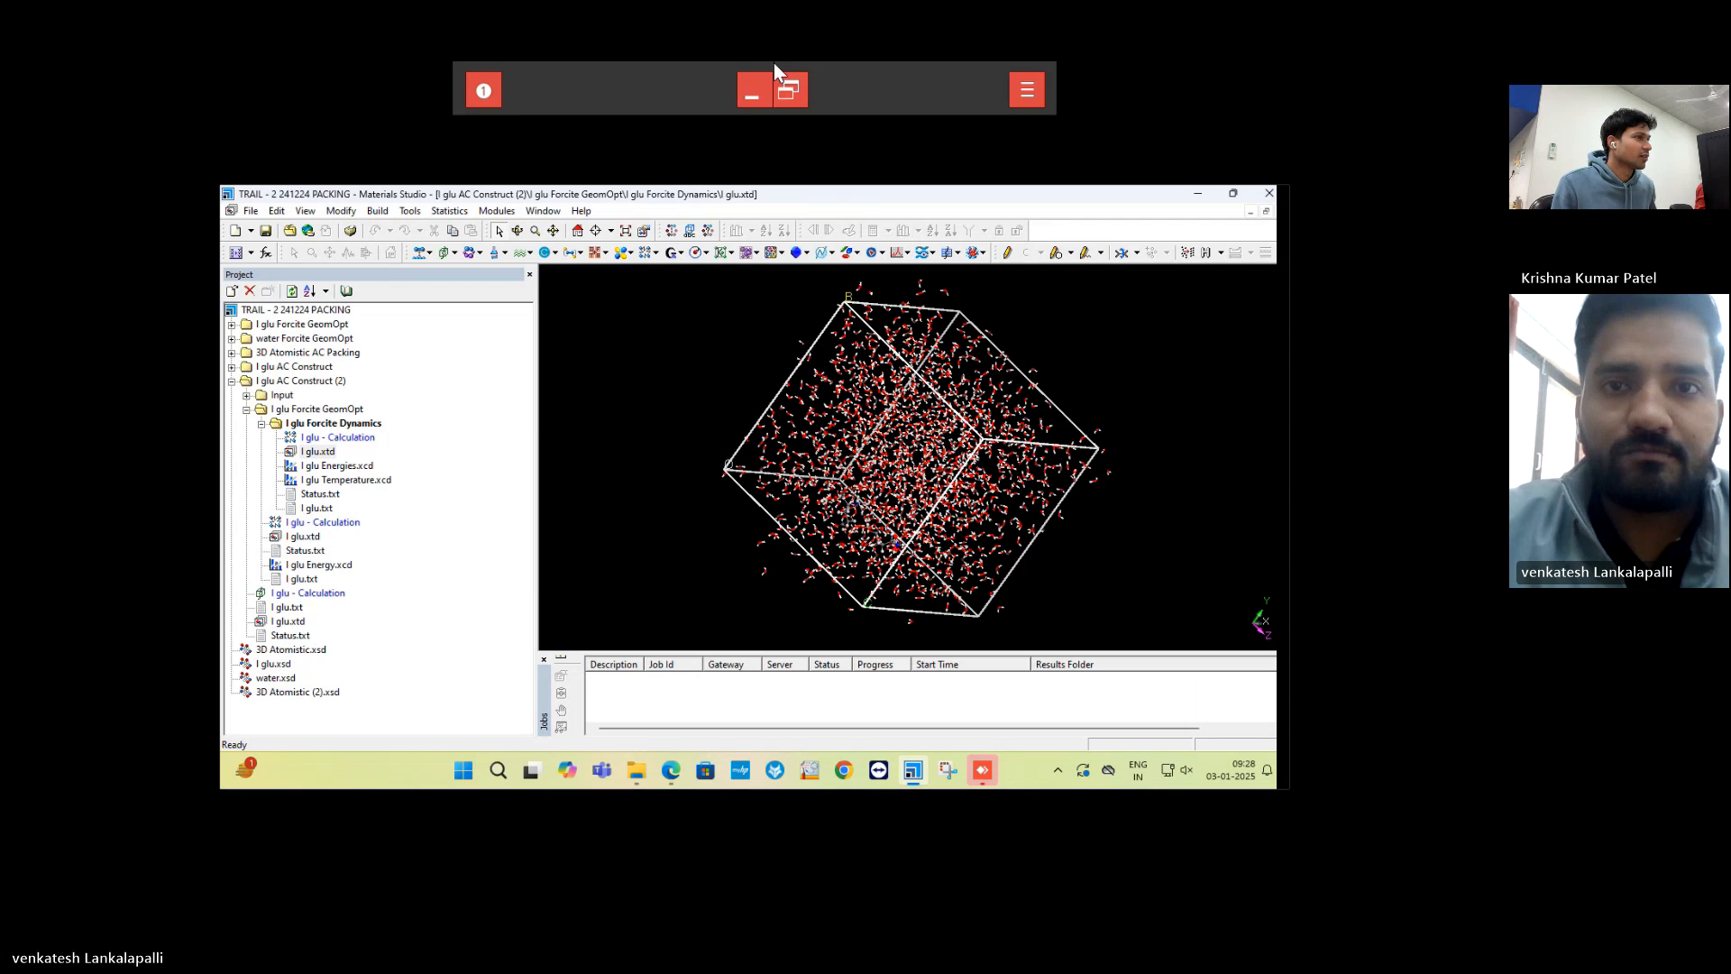
{"action": "left_click", "coordinate": [793, 90]}
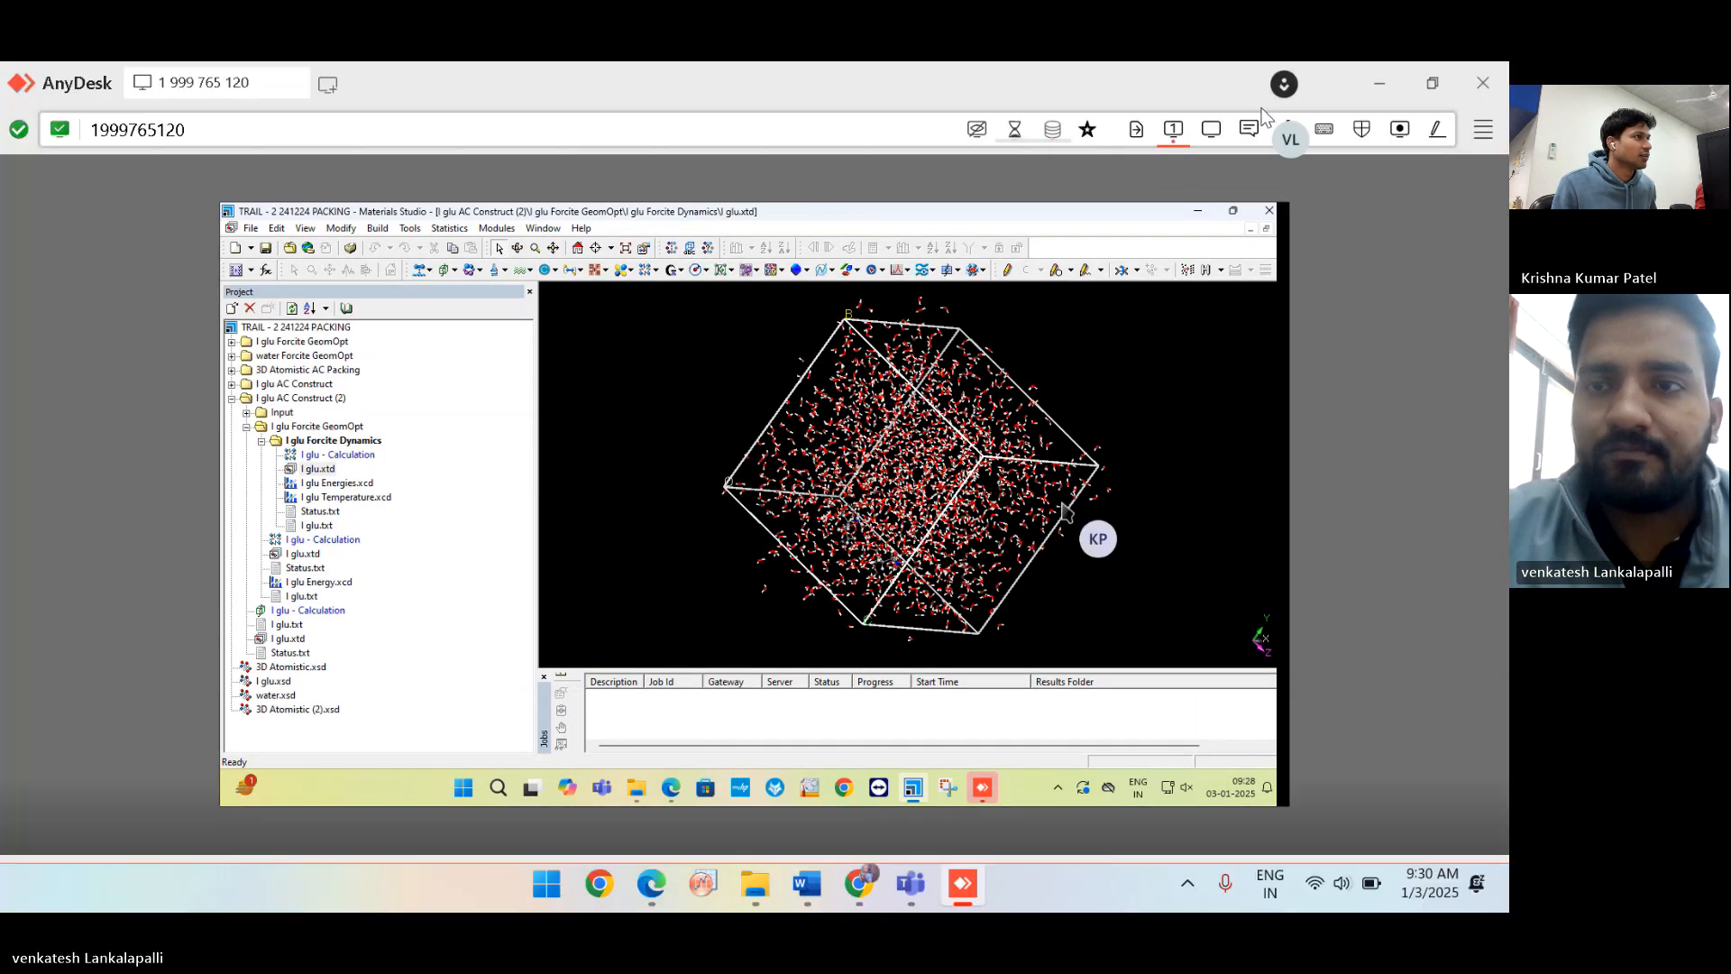
{"action": "left_click", "coordinate": [1211, 131]}
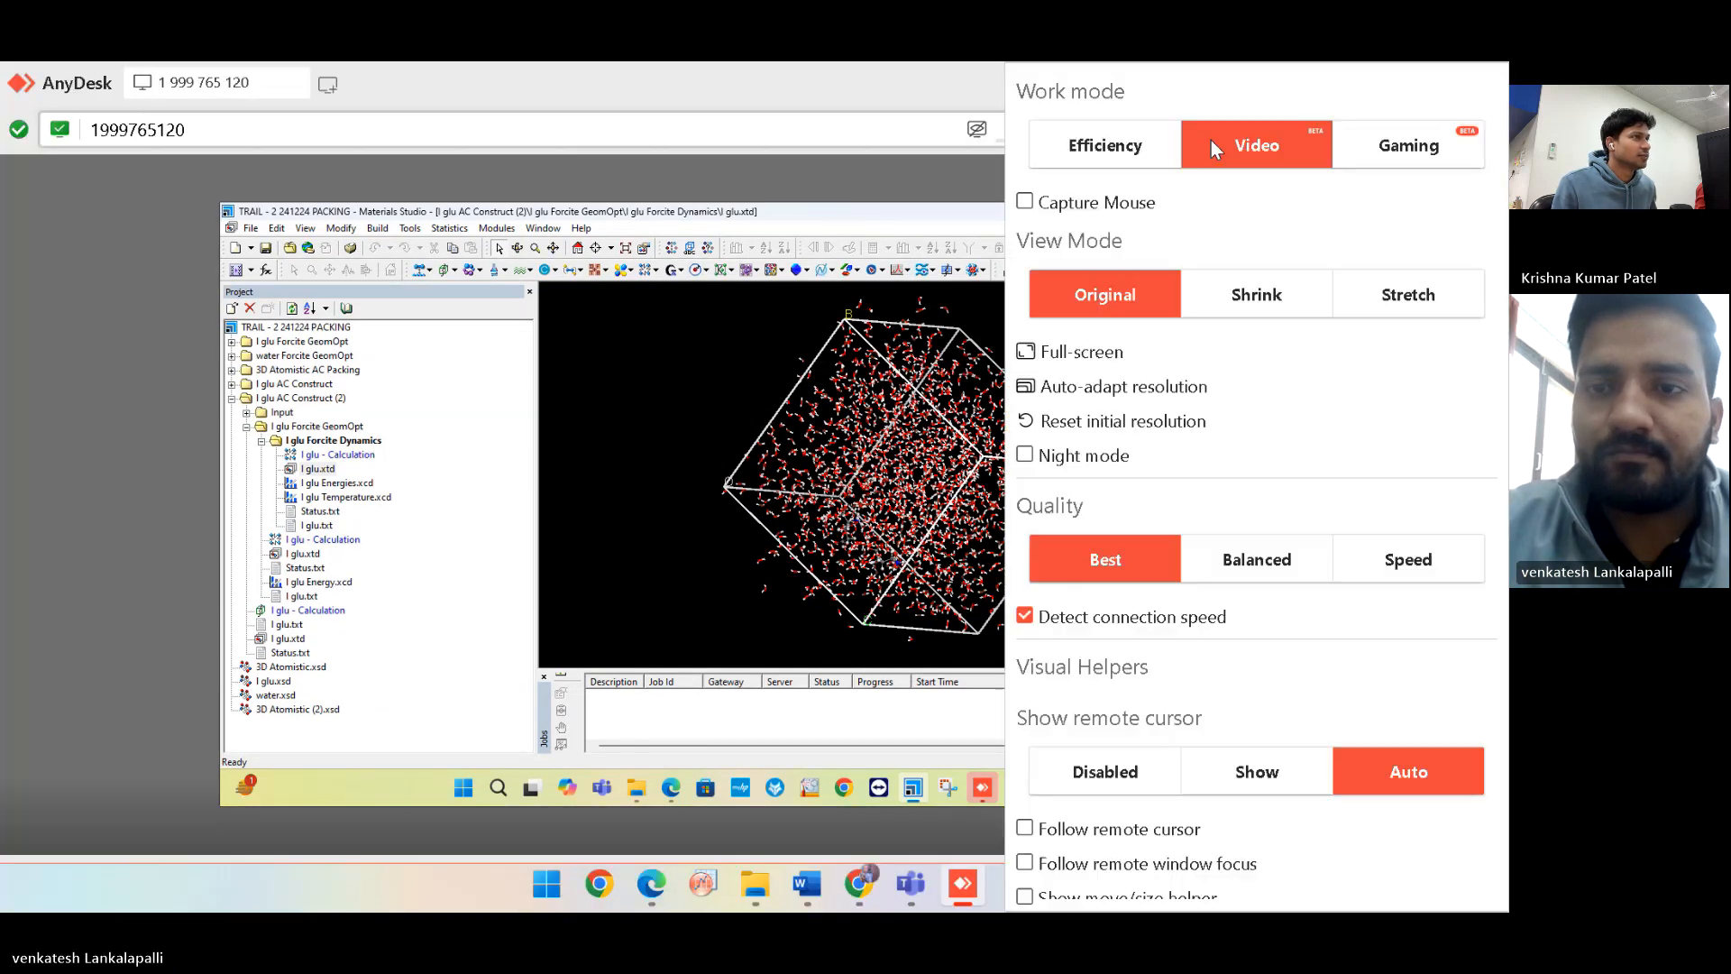
{"action": "left_click", "coordinate": [1148, 393]}
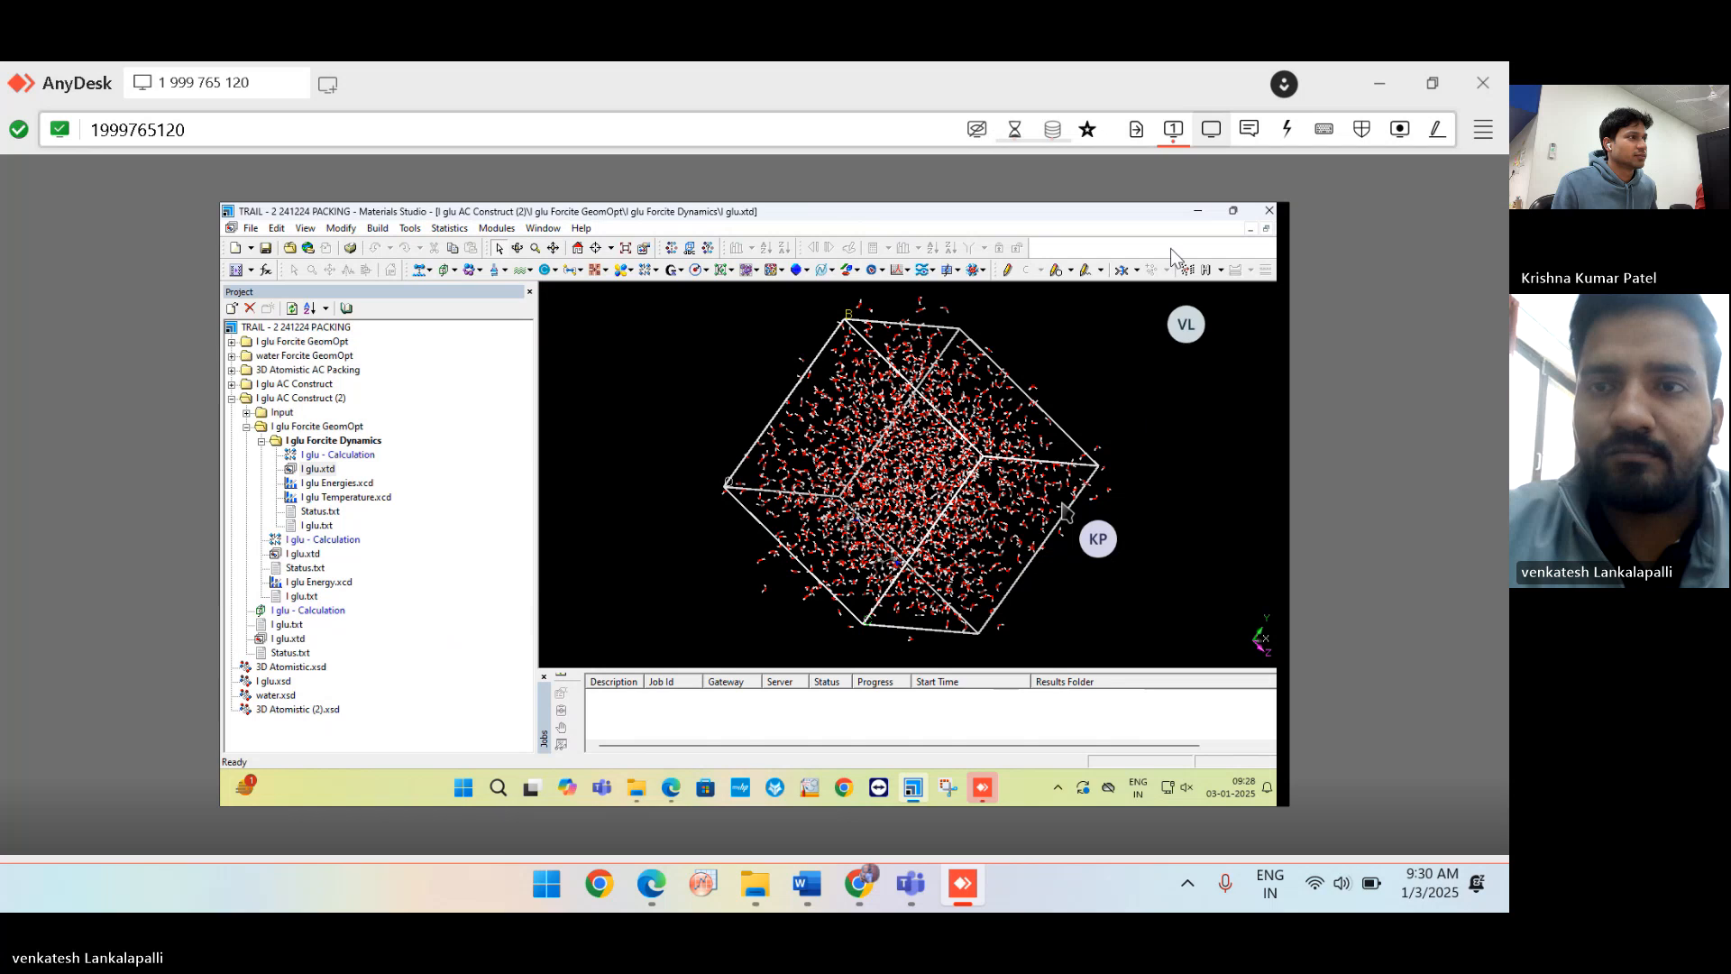
{"action": "left_click", "coordinate": [1210, 135]}
{"action": "left_click", "coordinate": [1139, 382]}
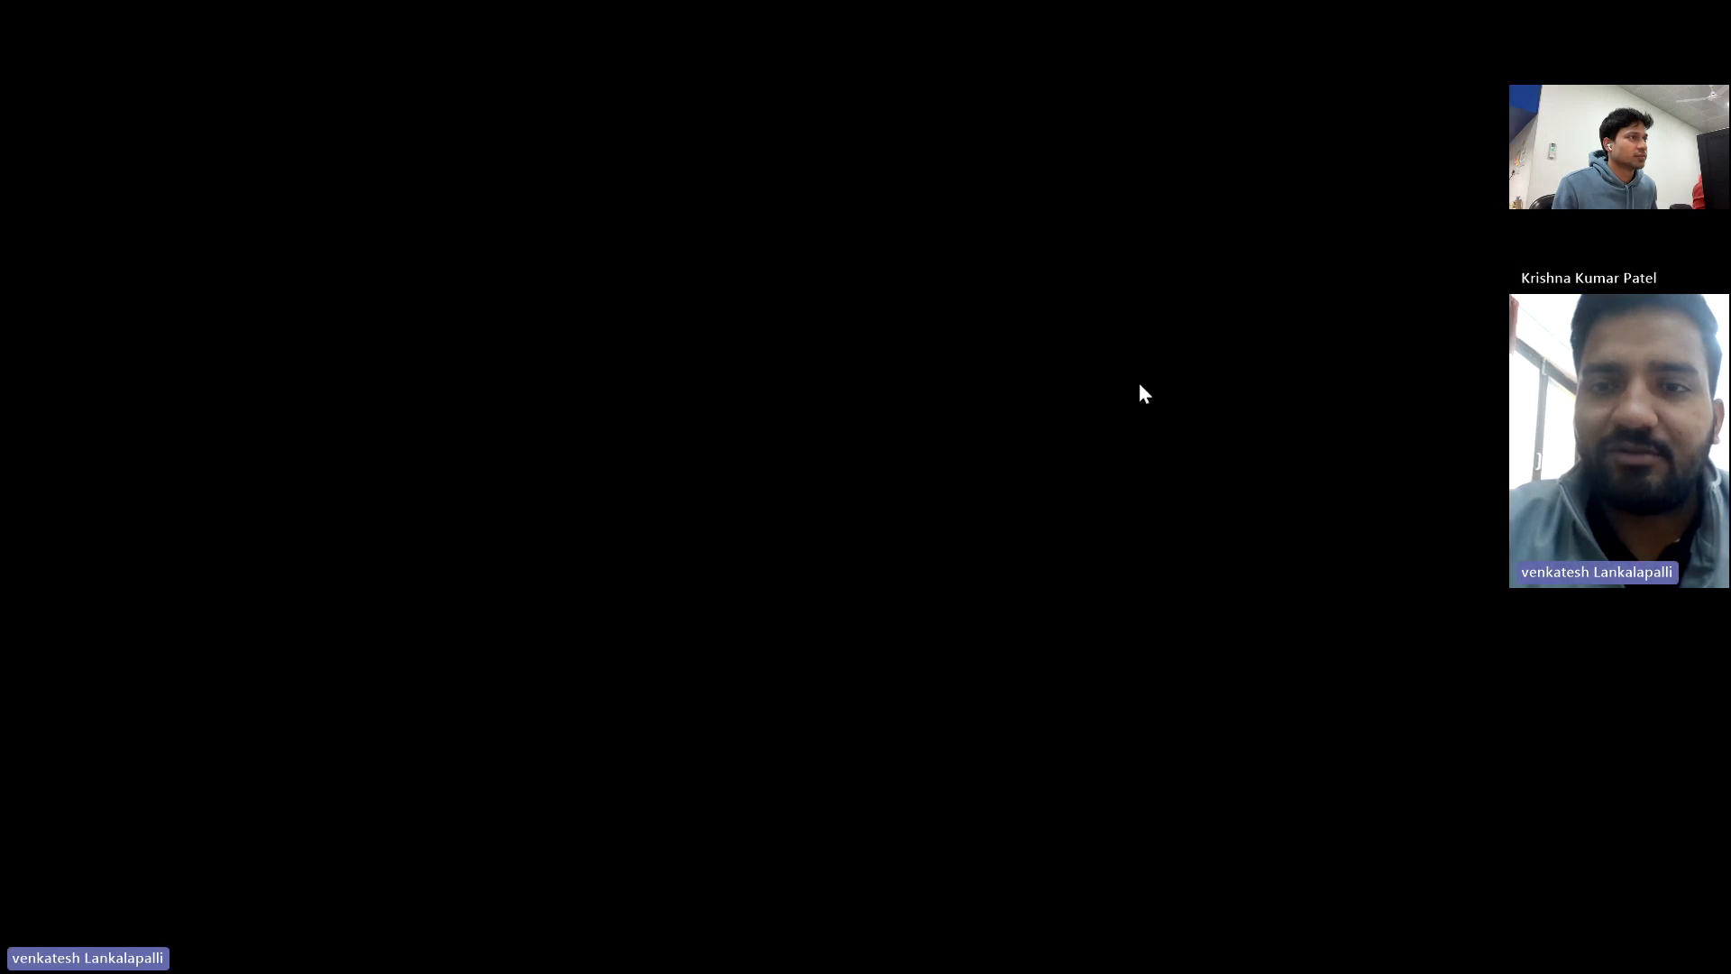
{"action": "mouse_move", "coordinate": [934, 74]}
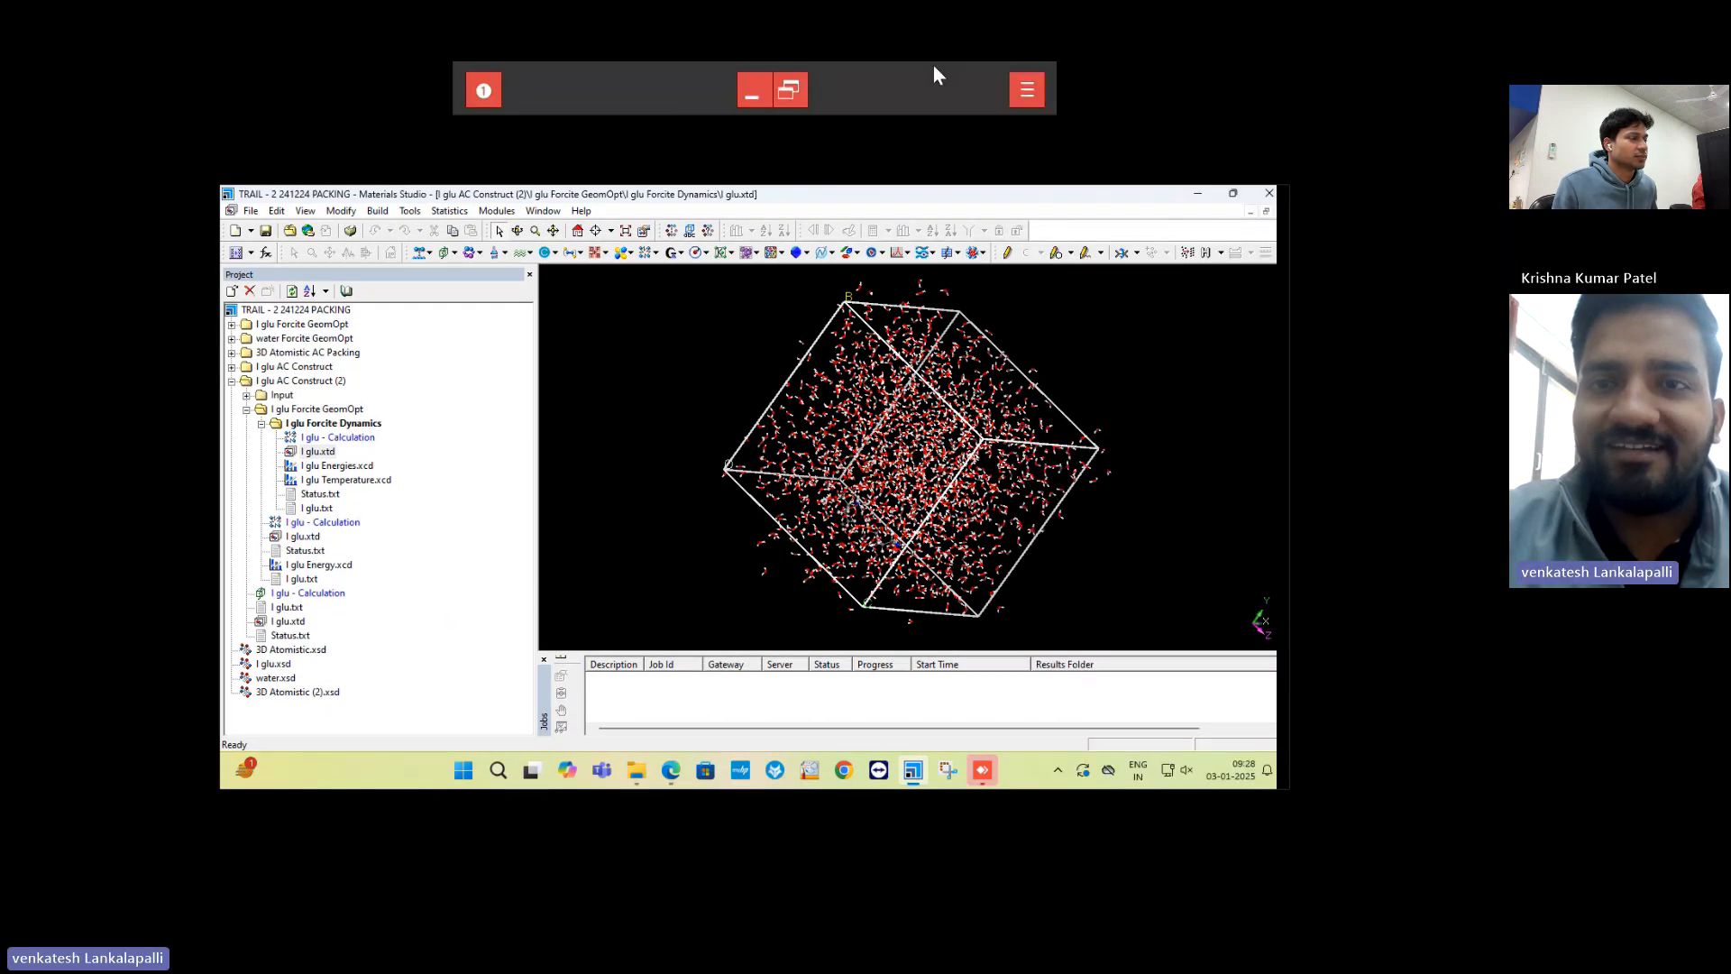
{"action": "left_click", "coordinate": [1027, 89]}
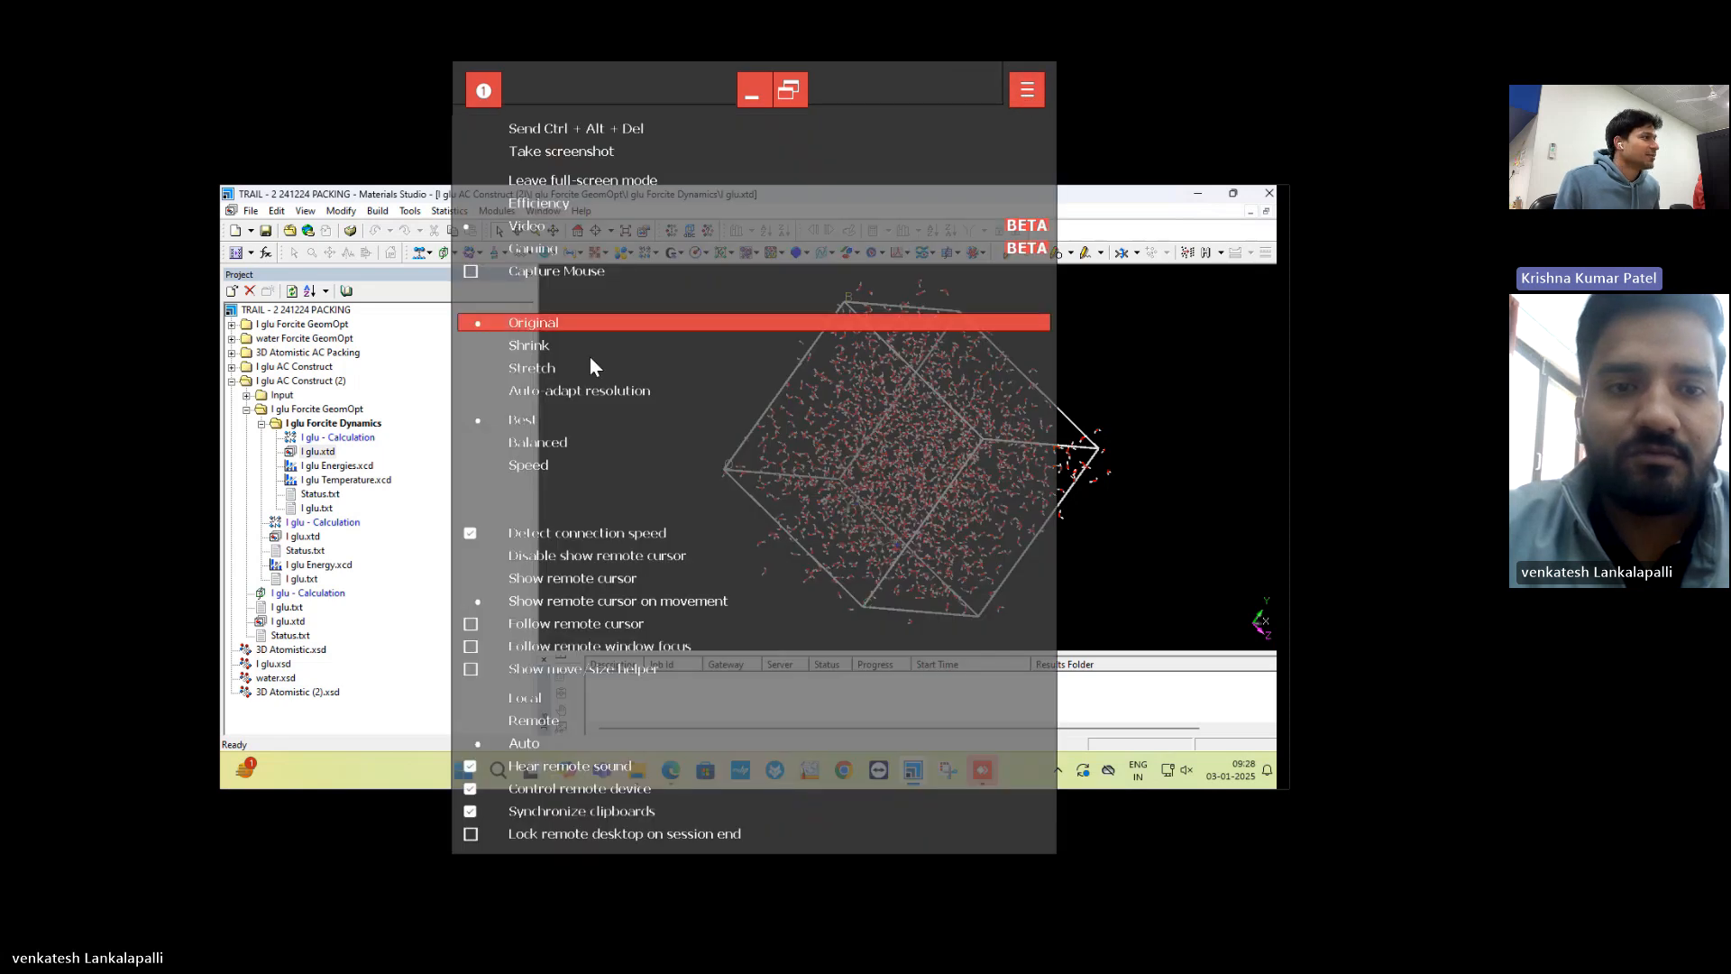
{"action": "left_click", "coordinate": [578, 389]}
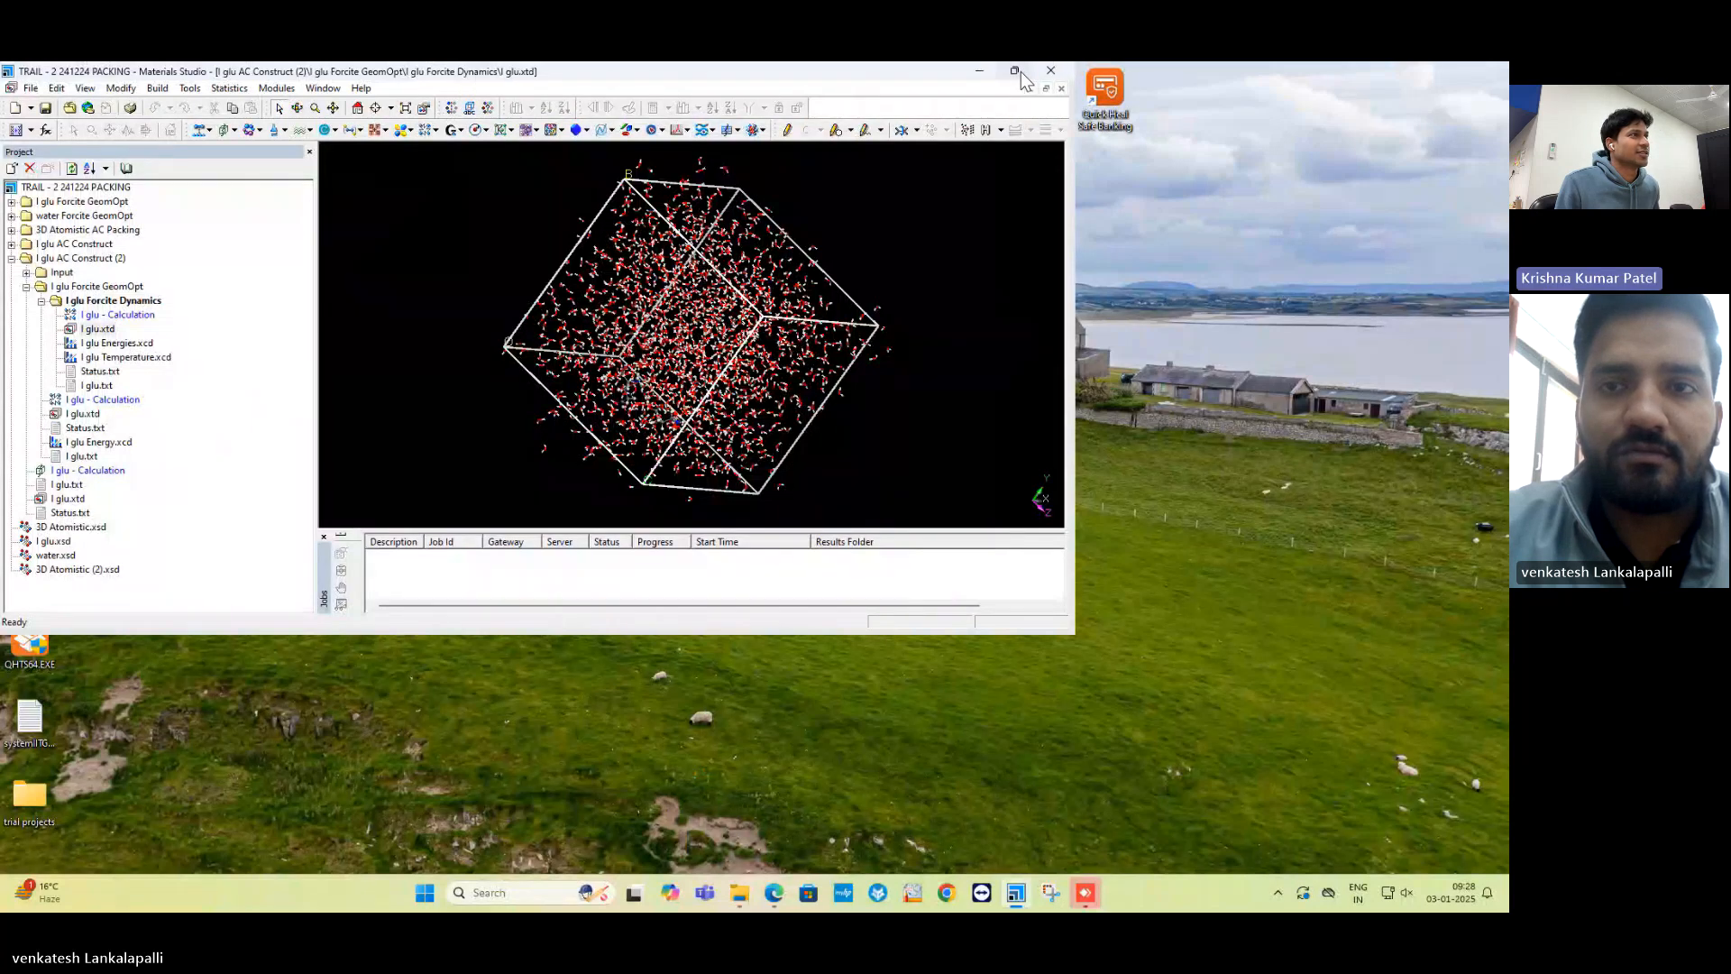
Maximize the Materials Studio window and move the Sketch toolbars up into the first toolbar row.
{"action": "left_click", "coordinate": [1015, 71]}
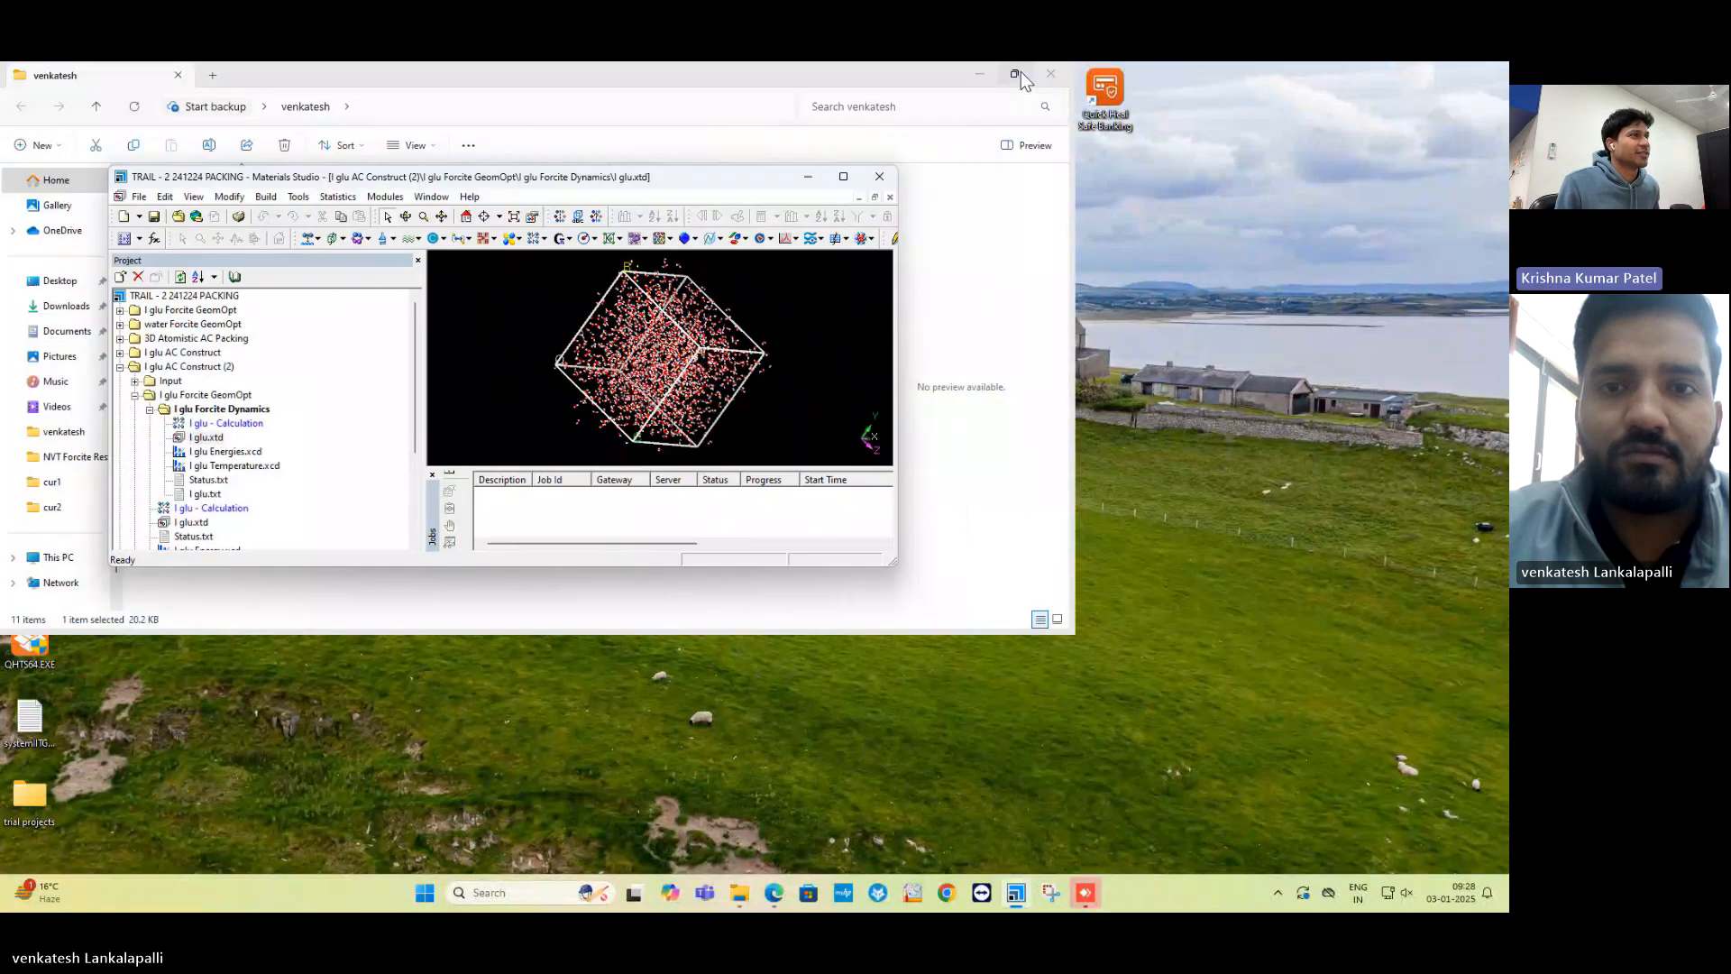
{"action": "left_click", "coordinate": [845, 180]}
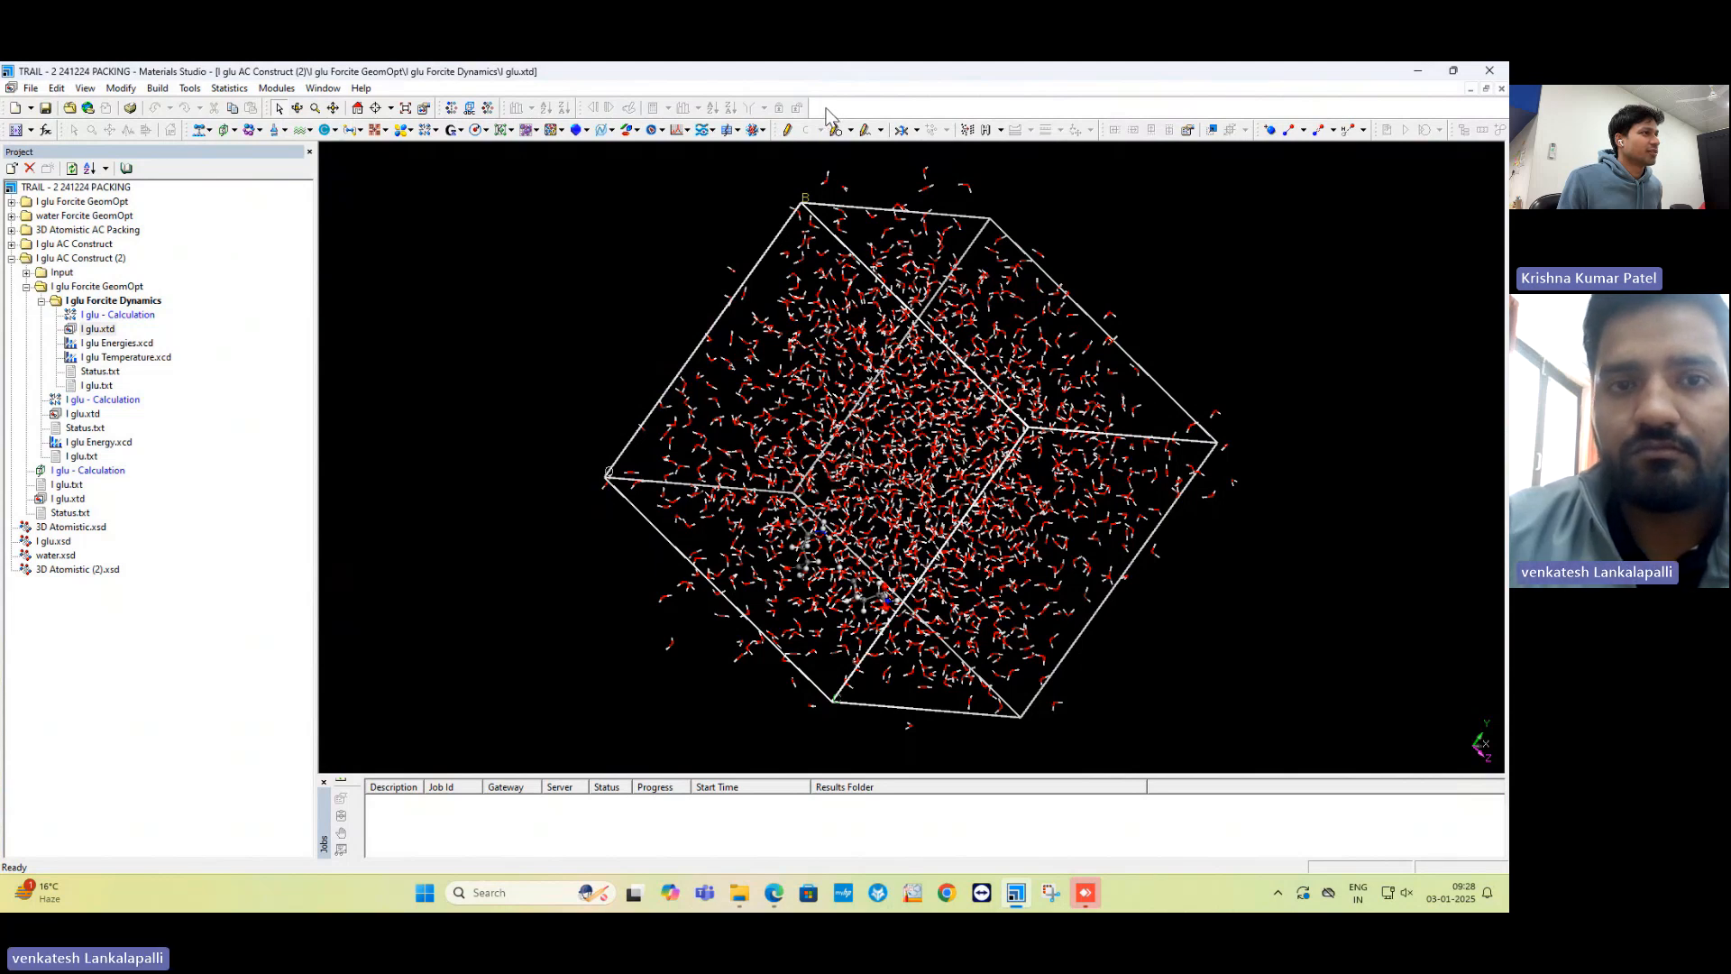
{"action": "left_click_drag", "start_coordinate": [821, 106], "coordinate": [818, 109]}
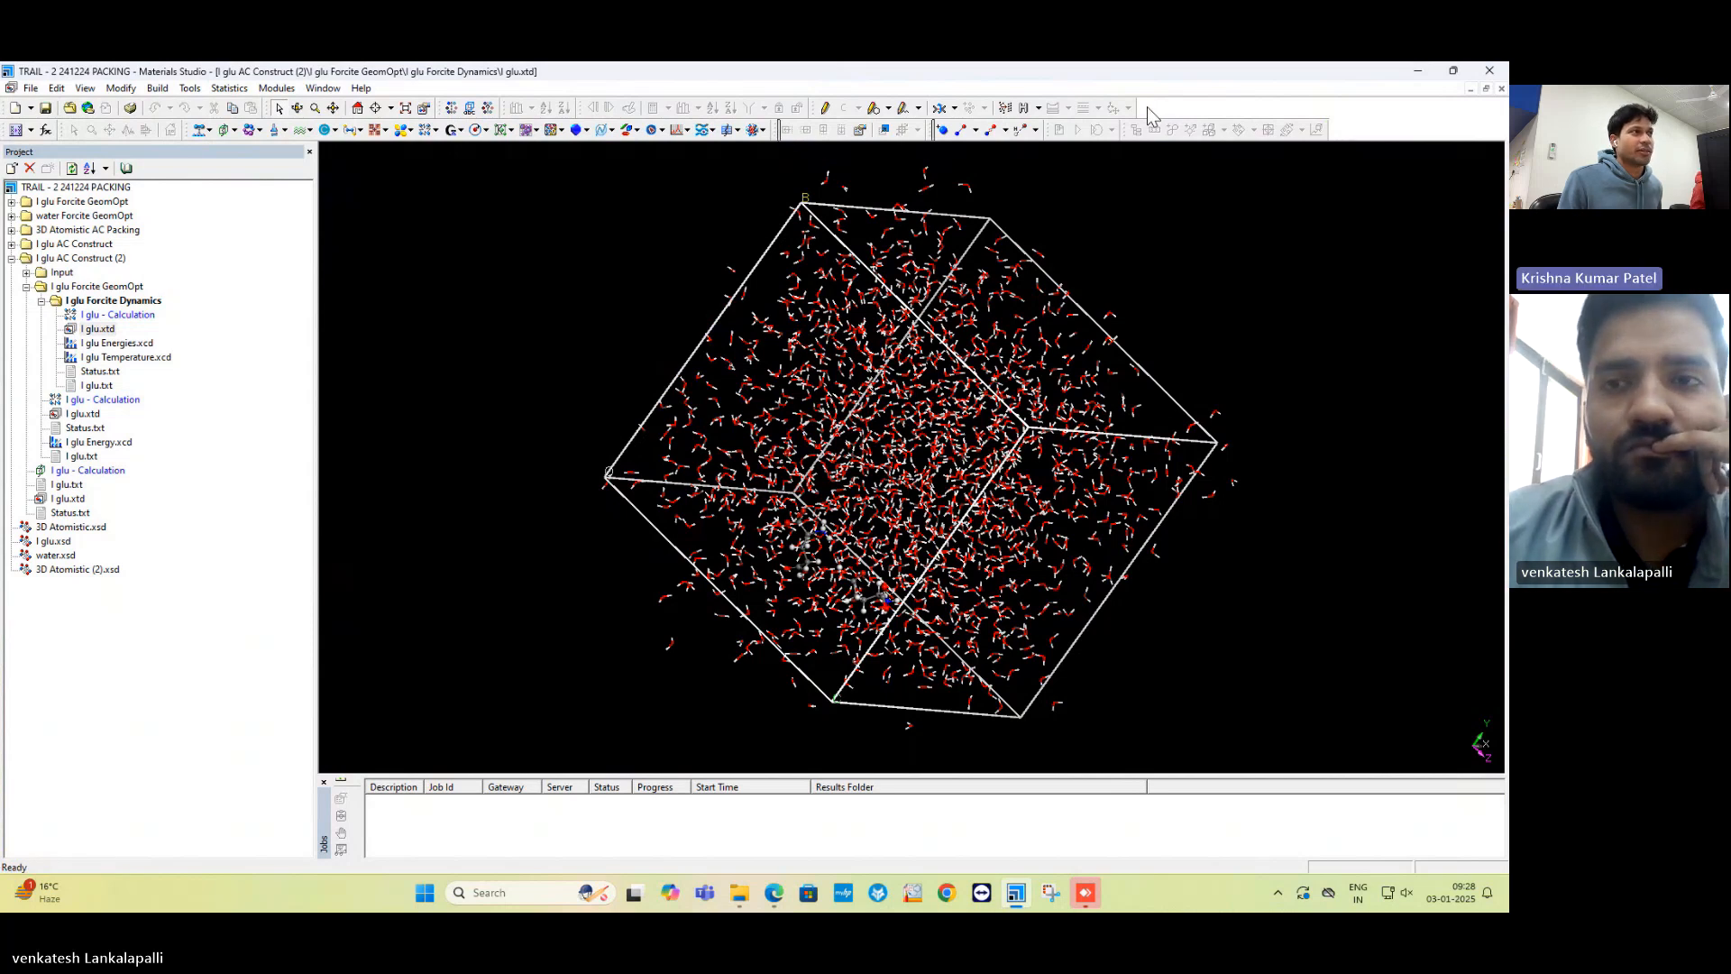
Compact the toolbars, re-show the Animation toolbar, and dock it at the second row's right end.
{"action": "left_click_drag", "start_coordinate": [1147, 107], "coordinate": [1148, 107]}
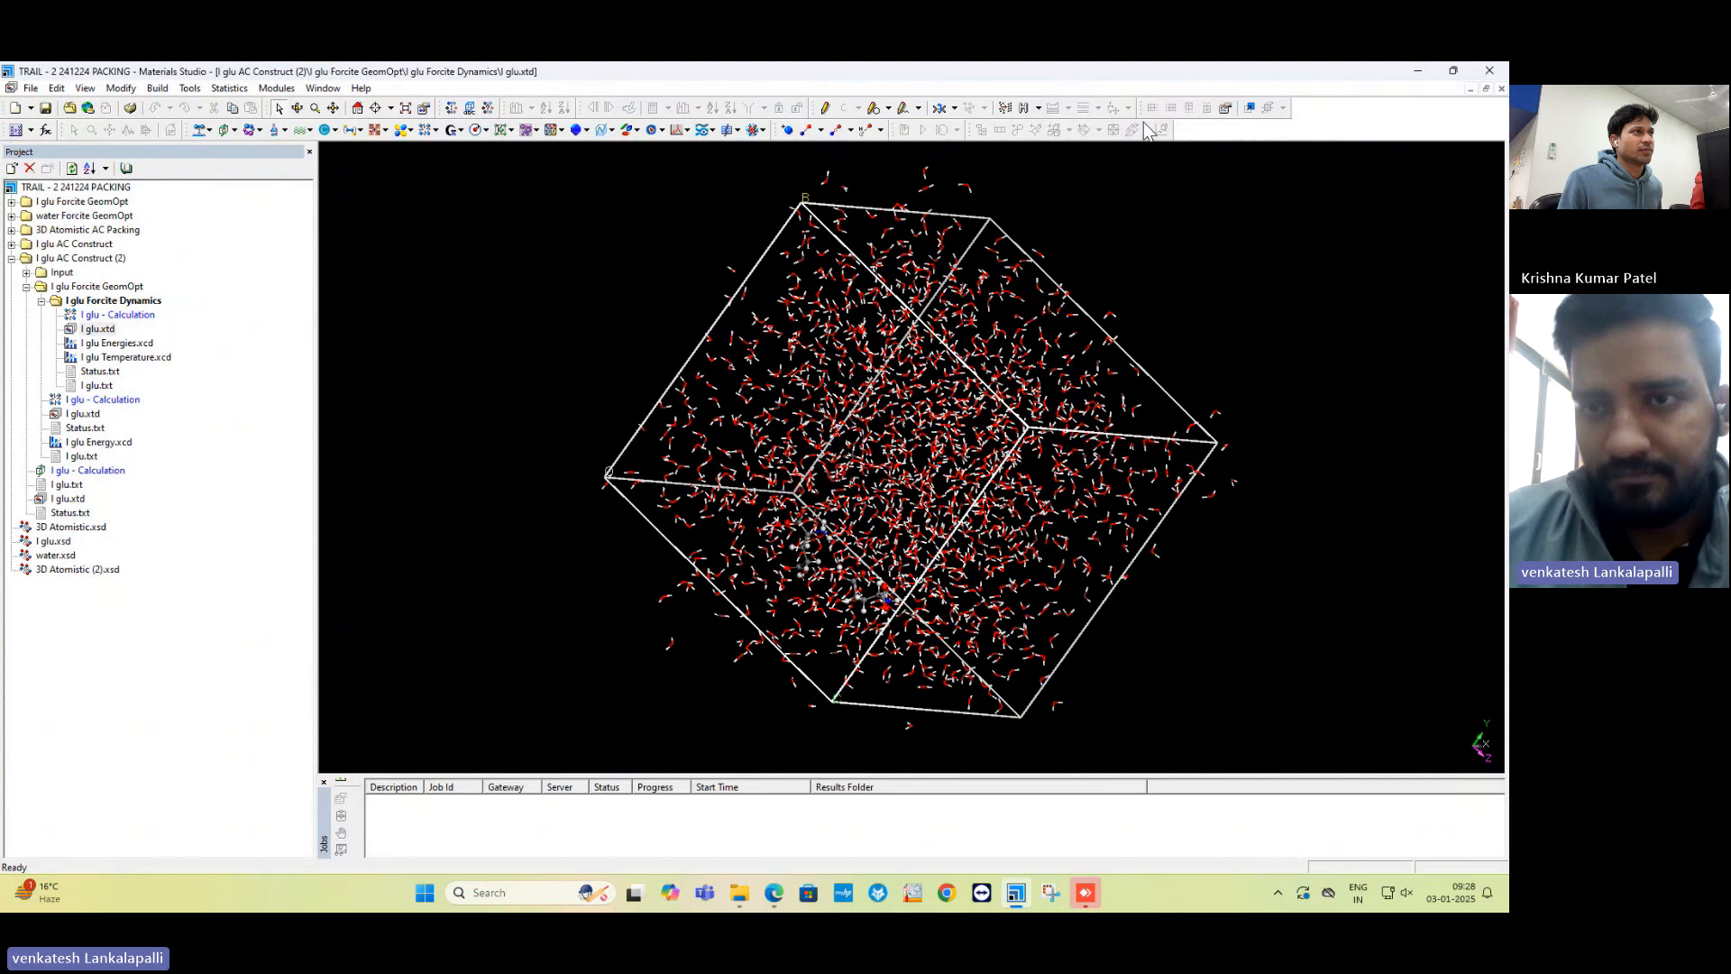
{"action": "left_click", "coordinate": [86, 89]}
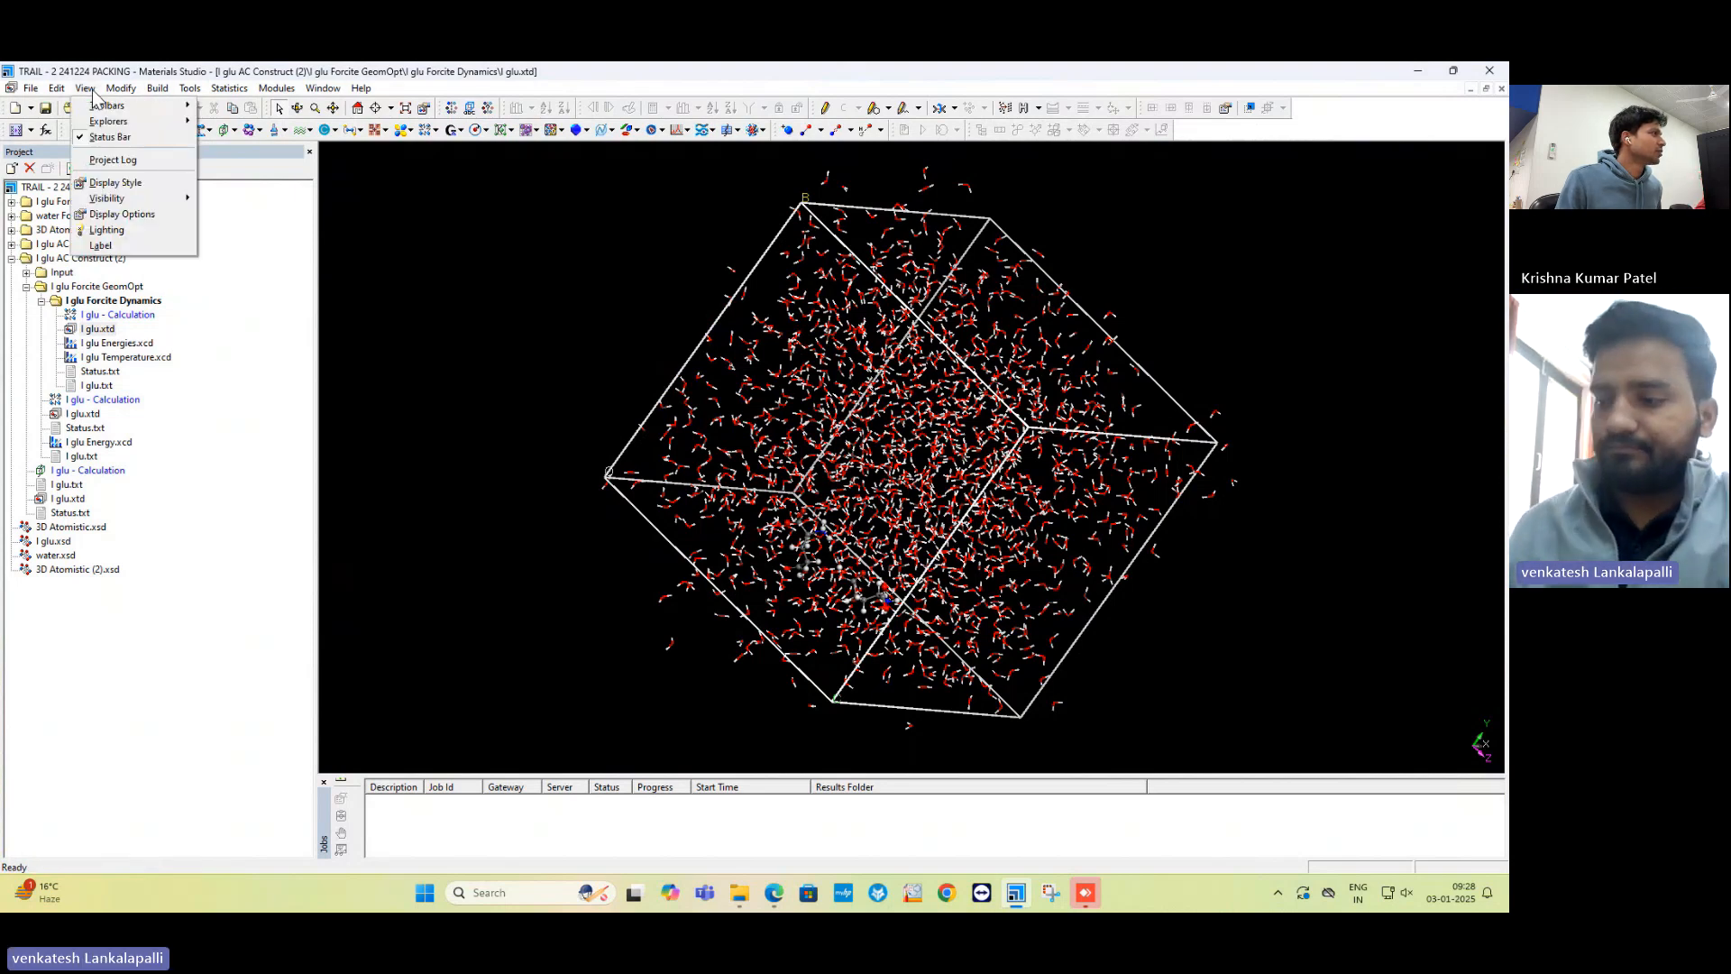
{"action": "mouse_move", "coordinate": [108, 106]}
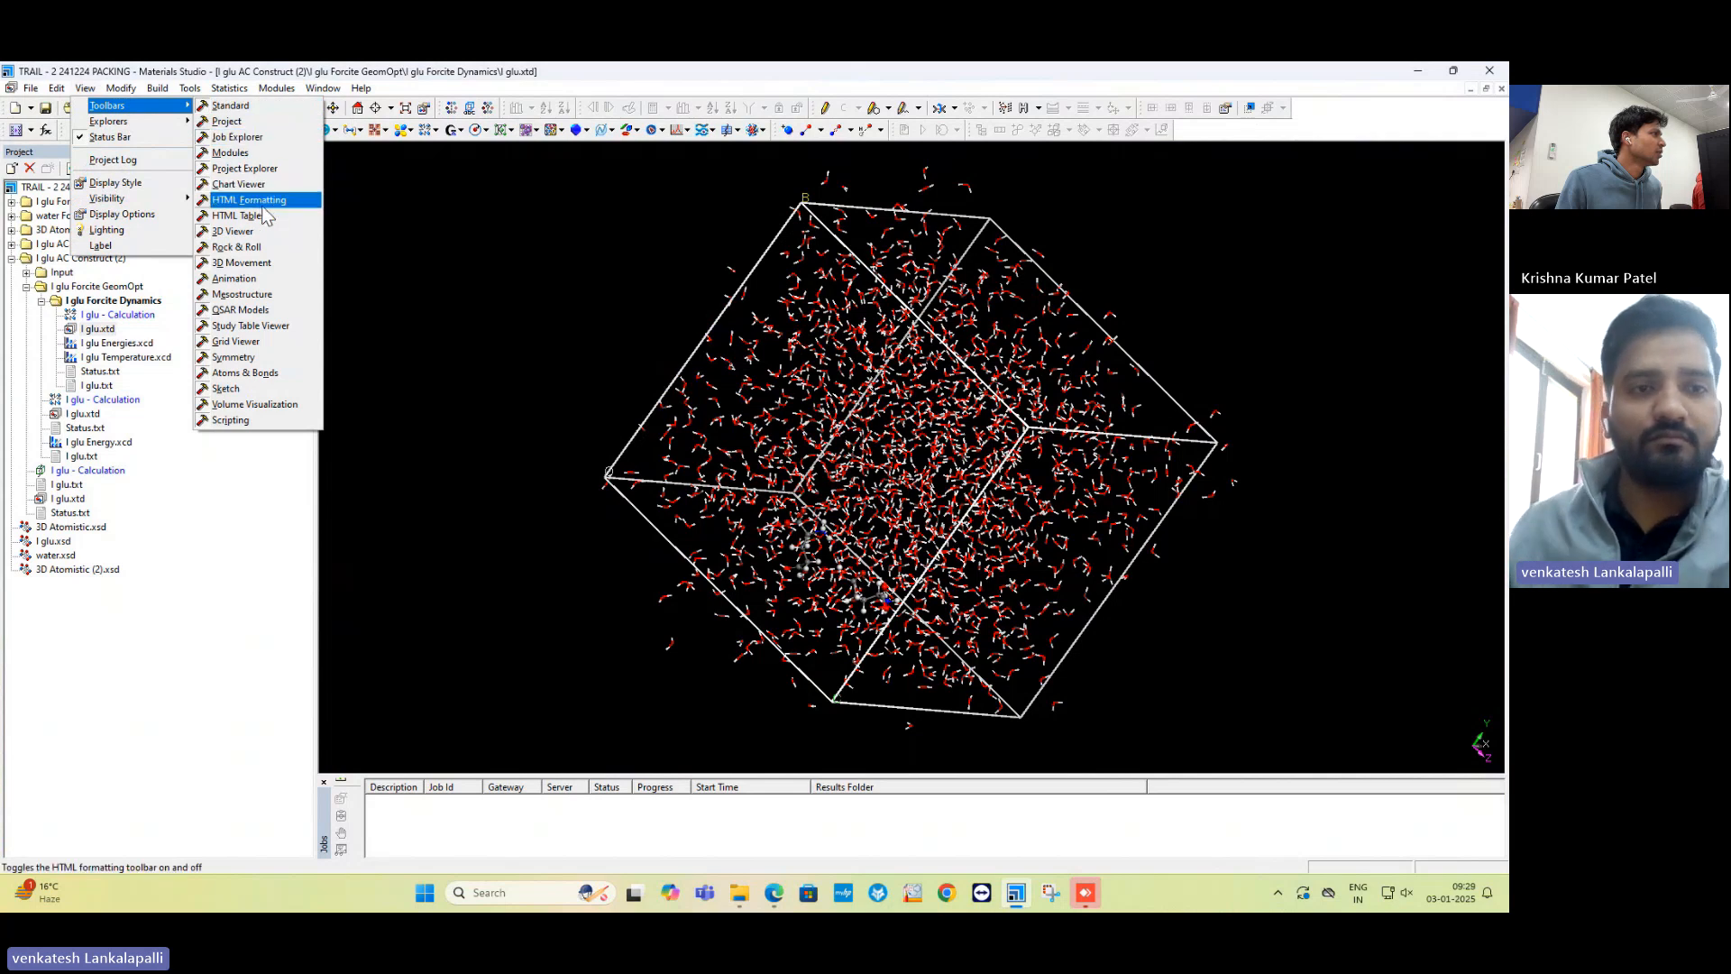
{"action": "left_click", "coordinate": [242, 278]}
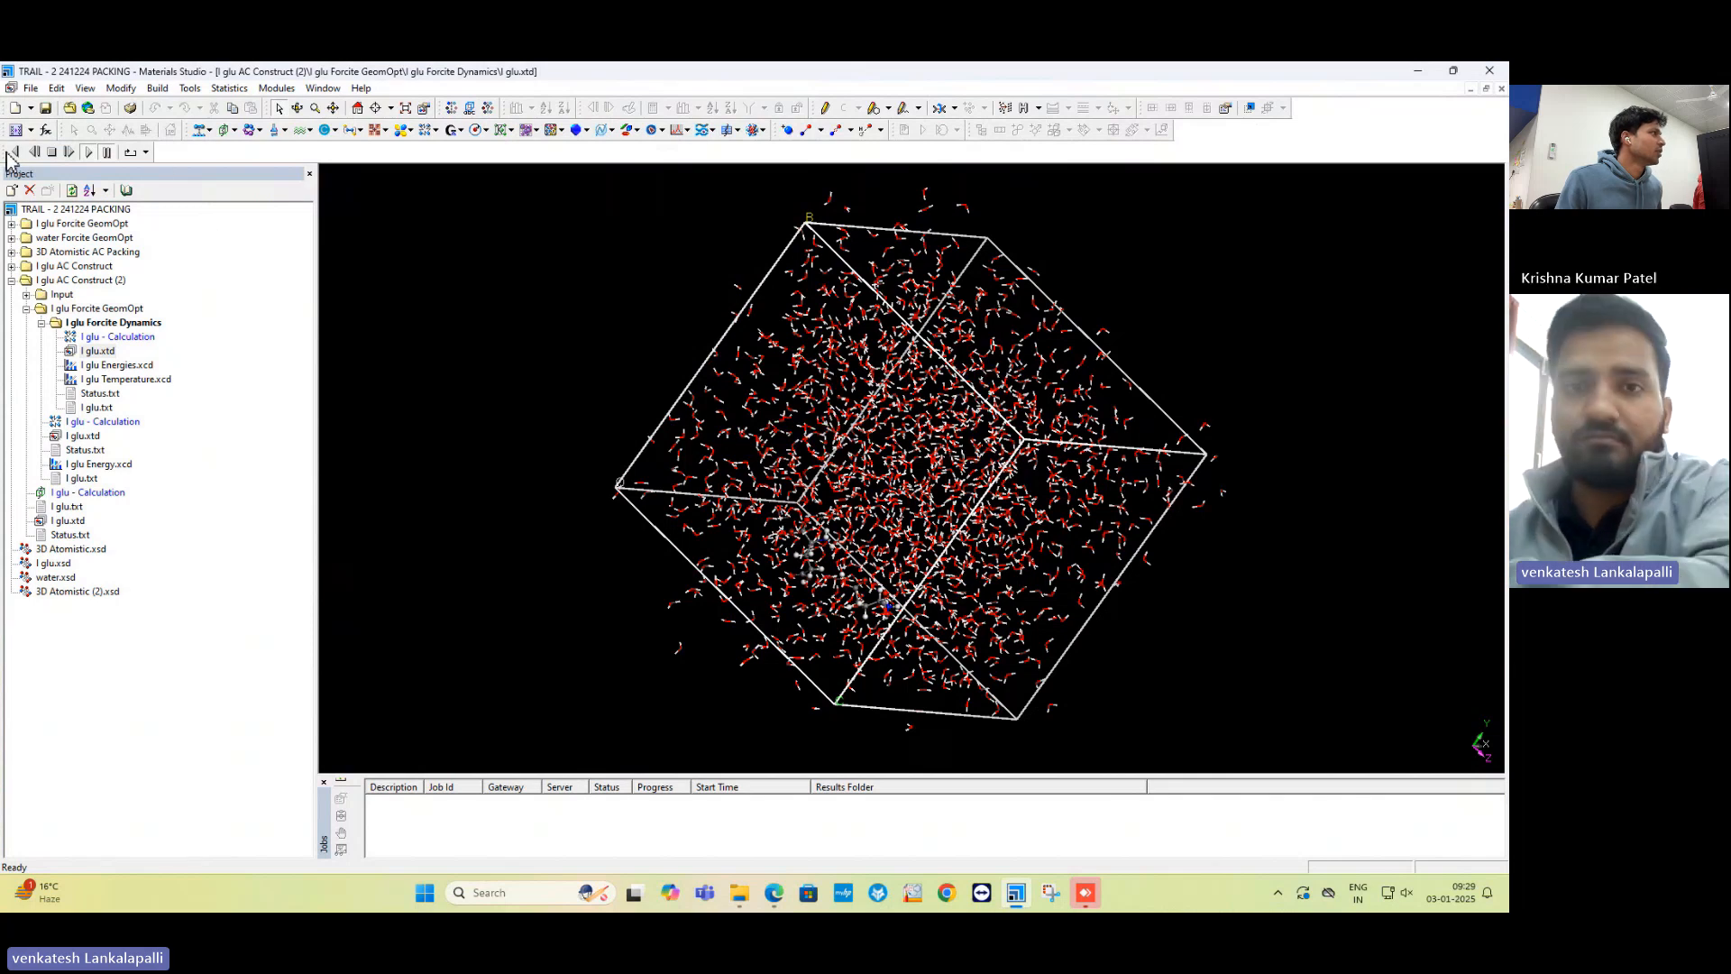
{"action": "left_click_drag", "start_coordinate": [7, 159], "coordinate": [1186, 145]}
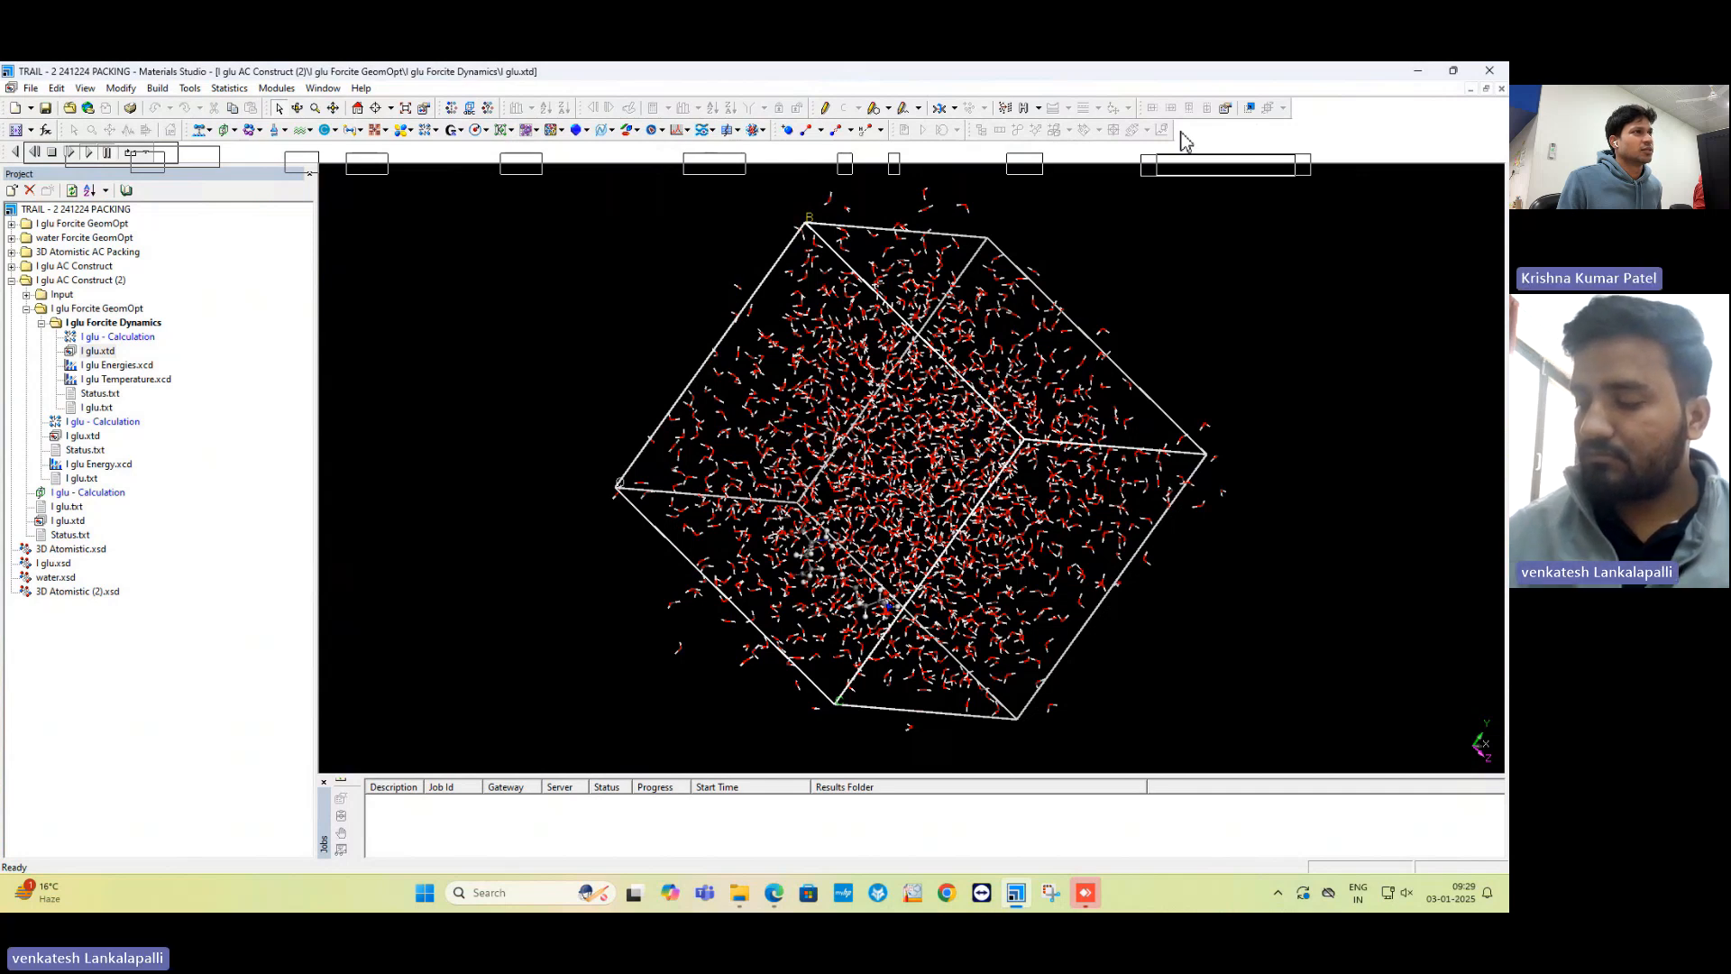
{"action": "left_click_drag", "start_coordinate": [1186, 143], "coordinate": [1185, 141]}
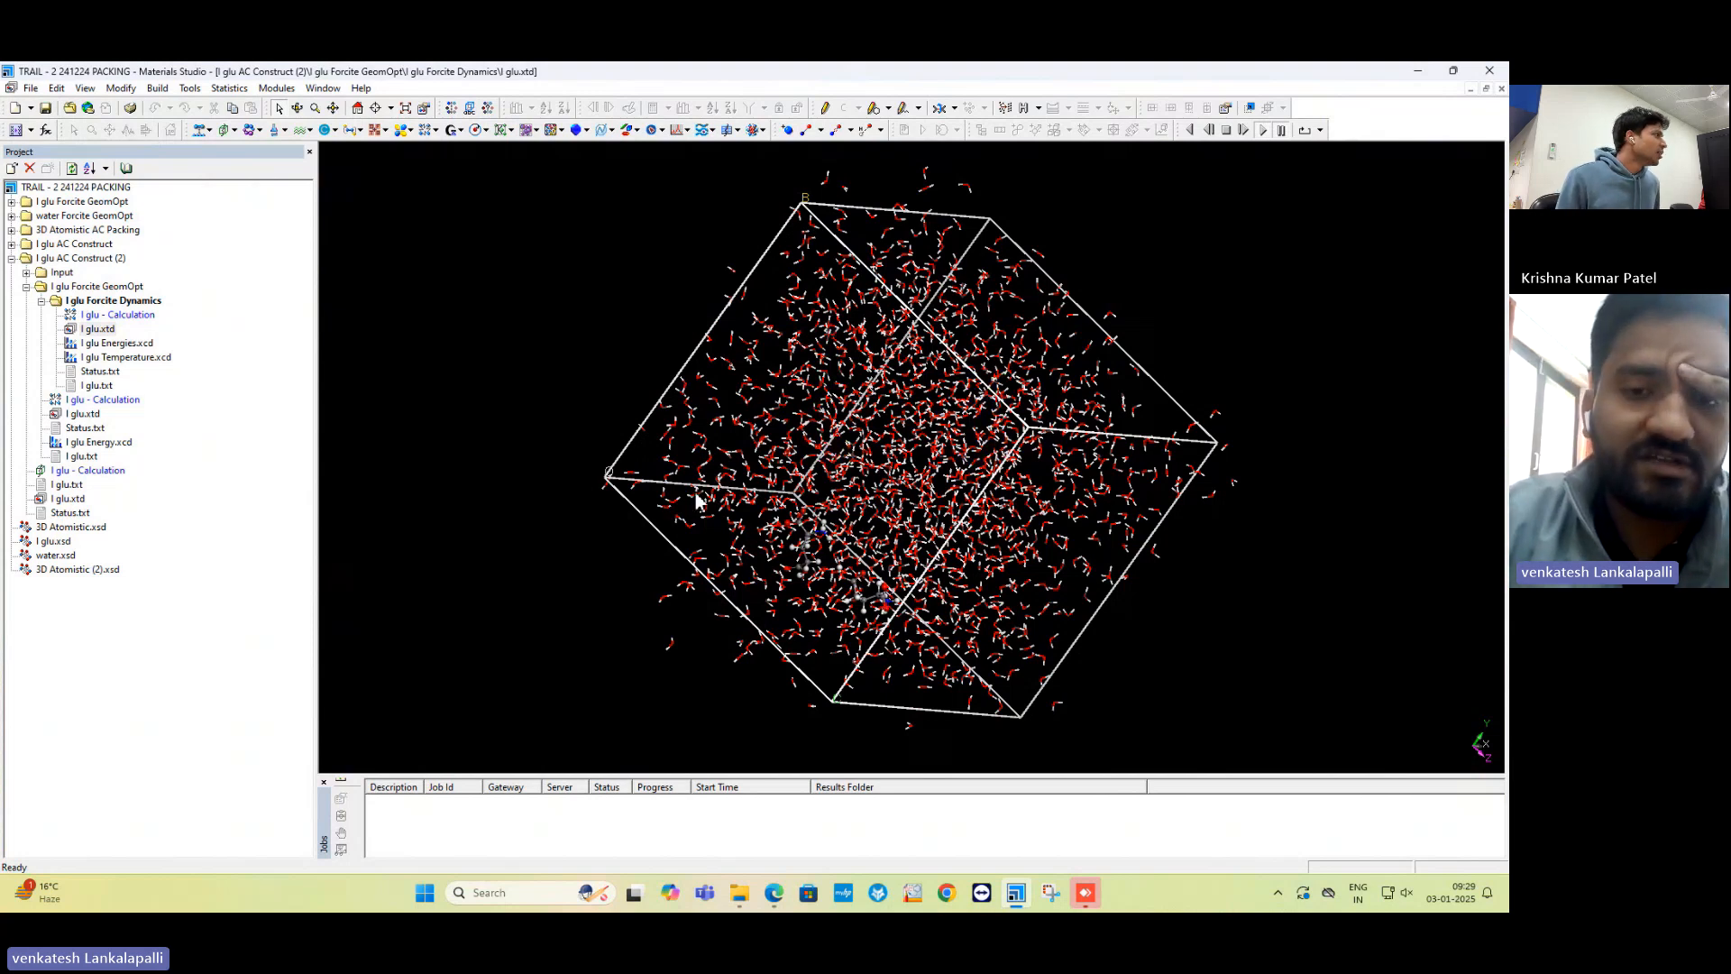
Open the optimised l glu.xsd and measure the top H to lower-left O distance (7.354).
{"action": "left_click", "coordinate": [12, 202]}
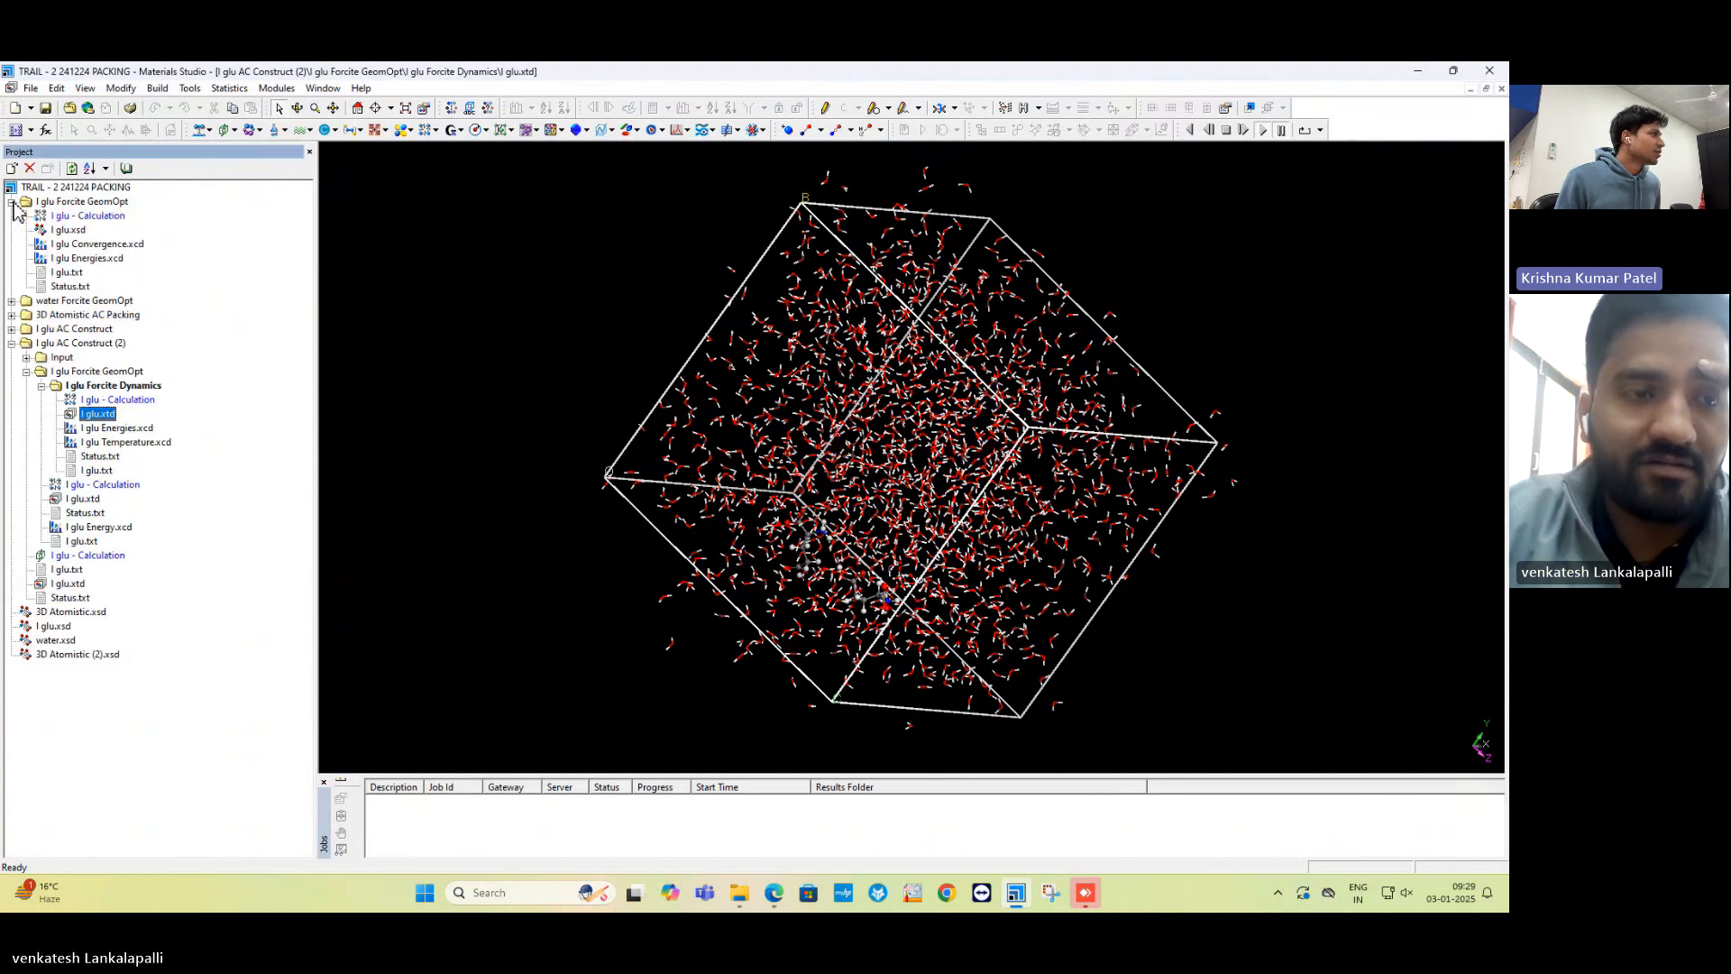
{"action": "double_click", "coordinate": [71, 231]}
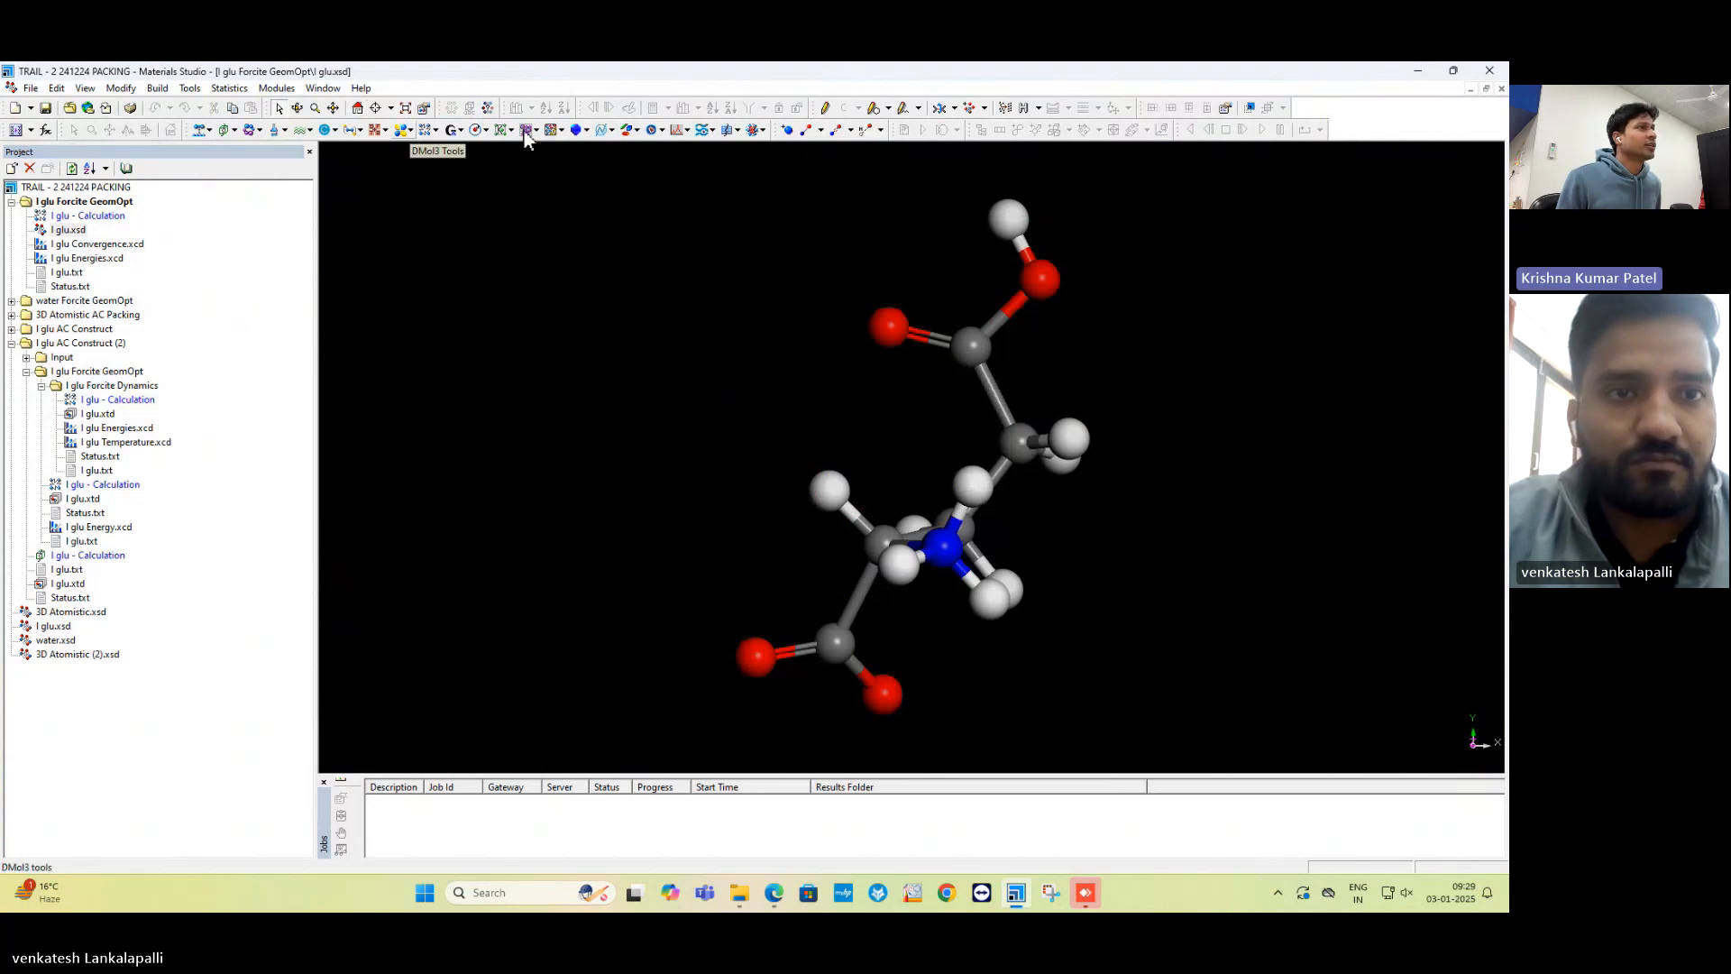
{"action": "left_click", "coordinate": [955, 109]}
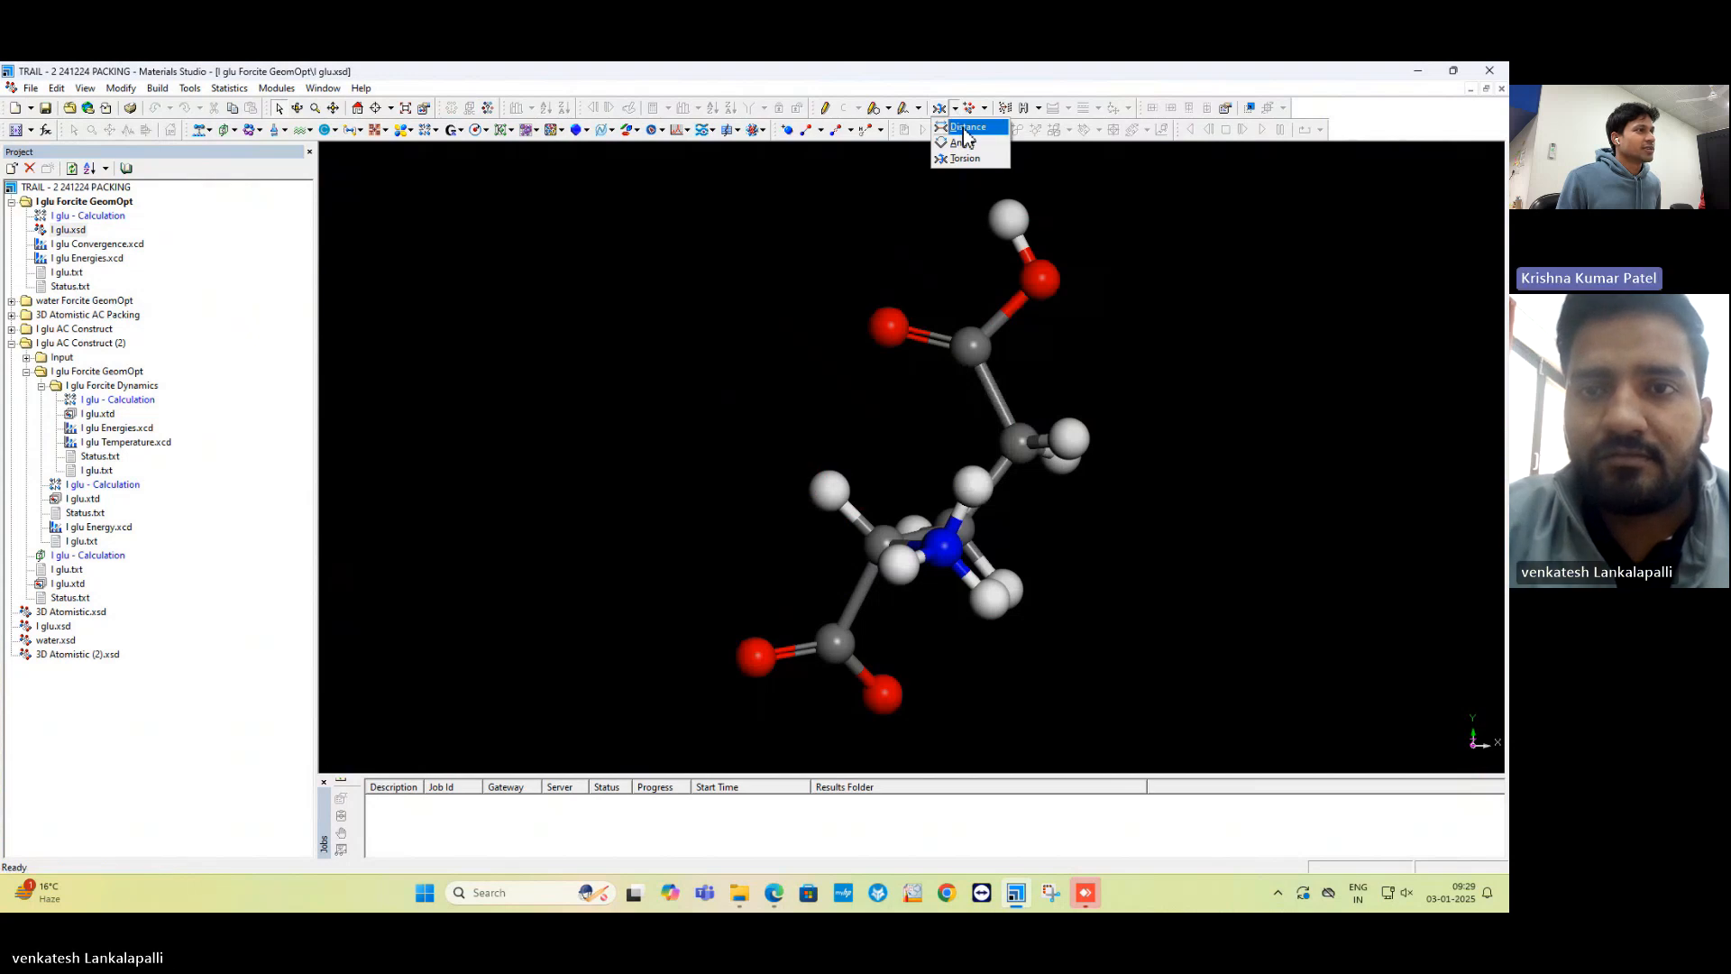
{"action": "left_click", "coordinate": [965, 128]}
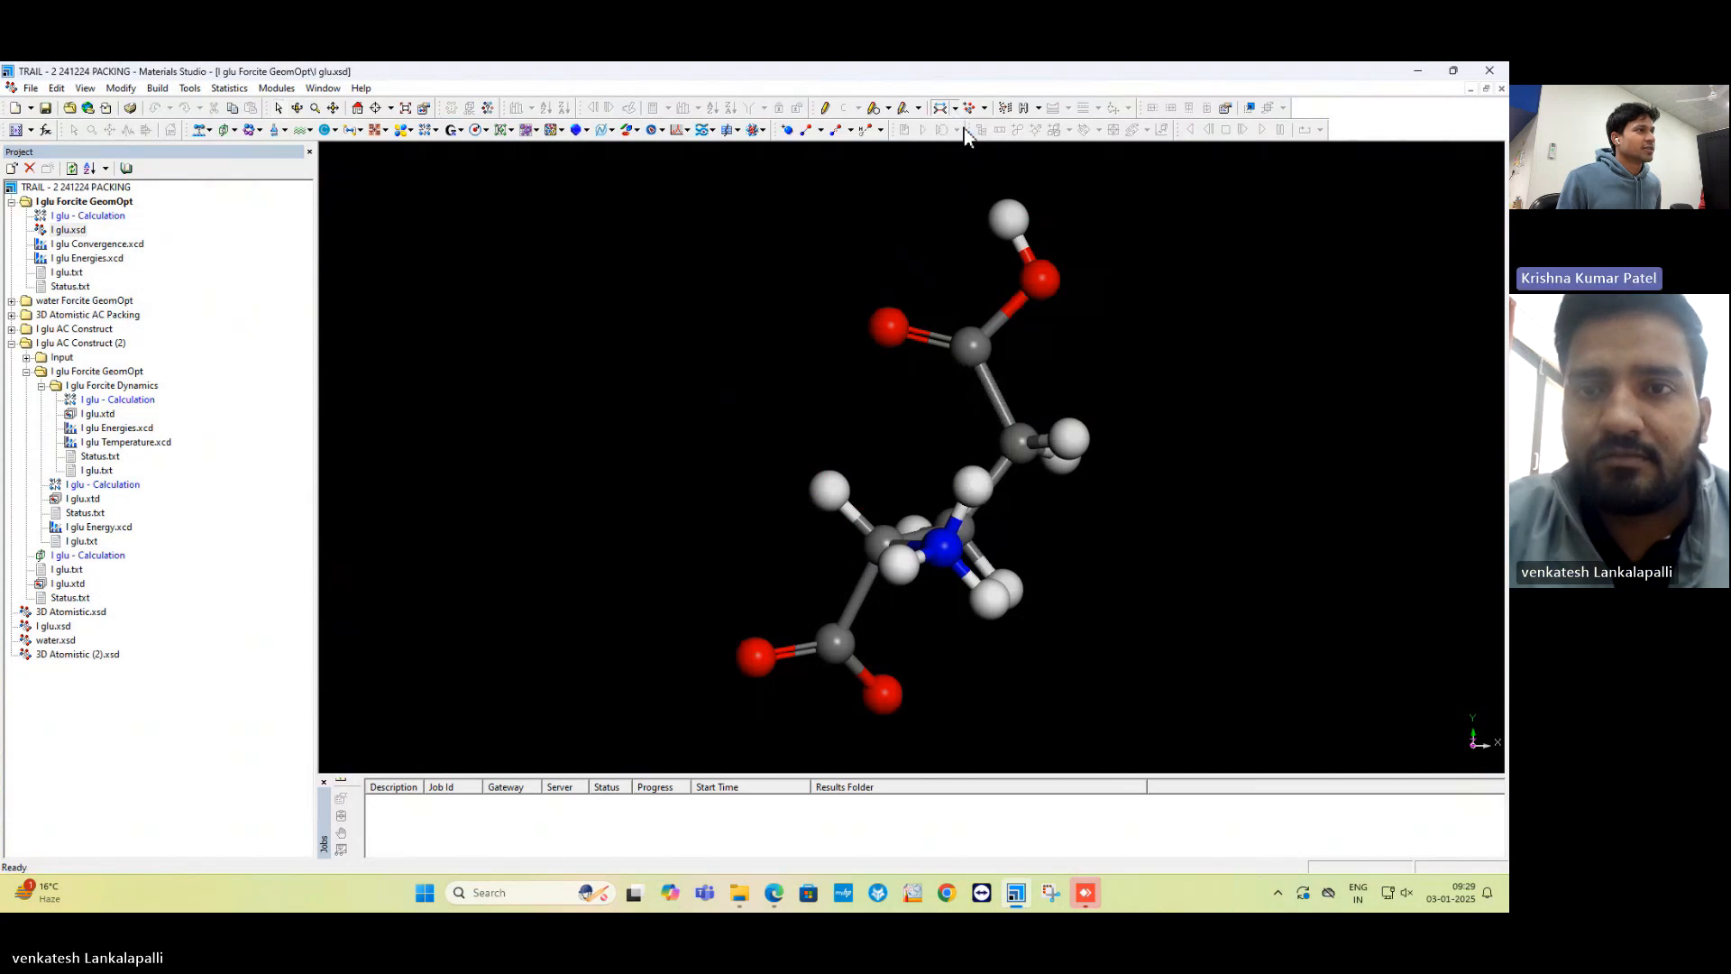
{"action": "left_click", "coordinate": [1006, 222]}
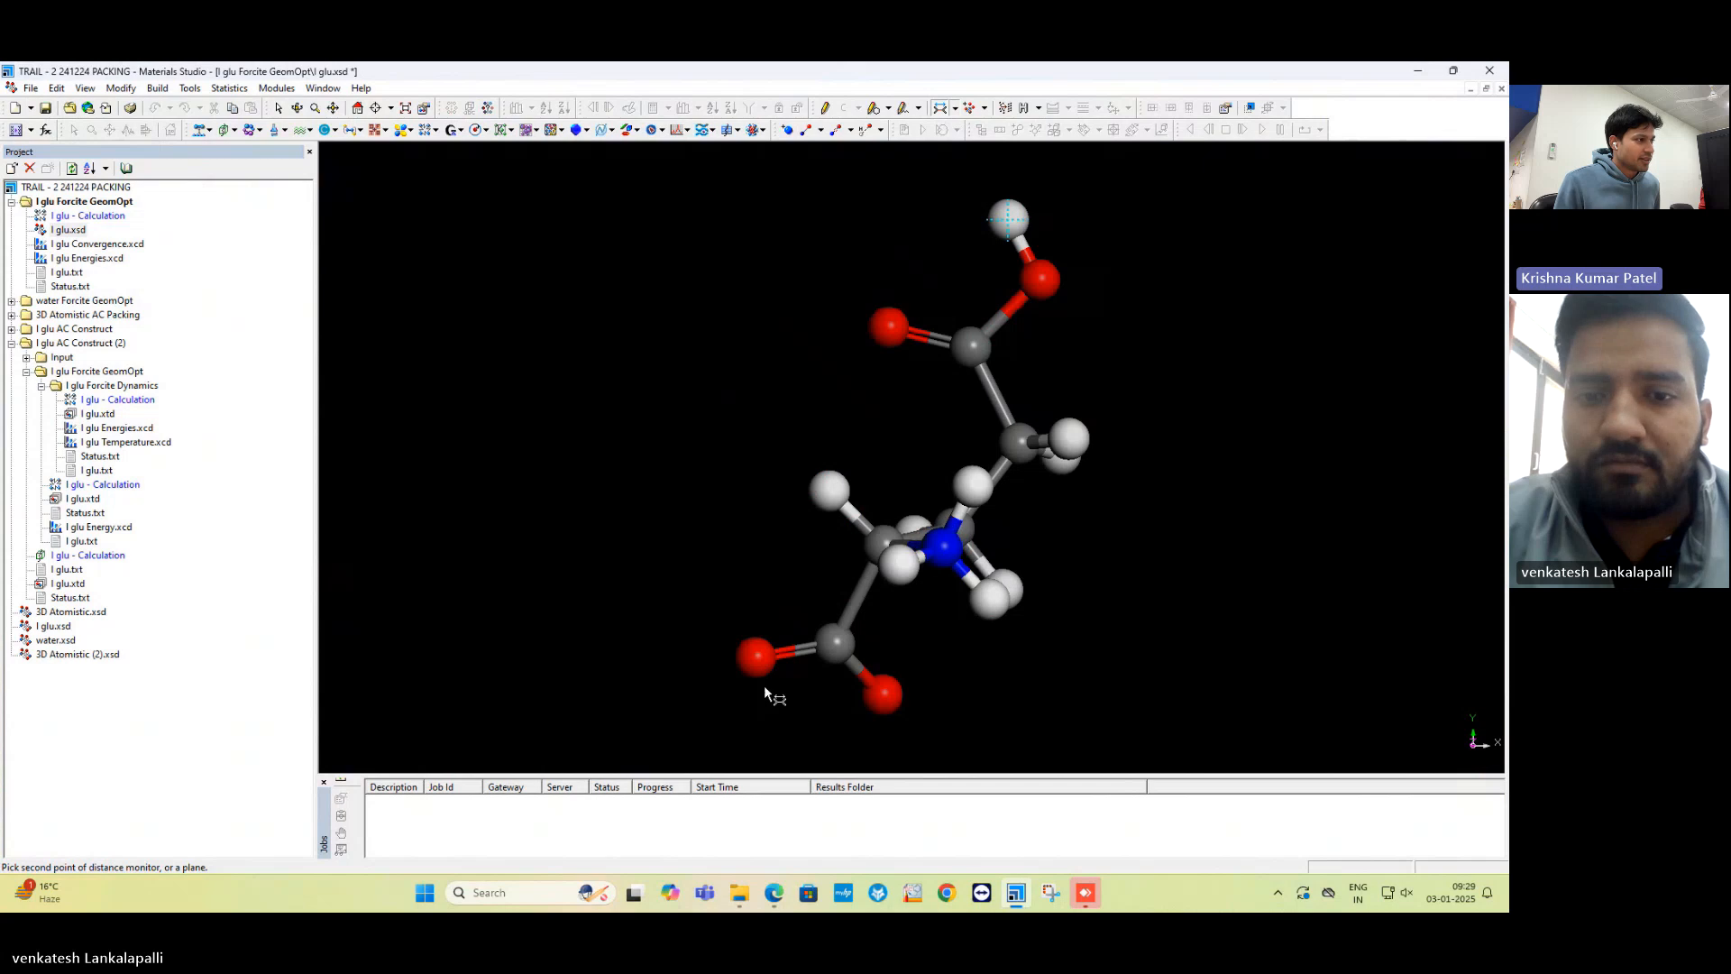
{"action": "left_click", "coordinate": [756, 660]}
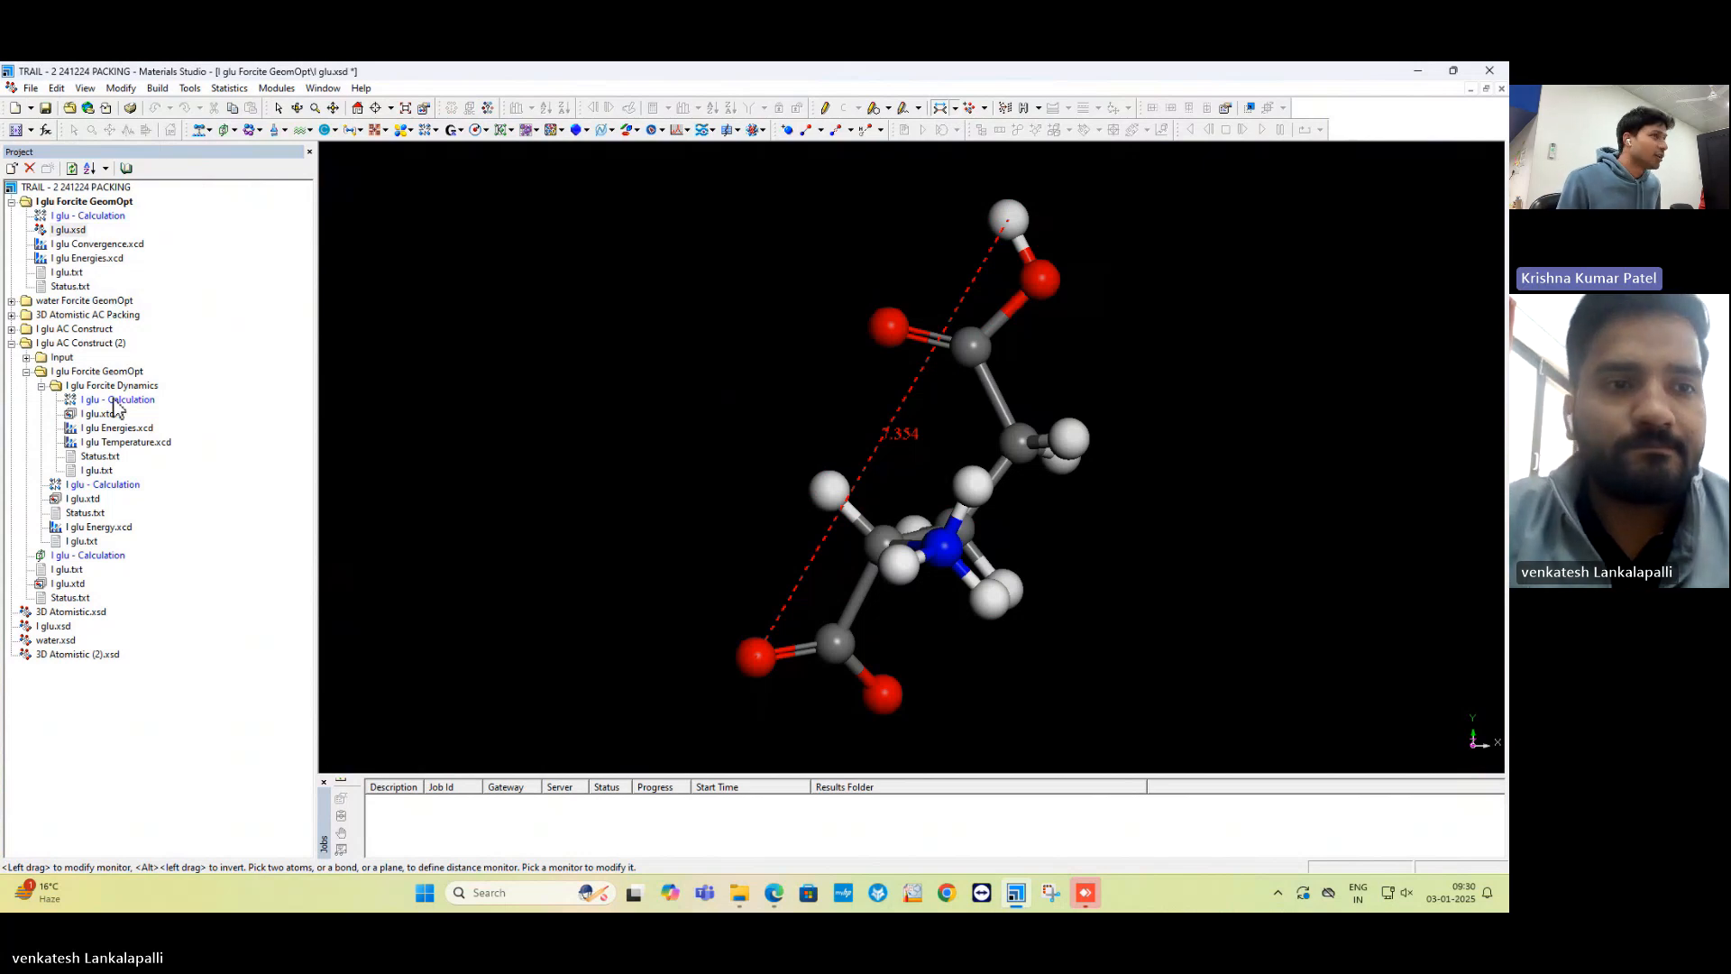
{"action": "left_click", "coordinate": [1486, 89]}
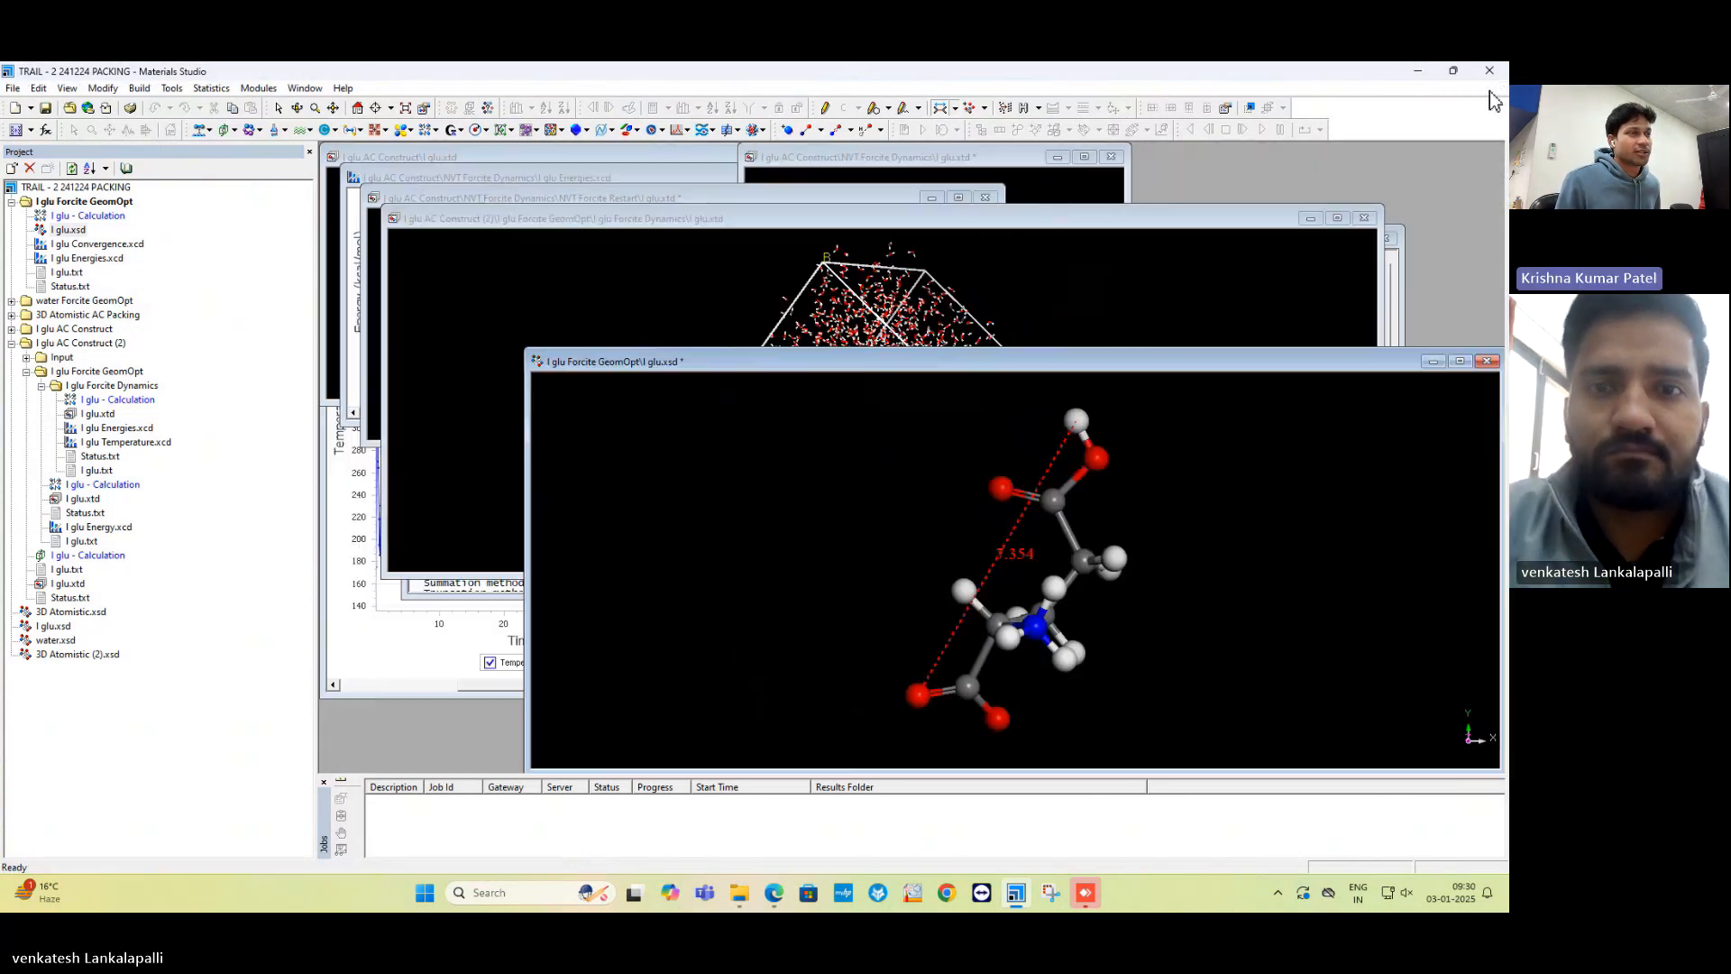
Bring the l glu.xtd dynamics cell forward, rotate it, and check its lattice parameters (34.86179, 90°).
{"action": "left_click", "coordinate": [933, 224]}
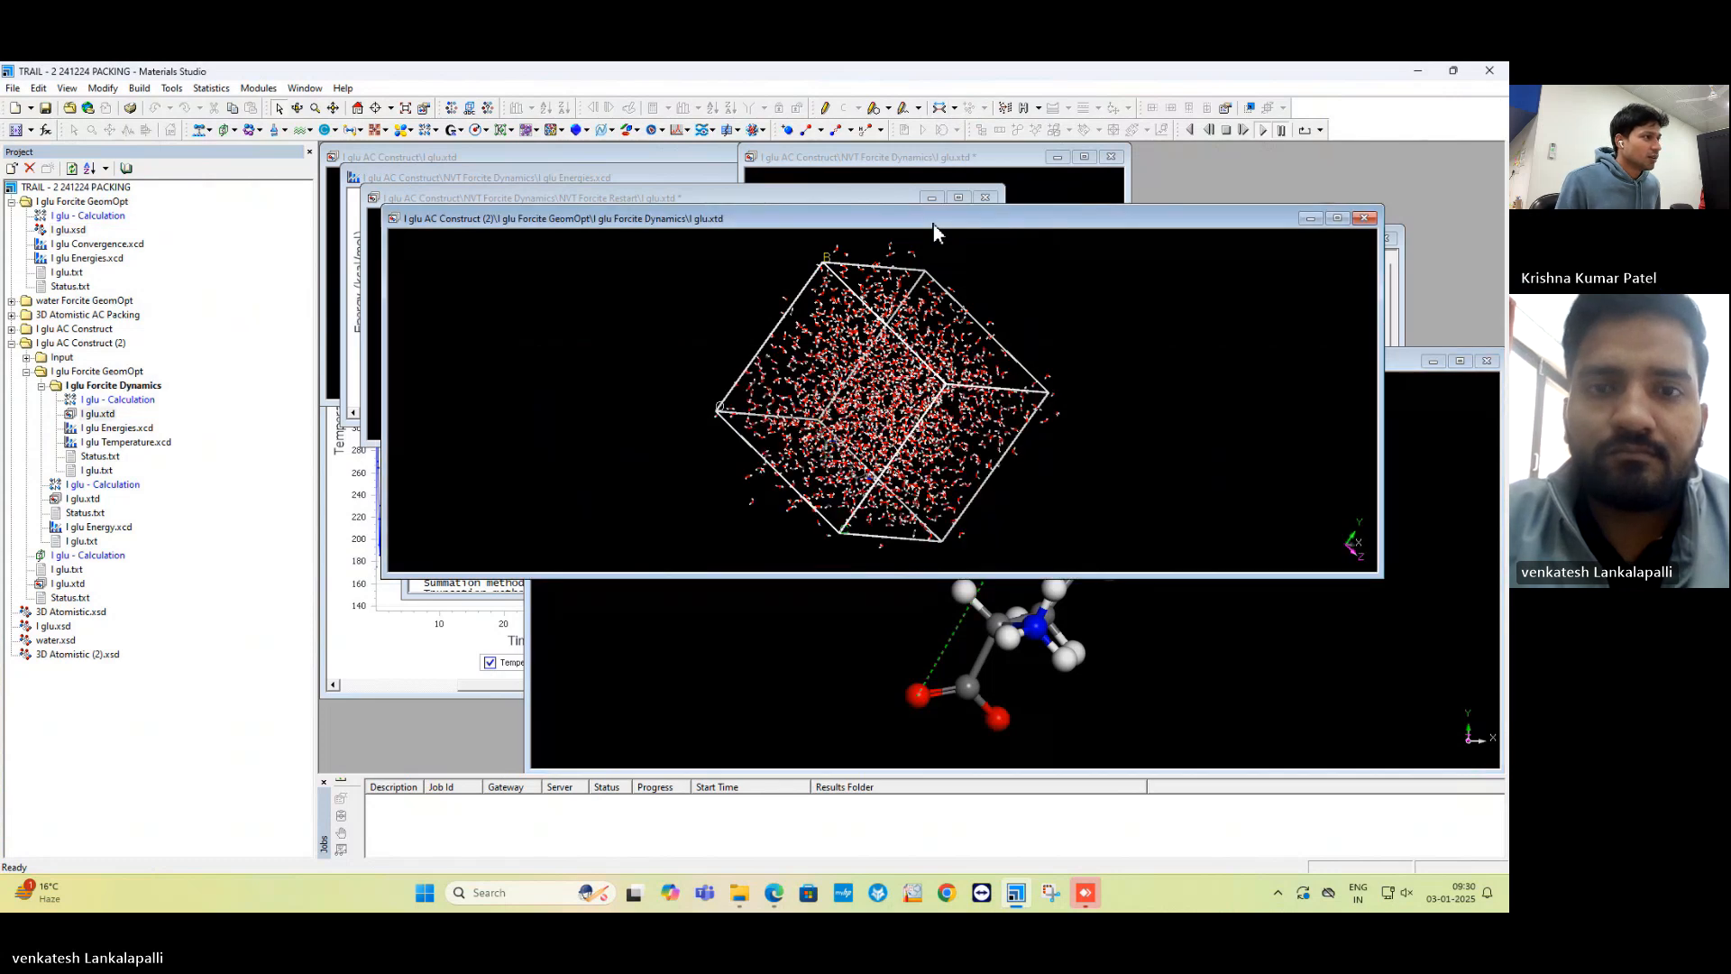
{"action": "right_click_drag", "start_coordinate": [1058, 334], "coordinate": [974, 323]}
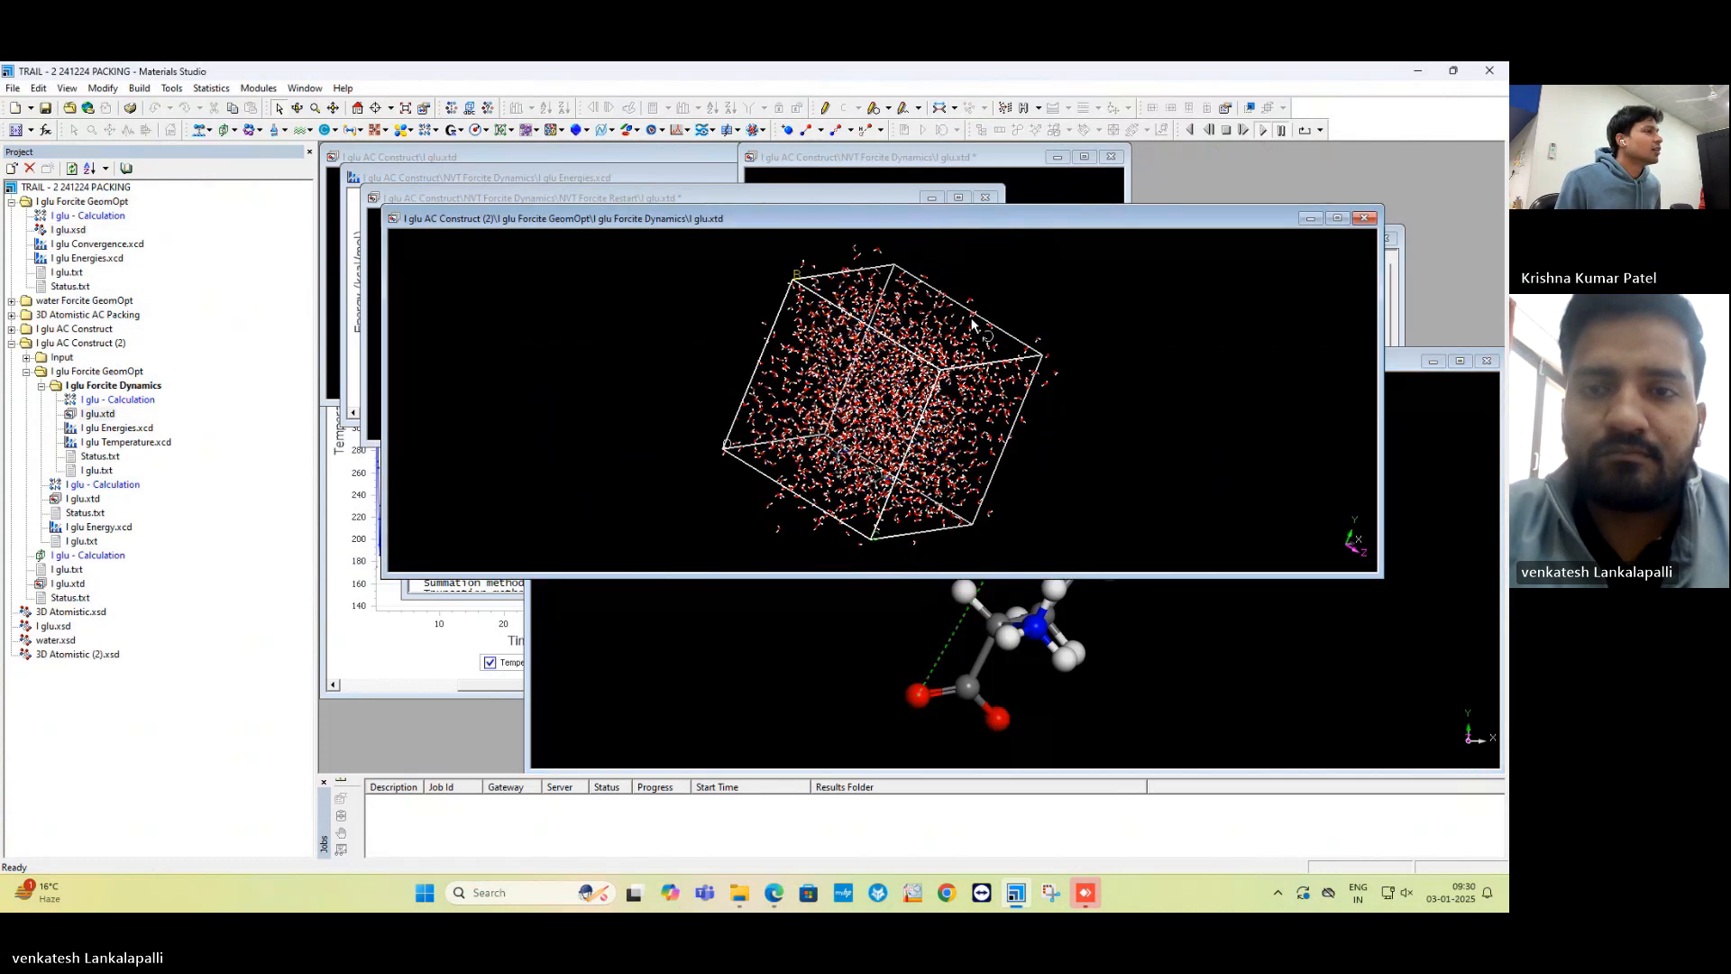
{"action": "right_click", "coordinate": [1163, 311]}
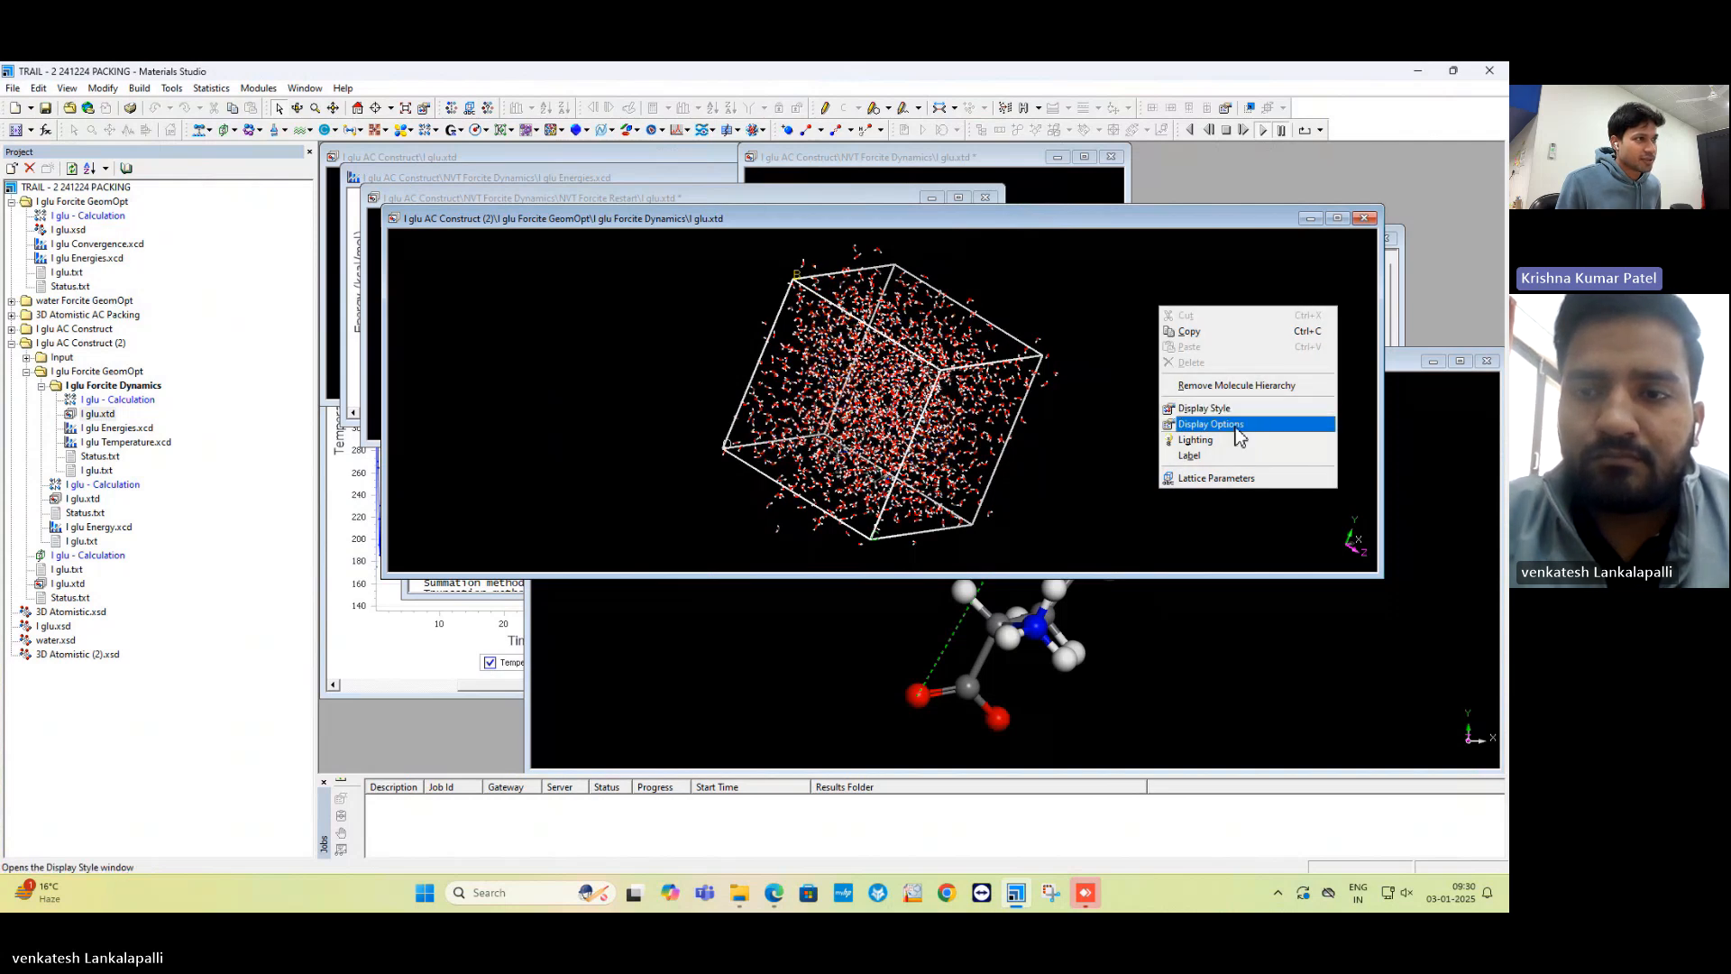
{"action": "left_click", "coordinate": [1230, 480]}
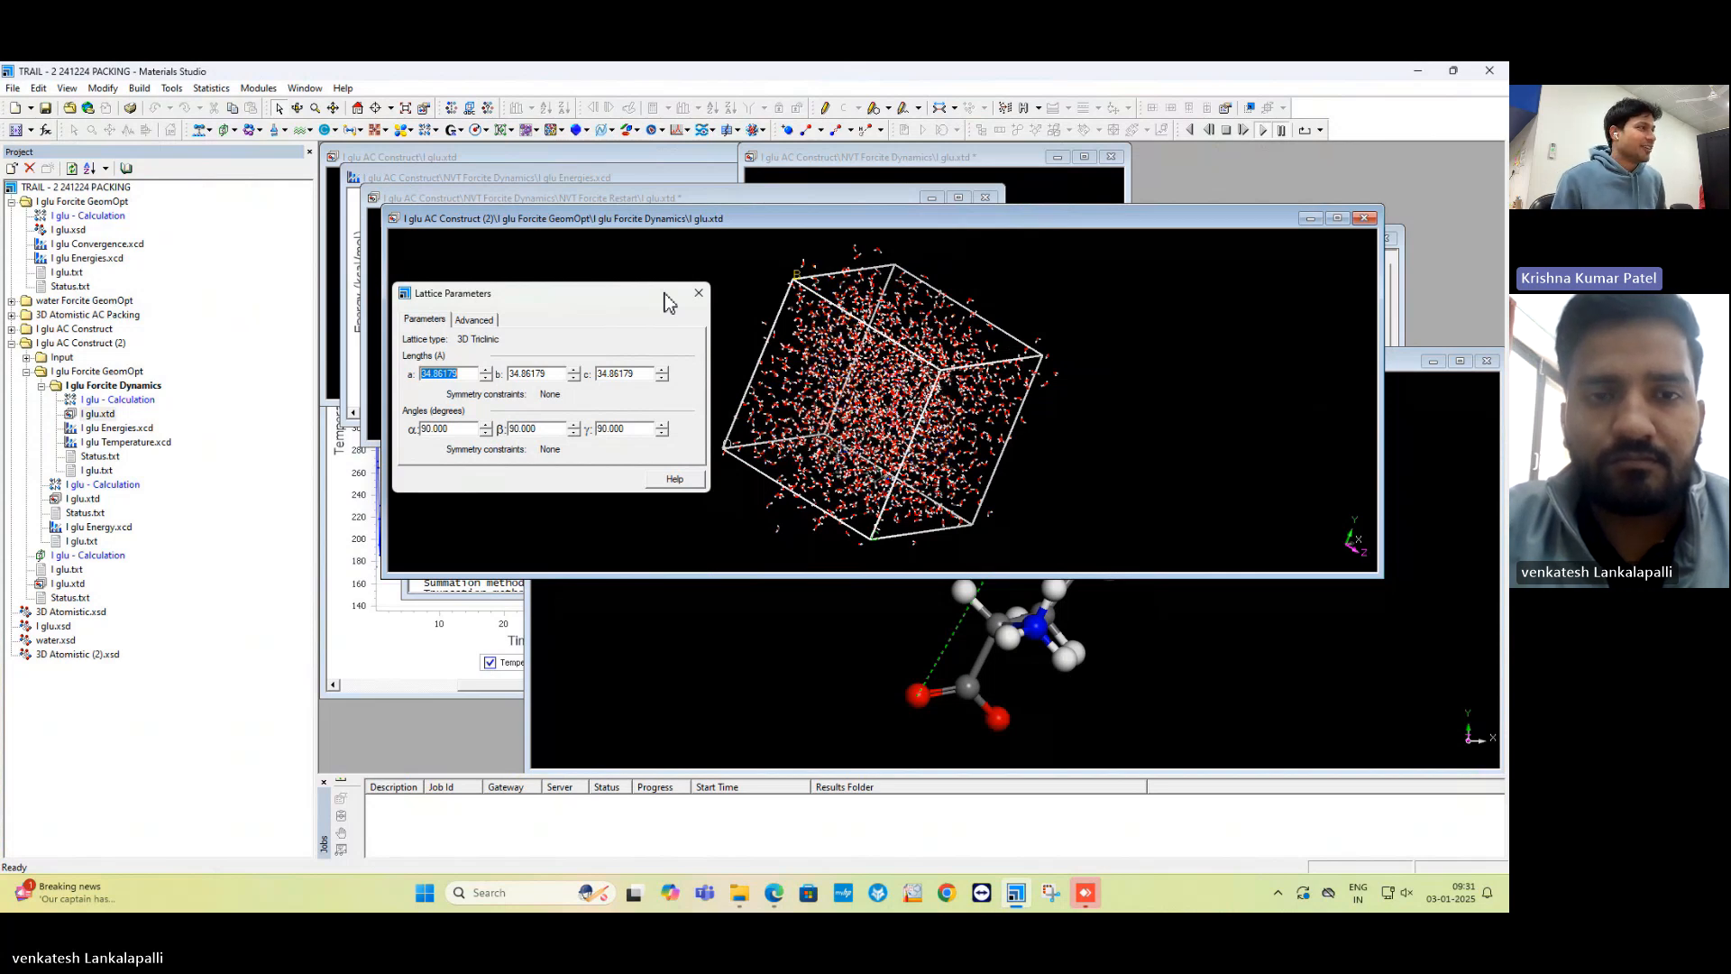
{"action": "left_click", "coordinate": [694, 294]}
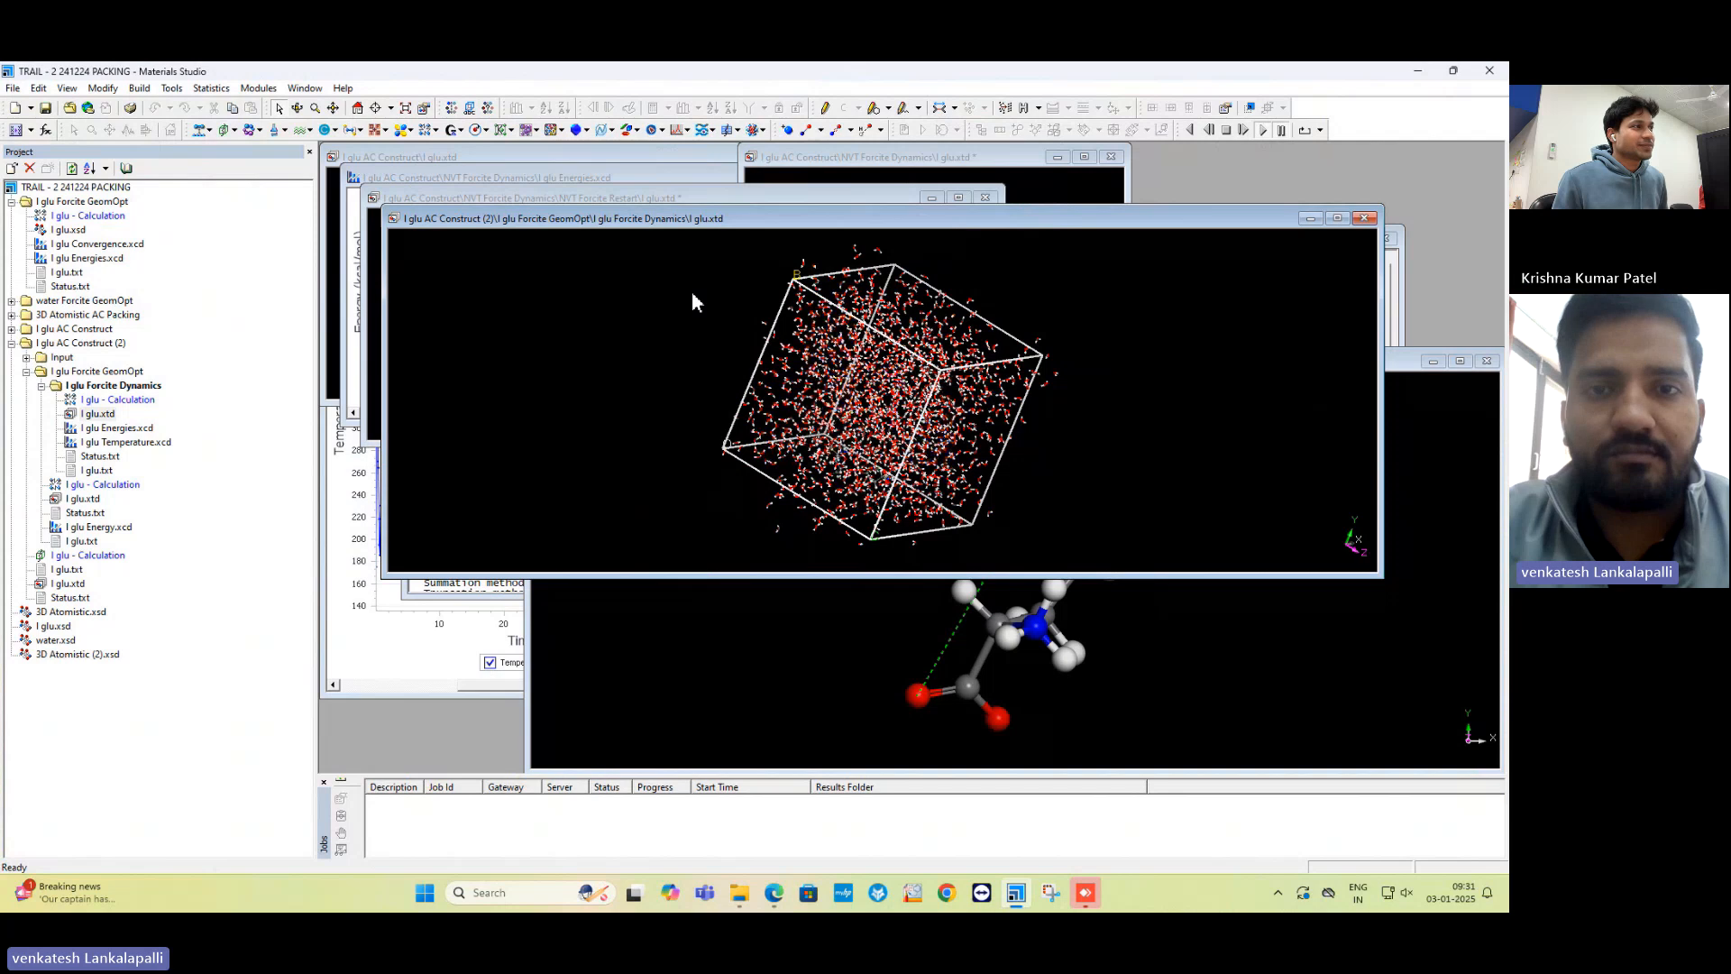
Jump to the first and last frames, then enable 'Recalculate atom visibility every frame' in Animation Options.
{"action": "left_click", "coordinate": [1212, 134]}
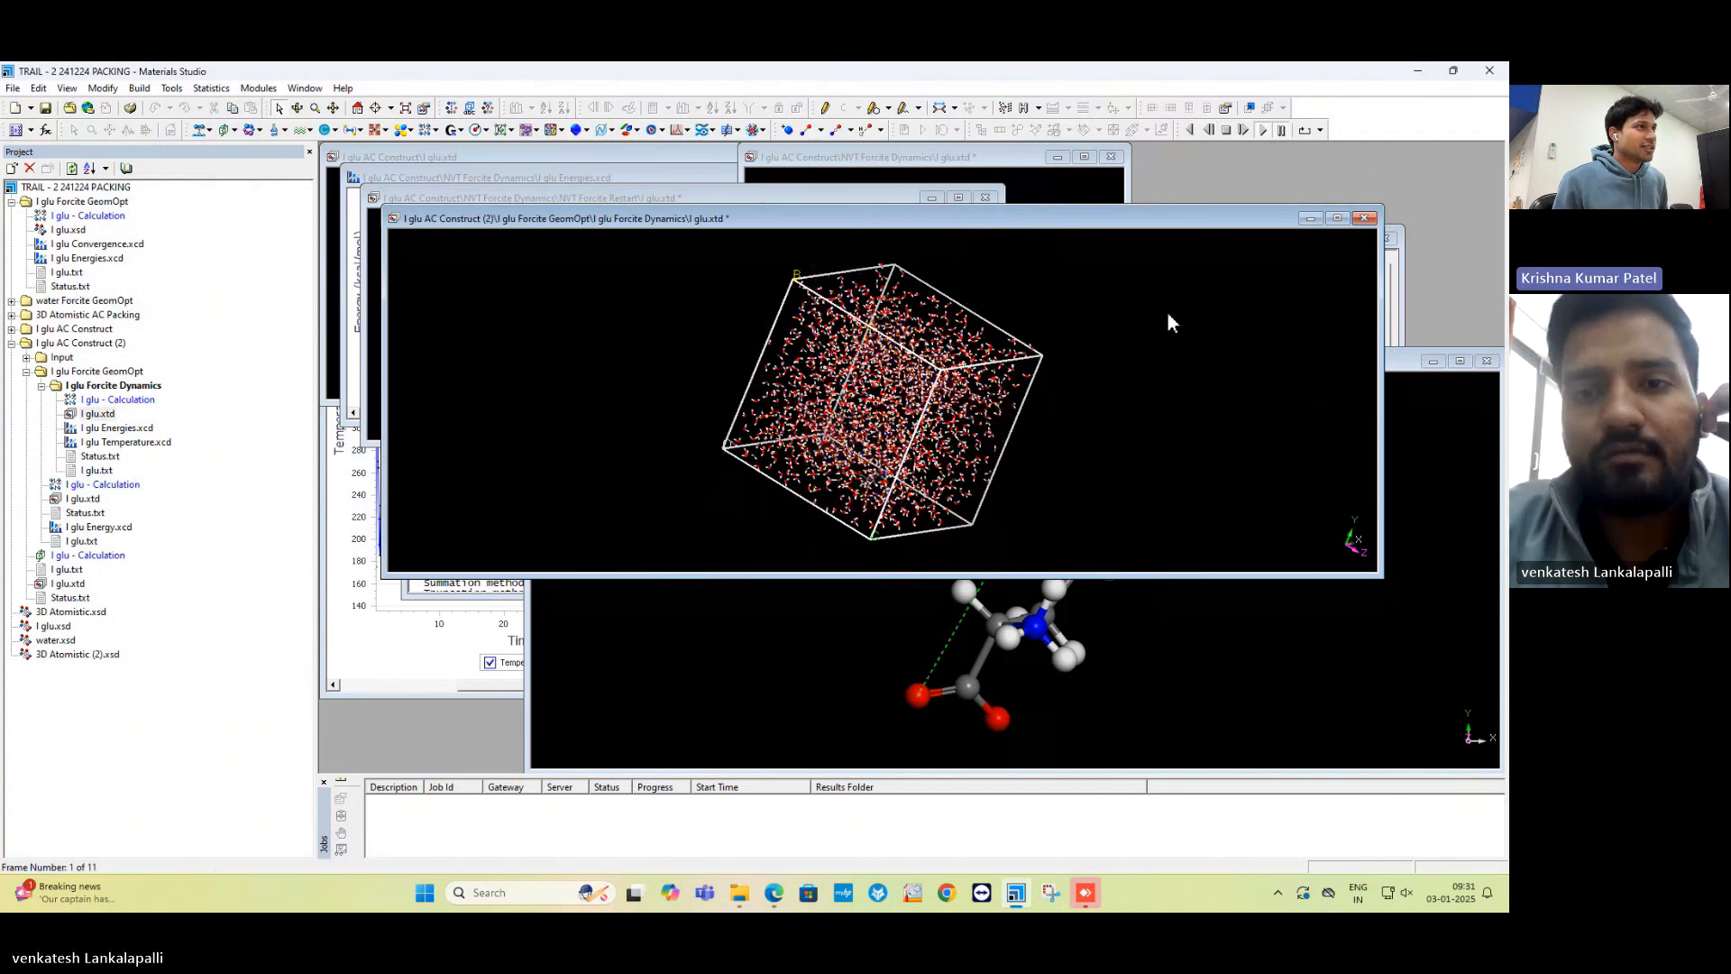
{"action": "left_click", "coordinate": [1209, 129]}
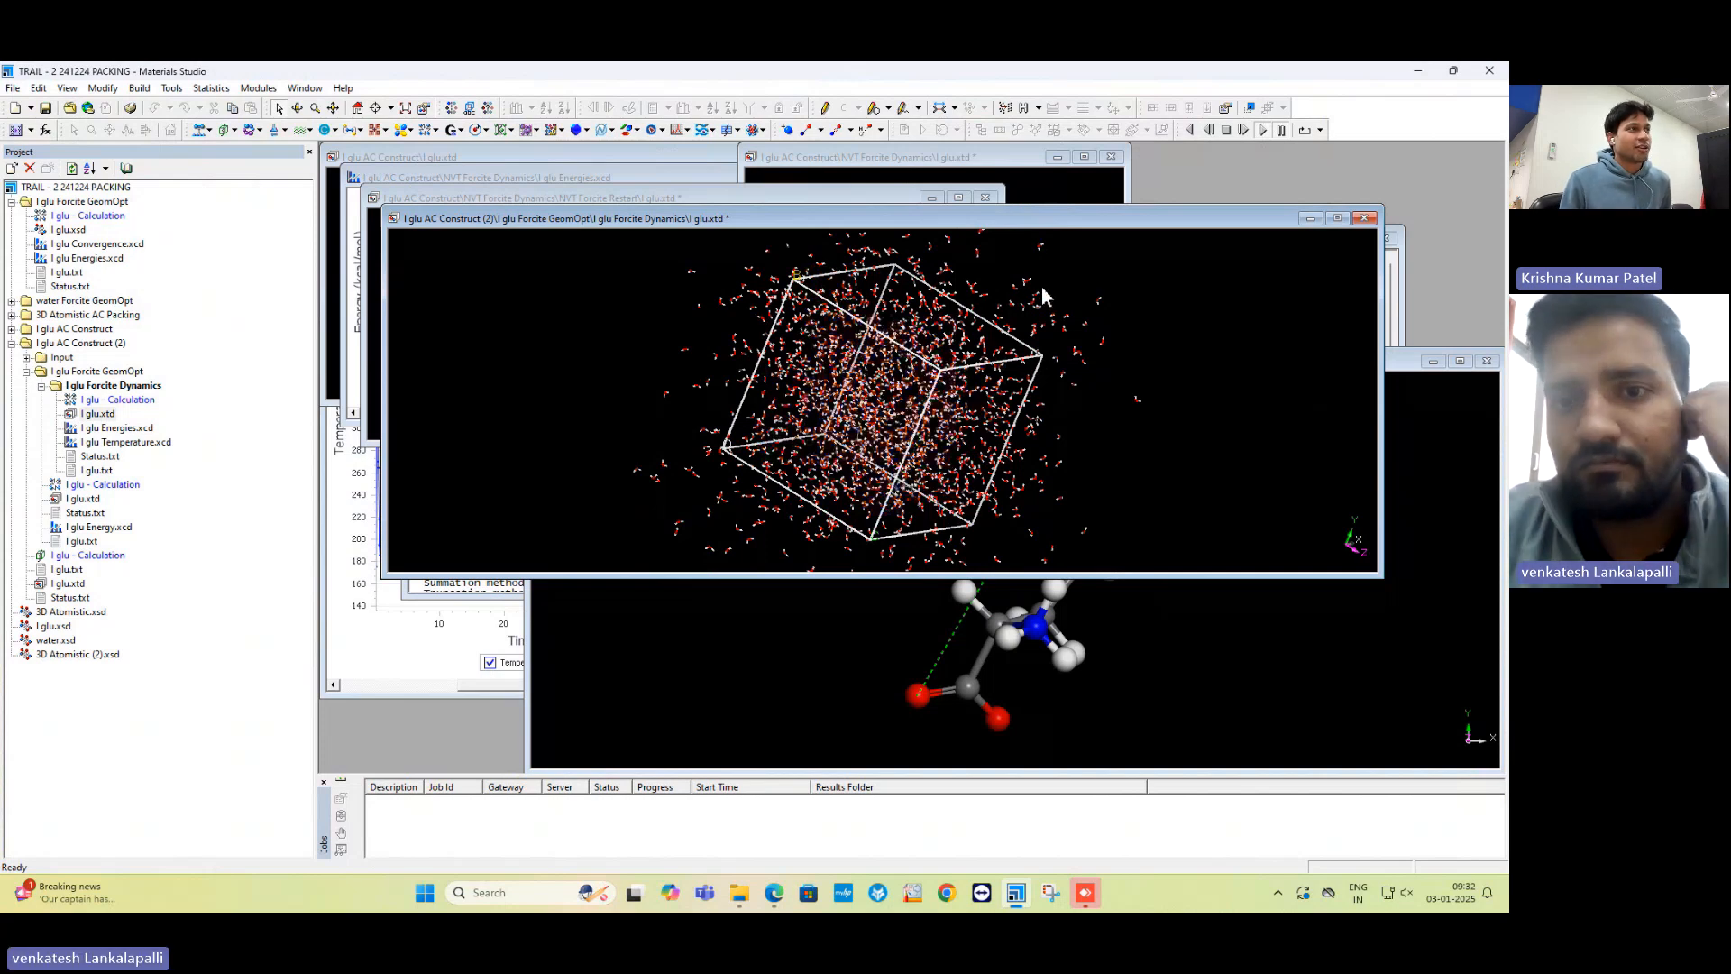
{"action": "left_click", "coordinate": [1321, 131]}
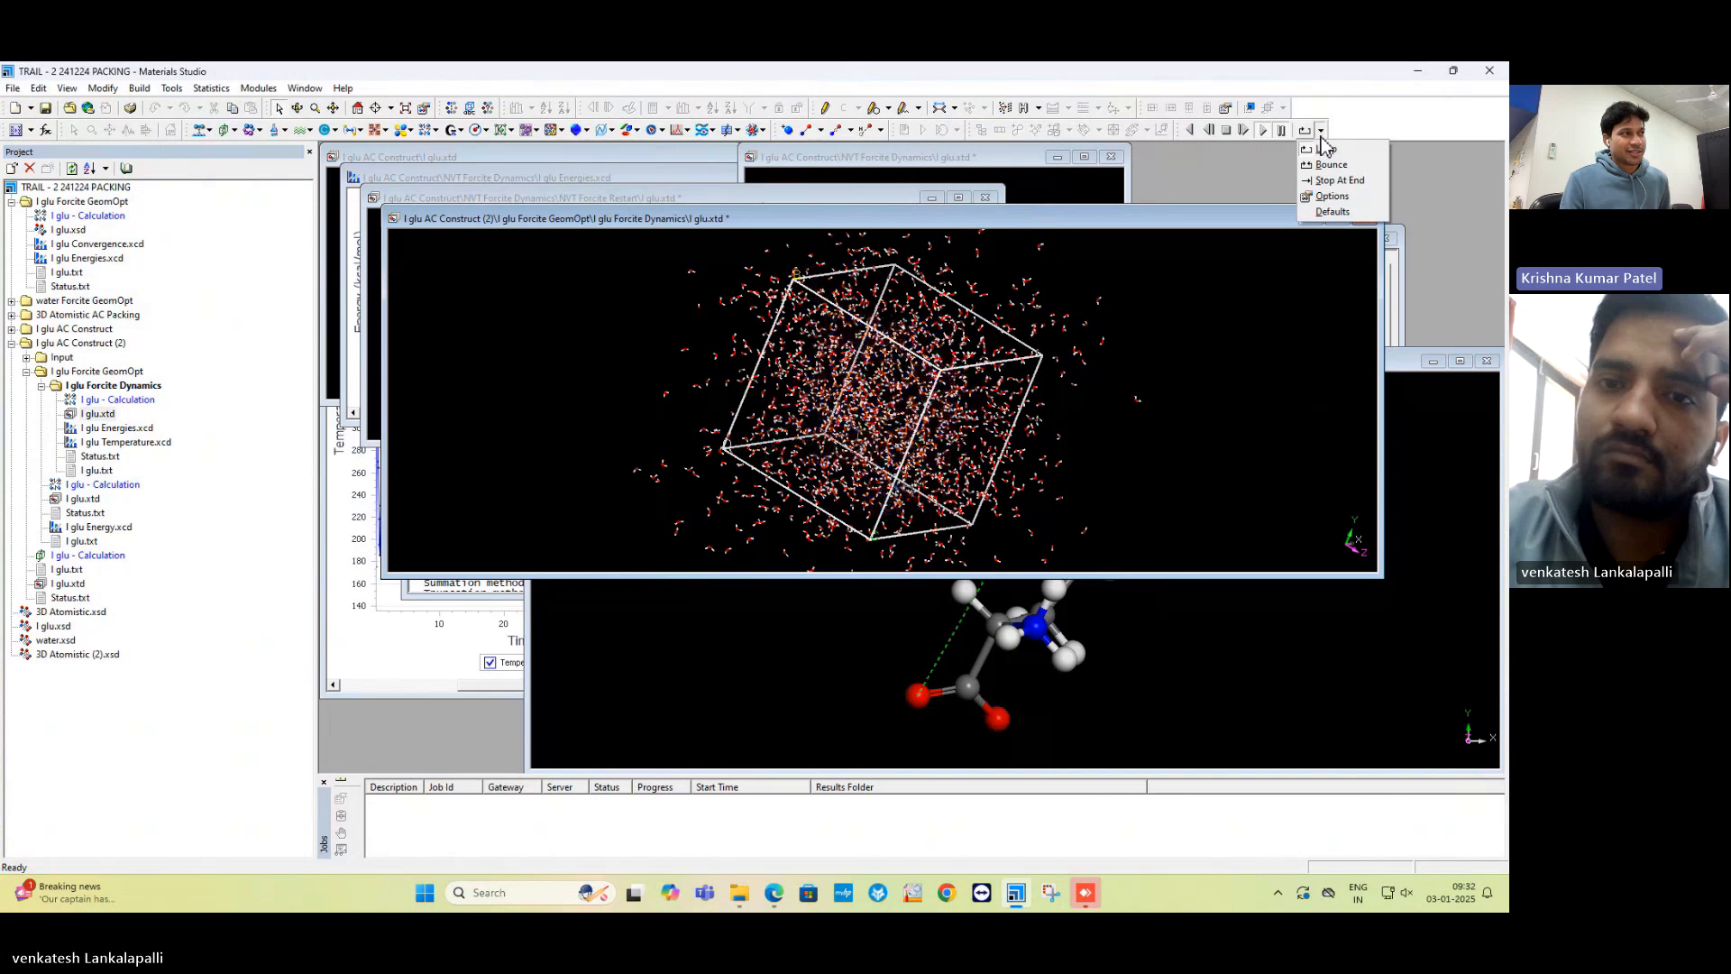
{"action": "left_click", "coordinate": [1349, 196]}
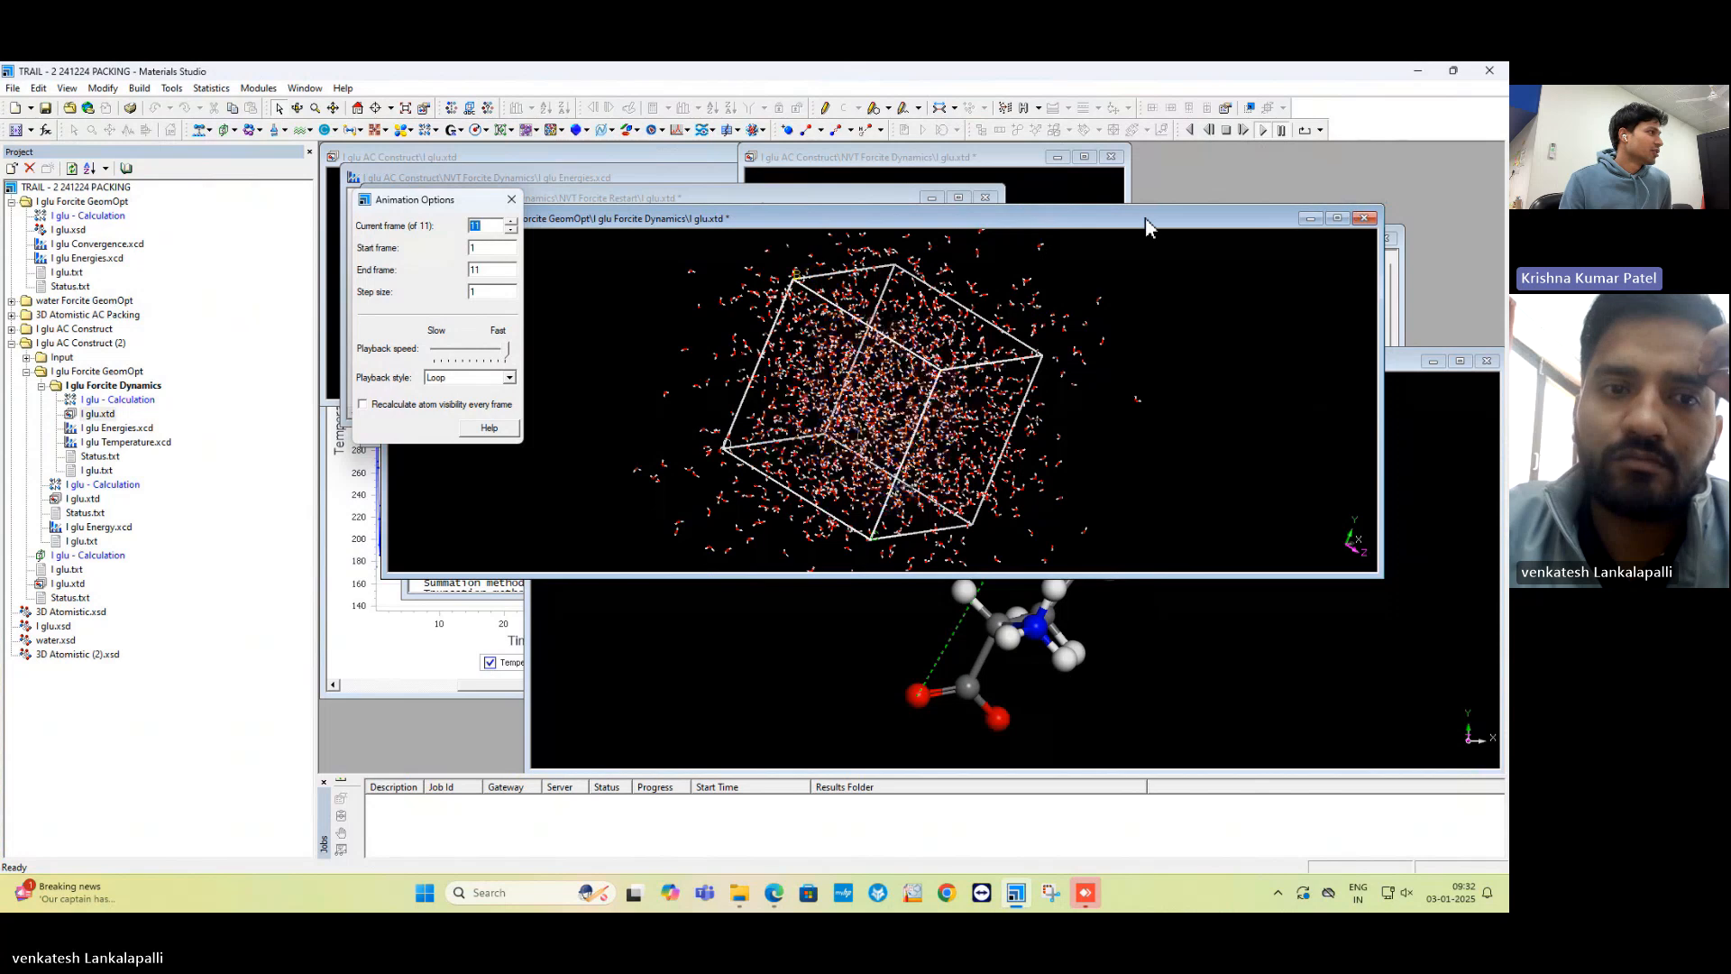
{"action": "left_click", "coordinate": [435, 405]}
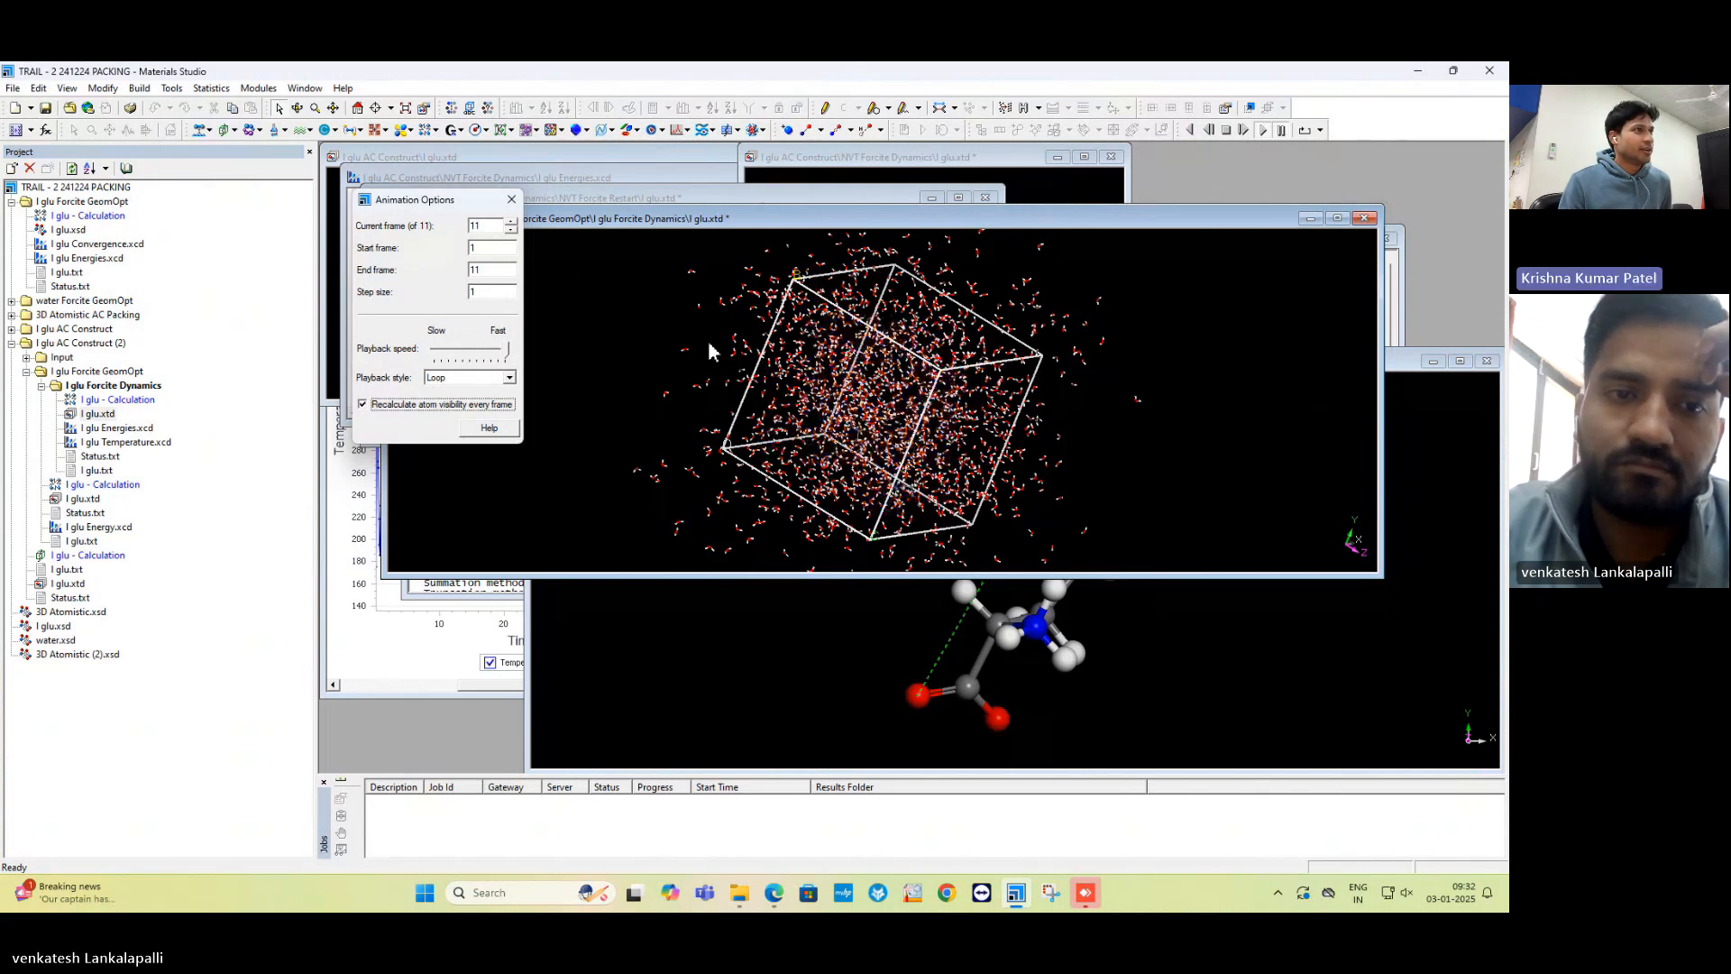
Step the trajectory back to frame 1 and forward to the final frame 11 again.
{"action": "left_click", "coordinate": [1245, 132]}
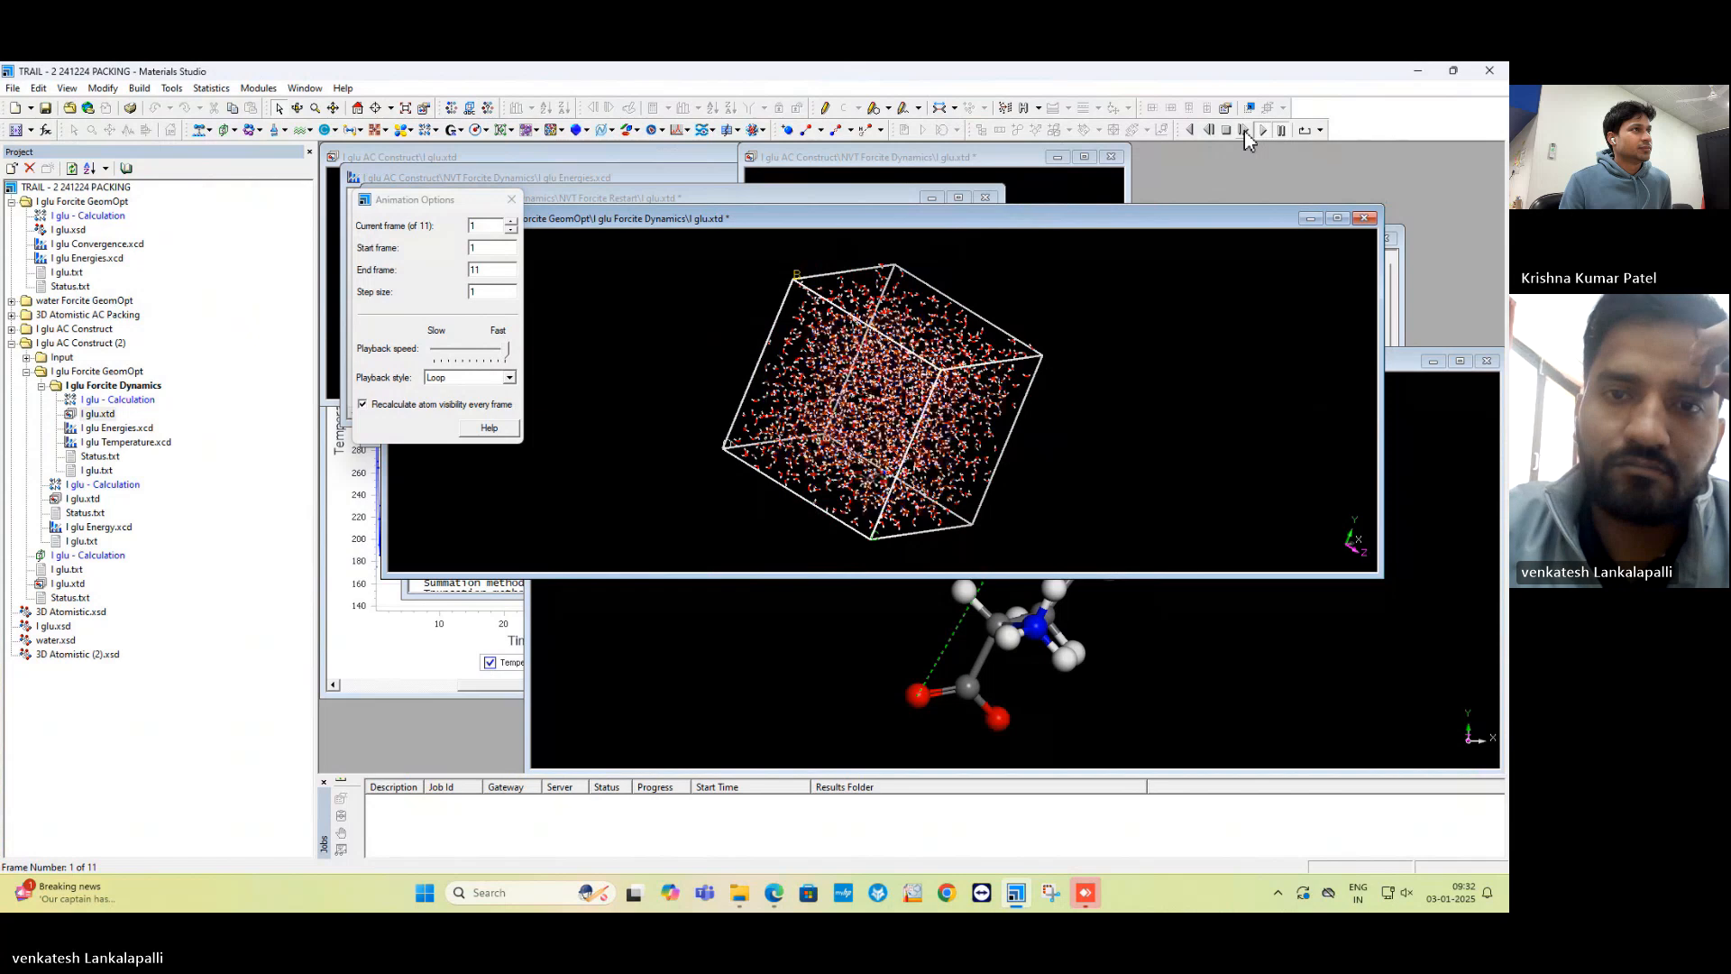
{"action": "left_click", "coordinate": [1210, 131]}
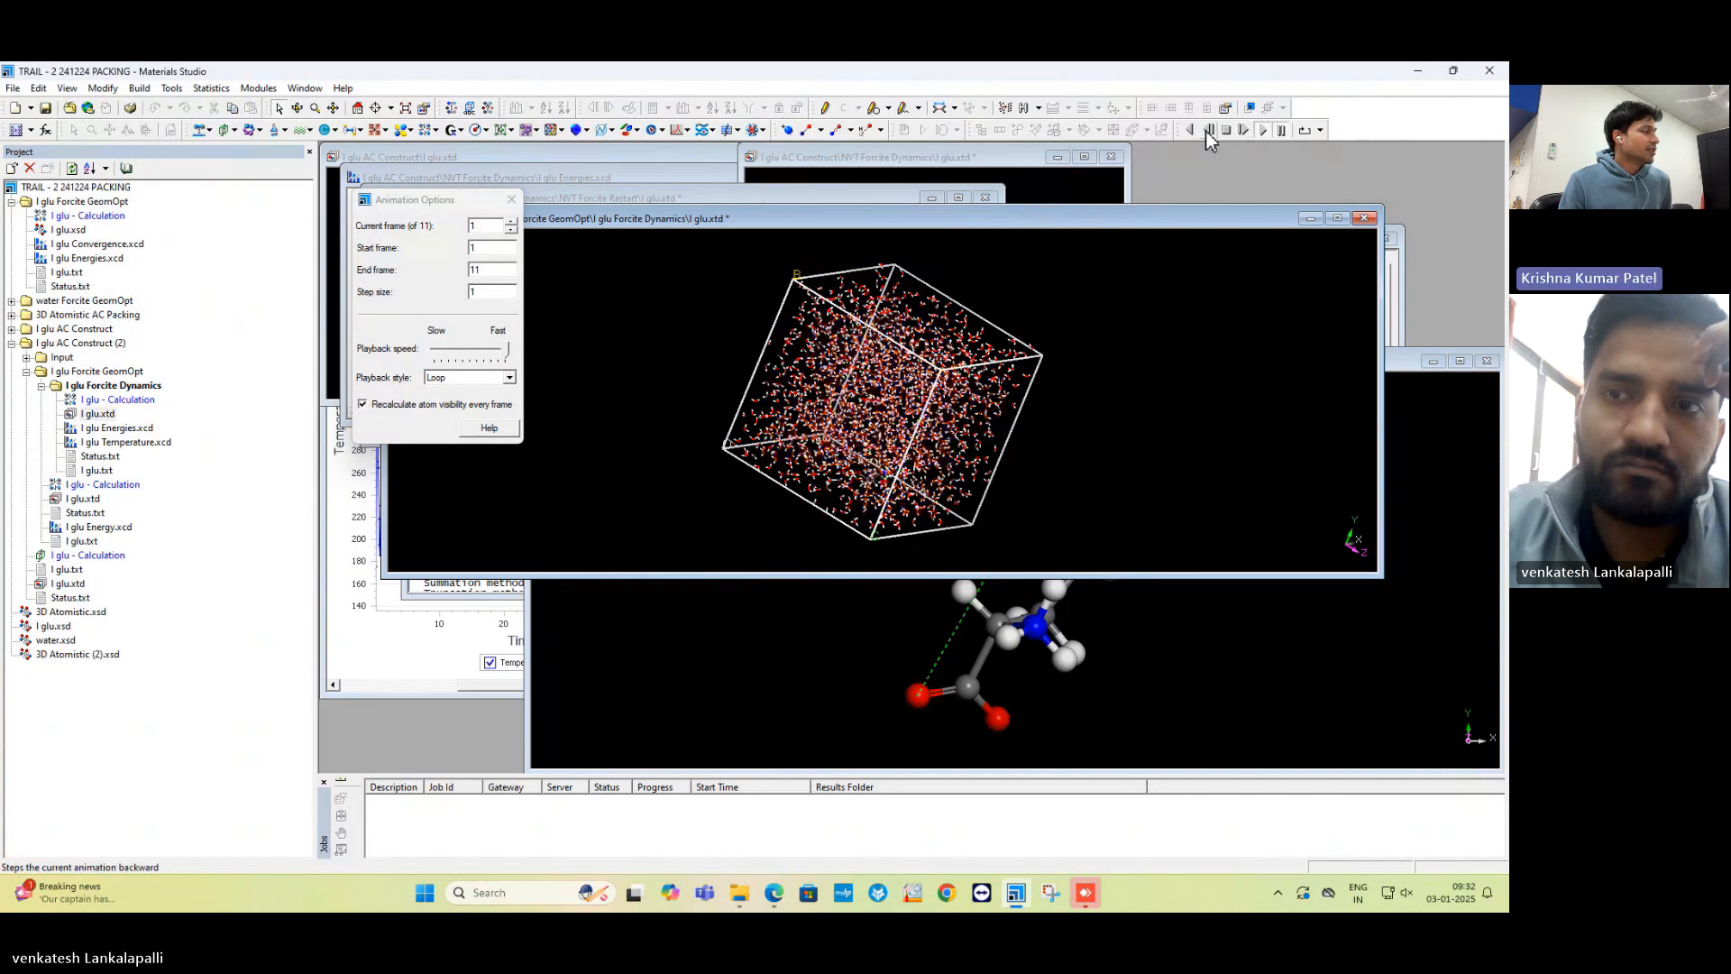
{"action": "right_click", "coordinate": [1233, 301]}
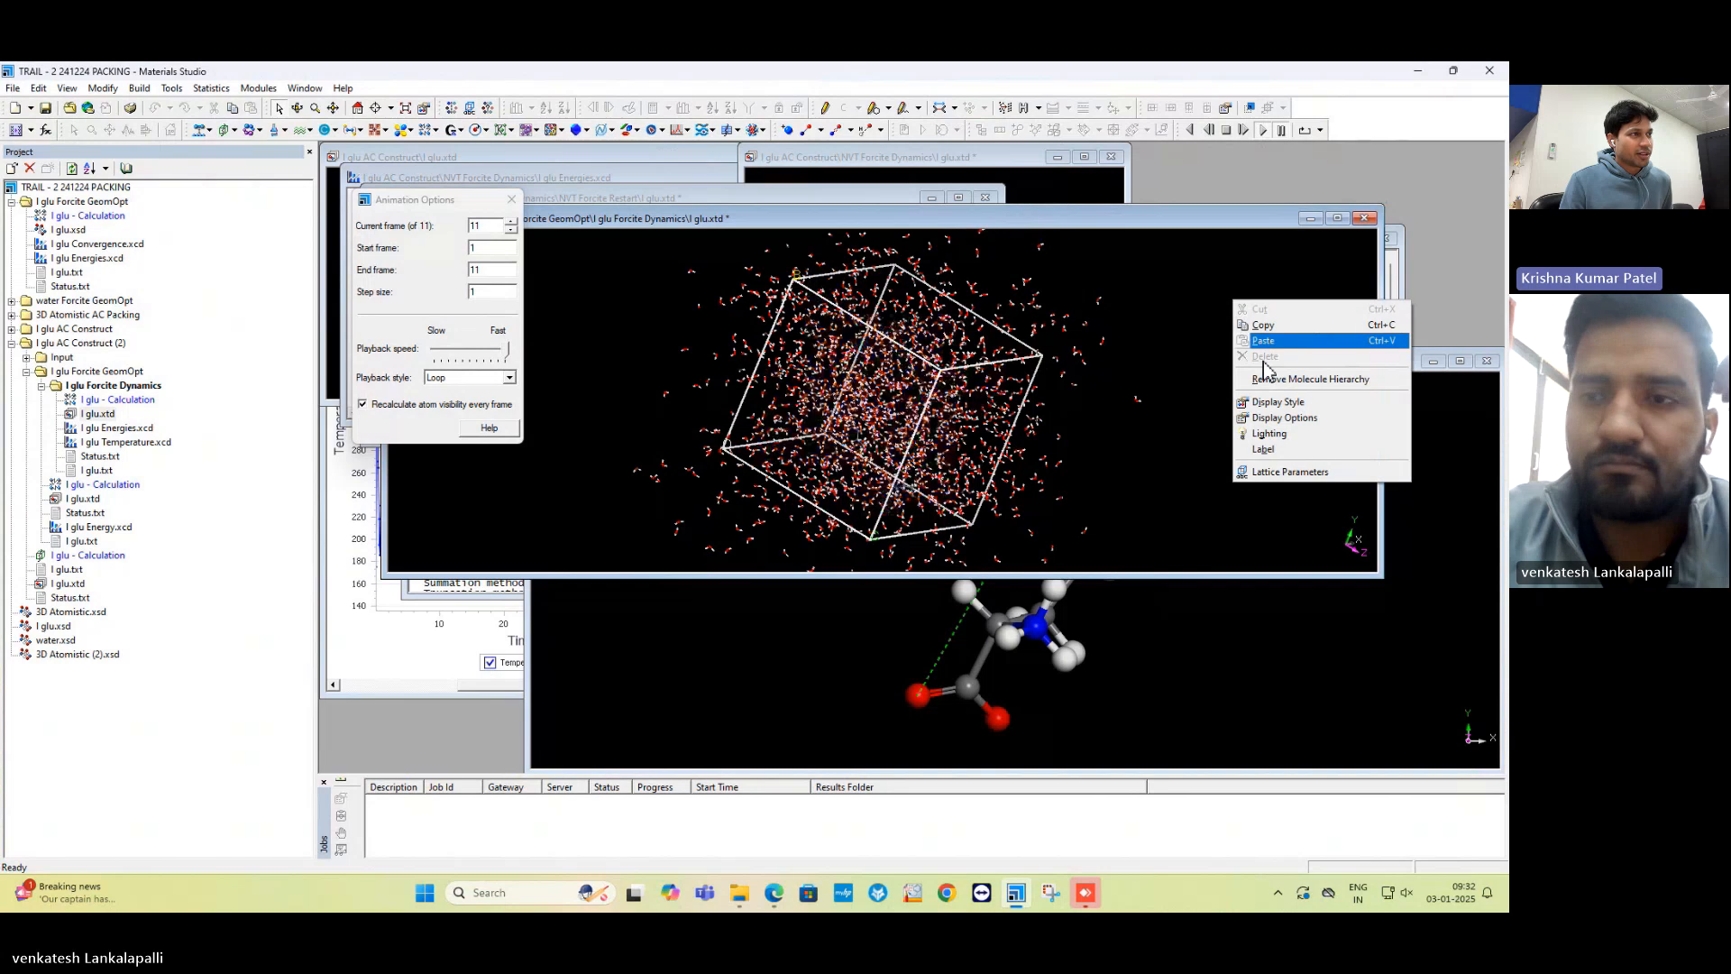
Set the lattice display style to In-Cell and rewind the trajectory to frame 1.
{"action": "left_click", "coordinate": [1289, 403]}
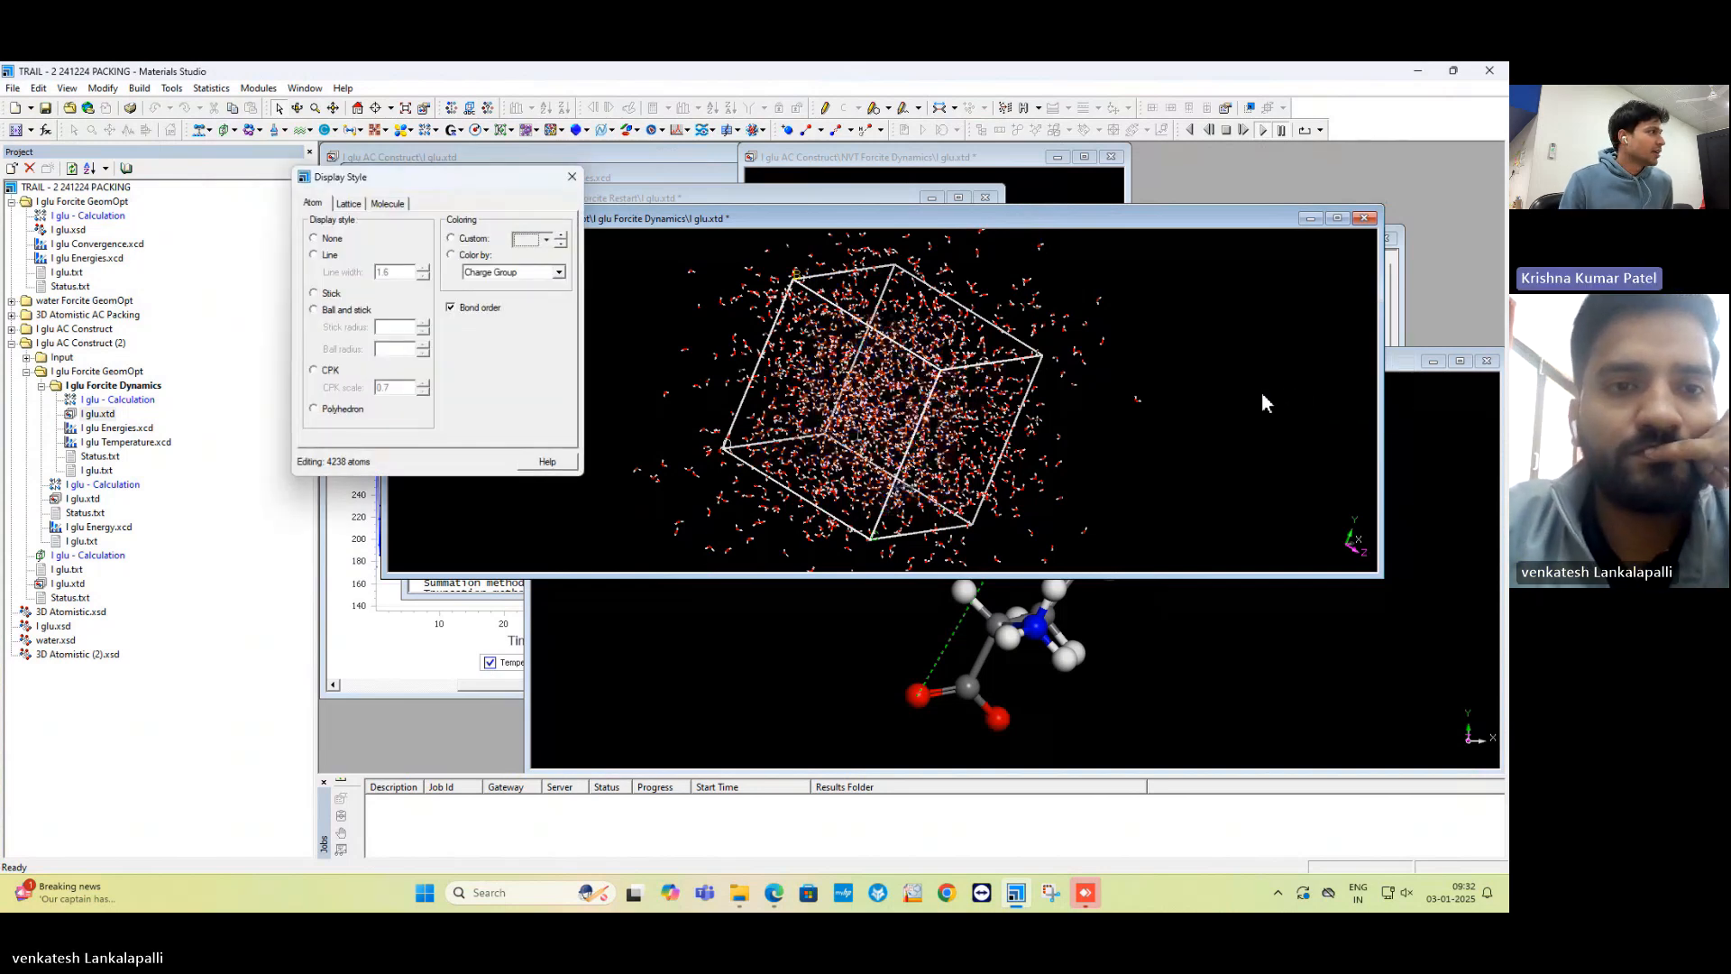
{"action": "left_click_drag", "start_coordinate": [449, 191], "coordinate": [1314, 187]}
{"action": "left_click", "coordinate": [1265, 214]}
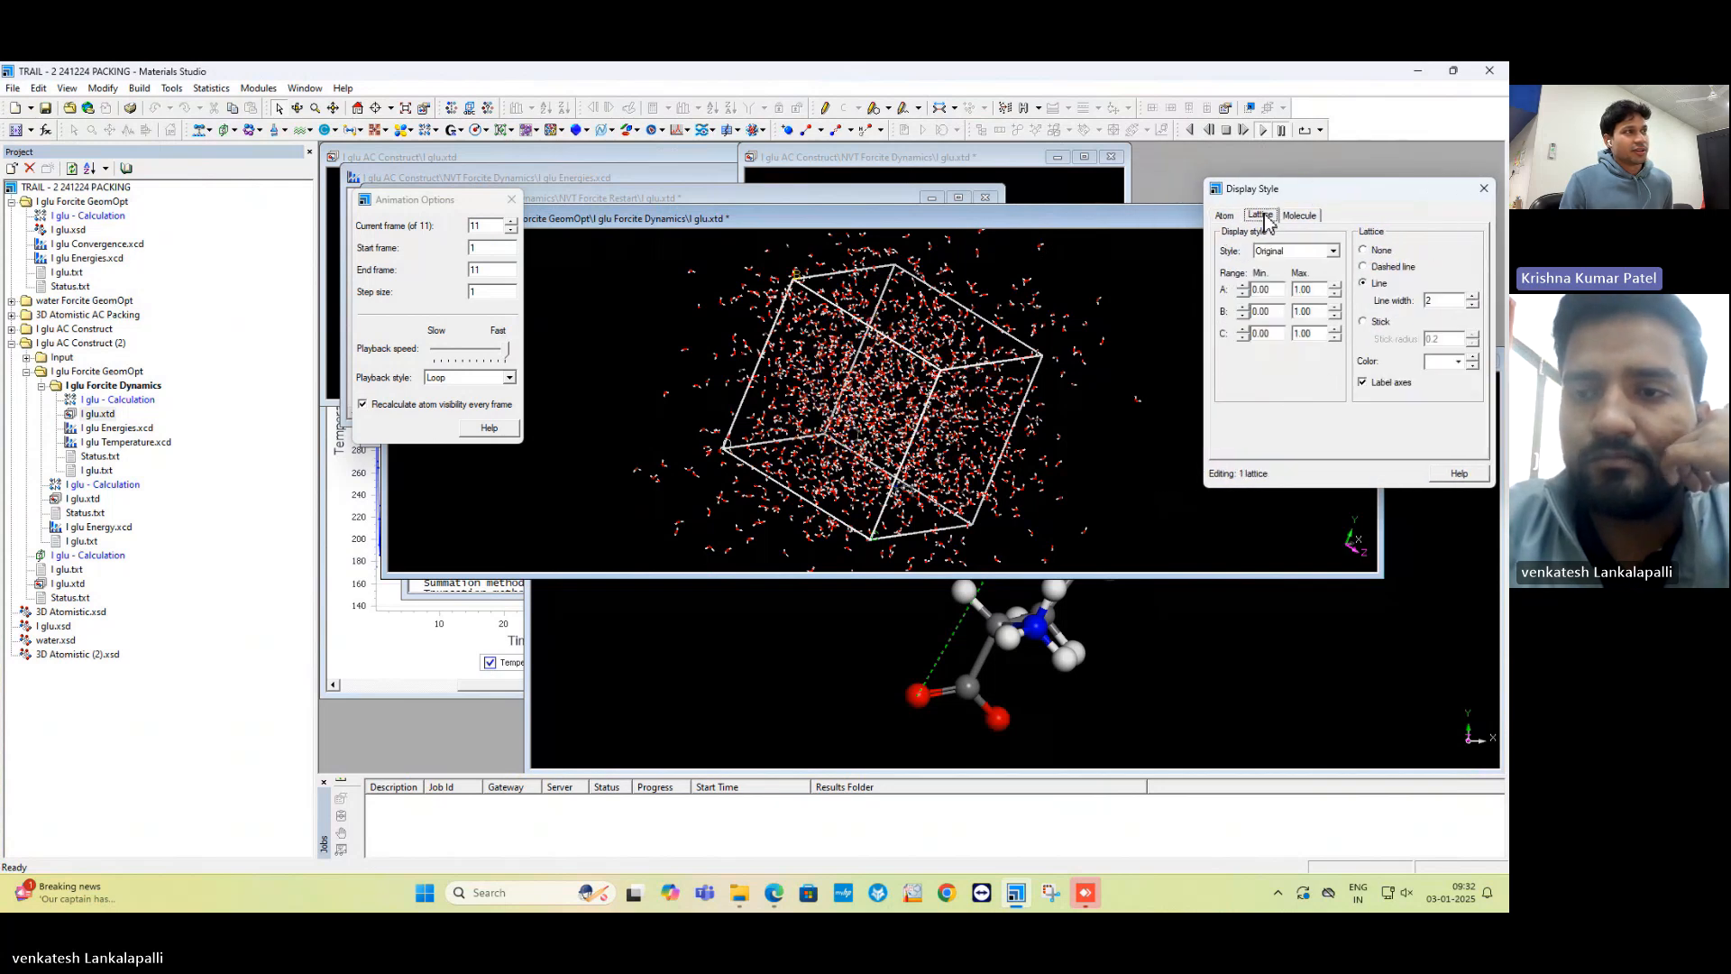
{"action": "left_click", "coordinate": [1332, 252]}
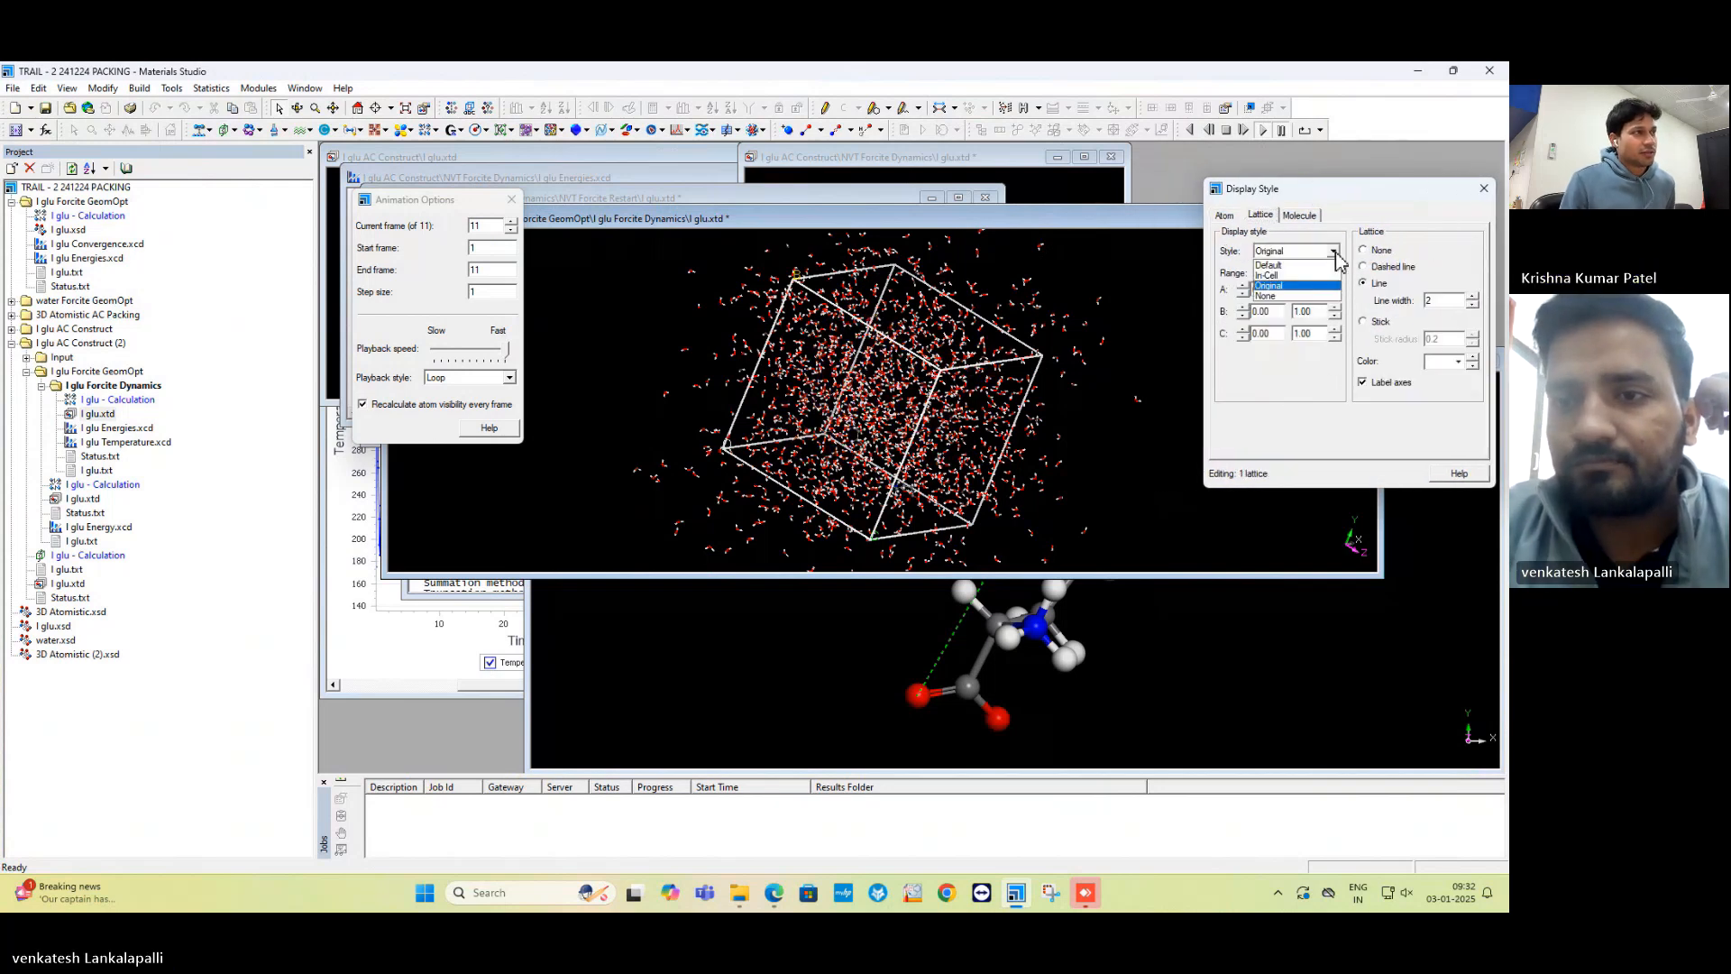
{"action": "left_click", "coordinate": [1286, 275]}
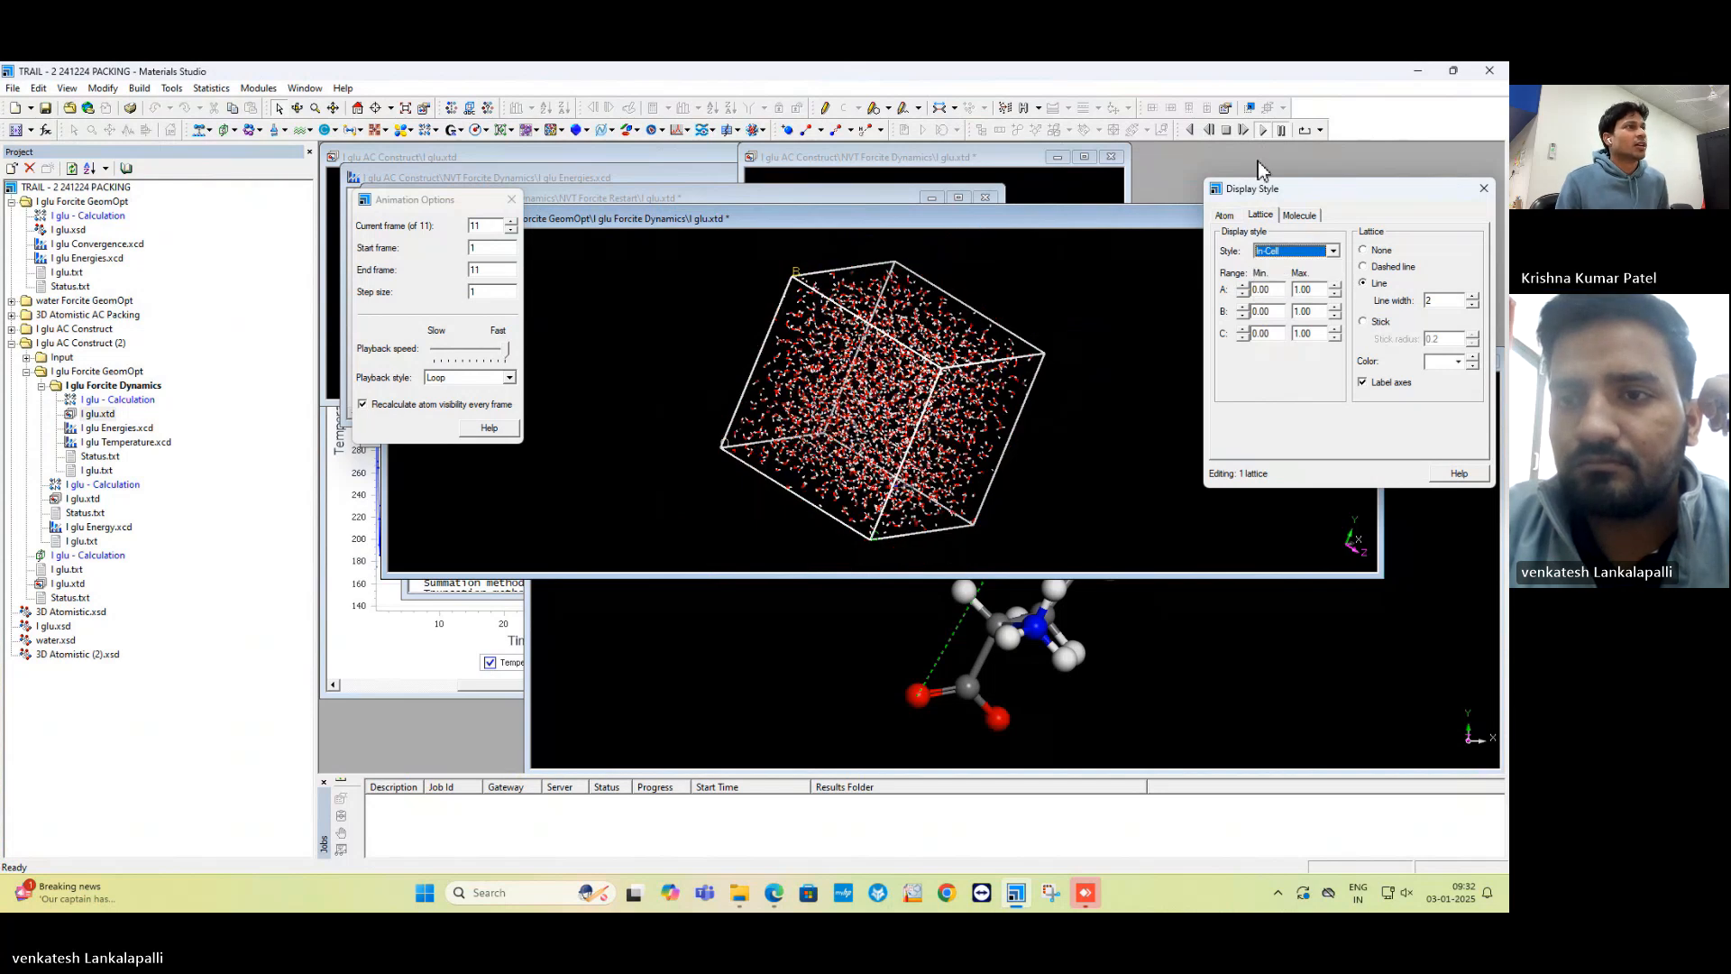
{"action": "left_click", "coordinate": [1246, 132]}
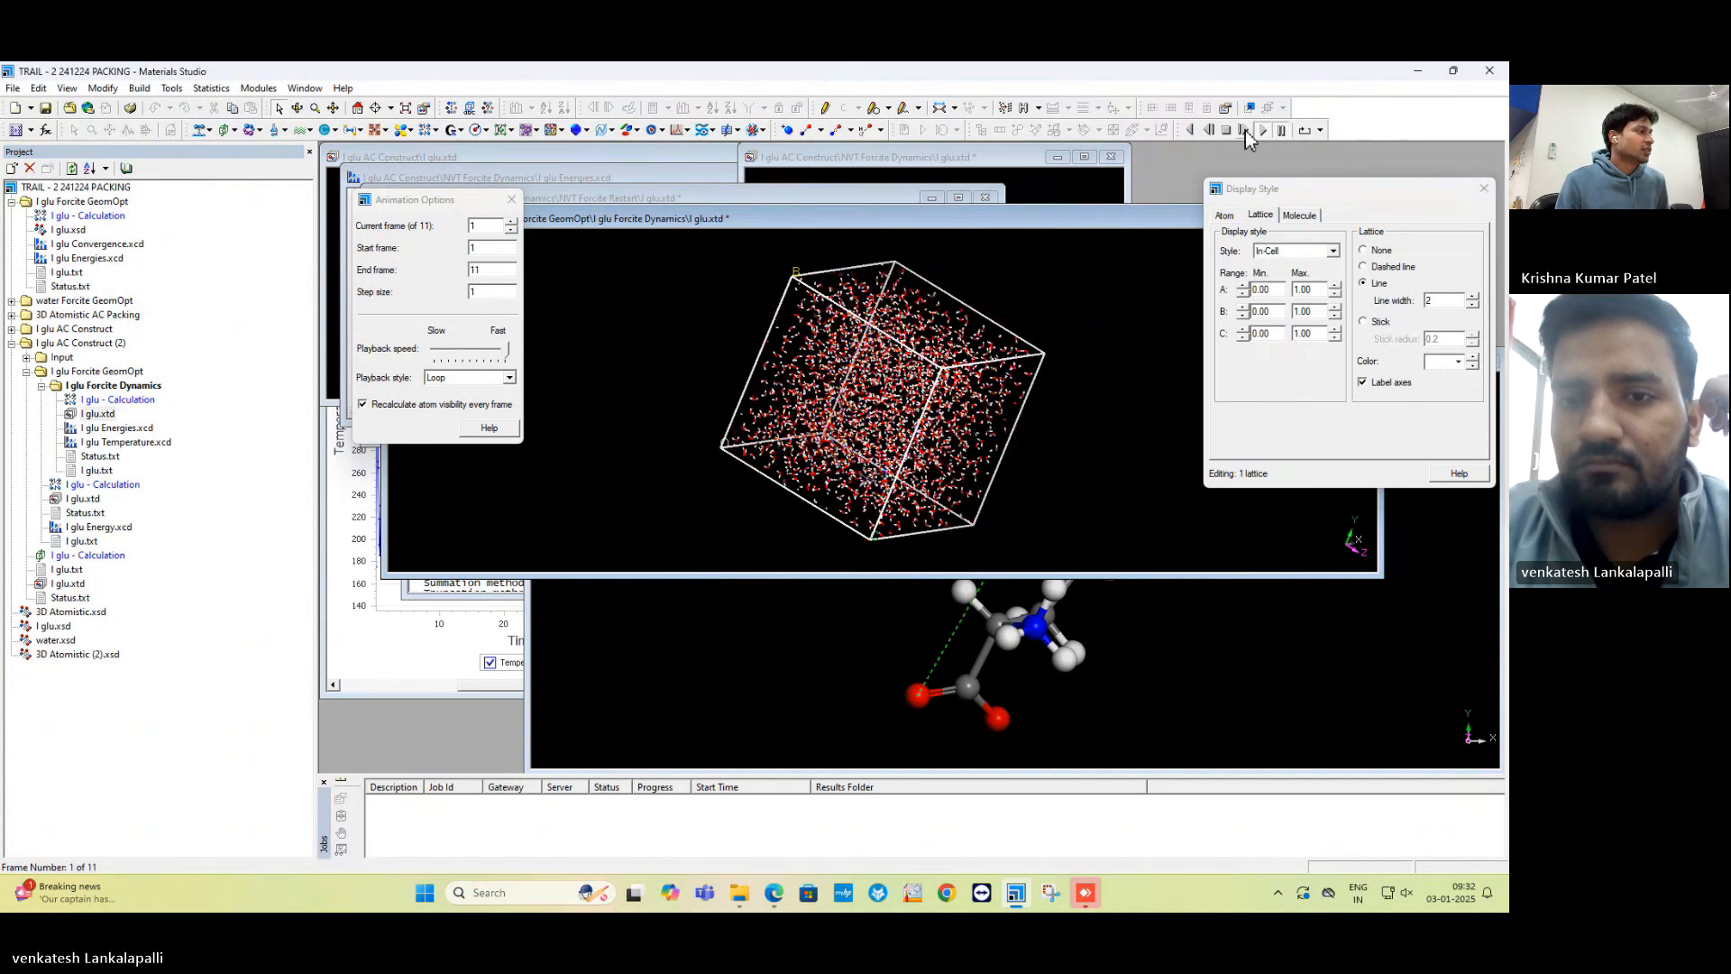
Advance the trajectory one frame, play it, and stop it at frame 8 of 11.
{"action": "left_click", "coordinate": [1246, 131]}
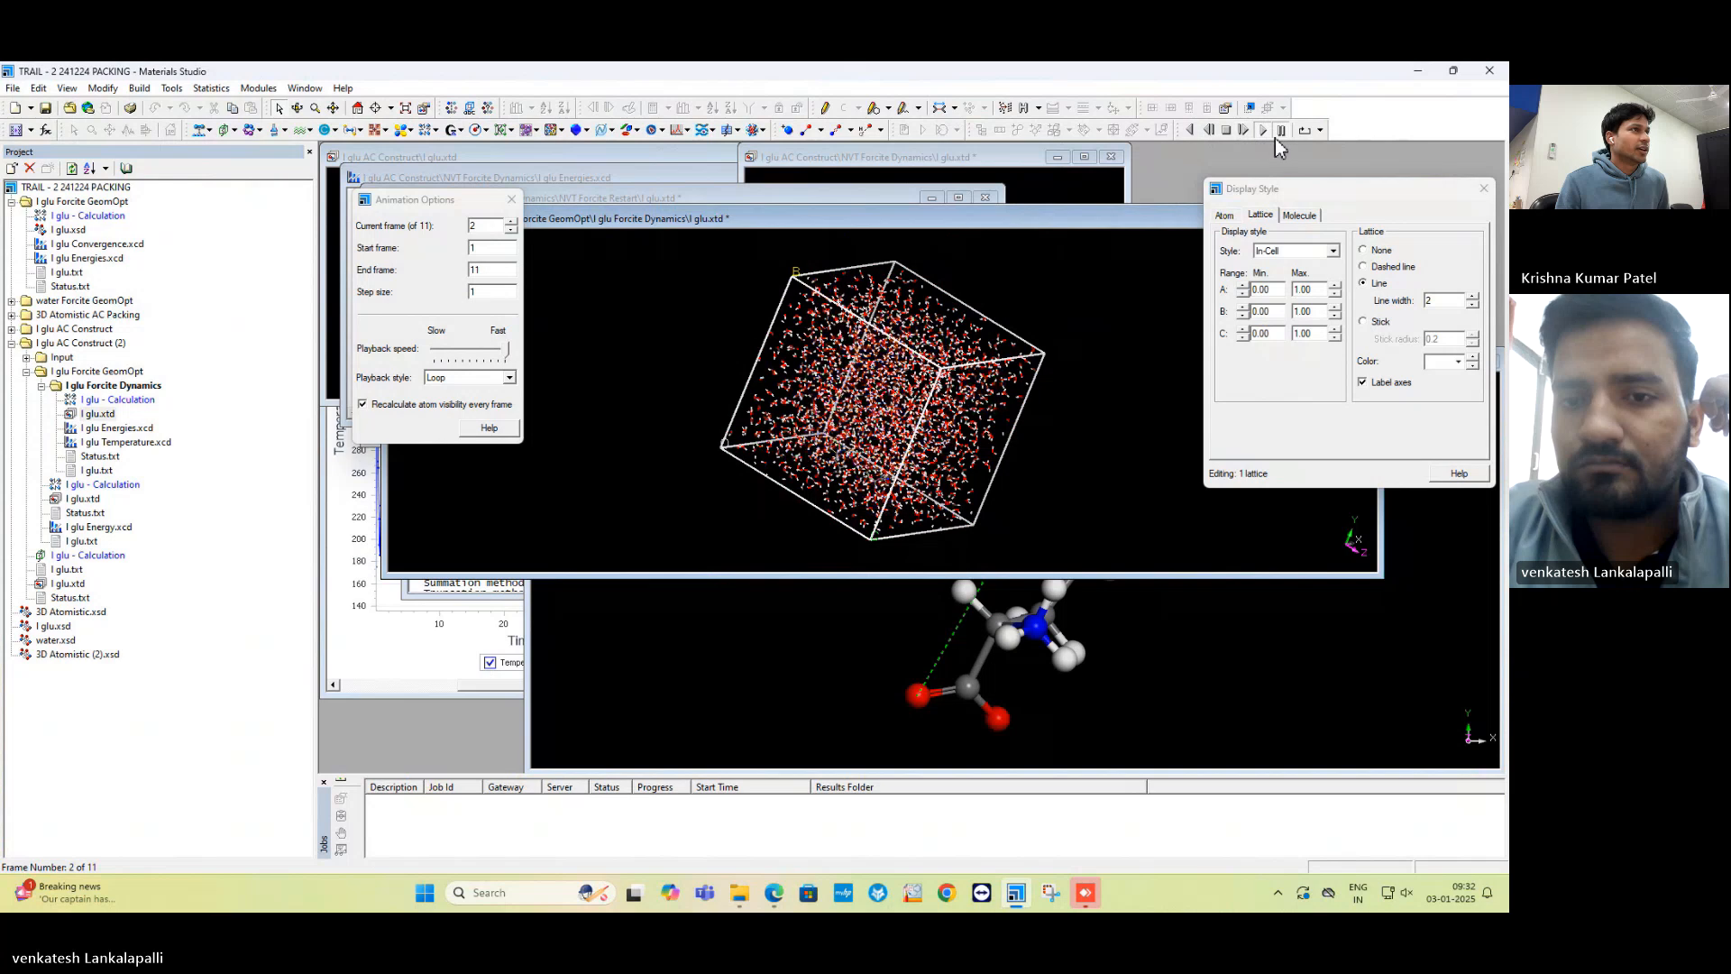
{"action": "left_click", "coordinate": [1264, 135]}
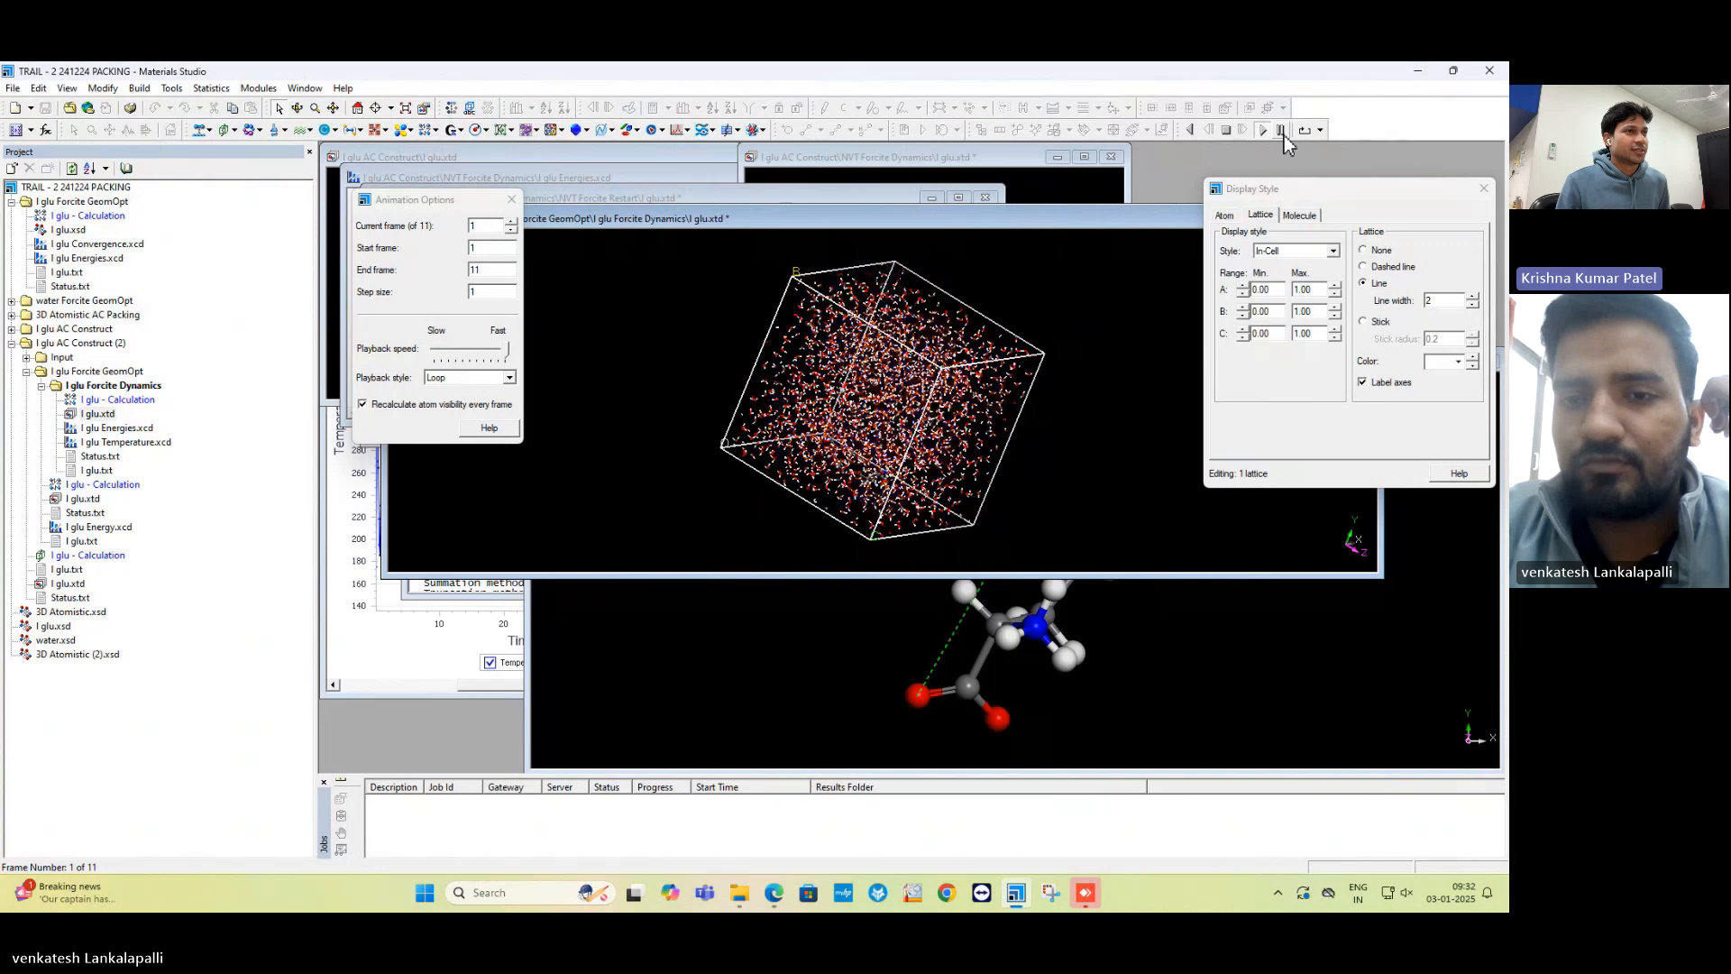
{"action": "left_click", "coordinate": [1285, 133]}
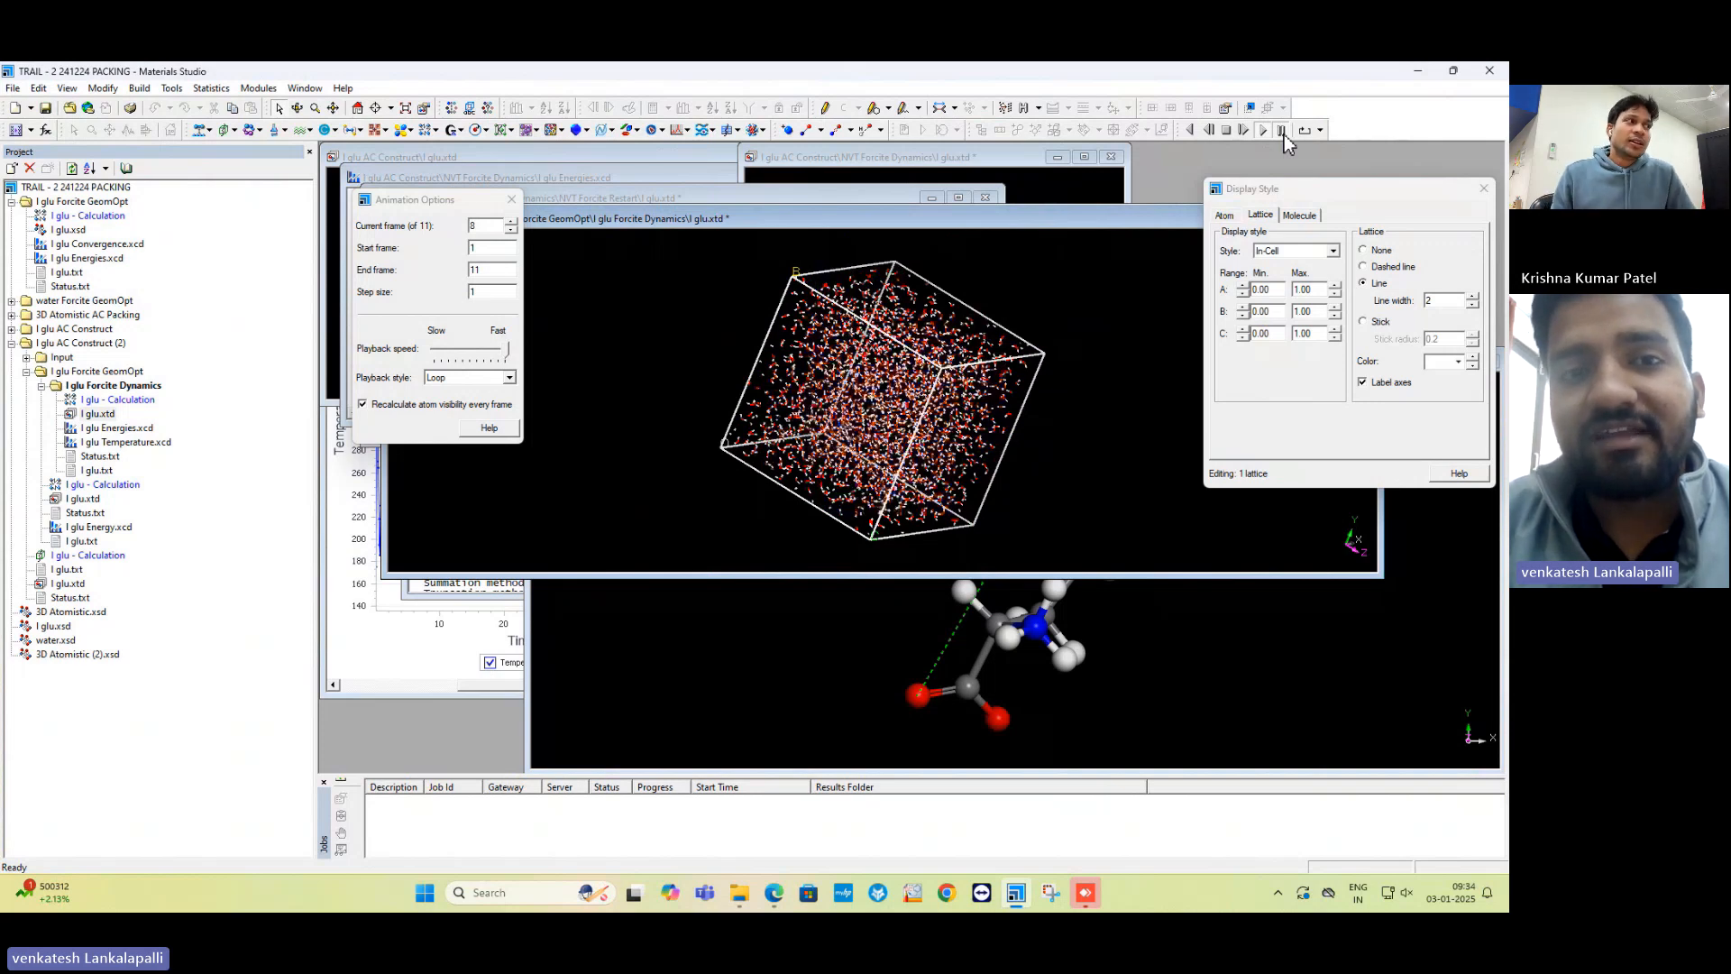
Pause the dynamics trajectory at frame 8 of 11.
{"action": "left_click", "coordinate": [1282, 132]}
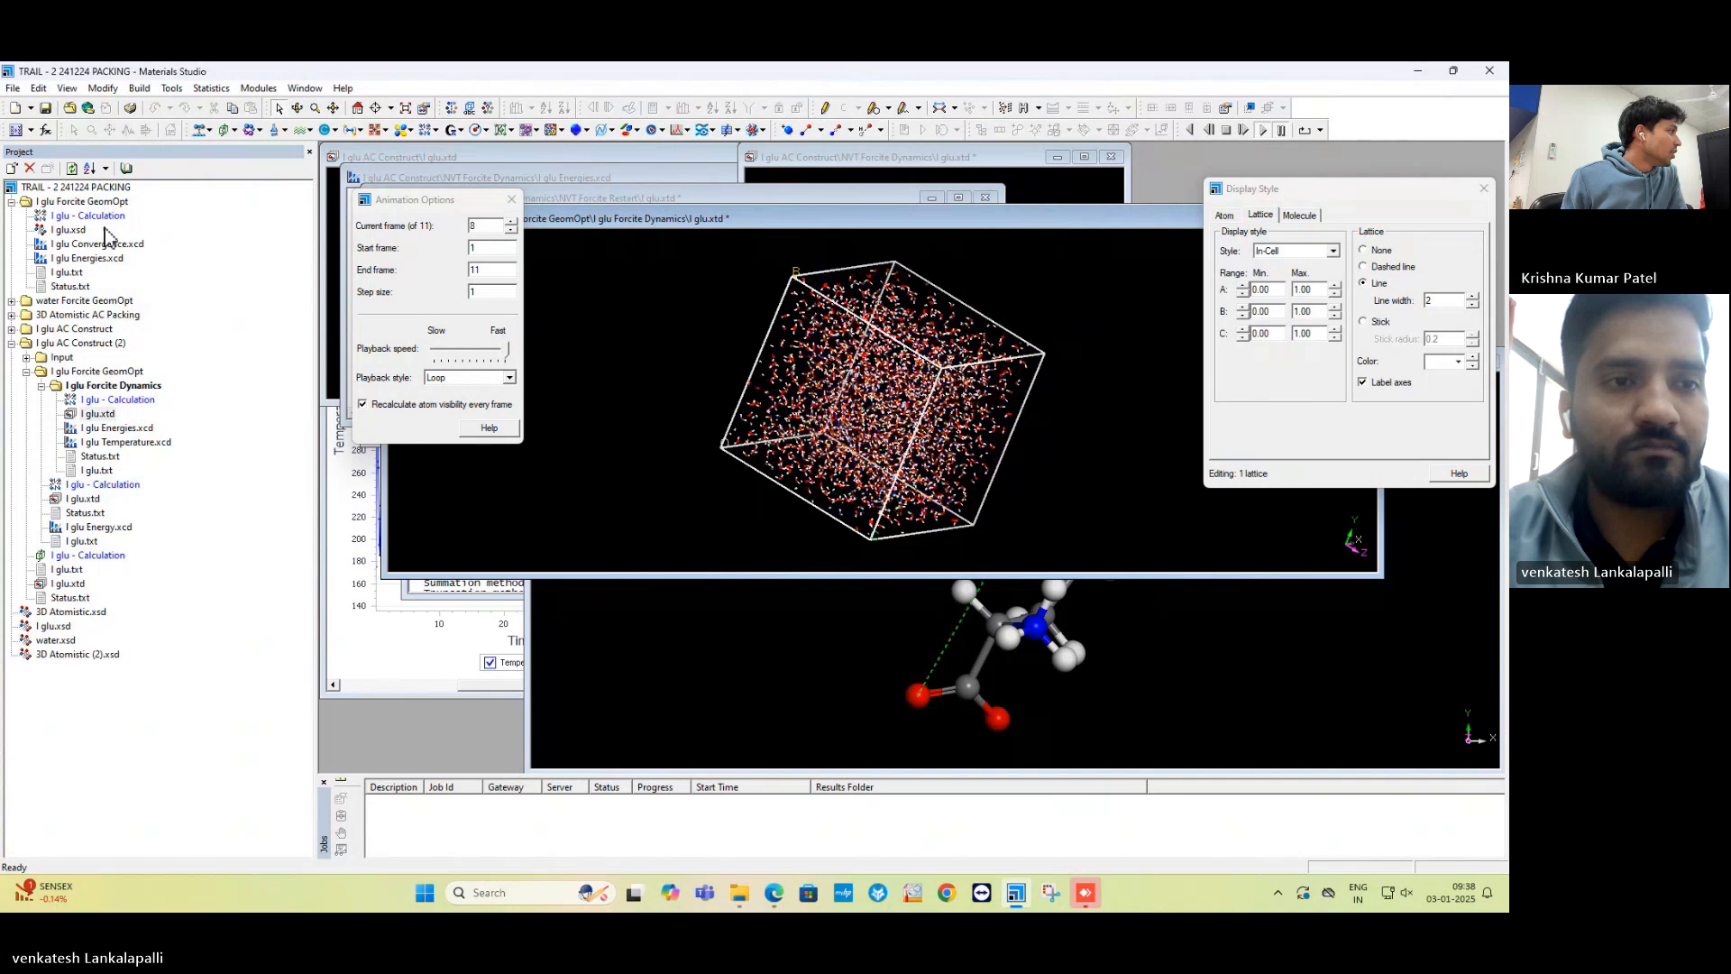
Close all documents with No to All, then dismiss the Animation Options and Display Style panels.
{"action": "left_click", "coordinate": [305, 88]}
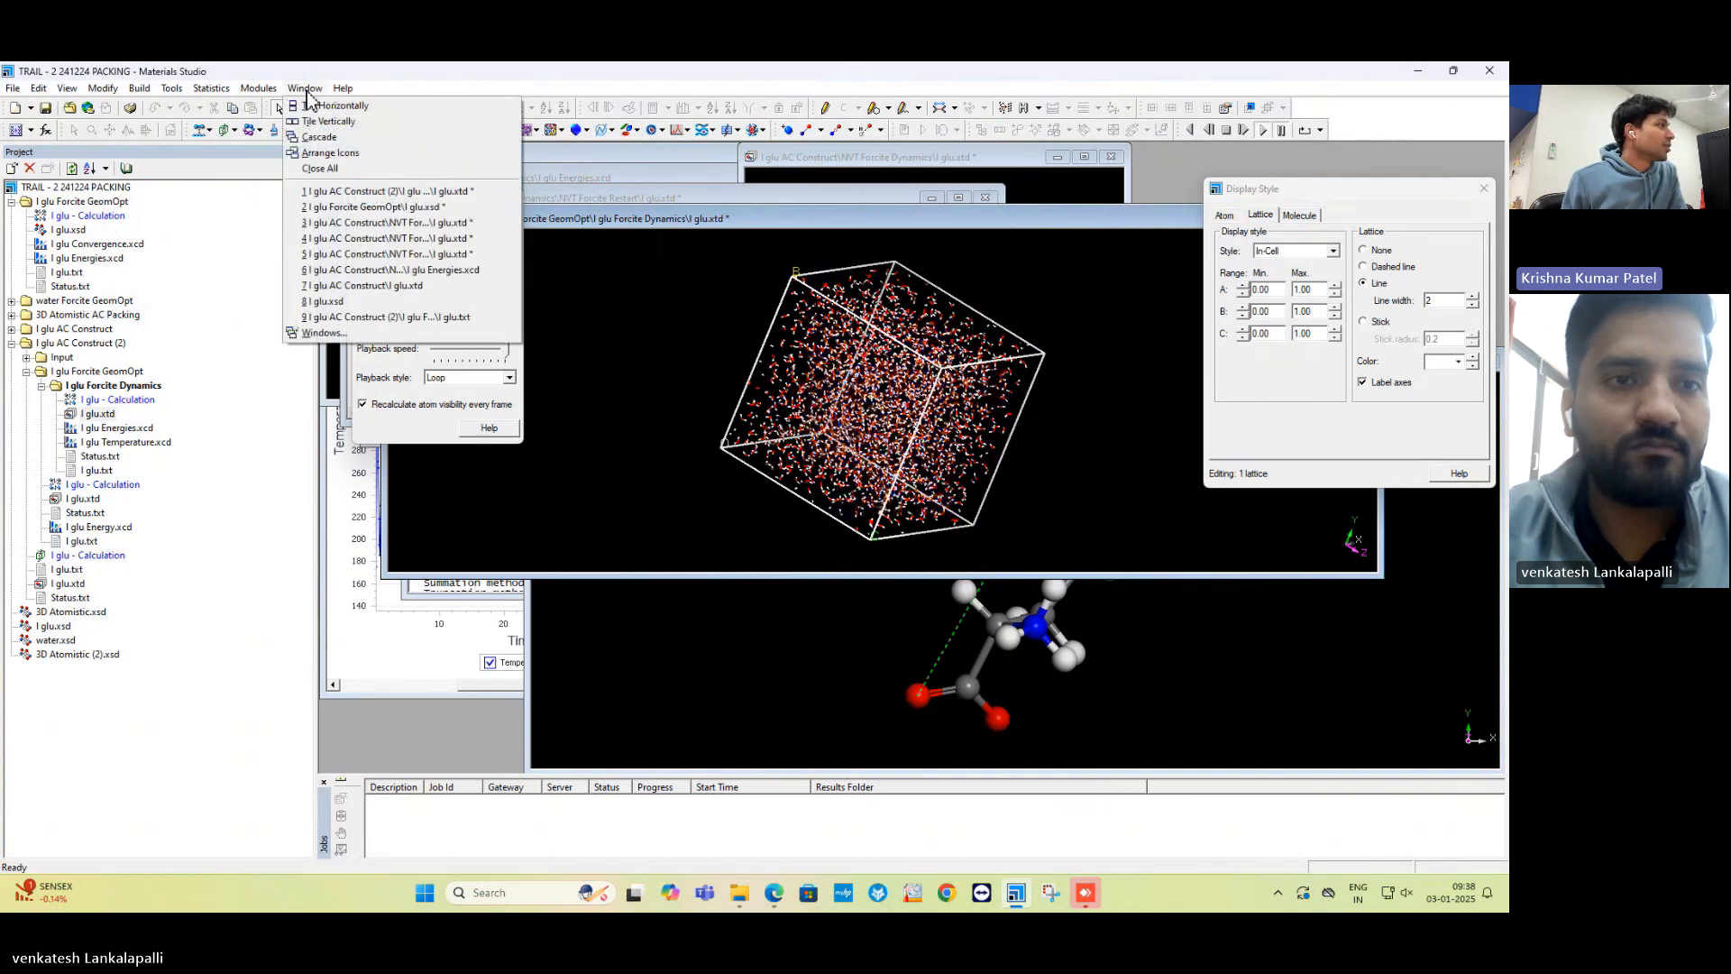
{"action": "left_click", "coordinate": [330, 169]}
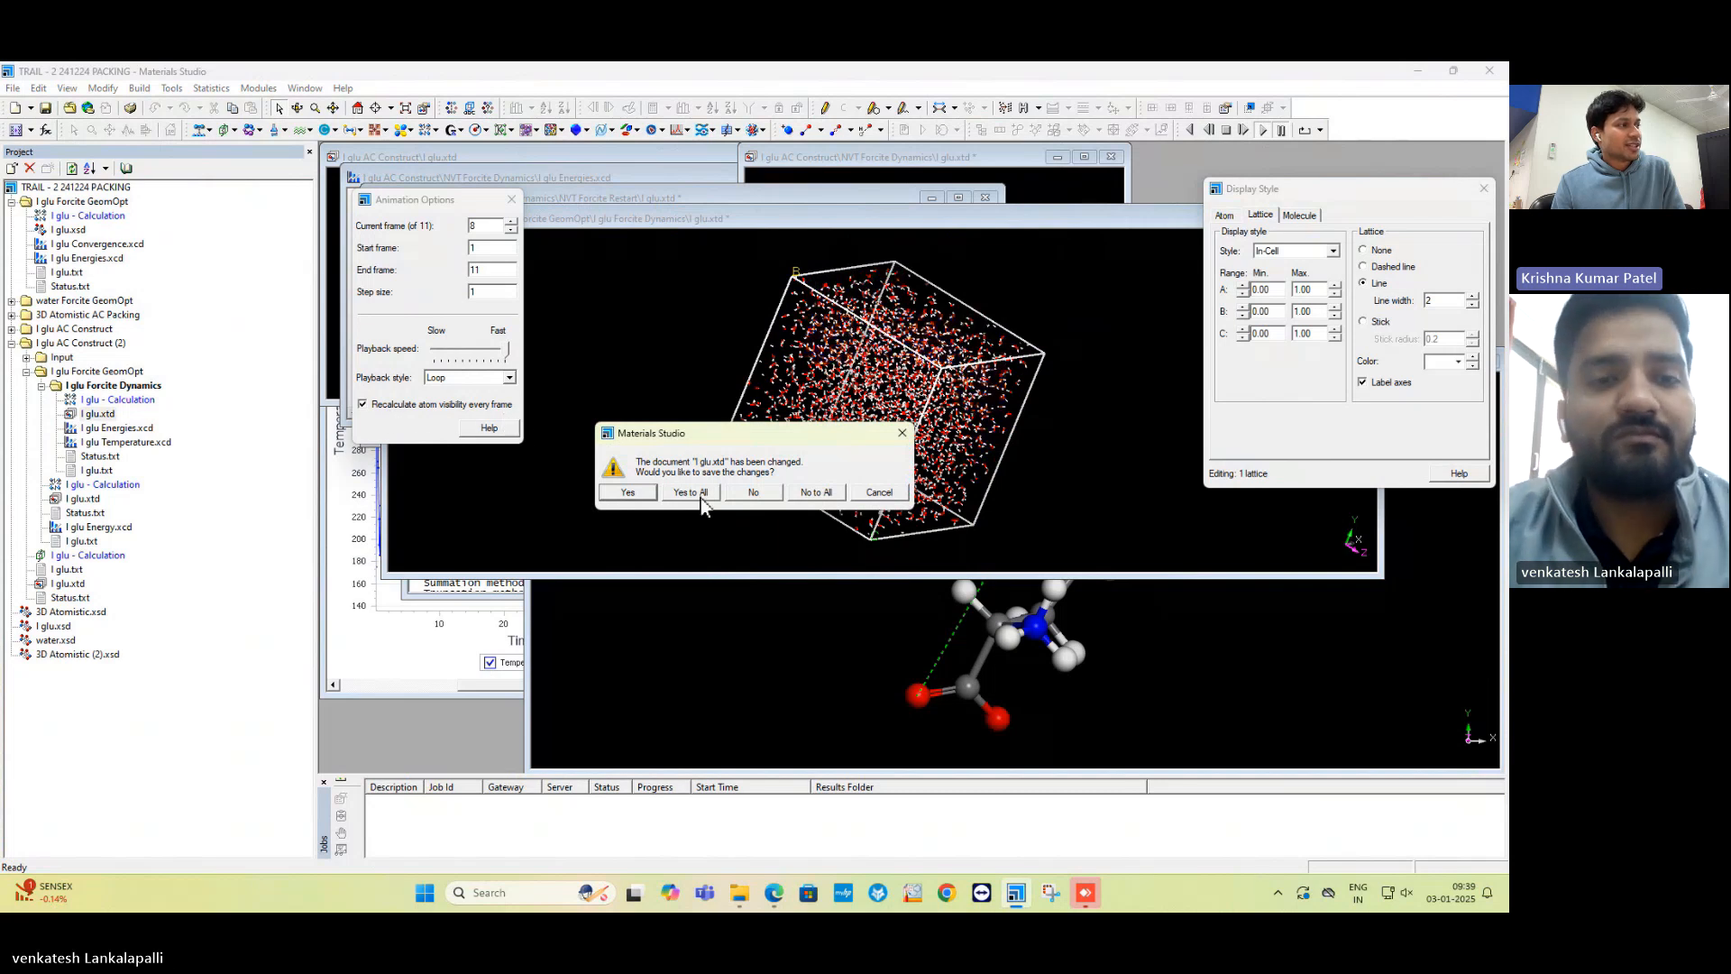
{"action": "left_click", "coordinate": [828, 496]}
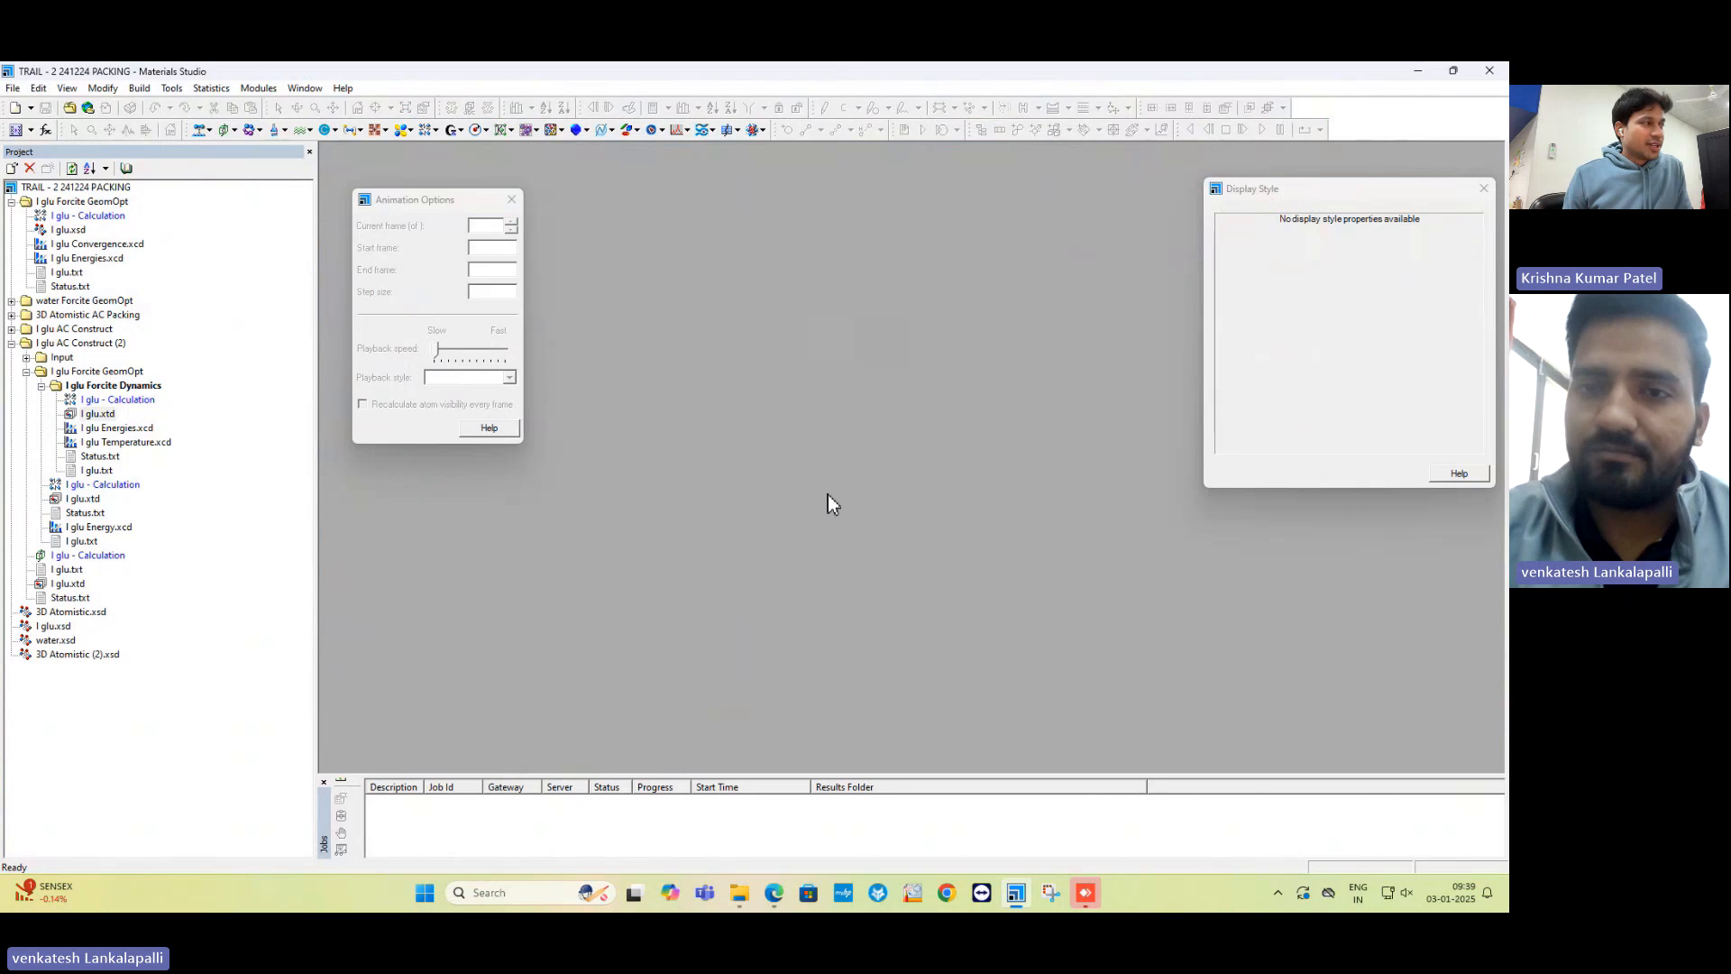
{"action": "left_click", "coordinate": [511, 202]}
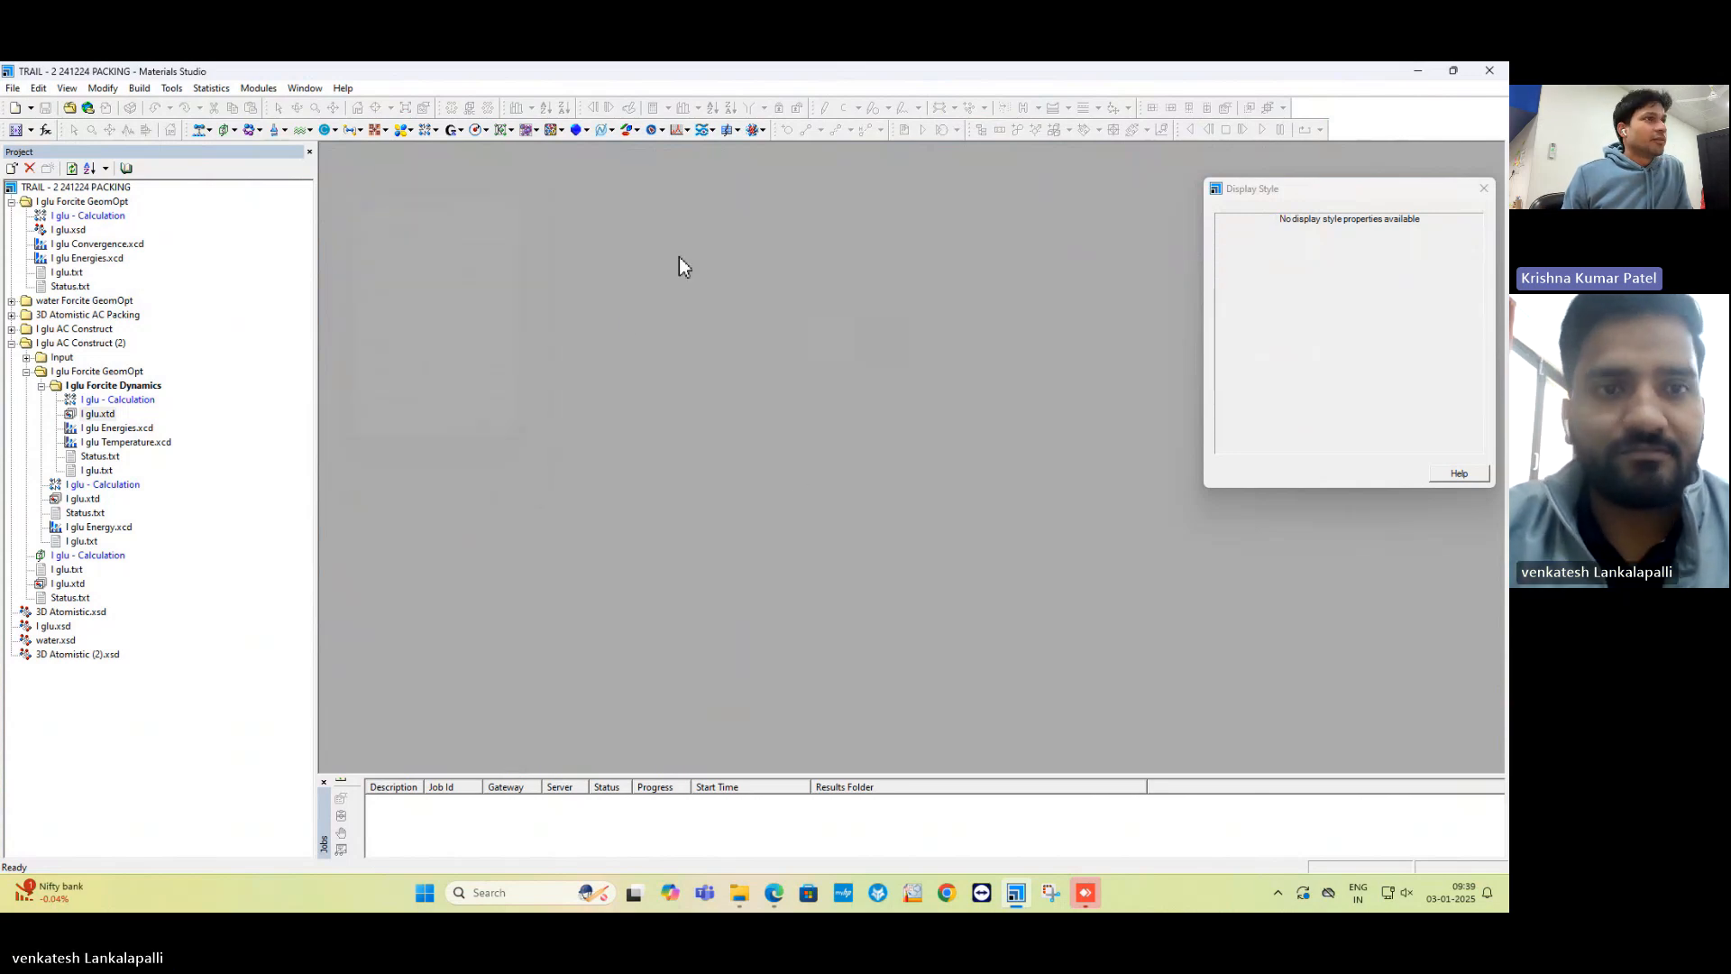
{"action": "left_click", "coordinate": [1486, 190]}
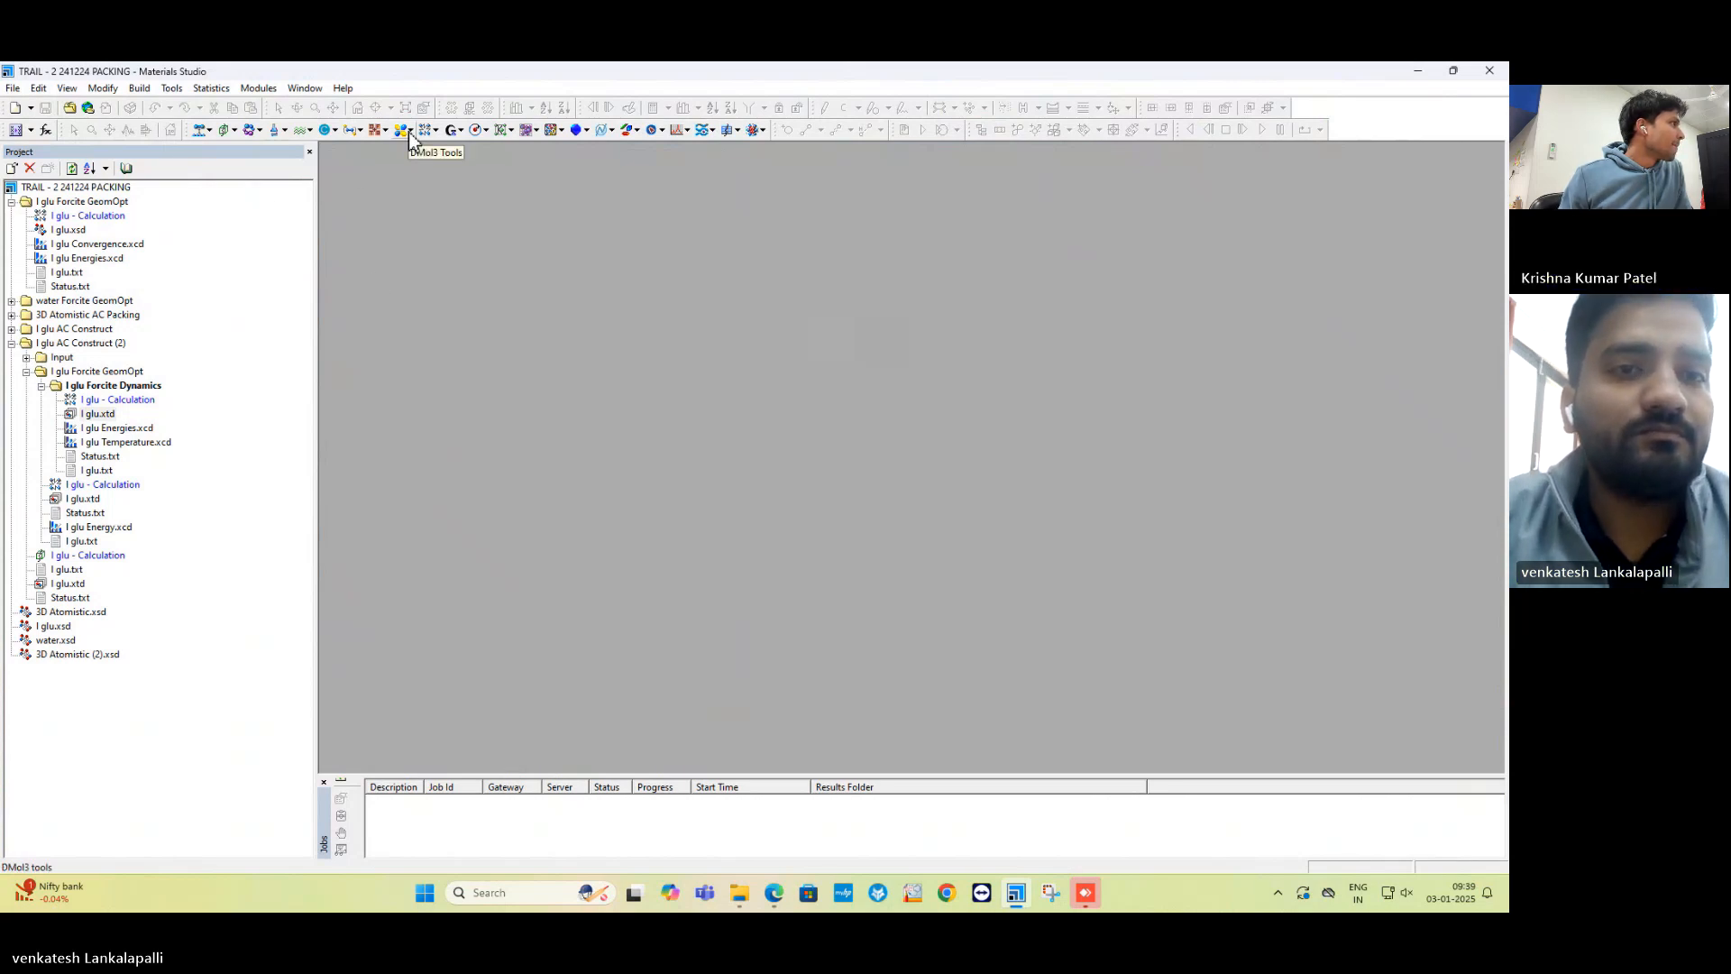
{"action": "left_click", "coordinate": [232, 132]}
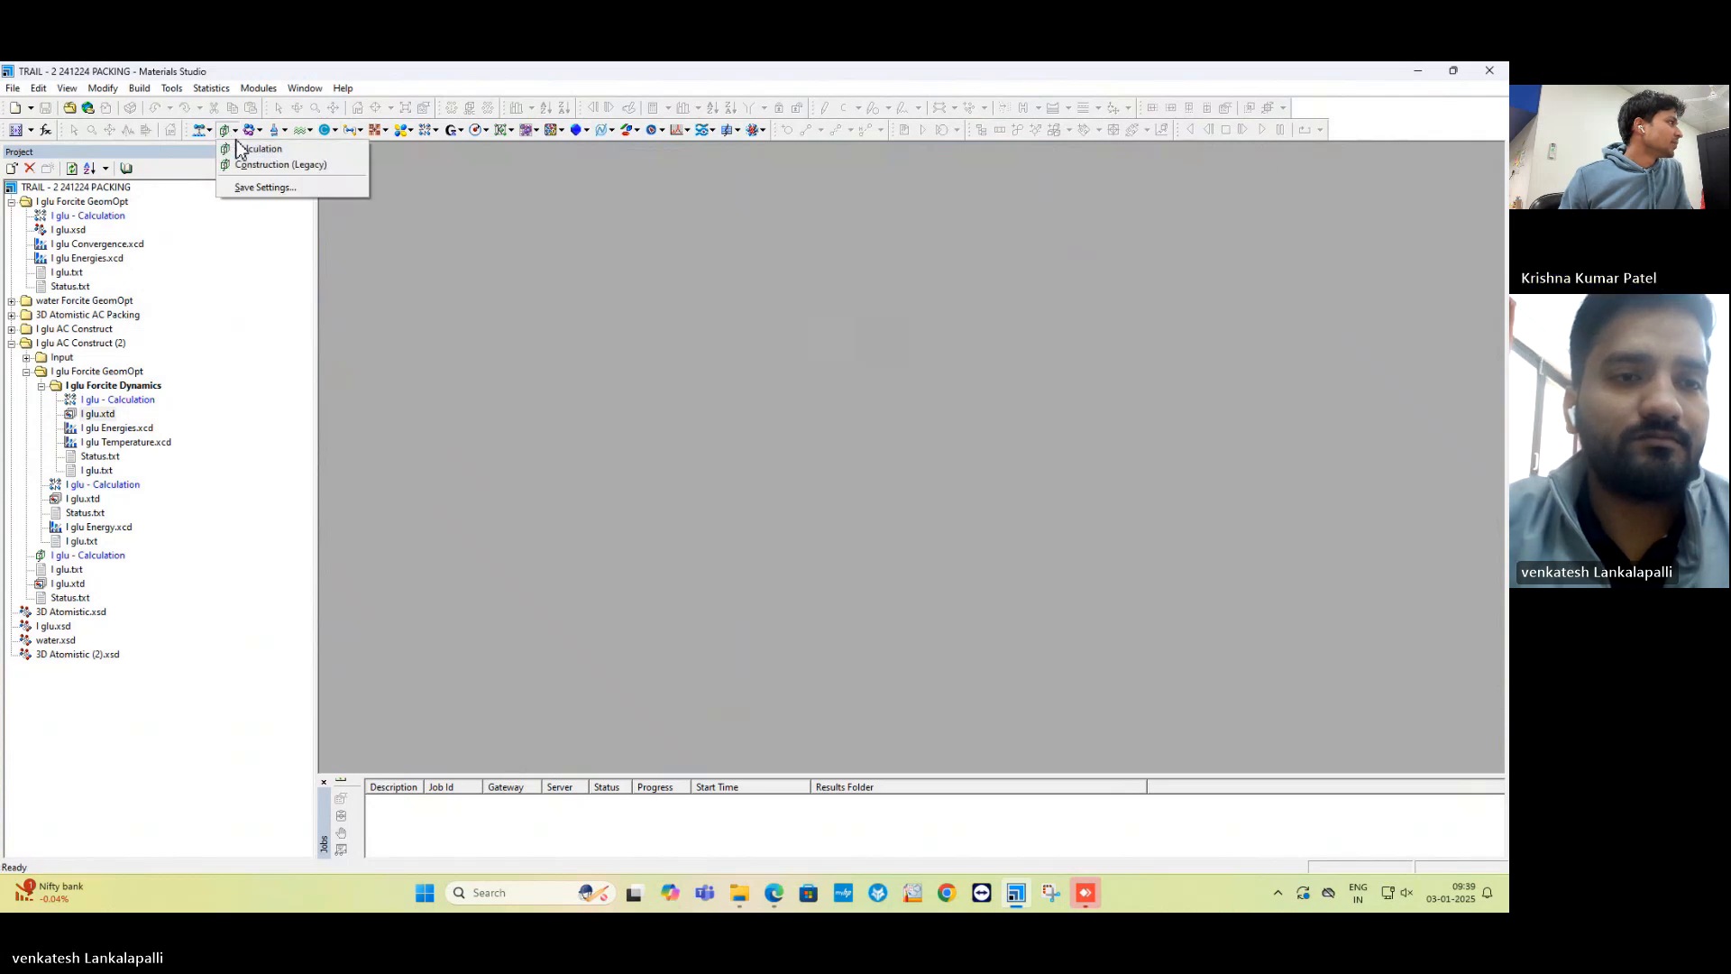
{"action": "left_click", "coordinate": [249, 155]}
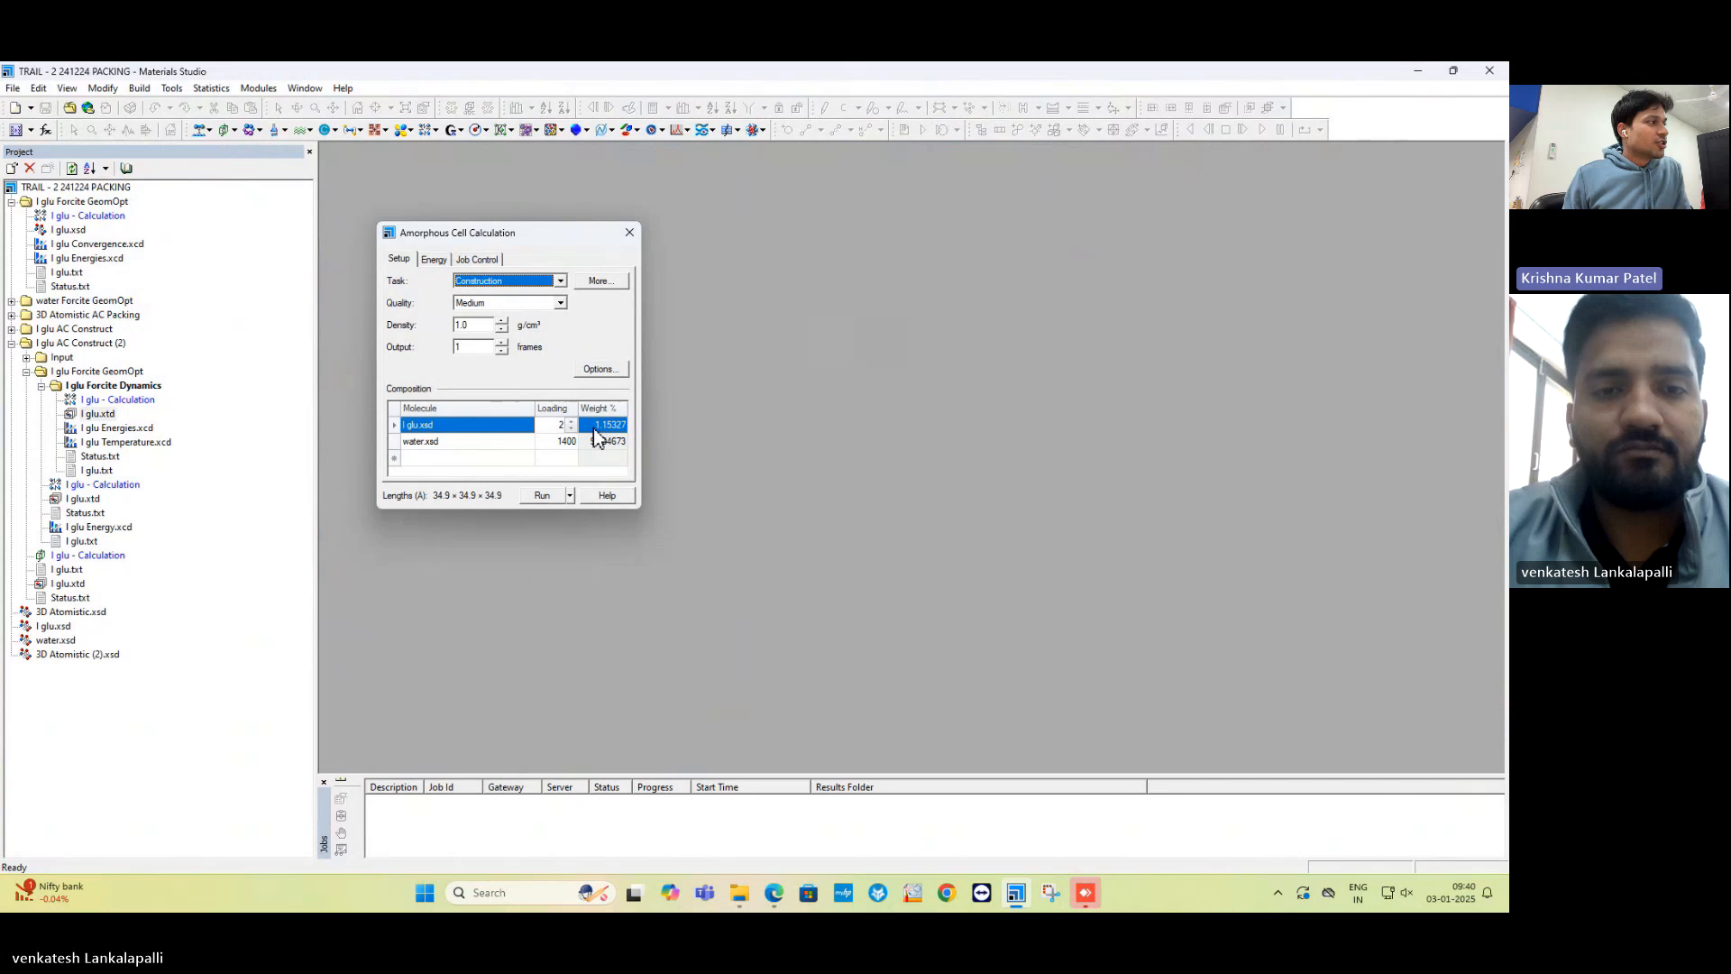
{"action": "left_click", "coordinate": [630, 232]}
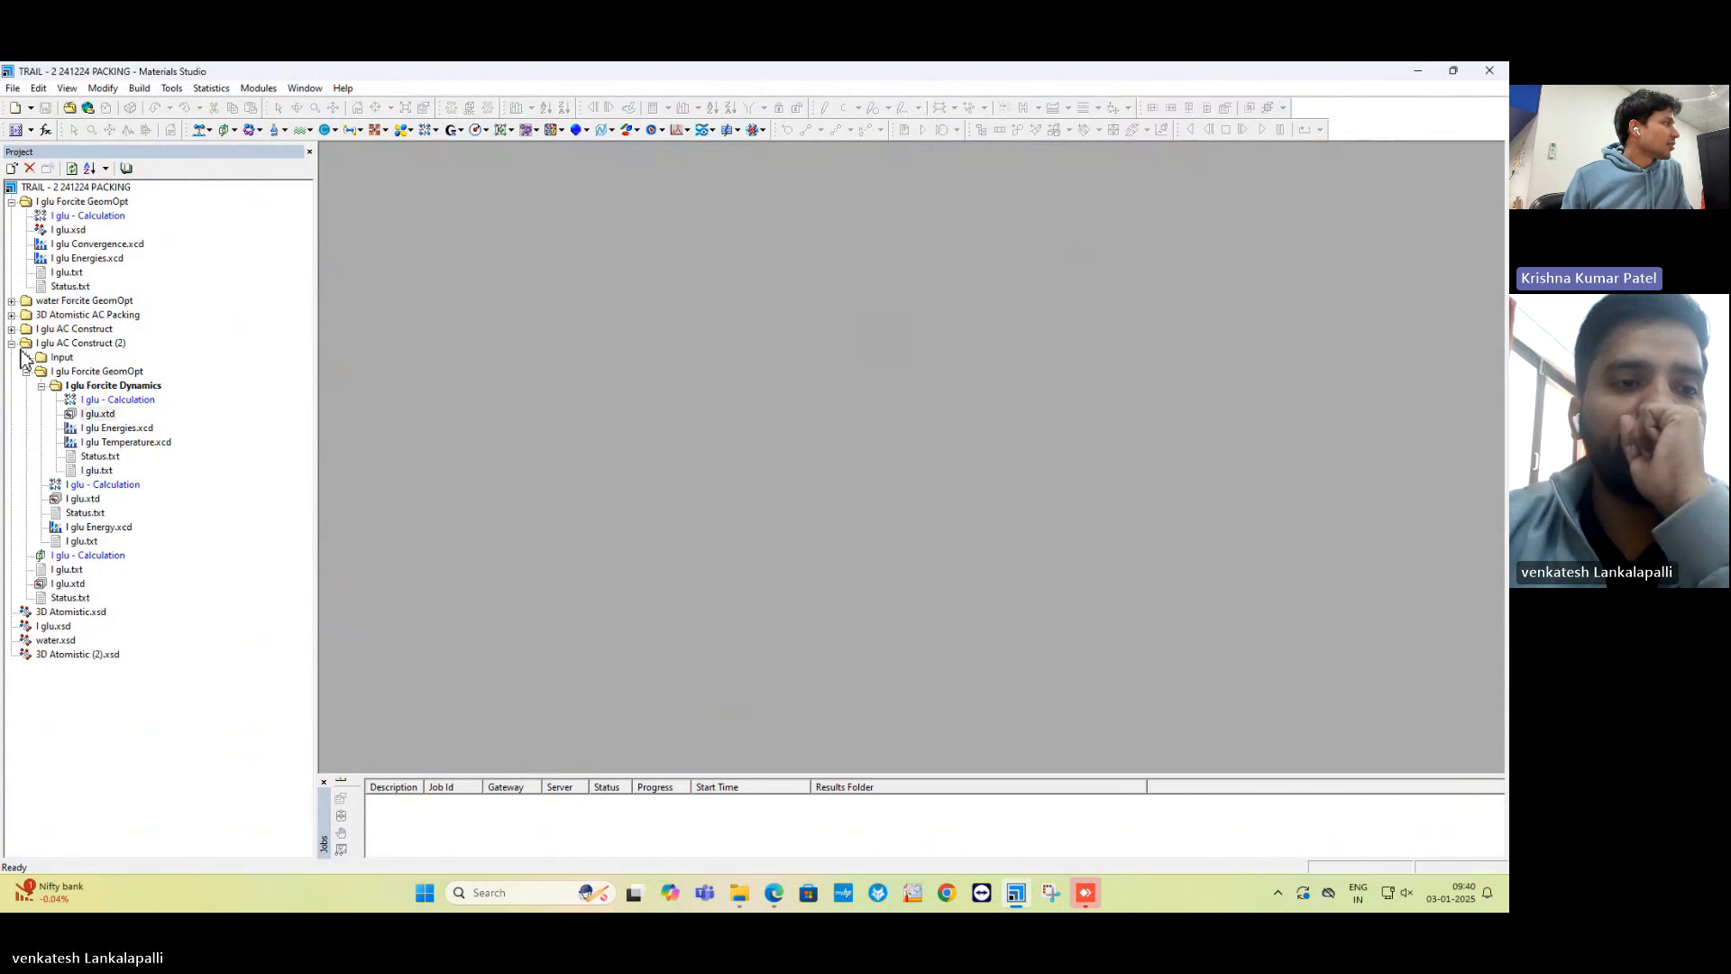
{"action": "double_click", "coordinate": [87, 218]}
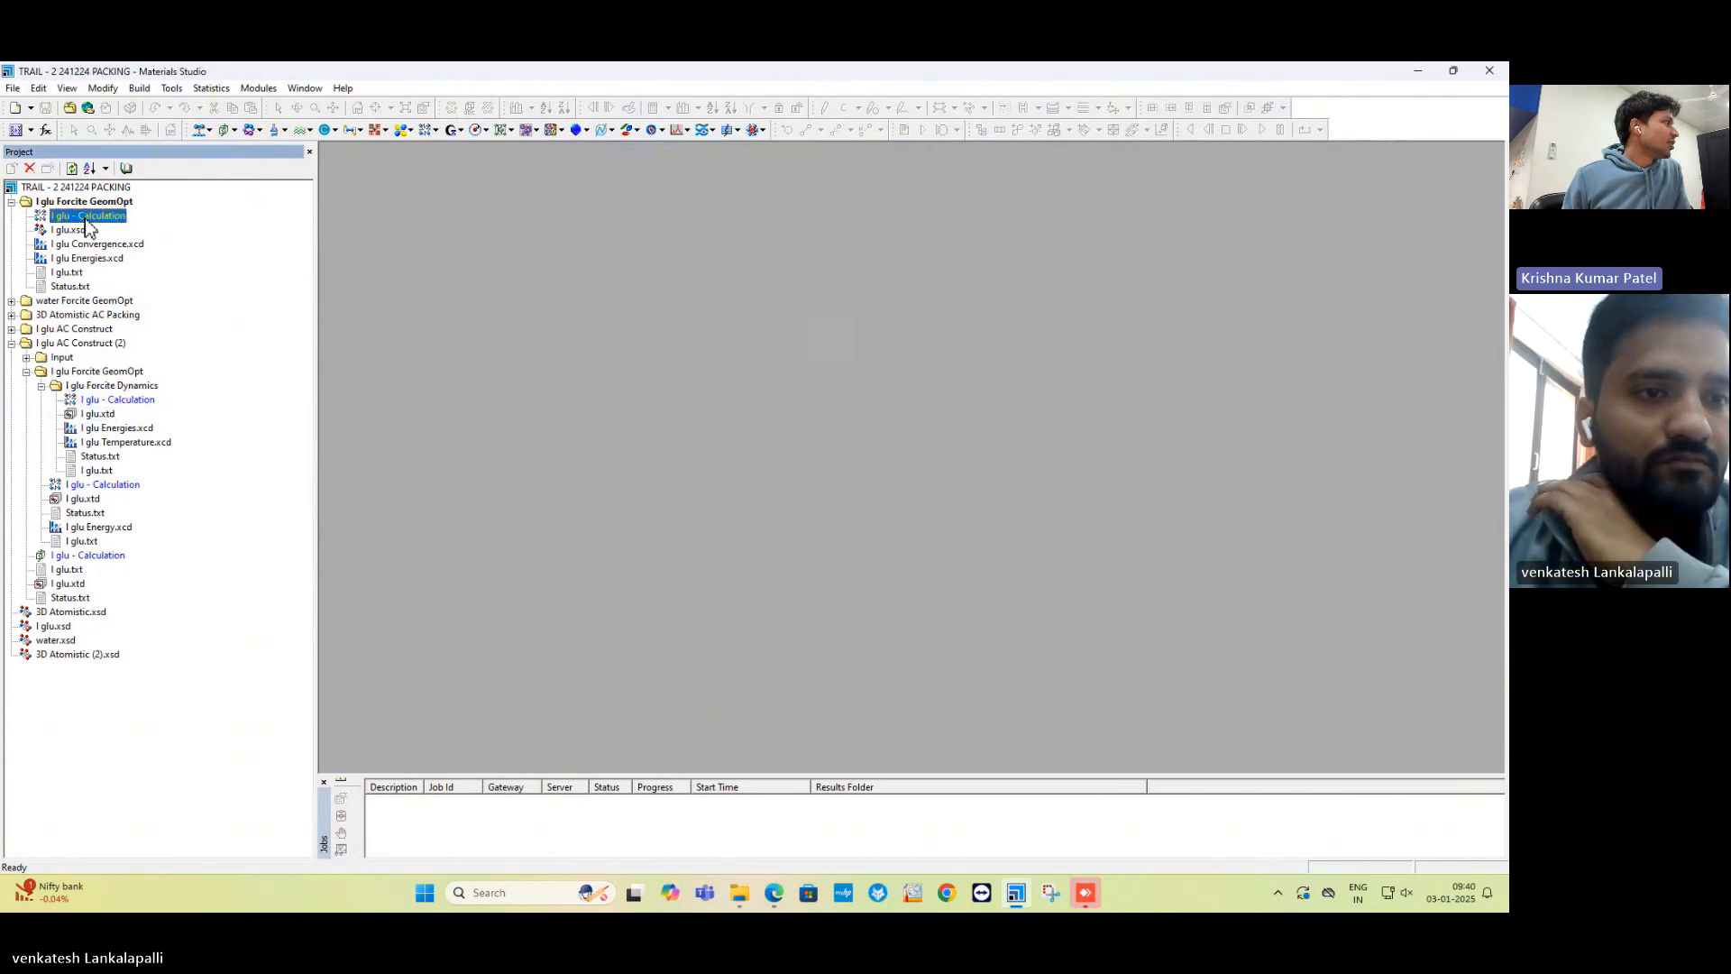
{"action": "left_click", "coordinate": [87, 218]}
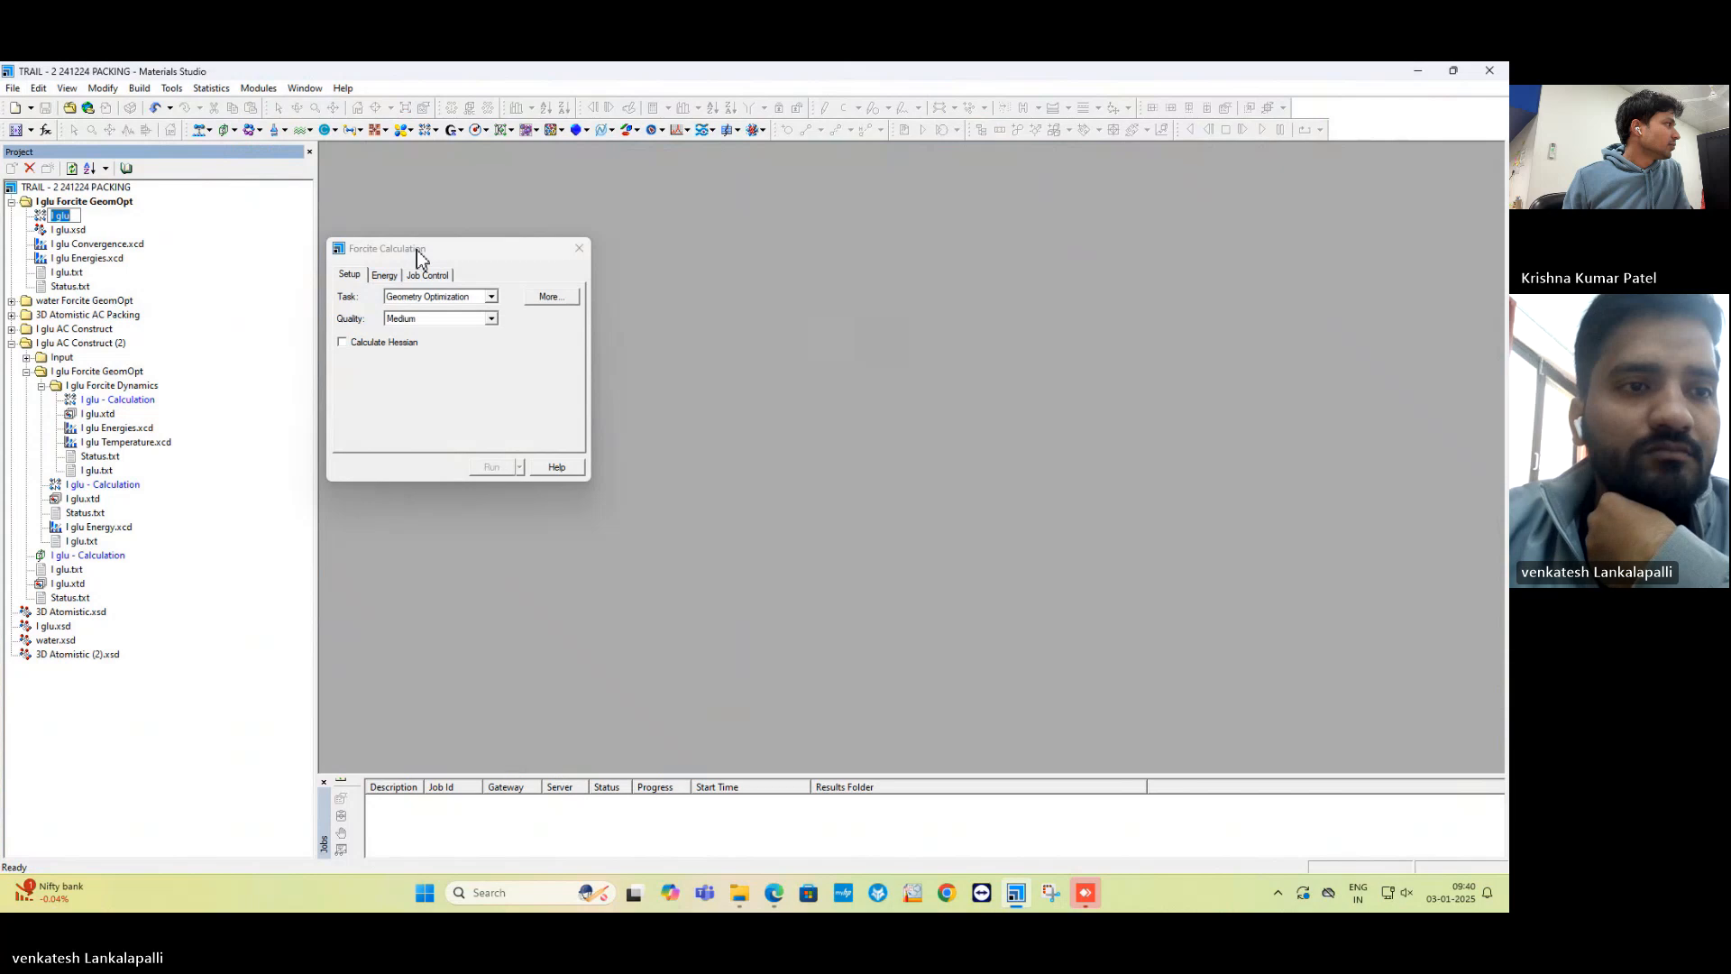
{"action": "left_click", "coordinate": [93, 230]}
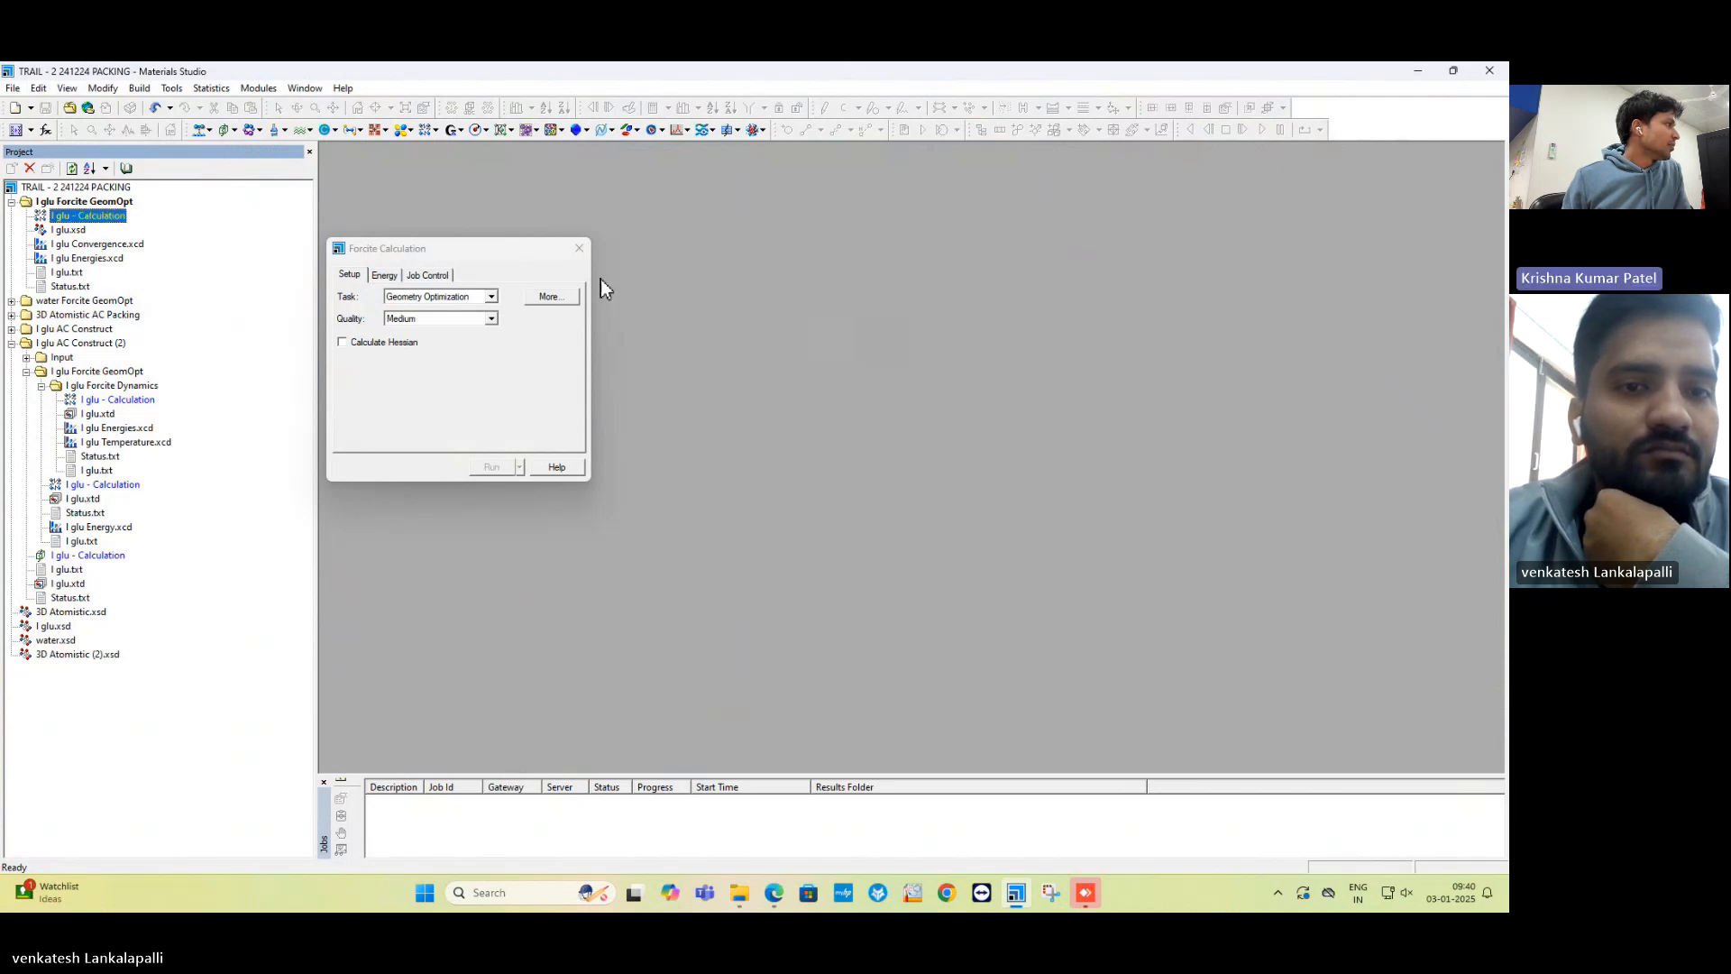
{"action": "left_click", "coordinate": [579, 250]}
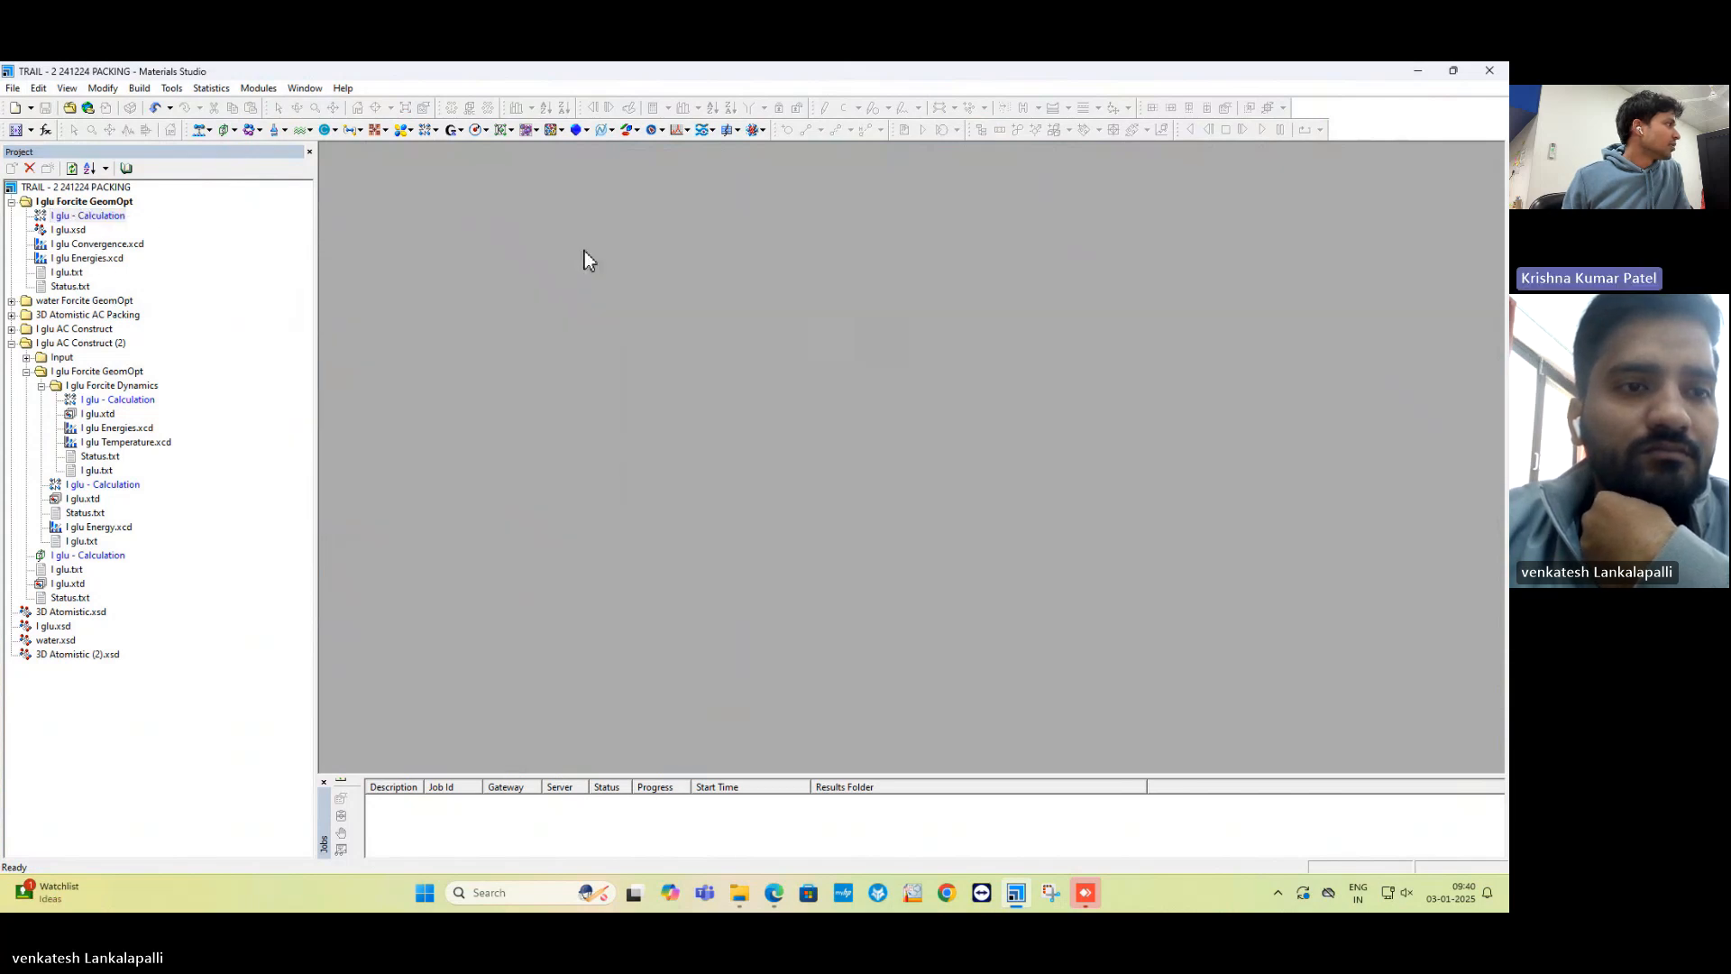
Reopen 3D Atomistic - Calculation under AC Packing and check its 0.8 g/cm³ density.
{"action": "left_click", "coordinate": [12, 314]}
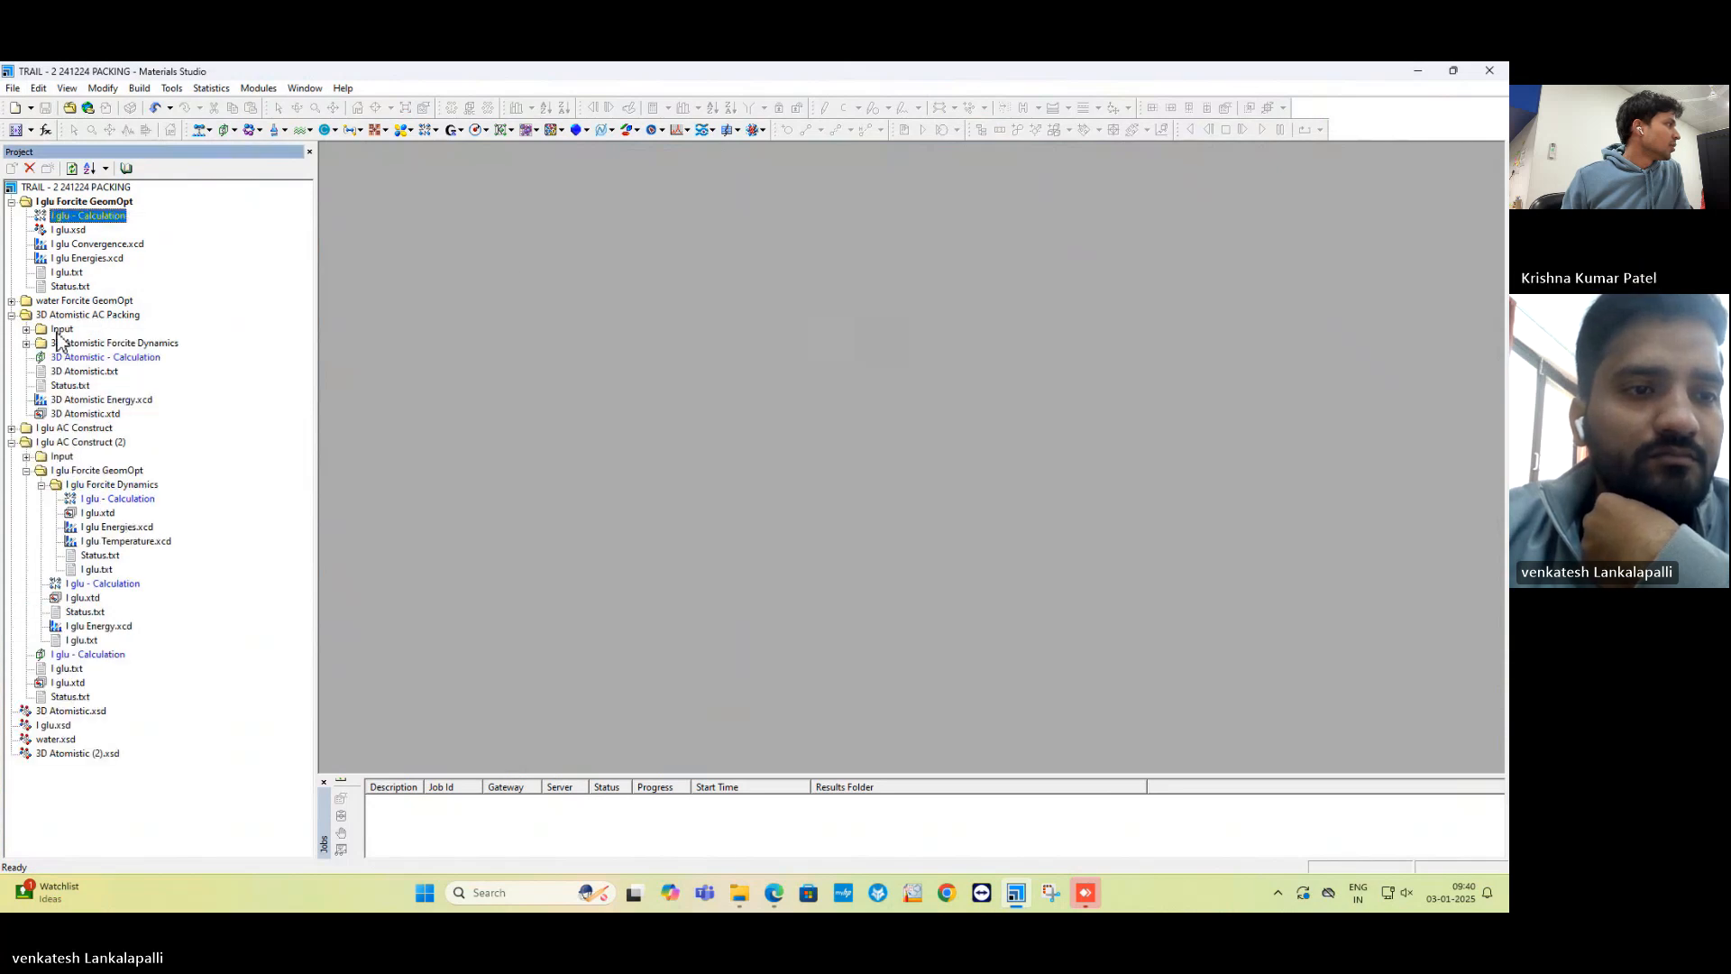
{"action": "double_click", "coordinate": [99, 358]}
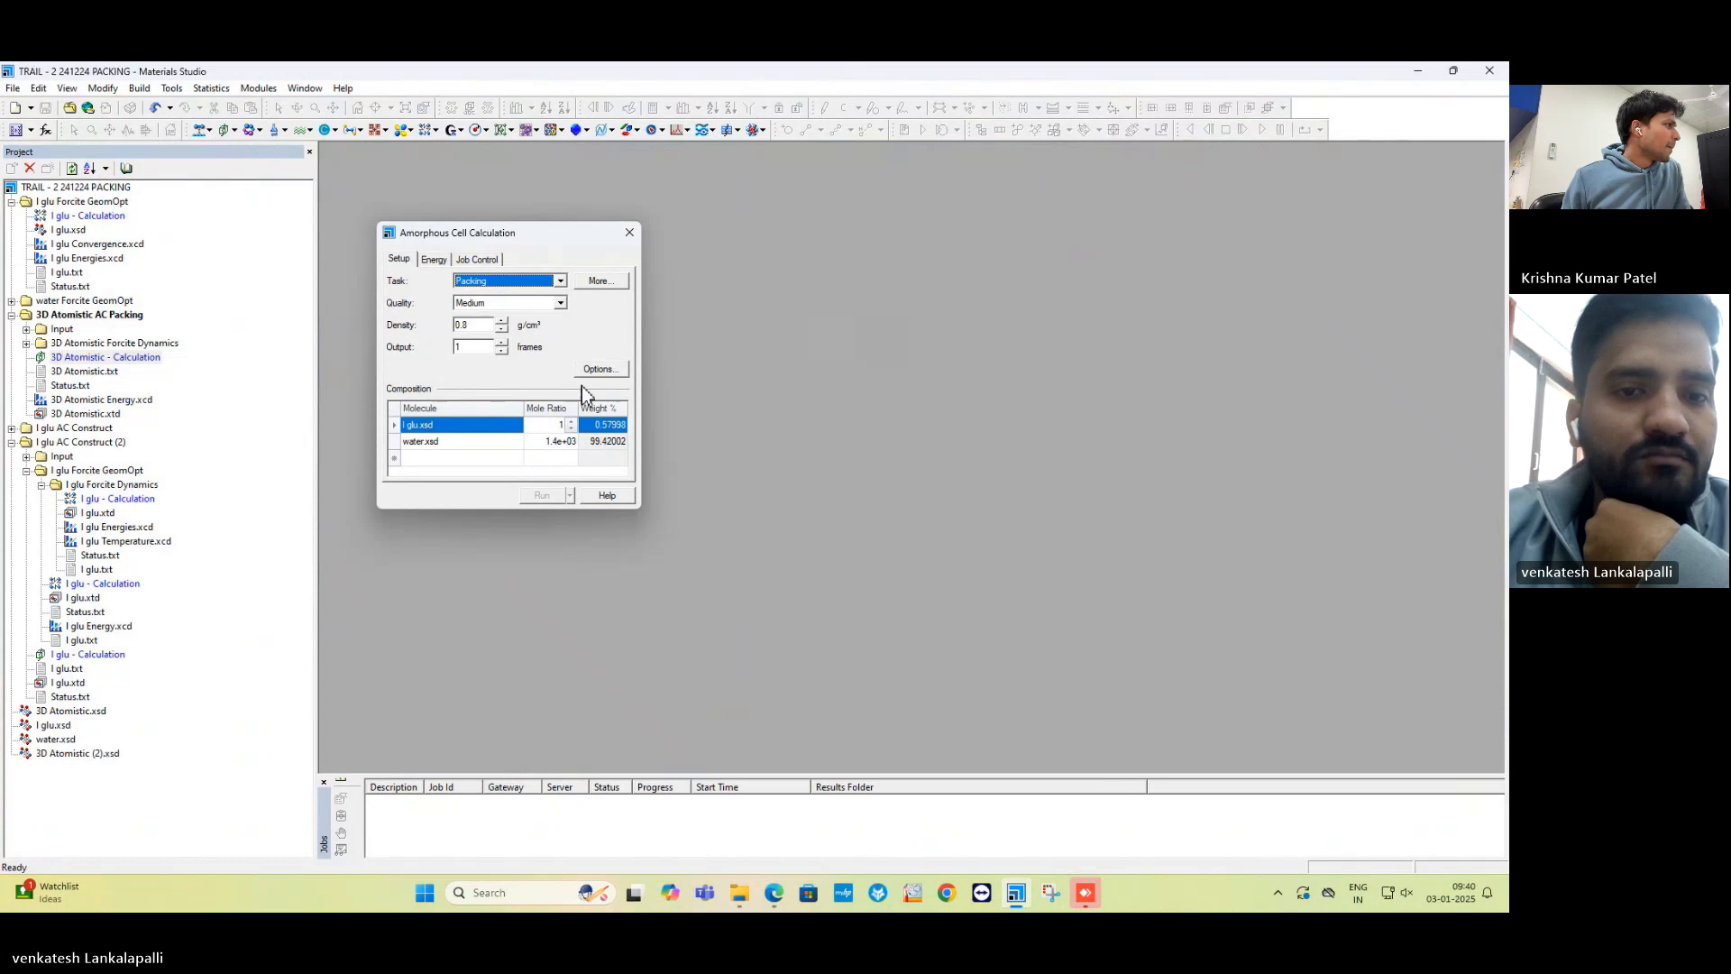
{"action": "left_click", "coordinate": [479, 325]}
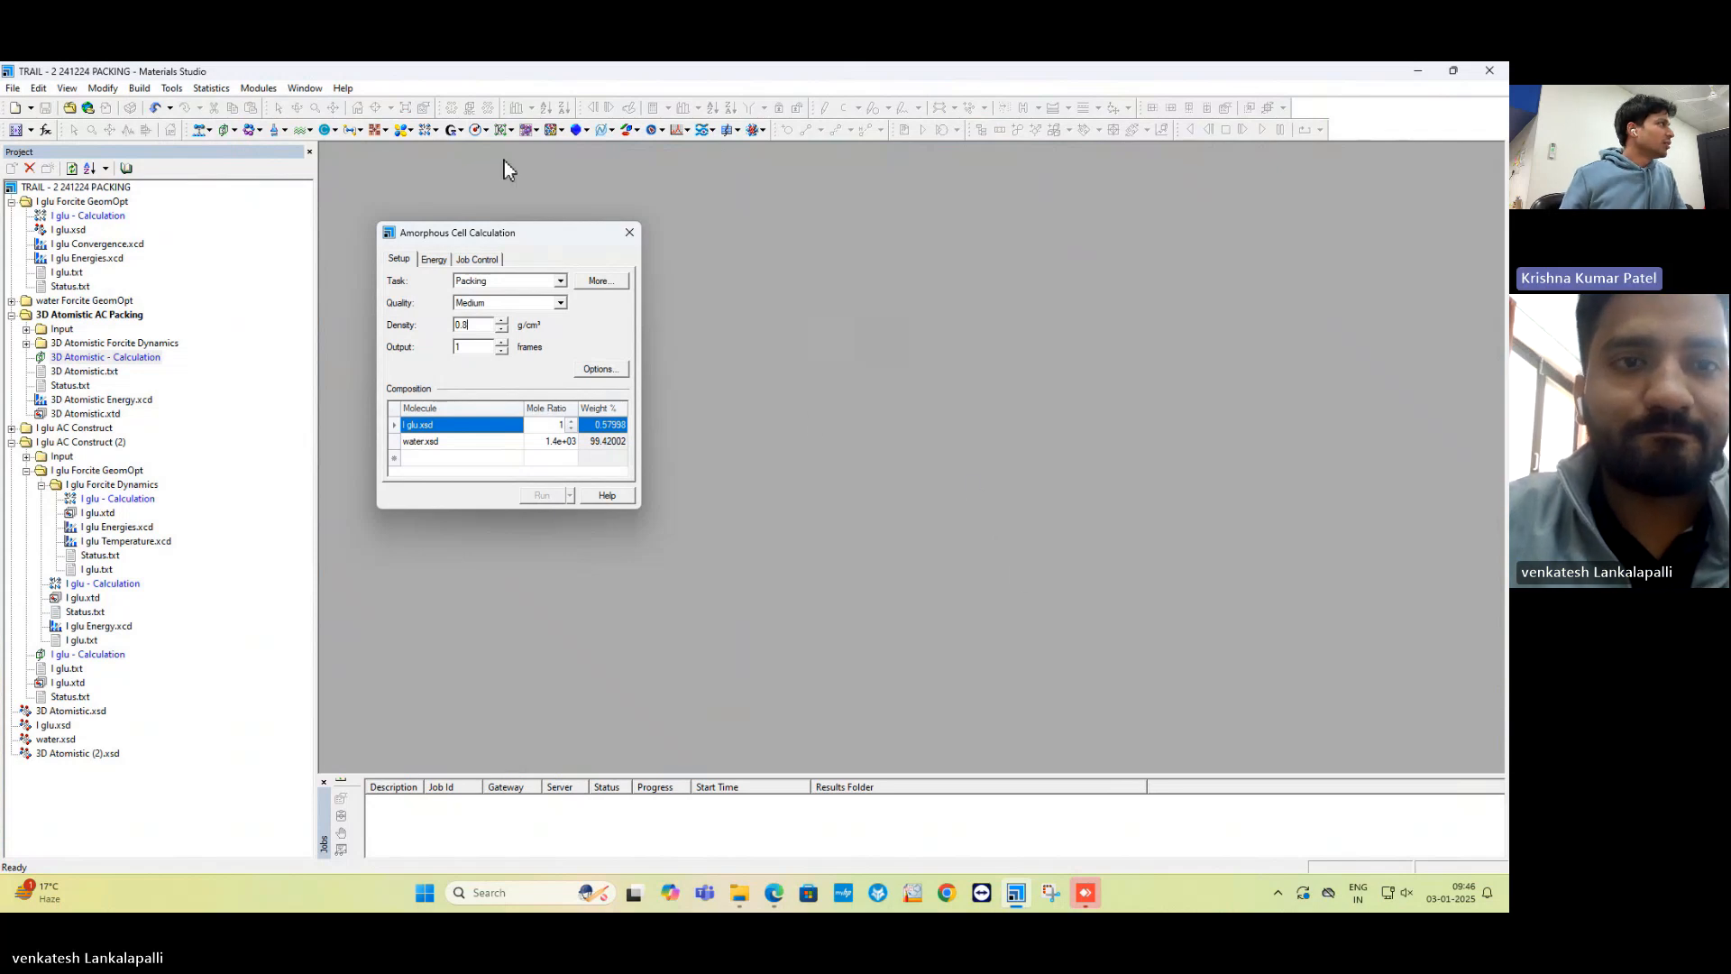
{"action": "left_click", "coordinate": [13, 88]}
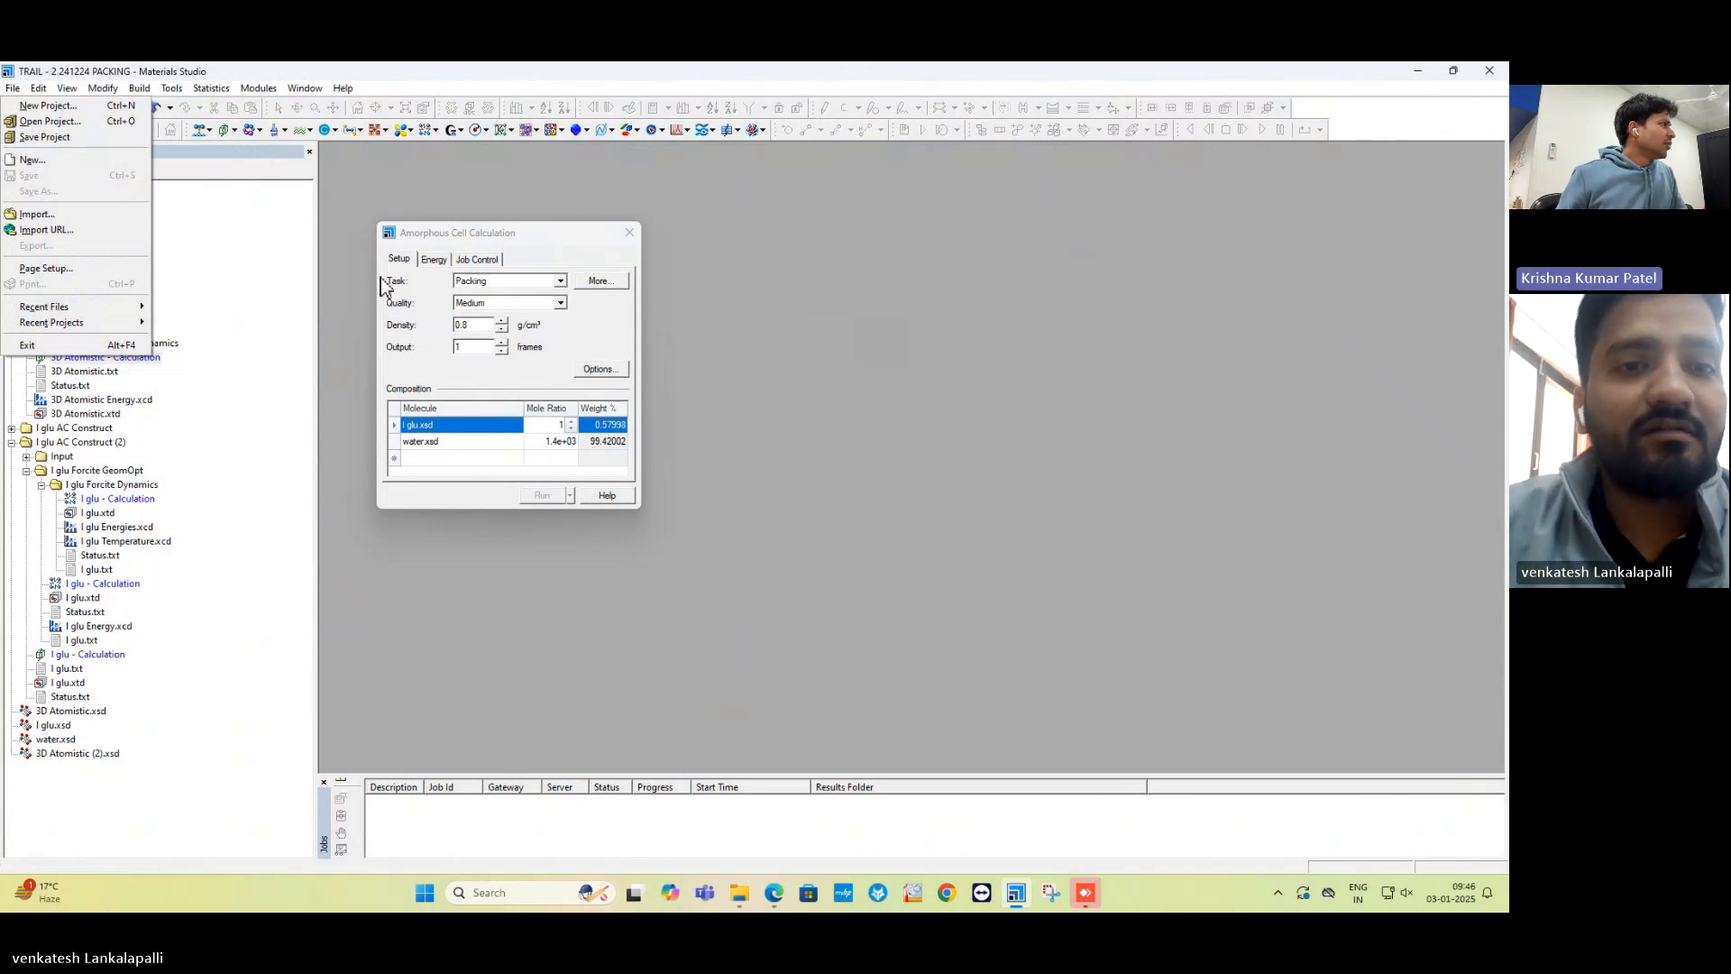
Collapse the I glu AC Construct (2), 3D Atomistic AC Packing and I glu Forcite GeomOpt folders.
{"action": "left_click", "coordinate": [341, 220]}
{"action": "left_click", "coordinate": [12, 442]}
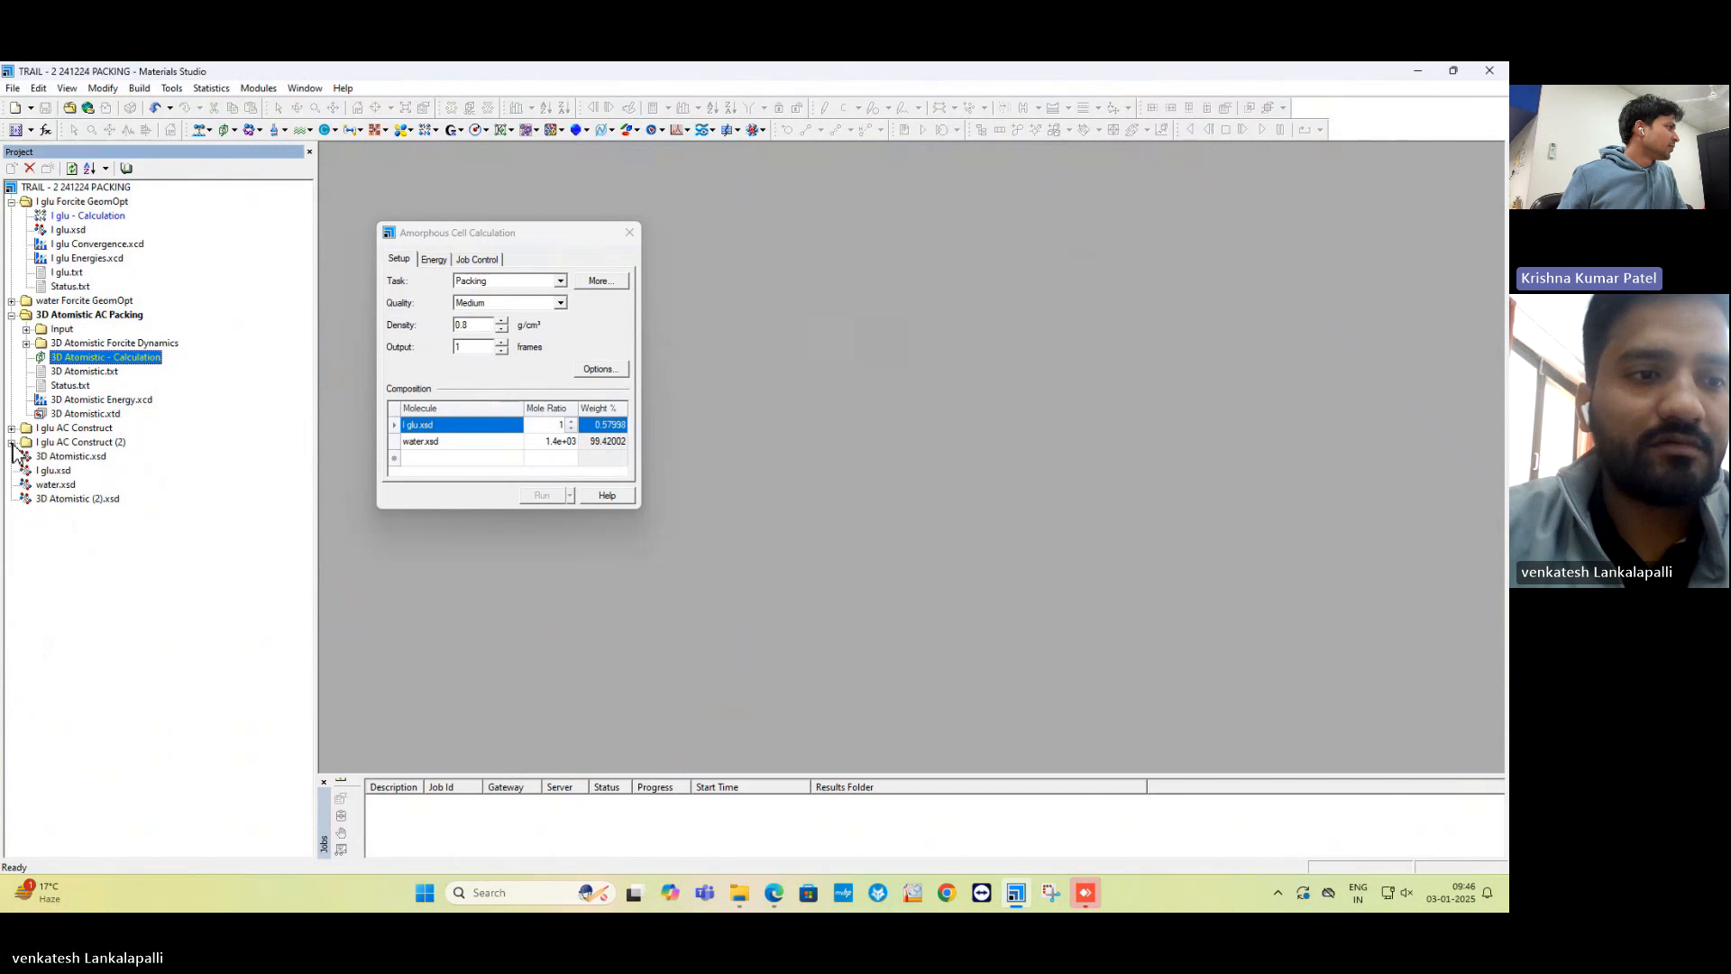
{"action": "left_click", "coordinate": [11, 315]}
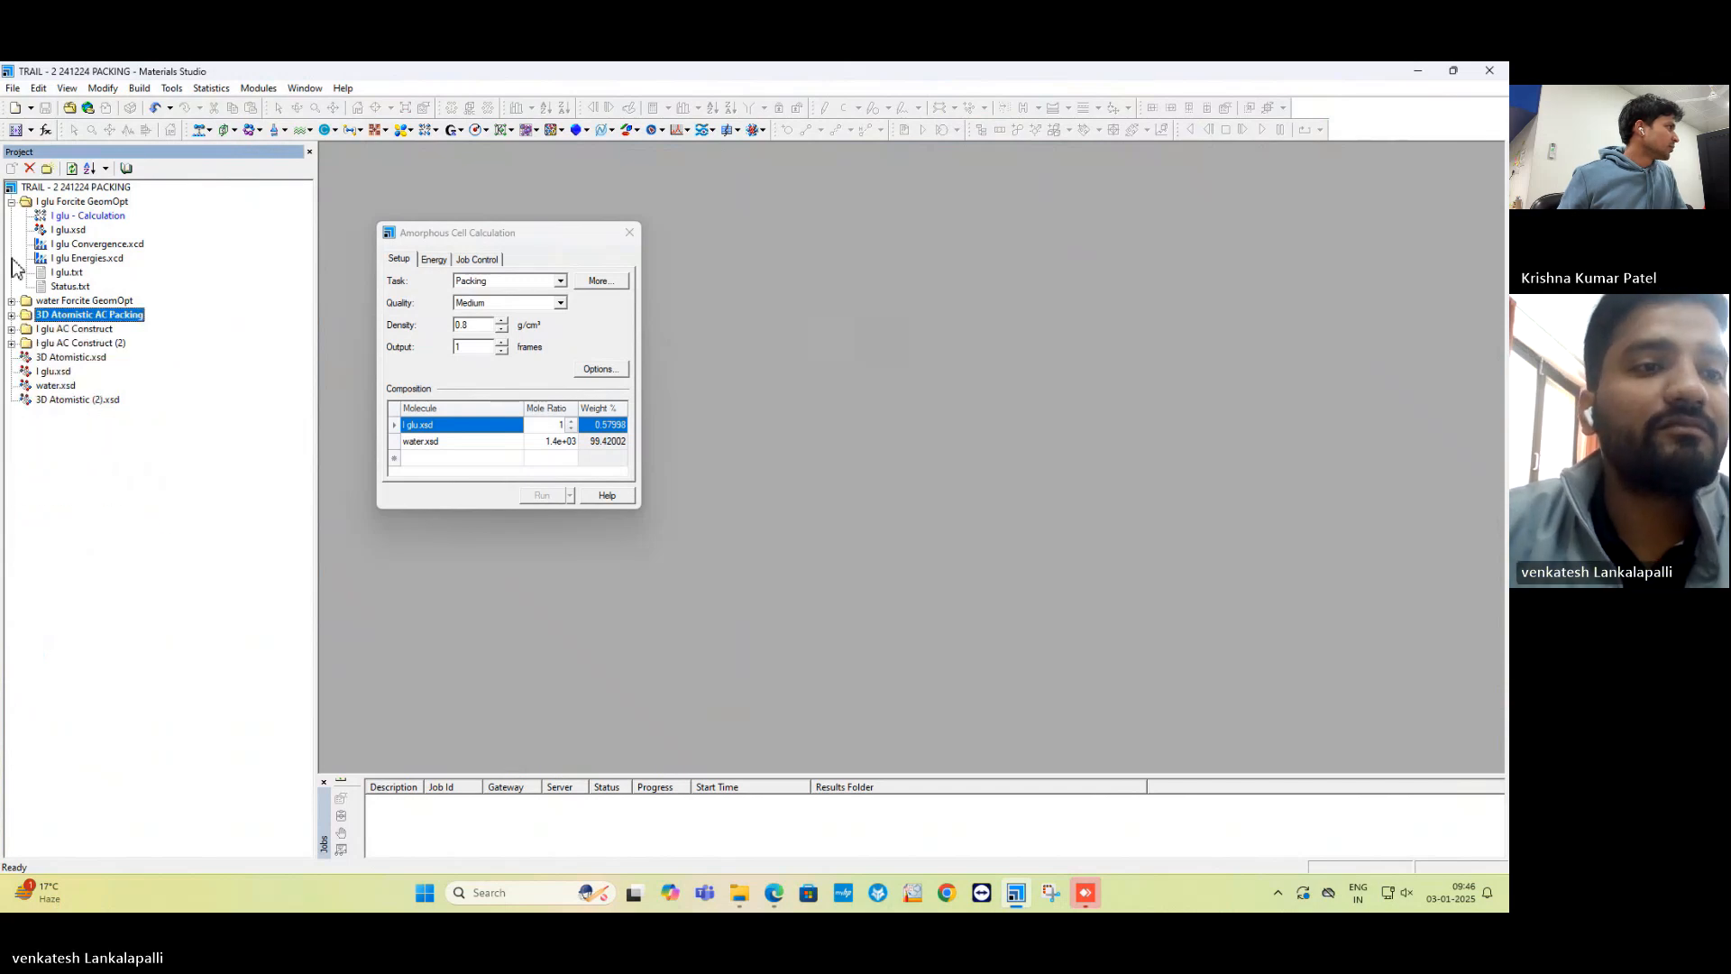
{"action": "left_click", "coordinate": [12, 202]}
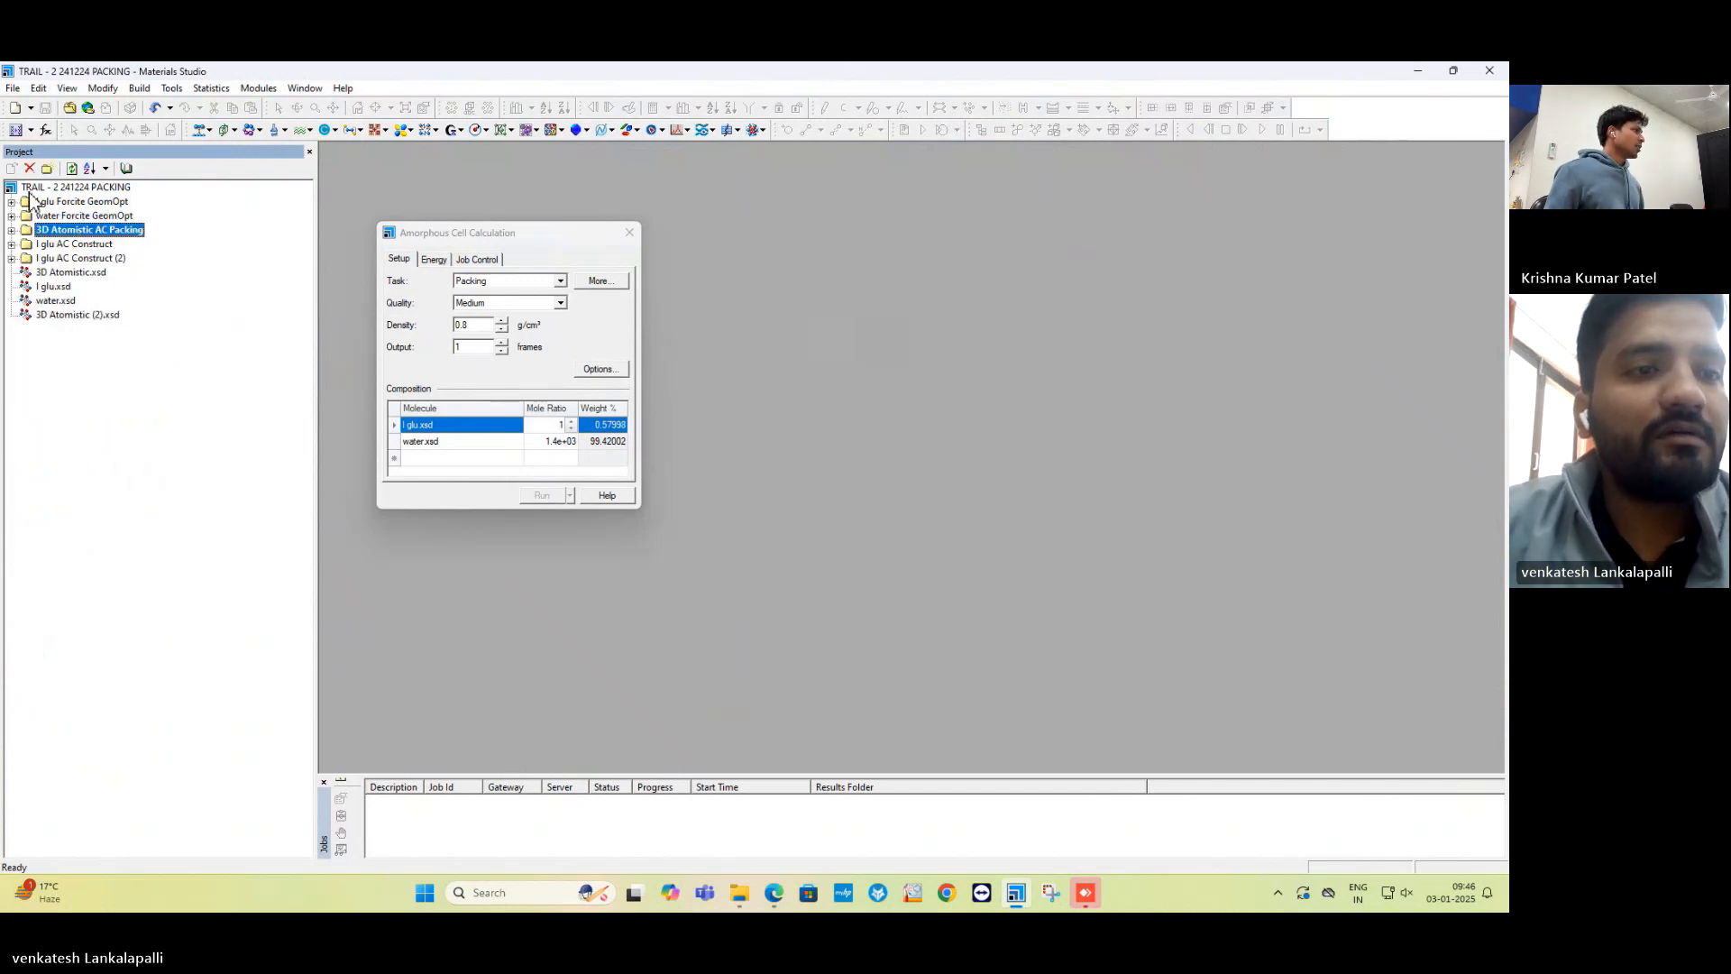
Add a new folder at the project root and name it Test.
{"action": "right_click", "coordinate": [30, 189]}
{"action": "mouse_move", "coordinate": [63, 201]}
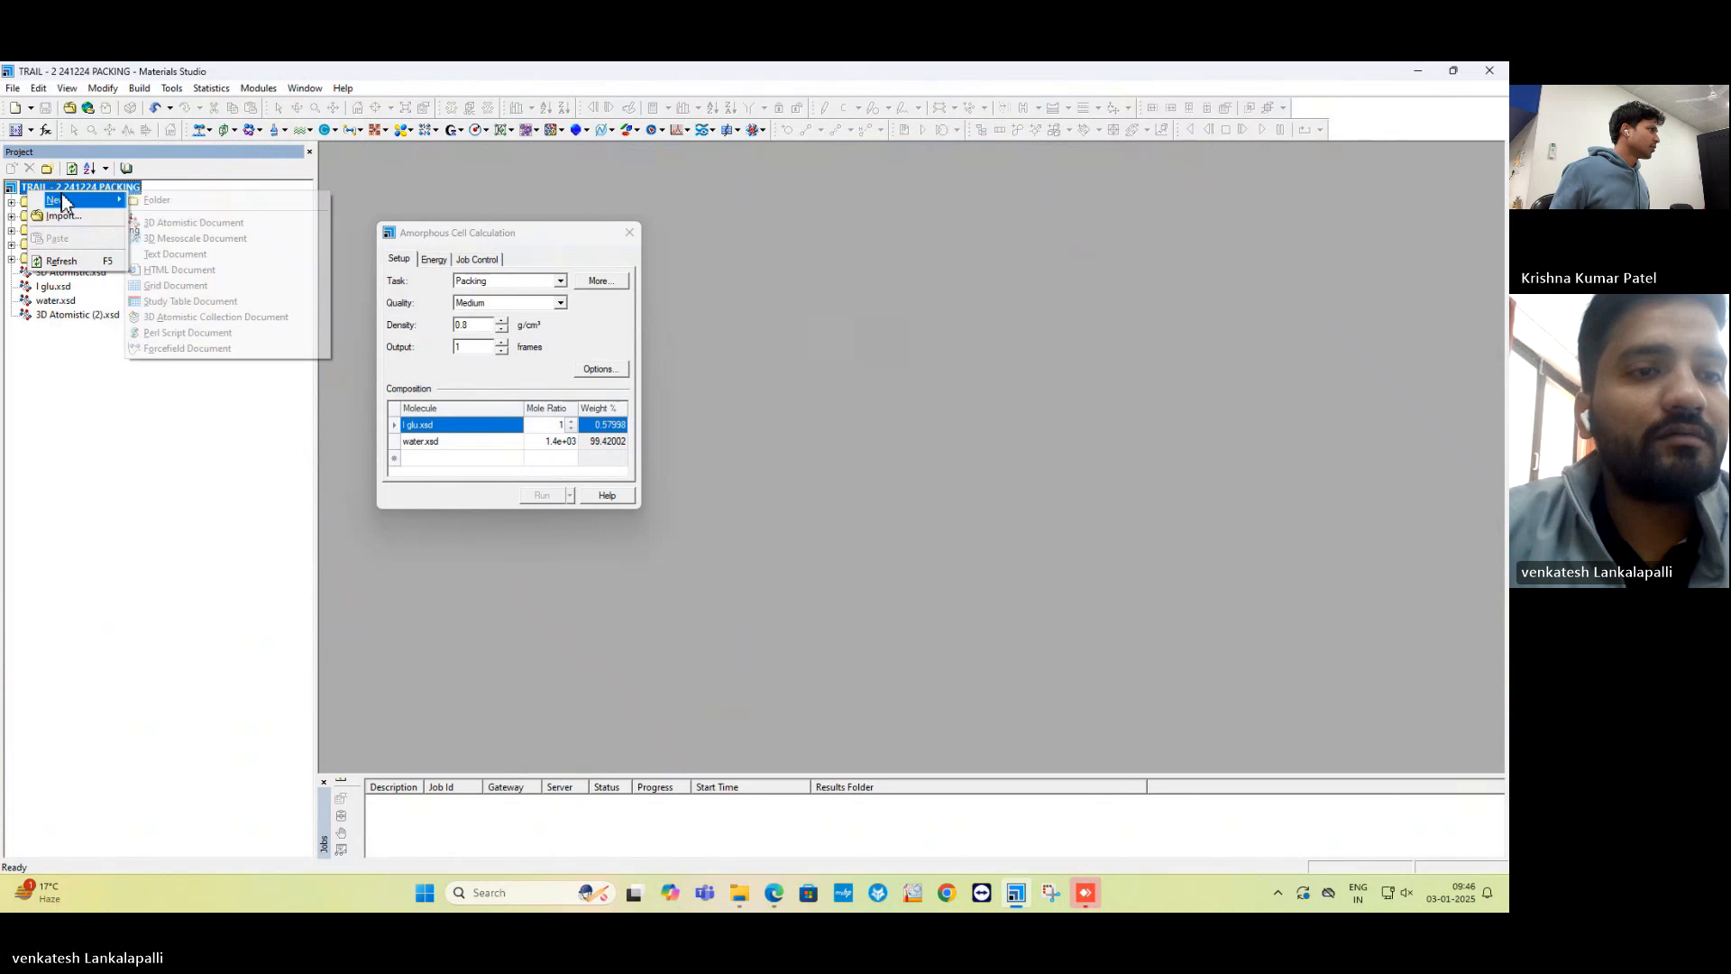
{"action": "left_click", "coordinate": [148, 200]}
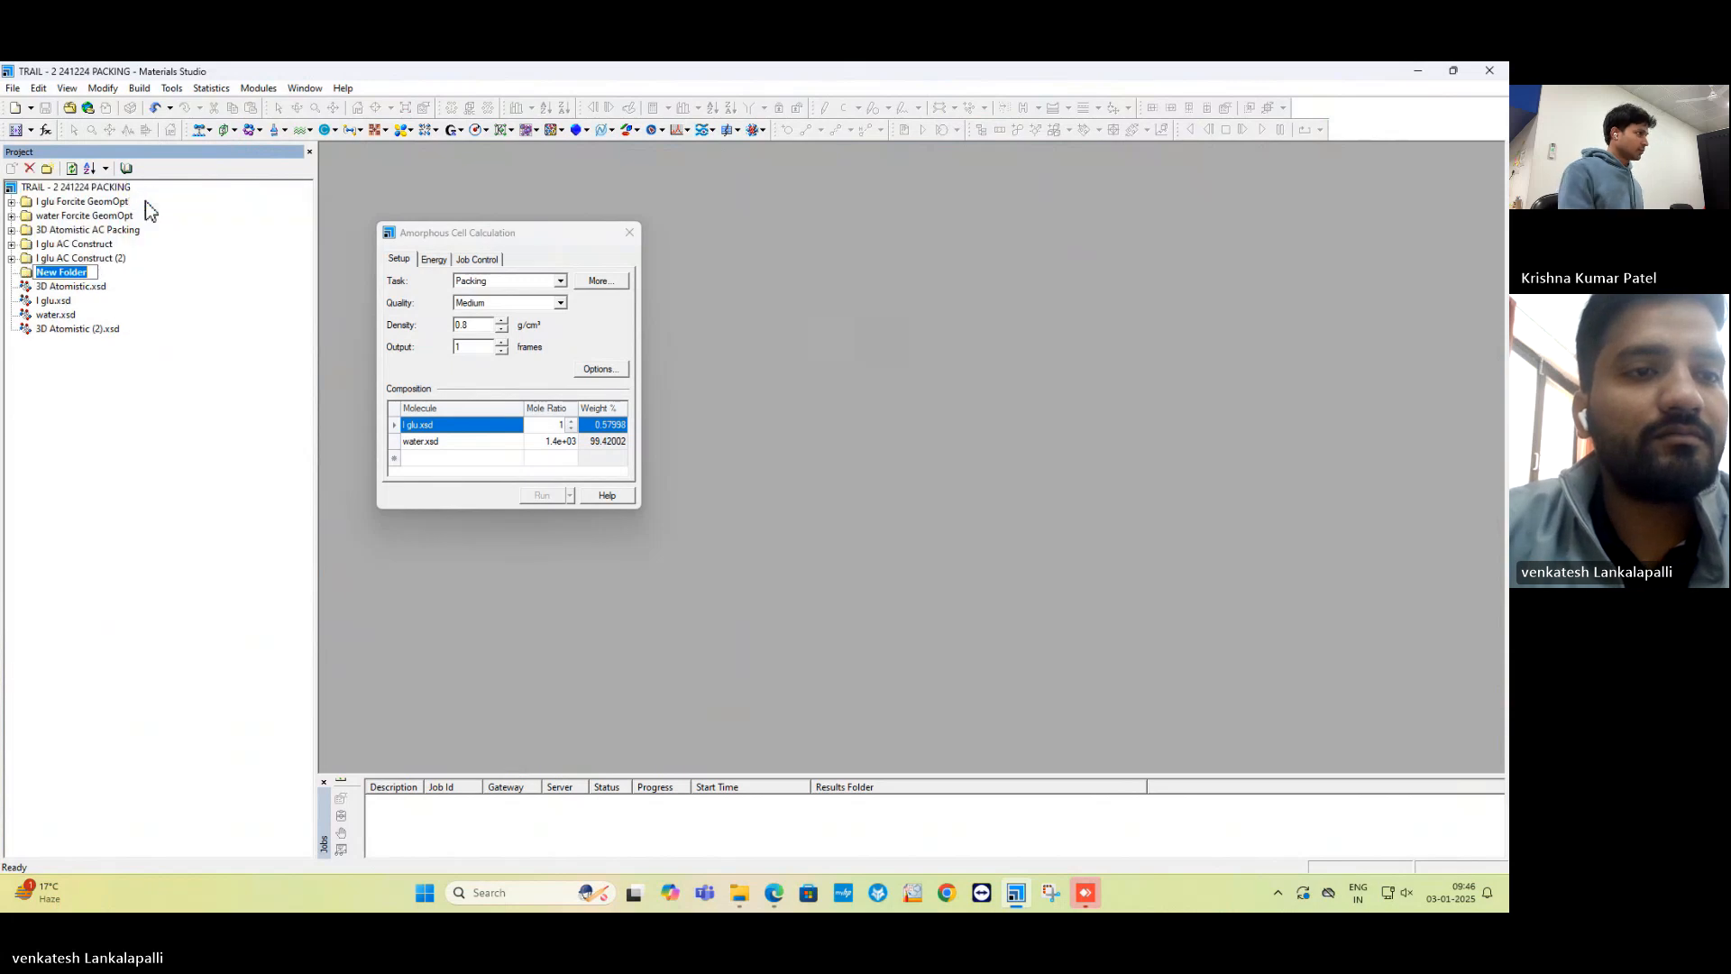
{"action": "type", "text": "Tet"}
{"action": "key", "text": "Return"}
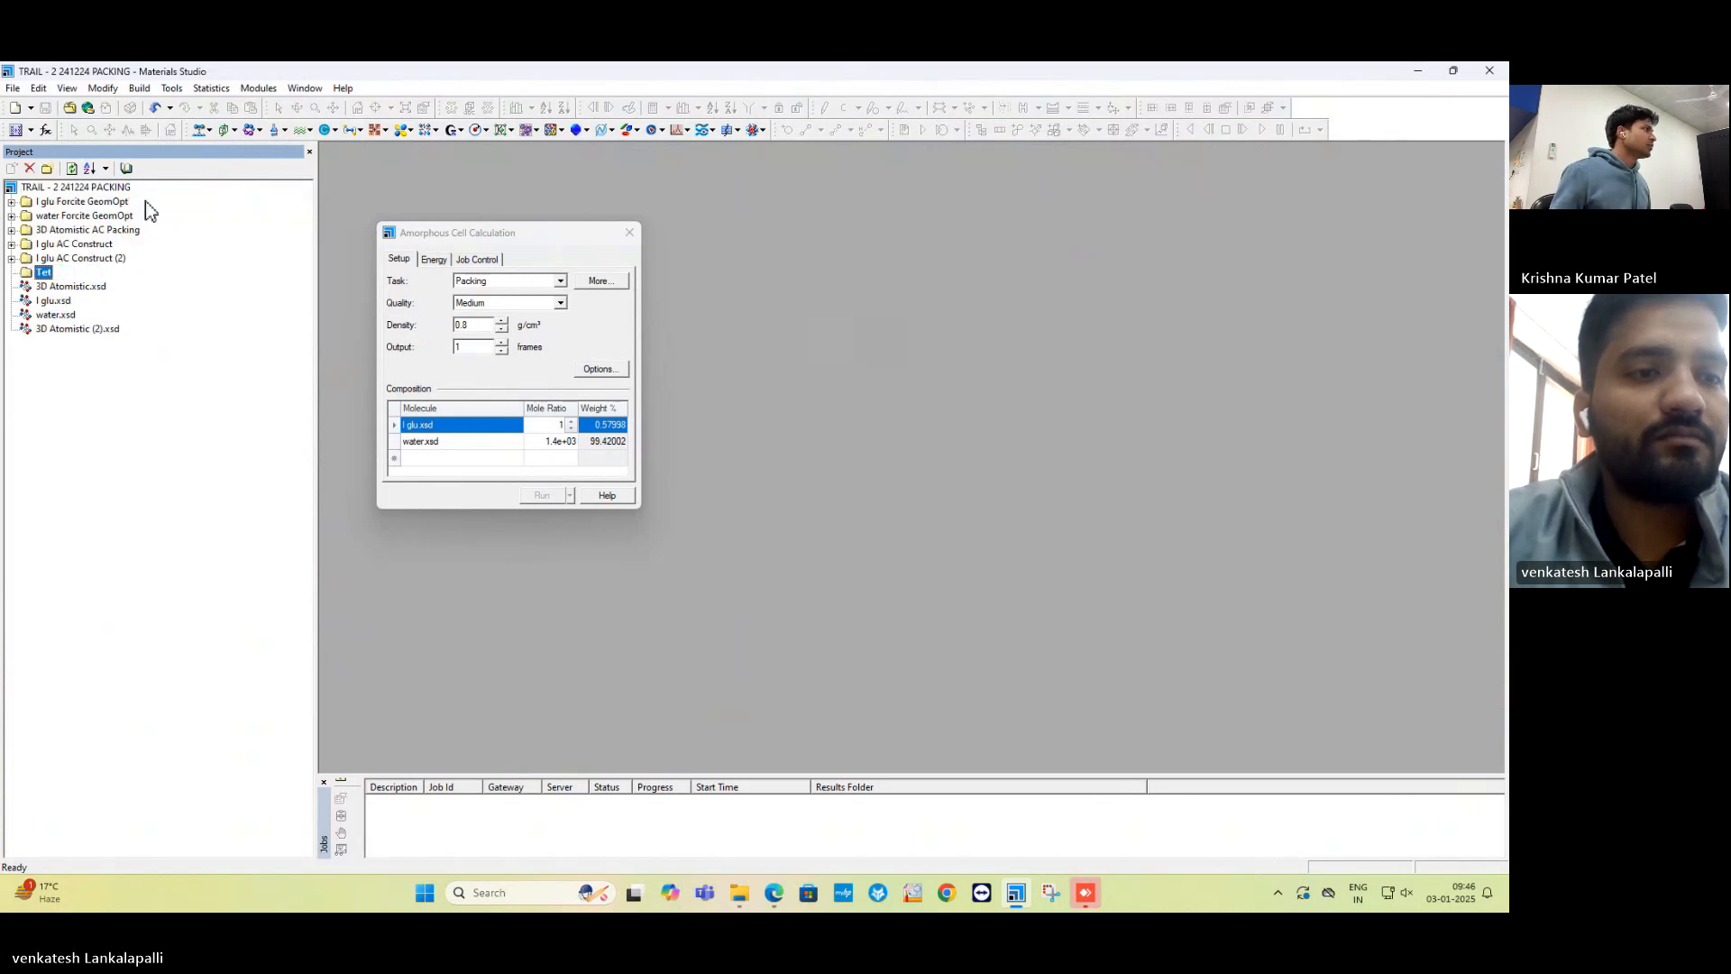
{"action": "key", "text": "F2"}
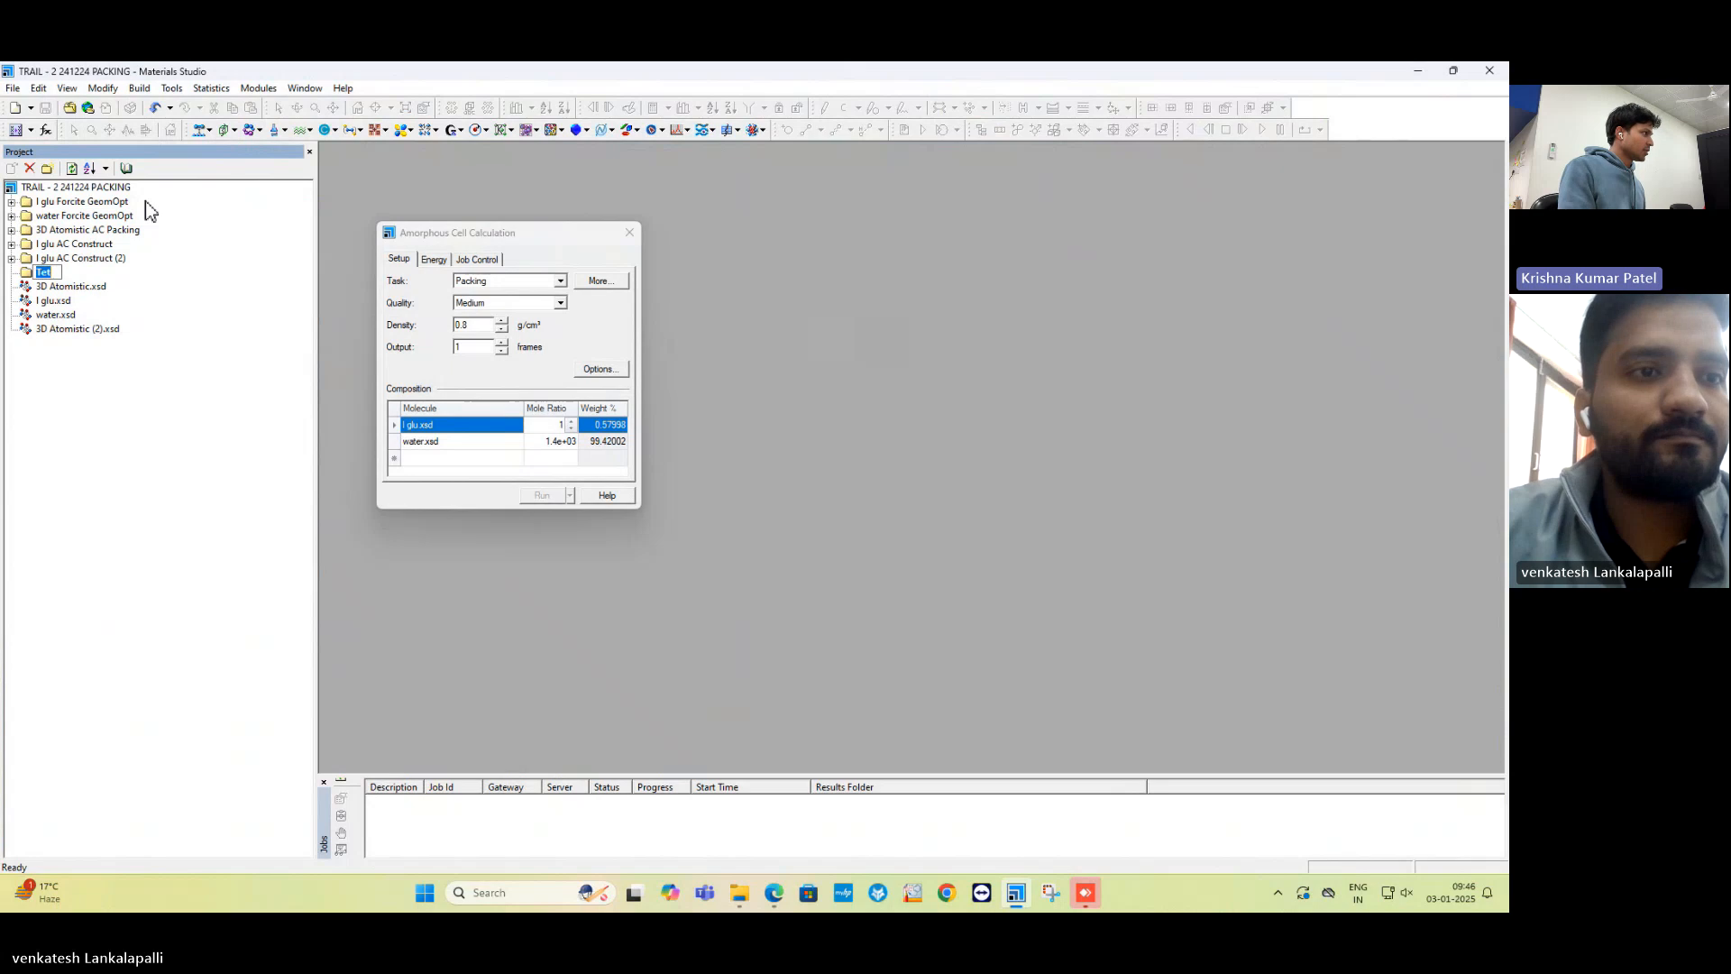
{"action": "type", "text": "Test"}
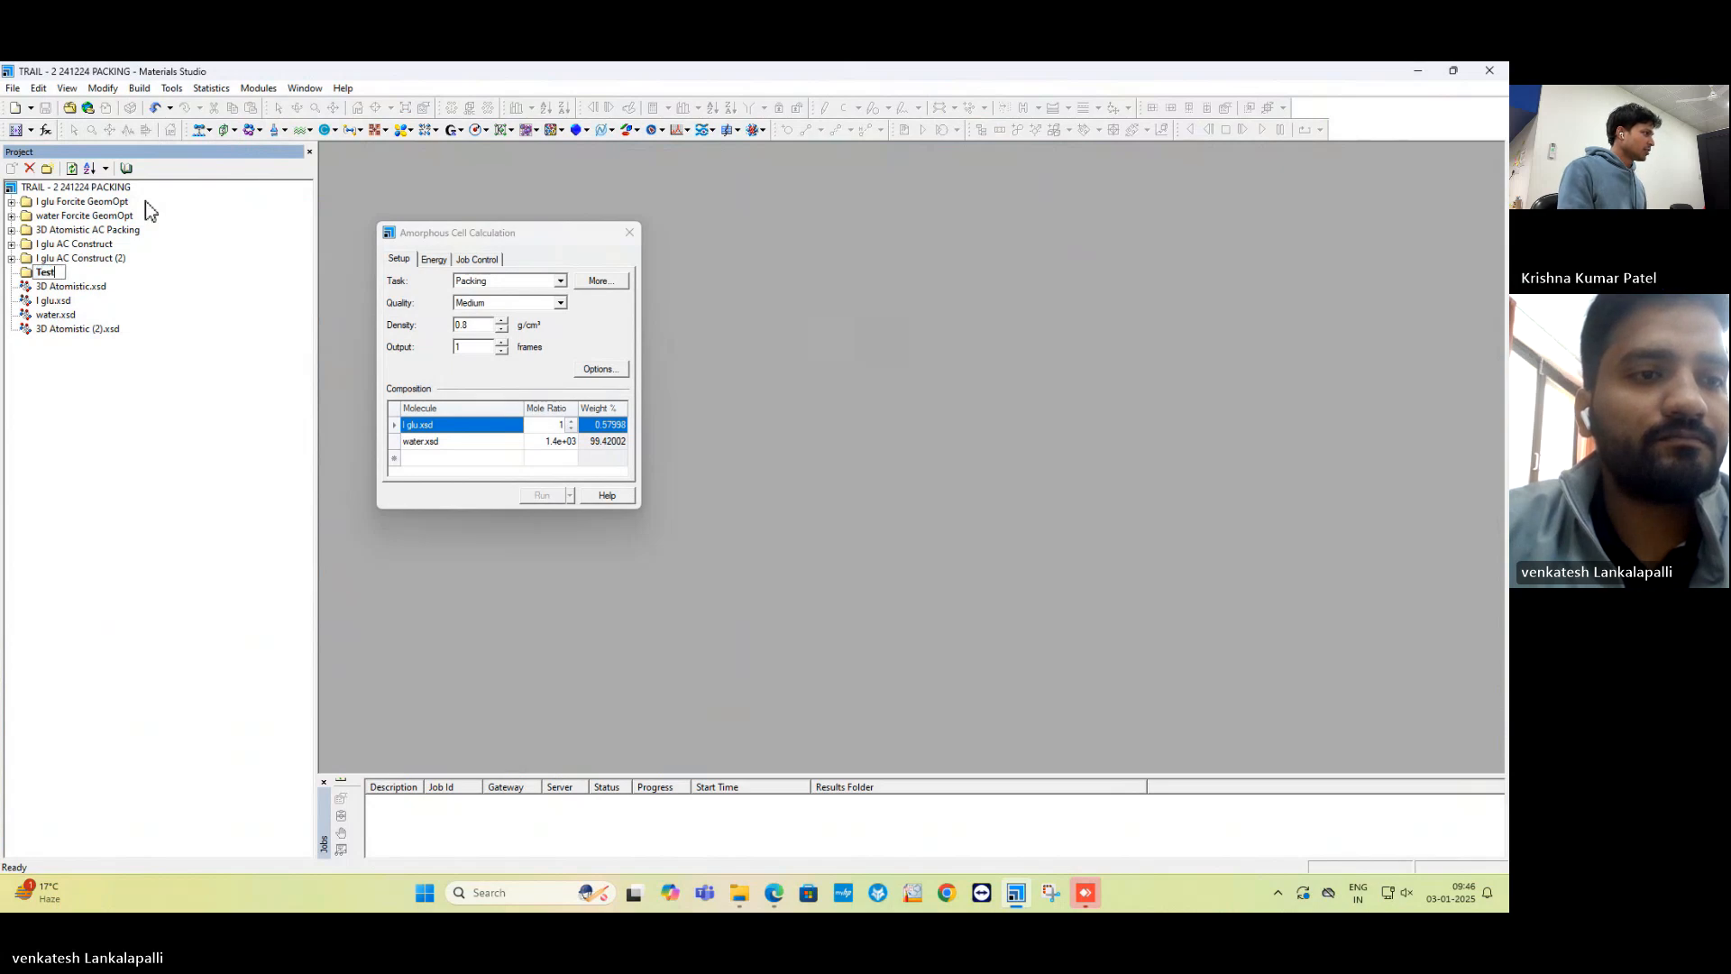
{"action": "key", "text": "Return"}
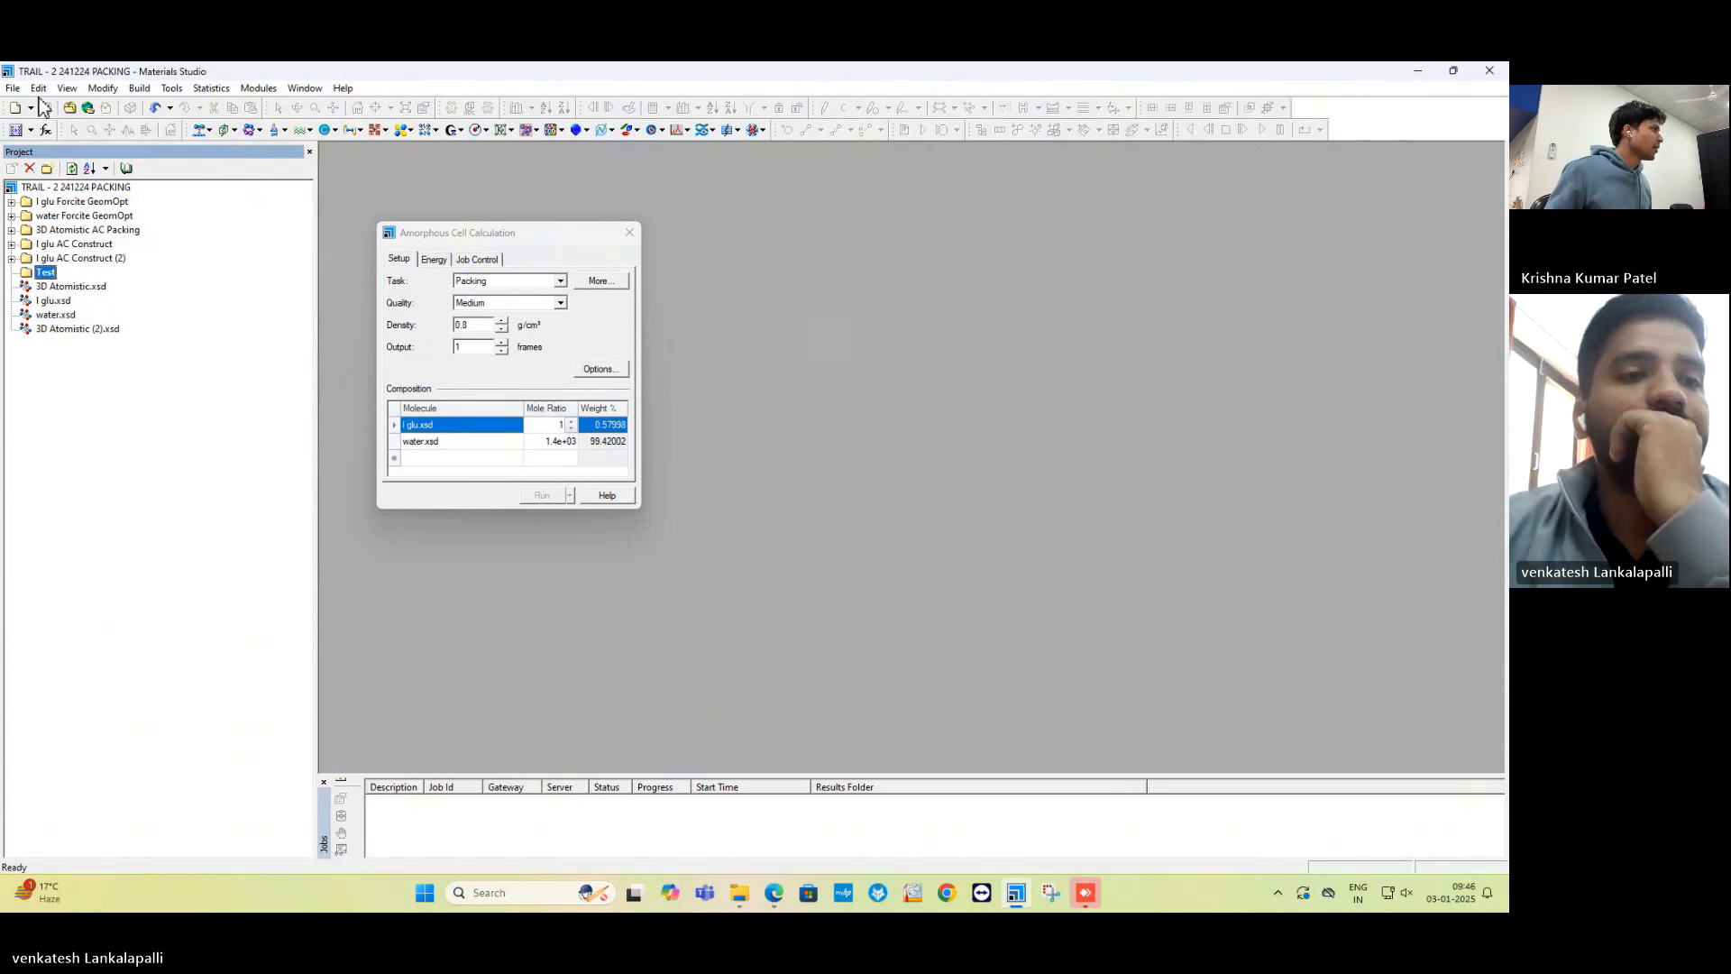
Import ALPHA LGA.cif from the Compounds folder into the Test folder via File > Import.
{"action": "left_click", "coordinate": [13, 87]}
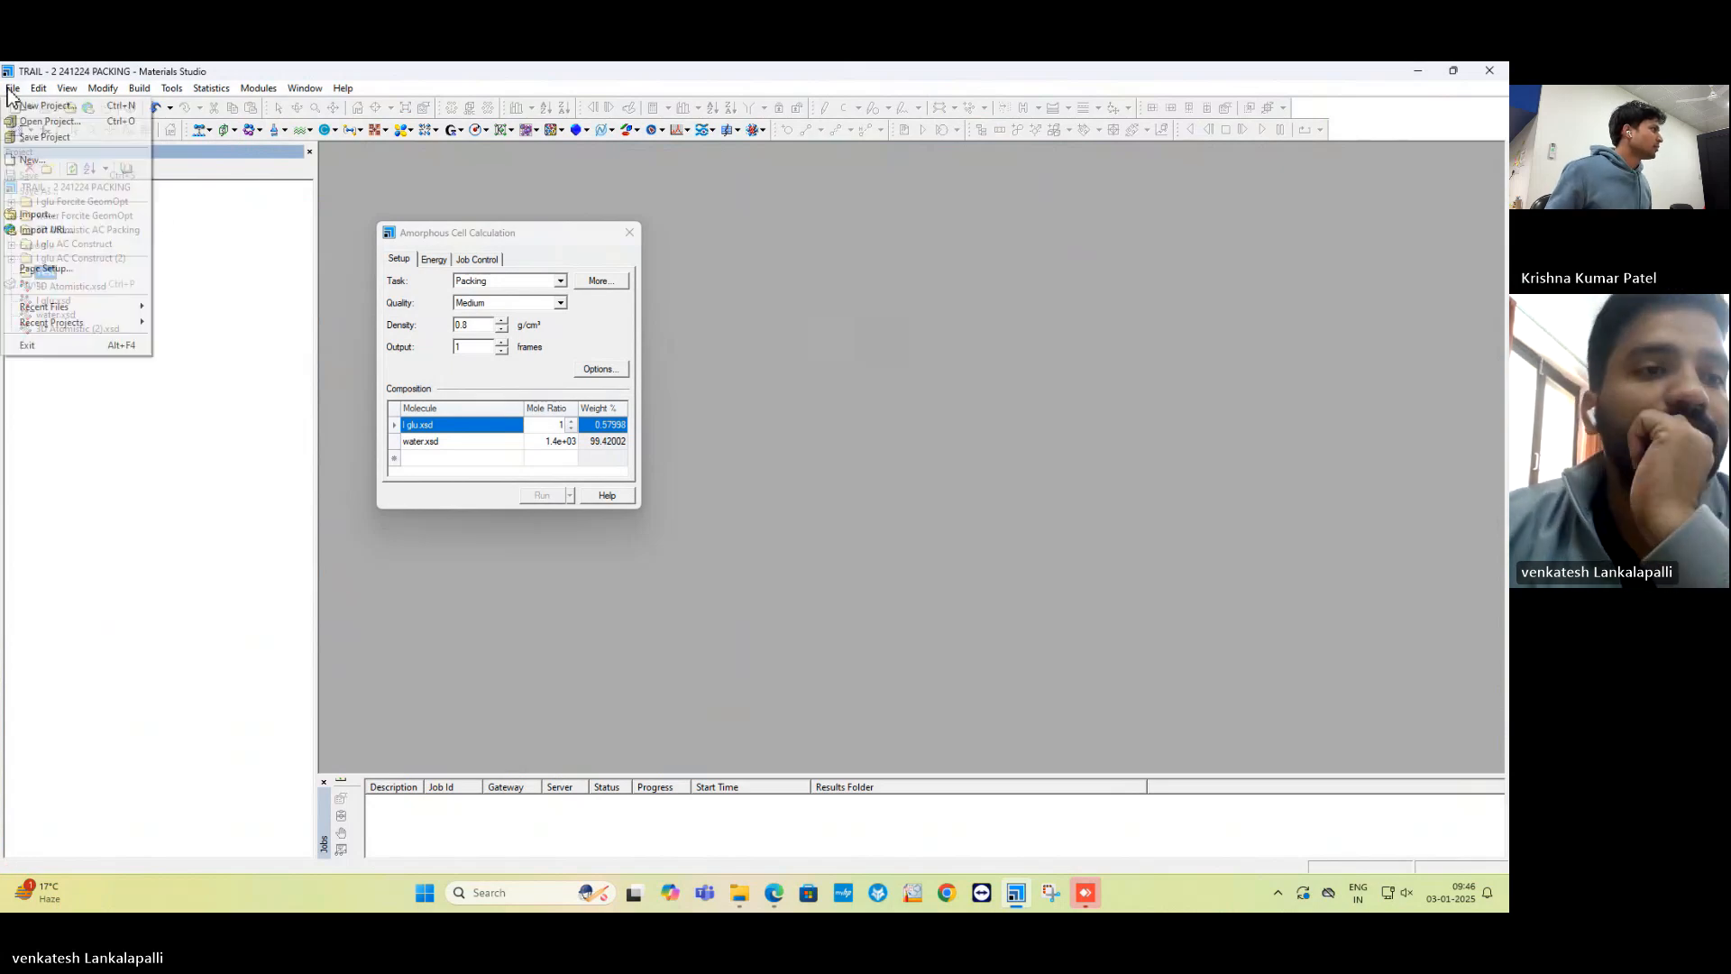
{"action": "left_click", "coordinate": [38, 214]}
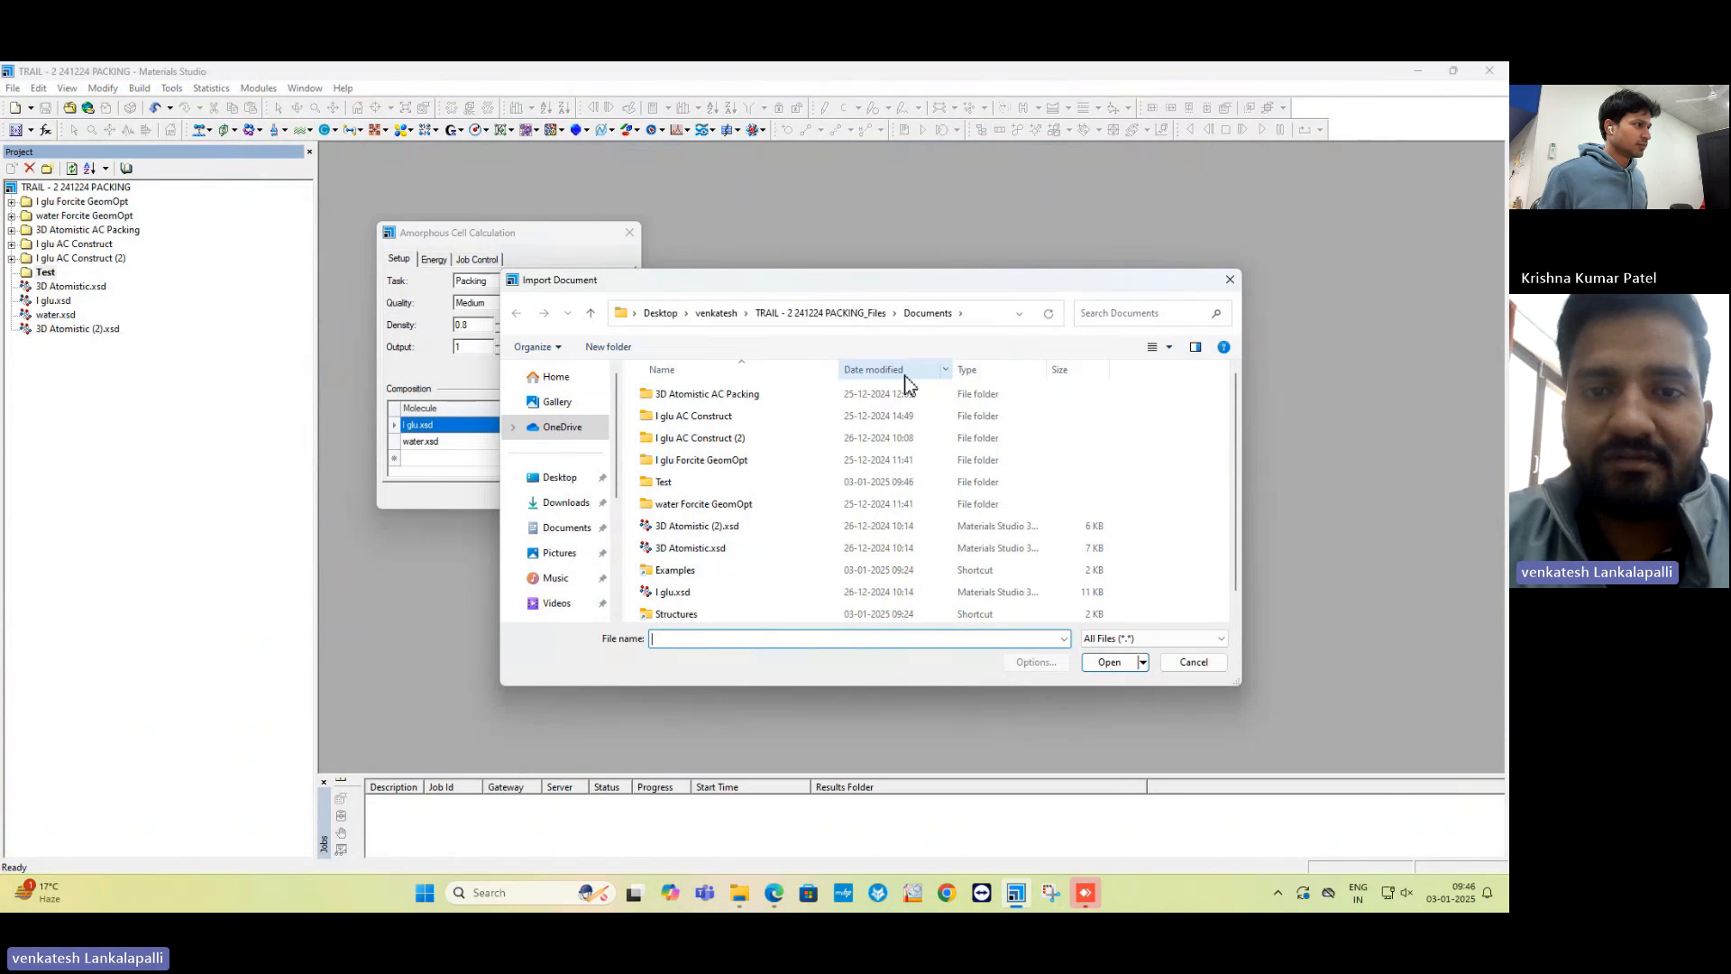
{"action": "left_click", "coordinate": [721, 314]}
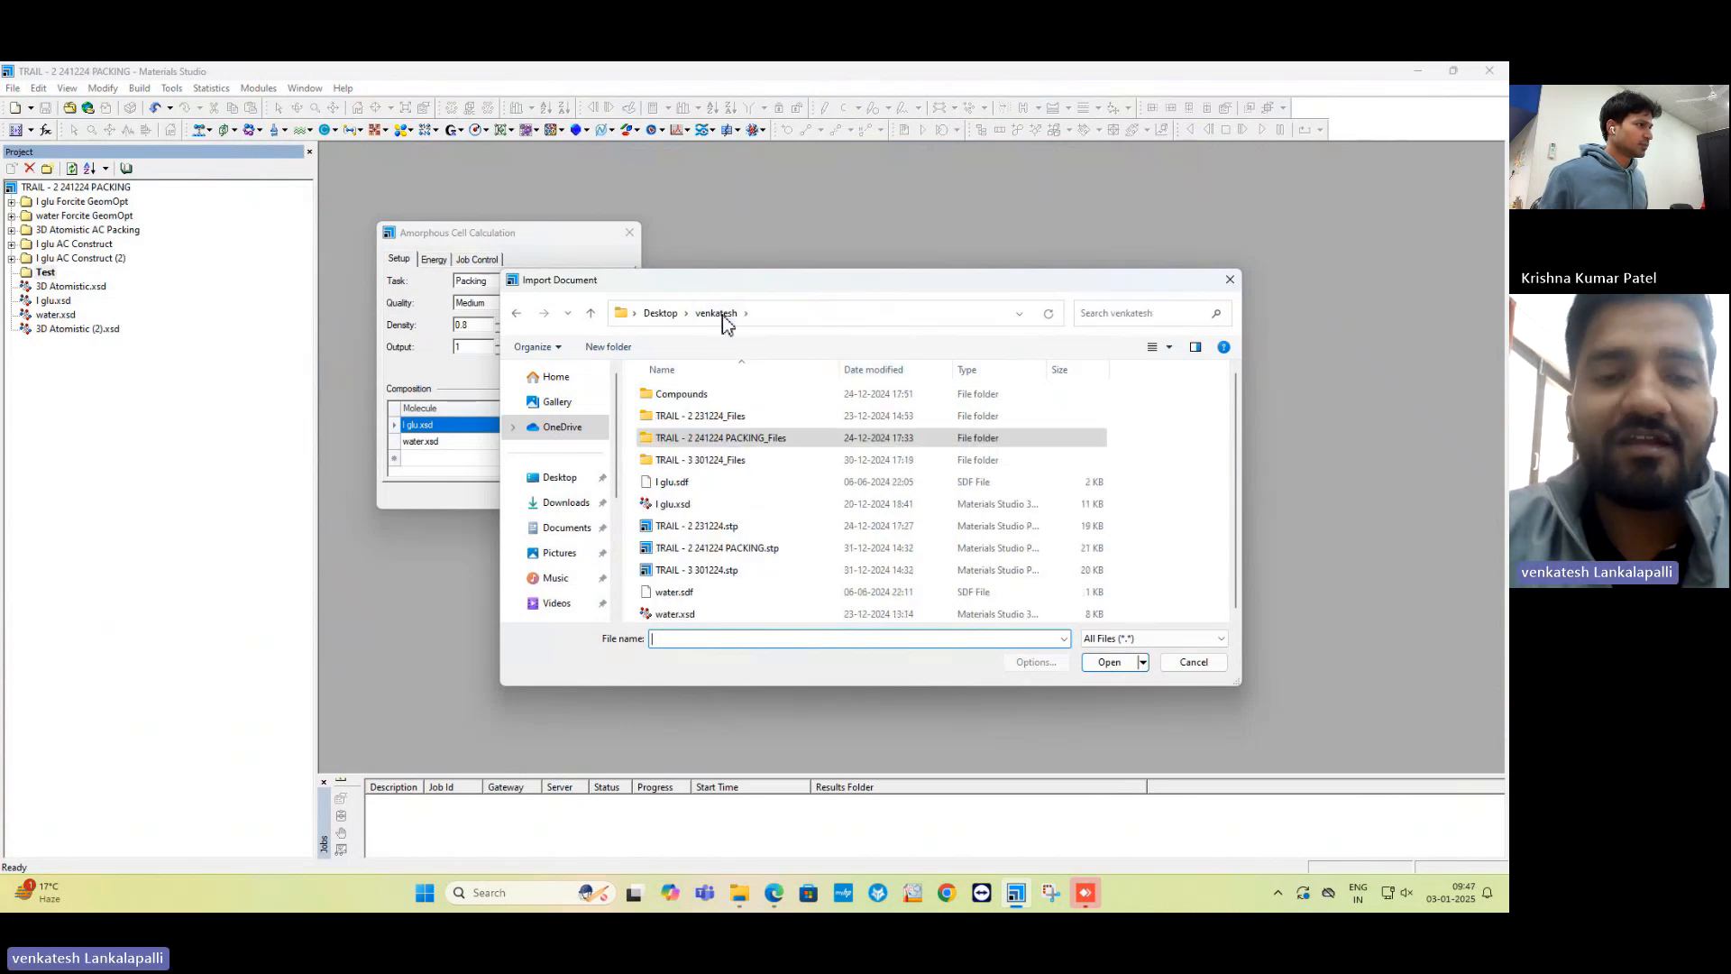
{"action": "double_click", "coordinate": [709, 399]}
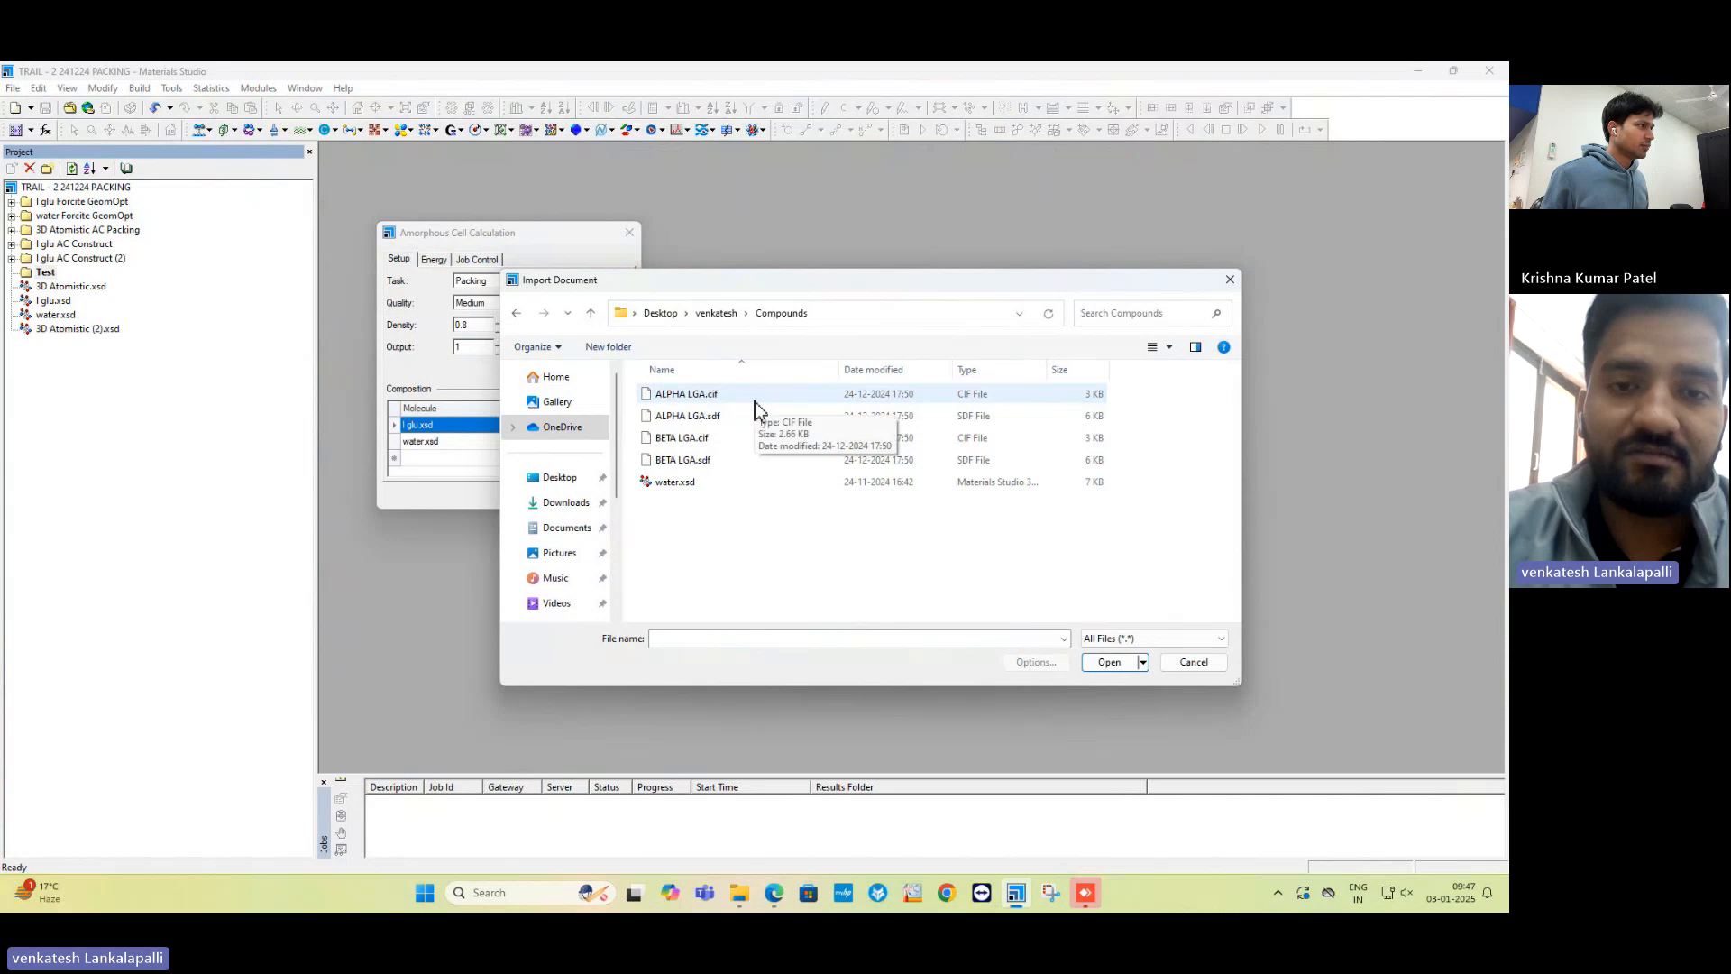
{"action": "left_click", "coordinate": [755, 403]}
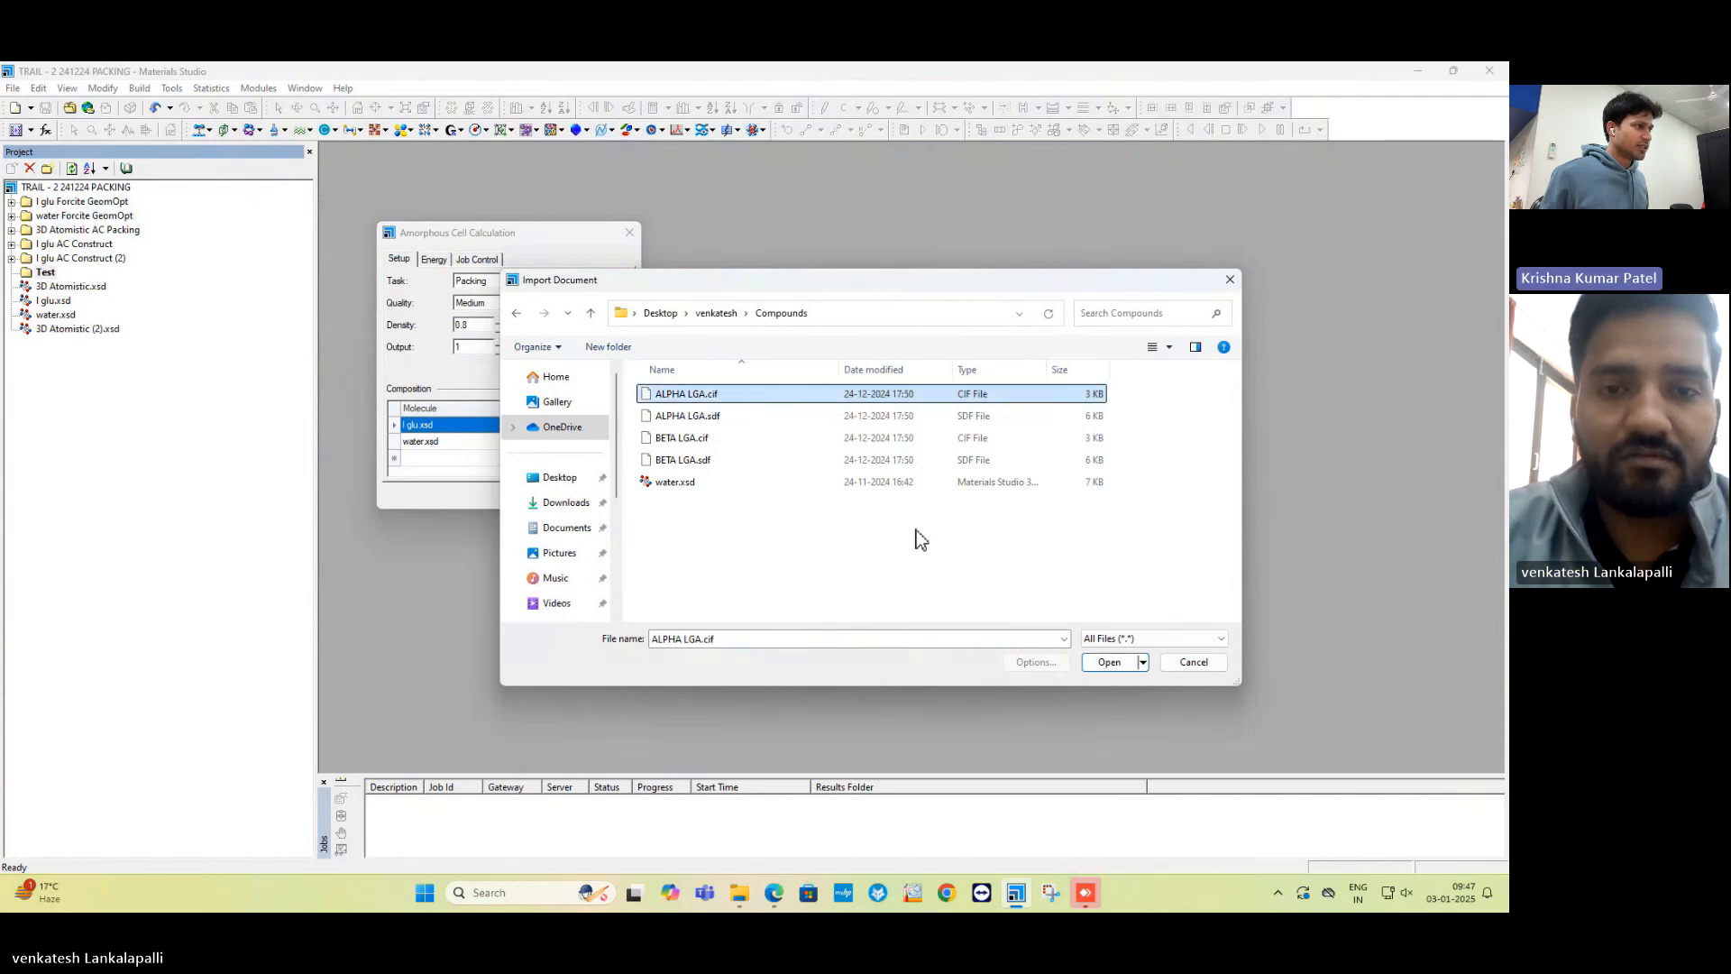
{"action": "left_click", "coordinate": [1105, 665]}
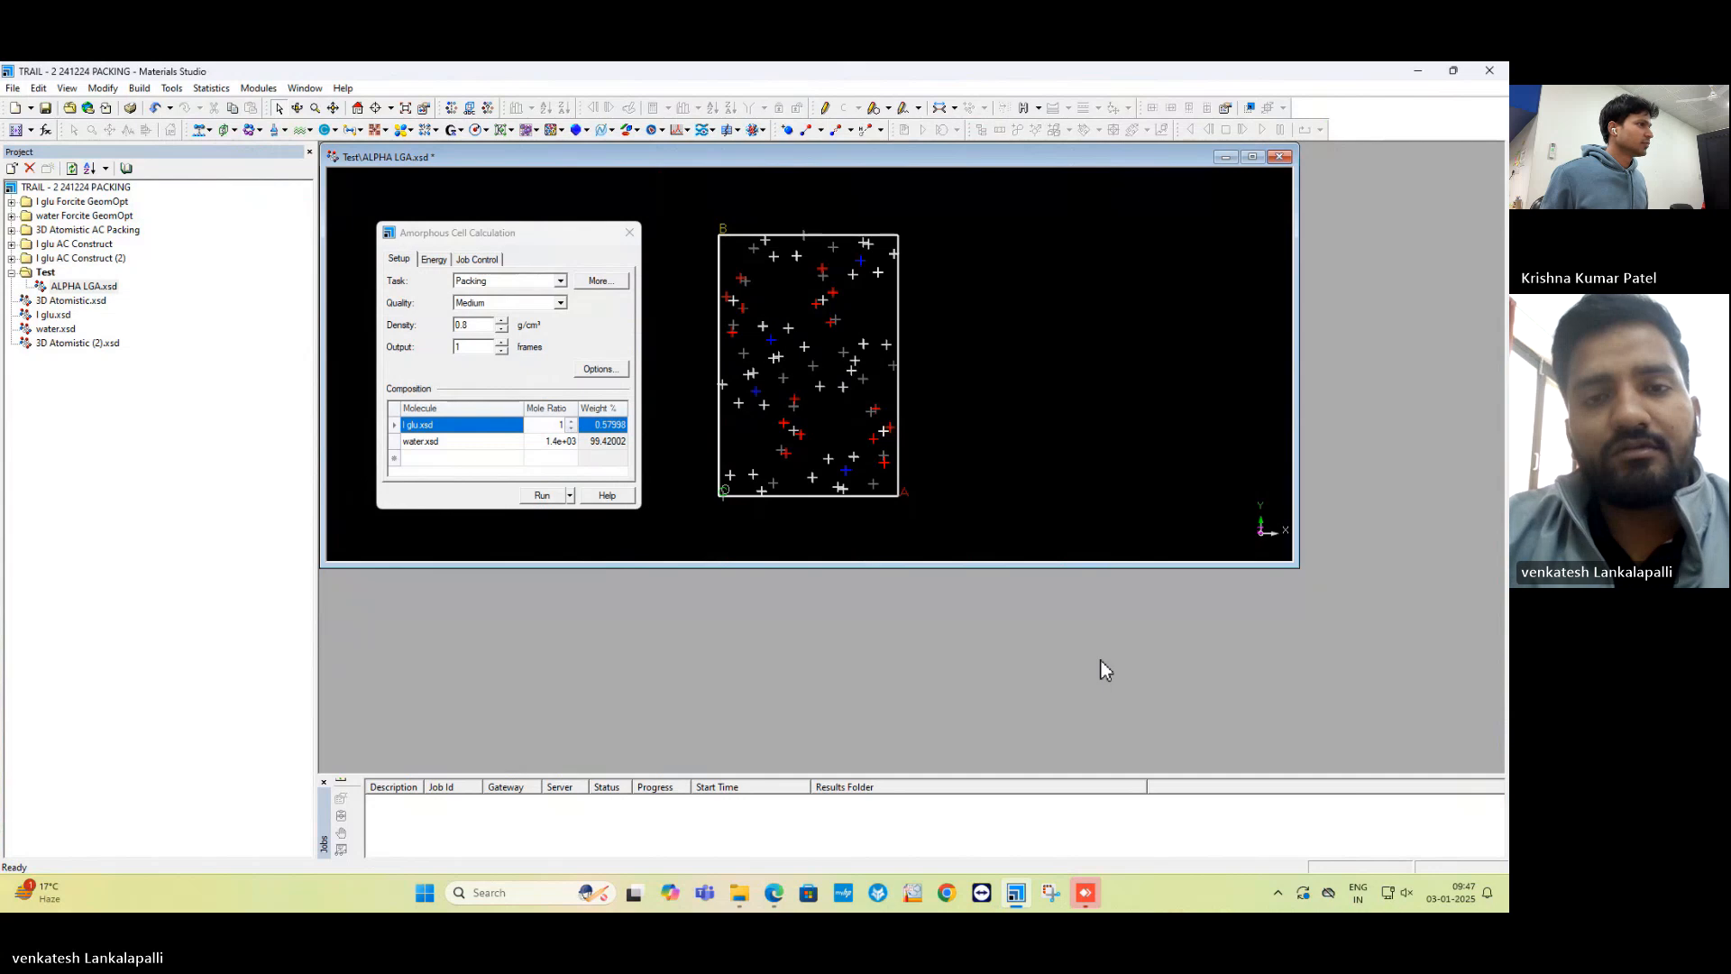
Switch the ALPHA LGA crystal structure's display style to ball and stick.
{"action": "right_click", "coordinate": [808, 208]}
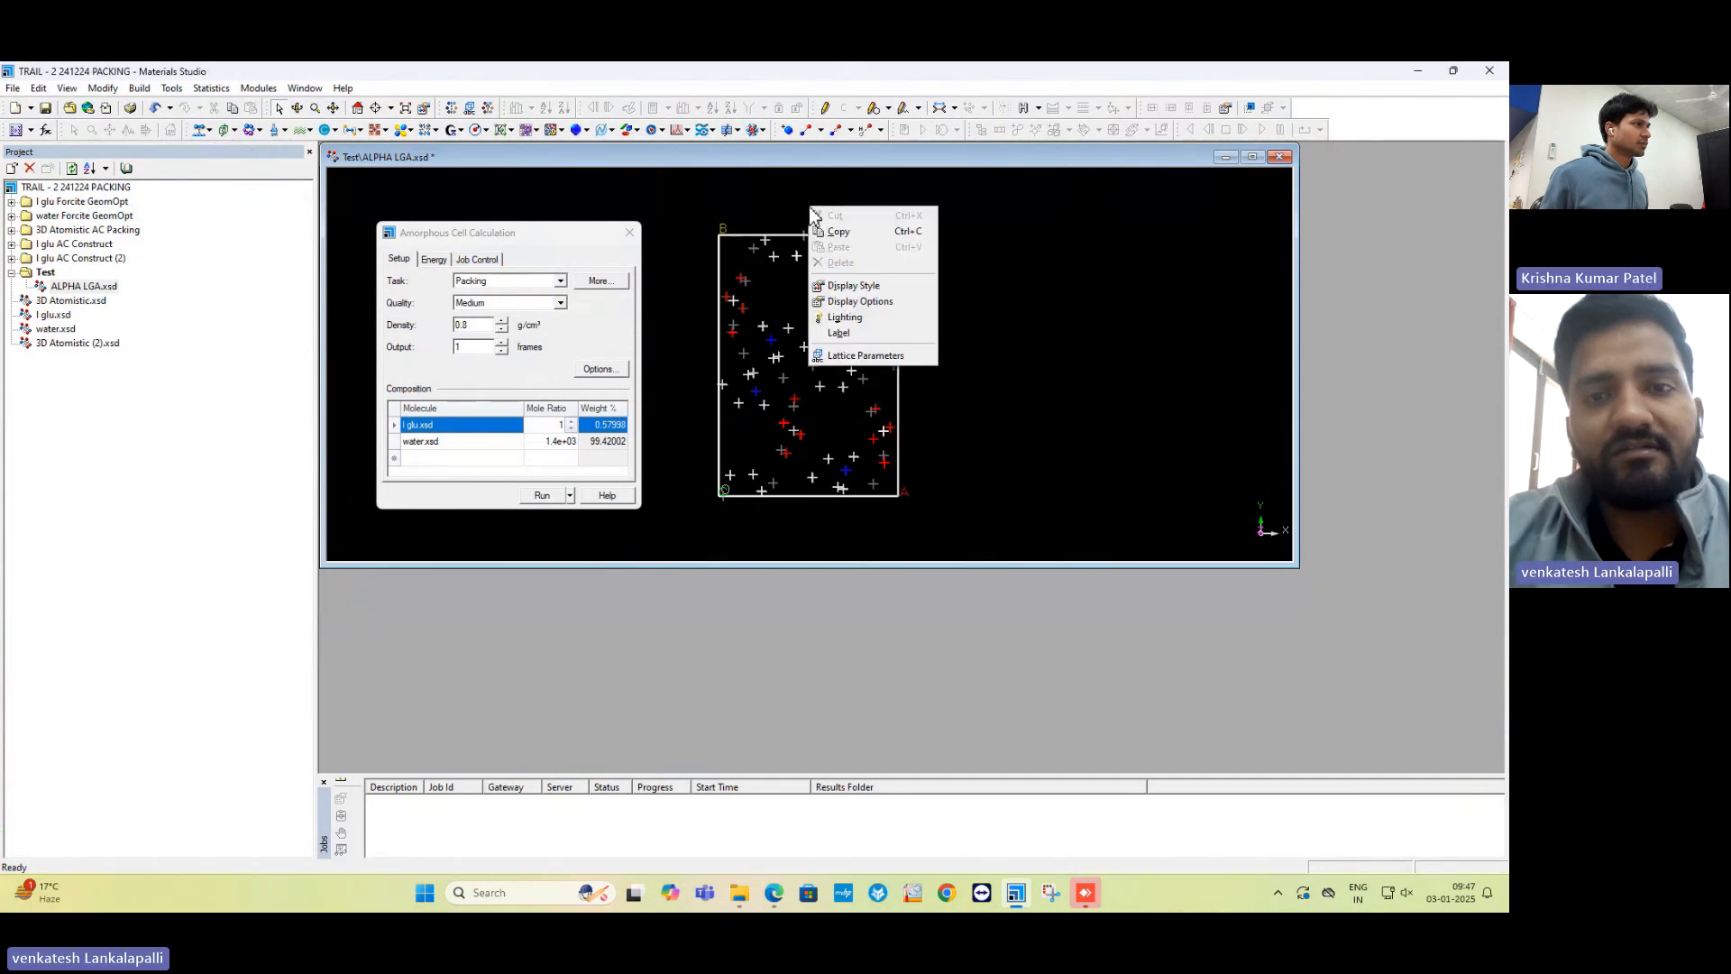
{"action": "left_click", "coordinate": [865, 285]}
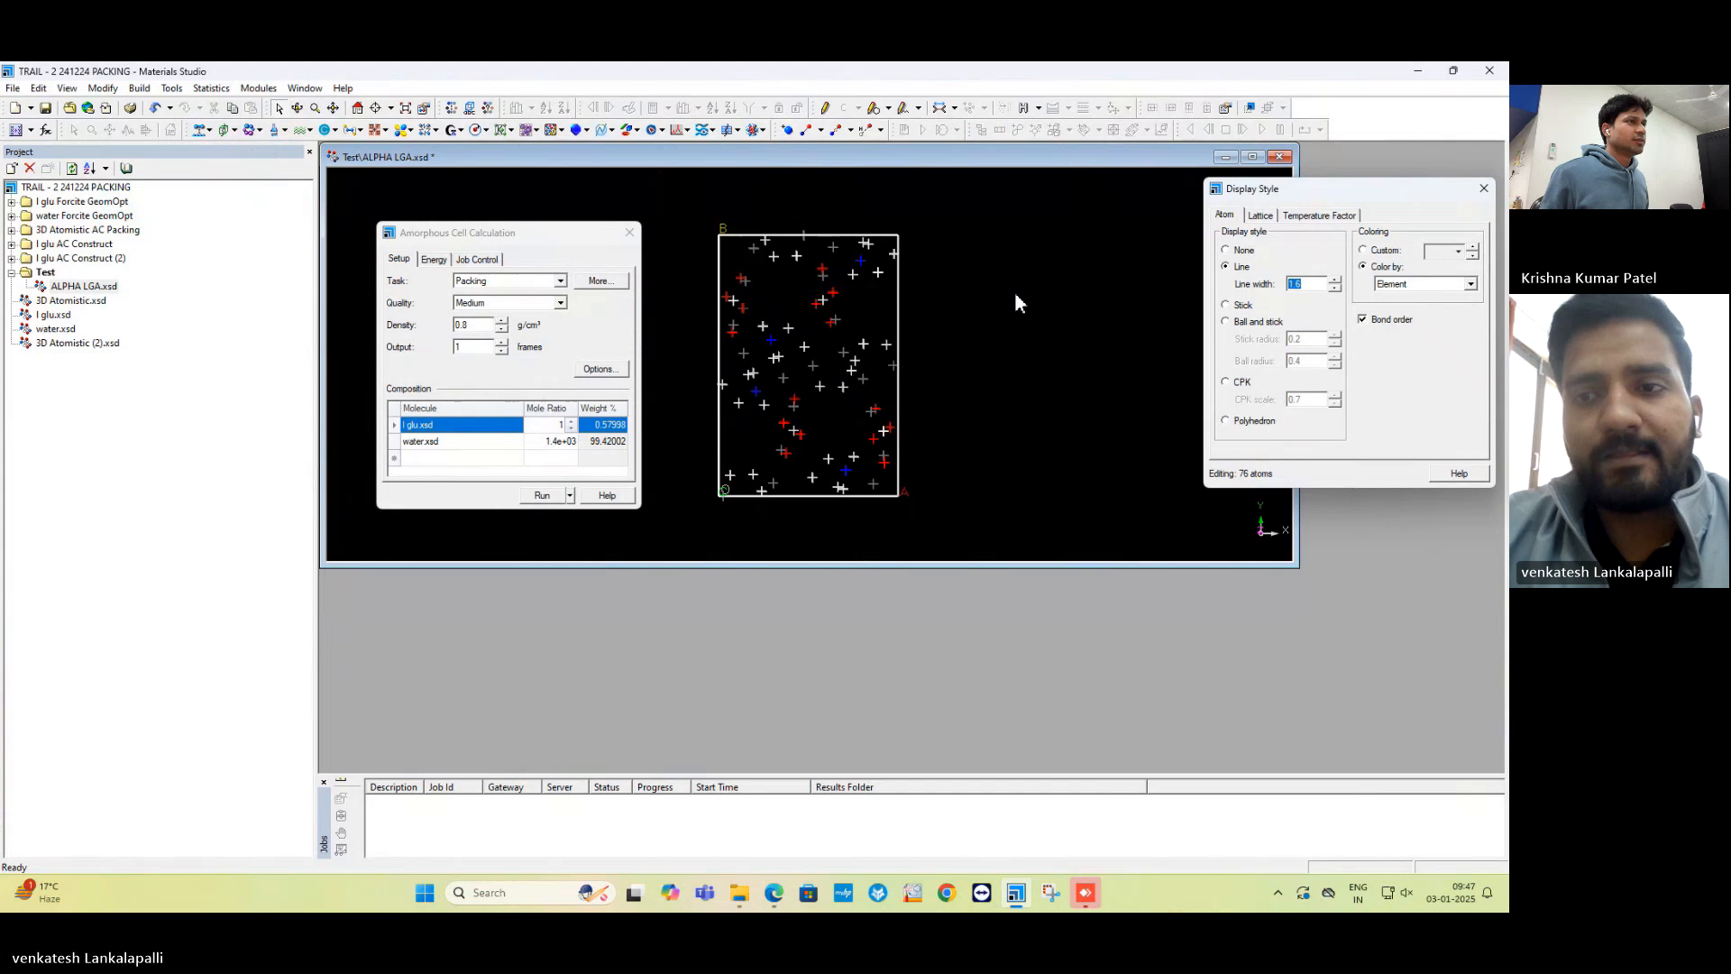
{"action": "left_click", "coordinate": [1252, 322]}
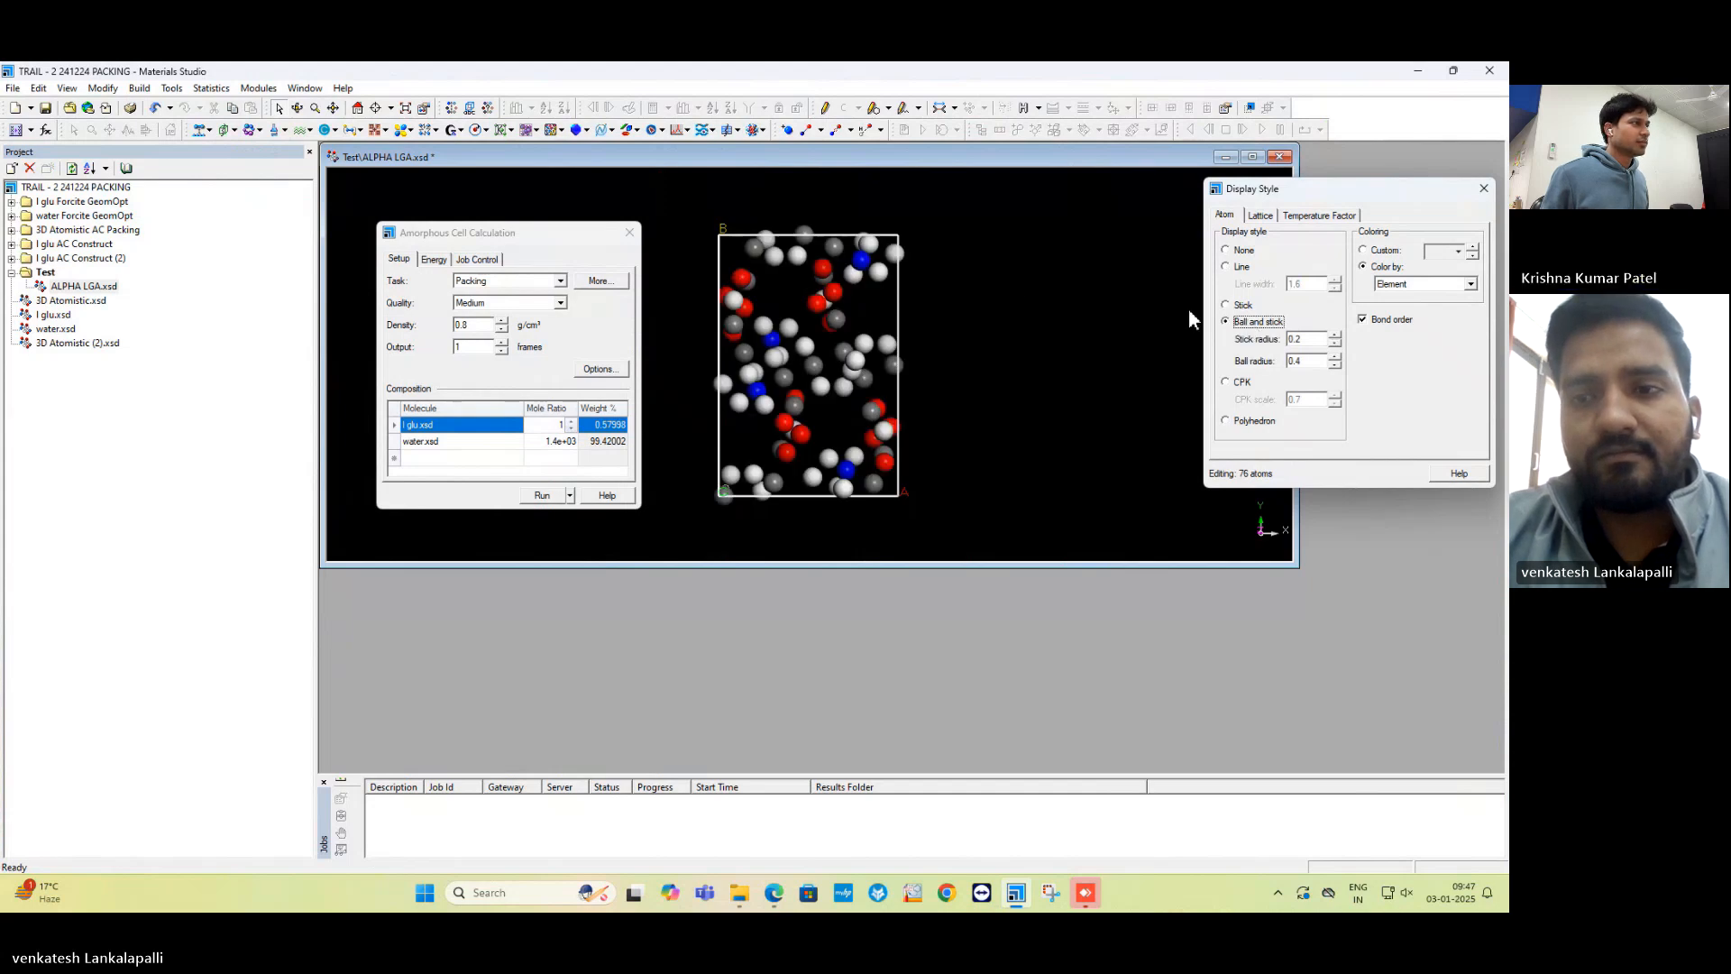
Rotate and tilt the ALPHA LGA cell to view it from several orientations.
{"action": "right_click_drag", "start_coordinate": [950, 283], "coordinate": [834, 483]}
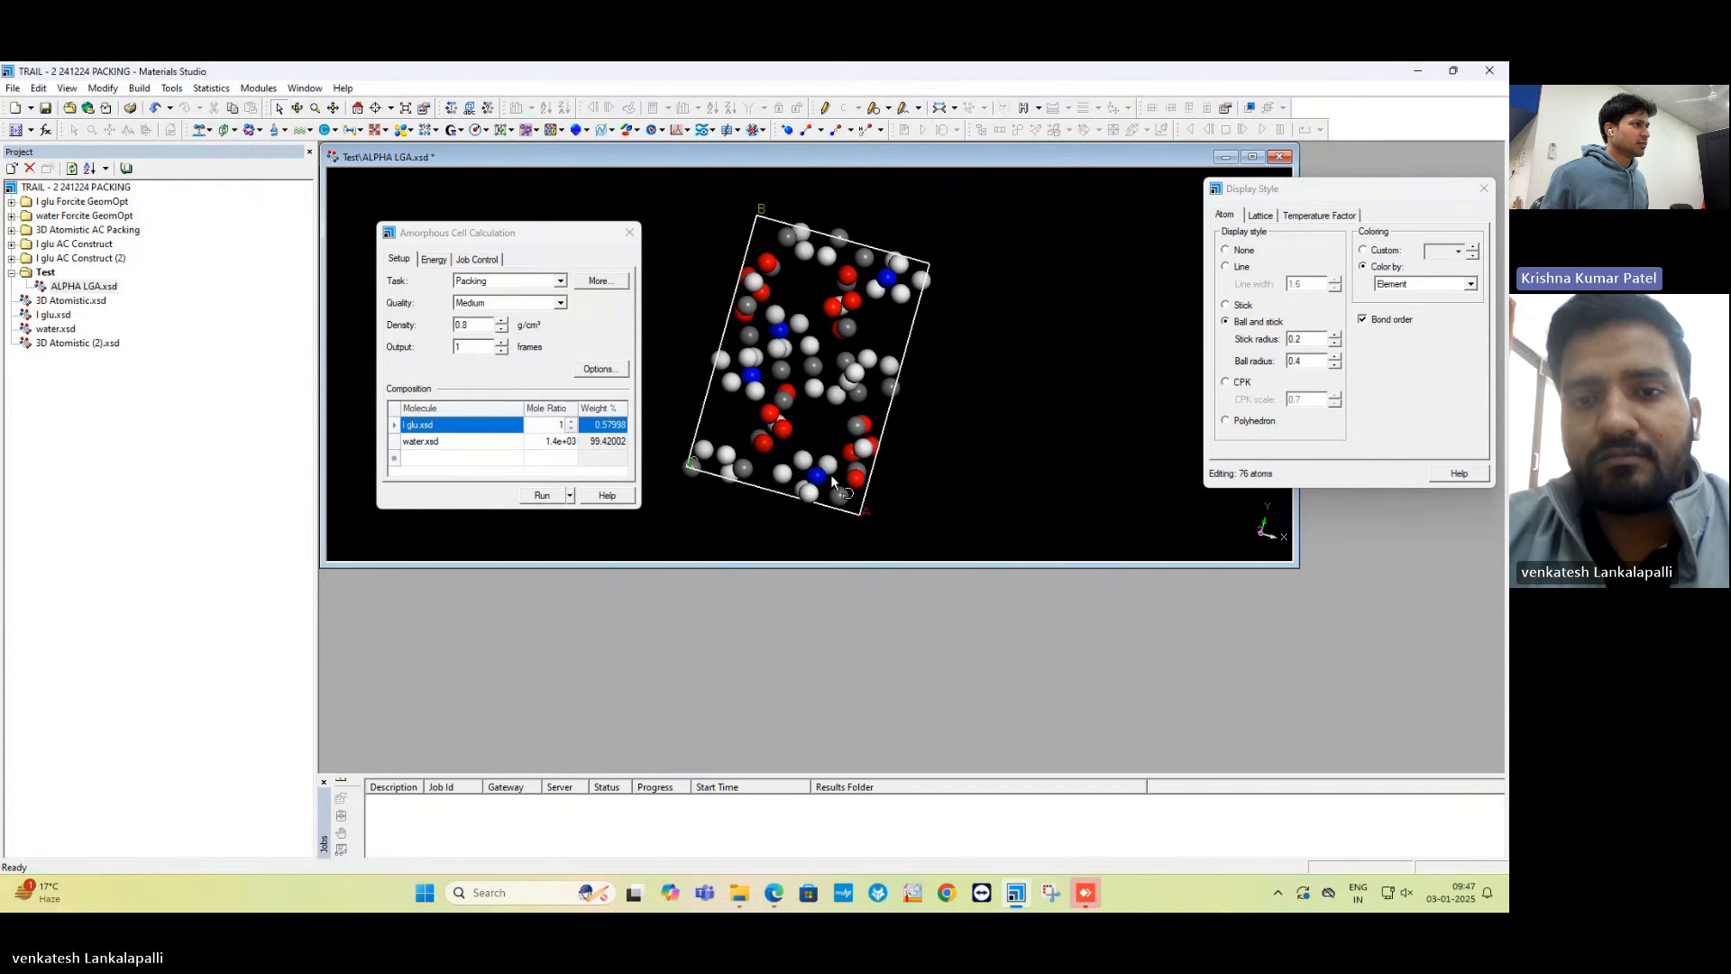
{"action": "right_click_drag", "start_coordinate": [691, 337], "coordinate": [1026, 395]}
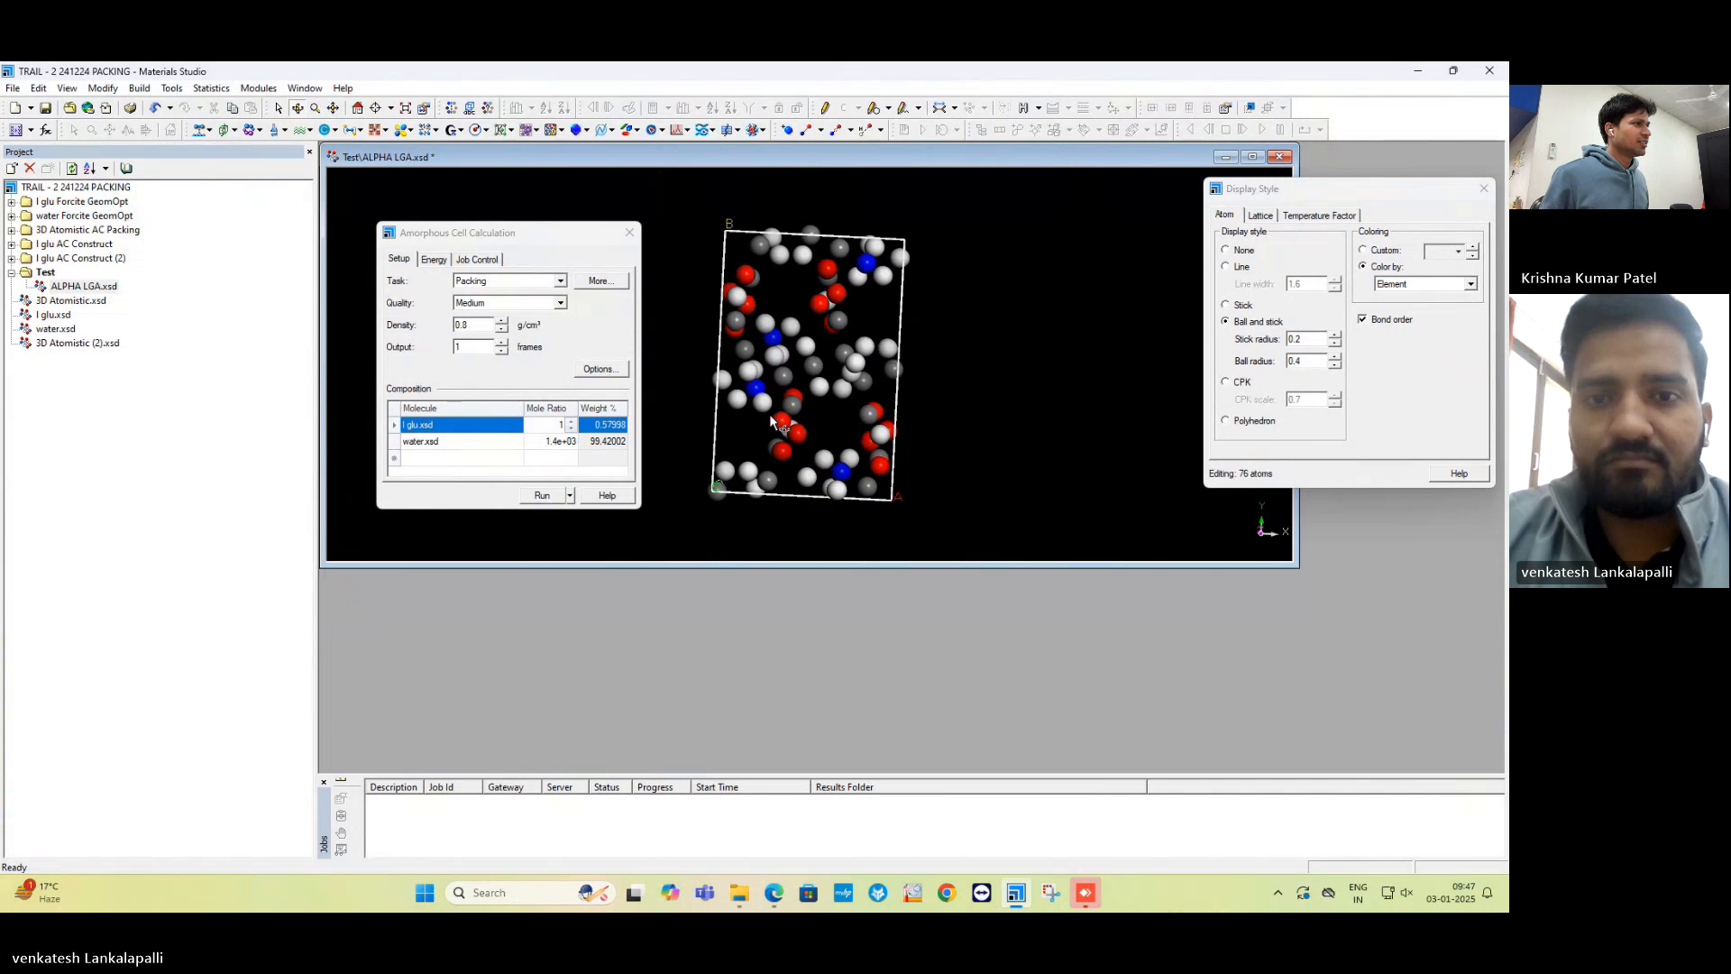
{"action": "left_click_drag", "start_coordinate": [691, 245], "coordinate": [733, 272]}
{"action": "right_click_drag", "start_coordinate": [861, 378], "coordinate": [881, 464]}
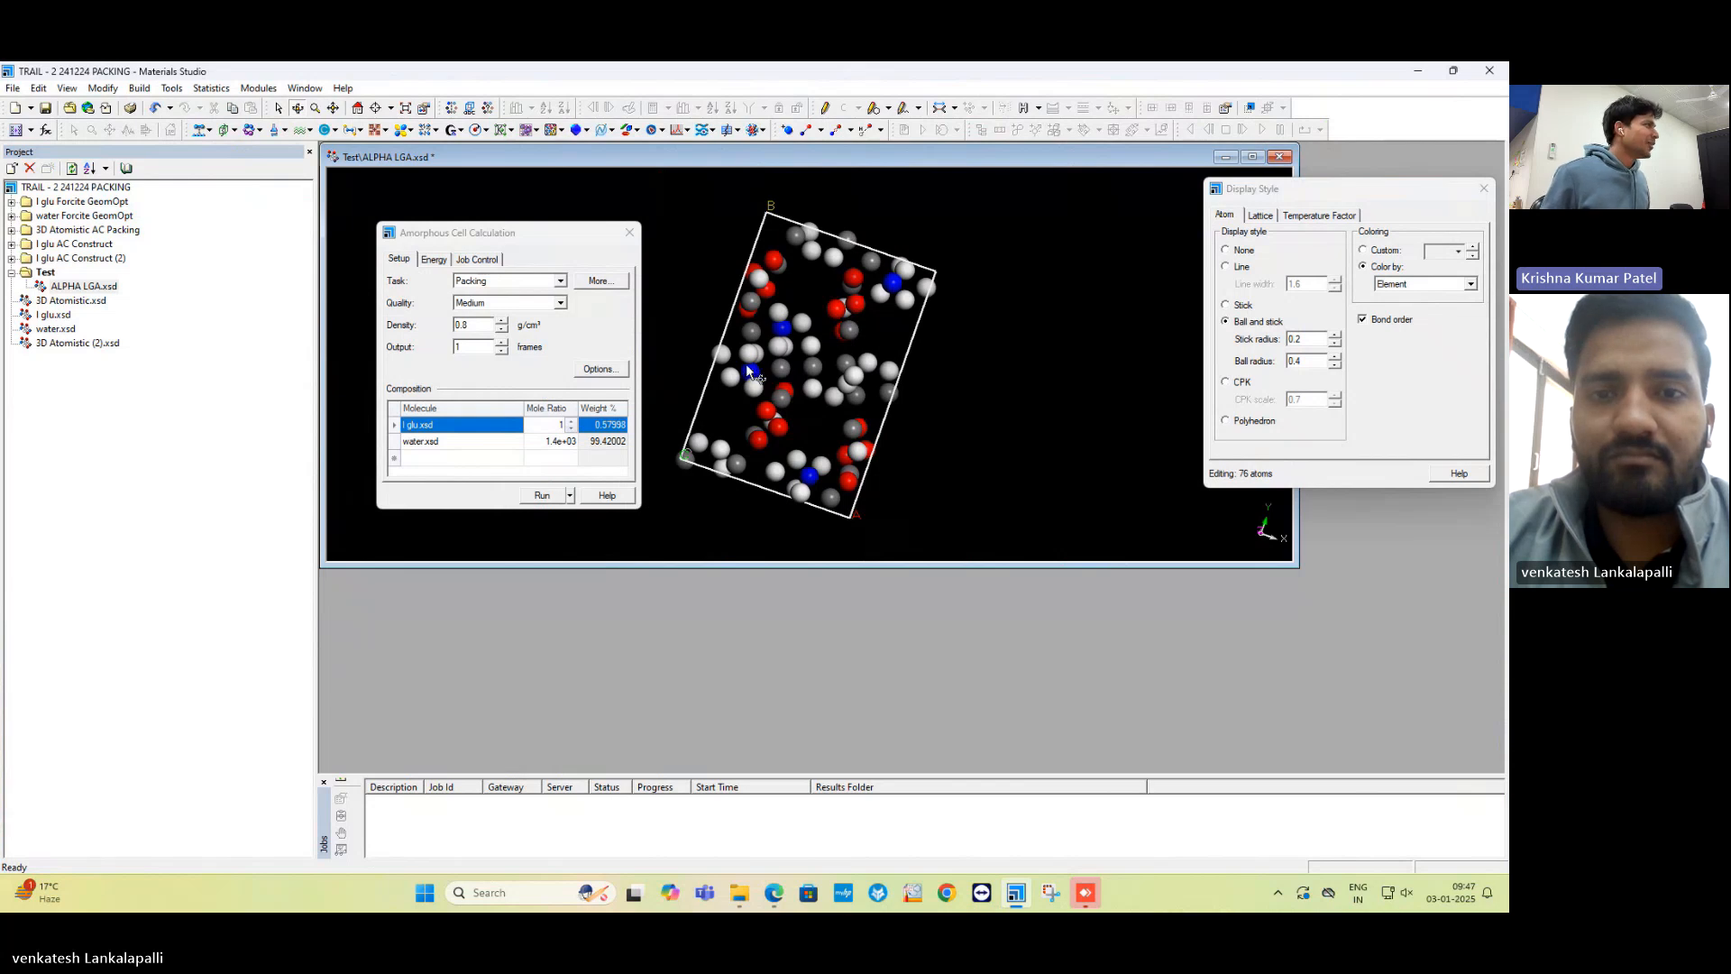
Open the folder containing ALPHA LGA.xsd in File Explorer.
{"action": "right_click", "coordinate": [86, 288]}
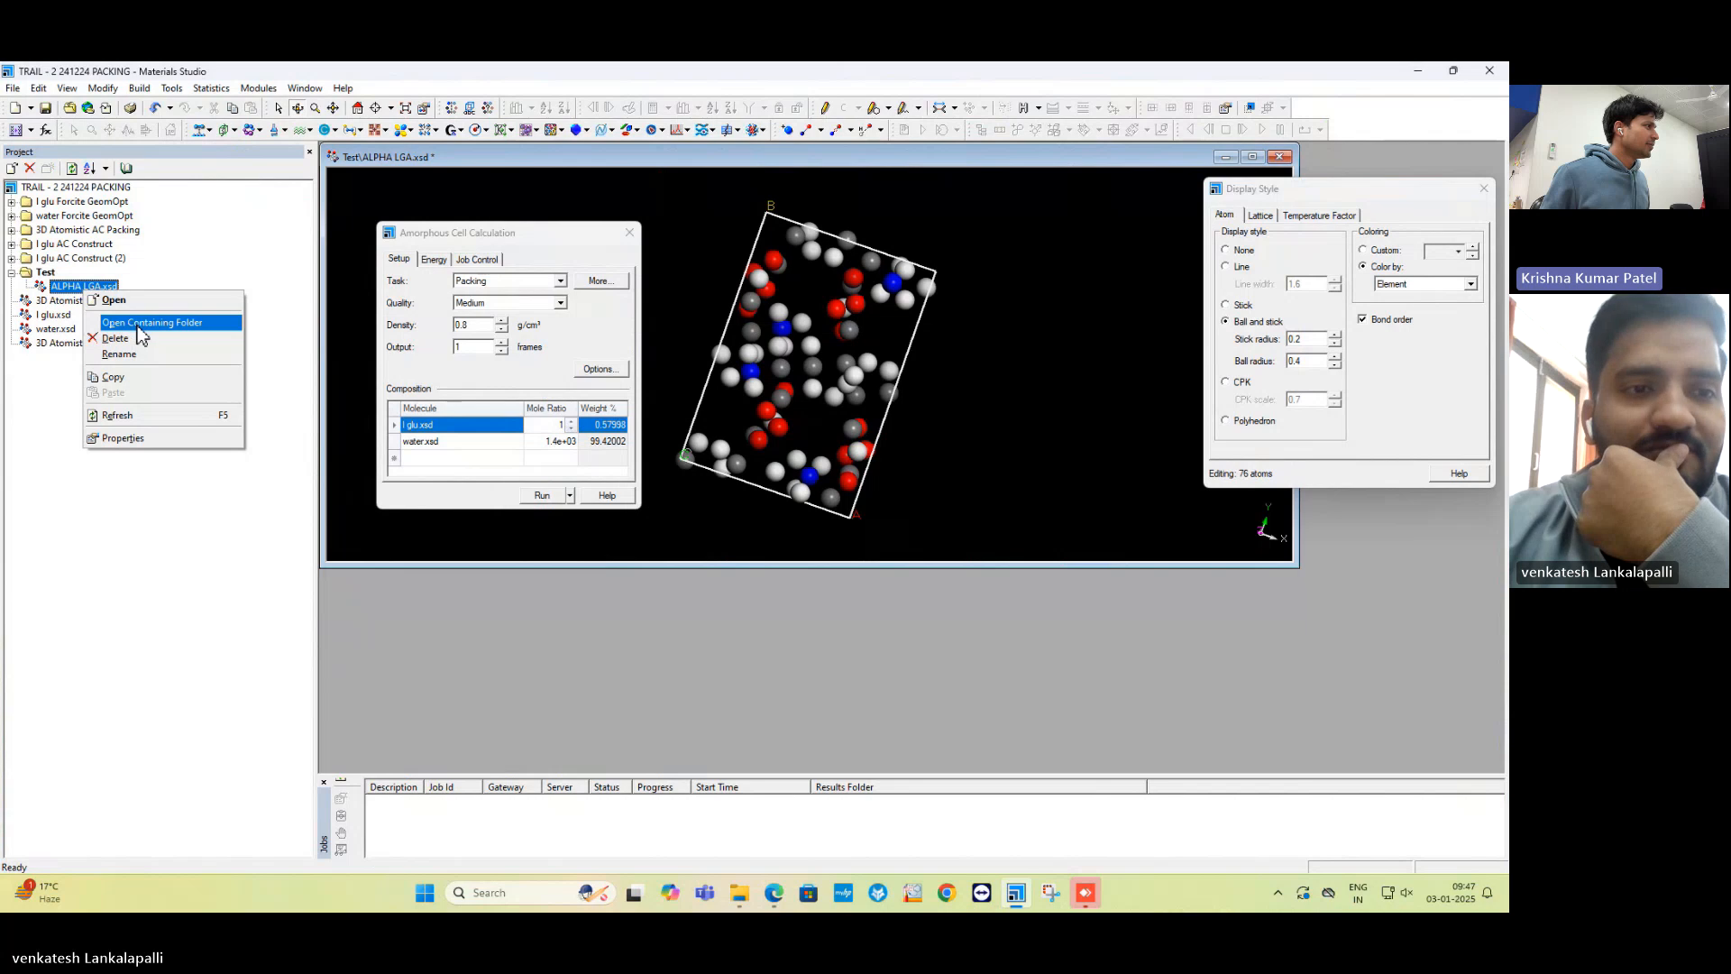
{"action": "left_click", "coordinate": [137, 323]}
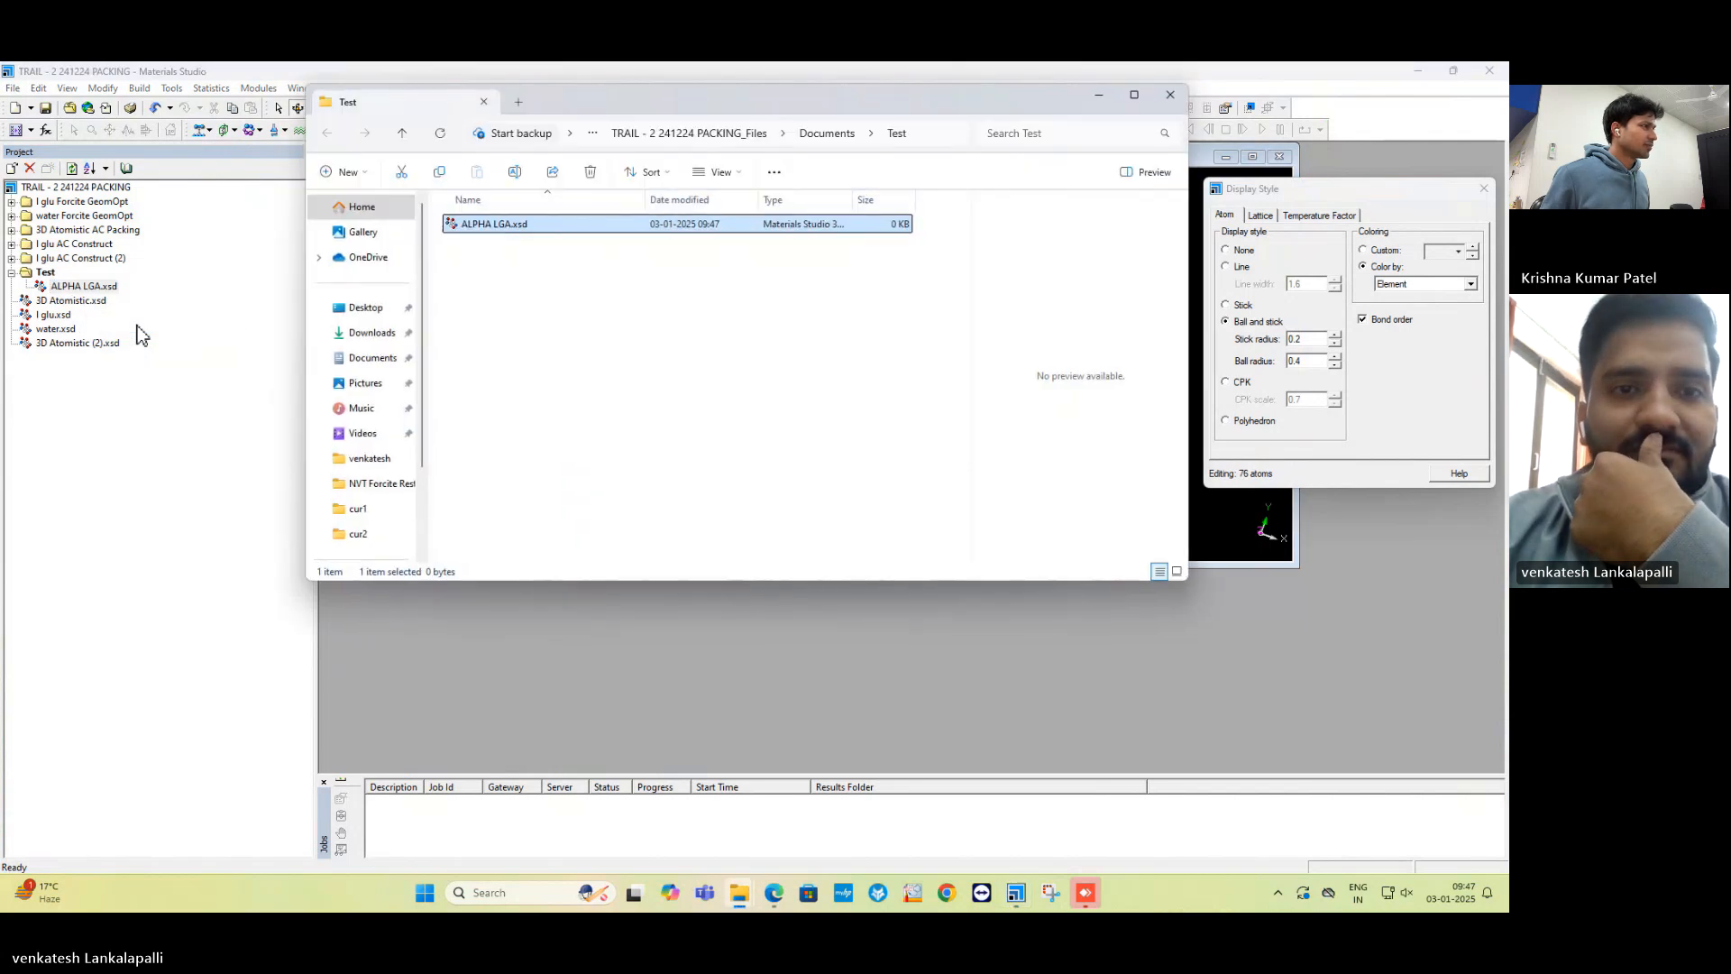
{"action": "right_click", "coordinate": [712, 226]}
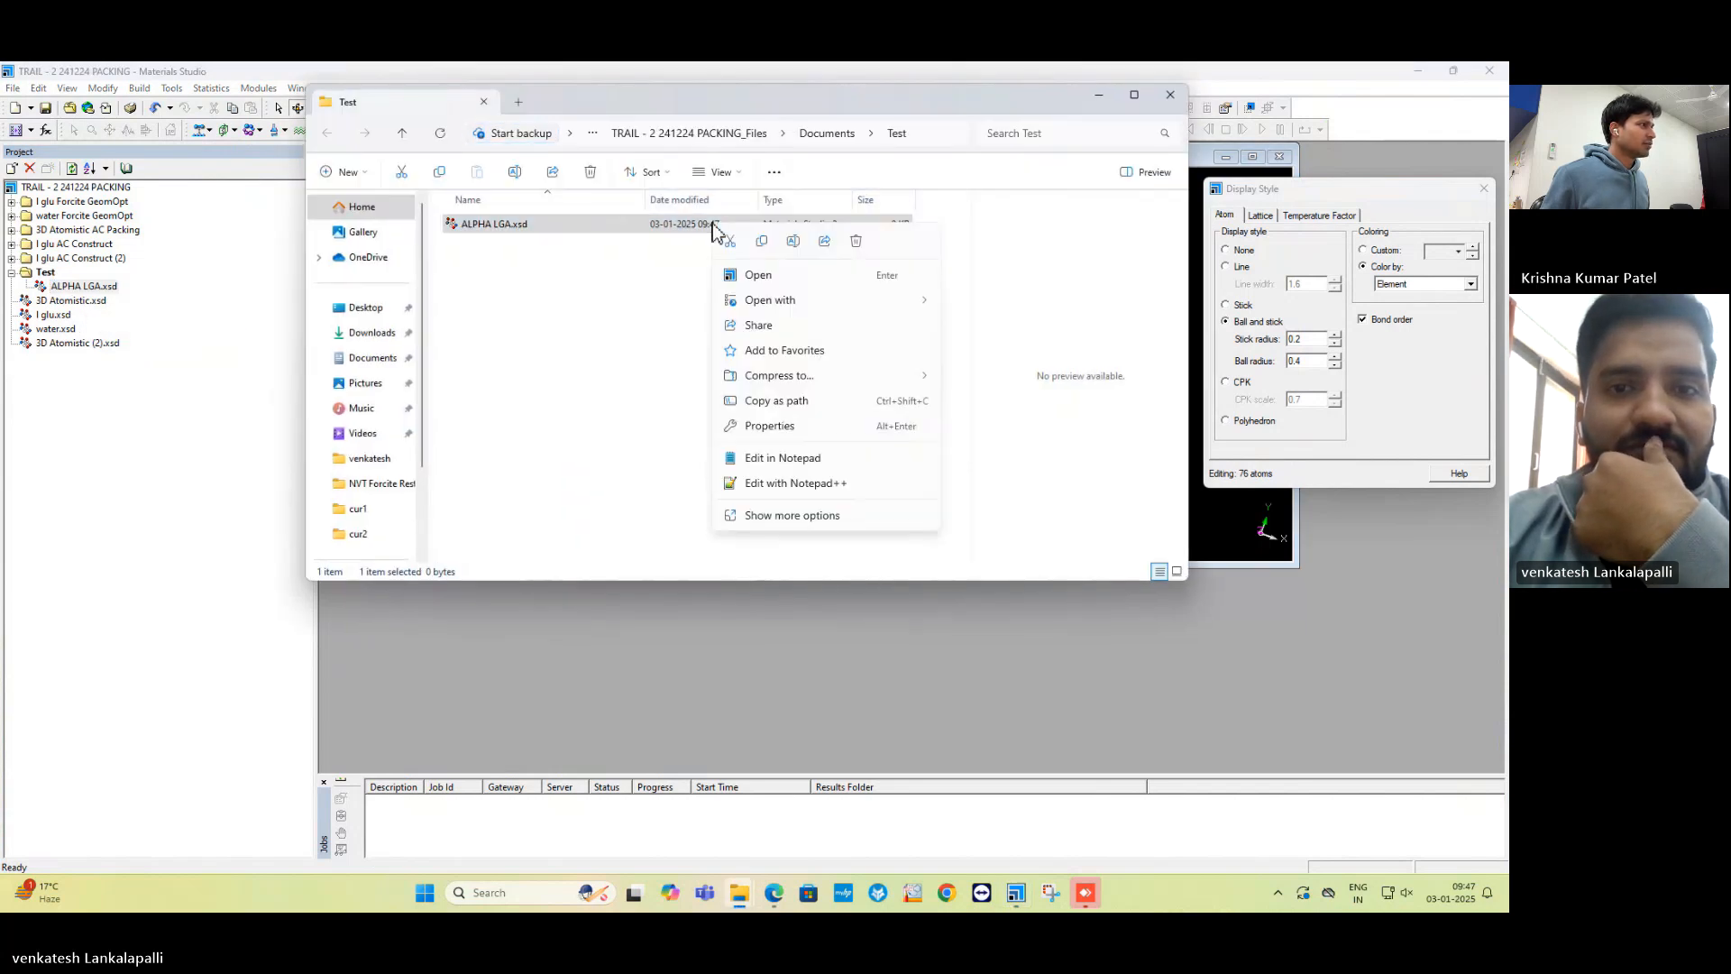
{"action": "left_click", "coordinate": [577, 288]}
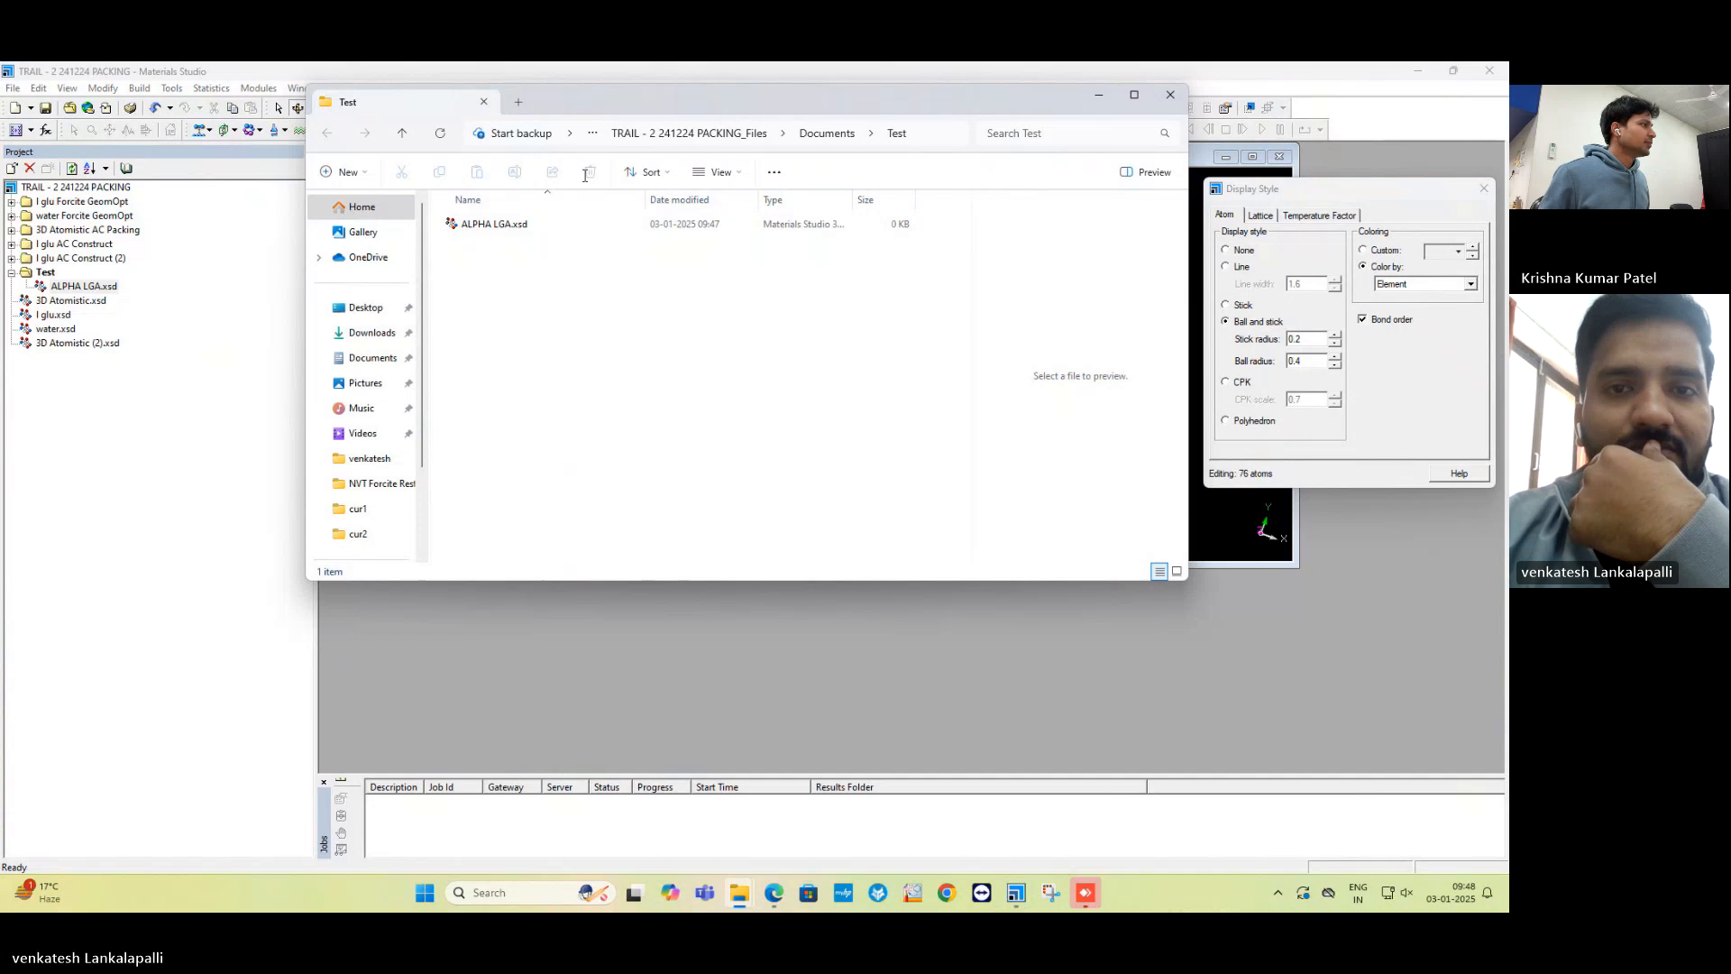
Browse Desktop > venkatesh > Compounds and bring up actions for ALPHA LGA.cif.
{"action": "left_click", "coordinate": [383, 309]}
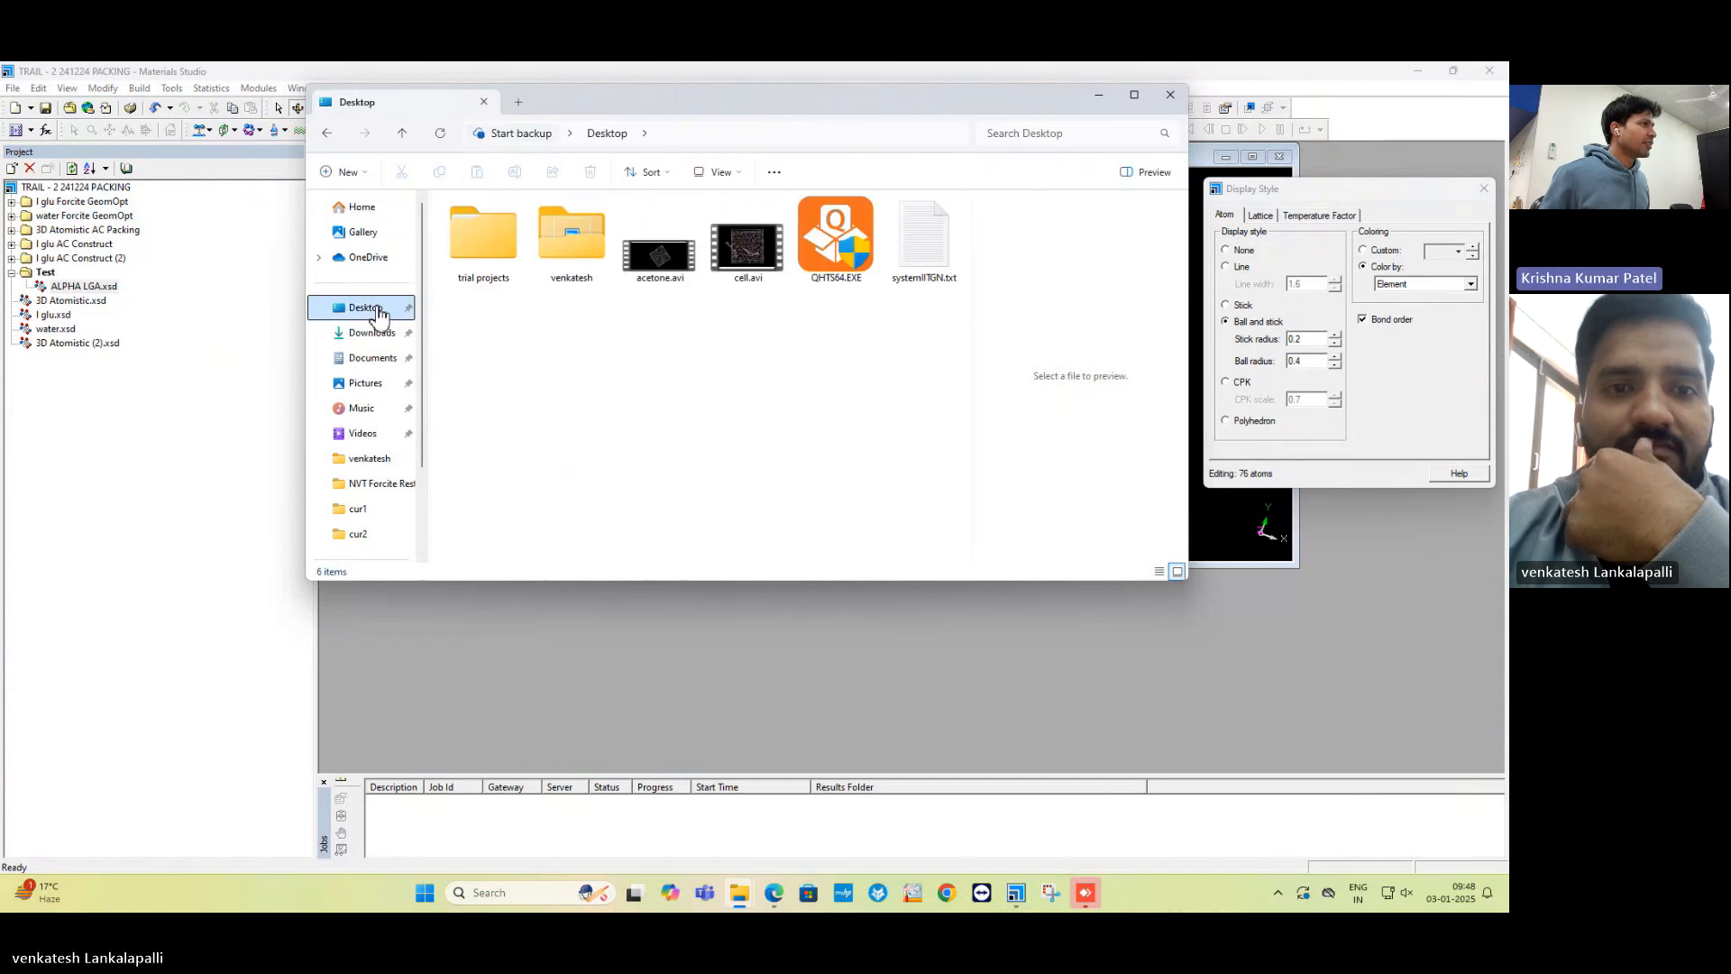
{"action": "double_click", "coordinate": [582, 246]}
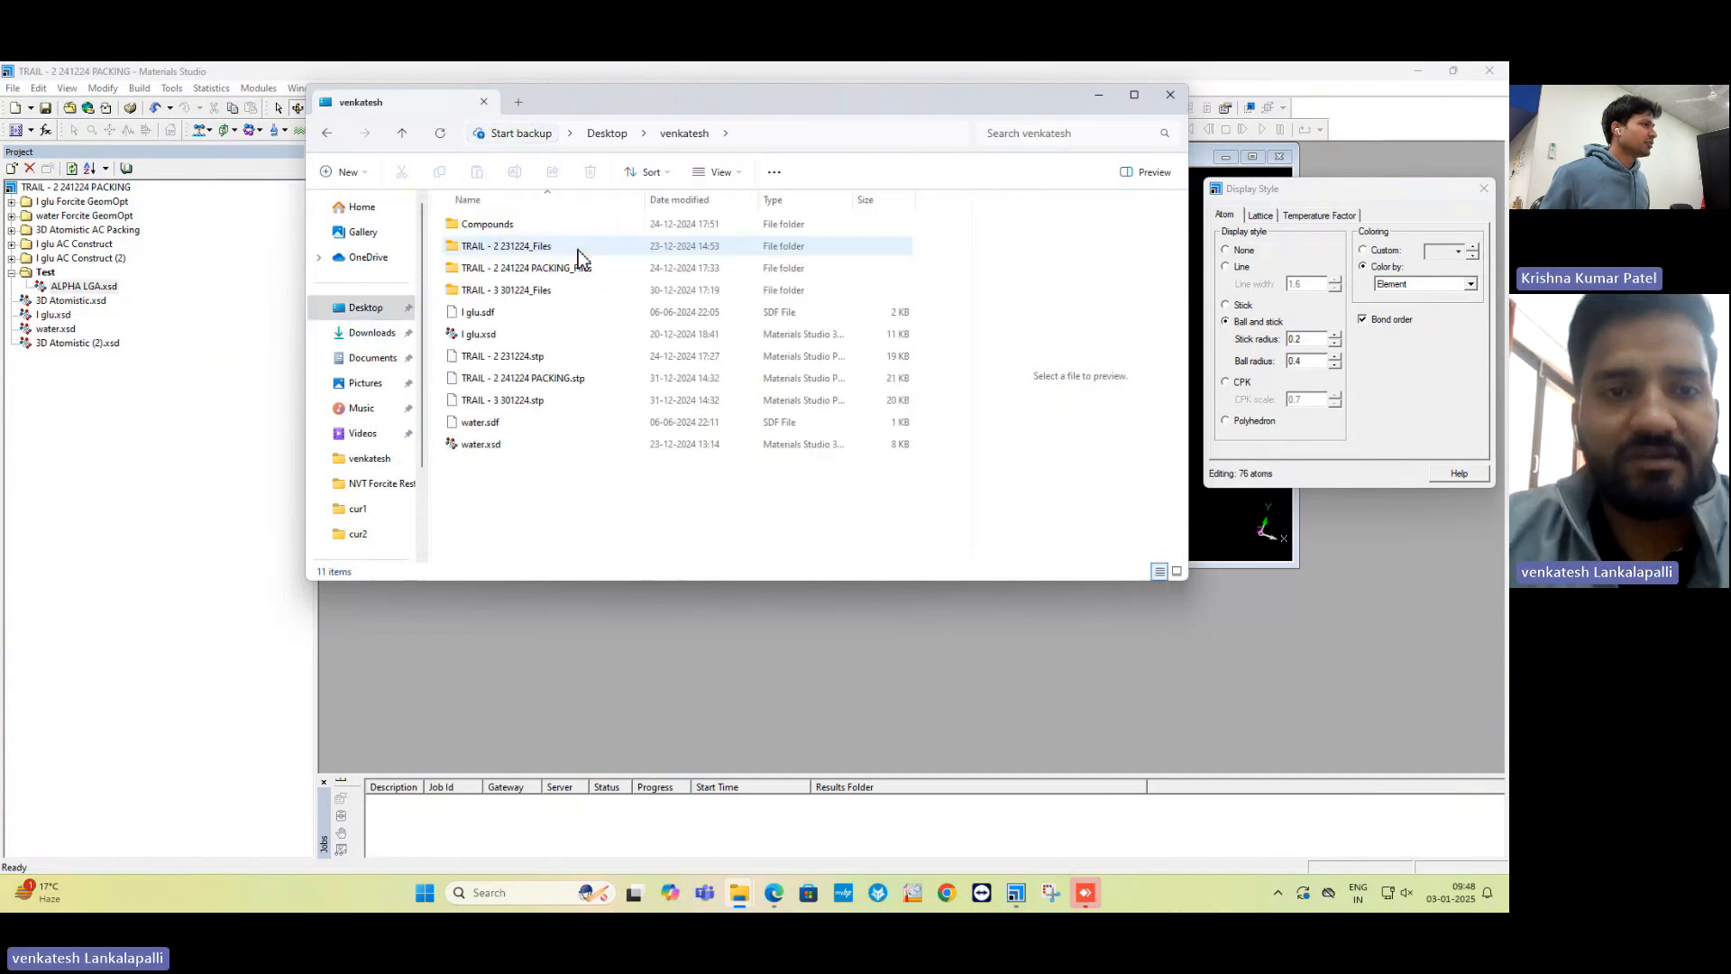
{"action": "double_click", "coordinate": [544, 228]}
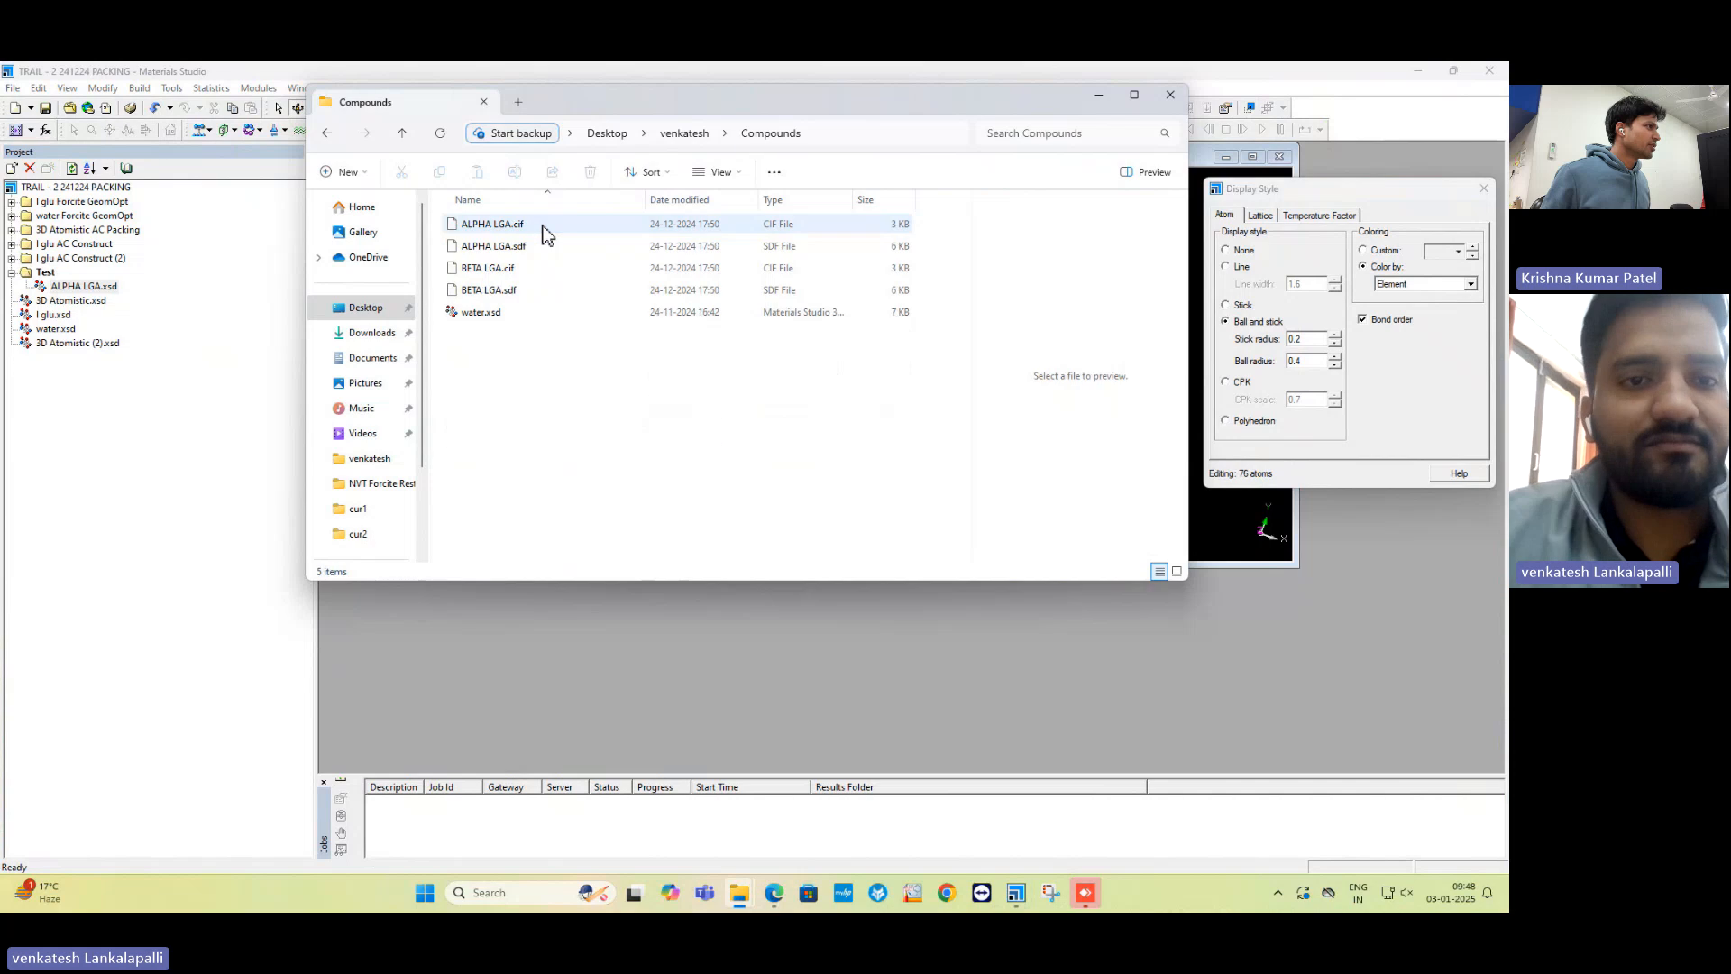
{"action": "left_click", "coordinate": [514, 230]}
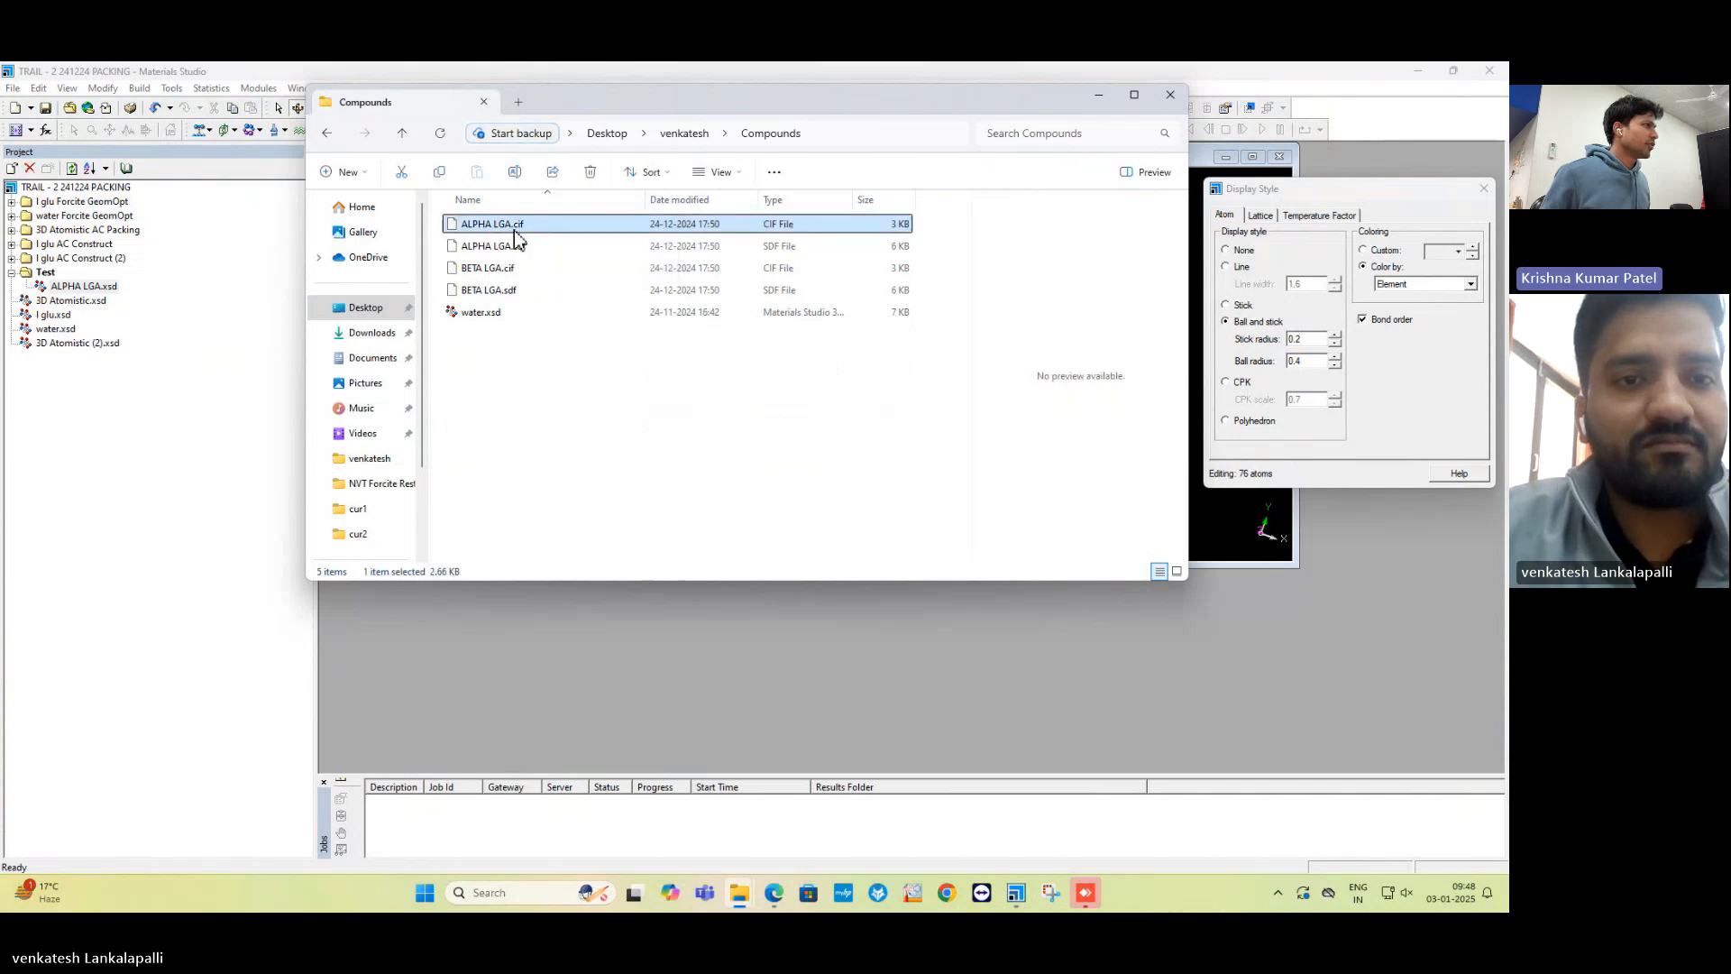
{"action": "right_click", "coordinate": [514, 230]}
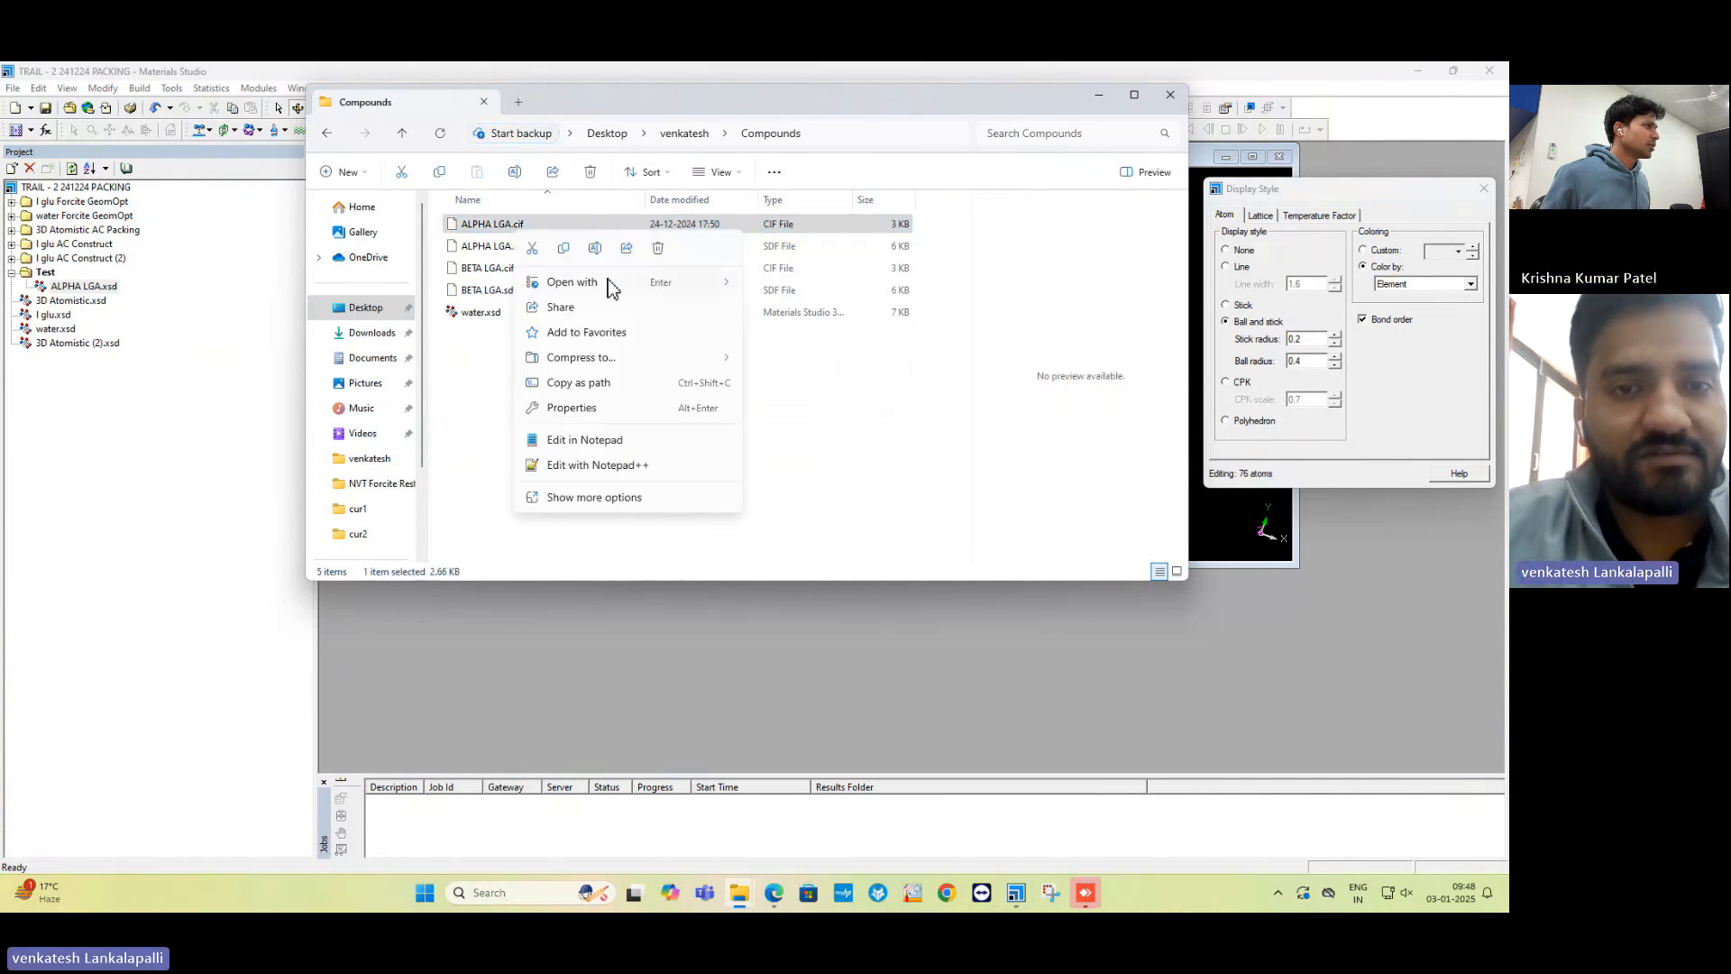
Open ALPHA LGA.cif with Notepad and move its window down and right.
{"action": "mouse_move", "coordinate": [611, 285]}
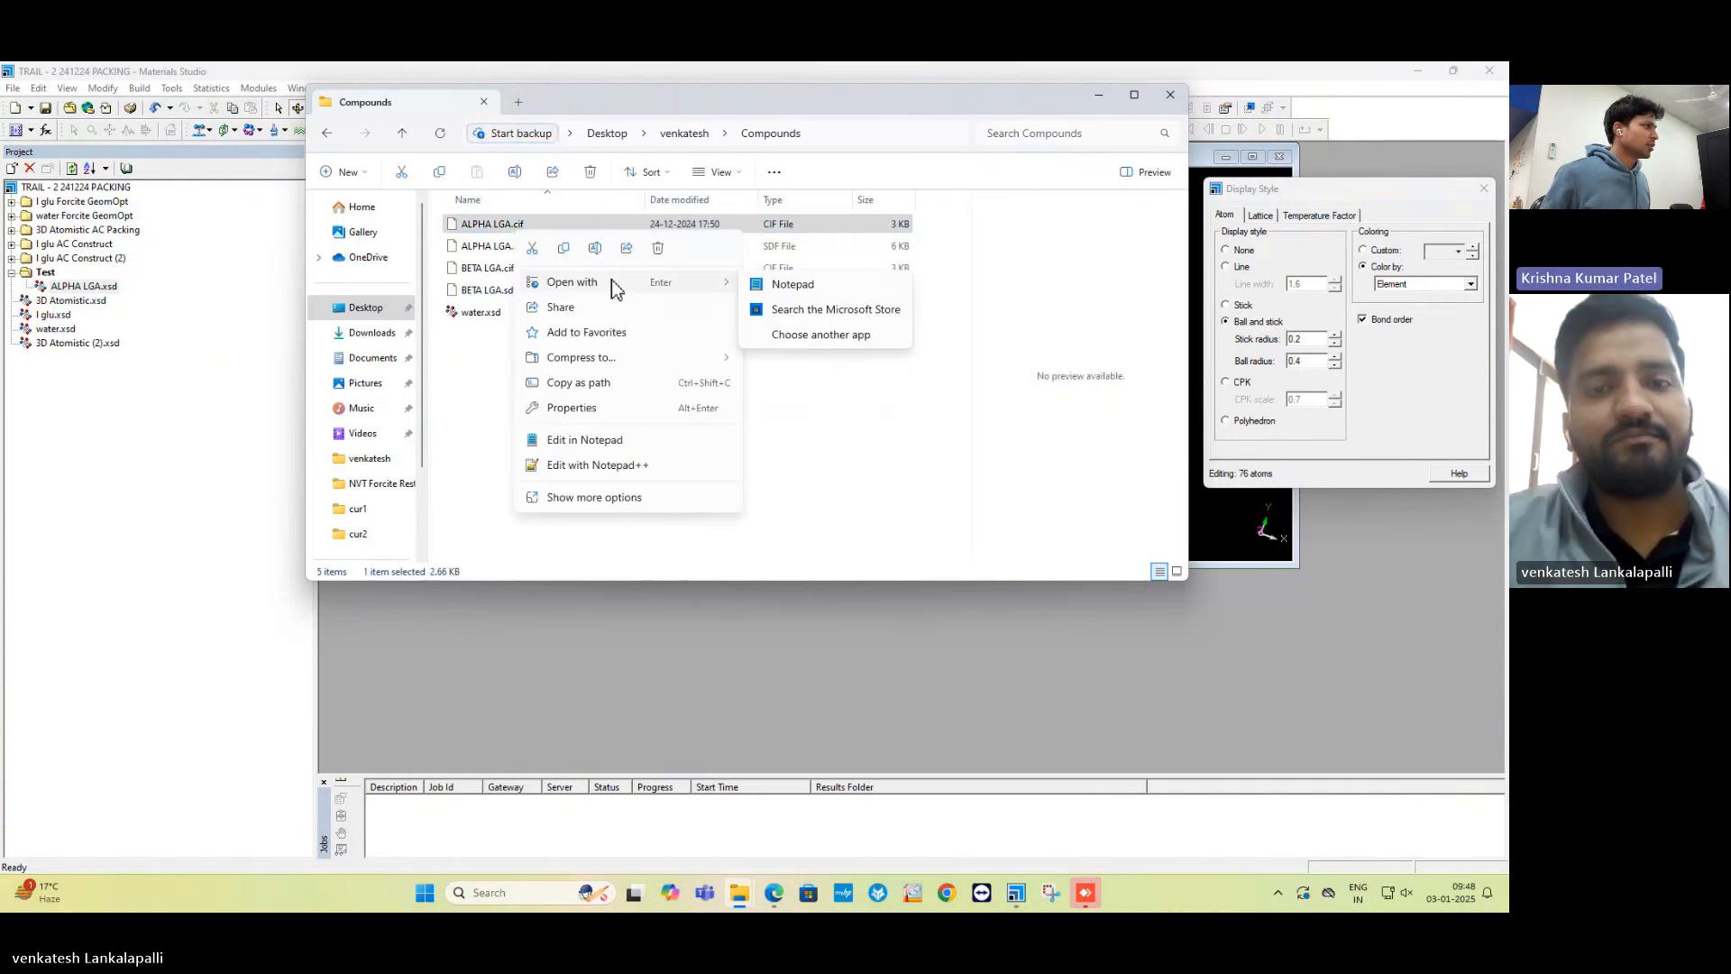
{"action": "left_click", "coordinate": [828, 284]}
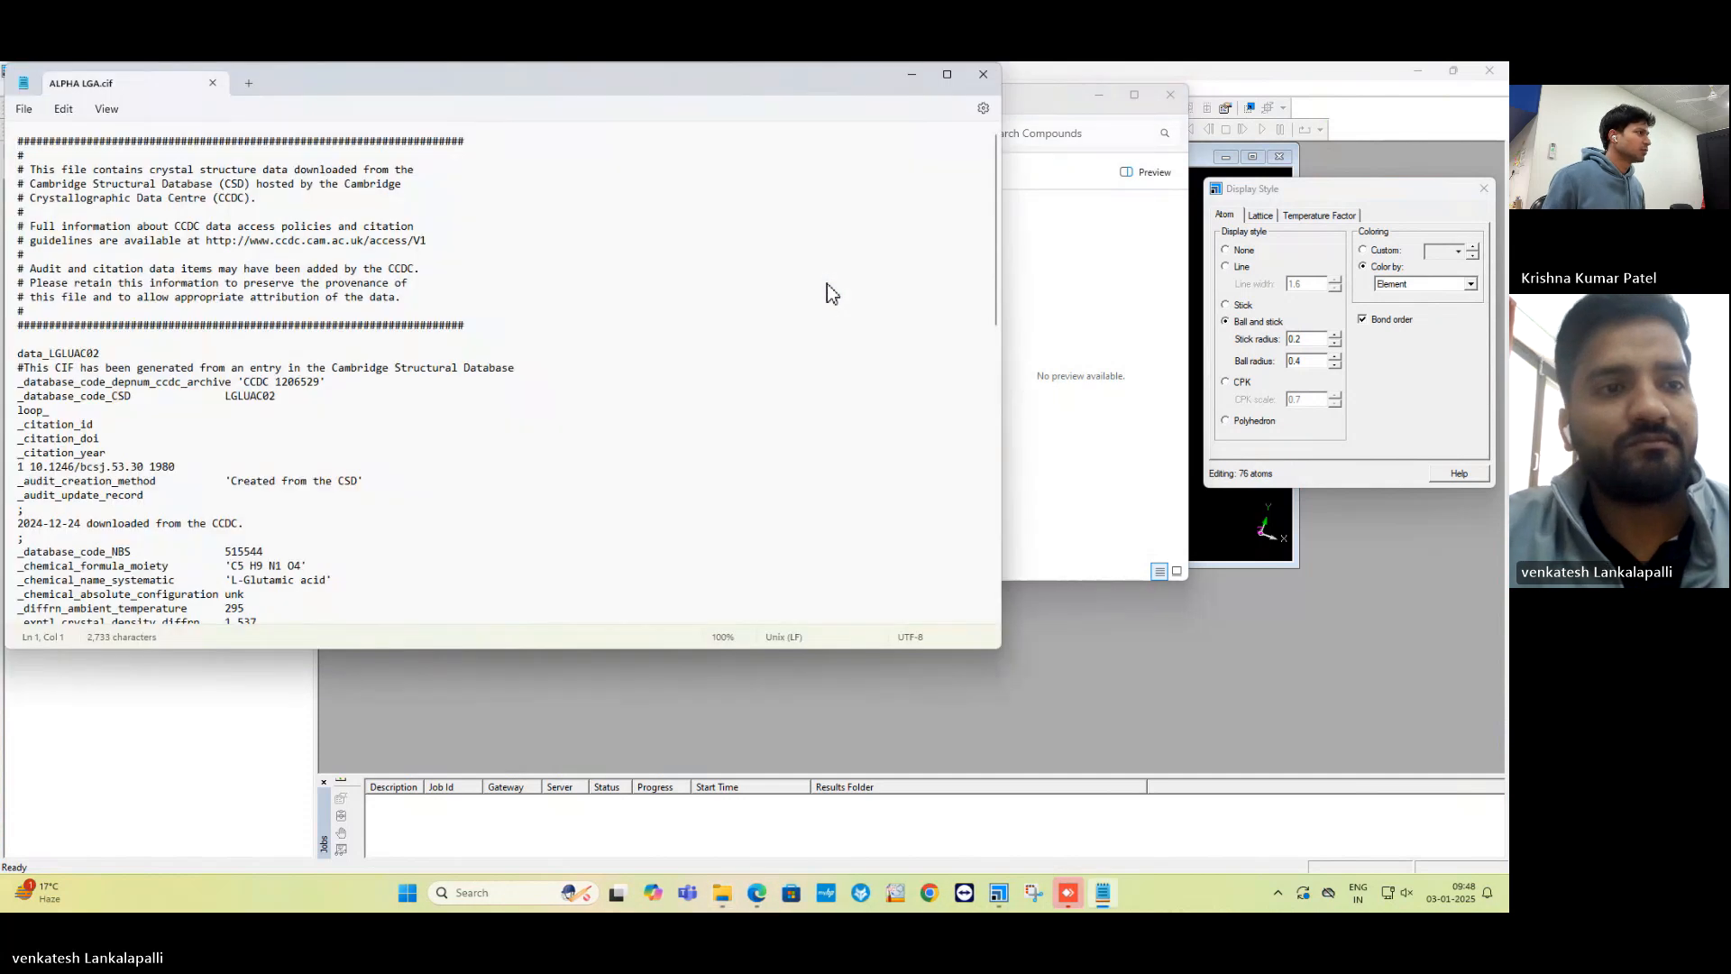
{"action": "left_click_drag", "start_coordinate": [424, 72], "coordinate": [749, 130]}
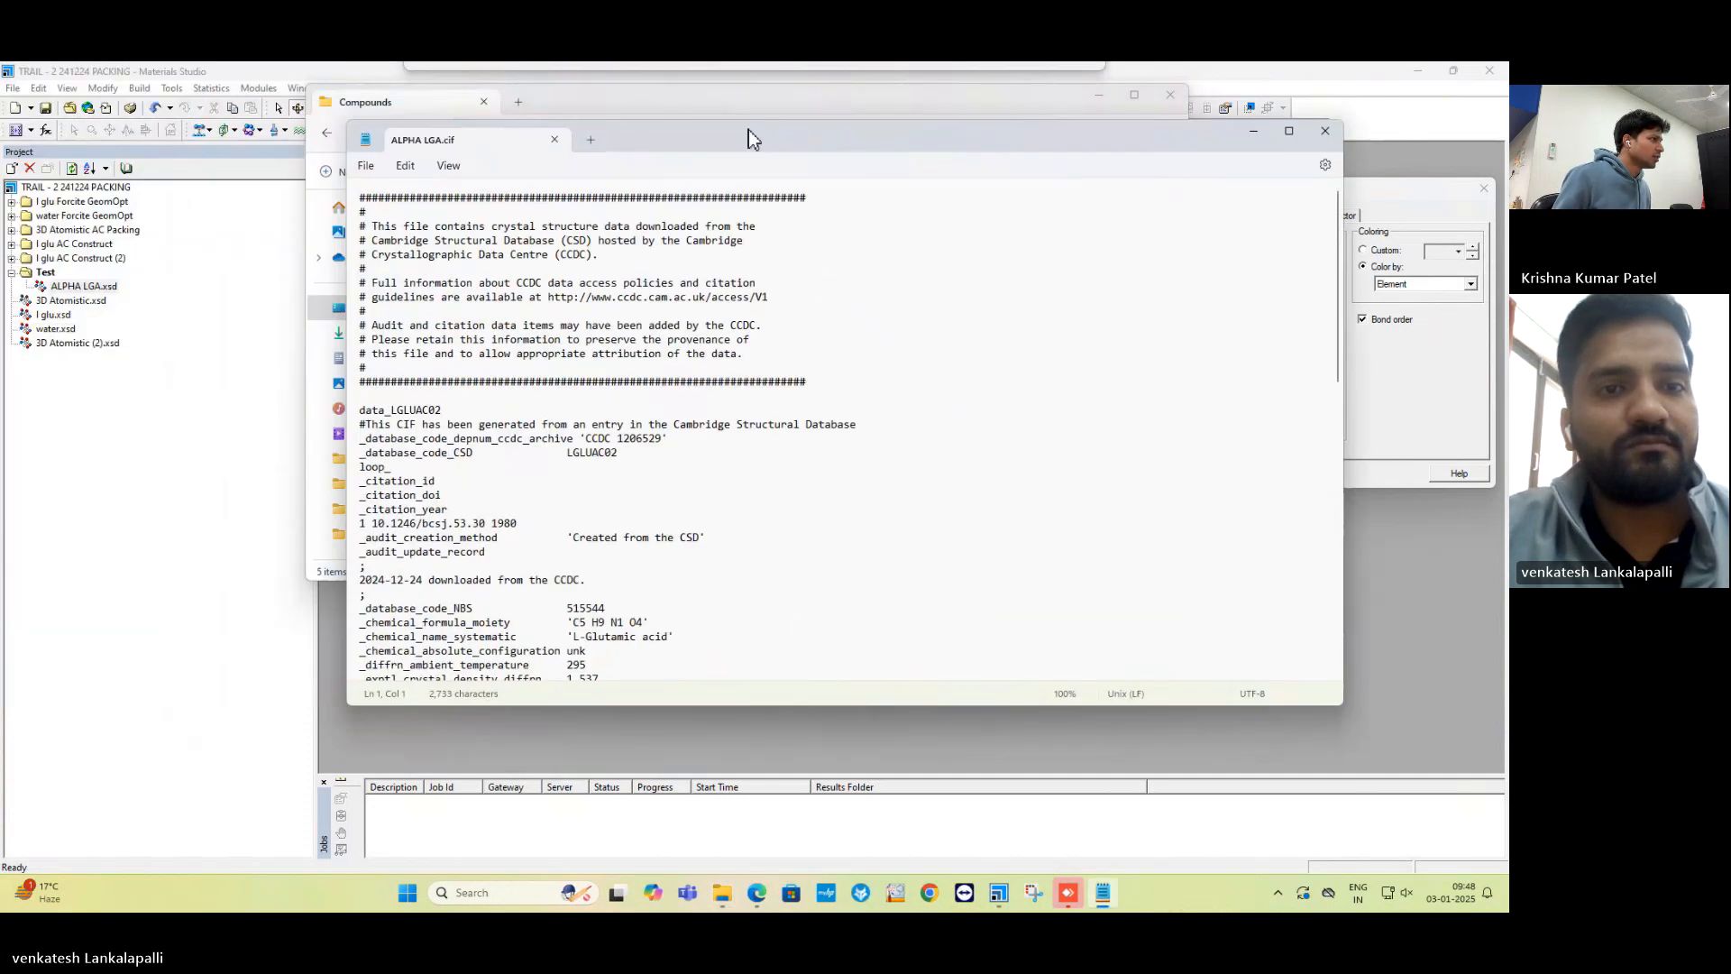
Scroll through the CIF text down to #END, then return to Materials Studio.
{"action": "scroll", "coordinate": [694, 289], "scroll_direction": "down", "scroll_amount": 4}
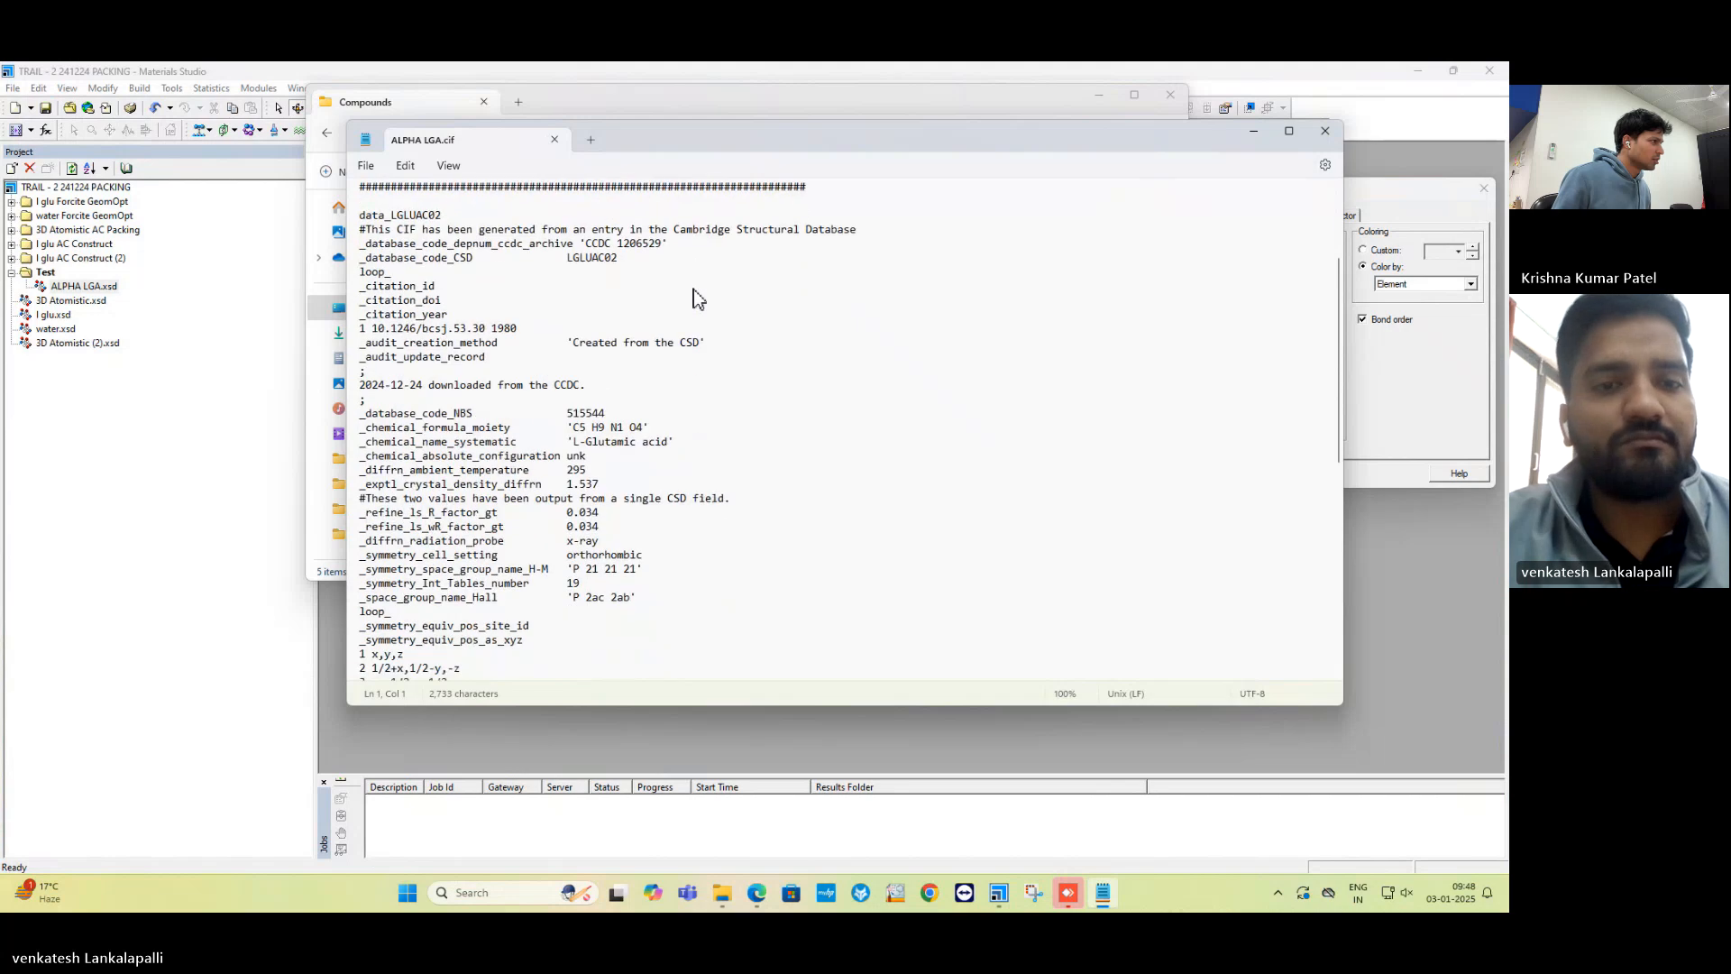
{"action": "scroll", "coordinate": [695, 289], "scroll_direction": "down", "scroll_amount": 10}
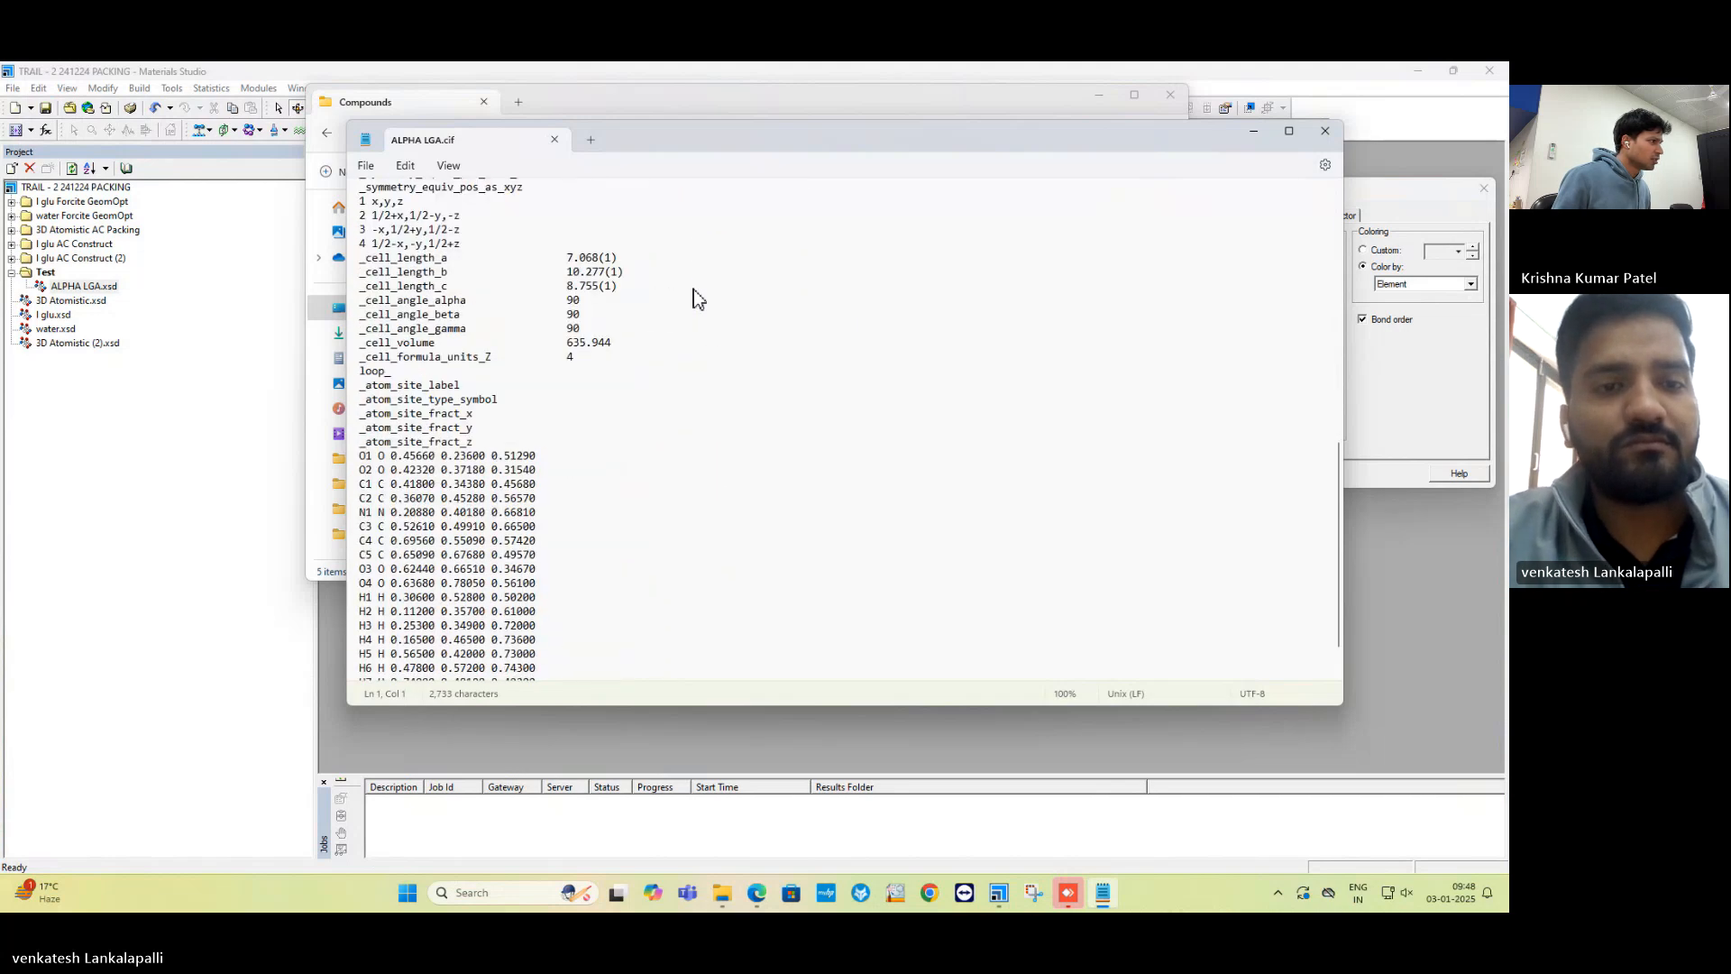
{"action": "scroll", "coordinate": [694, 289], "scroll_direction": "down", "scroll_amount": 2}
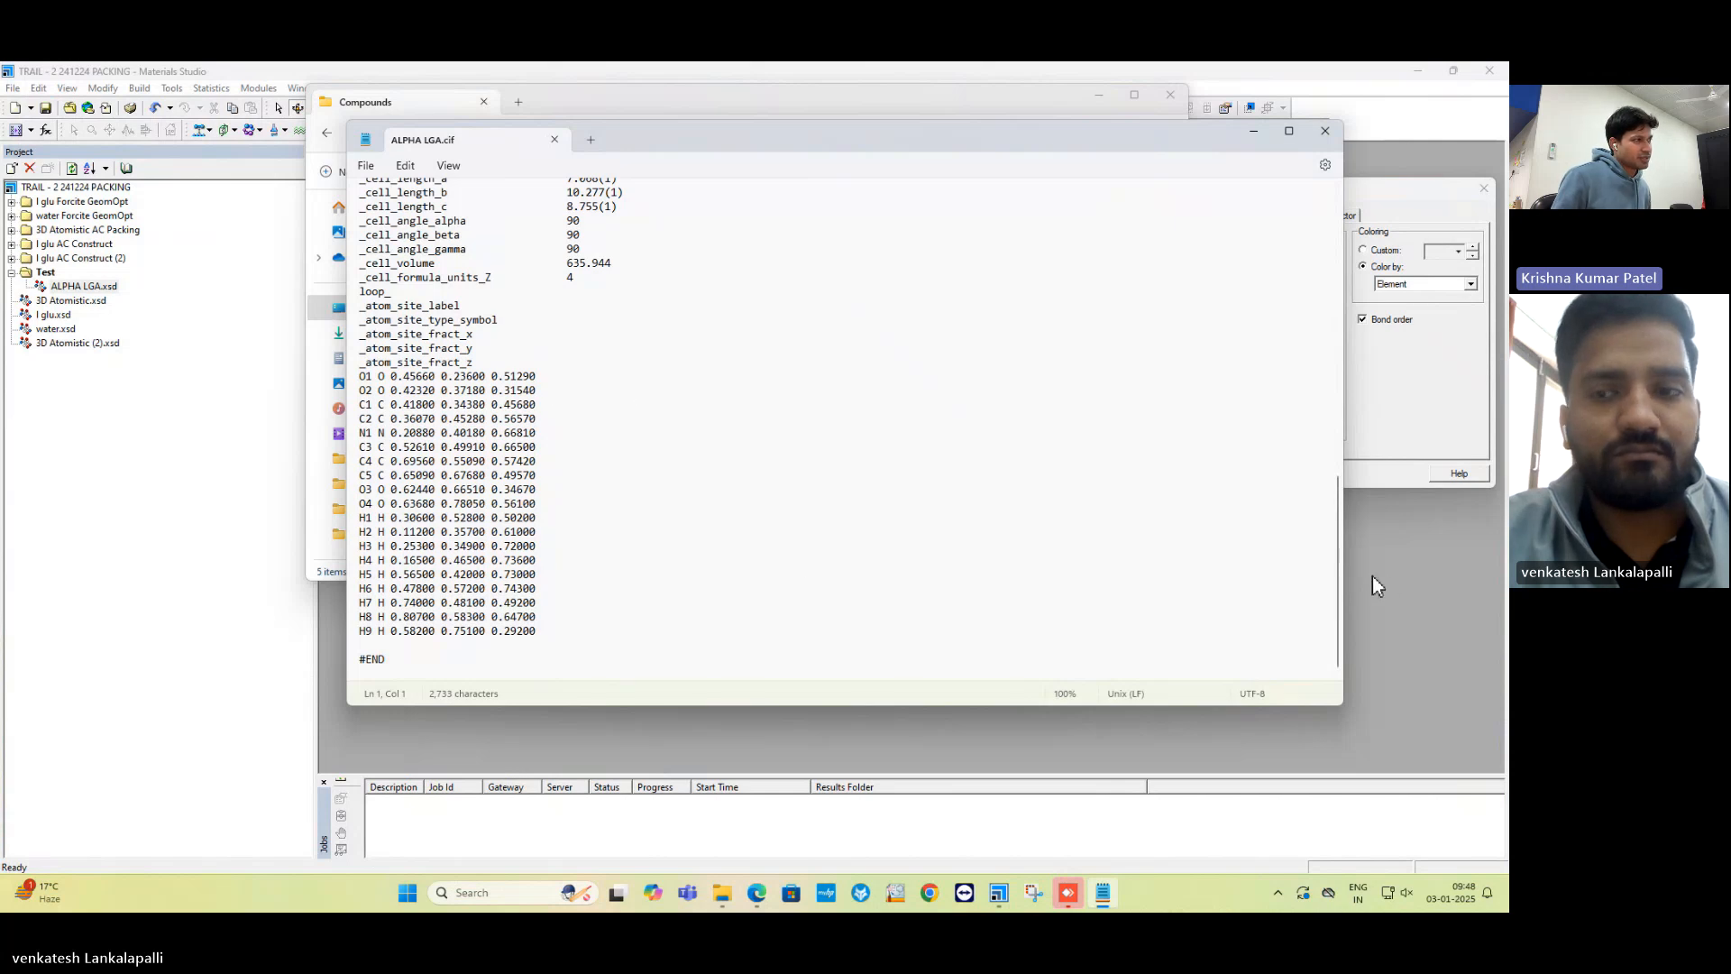
{"action": "left_click", "coordinate": [1419, 608]}
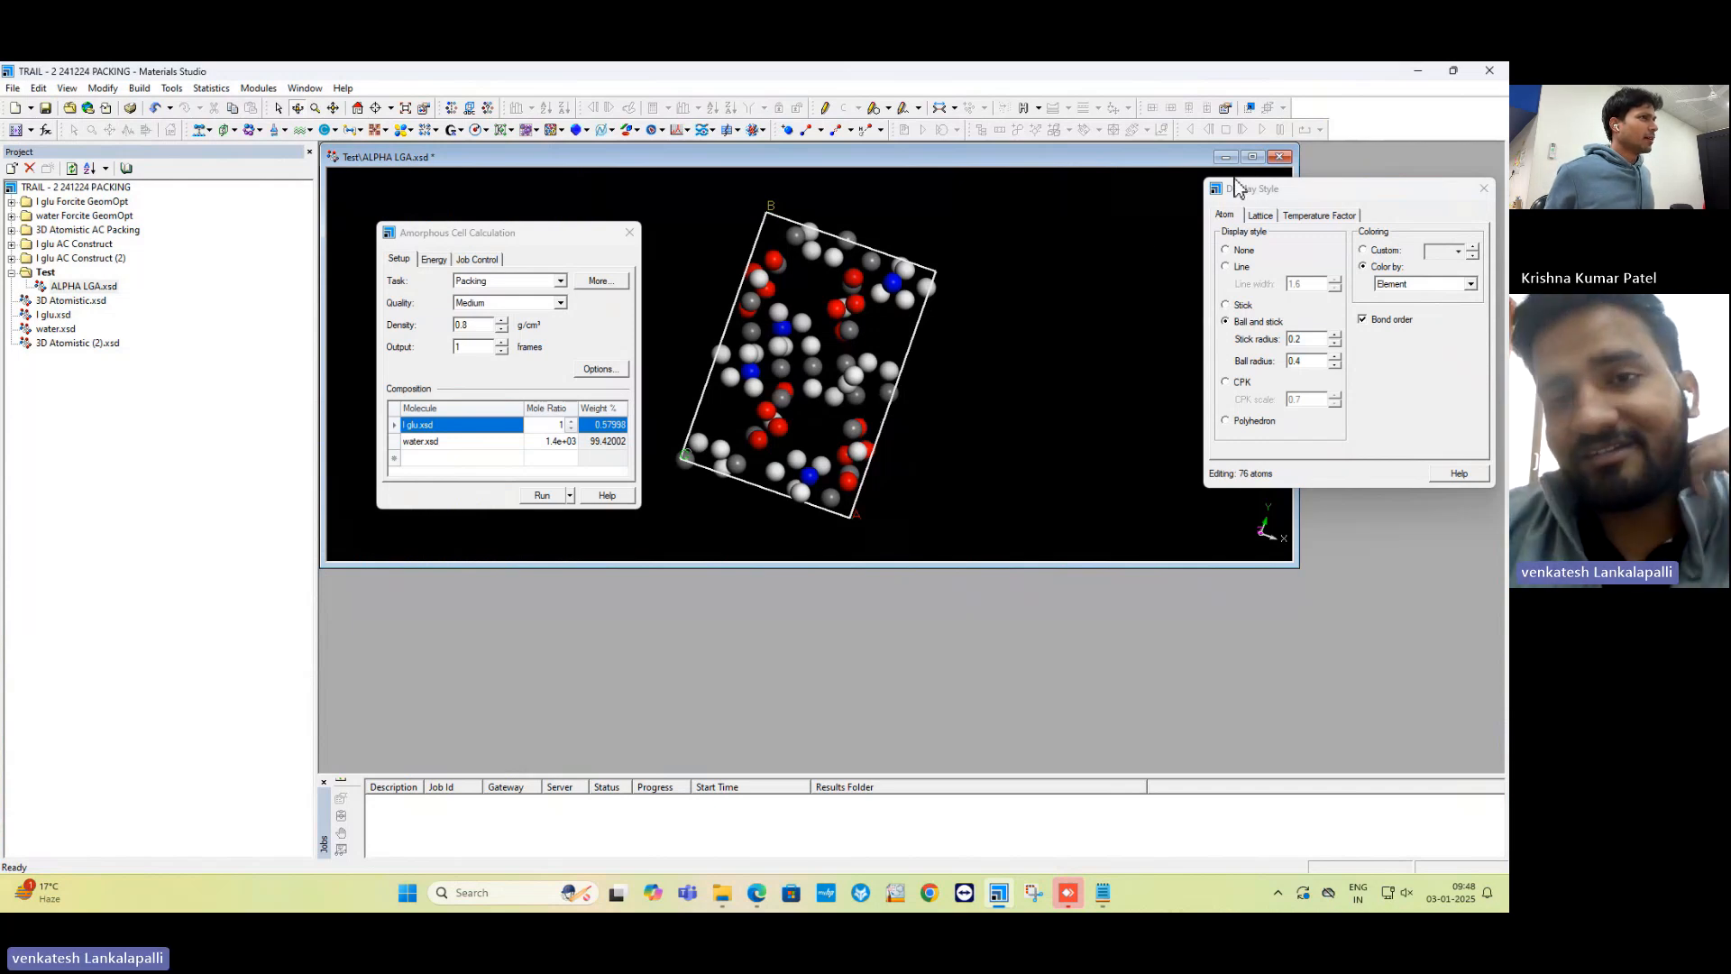
Maximize the ALPHA LGA.xsd window and rotate the cell slightly counter-clockwise.
{"action": "left_click", "coordinate": [1251, 156]}
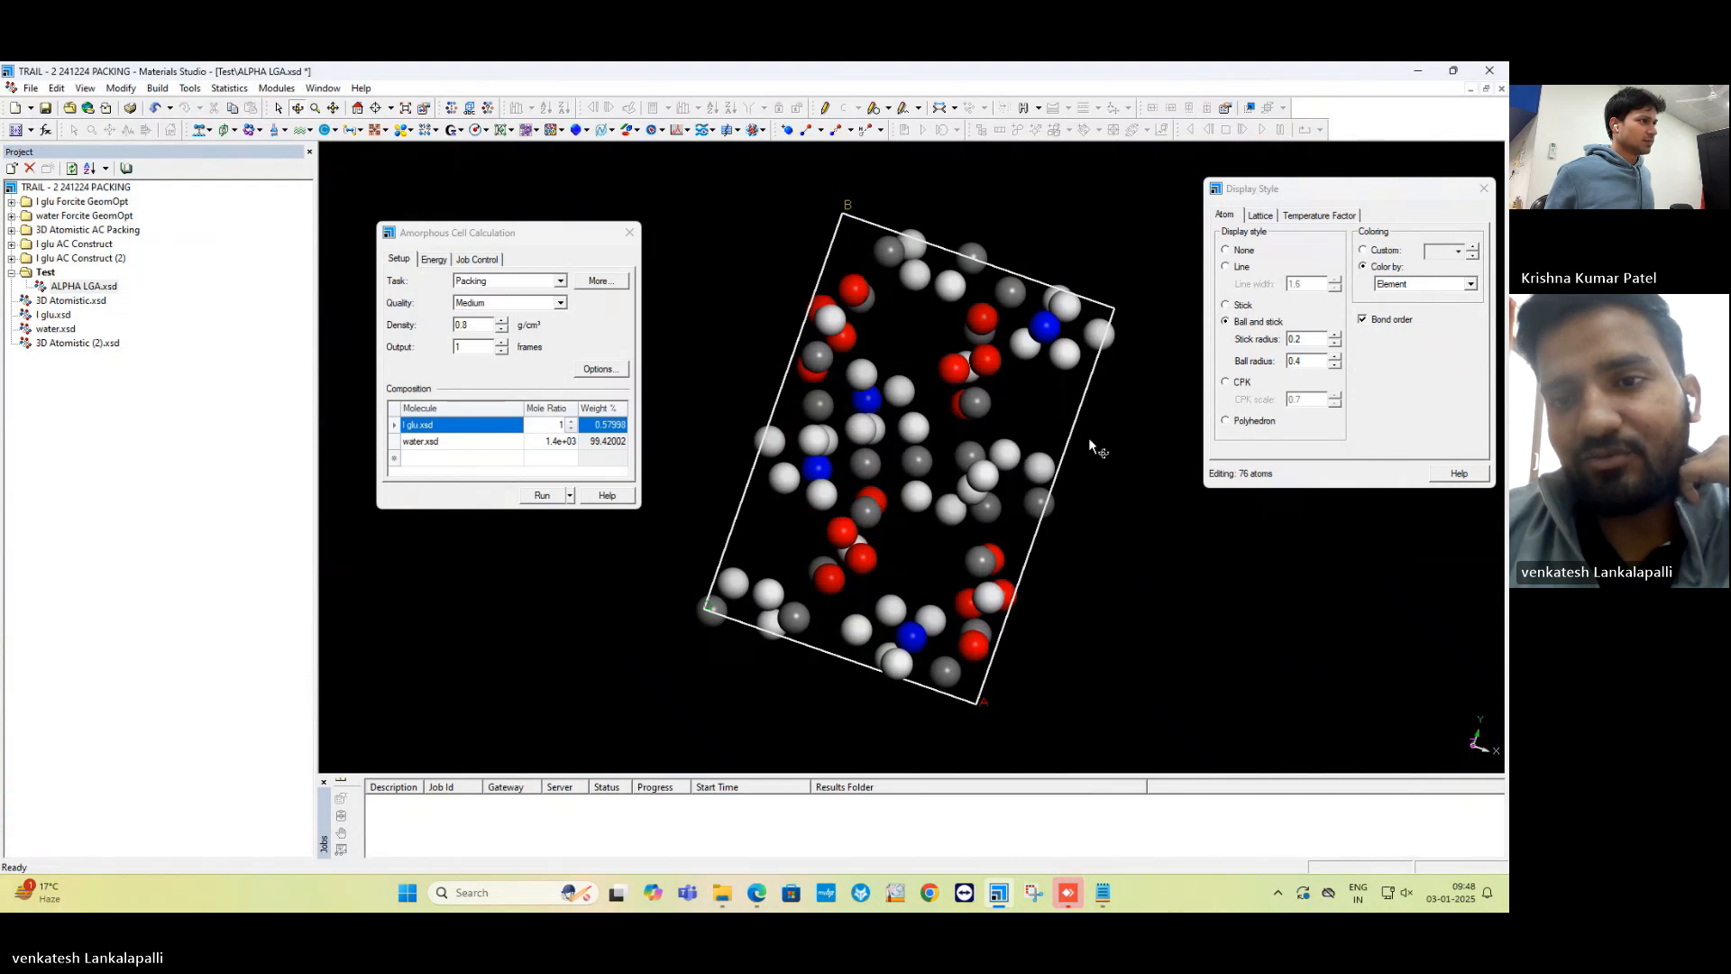
{"action": "left_click_drag", "start_coordinate": [1089, 439], "coordinate": [1087, 431]}
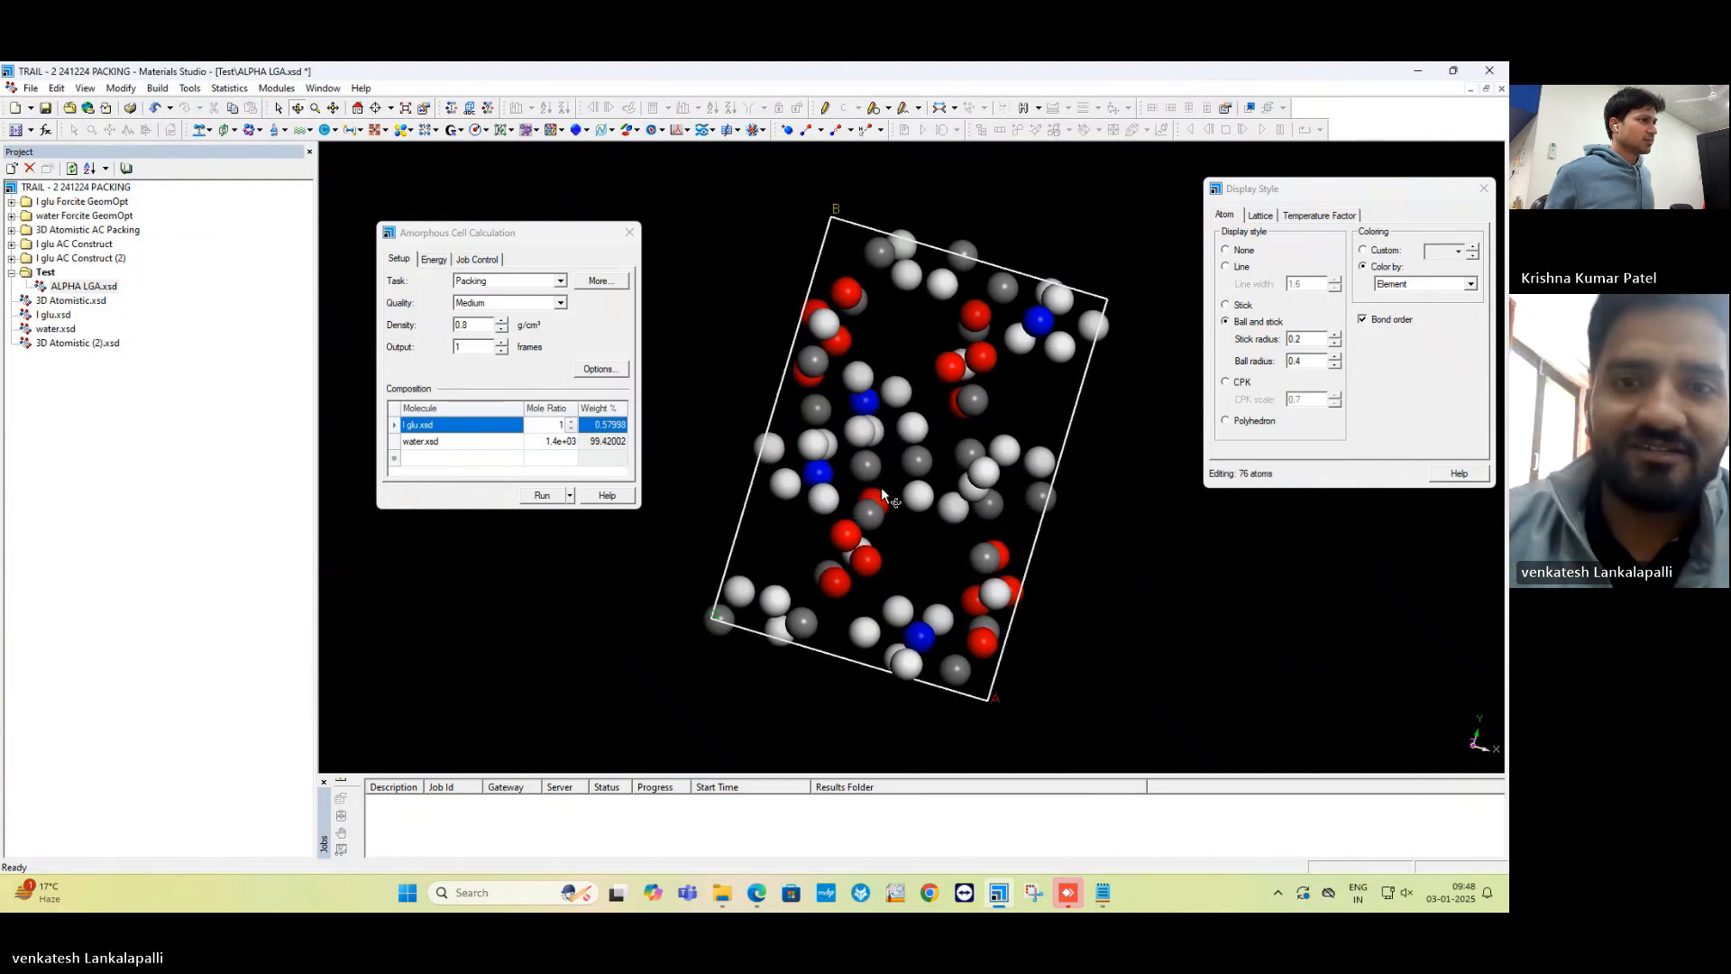
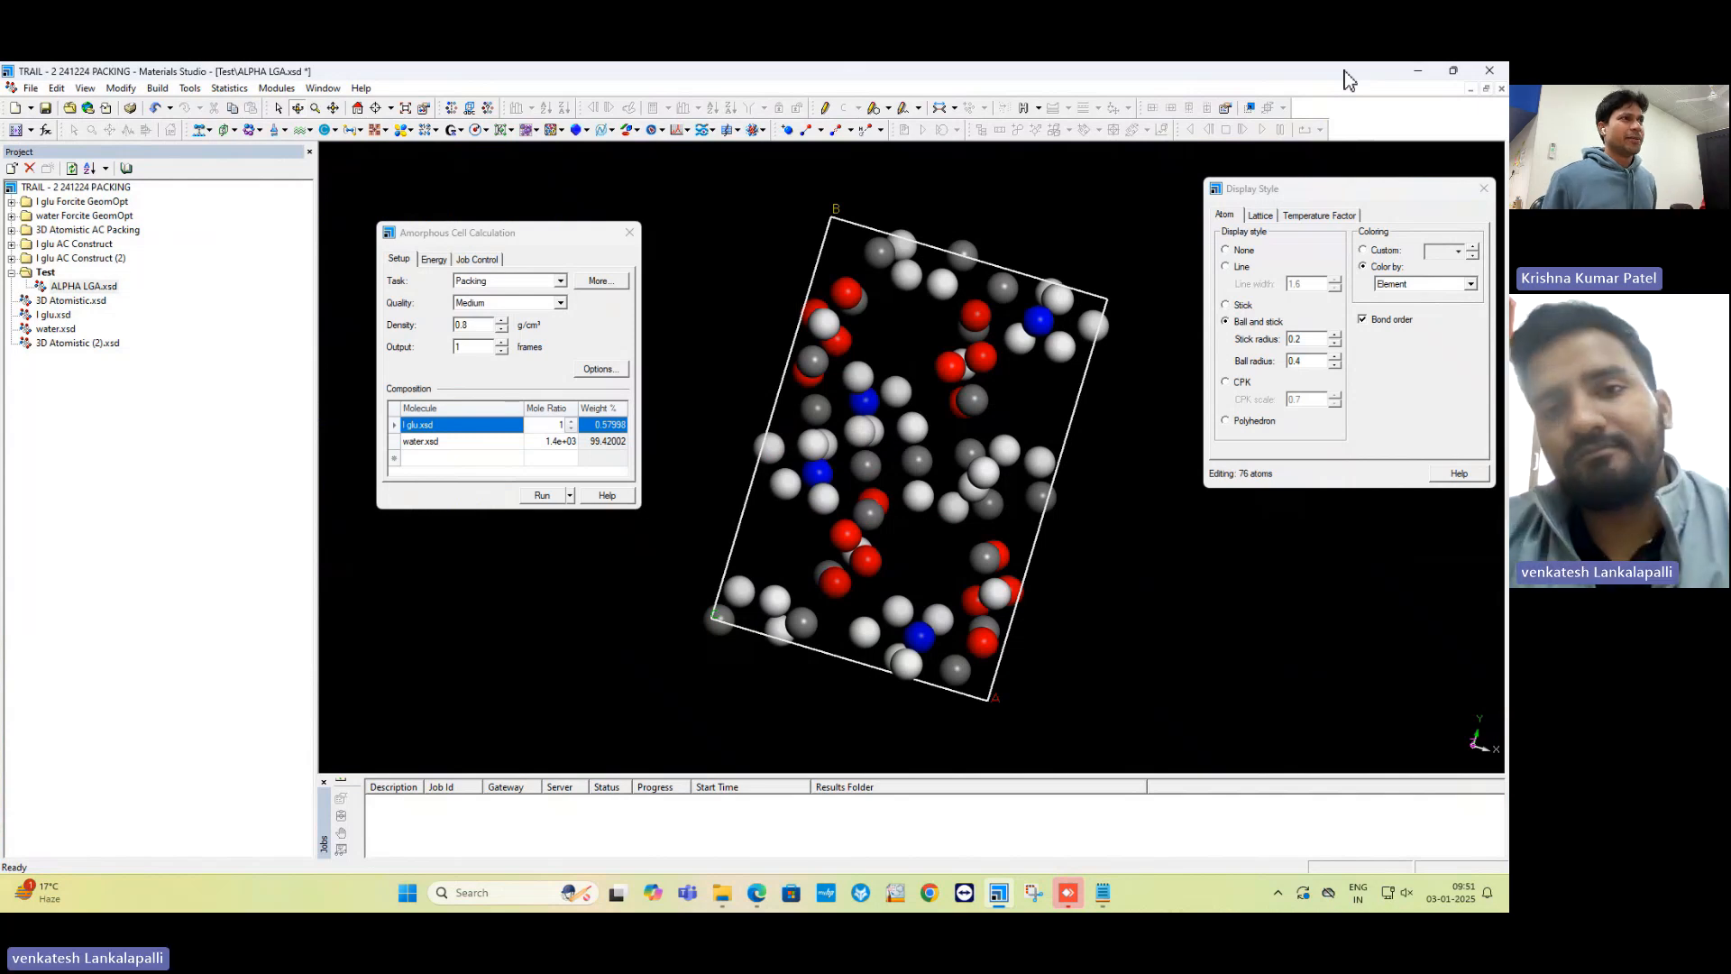
Discard ALPHA LGA.xsd unsaved, then add a 3D atomistic document under Test named Alpha_Glutamic.
{"action": "left_click", "coordinate": [1502, 89]}
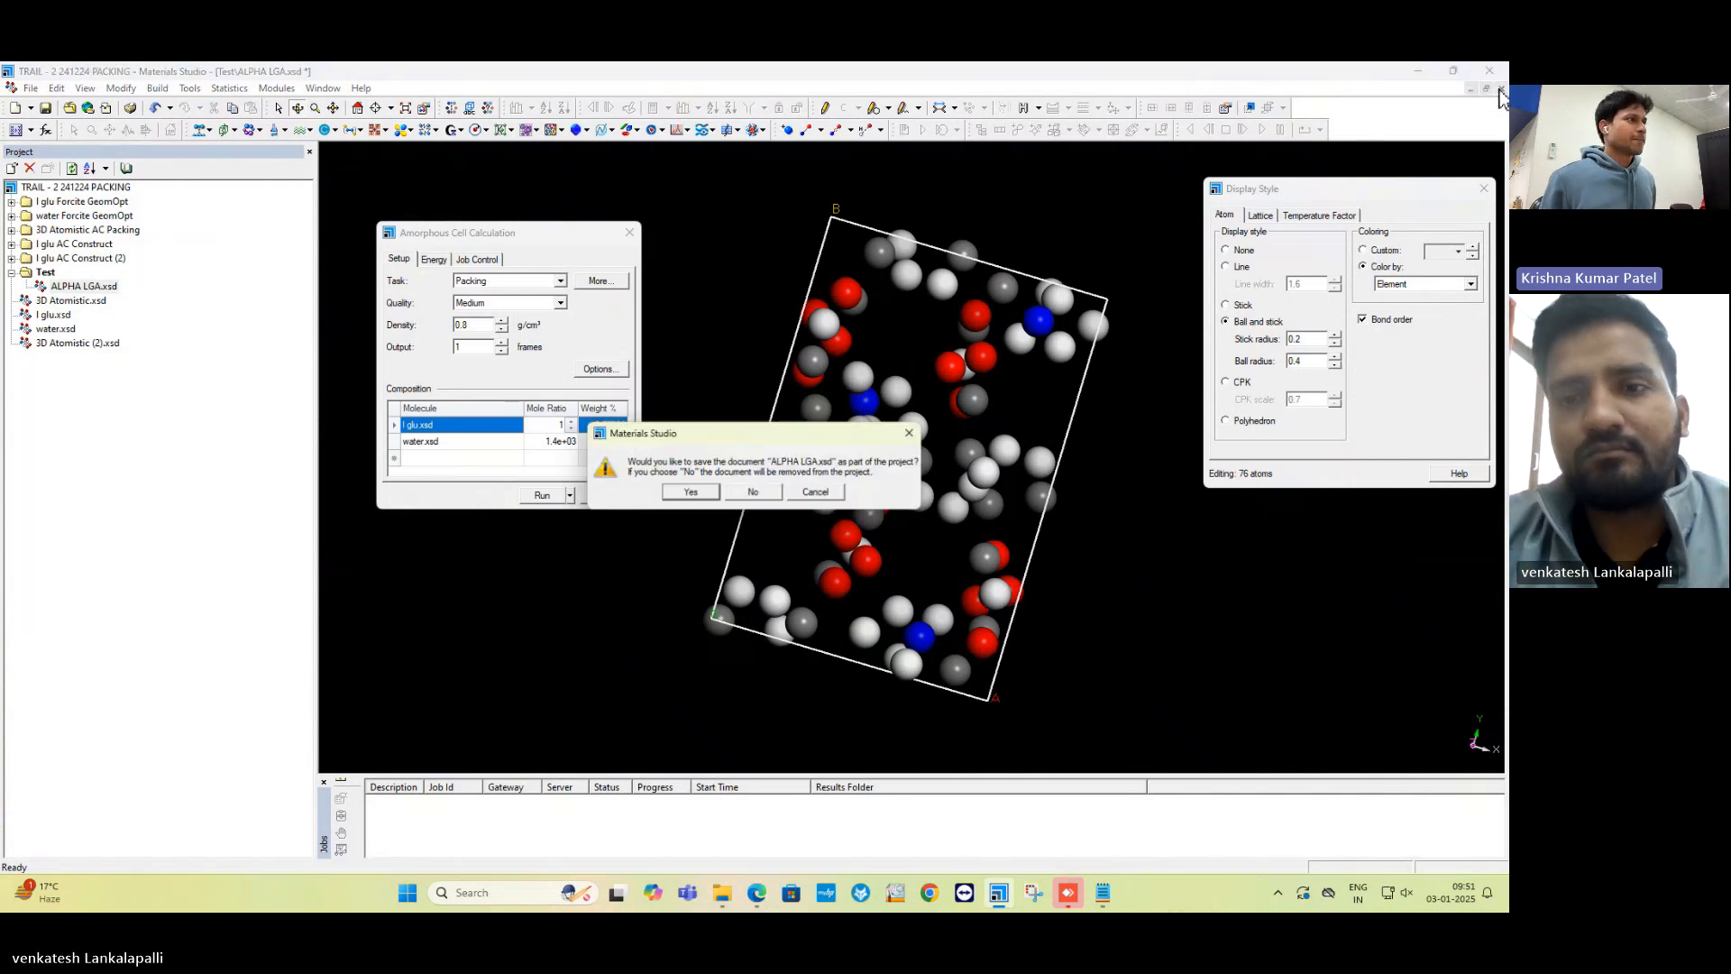
{"action": "left_click", "coordinate": [754, 494]}
{"action": "right_click", "coordinate": [38, 274]}
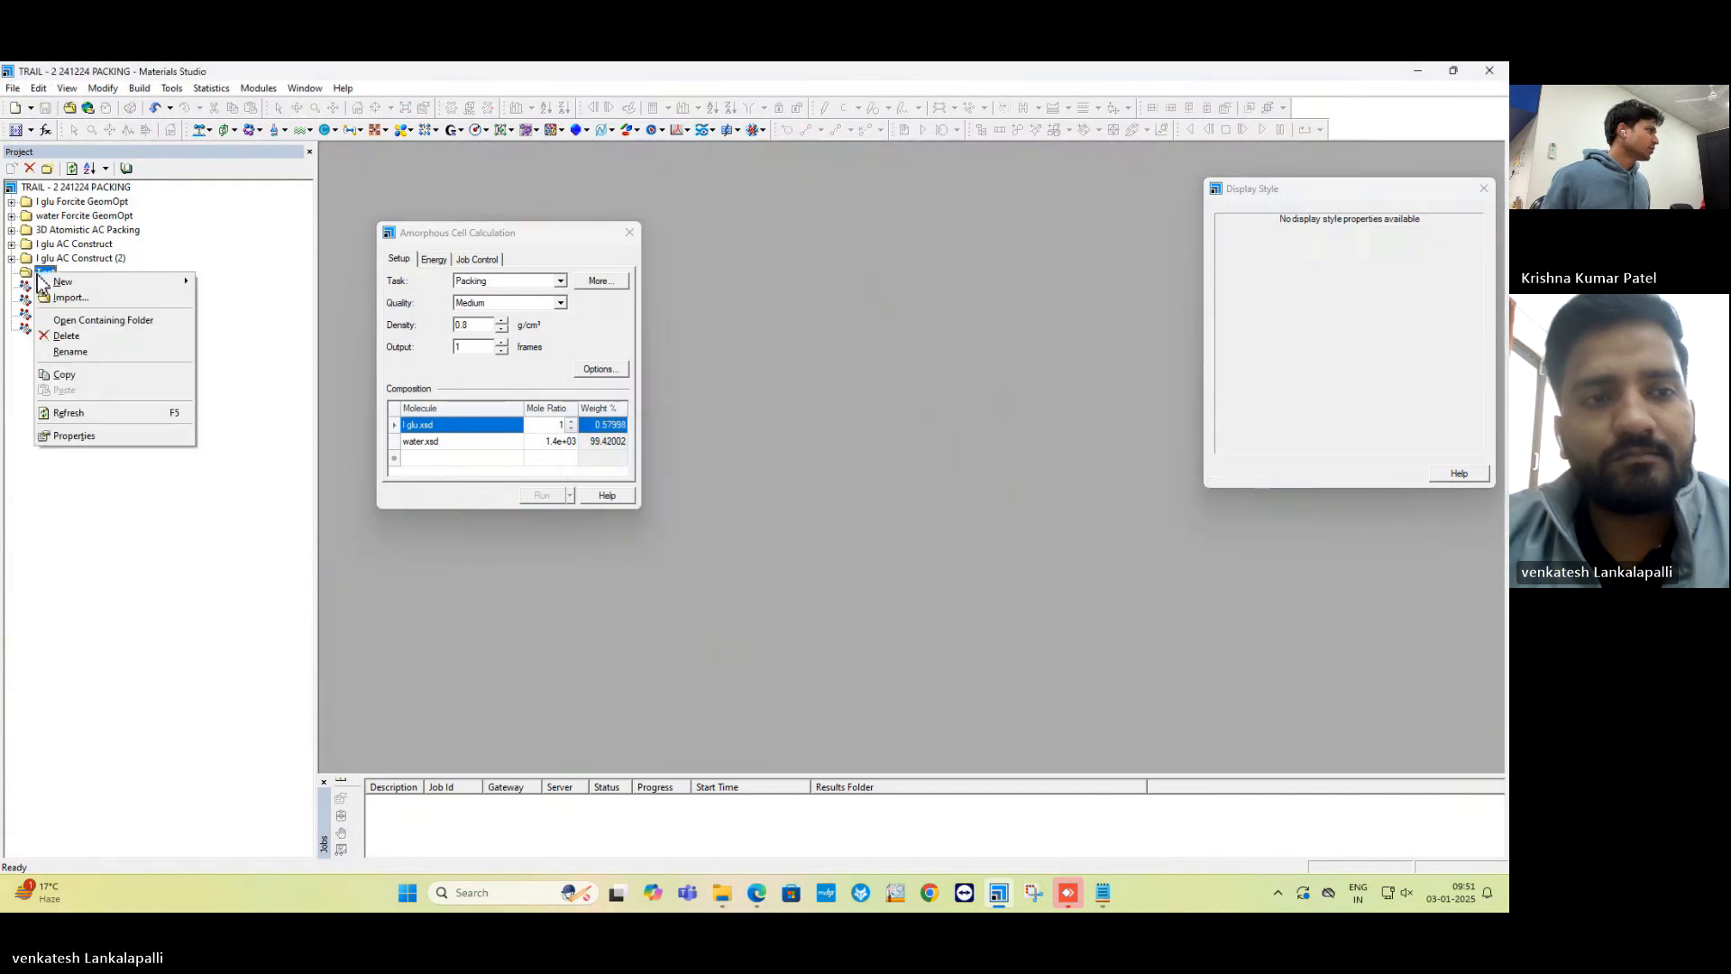
{"action": "mouse_move", "coordinate": [68, 283]}
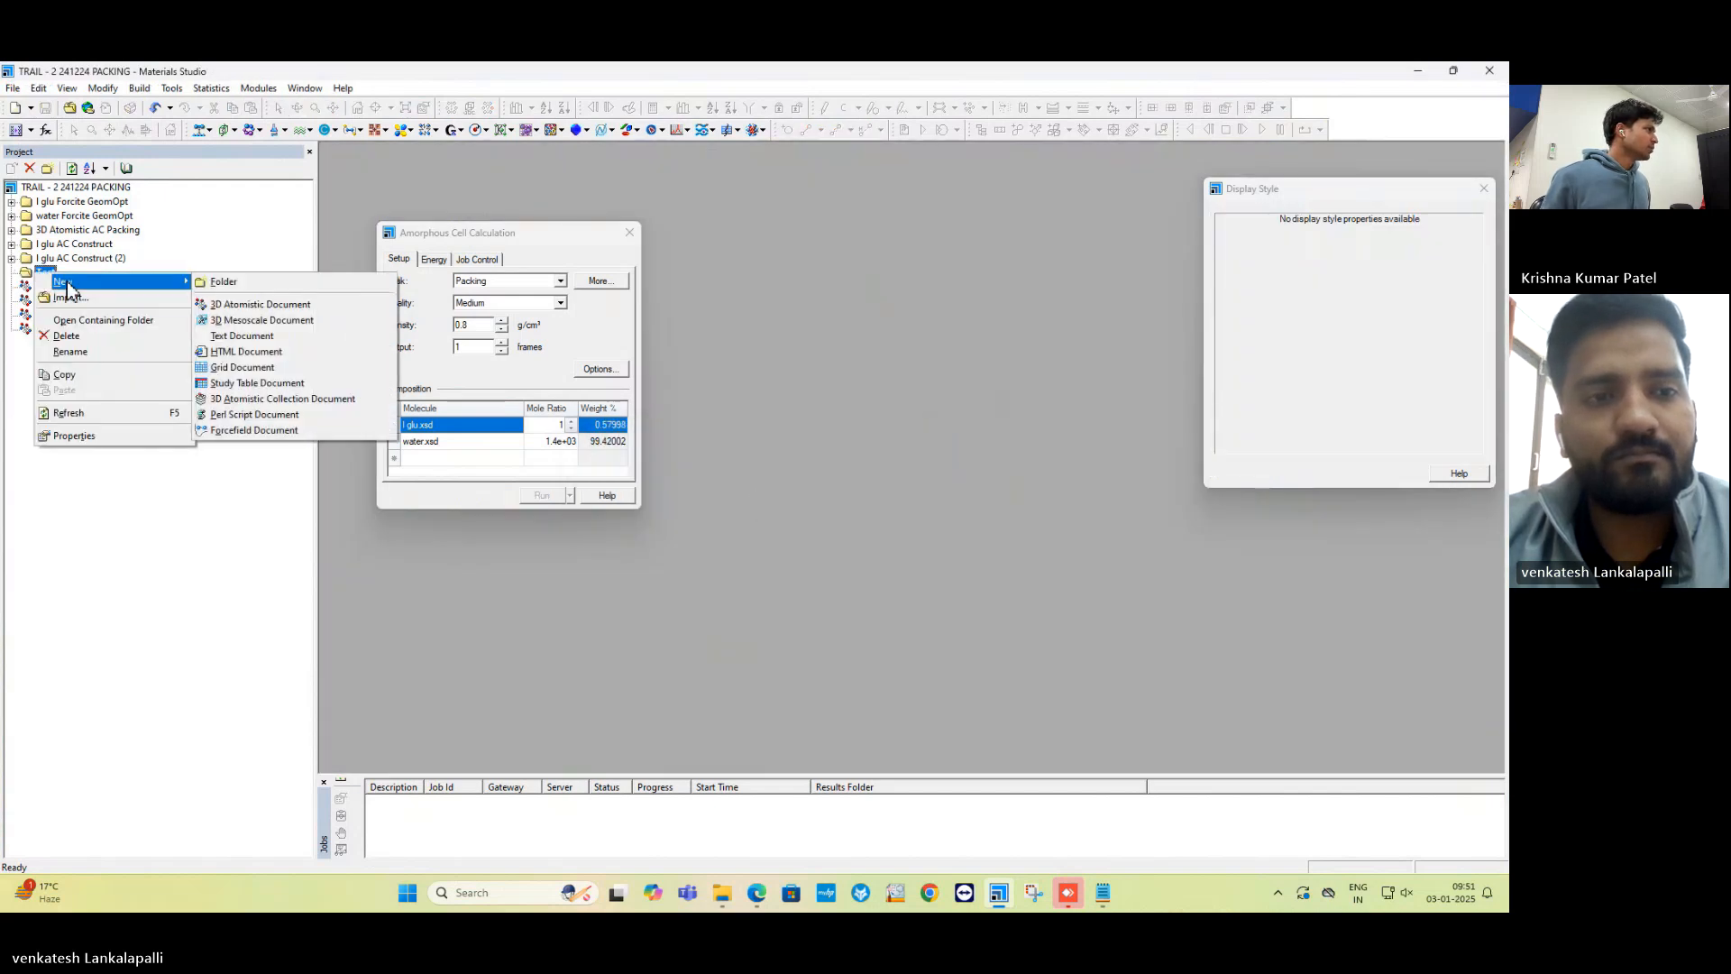
{"action": "left_click", "coordinate": [248, 306]}
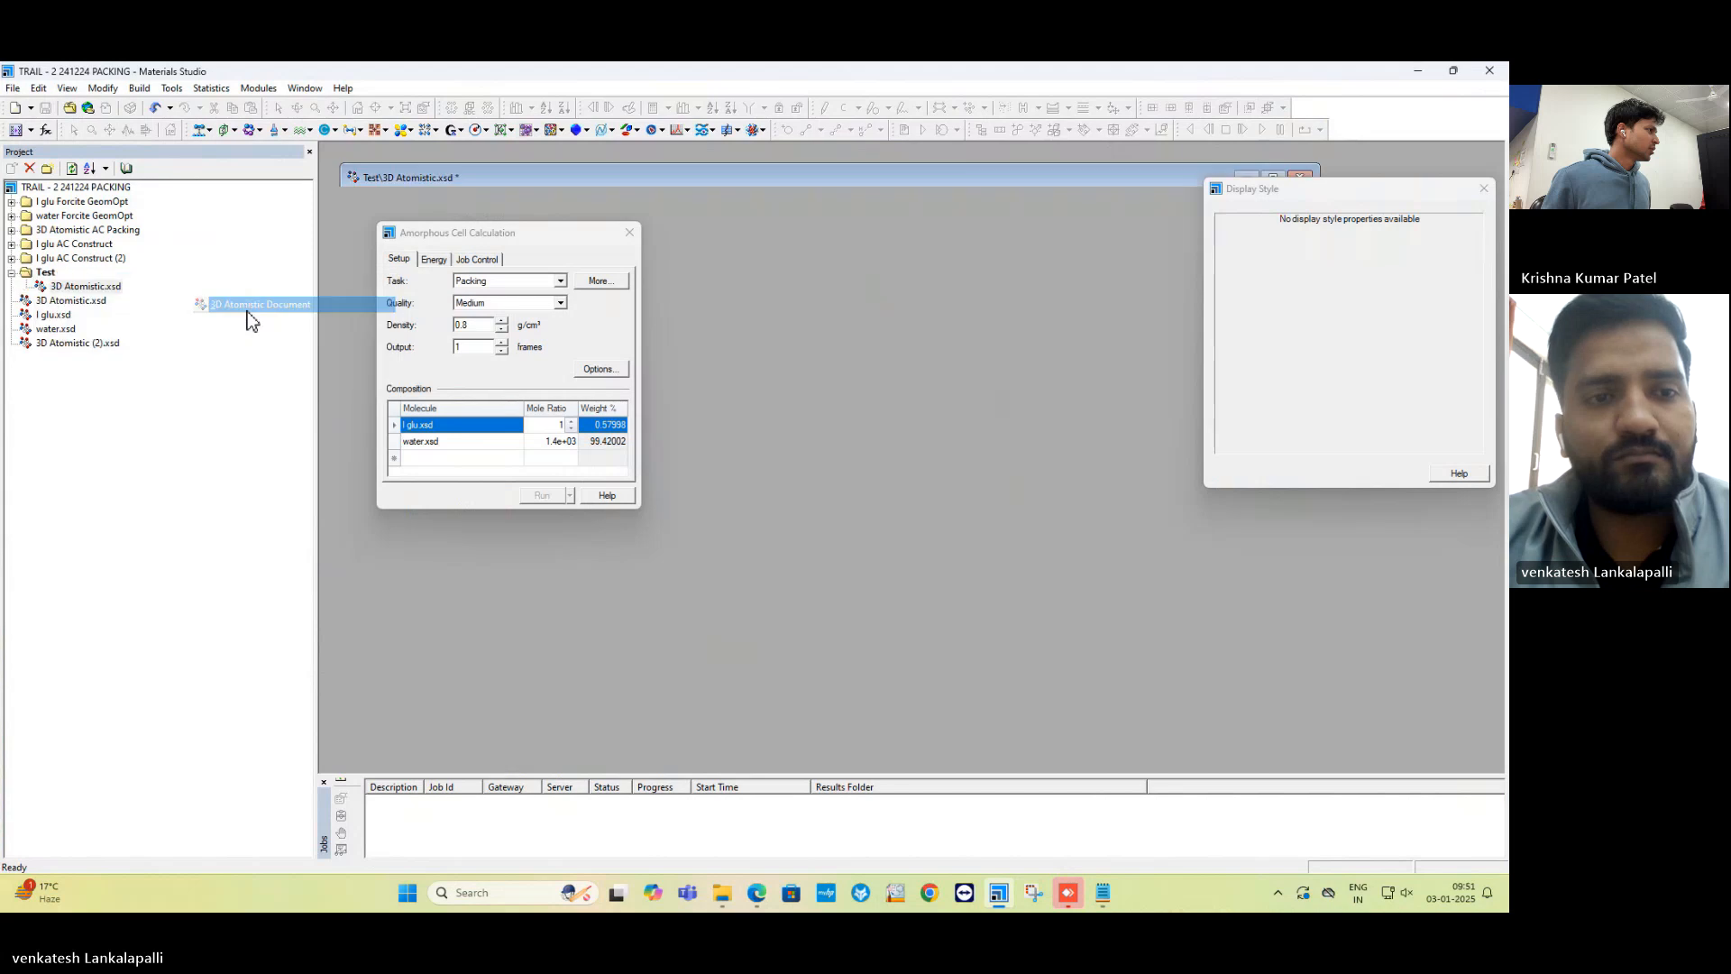
{"action": "left_click", "coordinate": [101, 287]}
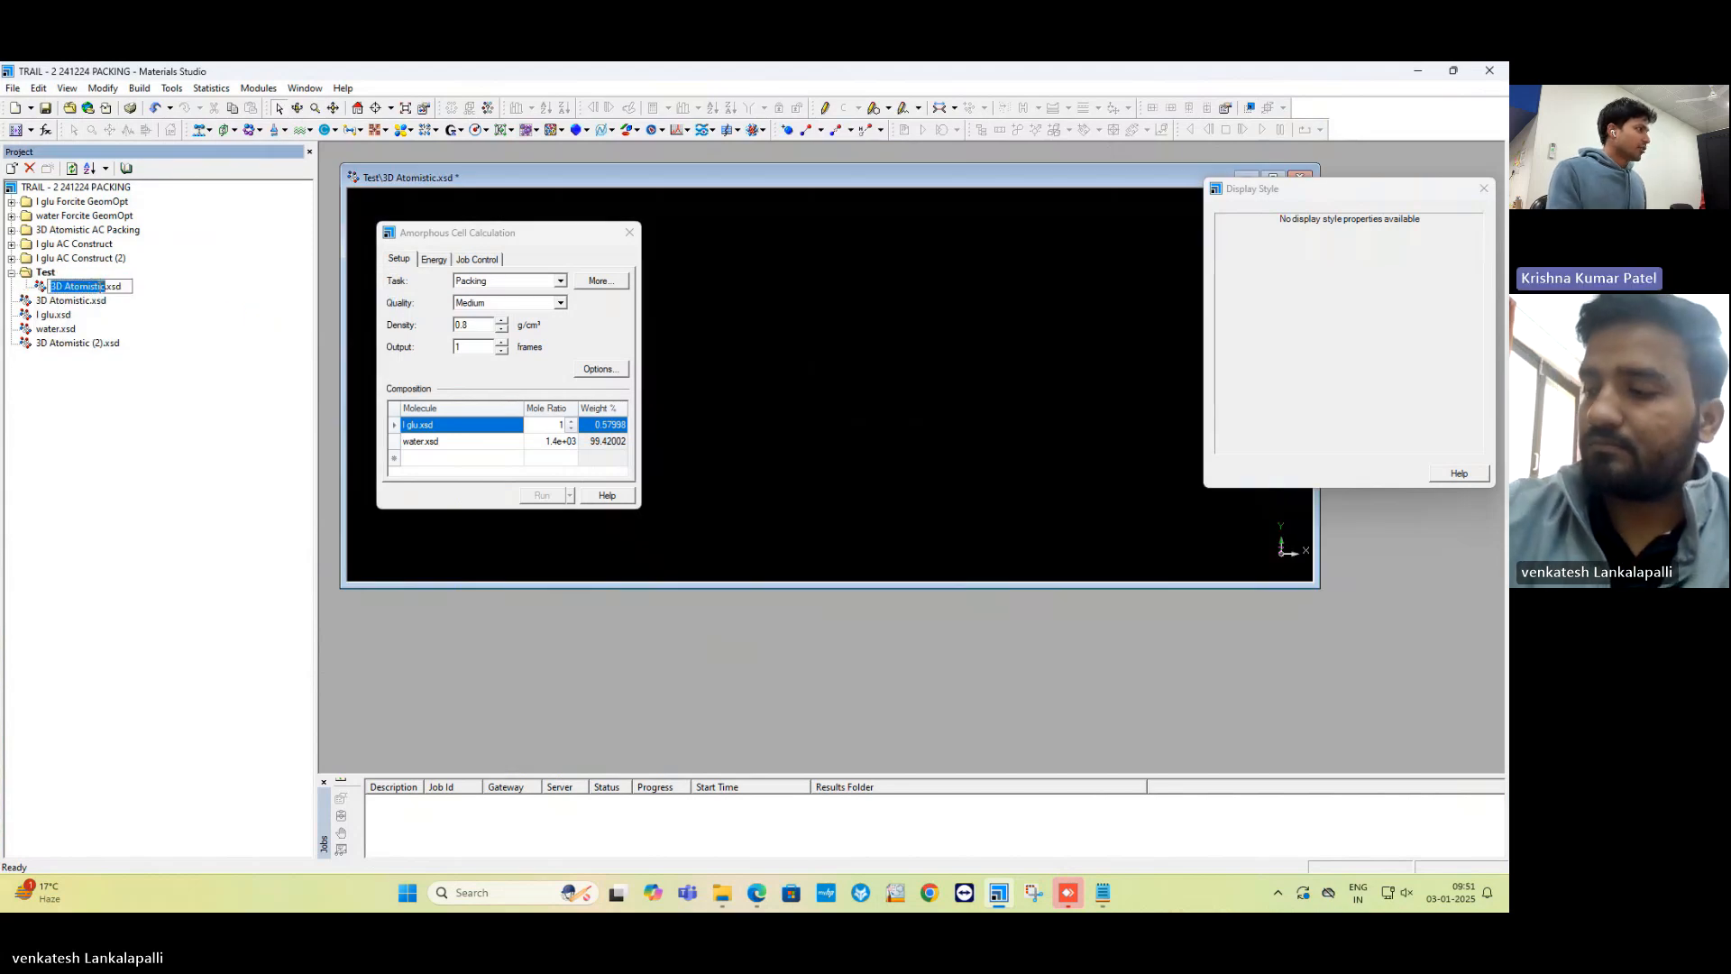
{"action": "type", "text": "Al"}
{"action": "type", "text": "pha"}
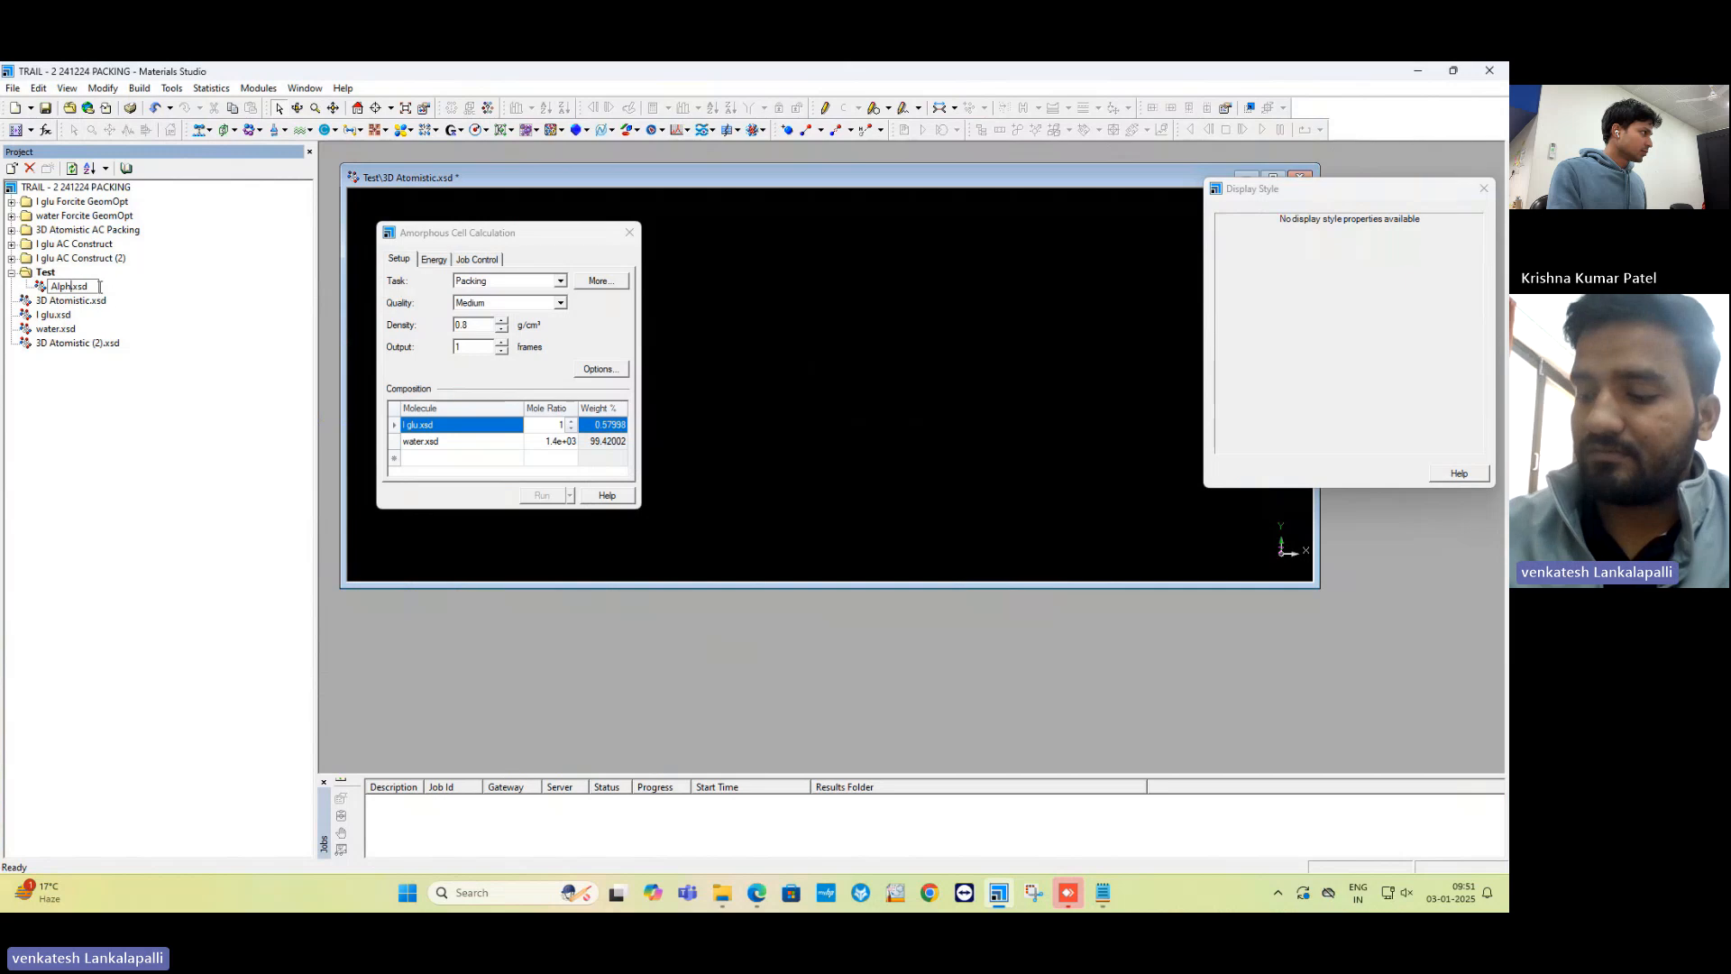
{"action": "type", "text": " Glutamic"}
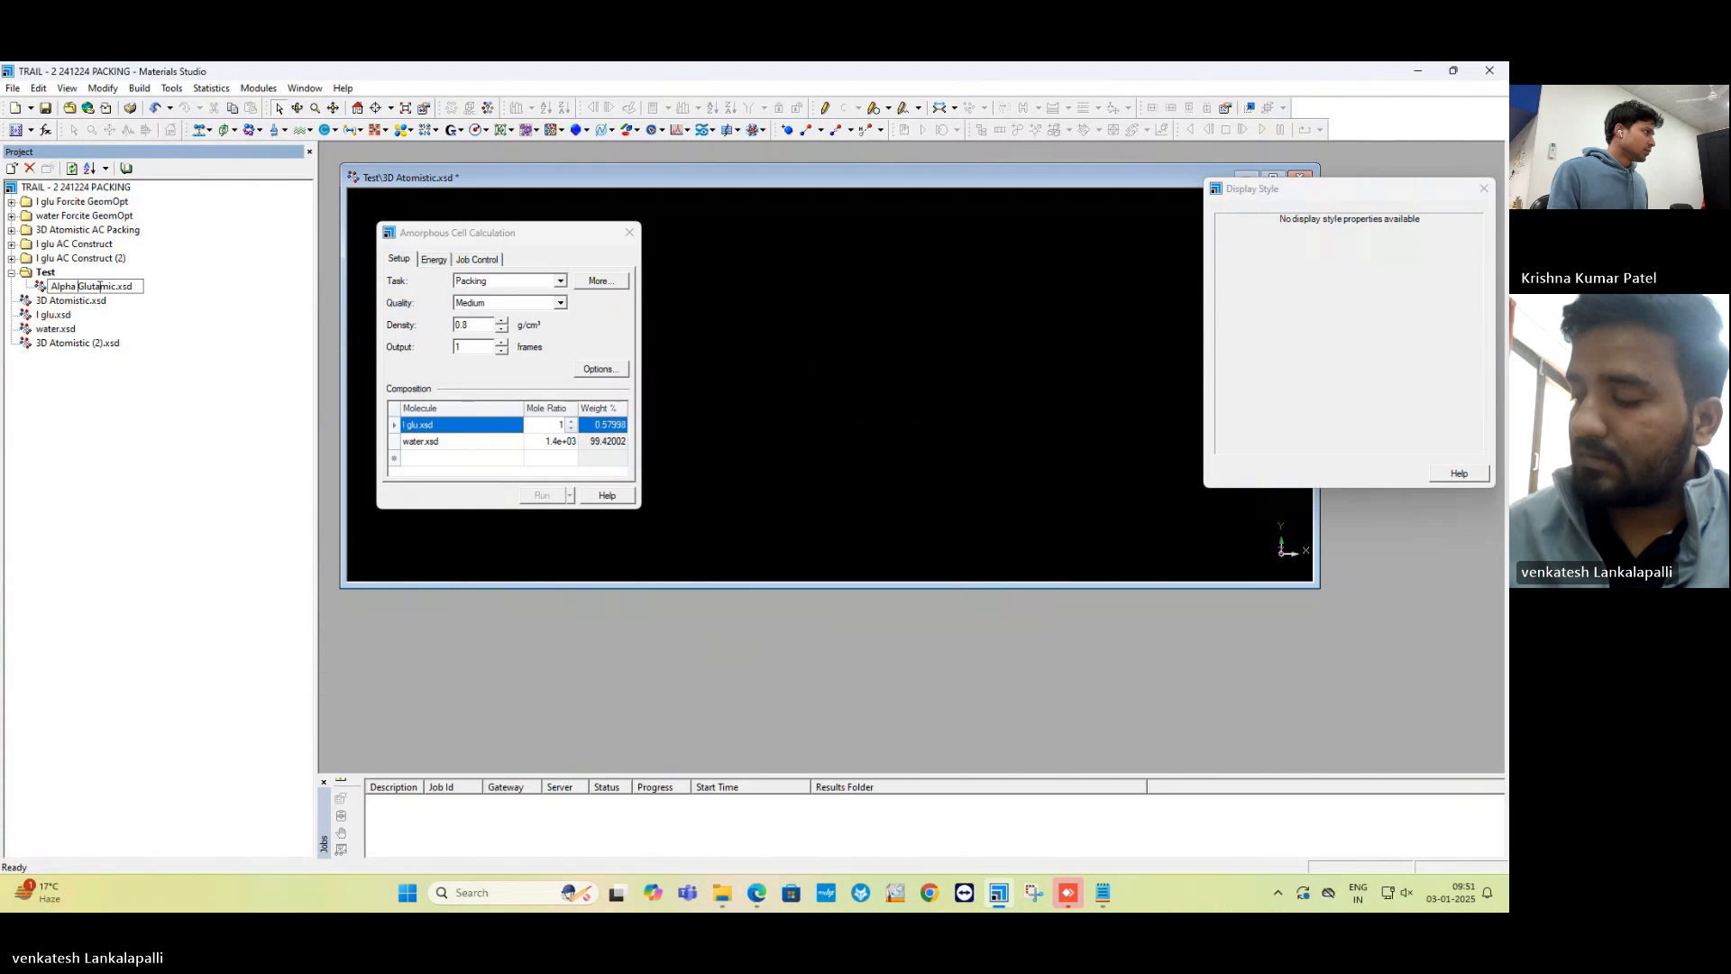
{"action": "key", "text": "BackSpace"}
{"action": "type", "text": "_"}
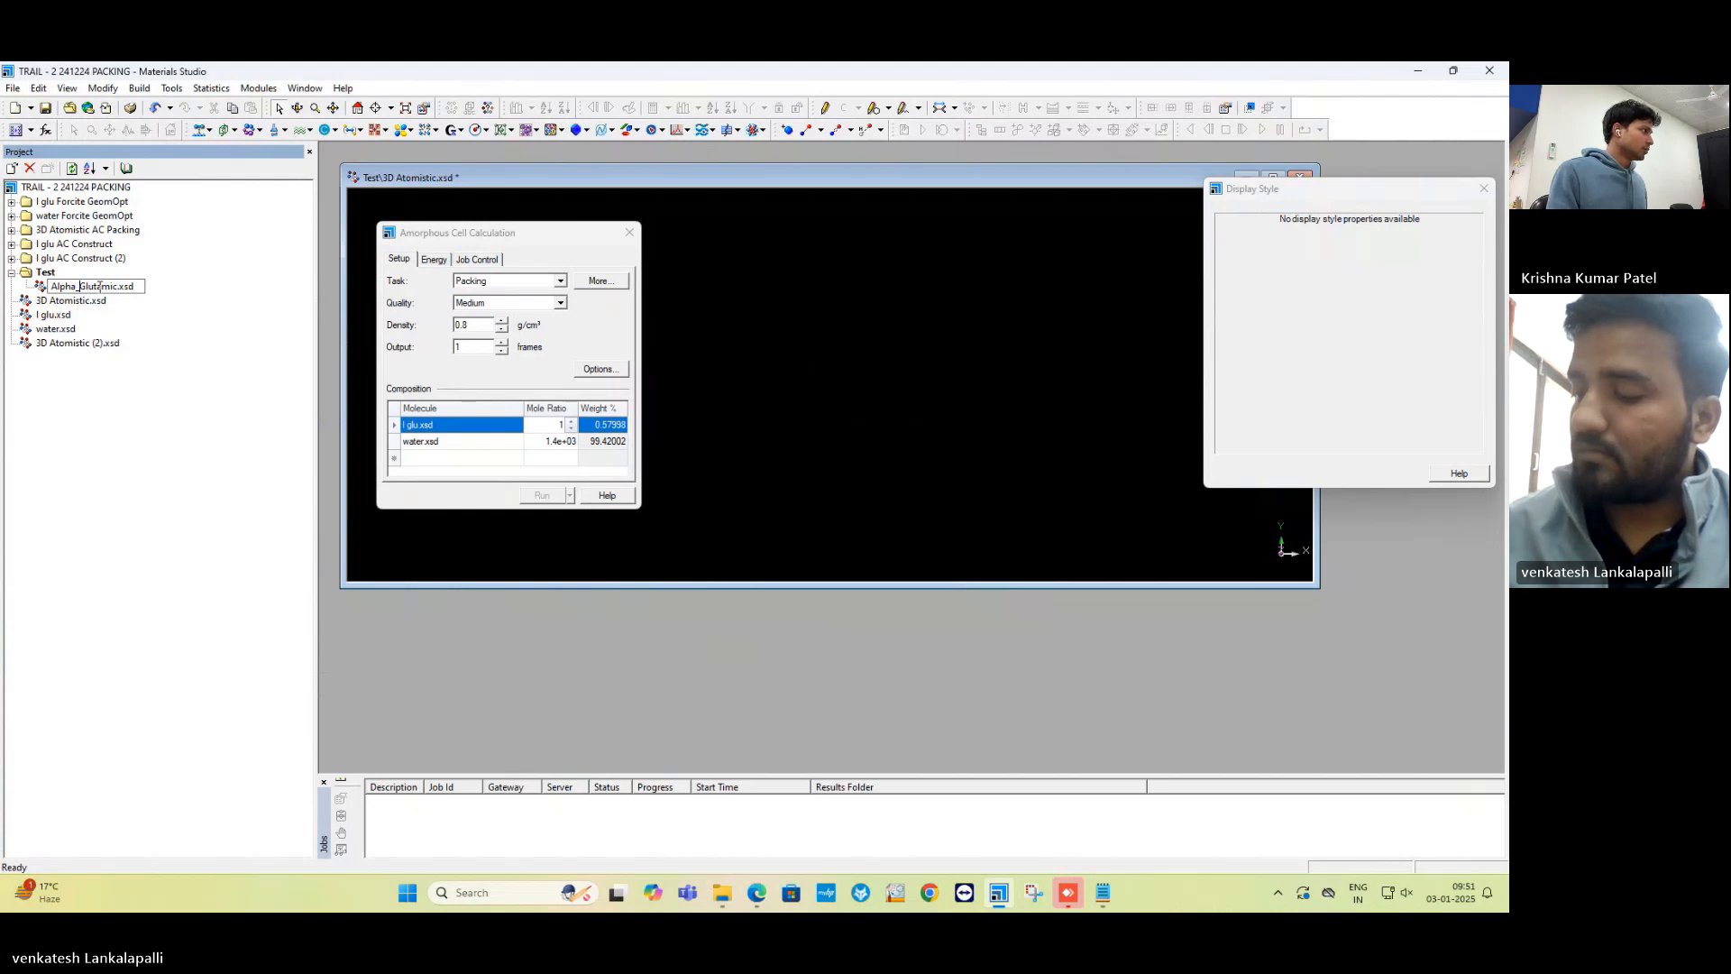
{"action": "key", "text": "Return"}
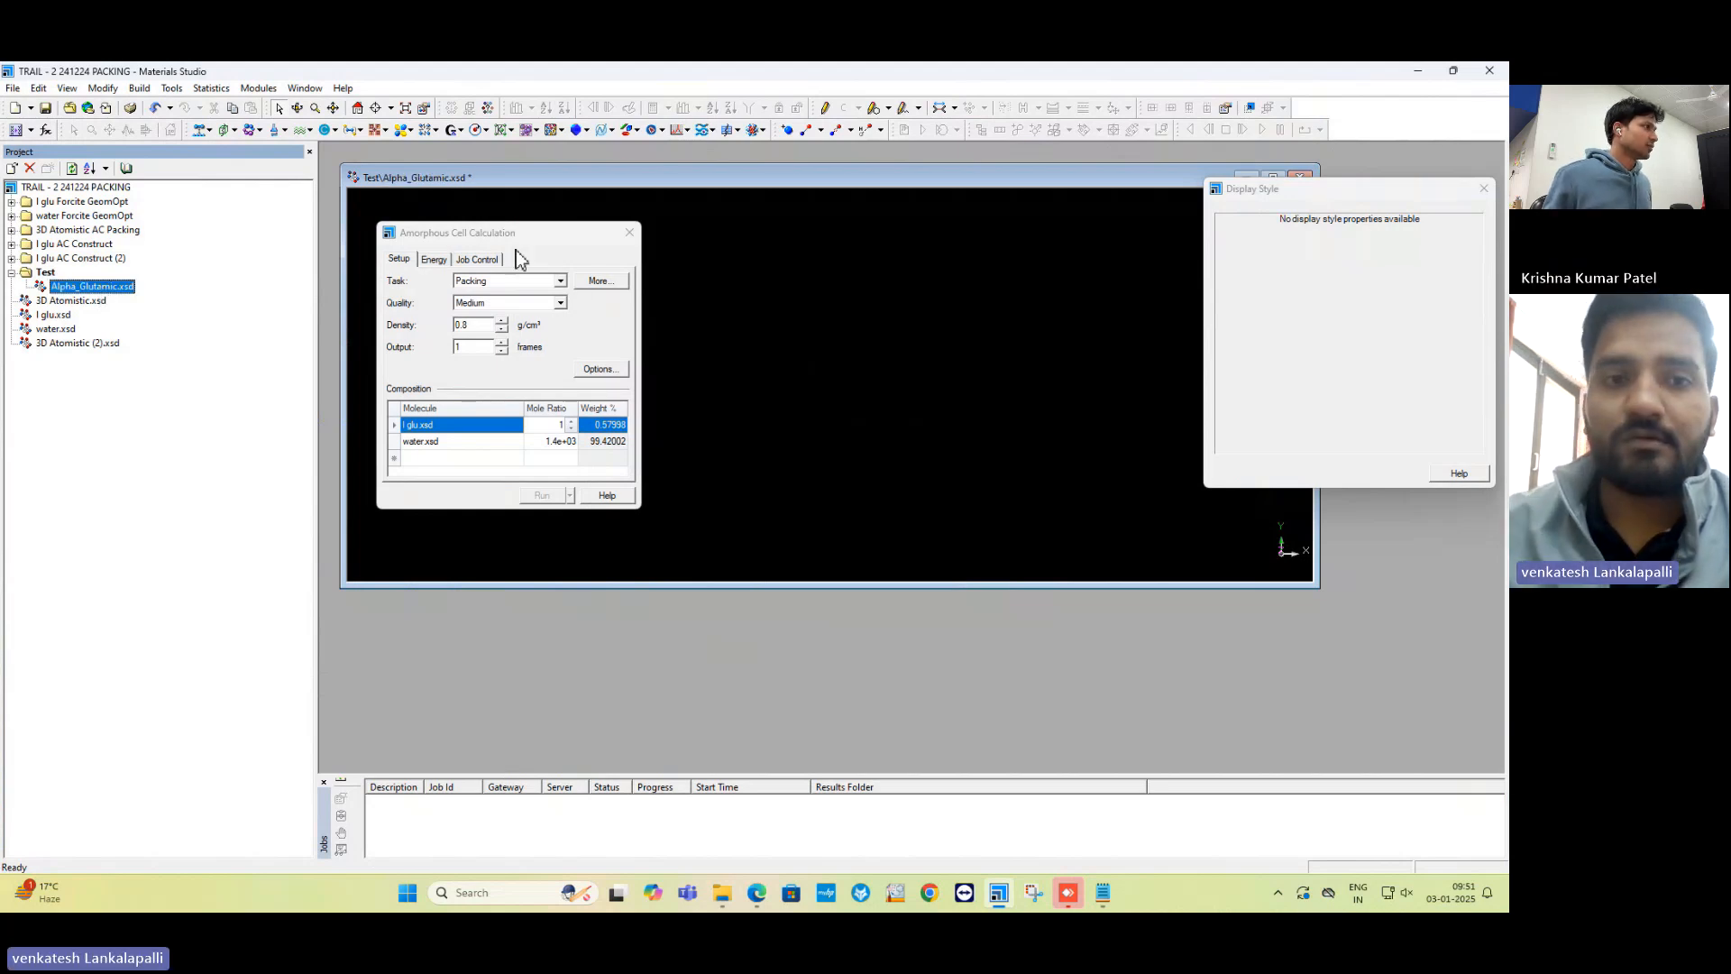
Move the Amorphous Cell Calculation dialog to the lower left and narrow the Alpha_Glutamic window.
{"action": "left_click_drag", "start_coordinate": [511, 236], "coordinate": [269, 500]}
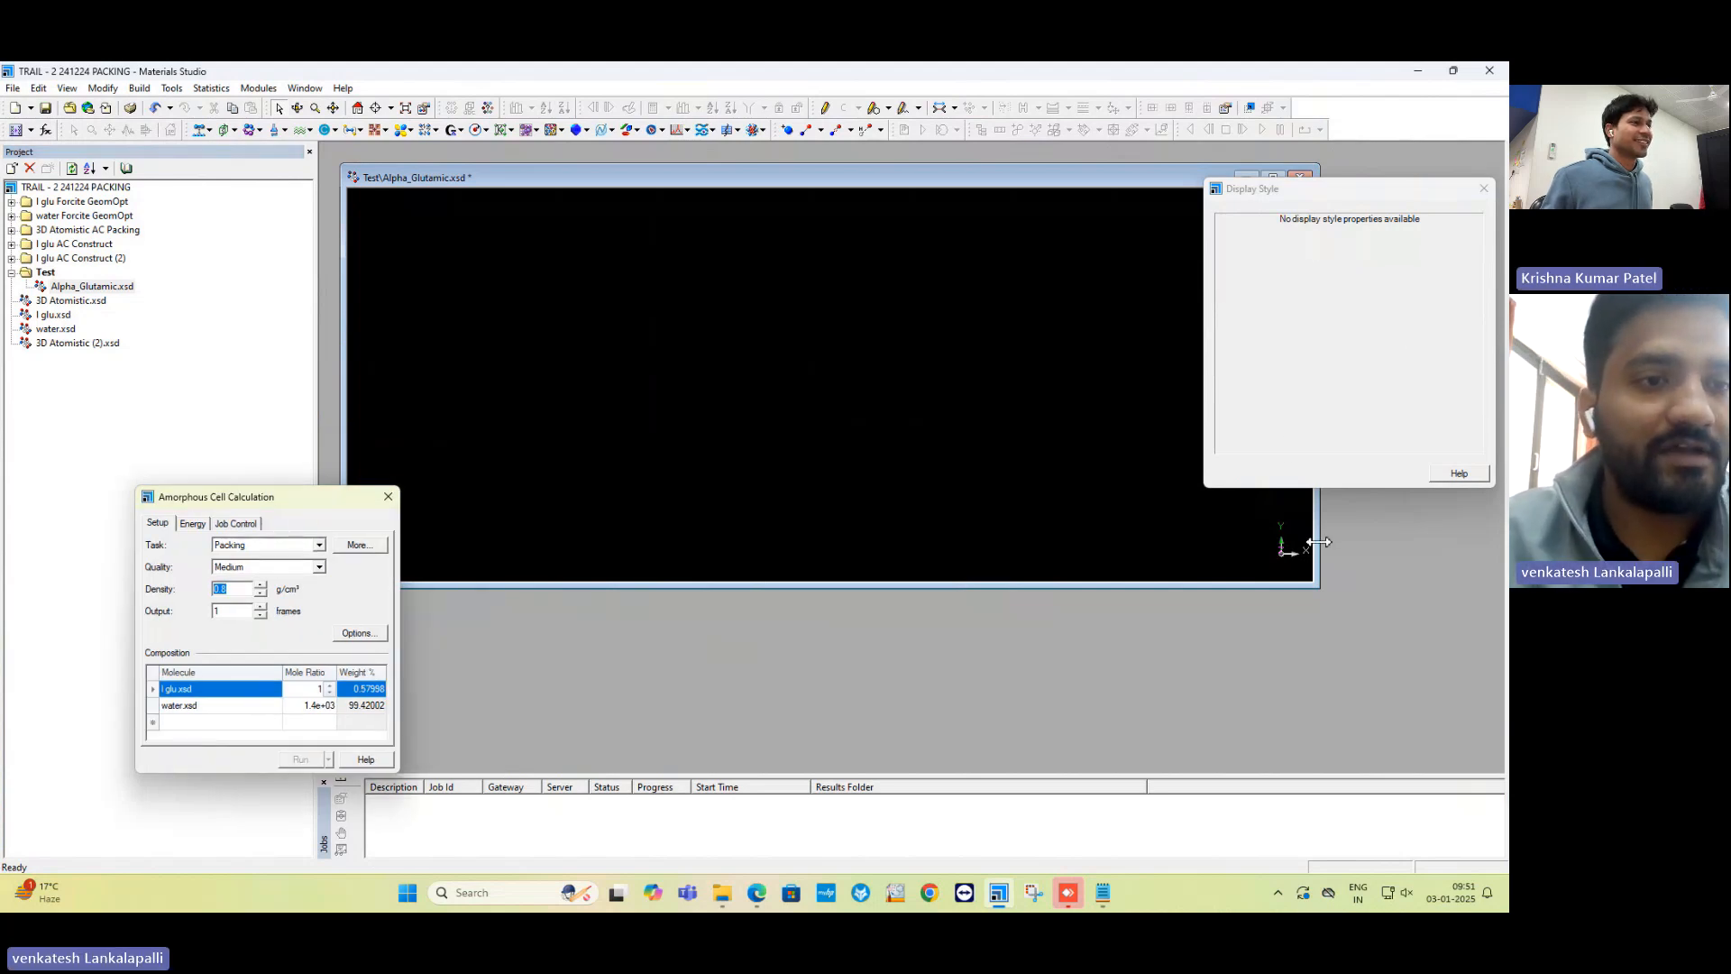
{"action": "left_click_drag", "start_coordinate": [1318, 541], "coordinate": [1085, 524]}
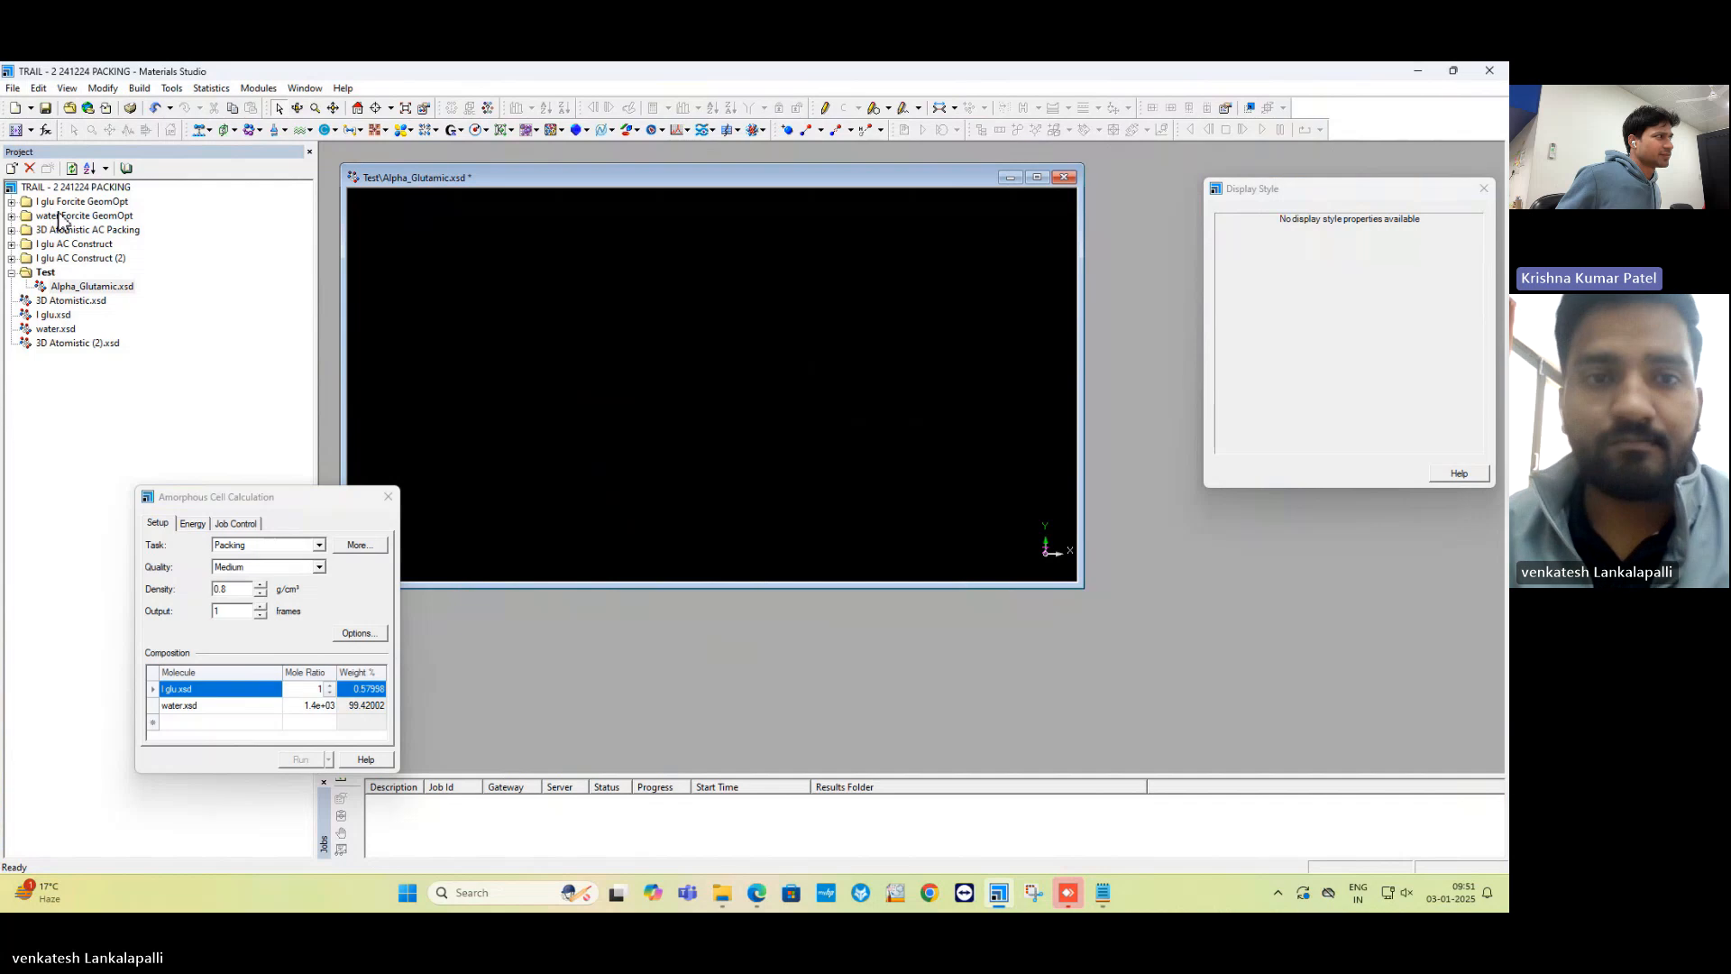
Expand the l glu Forcite GeomOpt folder in the Project Explorer.
{"action": "left_click", "coordinate": [11, 202]}
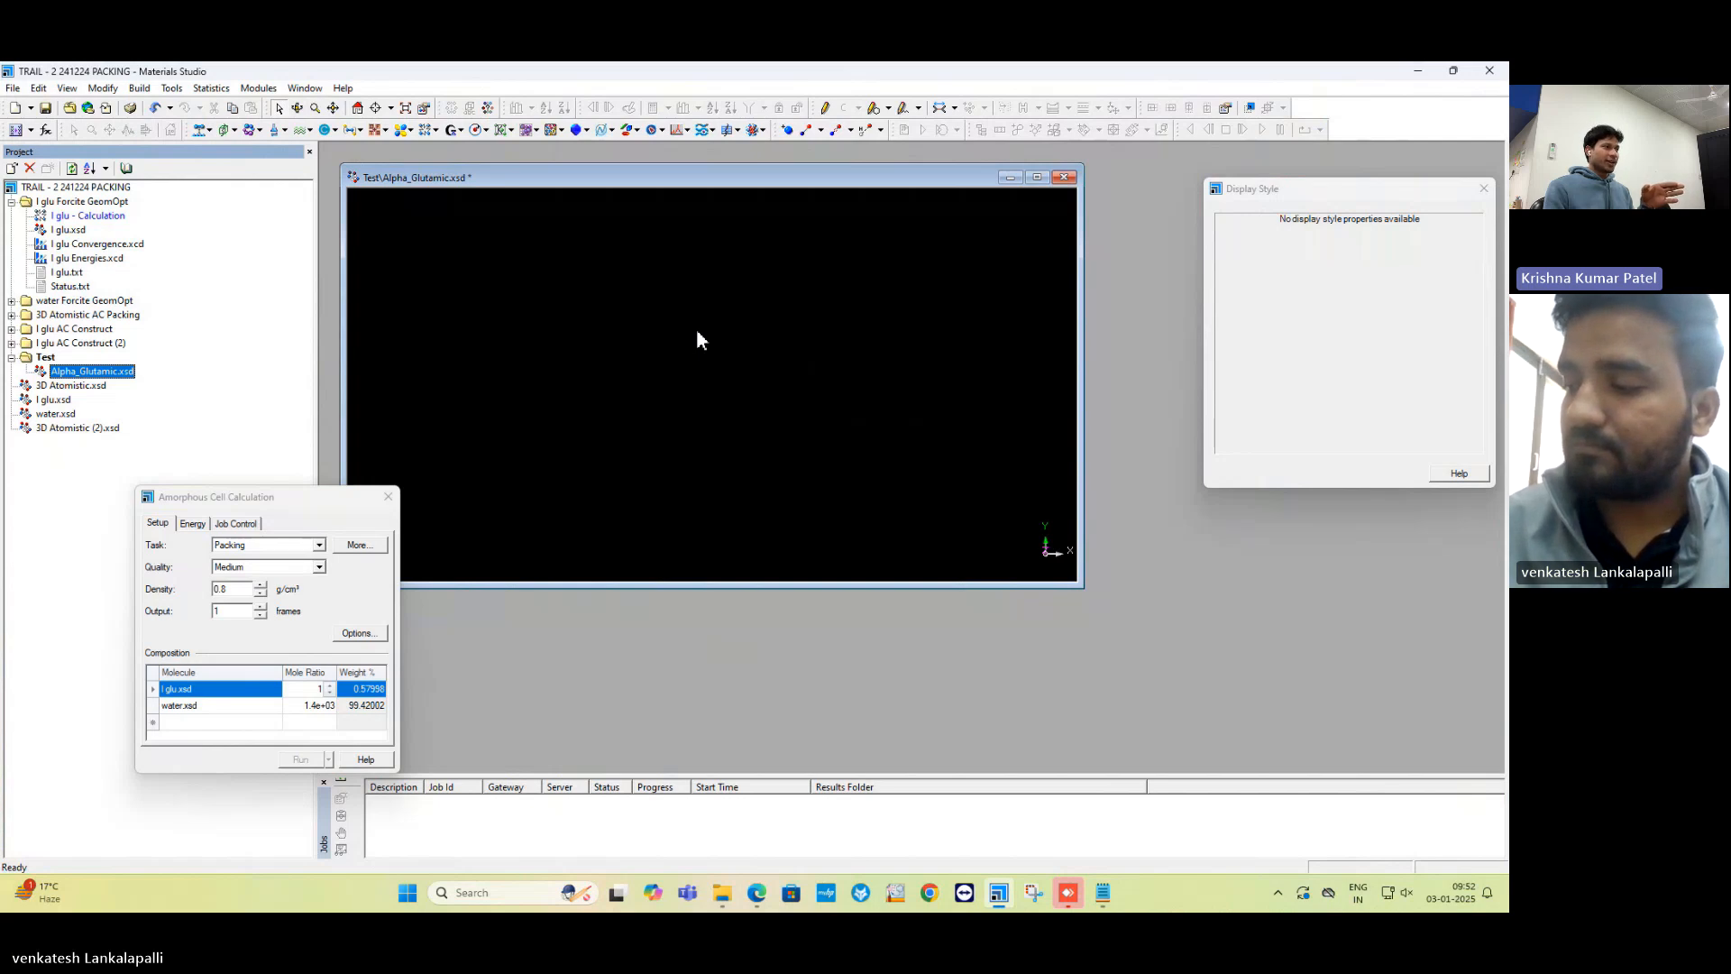
Open l glu.xsd from the GeomOpt results and move its window toward the screen bottom.
{"action": "double_click", "coordinate": [83, 232]}
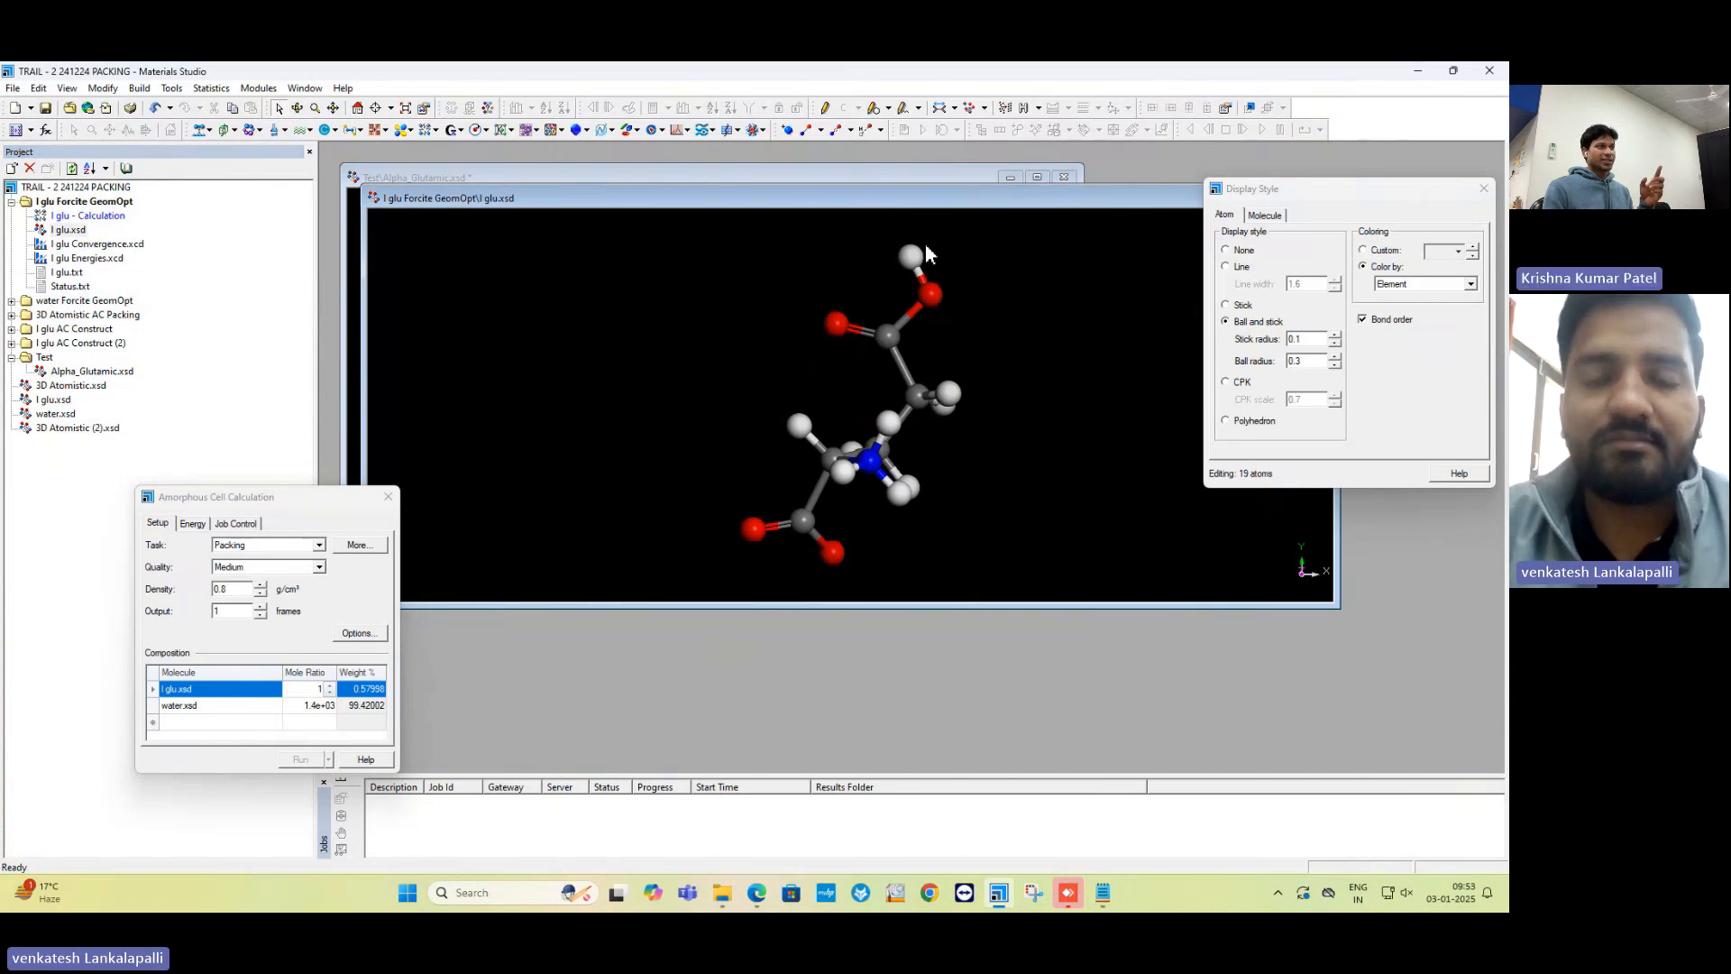
{"action": "left_click_drag", "start_coordinate": [890, 200], "coordinate": [894, 201]}
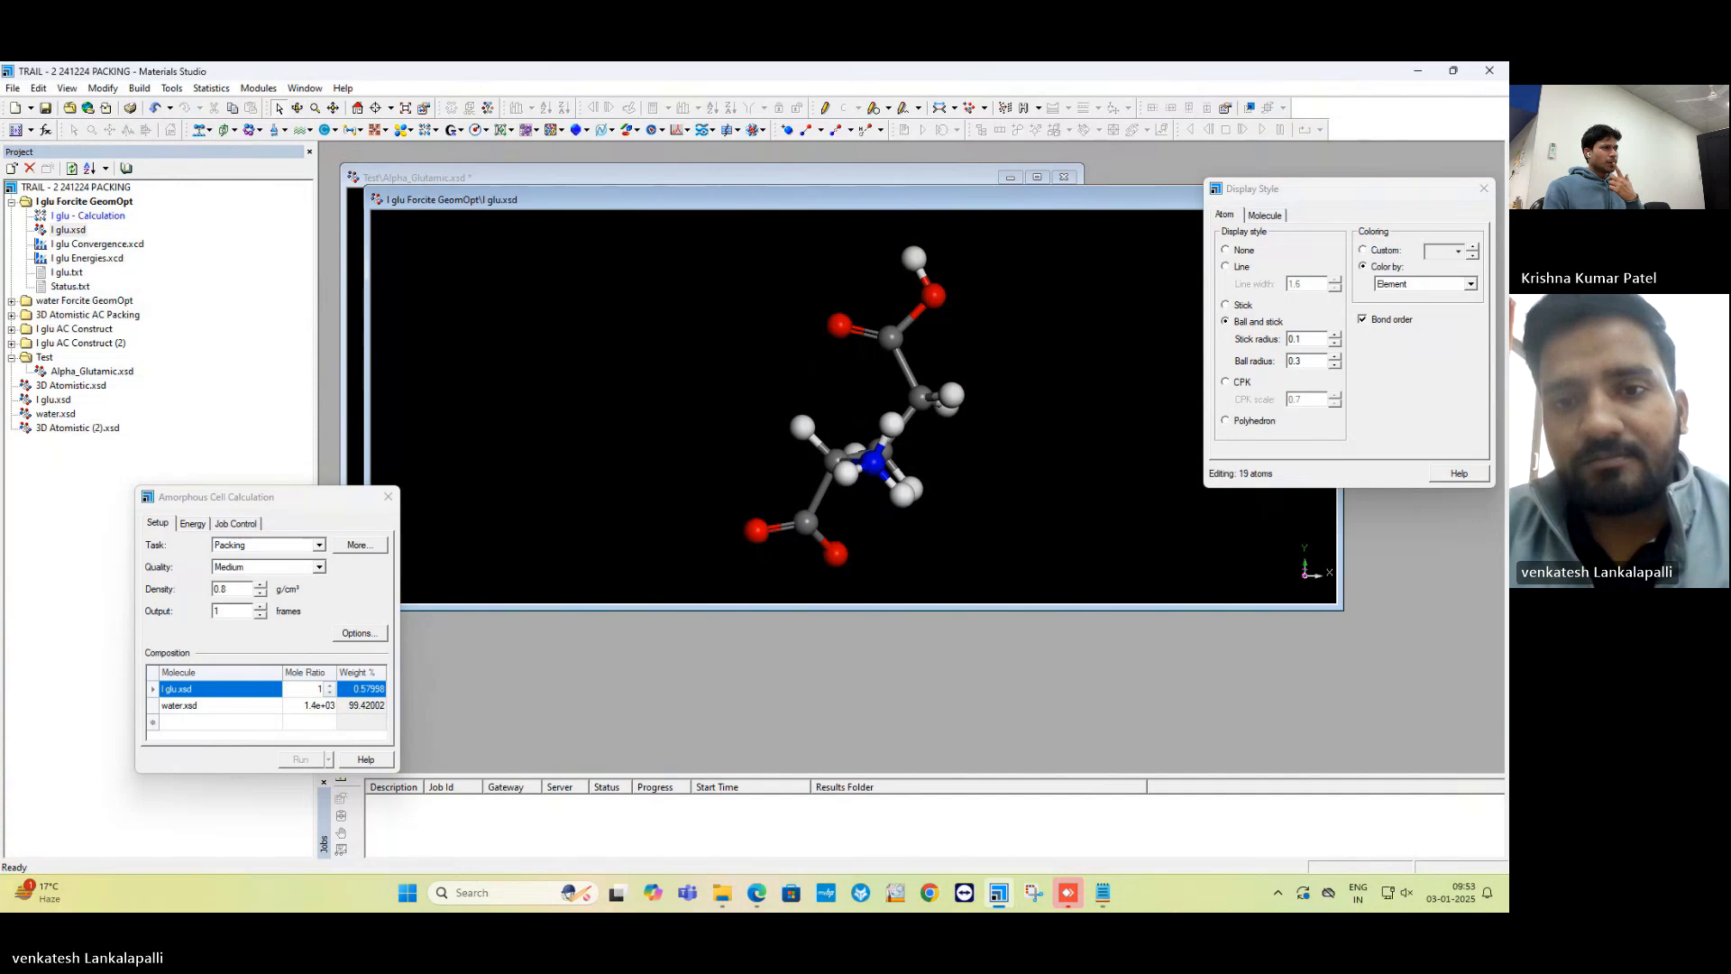
{"action": "left_click_drag", "start_coordinate": [894, 199], "coordinate": [1047, 292]}
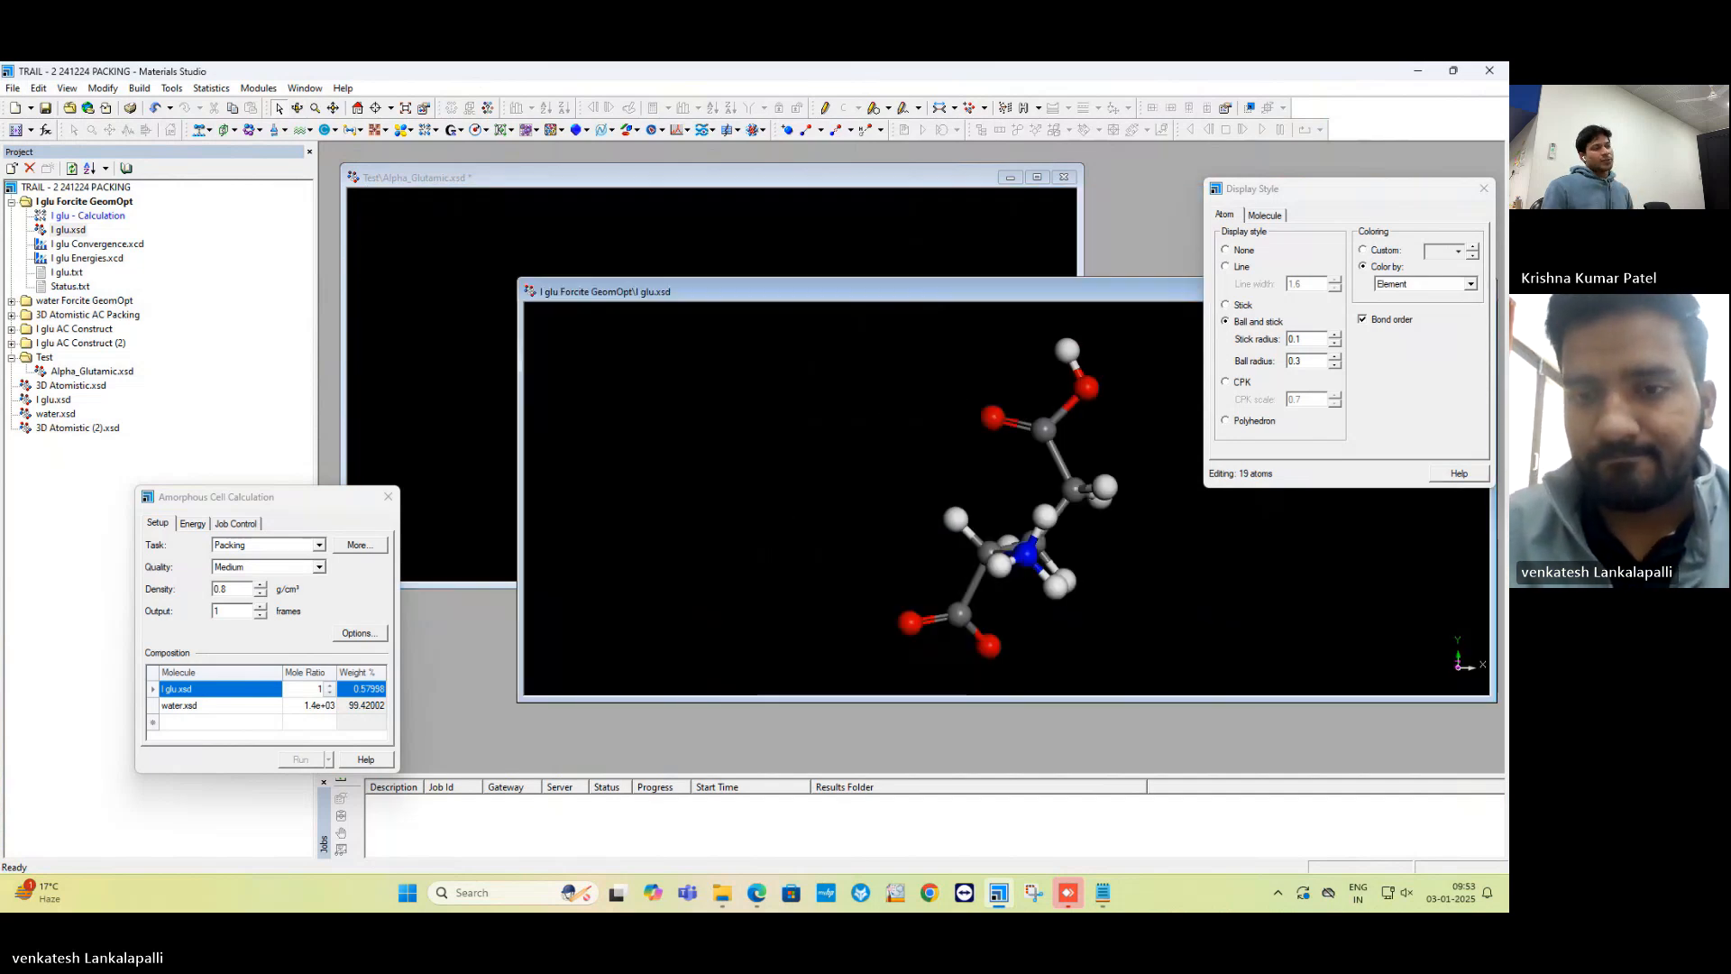
{"action": "left_click_drag", "start_coordinate": [721, 291], "coordinate": [729, 501]}
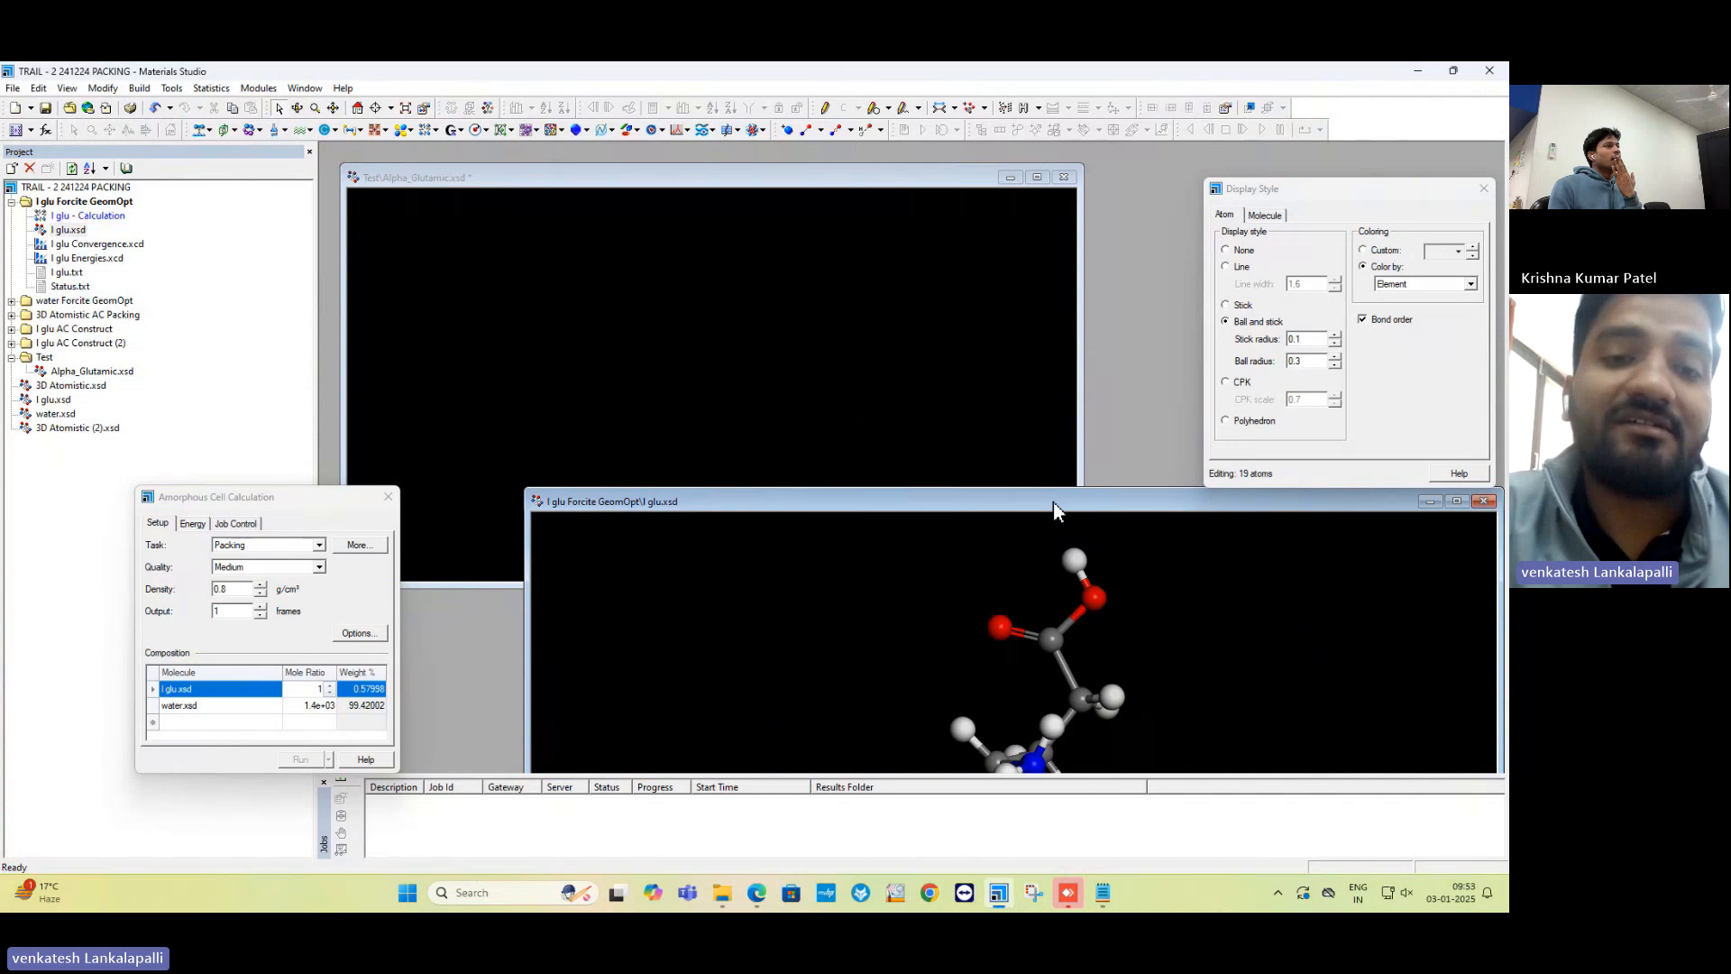
Reposition the l glu molecule window, raising it slightly and then shifting it down-left.
{"action": "left_click_drag", "start_coordinate": [1053, 511], "coordinate": [1064, 340]}
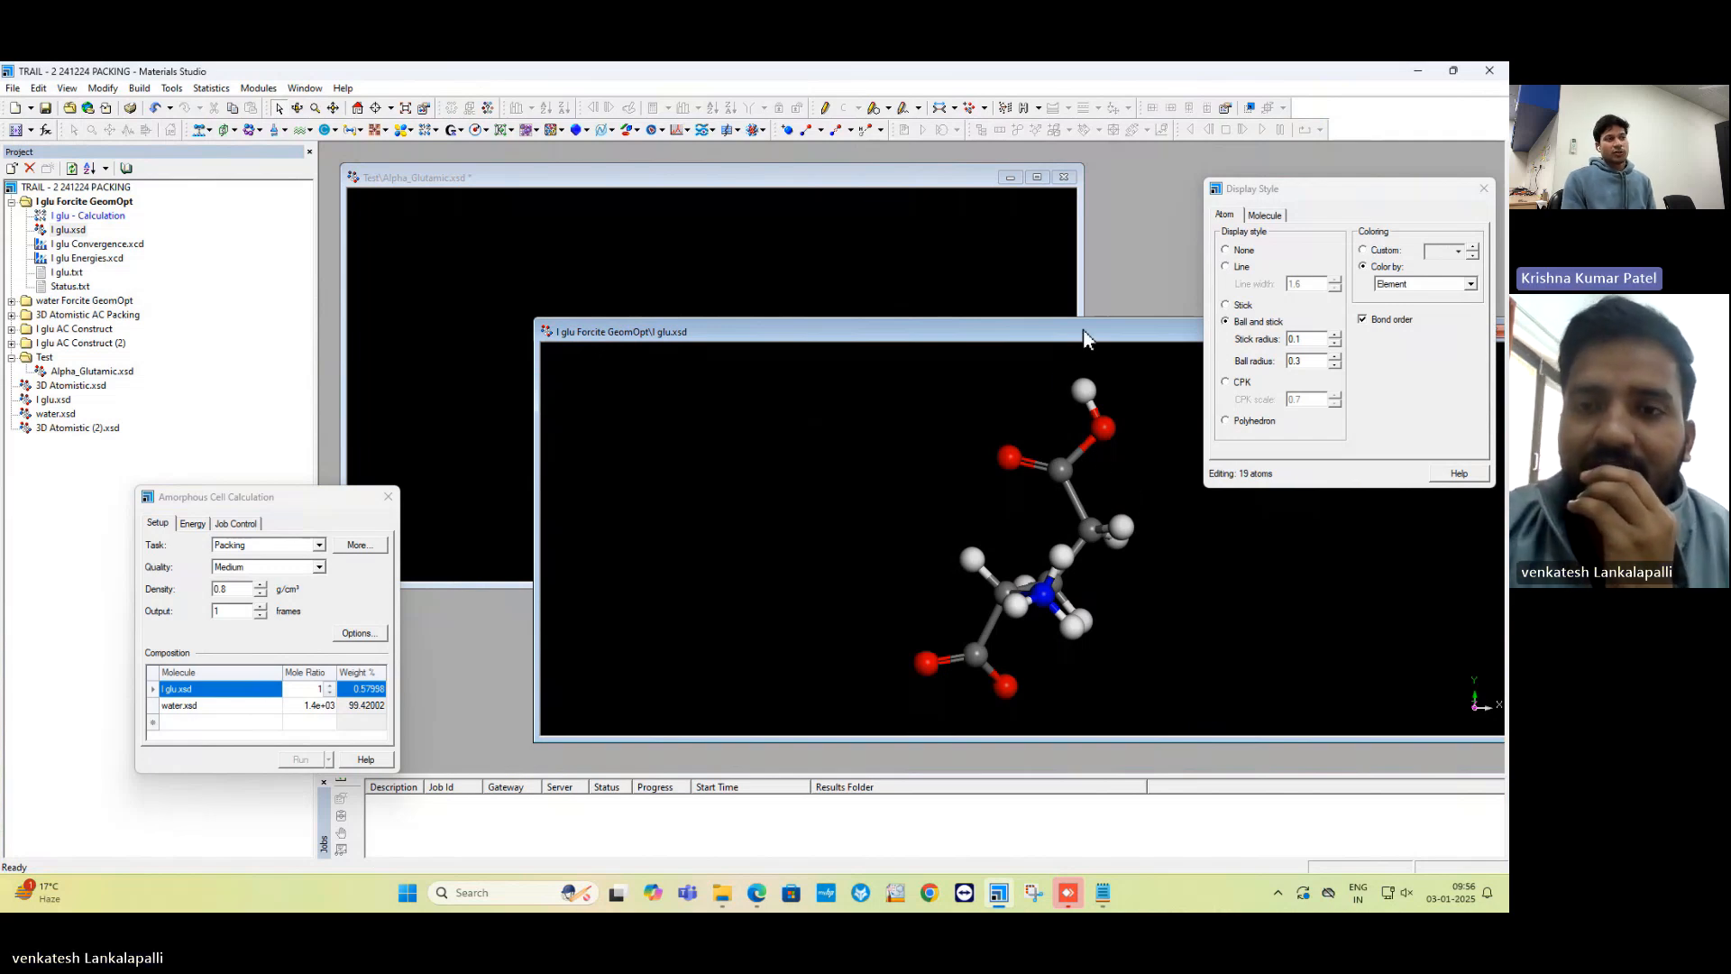
{"action": "left_click_drag", "start_coordinate": [1085, 339], "coordinate": [1047, 390]}
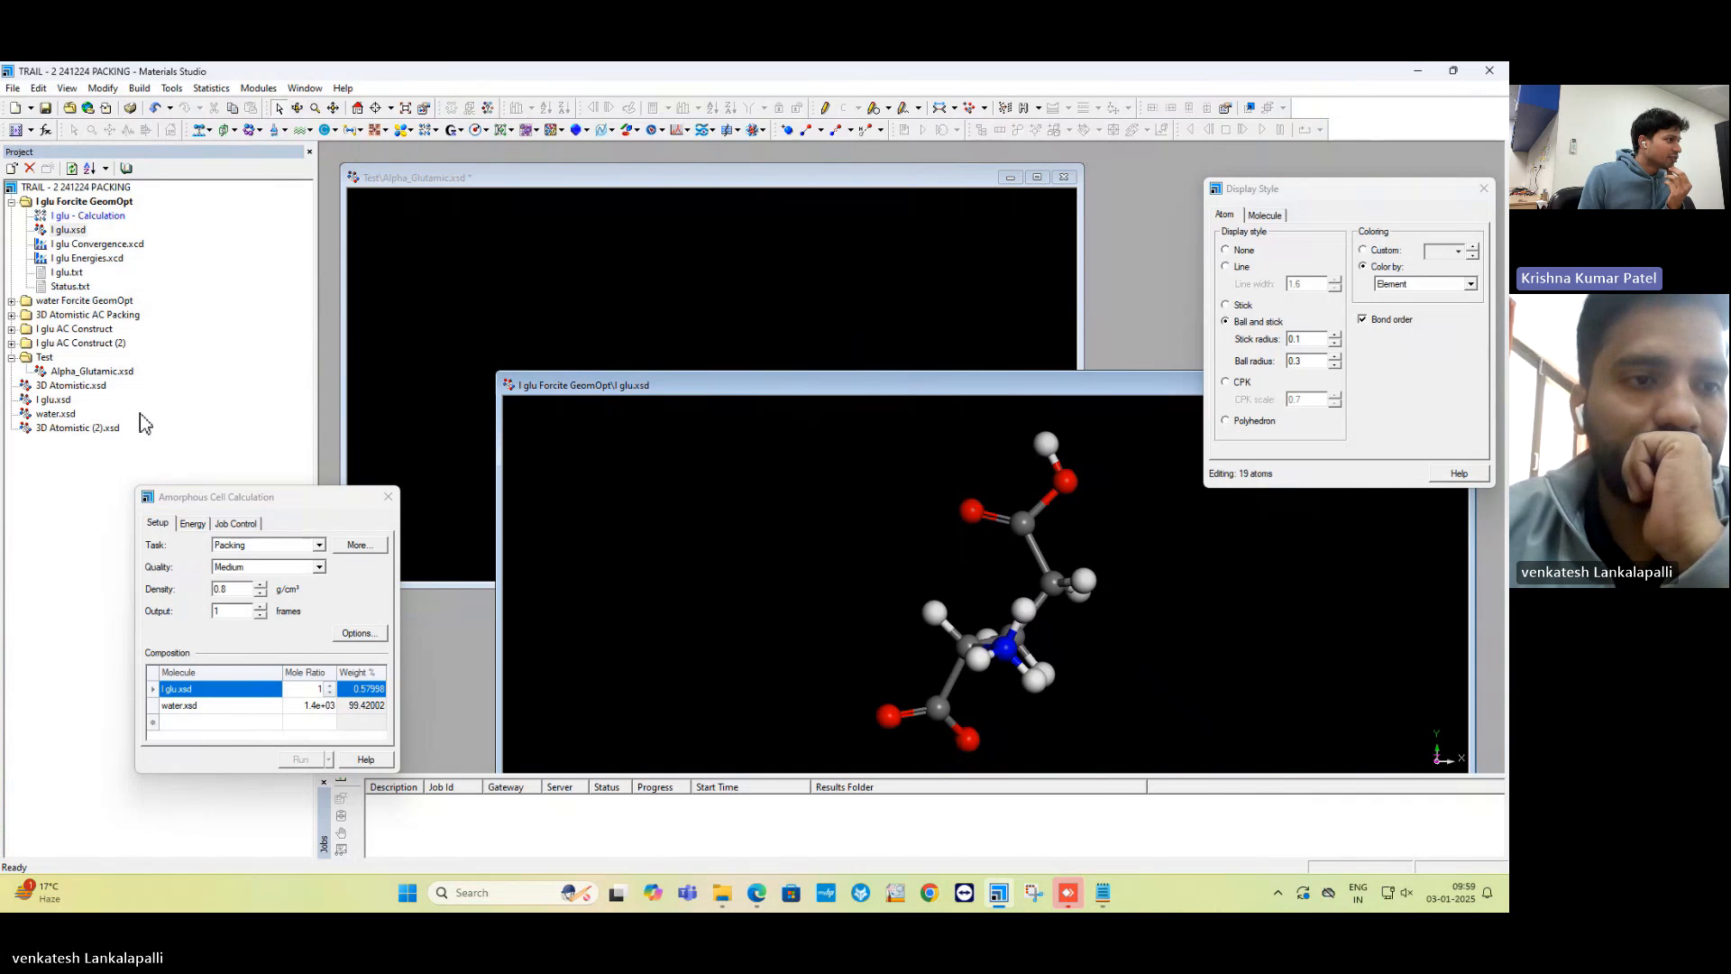
Open the glu.xtd trajectory under glu AC Construct and stop its animation.
{"action": "left_click", "coordinate": [13, 330]}
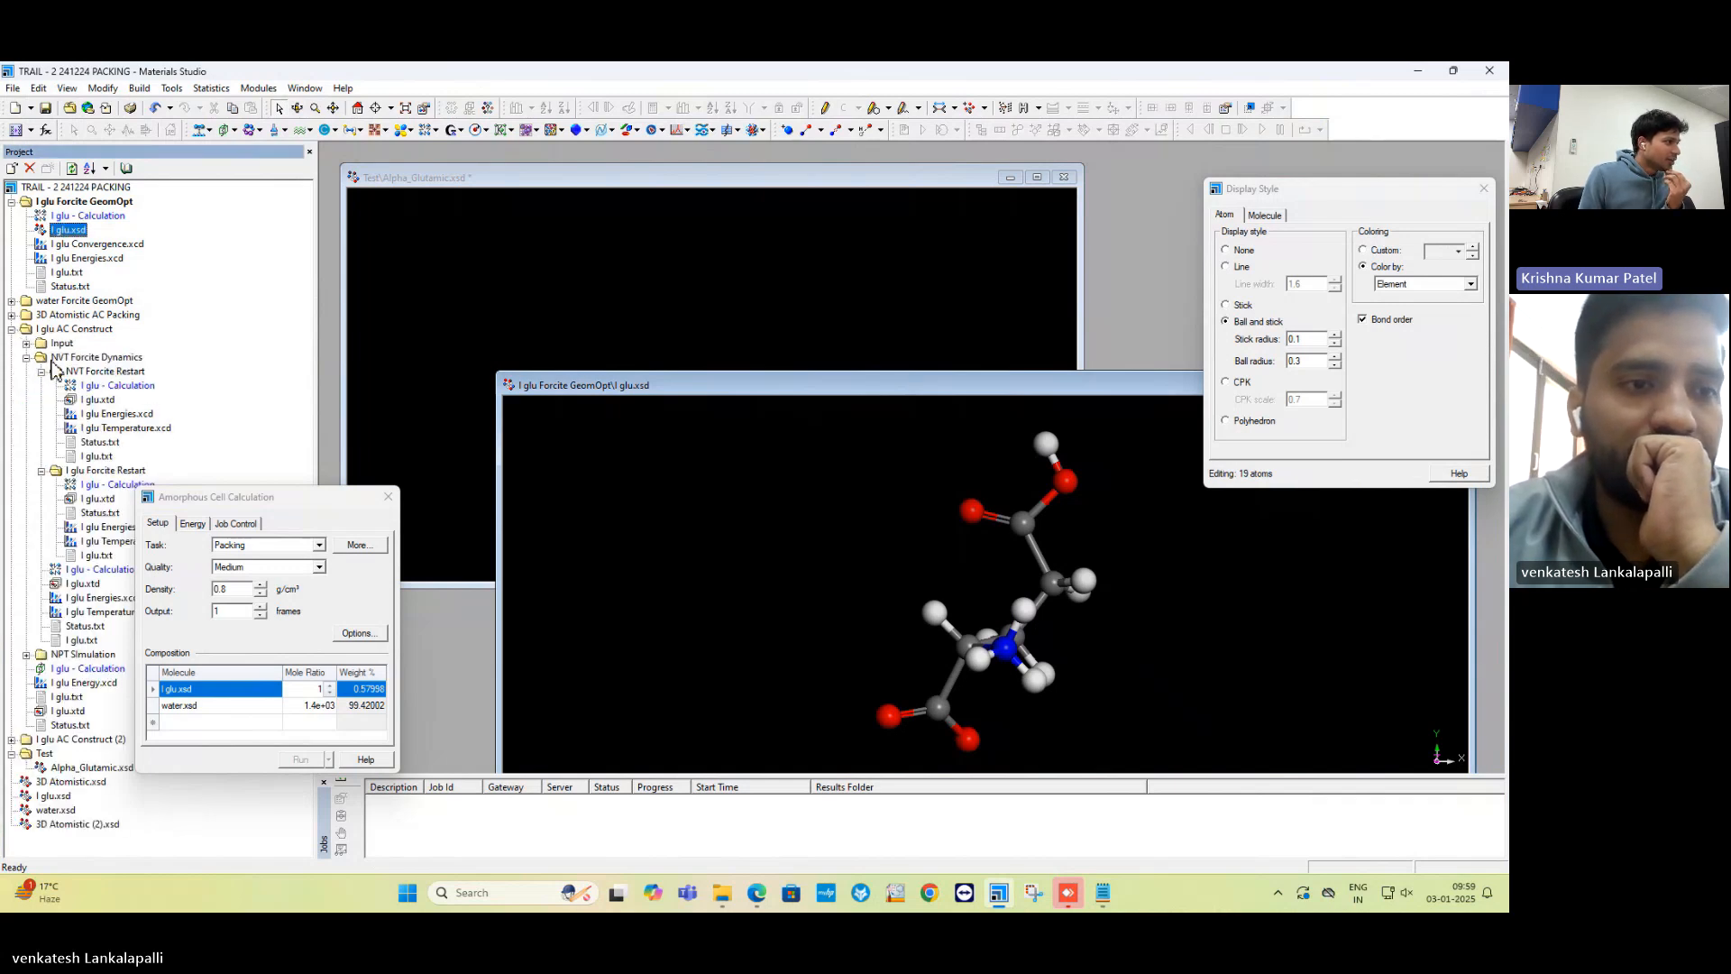
{"action": "double_click", "coordinate": [100, 401]}
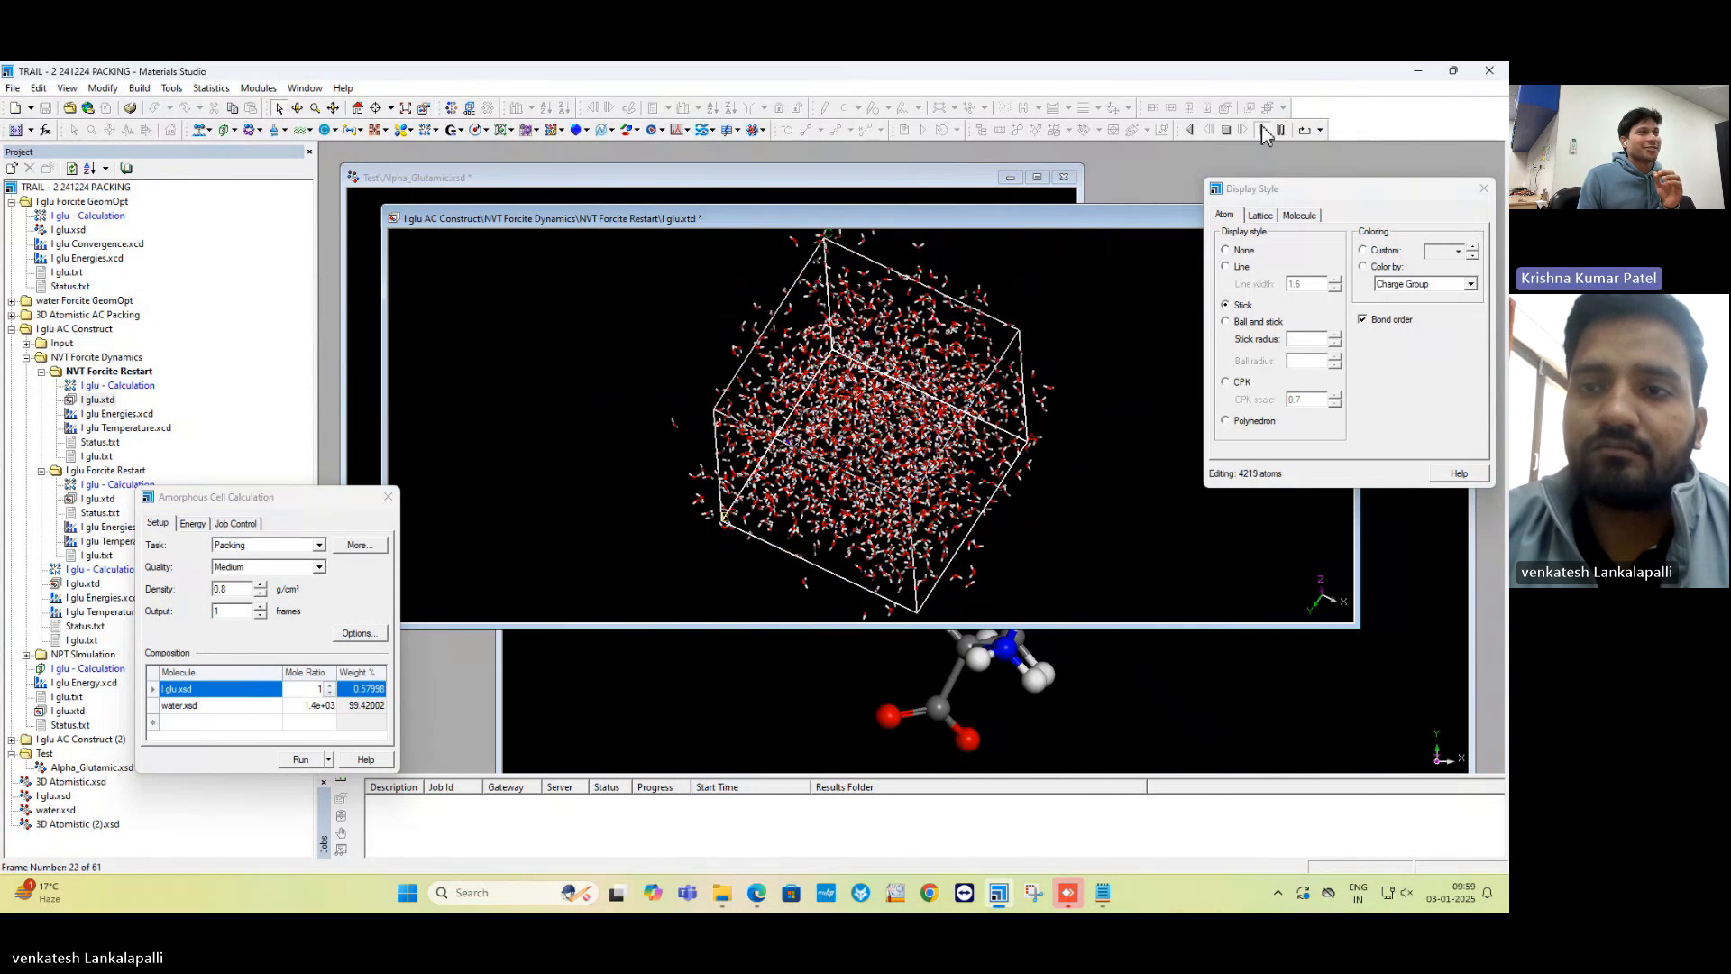
{"action": "left_click", "coordinate": [1225, 129]}
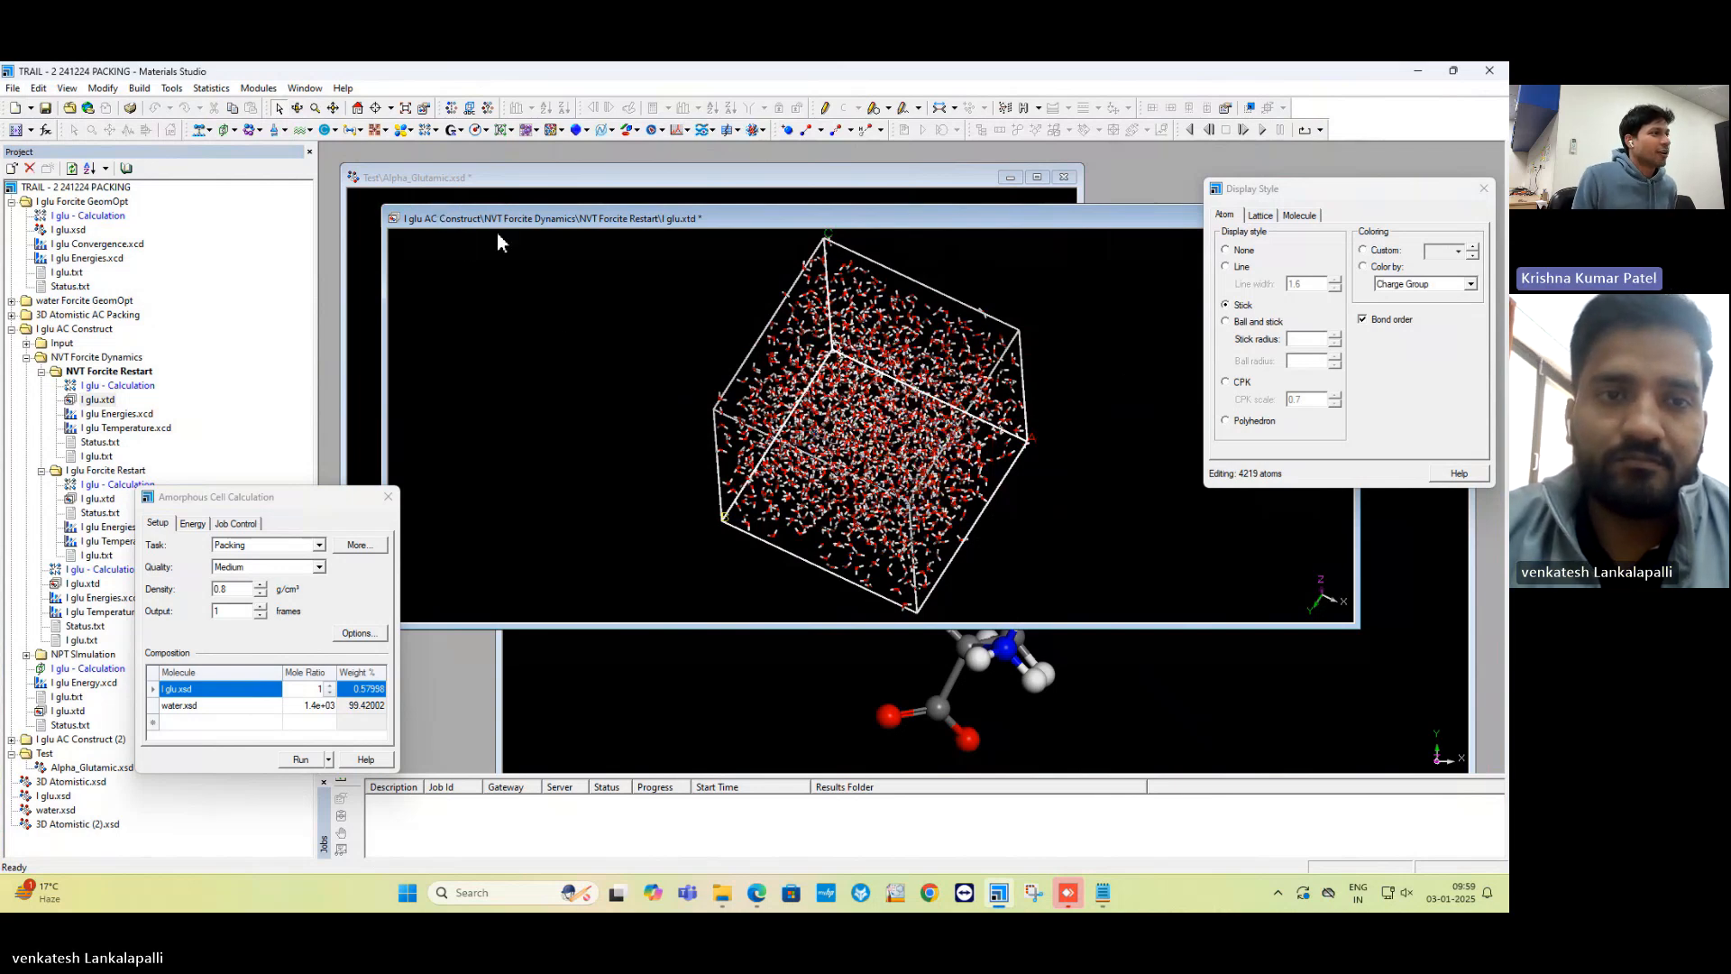
Open Forcite Analysis and select Radial distribution function.
{"action": "left_click", "coordinate": [436, 135]}
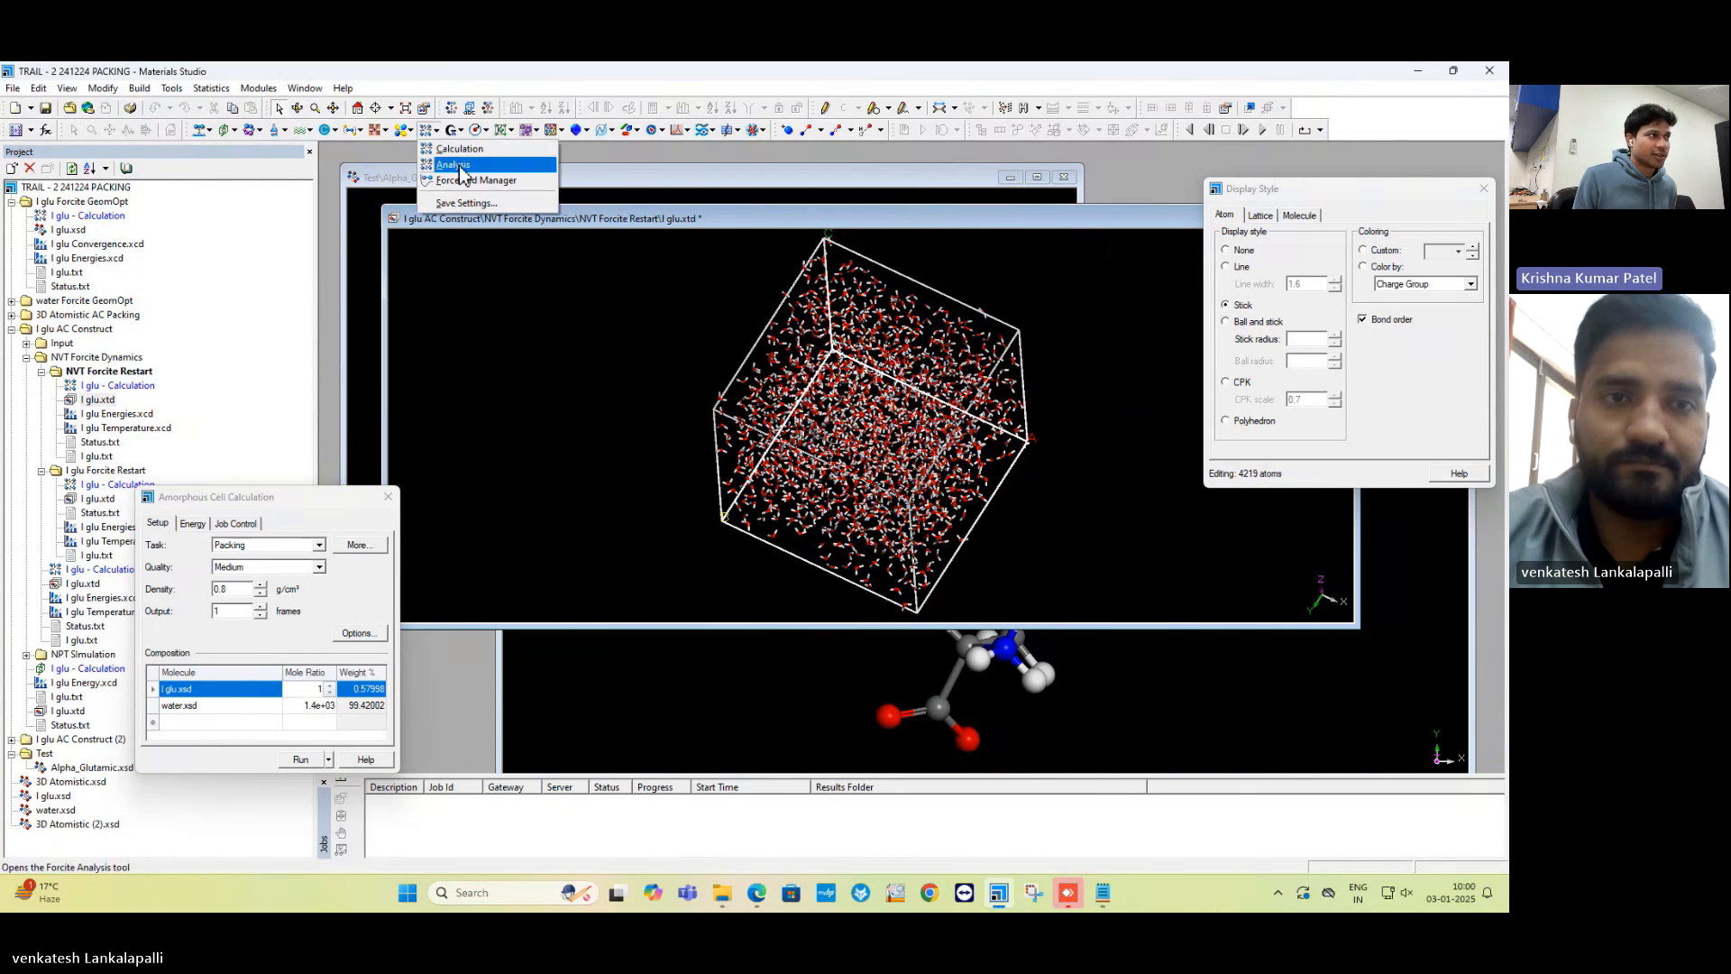
{"action": "left_click", "coordinate": [458, 164]}
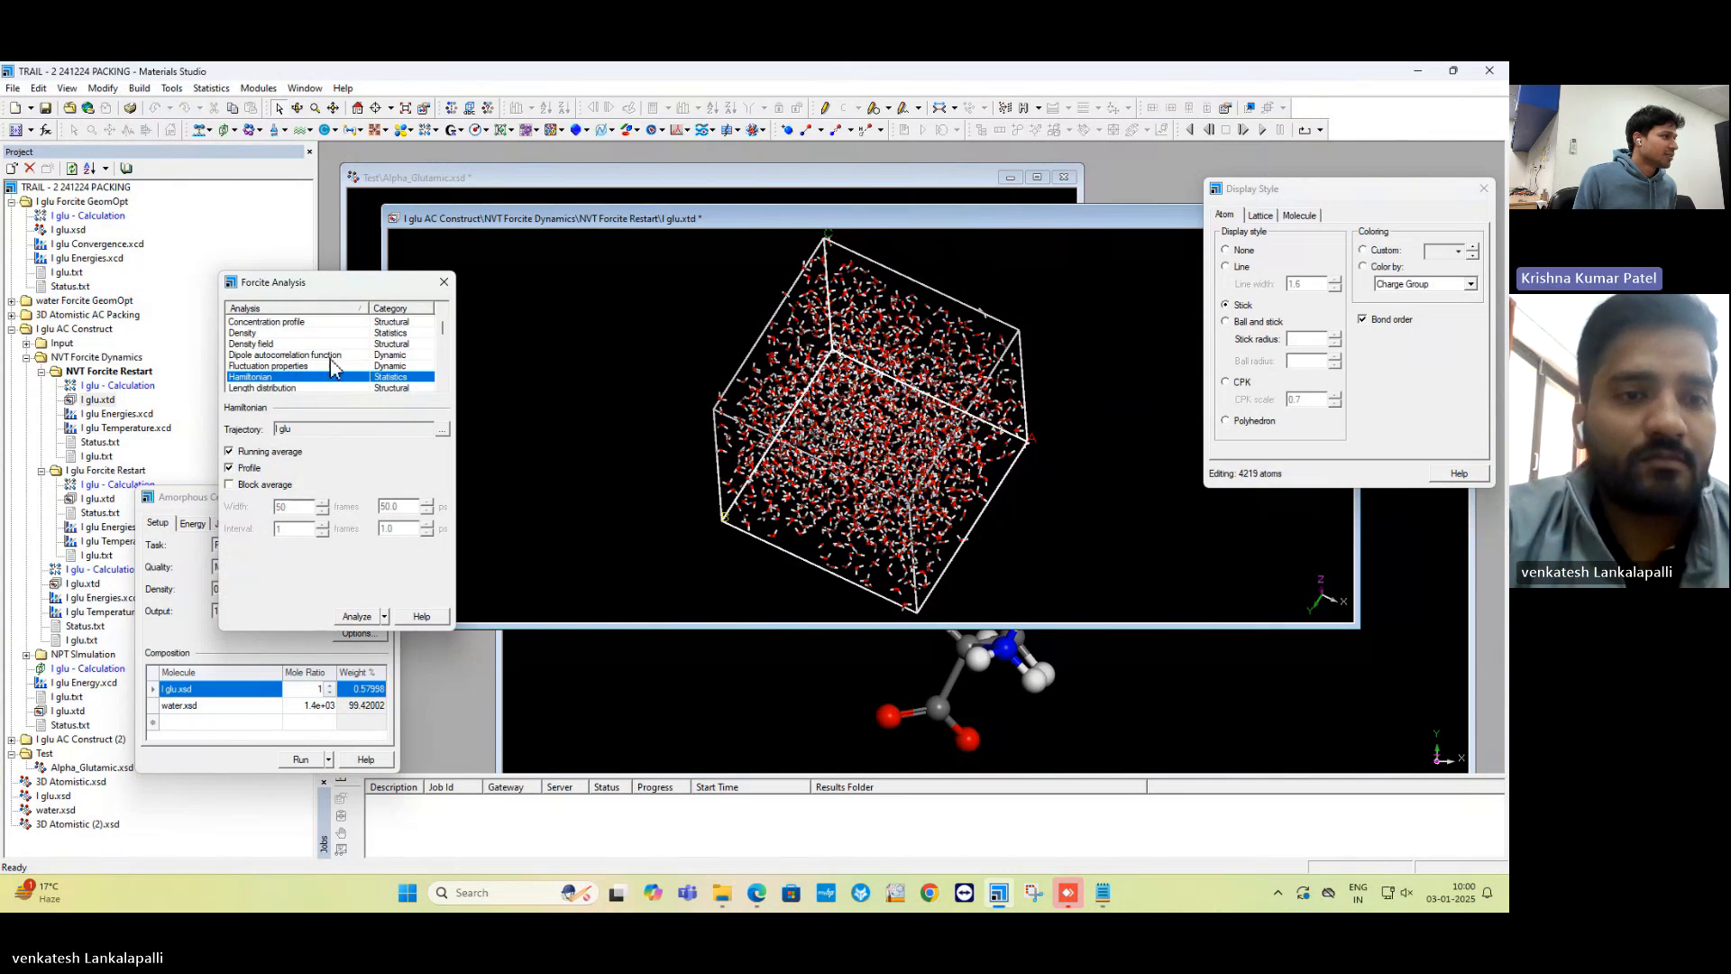
{"action": "left_click", "coordinate": [333, 358]}
{"action": "key", "text": "r"}
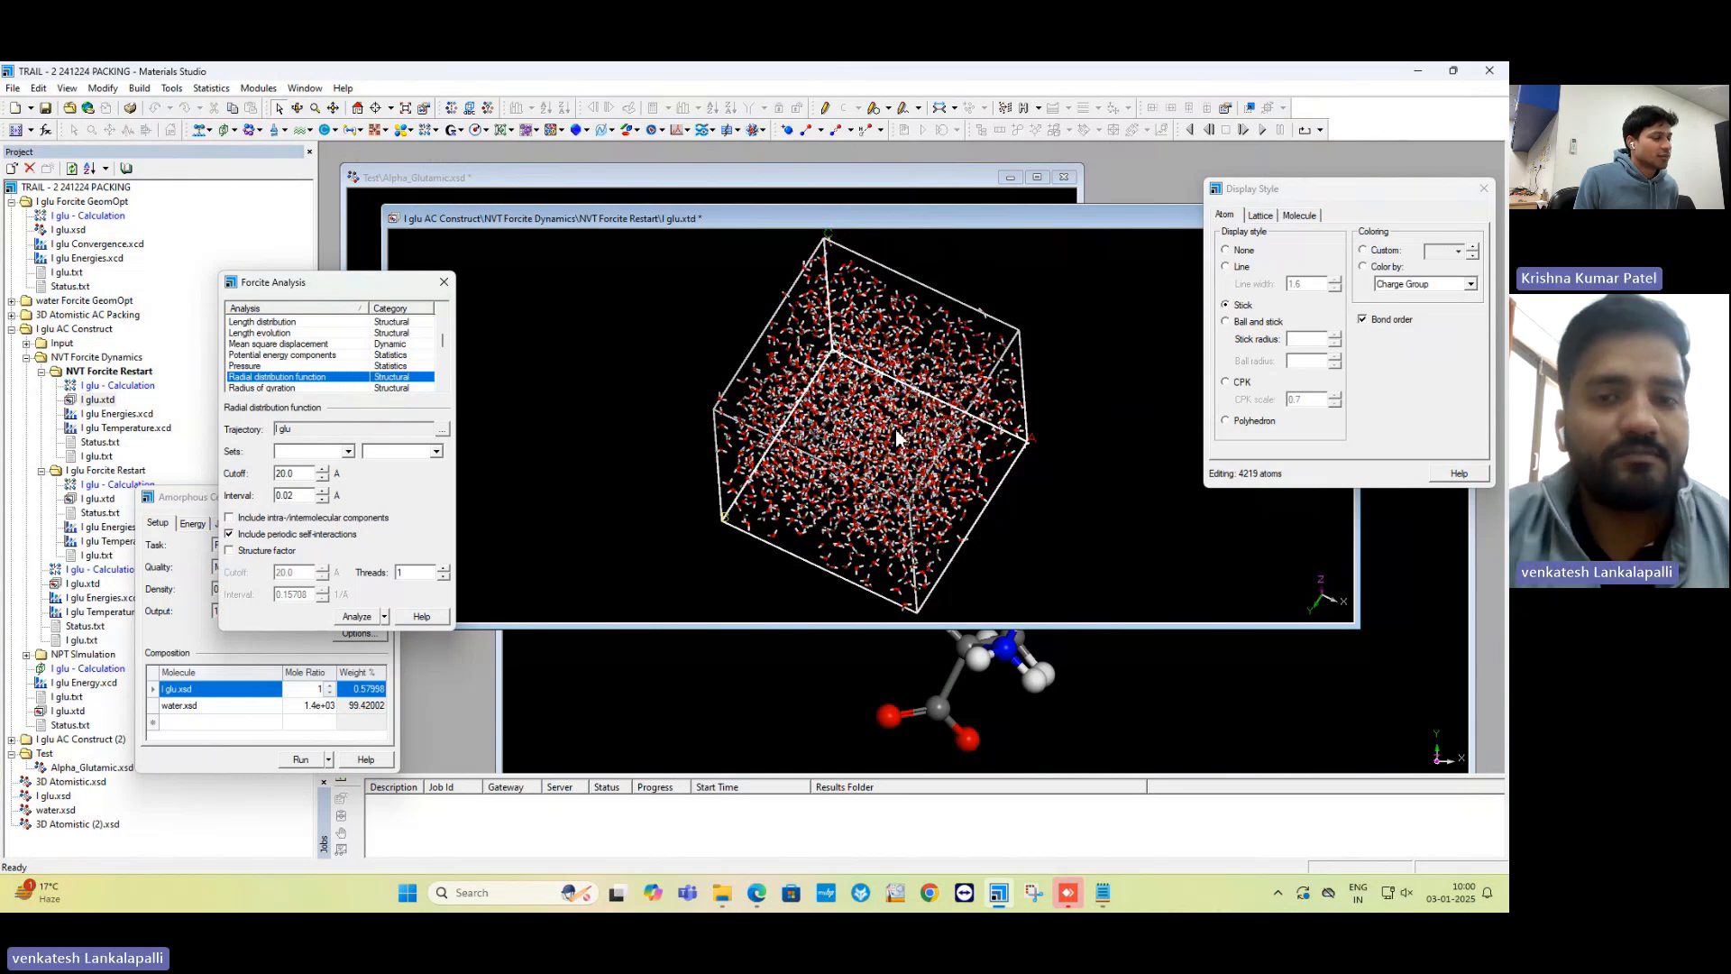
Display the l glu.xtd trajectory as ball and stick, then move its window down.
{"action": "scroll", "coordinate": [893, 431], "scroll_direction": "up", "scroll_amount": 7}
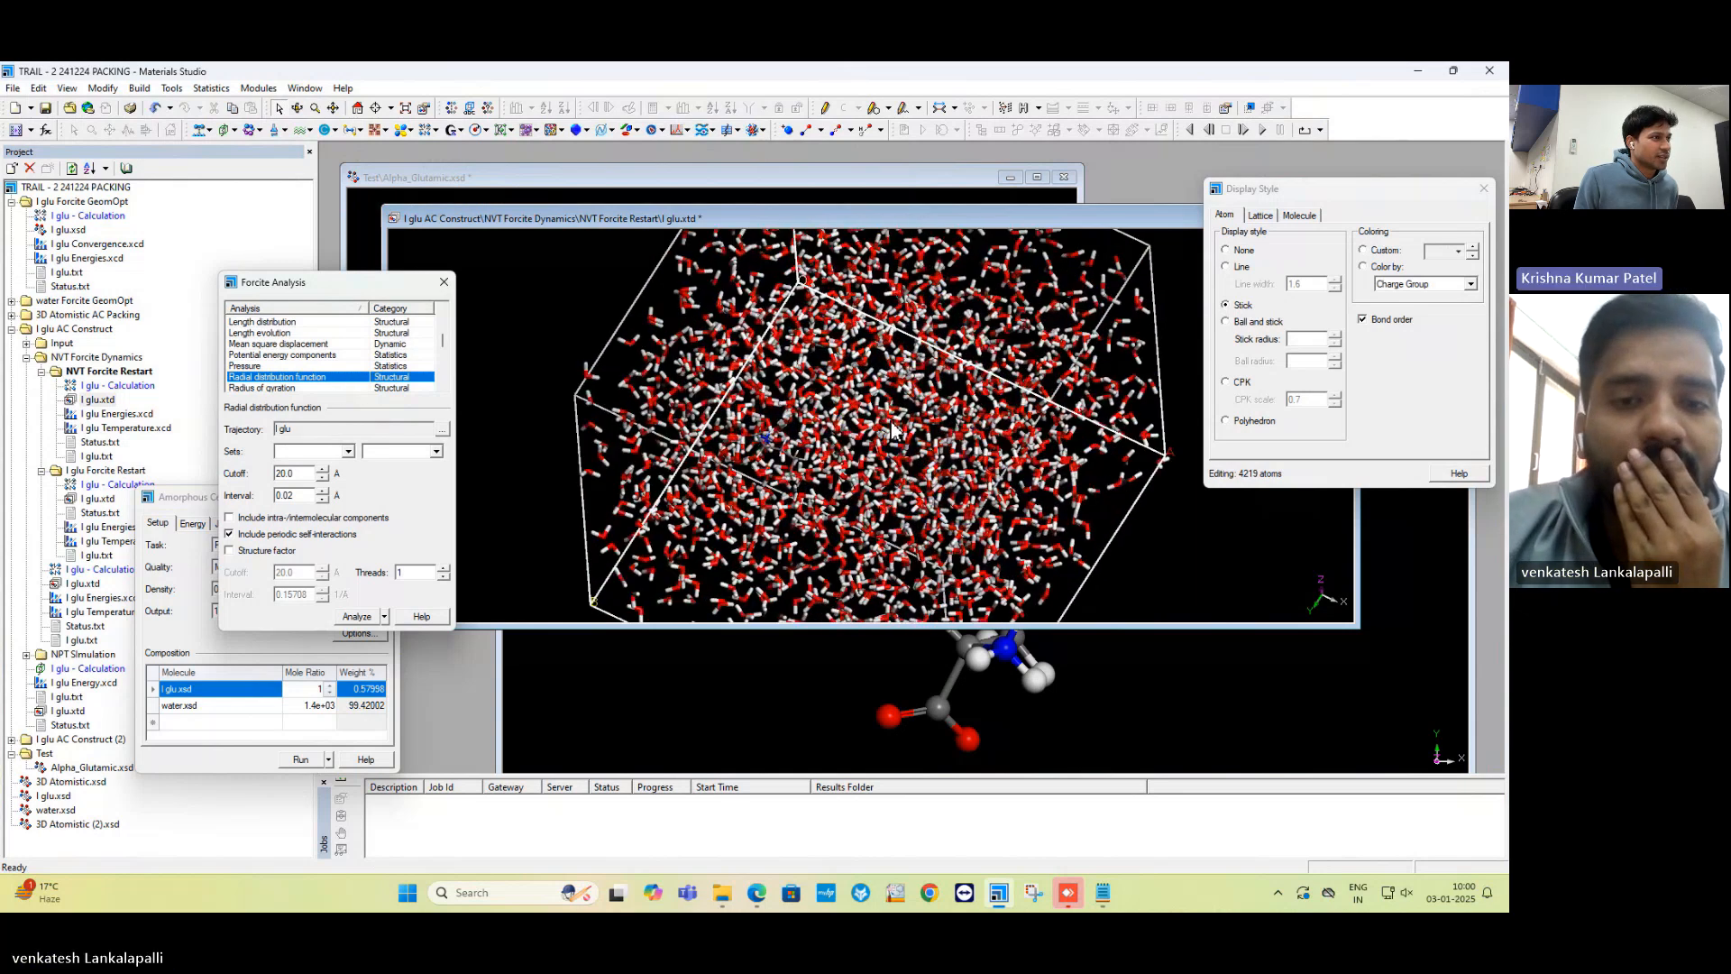
{"action": "scroll", "coordinate": [893, 429], "scroll_direction": "up", "scroll_amount": 8}
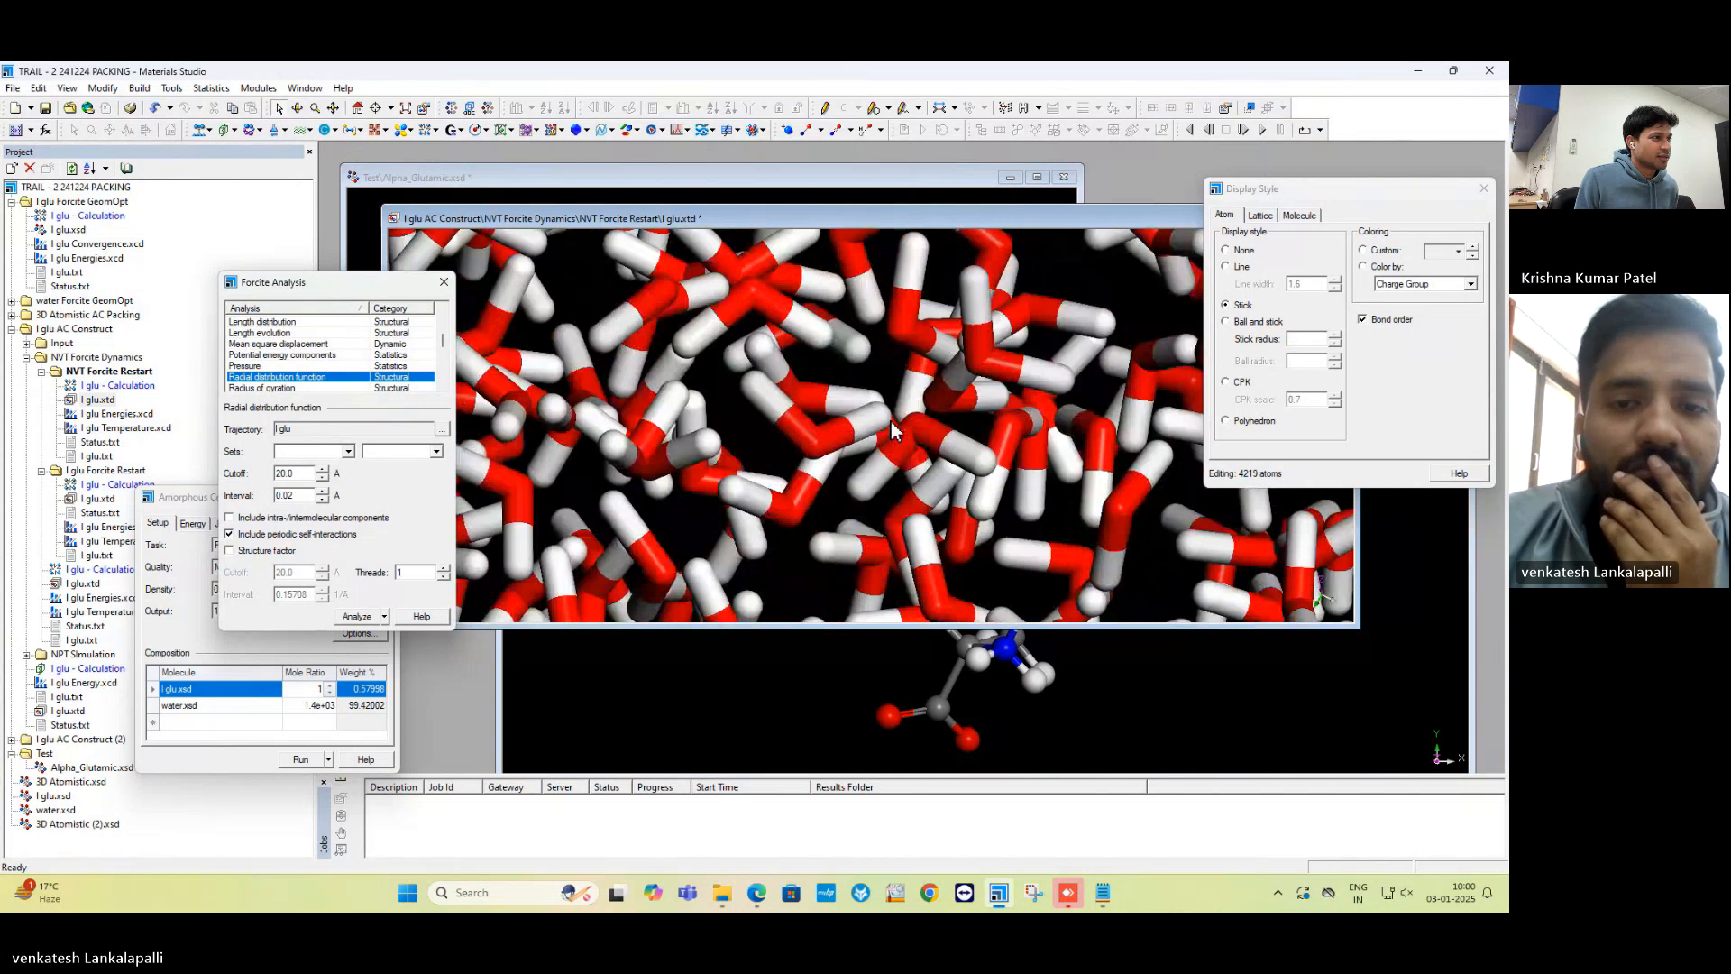
{"action": "left_click", "coordinate": [805, 443]}
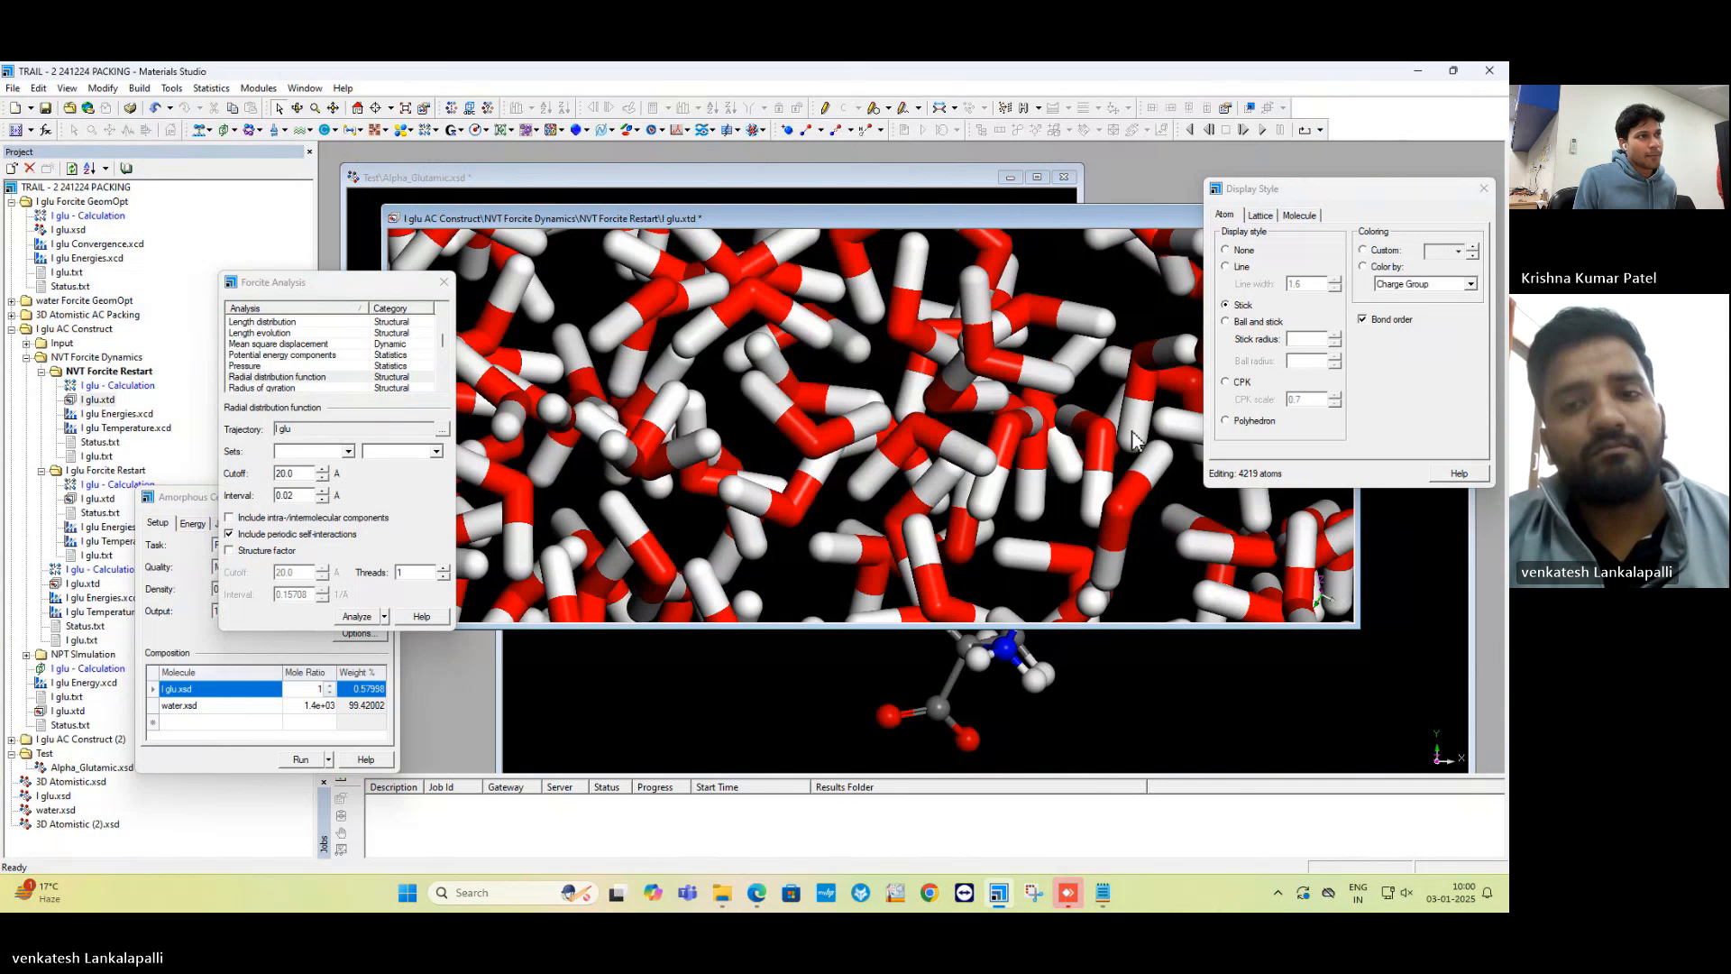
{"action": "left_click", "coordinate": [1252, 323]}
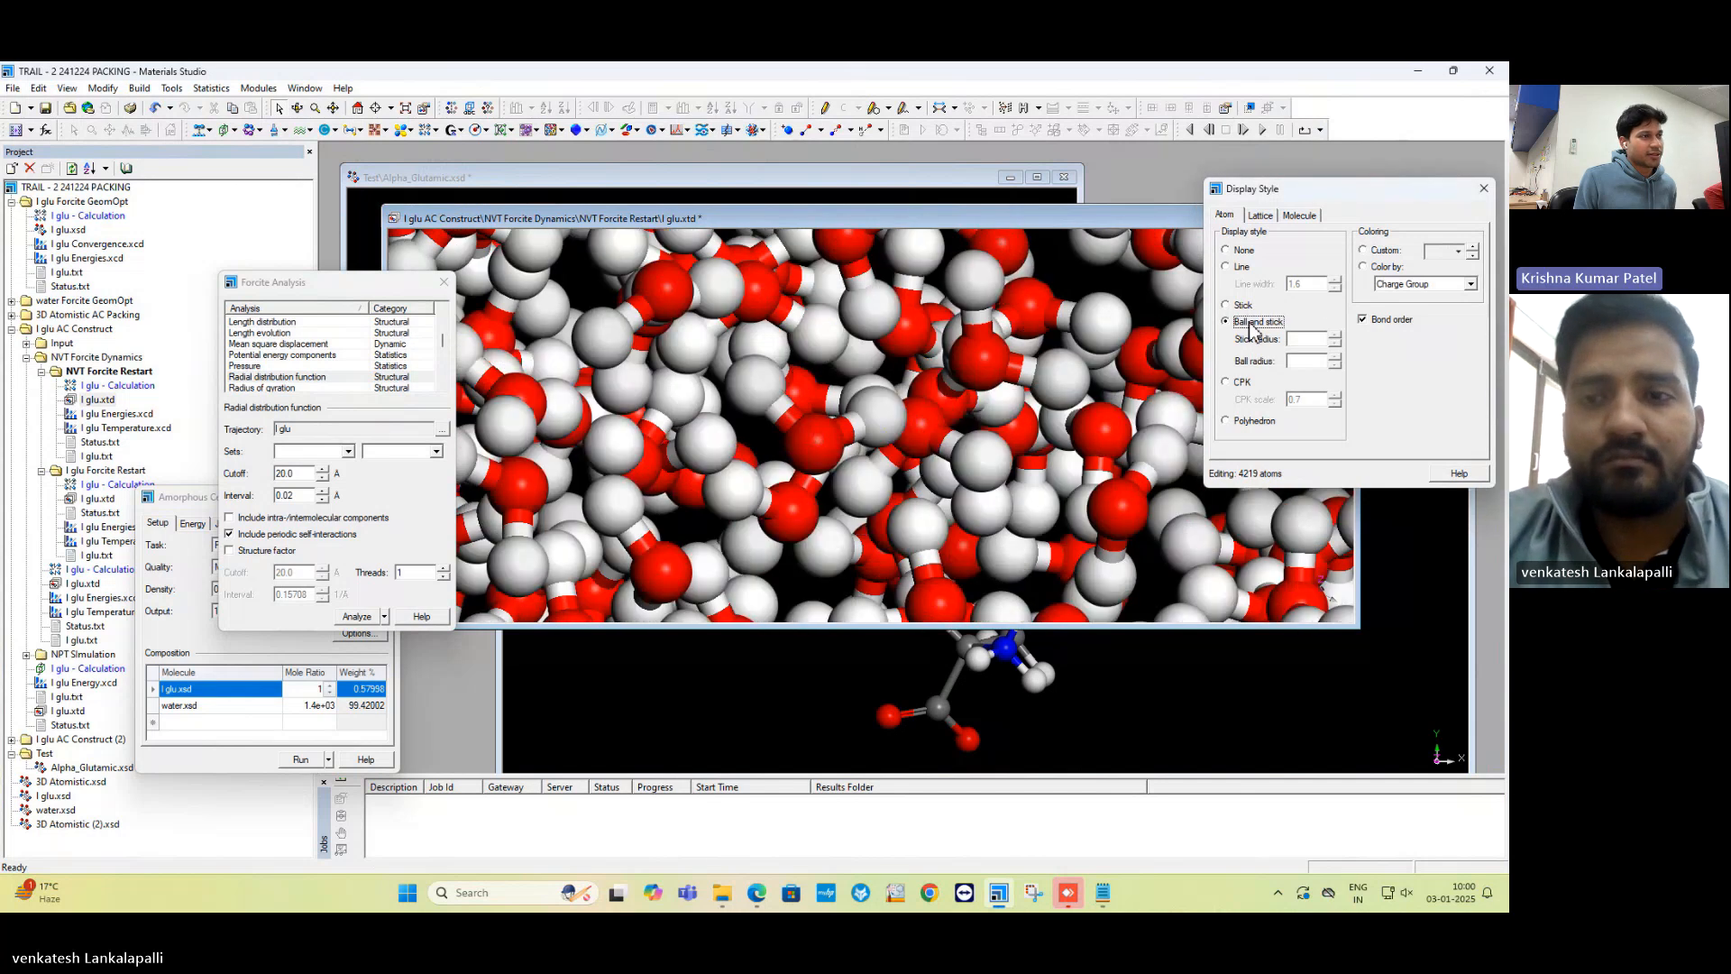
{"action": "left_click", "coordinate": [885, 418]}
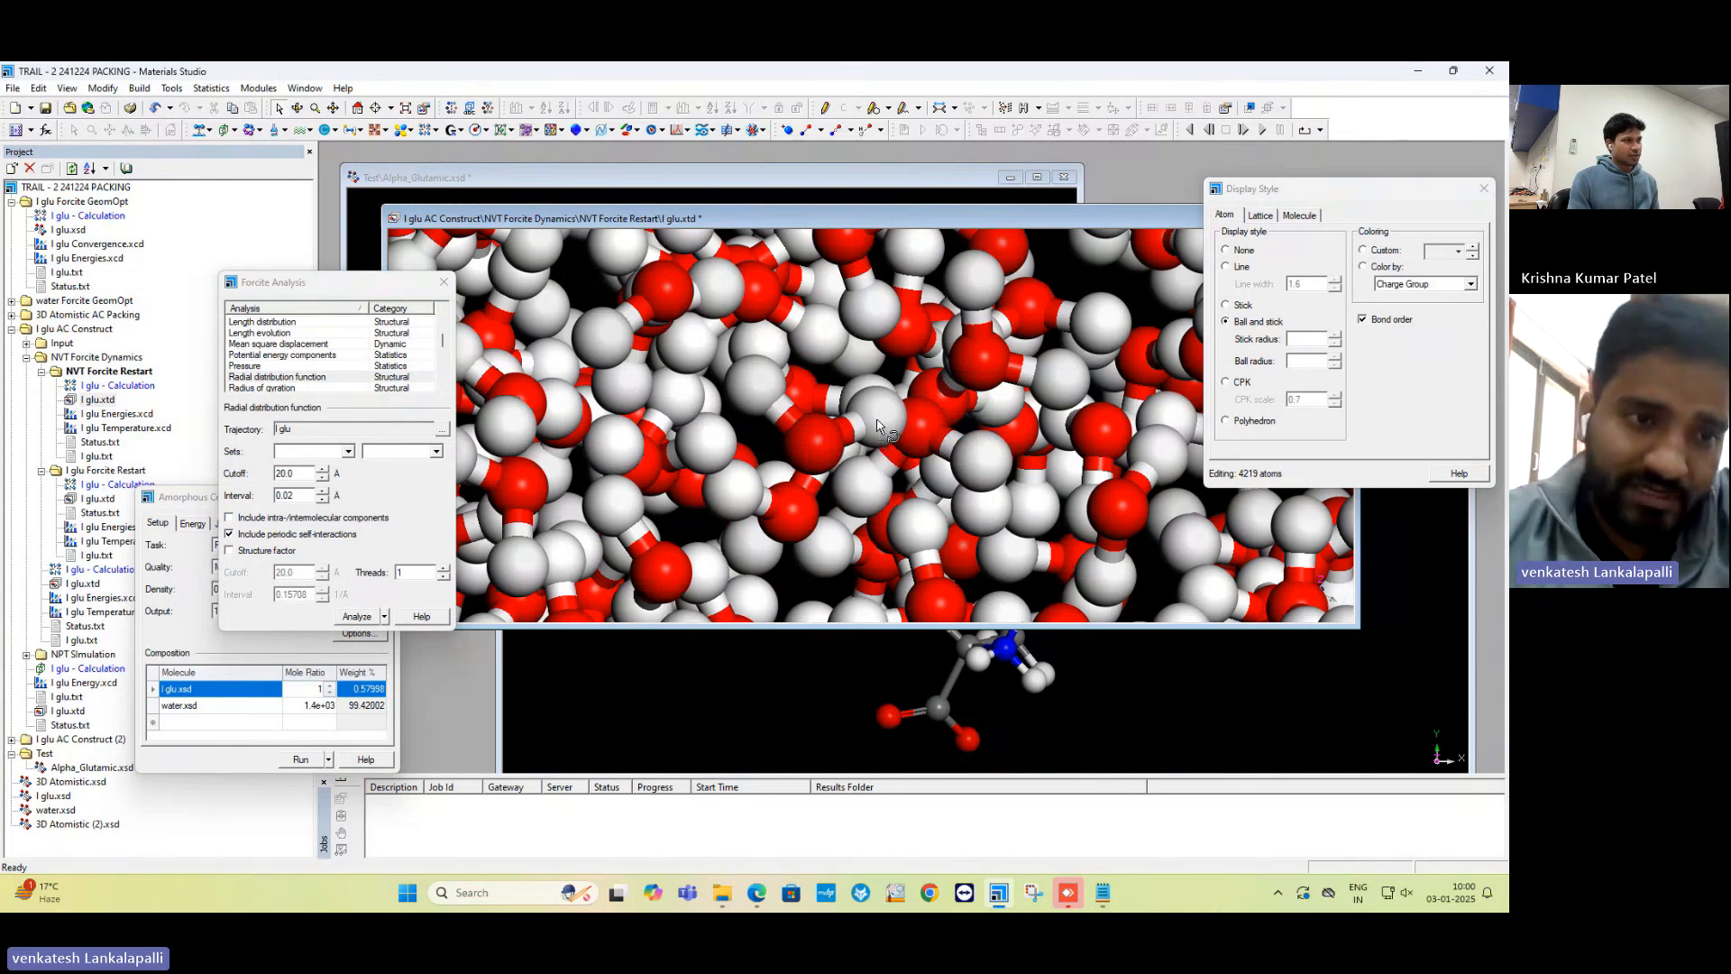
{"action": "right_click", "coordinate": [879, 430]}
{"action": "left_click", "coordinate": [888, 413]}
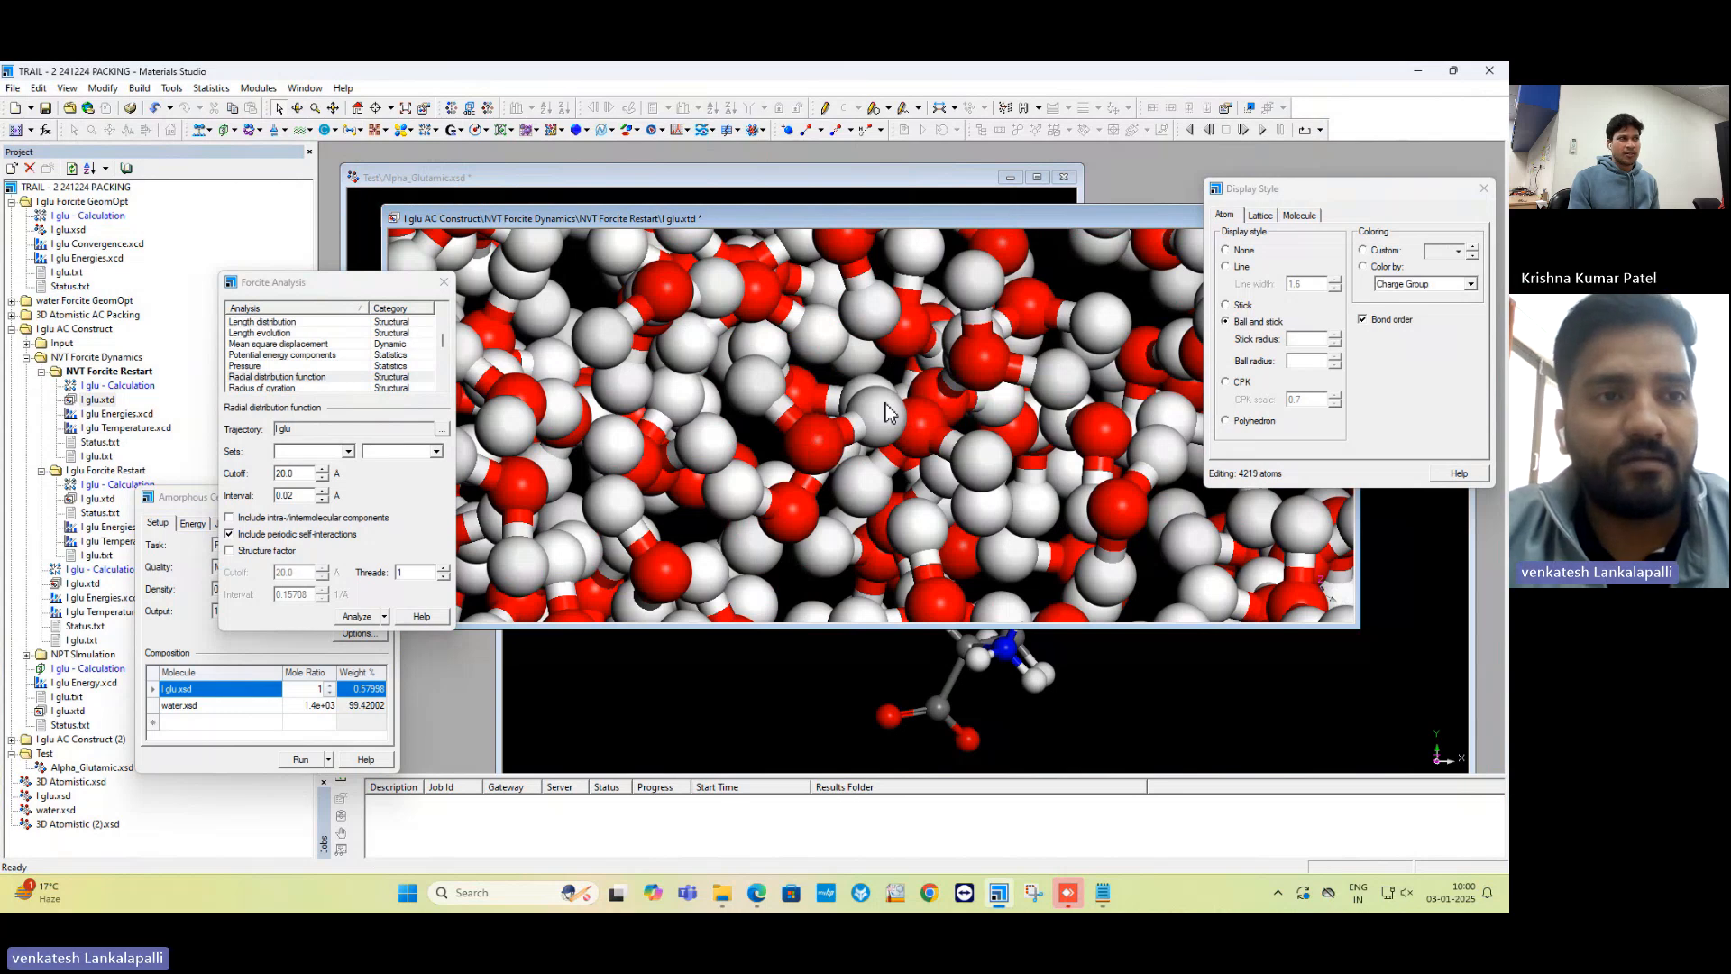
{"action": "scroll", "coordinate": [888, 413], "scroll_direction": "down", "scroll_amount": 5}
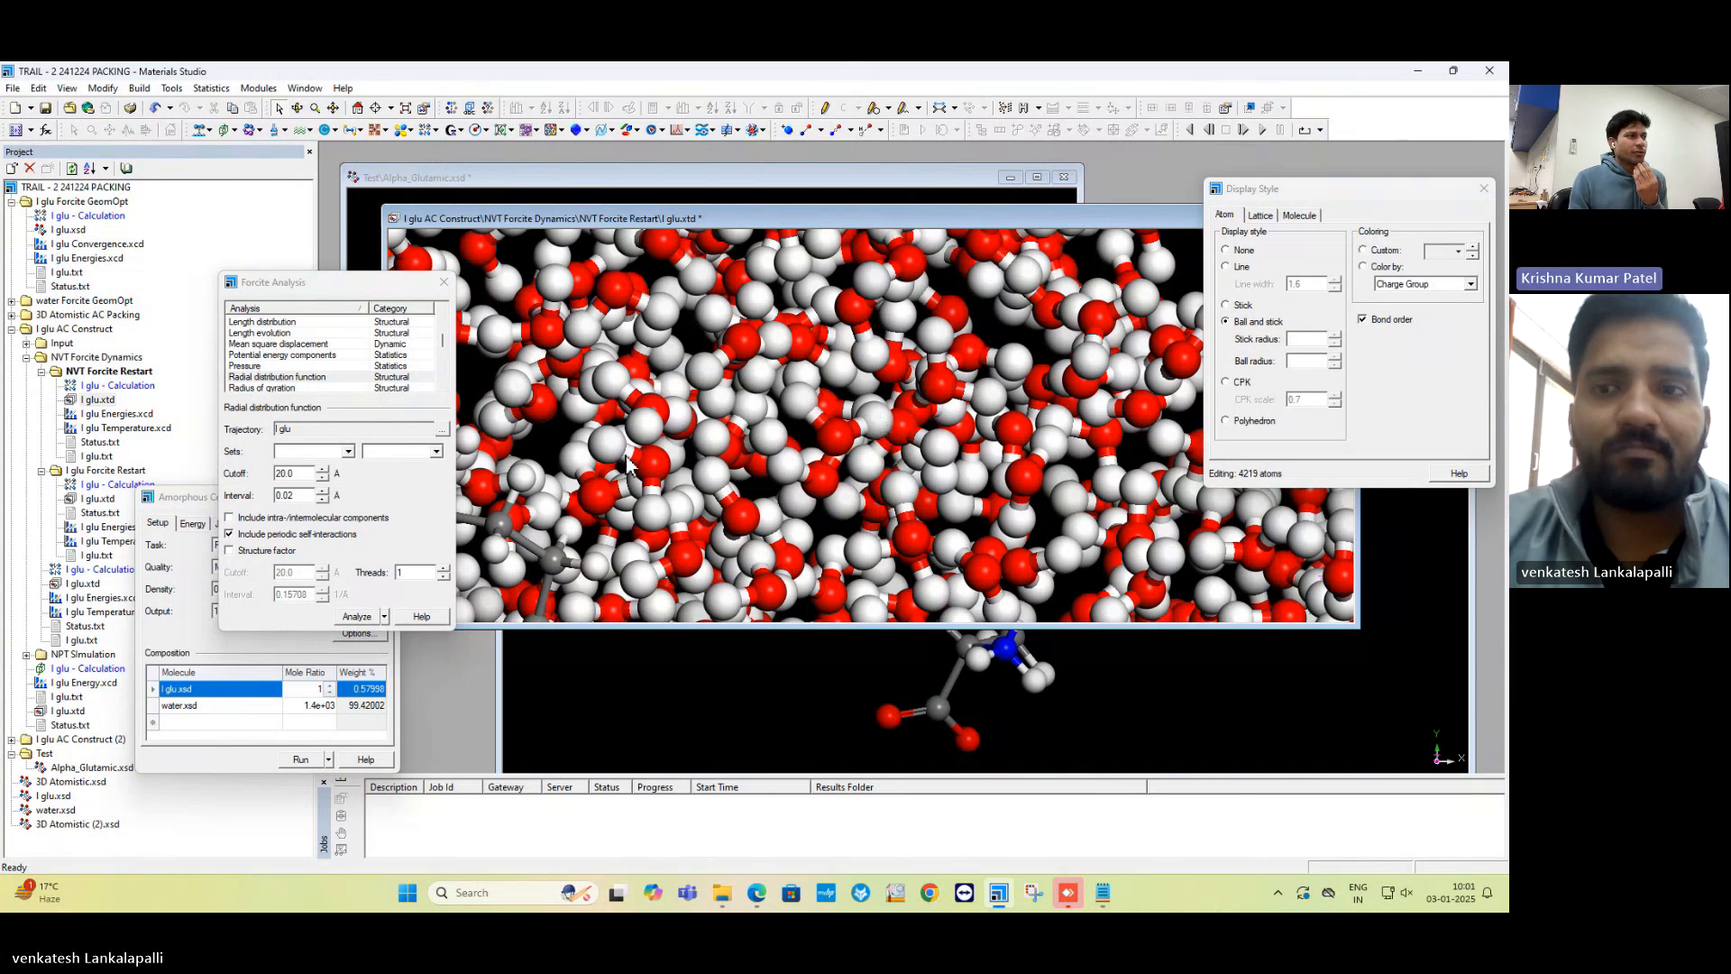
{"action": "left_click_drag", "start_coordinate": [588, 218], "coordinate": [515, 346]}
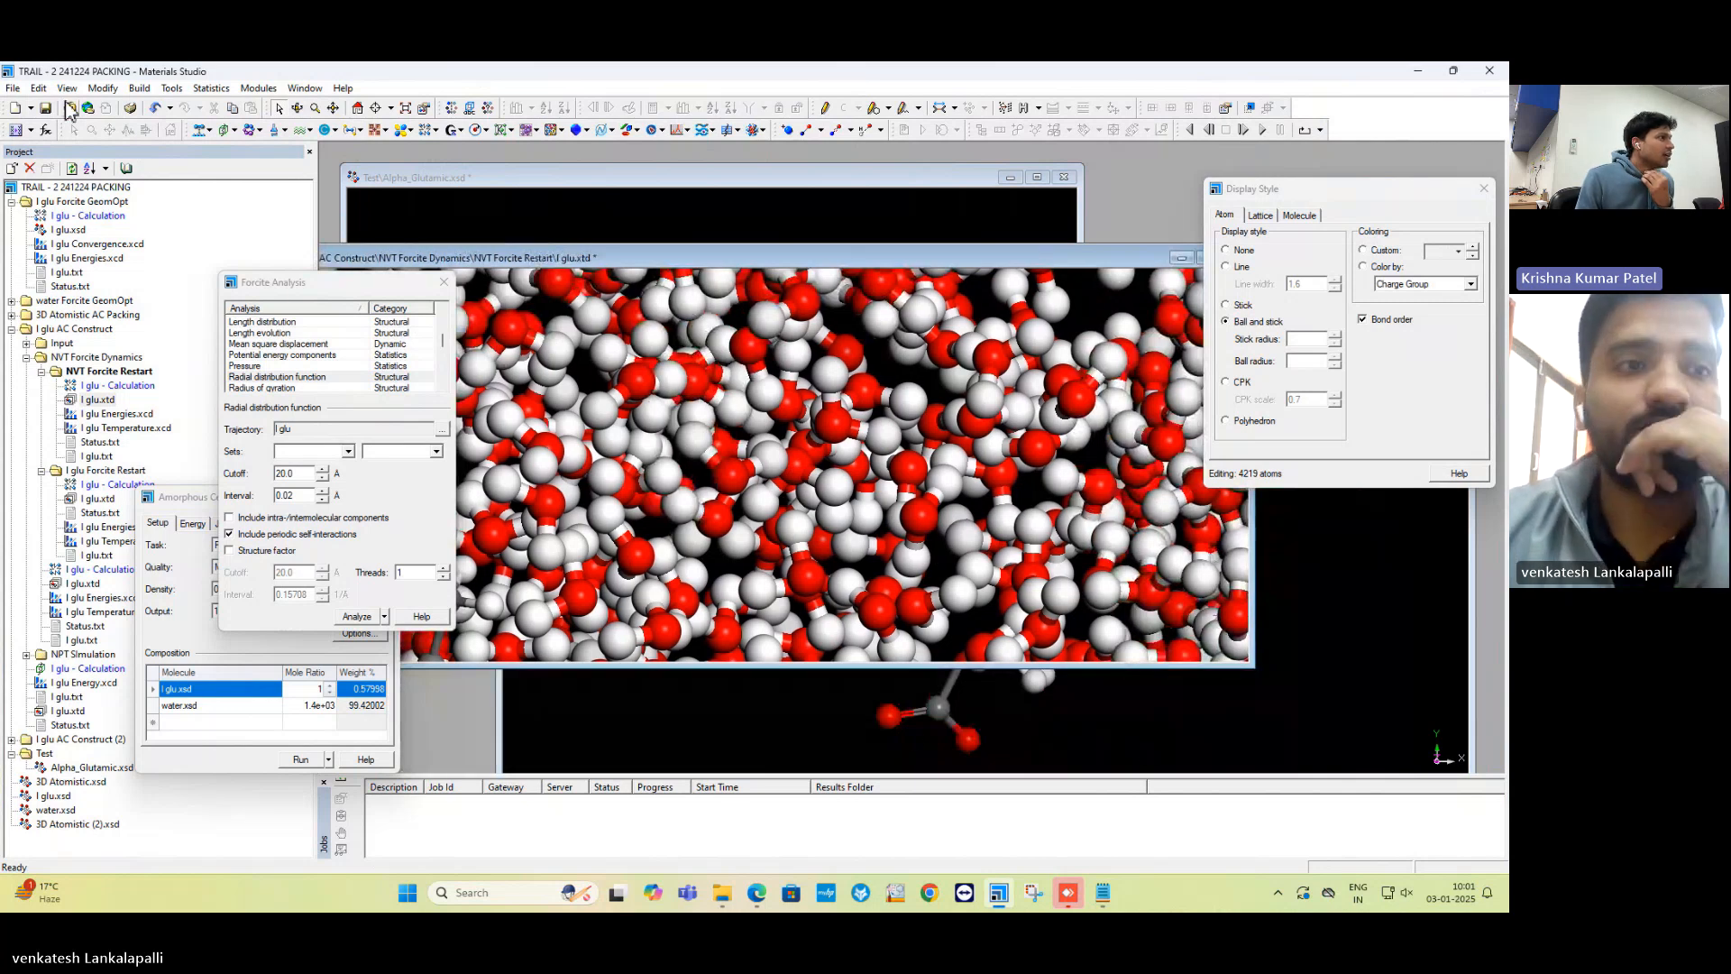
Open the Edit Sets dialog and move it off the molecule view.
{"action": "left_click", "coordinate": [41, 90]}
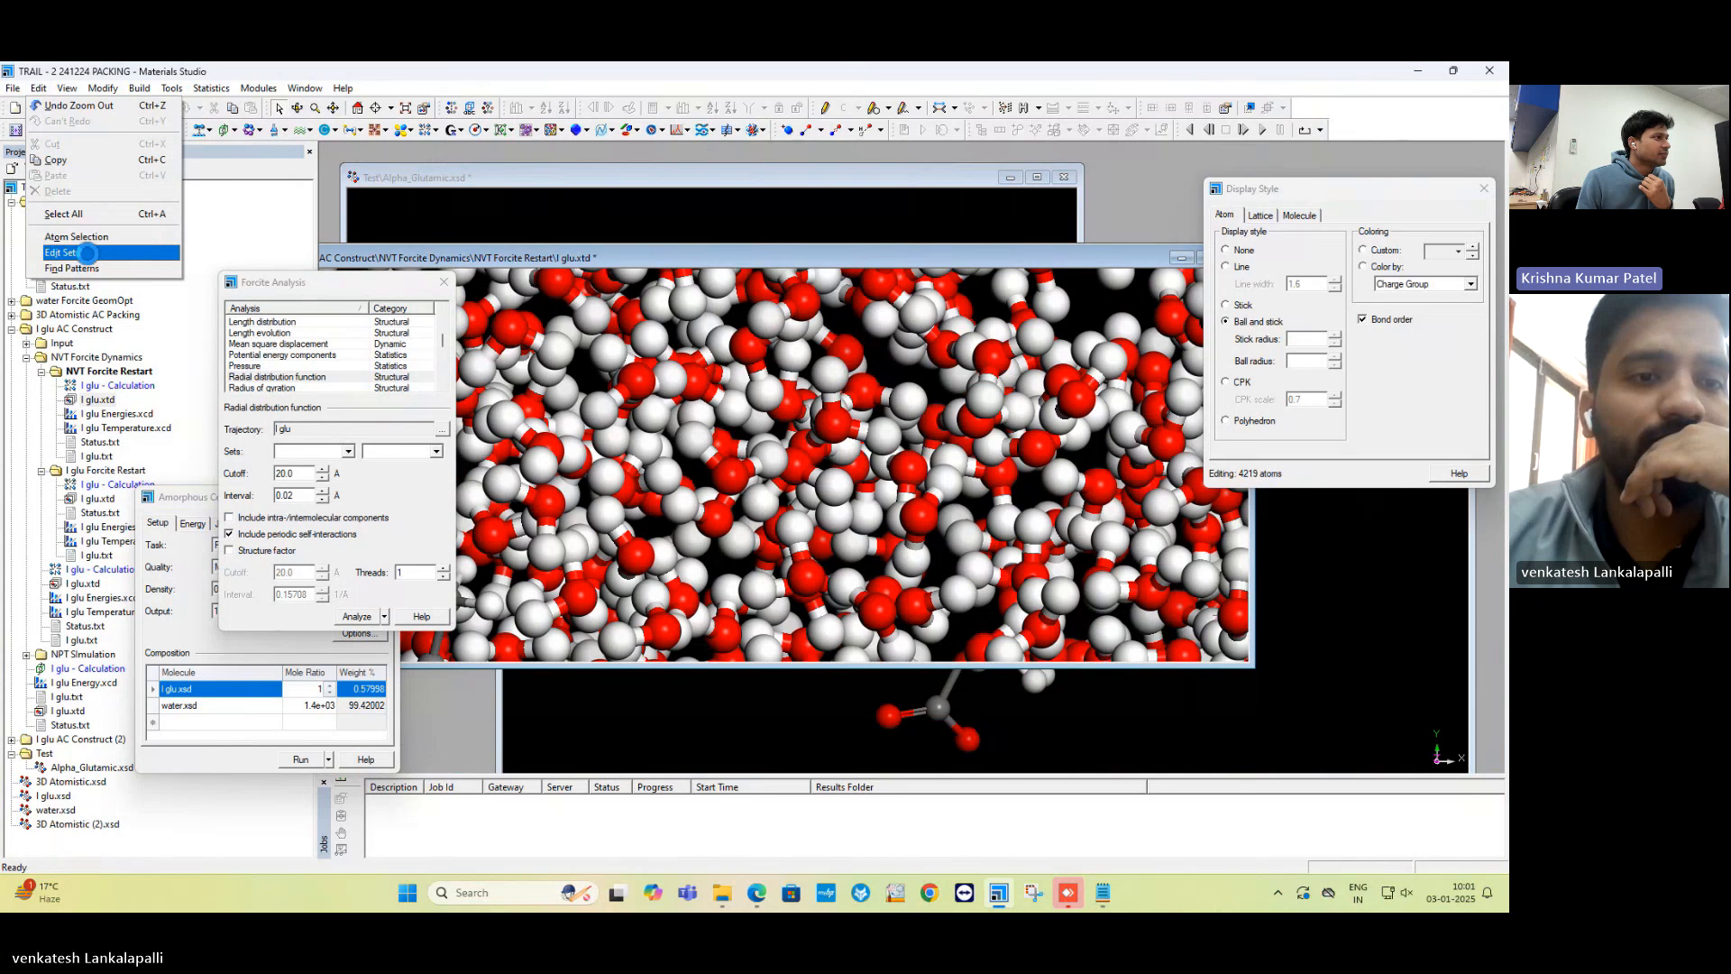
{"action": "left_click", "coordinate": [89, 254]}
{"action": "left_click_drag", "start_coordinate": [855, 485], "coordinate": [387, 568]}
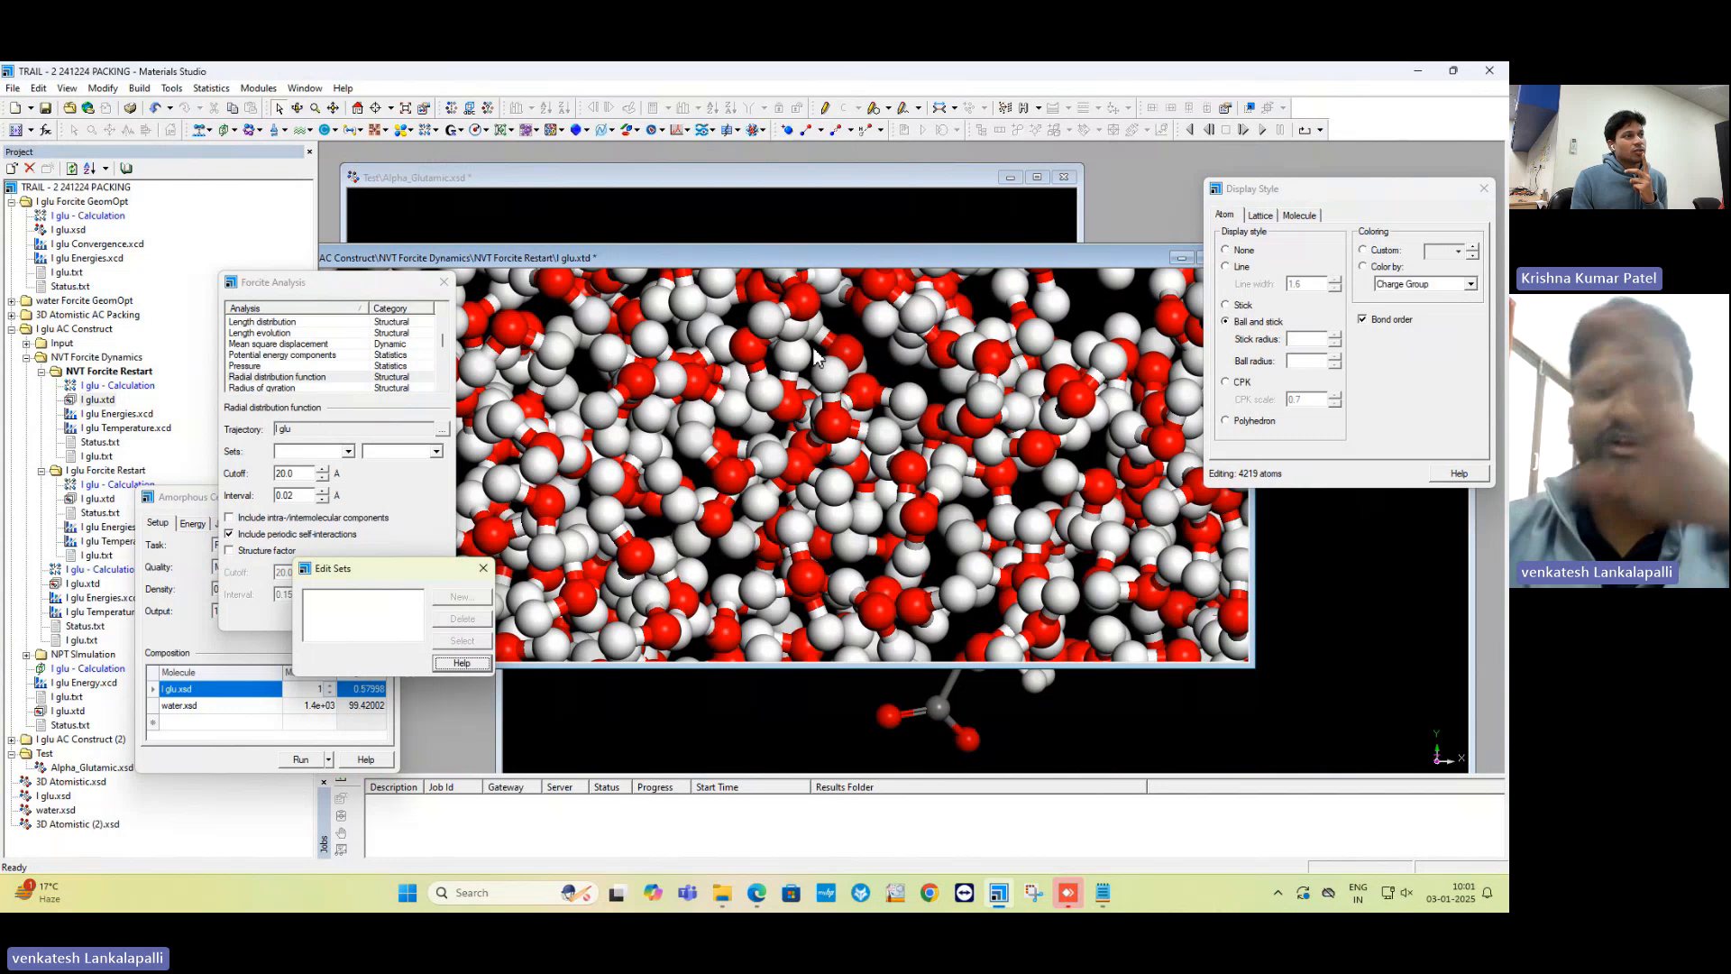
Zoom in on the trajectory, then bring the 19-atom l glu.xsd molecule to the front.
{"action": "left_click", "coordinate": [774, 331]}
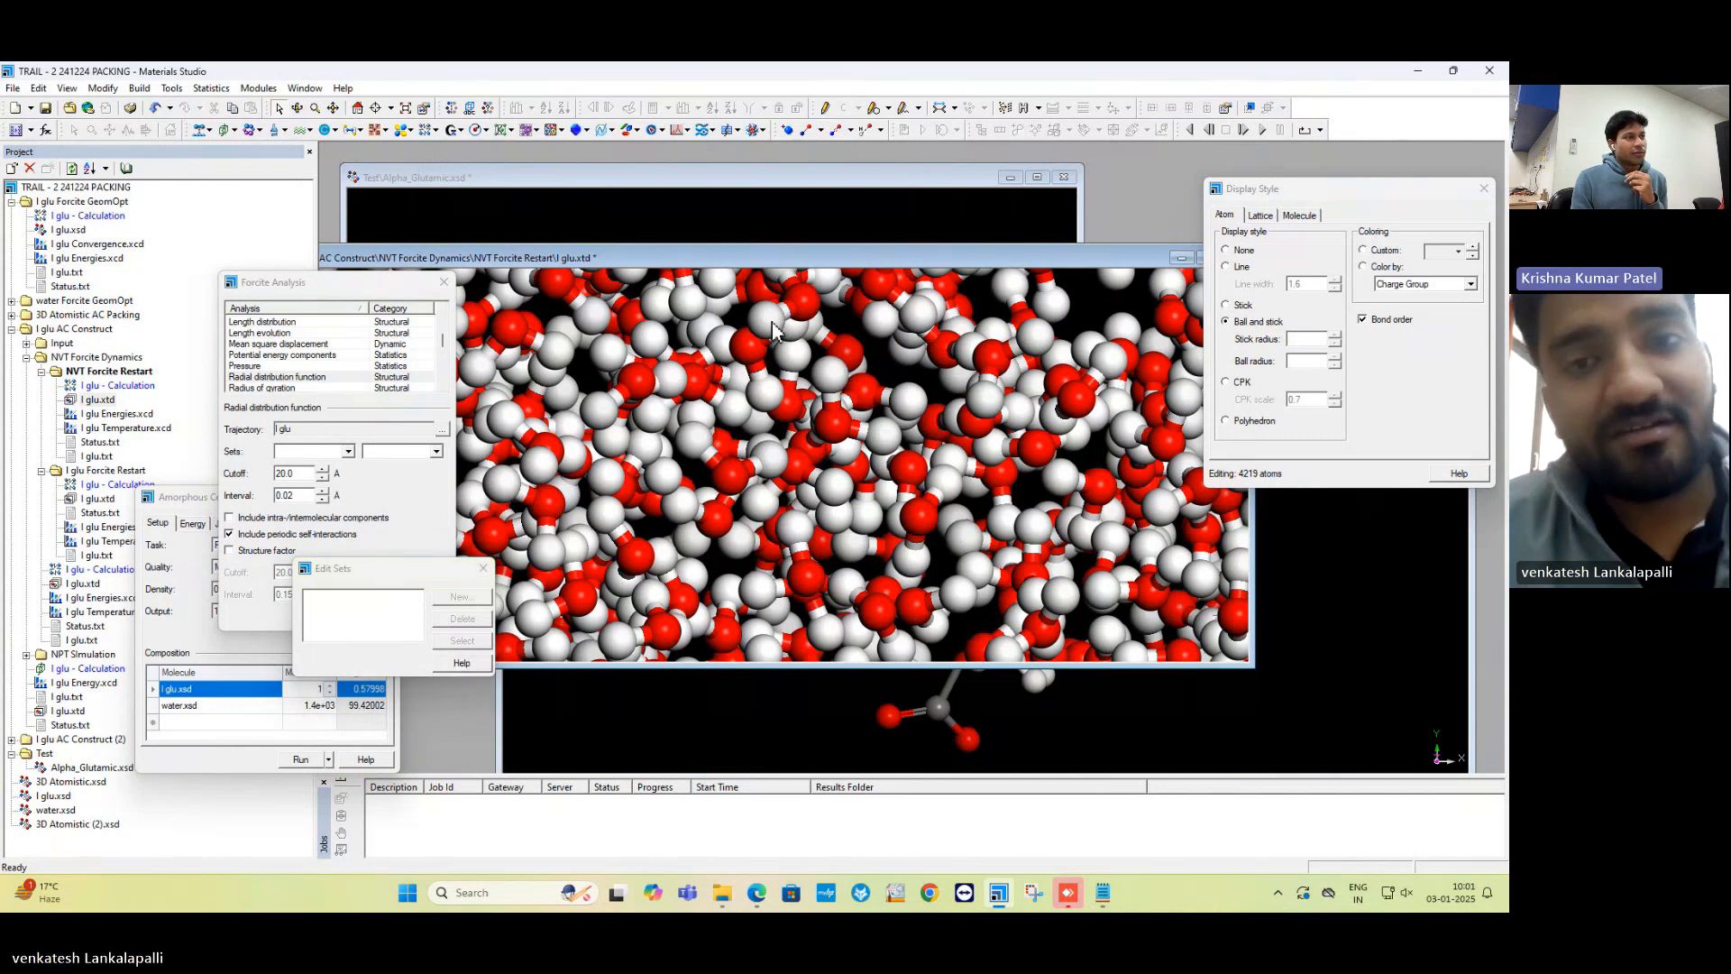
{"action": "right_click", "coordinate": [774, 331]}
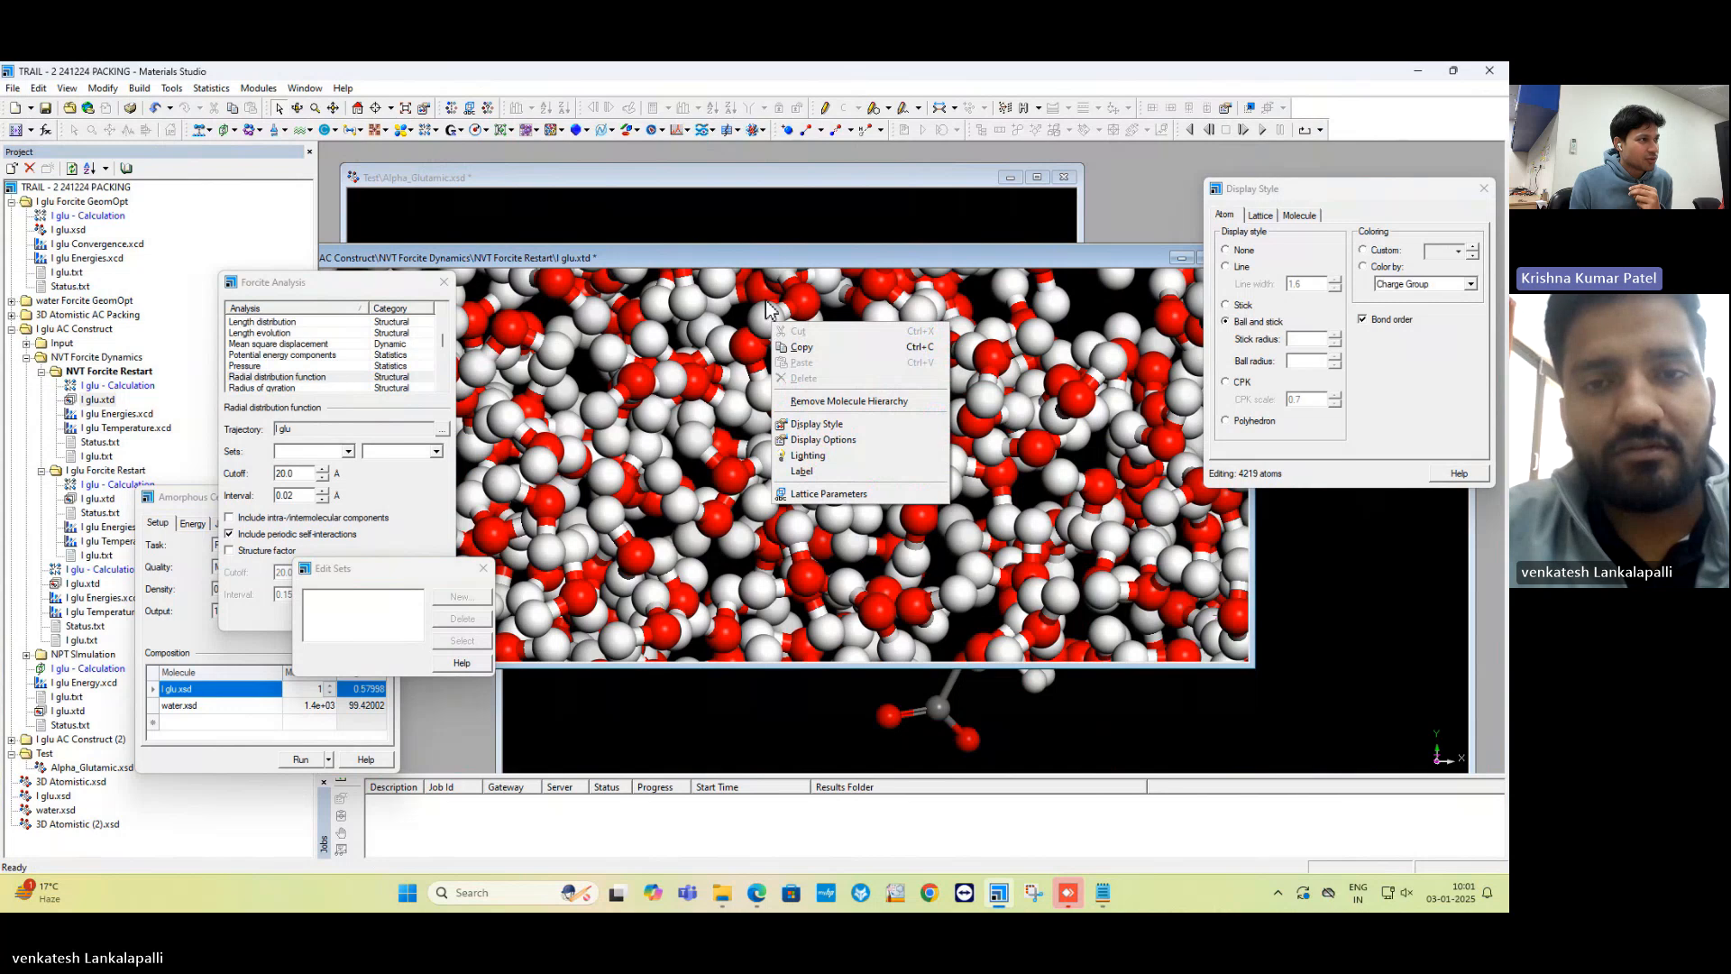
{"action": "left_click", "coordinate": [771, 329]}
{"action": "scroll", "coordinate": [772, 334], "scroll_direction": "up", "scroll_amount": 3}
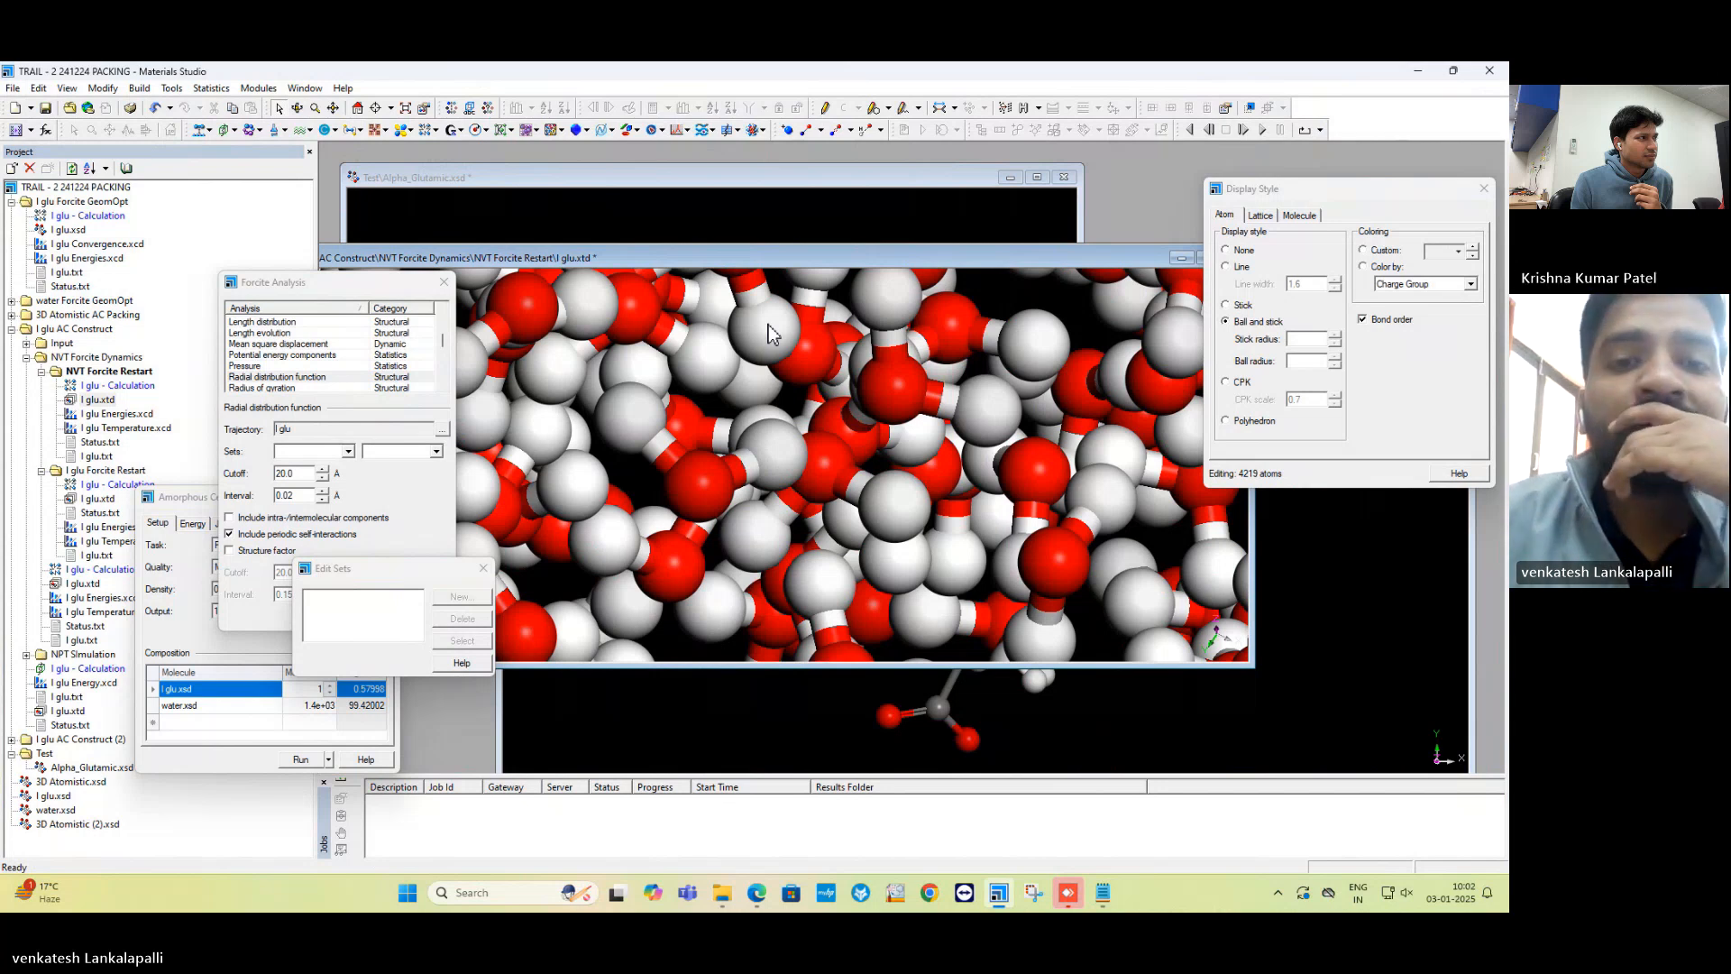
{"action": "left_click", "coordinate": [1389, 641]}
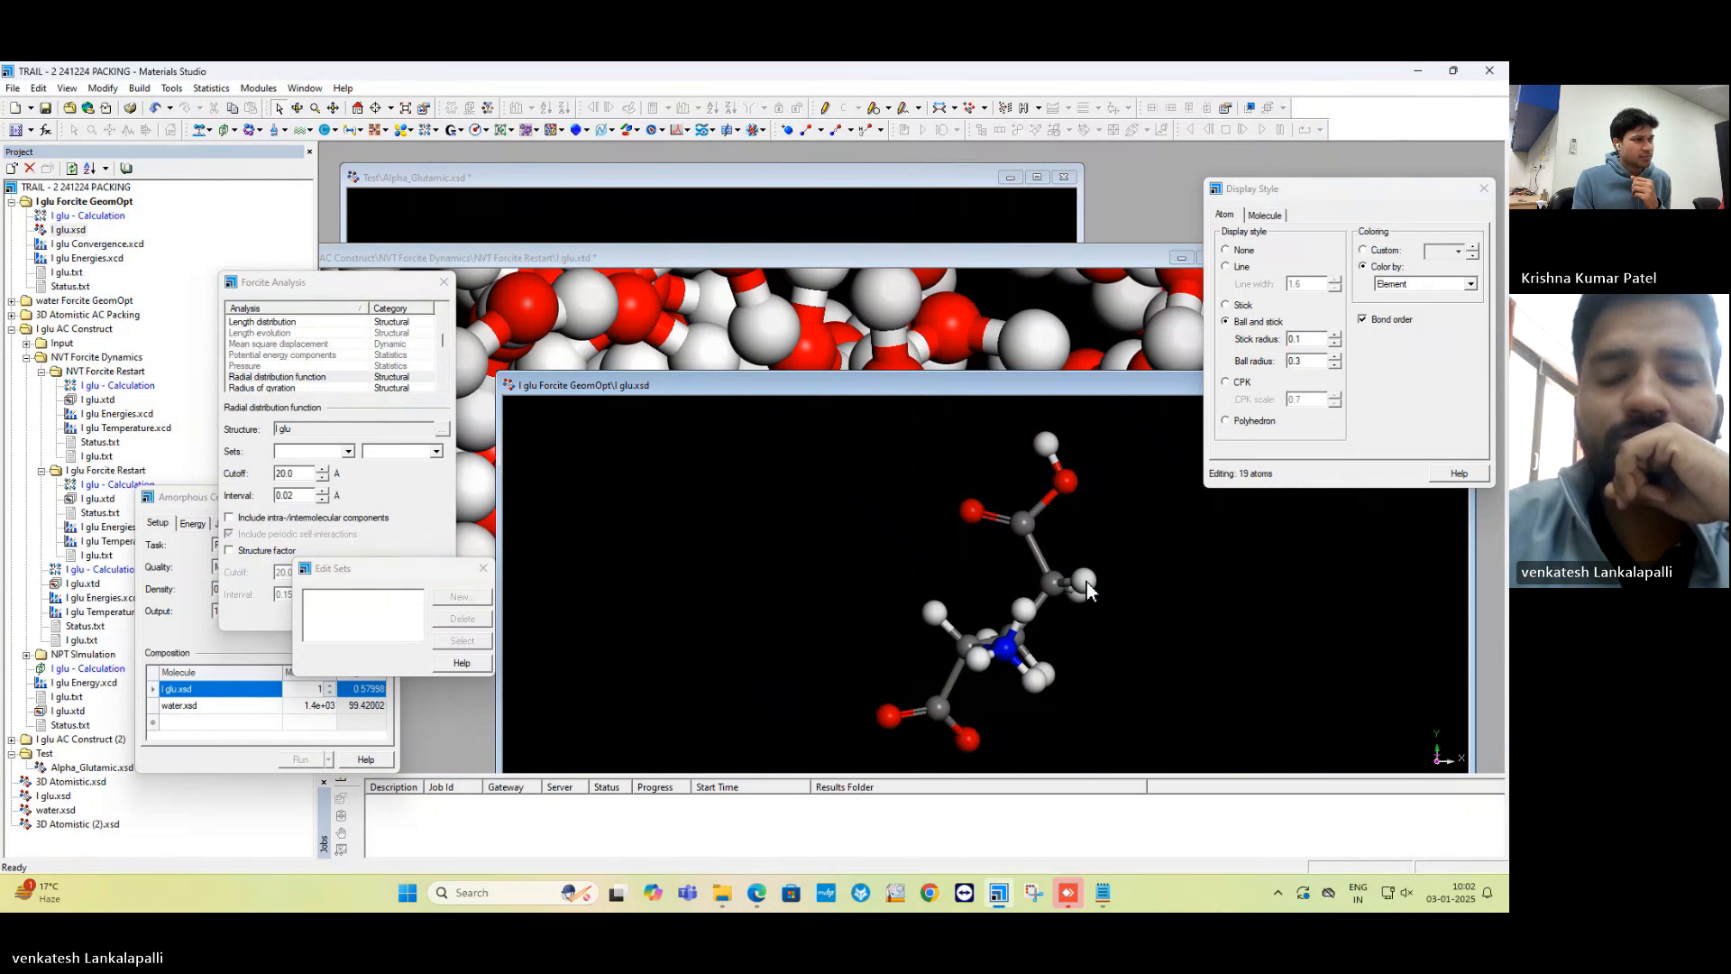
Make the 4219-atom l glu.xtd trajectory active again so Forcite Analysis targets it.
{"action": "right_click", "coordinate": [1089, 591]}
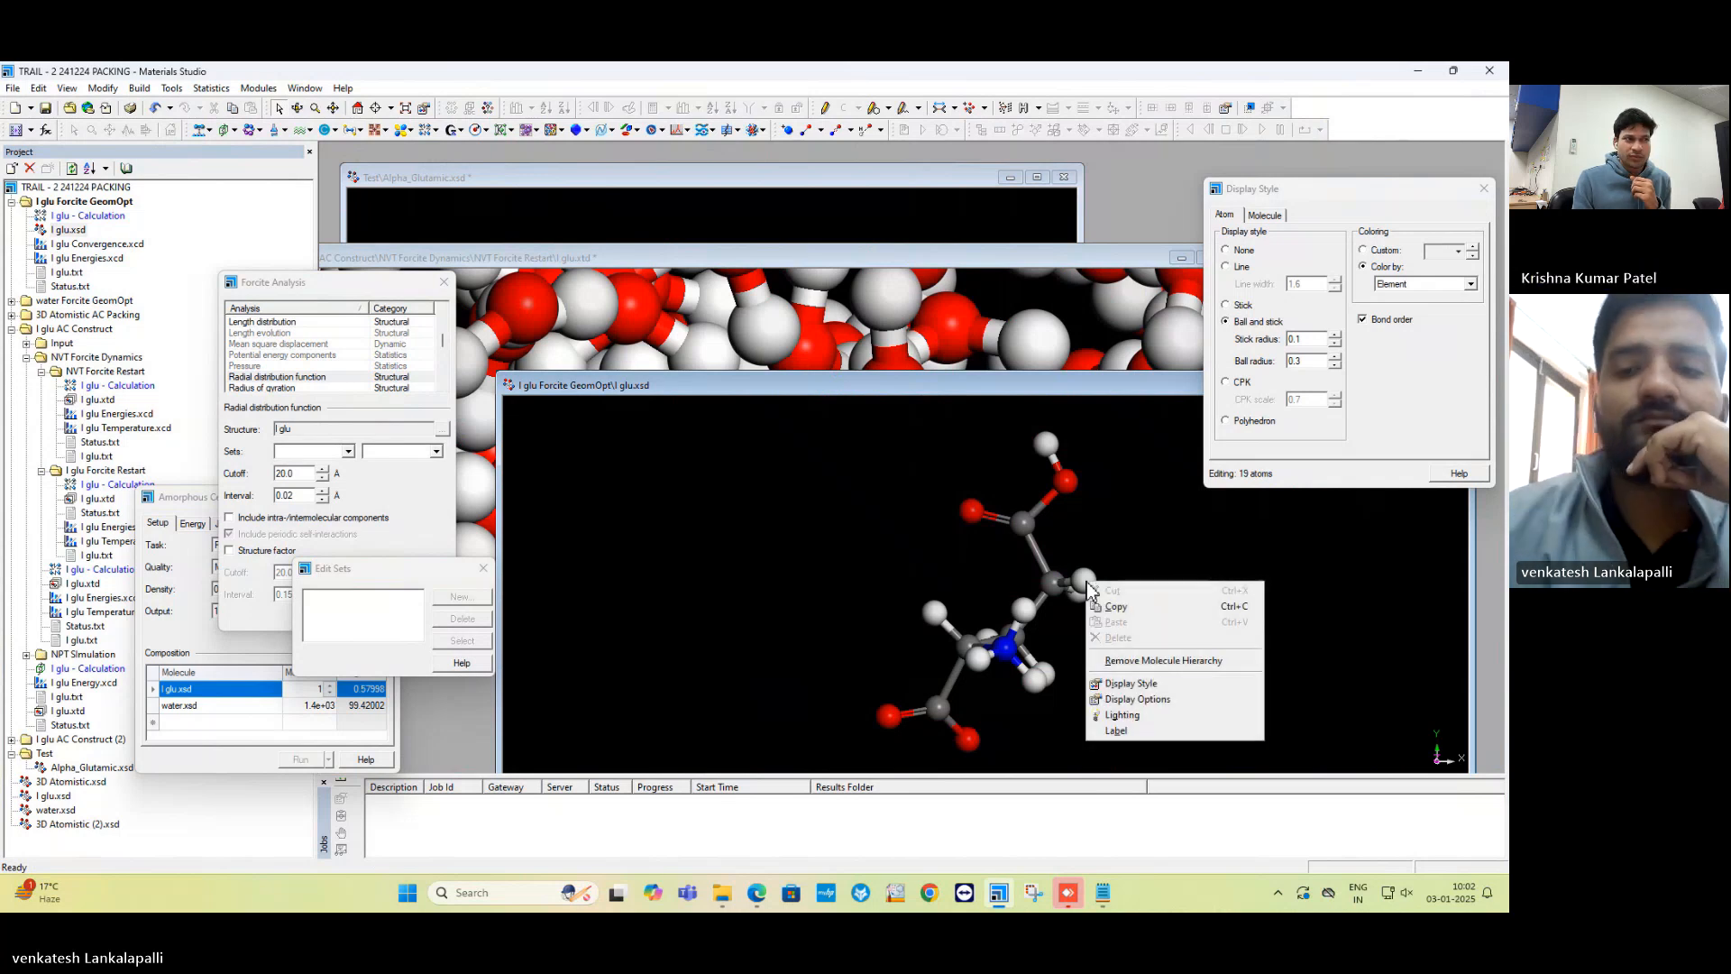
{"action": "left_click", "coordinate": [1120, 523]}
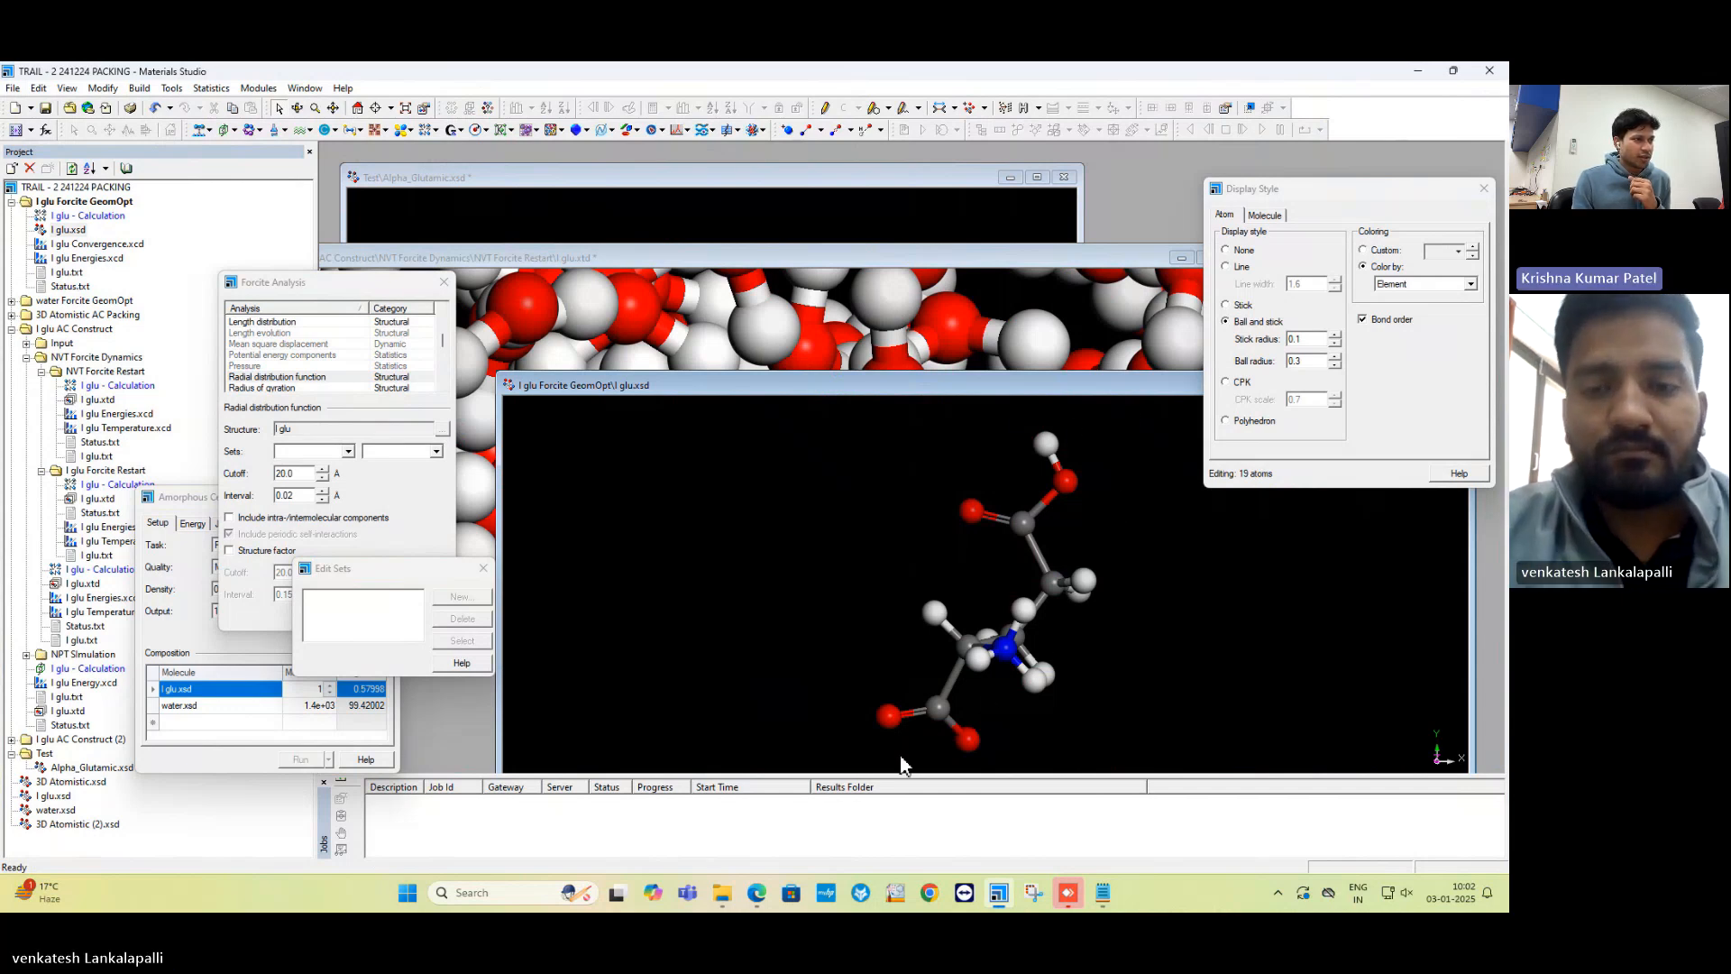
{"action": "key", "text": "super"}
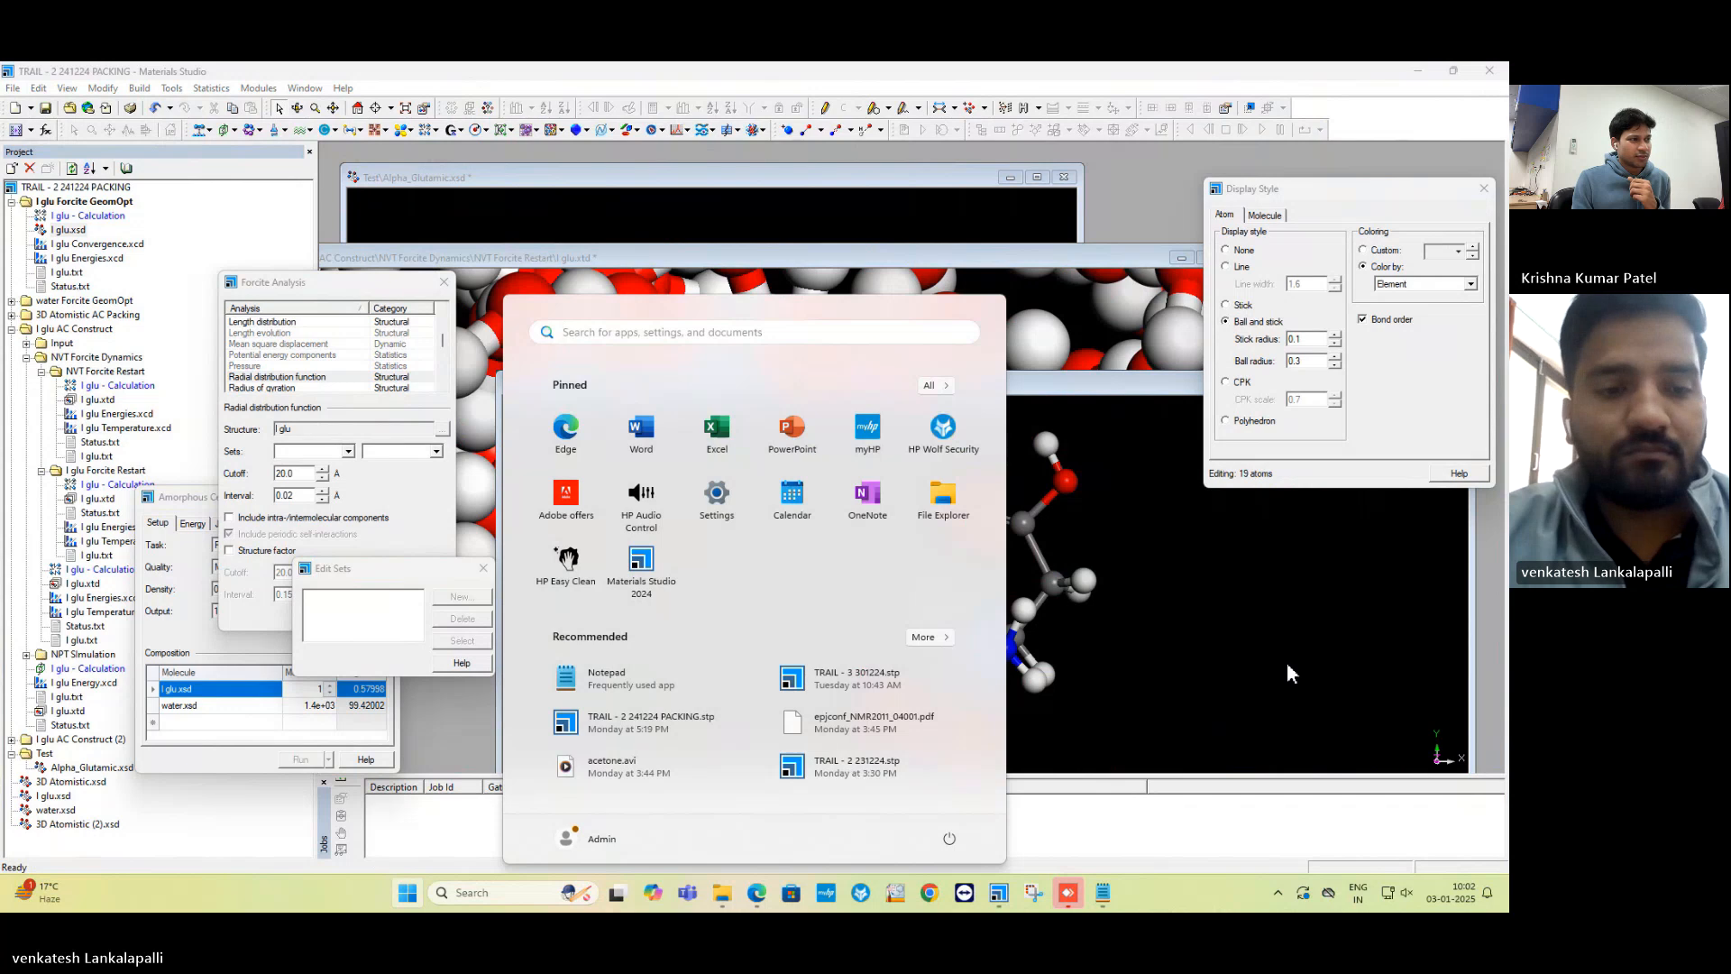
{"action": "left_click", "coordinate": [1288, 665]}
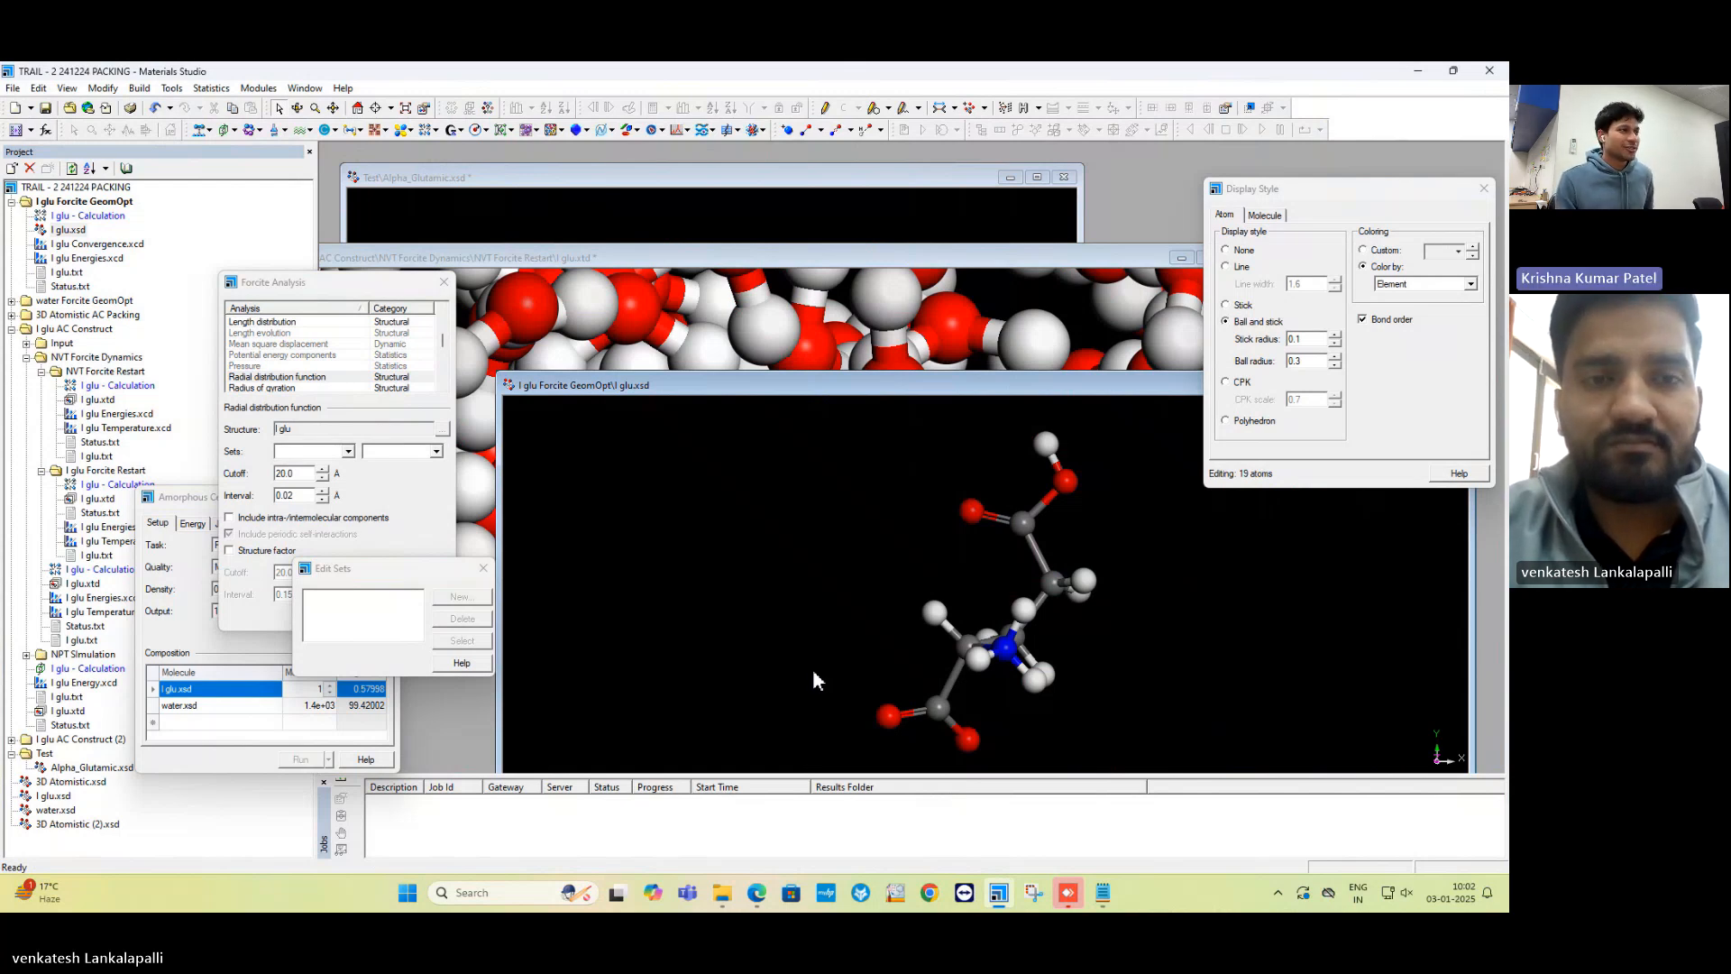
{"action": "left_click", "coordinate": [801, 264]}
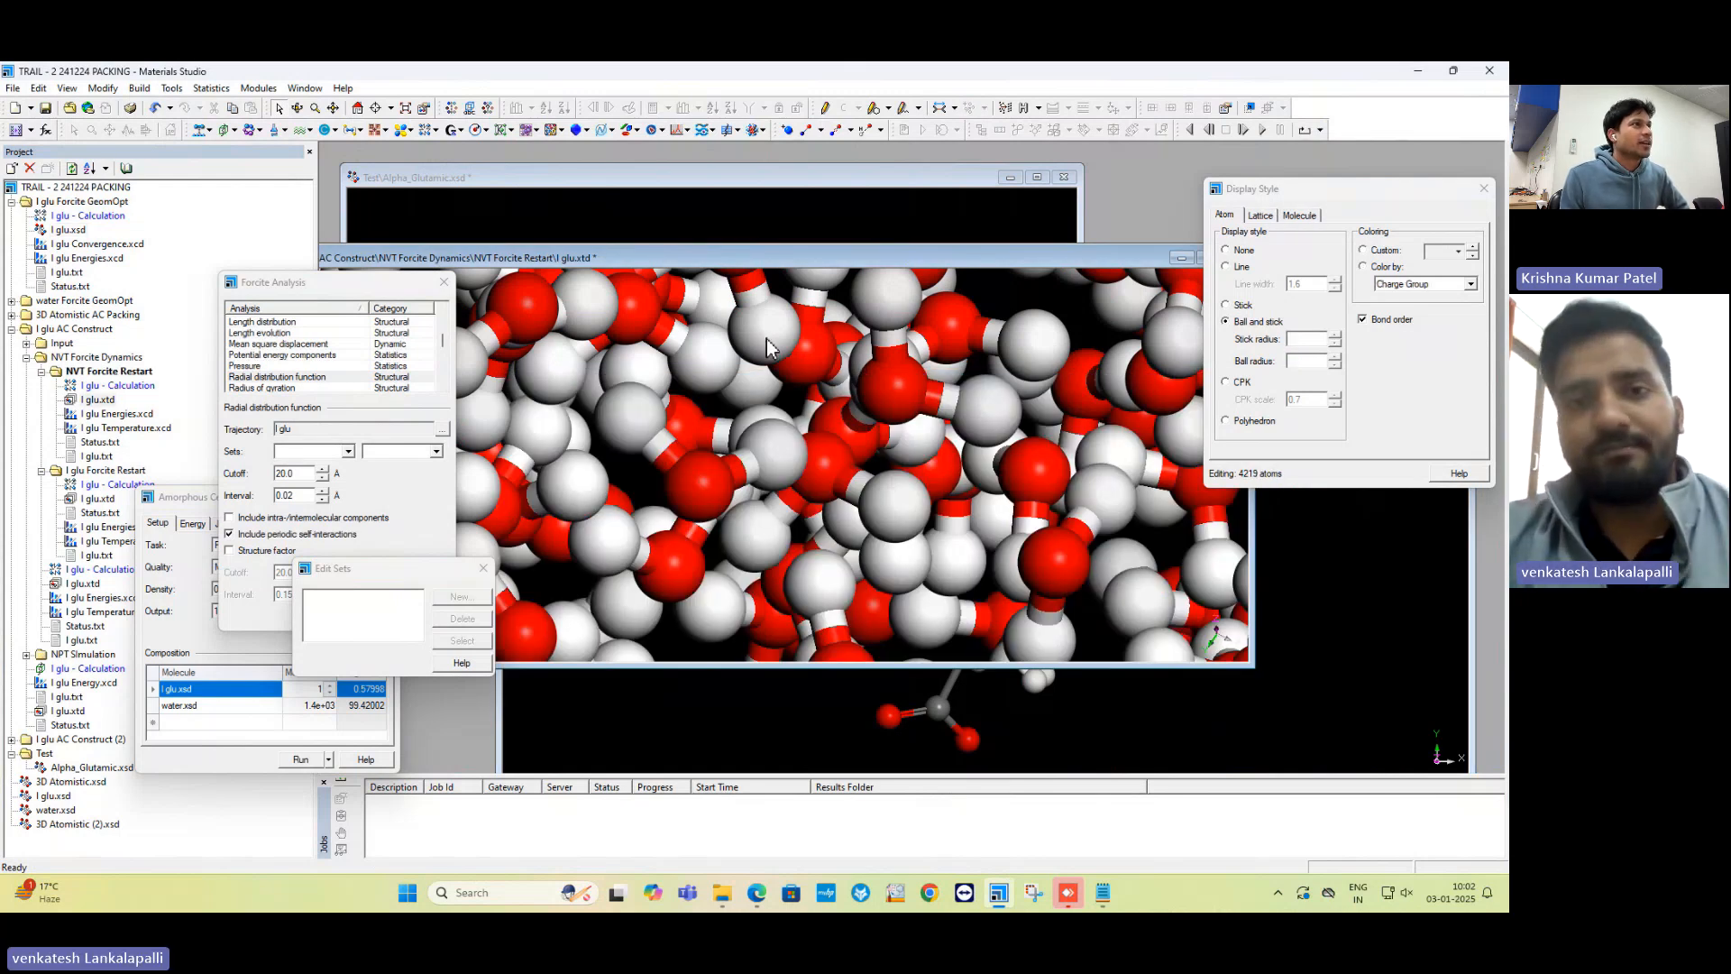
{"action": "mouse_move", "coordinate": [801, 85]}
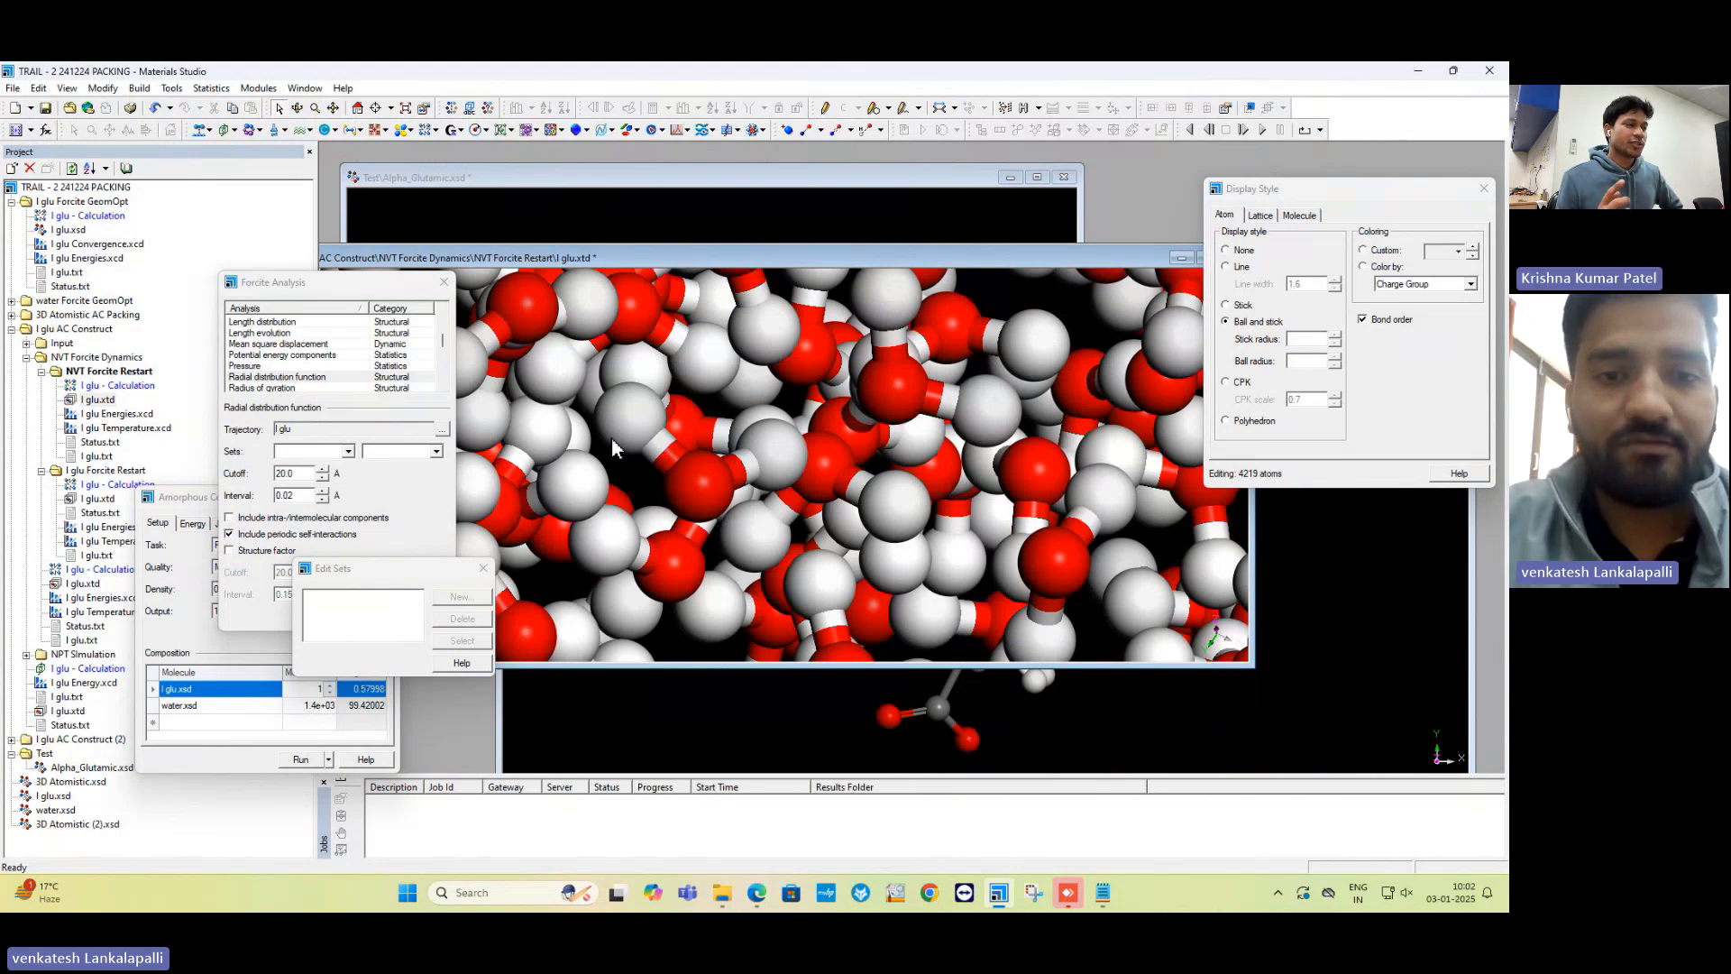
{"action": "scroll", "coordinate": [611, 439], "scroll_direction": "down", "scroll_amount": 2}
{"action": "scroll", "coordinate": [612, 439], "scroll_direction": "down", "scroll_amount": 2}
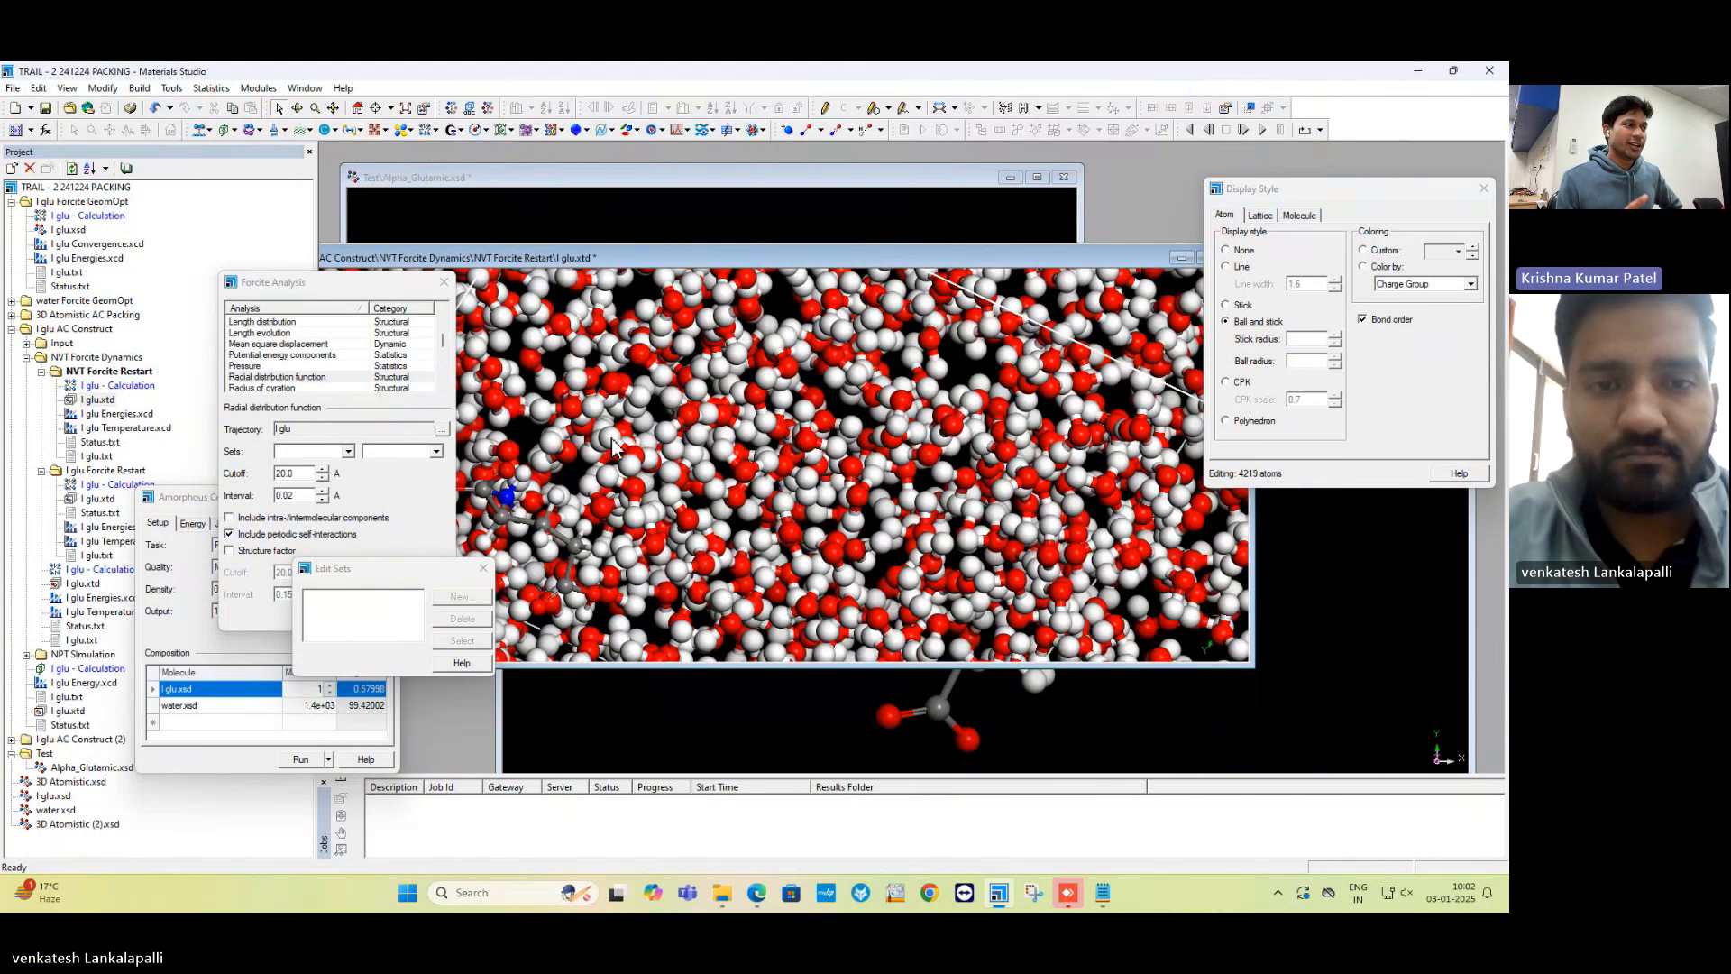
{"action": "scroll", "coordinate": [634, 407], "scroll_direction": "up", "scroll_amount": 3}
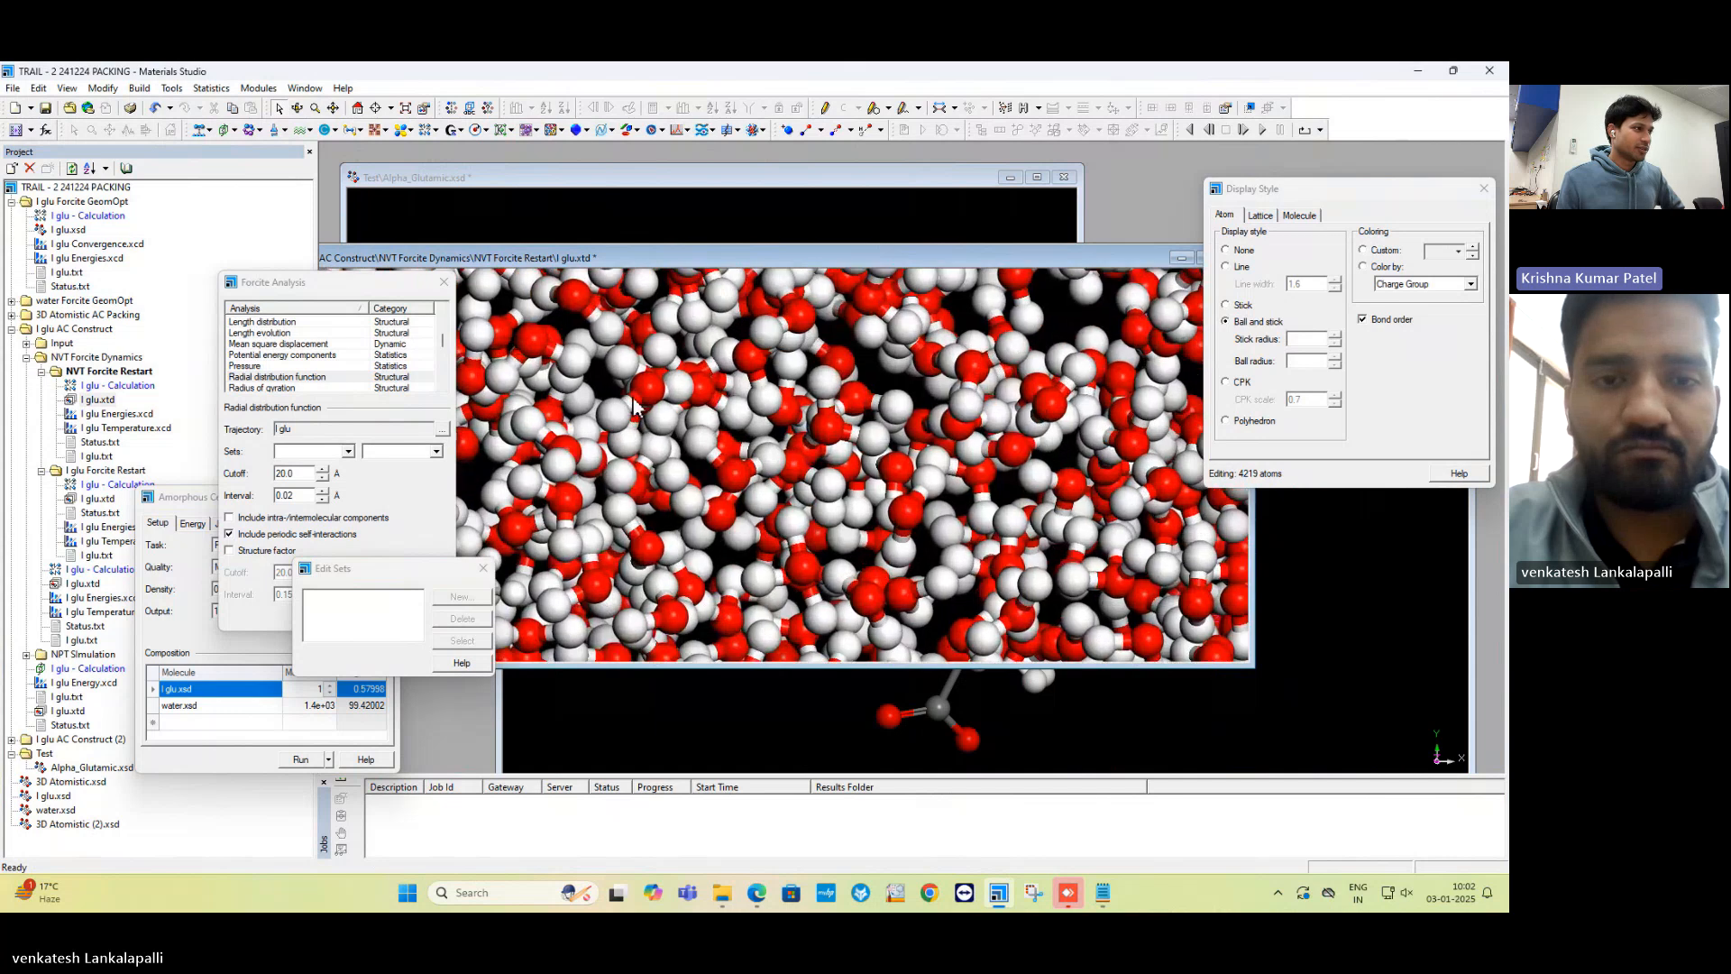
{"action": "scroll", "coordinate": [631, 396], "scroll_direction": "up", "scroll_amount": 2}
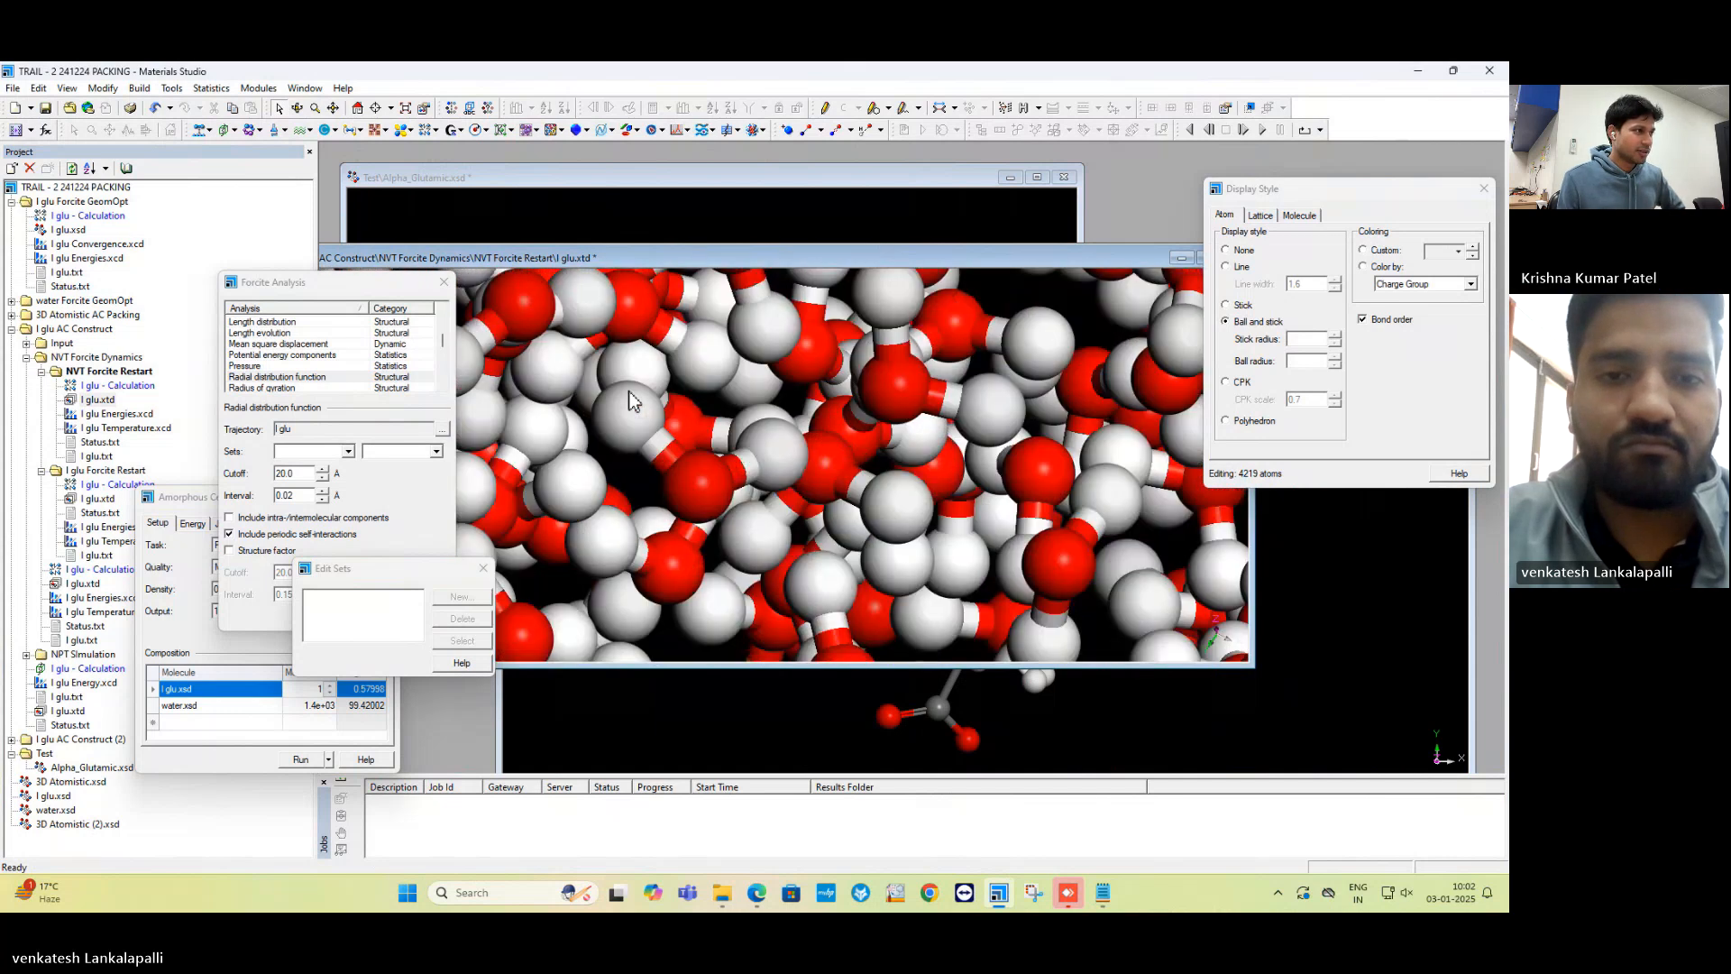
{"action": "right_click", "coordinate": [631, 397]}
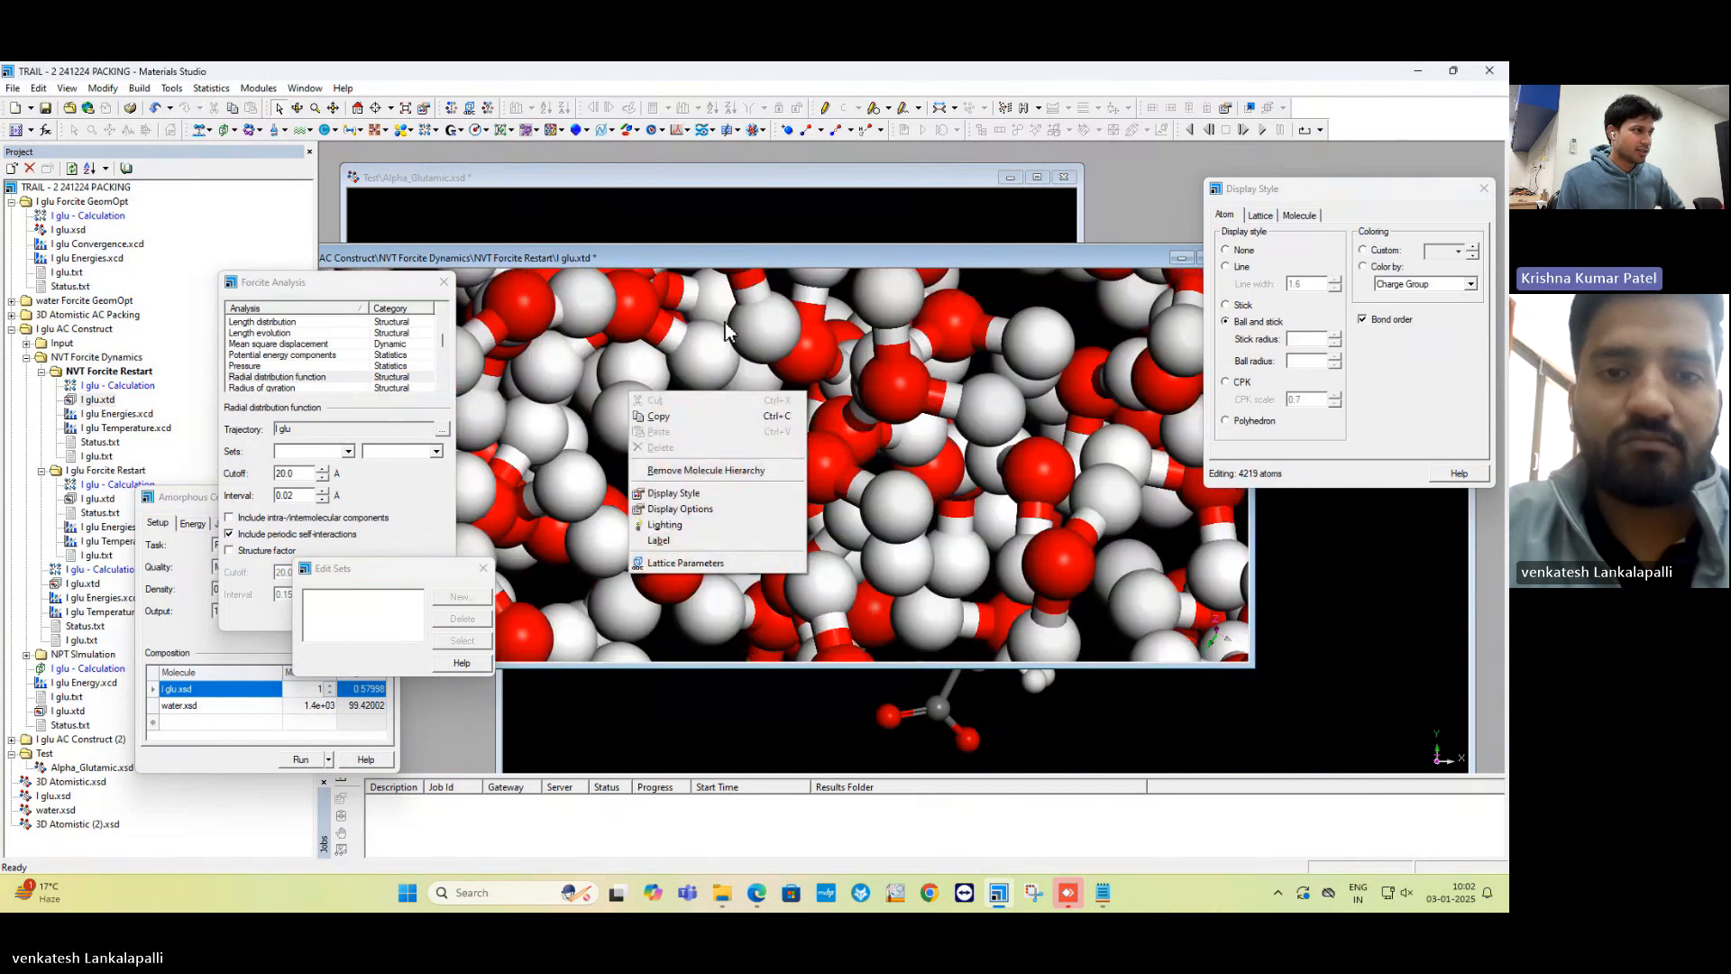
{"action": "left_click", "coordinate": [780, 324]}
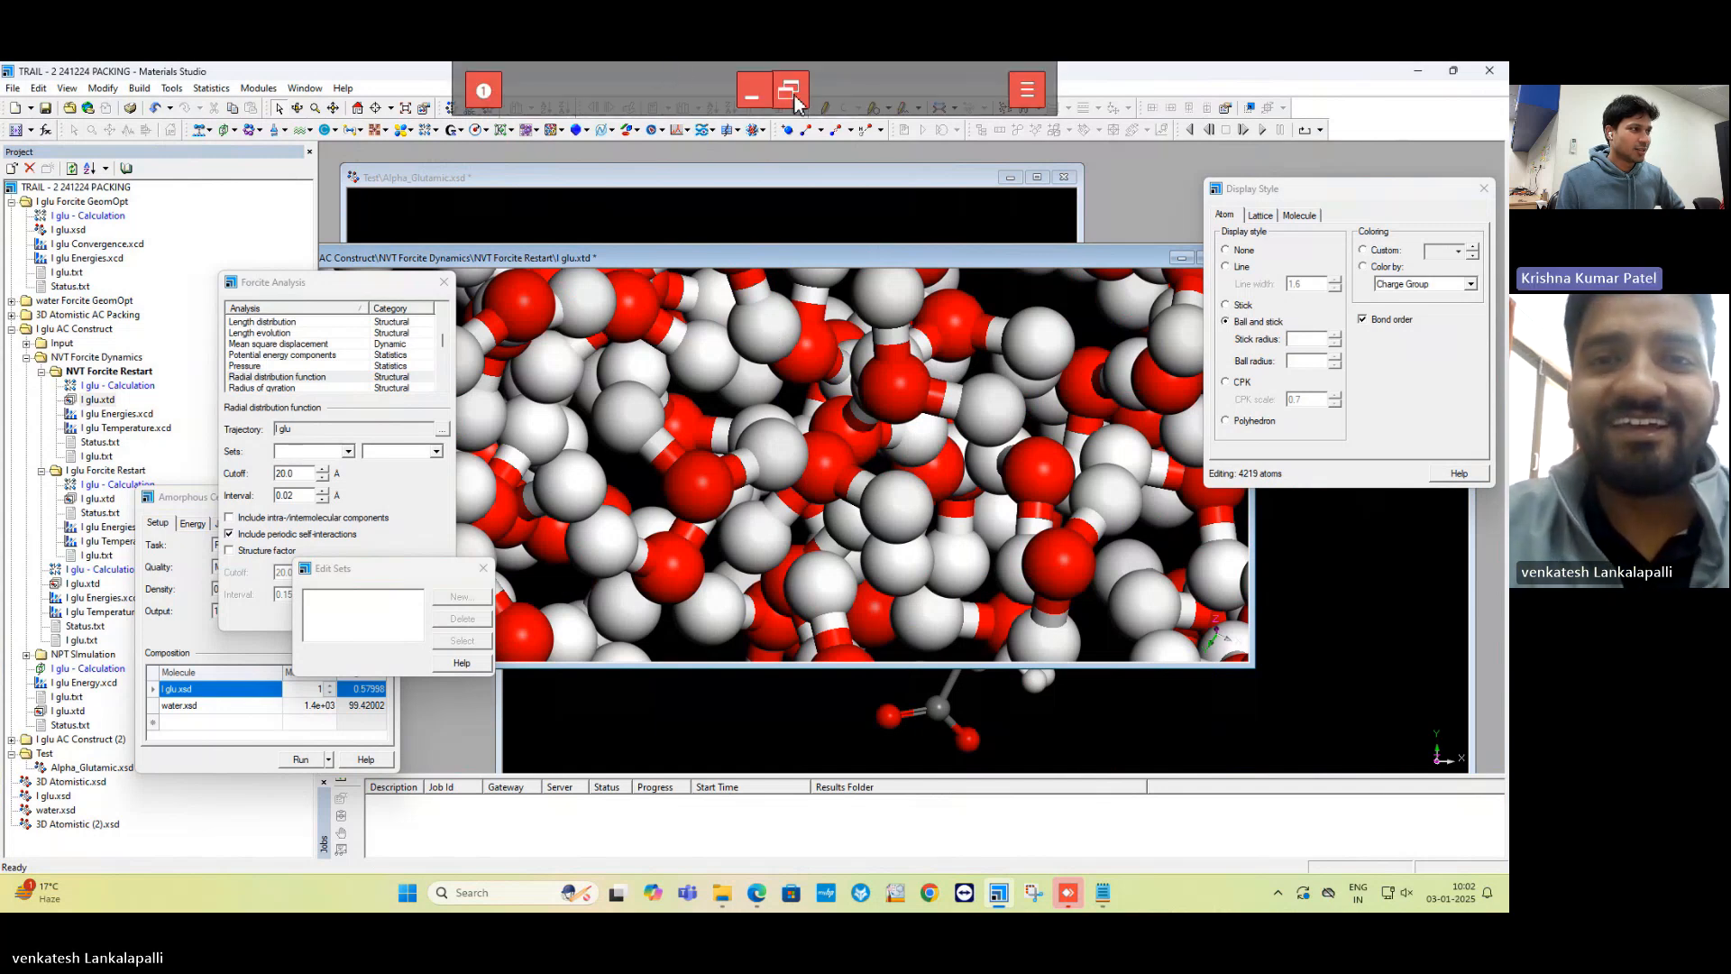
Exit full screen and set AnyDesk's display to Auto-adapt resolution so the whole remote screen fits.
{"action": "left_click", "coordinate": [791, 91]}
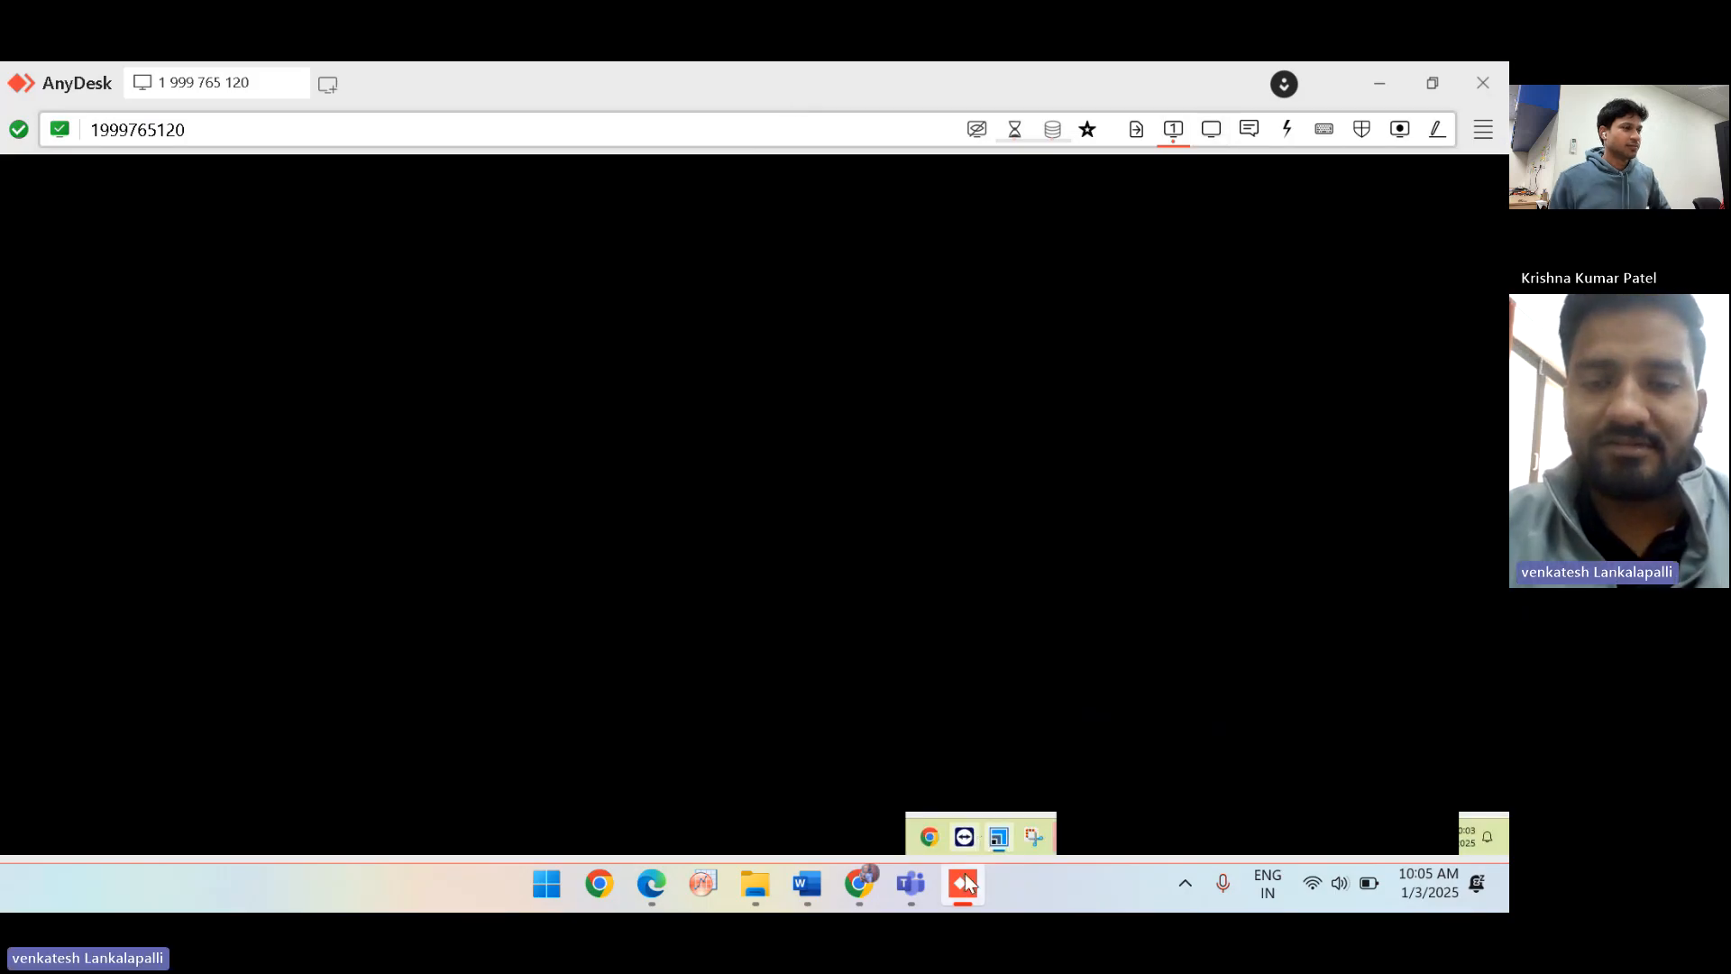
{"action": "mouse_move", "coordinate": [963, 883]}
{"action": "left_click", "coordinate": [1001, 739]}
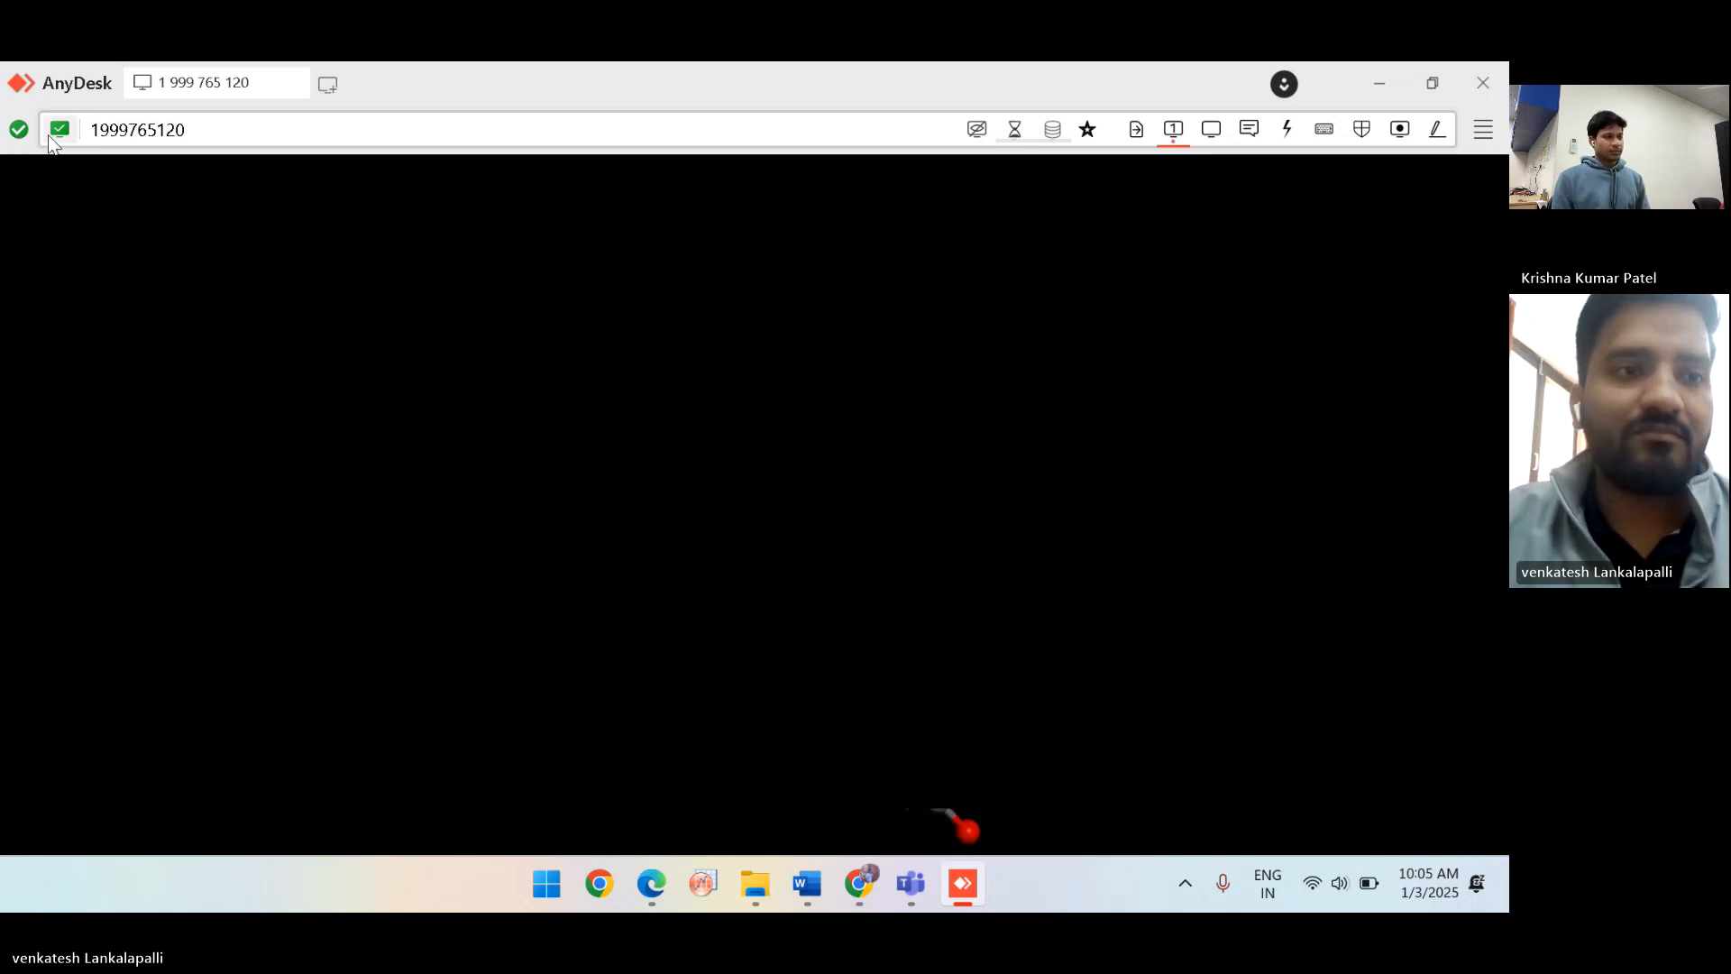
{"action": "left_click", "coordinate": [9, 179]}
{"action": "left_click", "coordinate": [547, 379]}
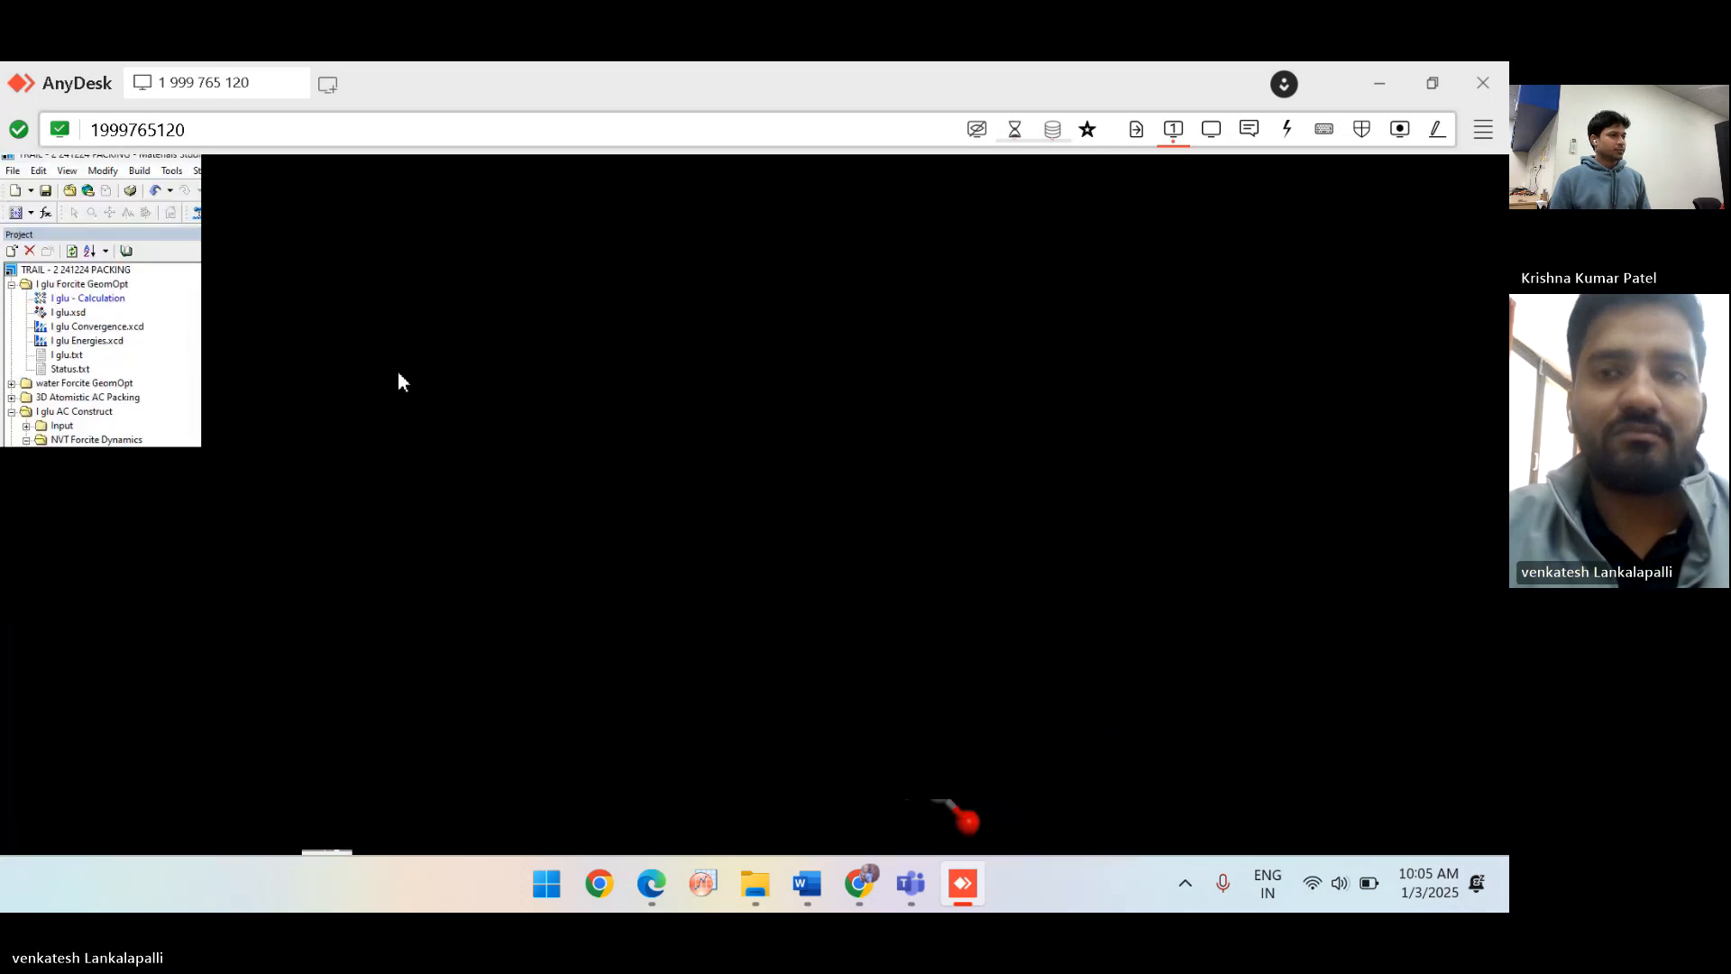
{"action": "left_click", "coordinate": [1210, 127]}
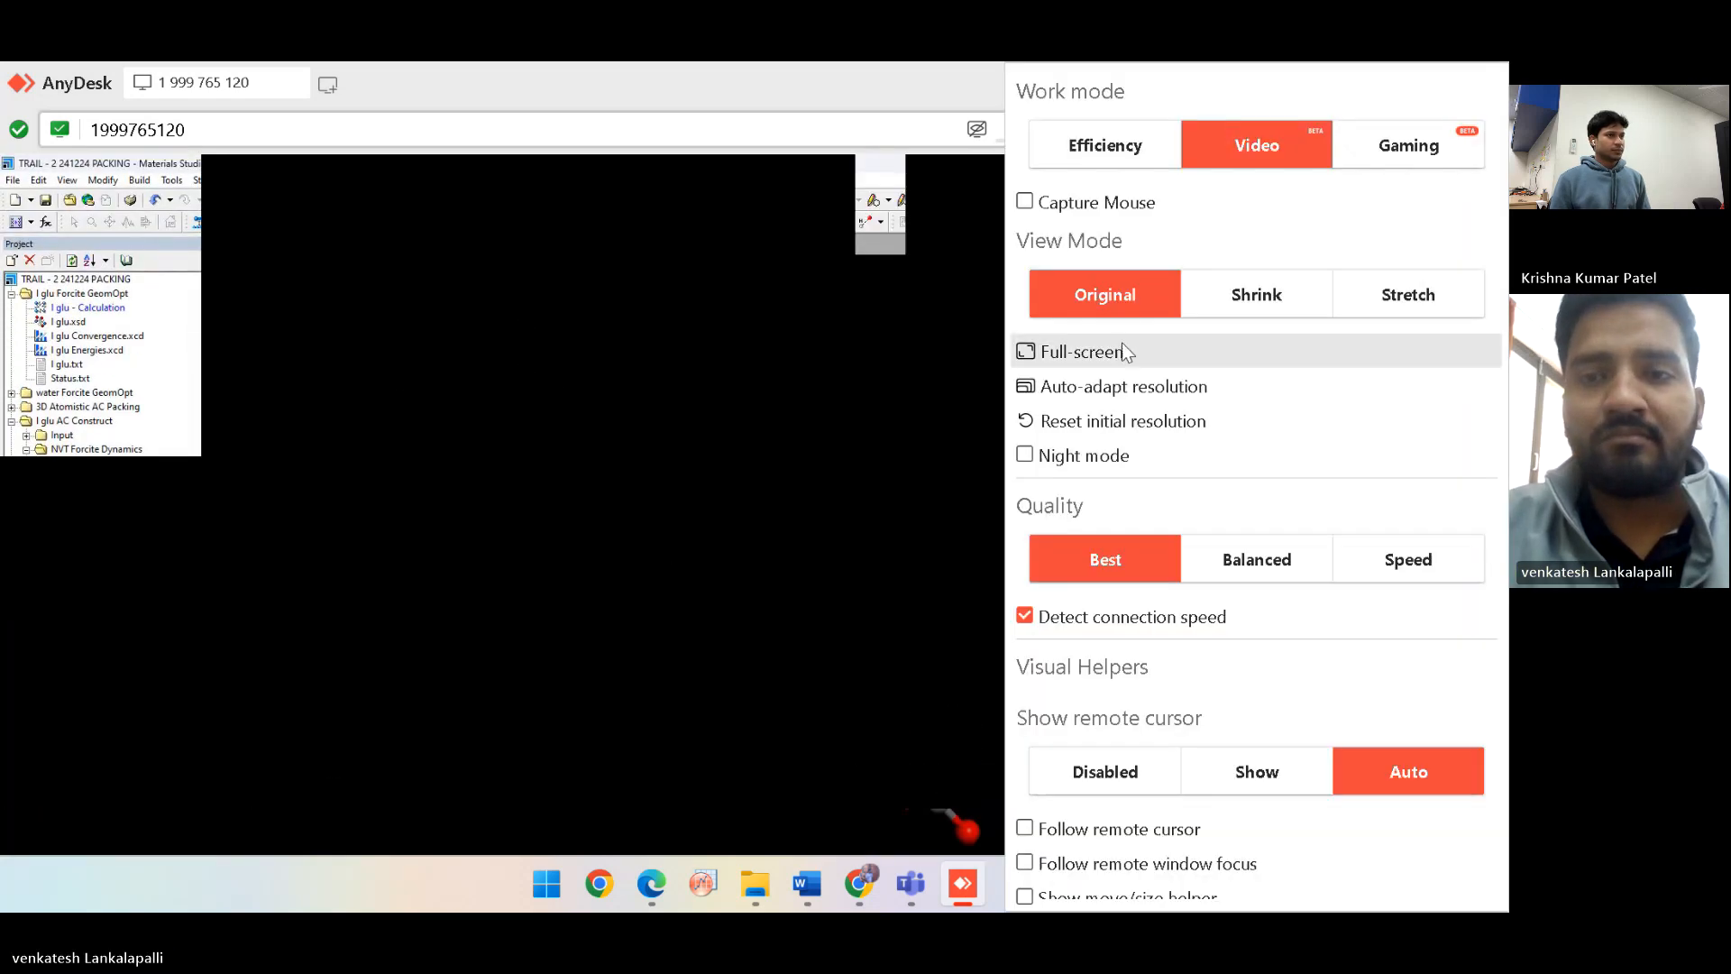
{"action": "left_click", "coordinate": [1119, 385]}
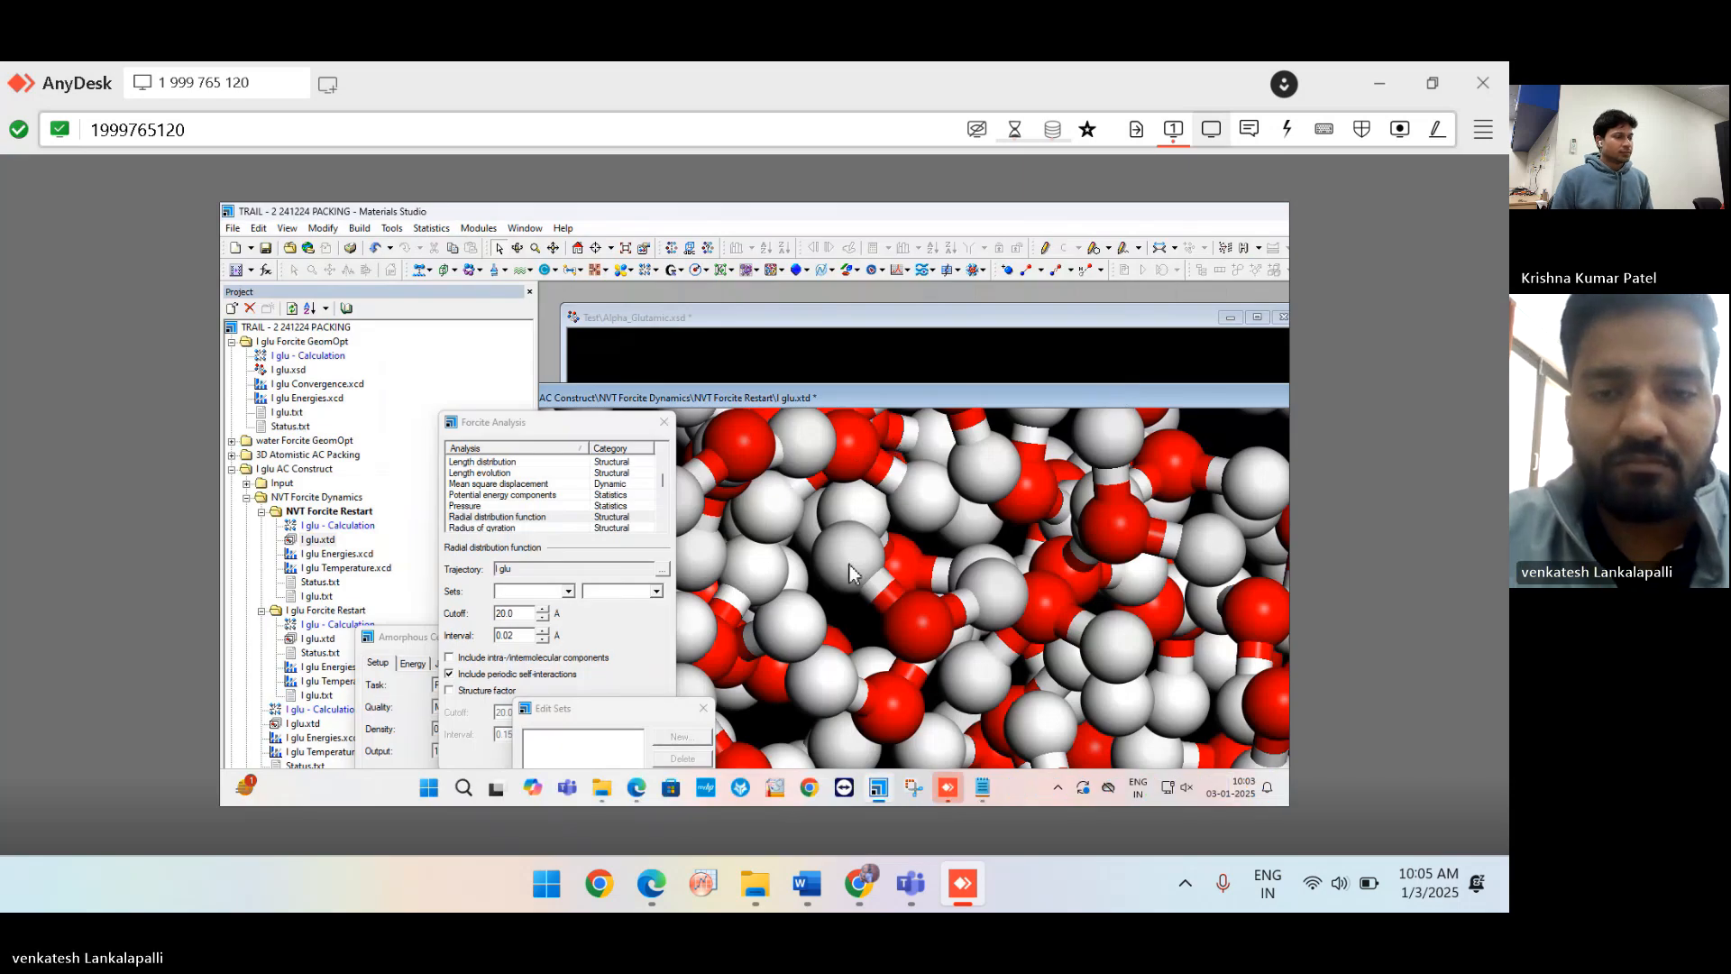
Zoom out until the whole l glu water-box periodic cell is visible, then zoom back in.
{"action": "scroll", "coordinate": [849, 572], "scroll_direction": "down", "scroll_amount": 3}
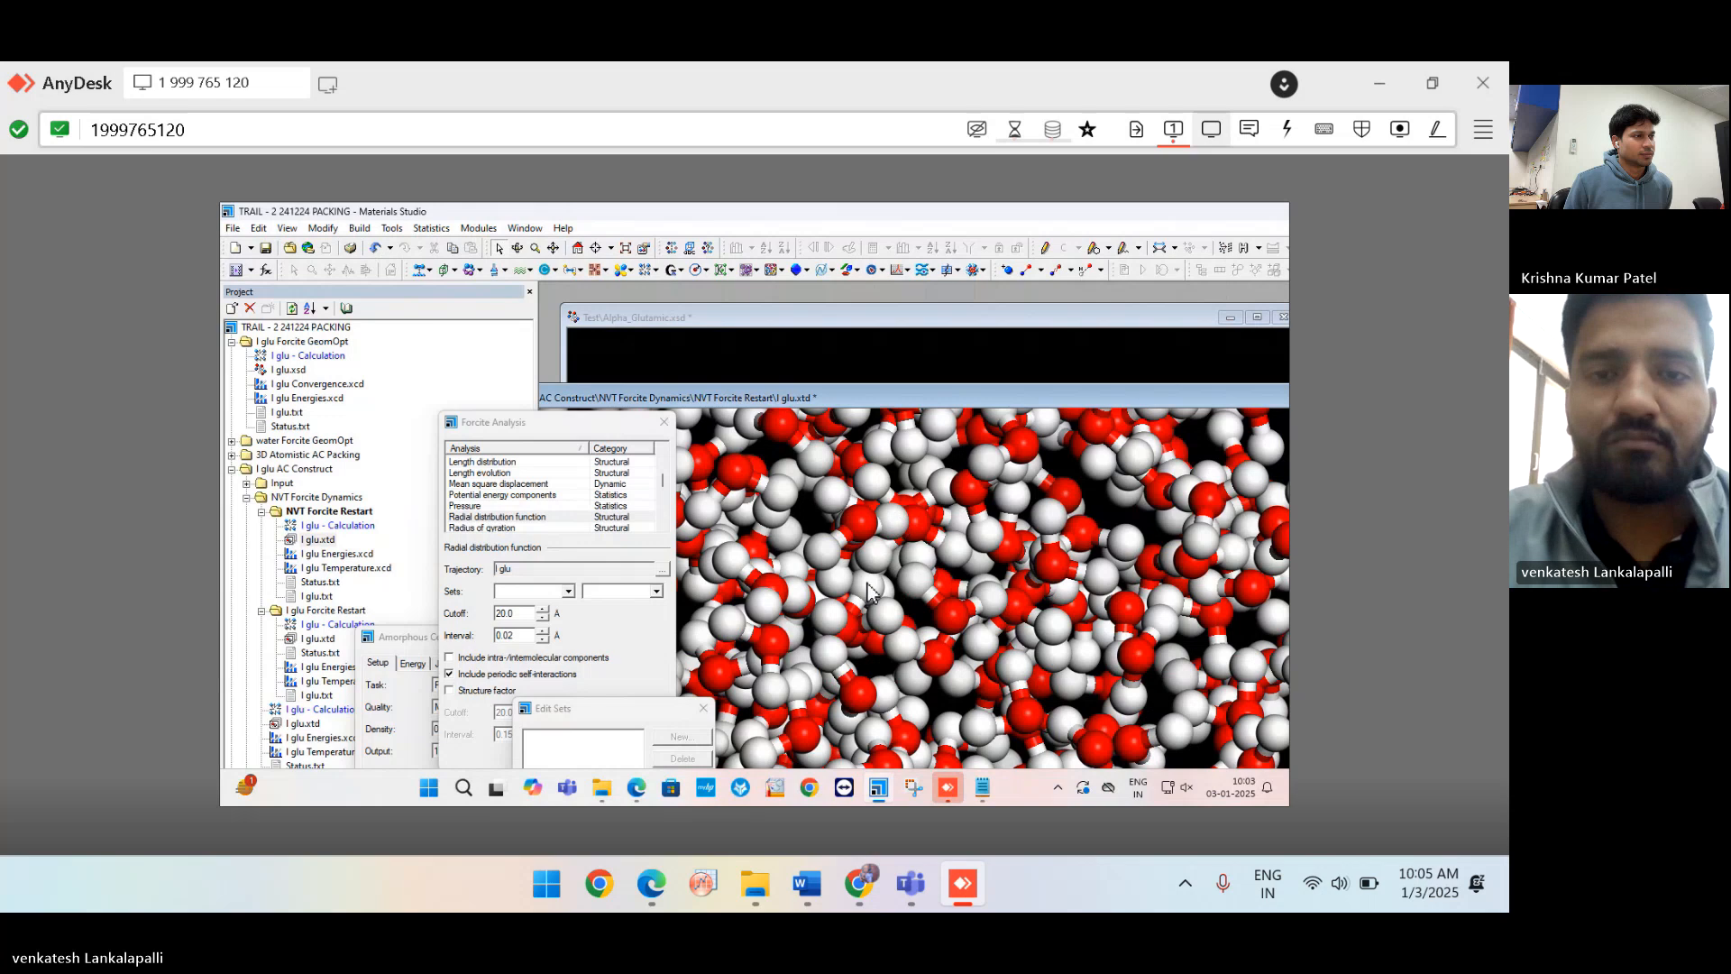
{"action": "scroll", "coordinate": [897, 532], "scroll_direction": "up", "scroll_amount": 2}
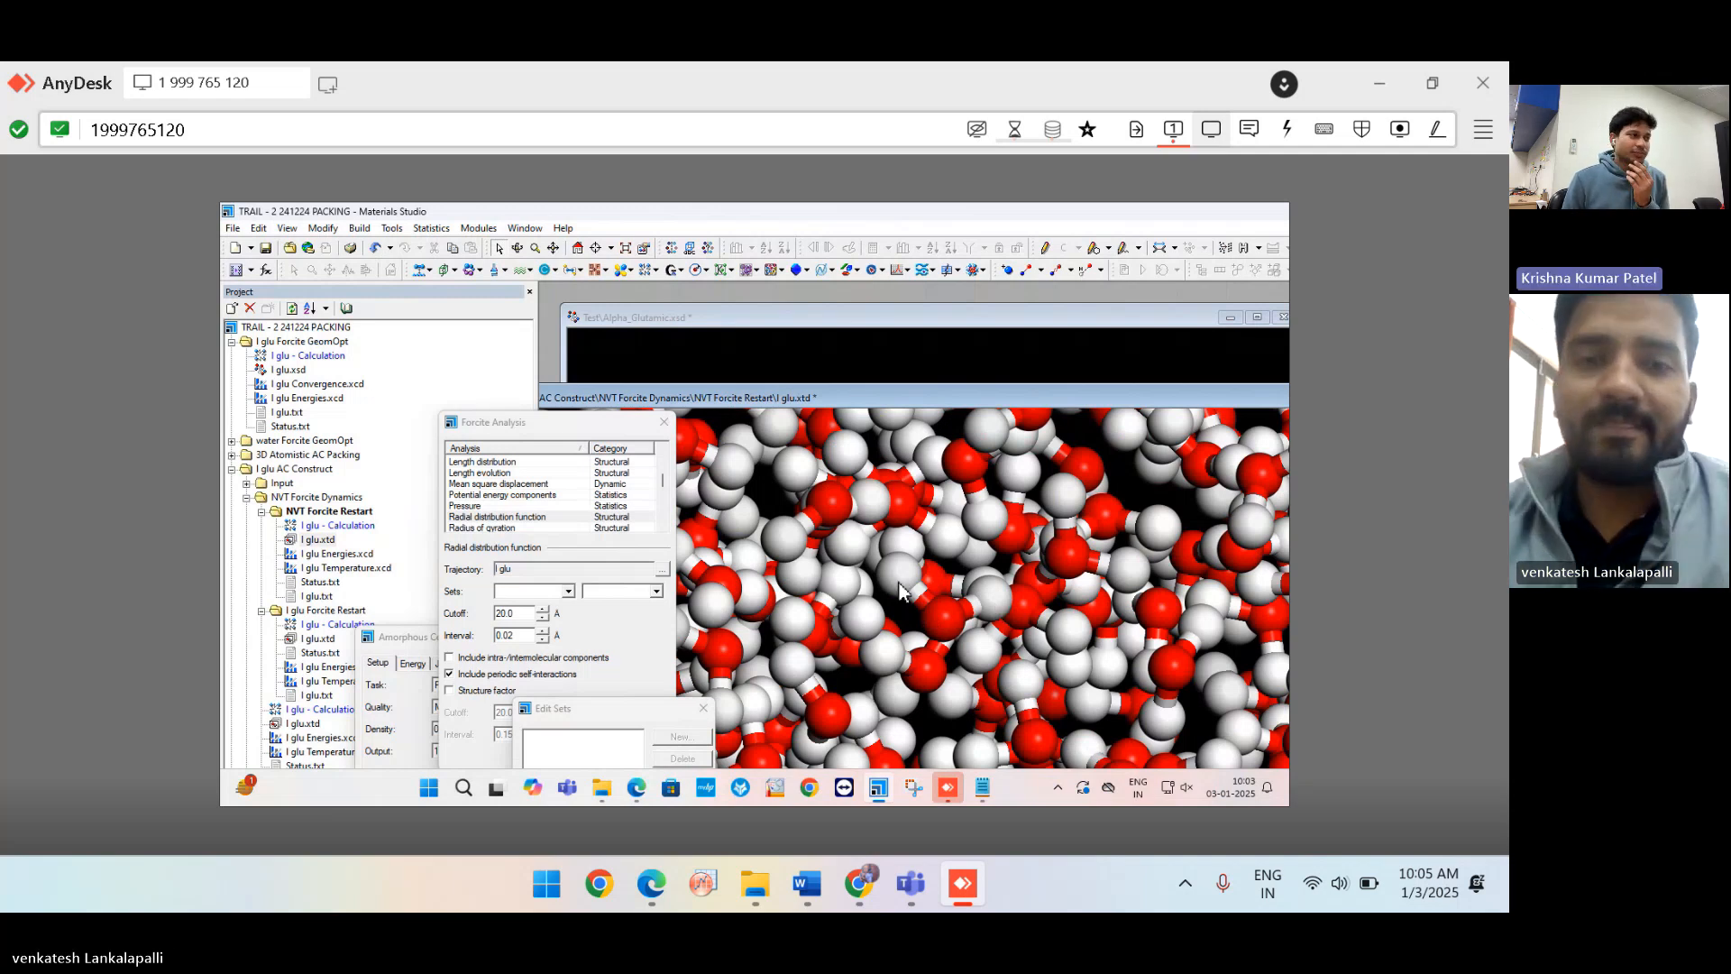
{"action": "scroll", "coordinate": [900, 591], "scroll_direction": "down", "scroll_amount": 3}
{"action": "scroll", "coordinate": [900, 591], "scroll_direction": "down", "scroll_amount": 4}
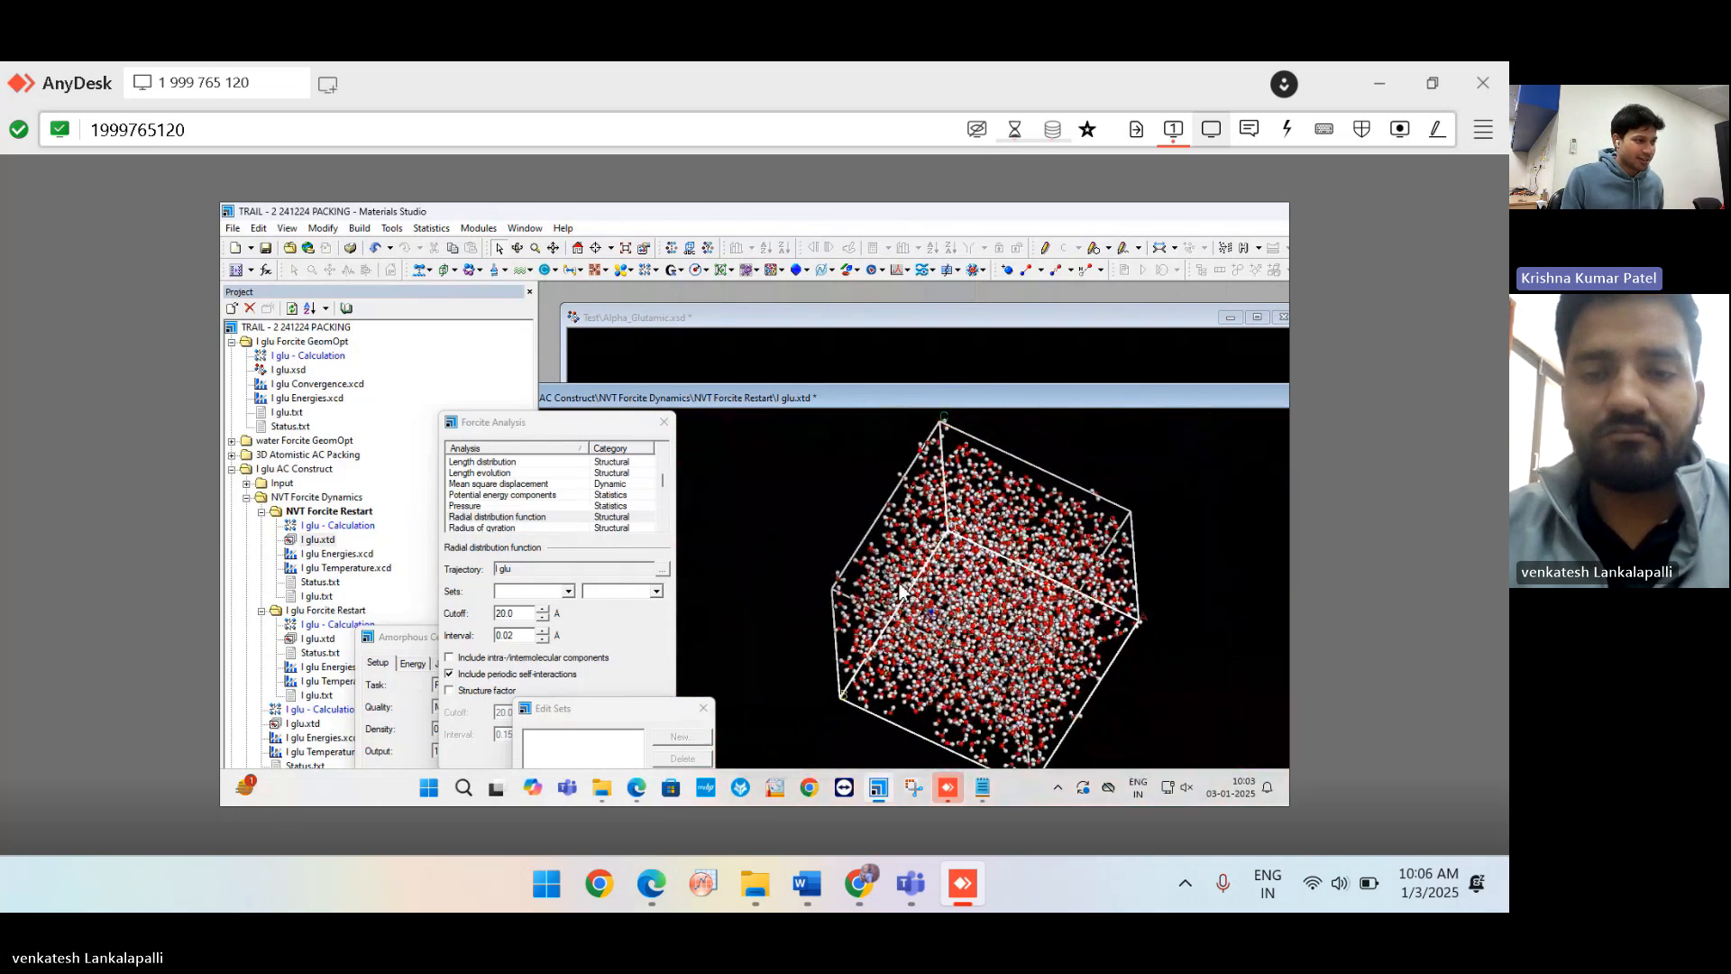
{"action": "scroll", "coordinate": [900, 591], "scroll_direction": "up", "scroll_amount": 2}
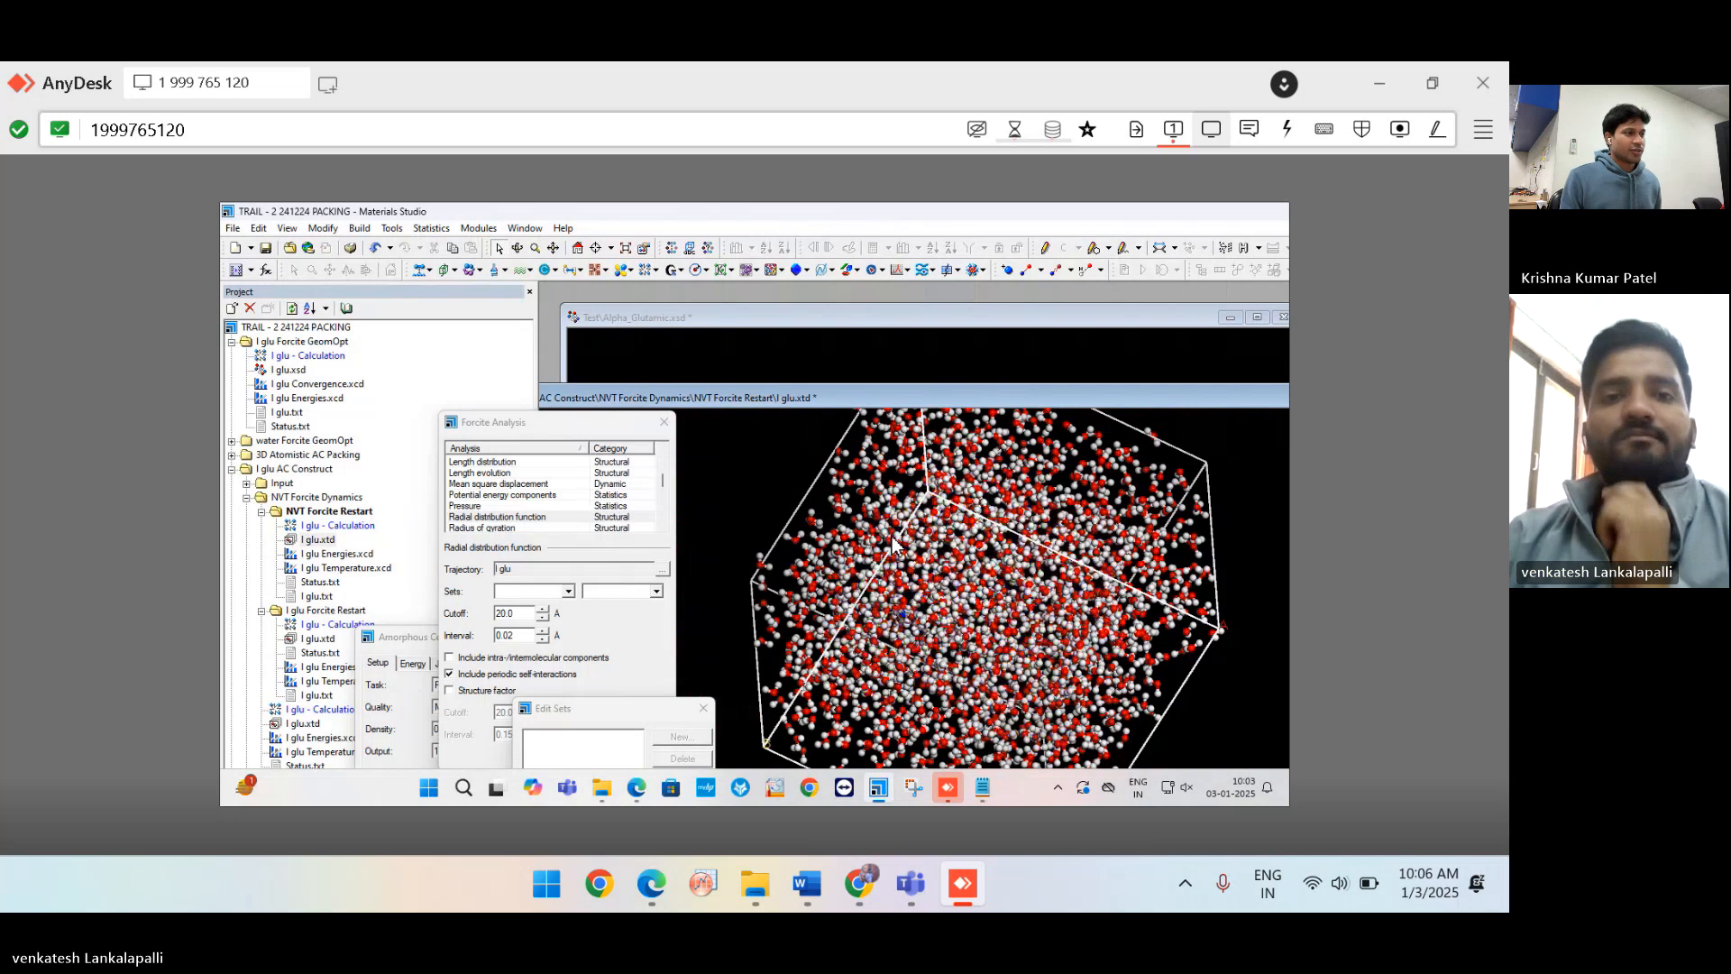
Bring the Teams meeting window to the front and maximize it.
{"action": "mouse_move", "coordinate": [915, 904]}
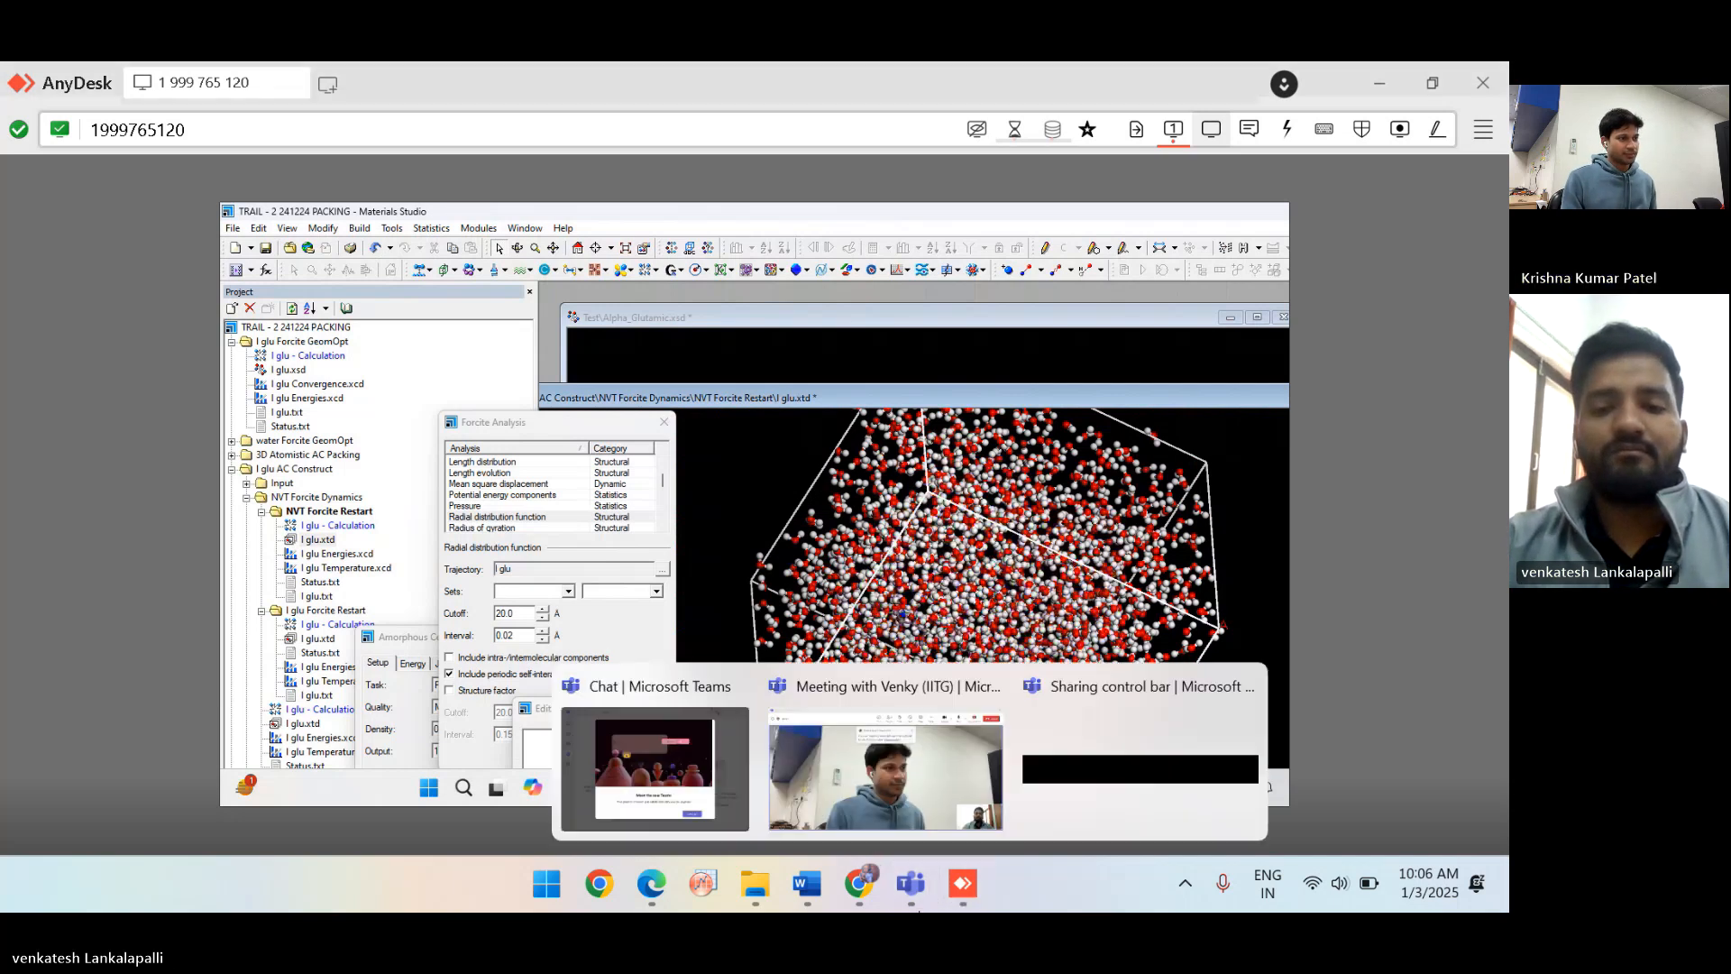
{"action": "left_click", "coordinate": [902, 799]}
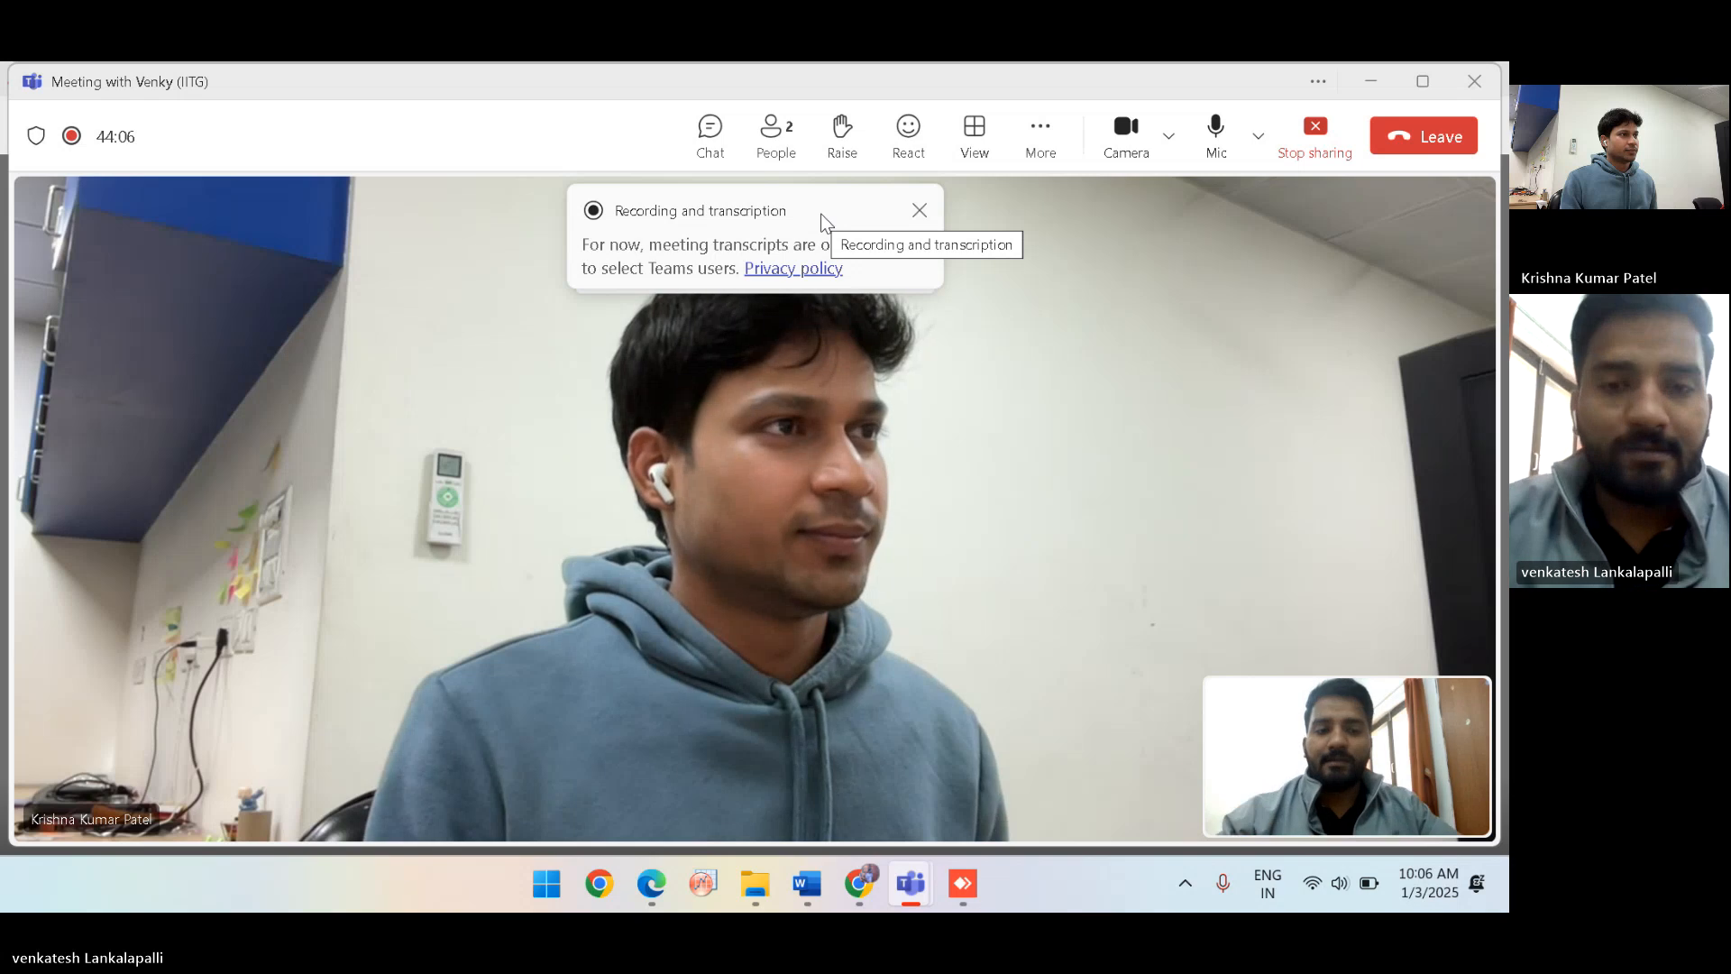
{"action": "mouse_move", "coordinate": [920, 880]}
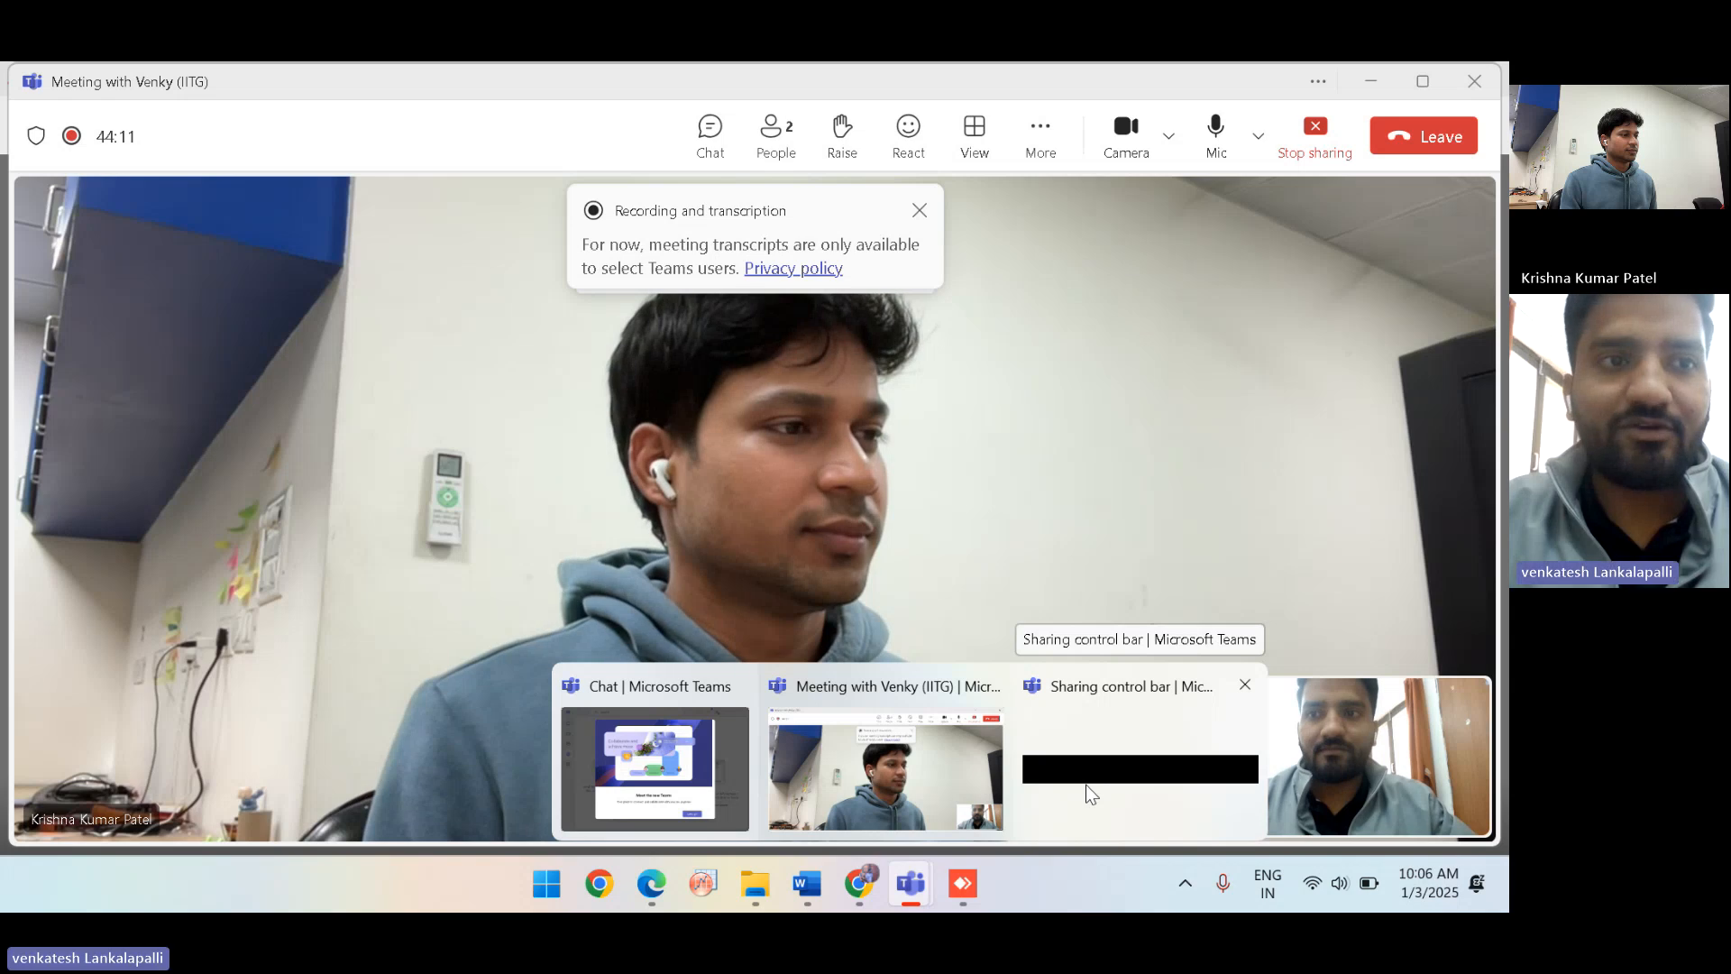
{"action": "left_click", "coordinate": [1423, 82]}
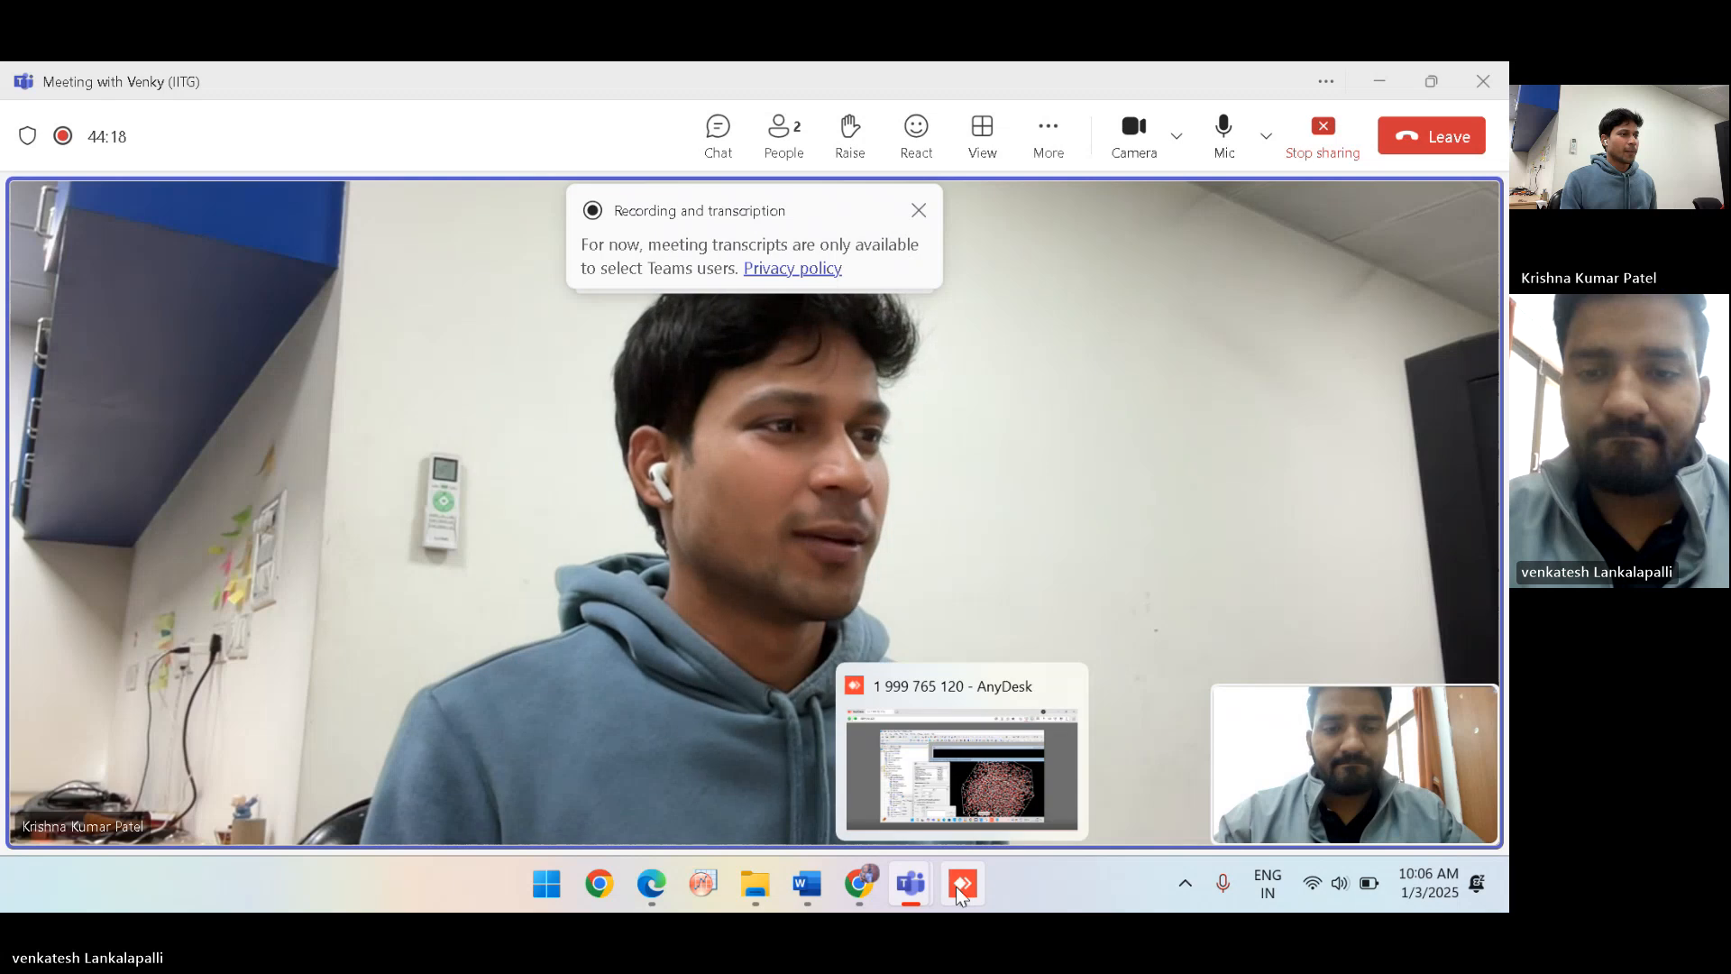
{"action": "left_click", "coordinate": [957, 799]}
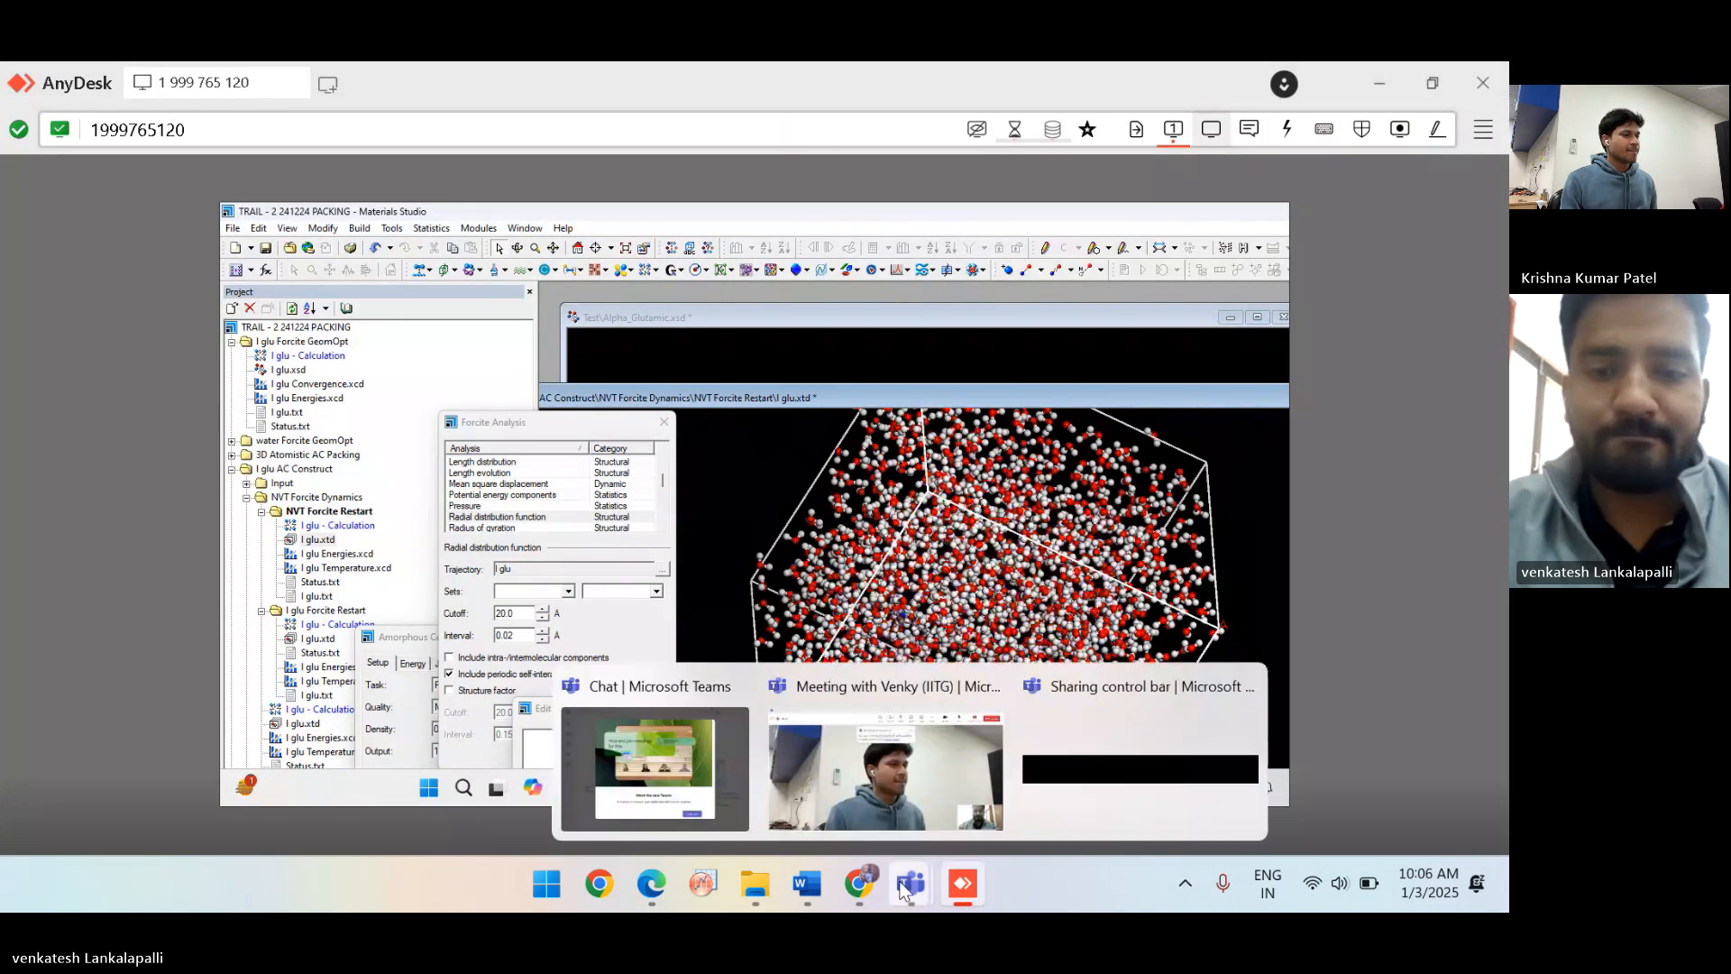
{"action": "left_click", "coordinate": [724, 798]}
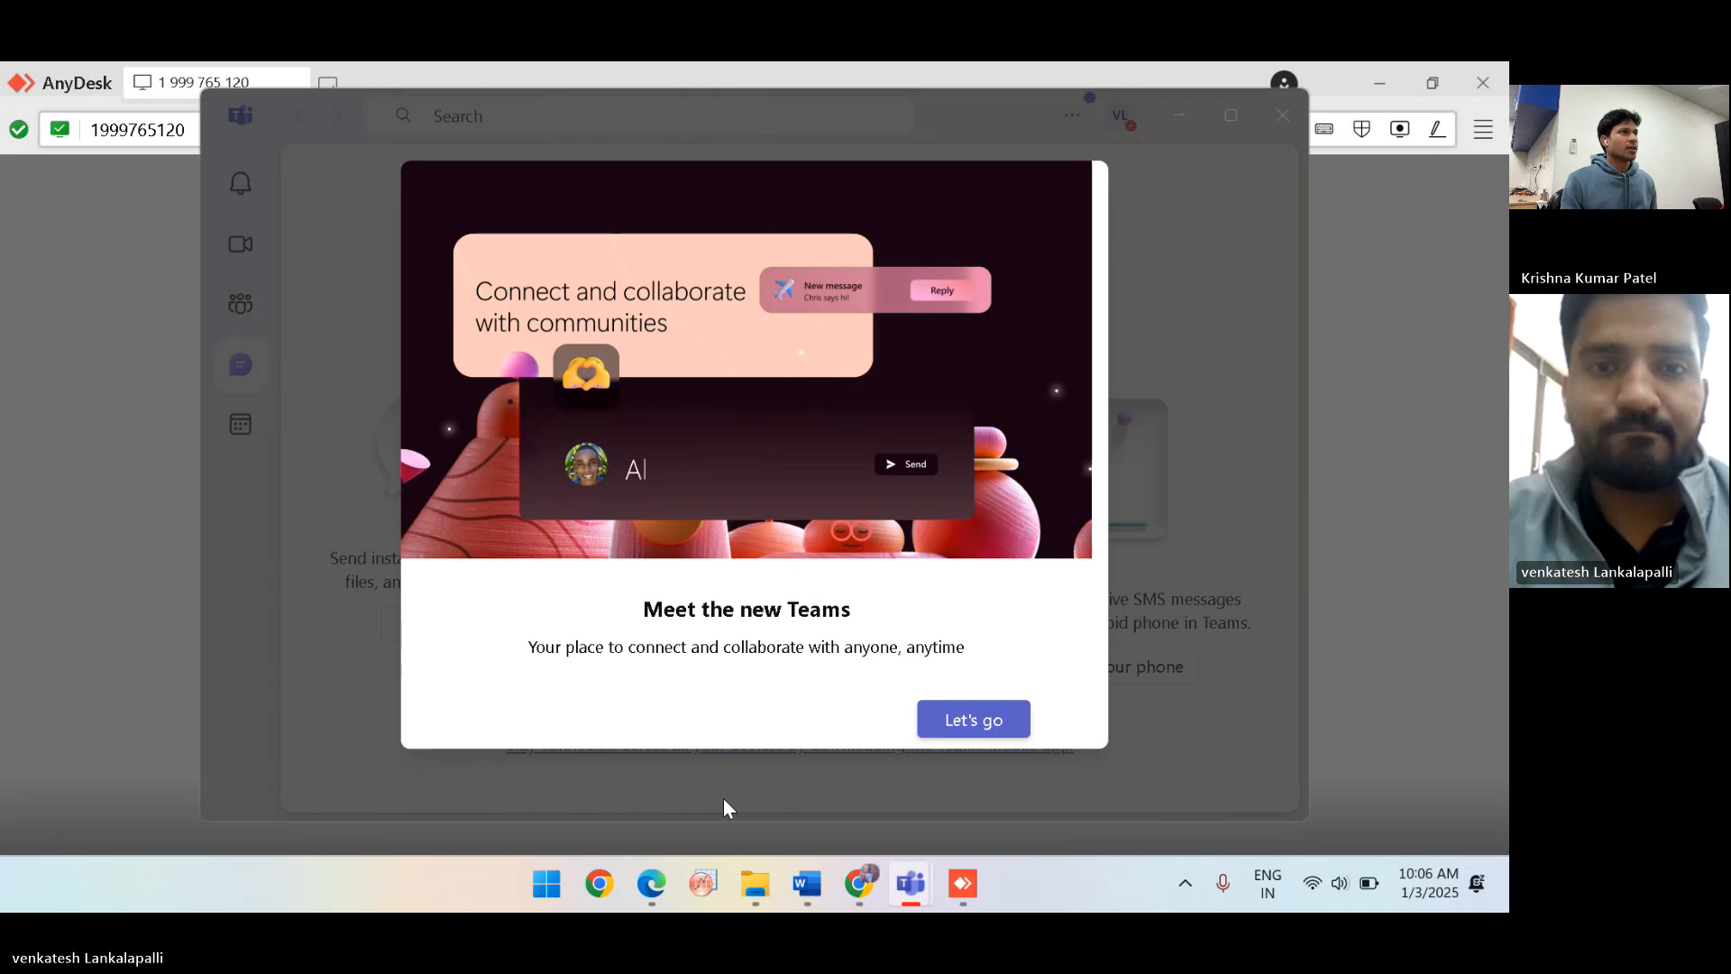
{"action": "mouse_move", "coordinate": [911, 884]}
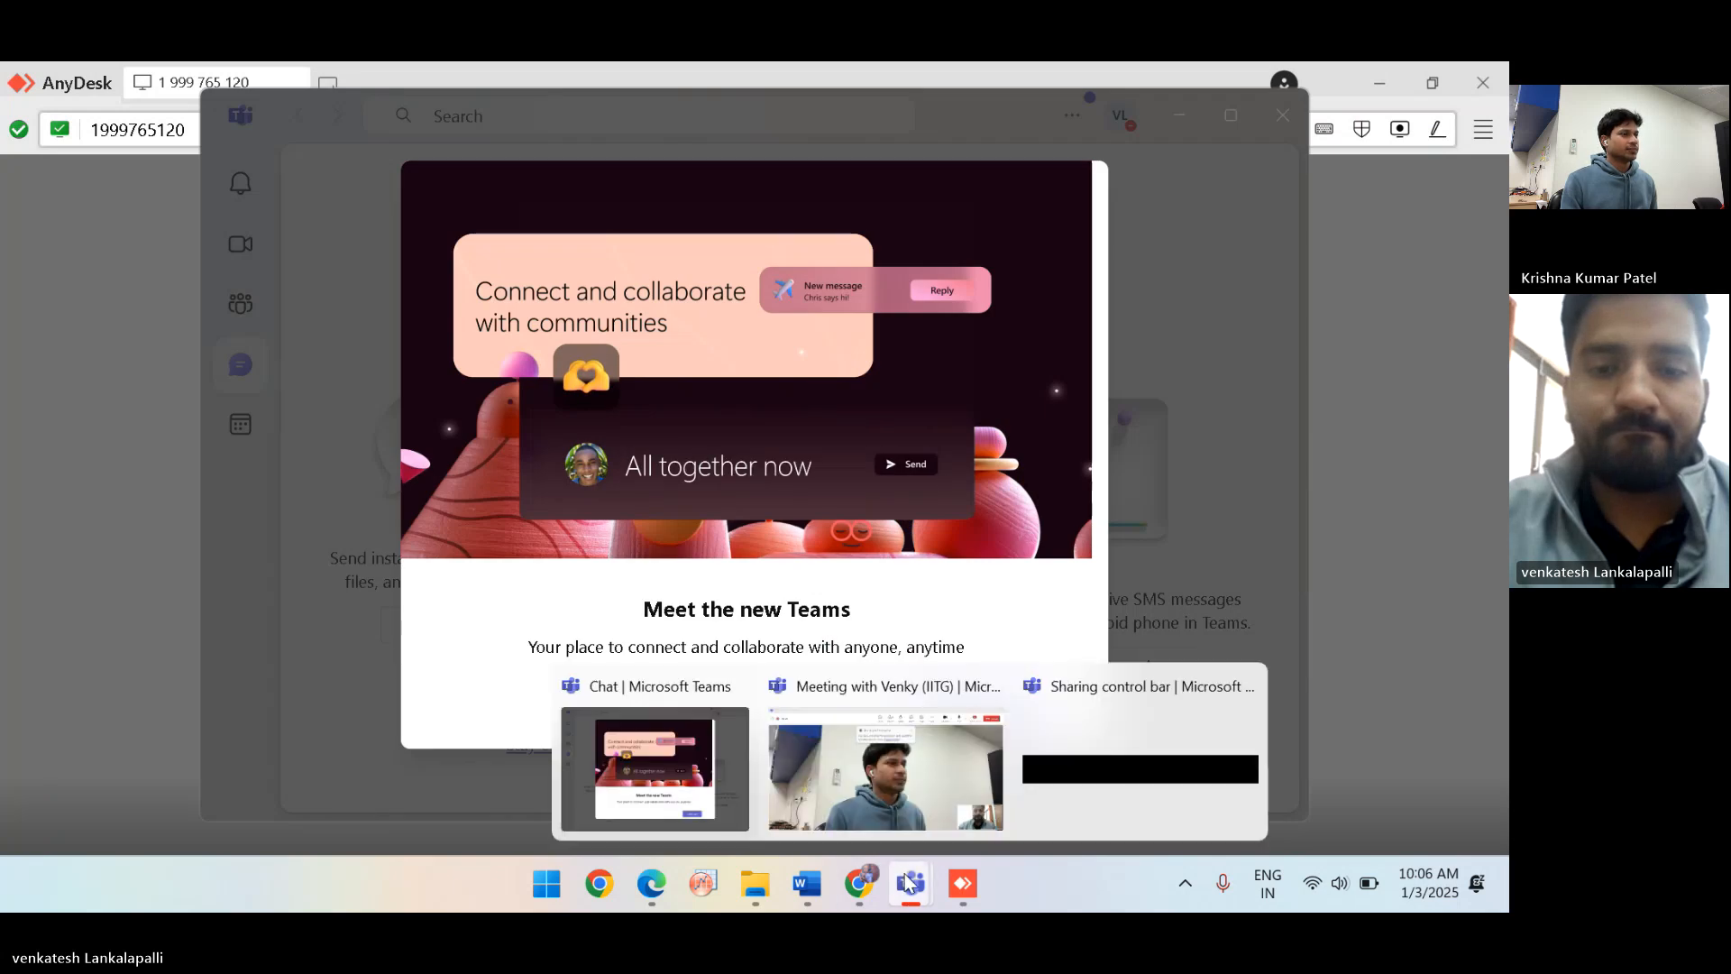
{"action": "left_click", "coordinate": [902, 830]}
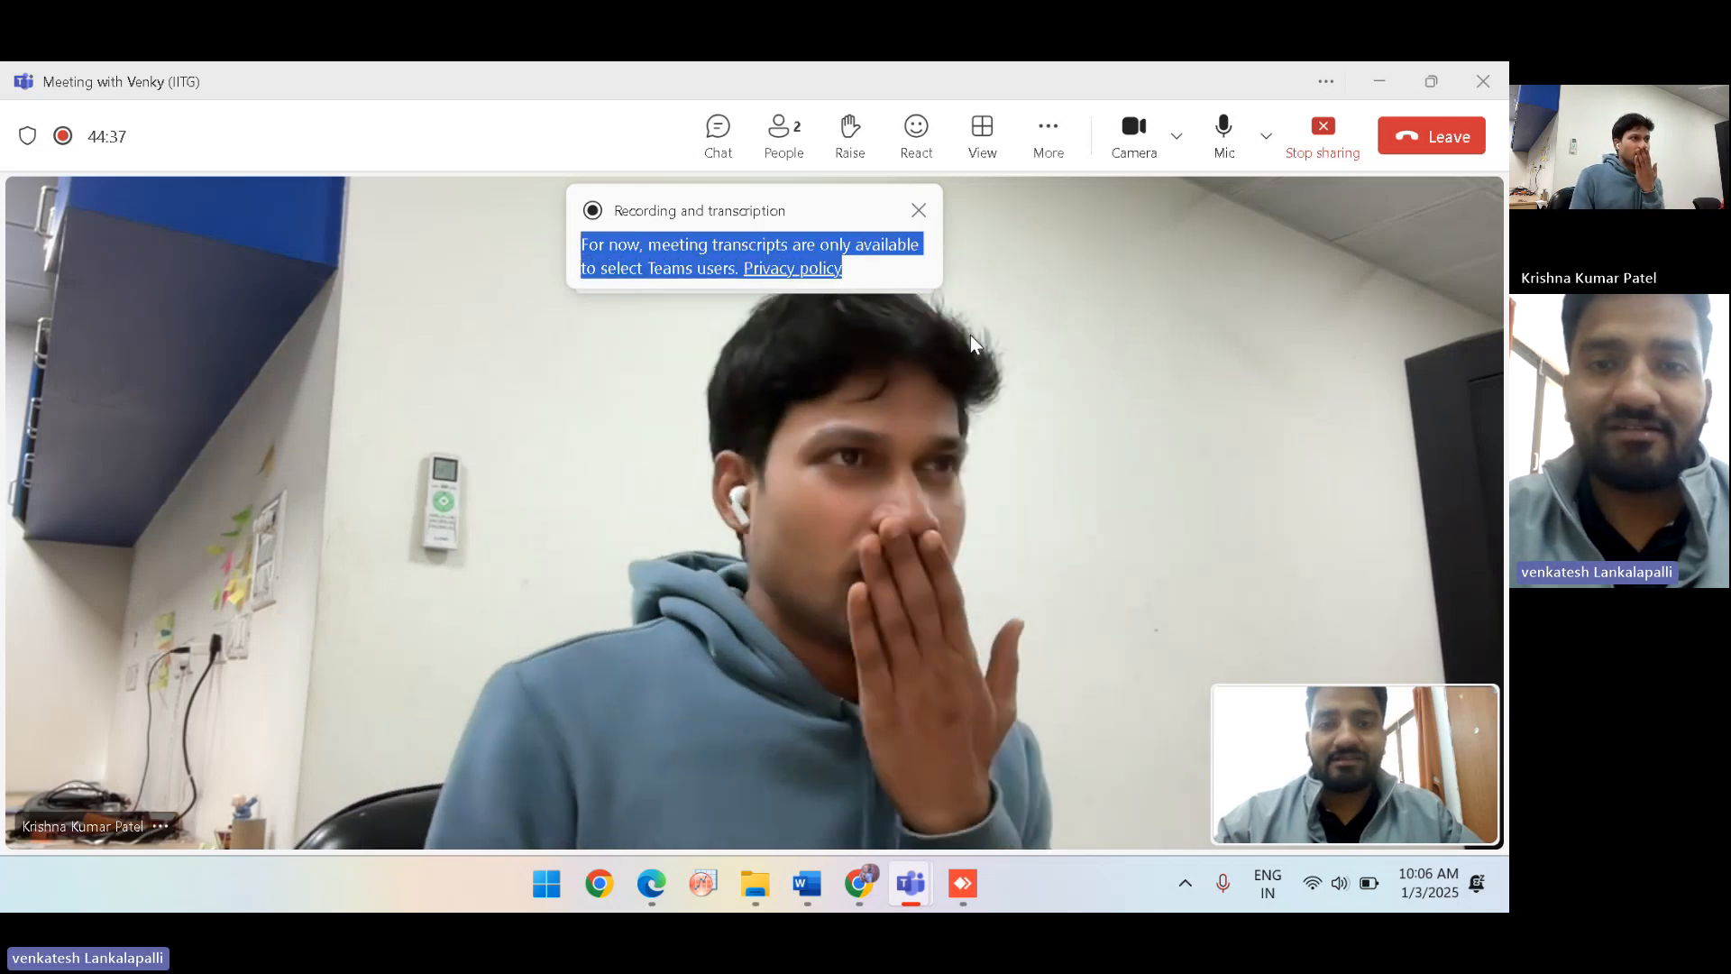
Dismiss the transcription notice, give the requesting participant control, and minimize the Teams windows.
{"action": "left_click", "coordinate": [918, 212]}
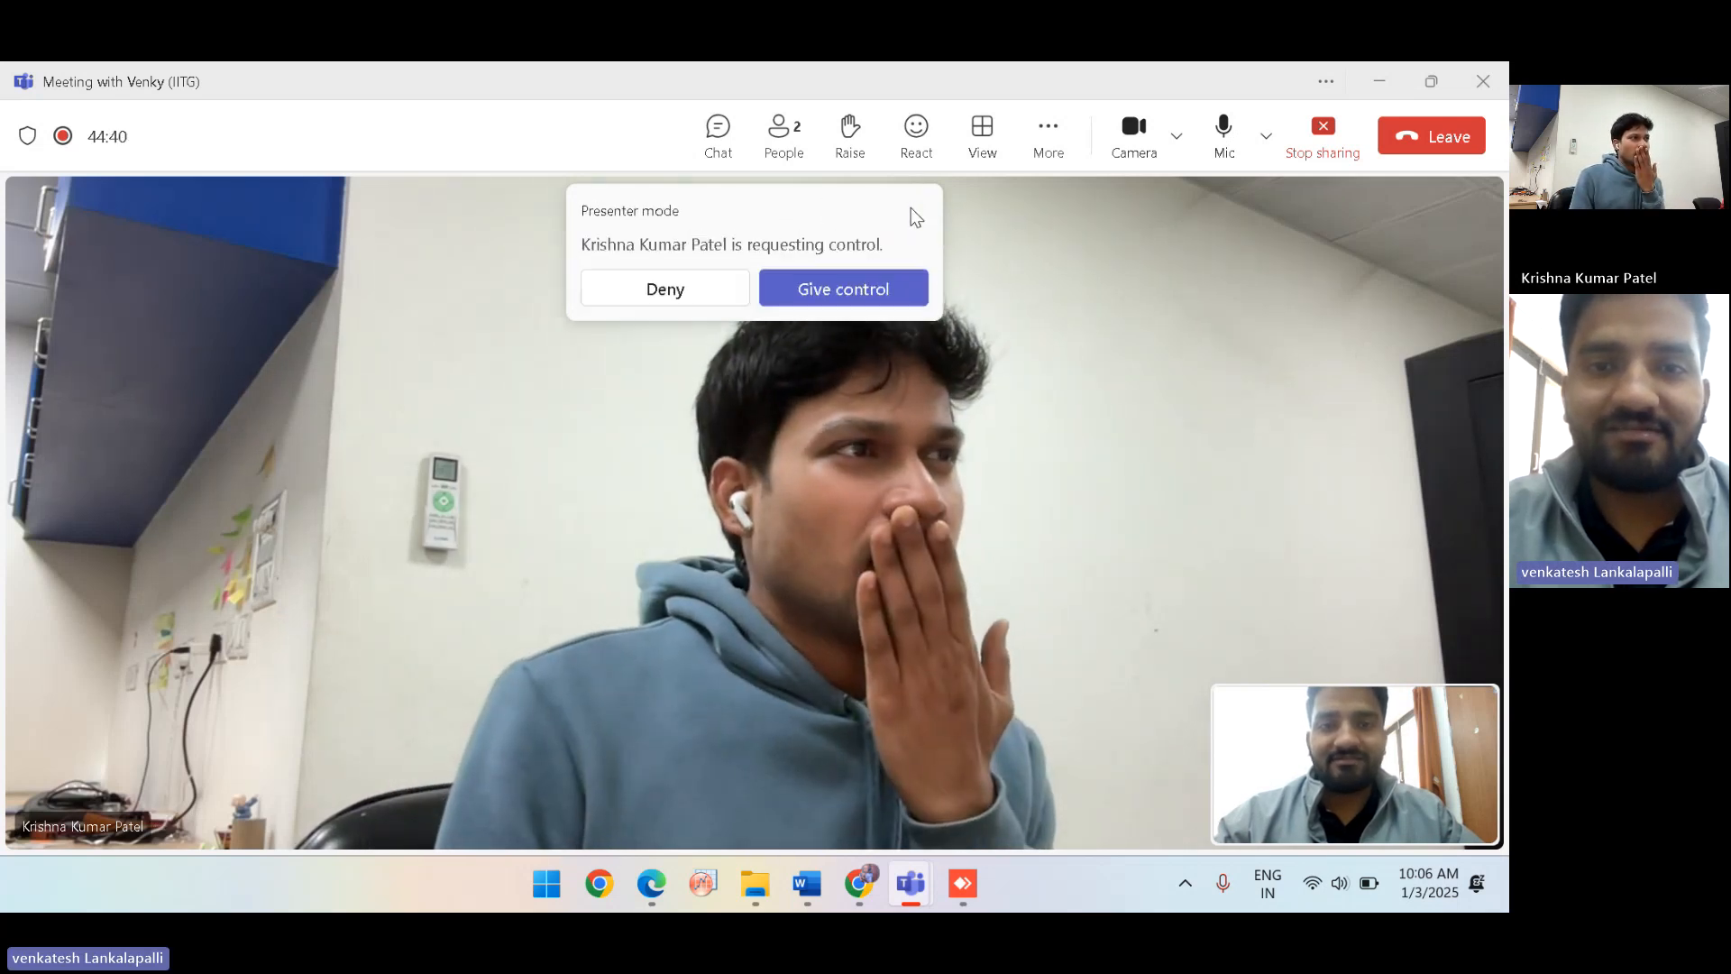
{"action": "left_click", "coordinate": [813, 288]}
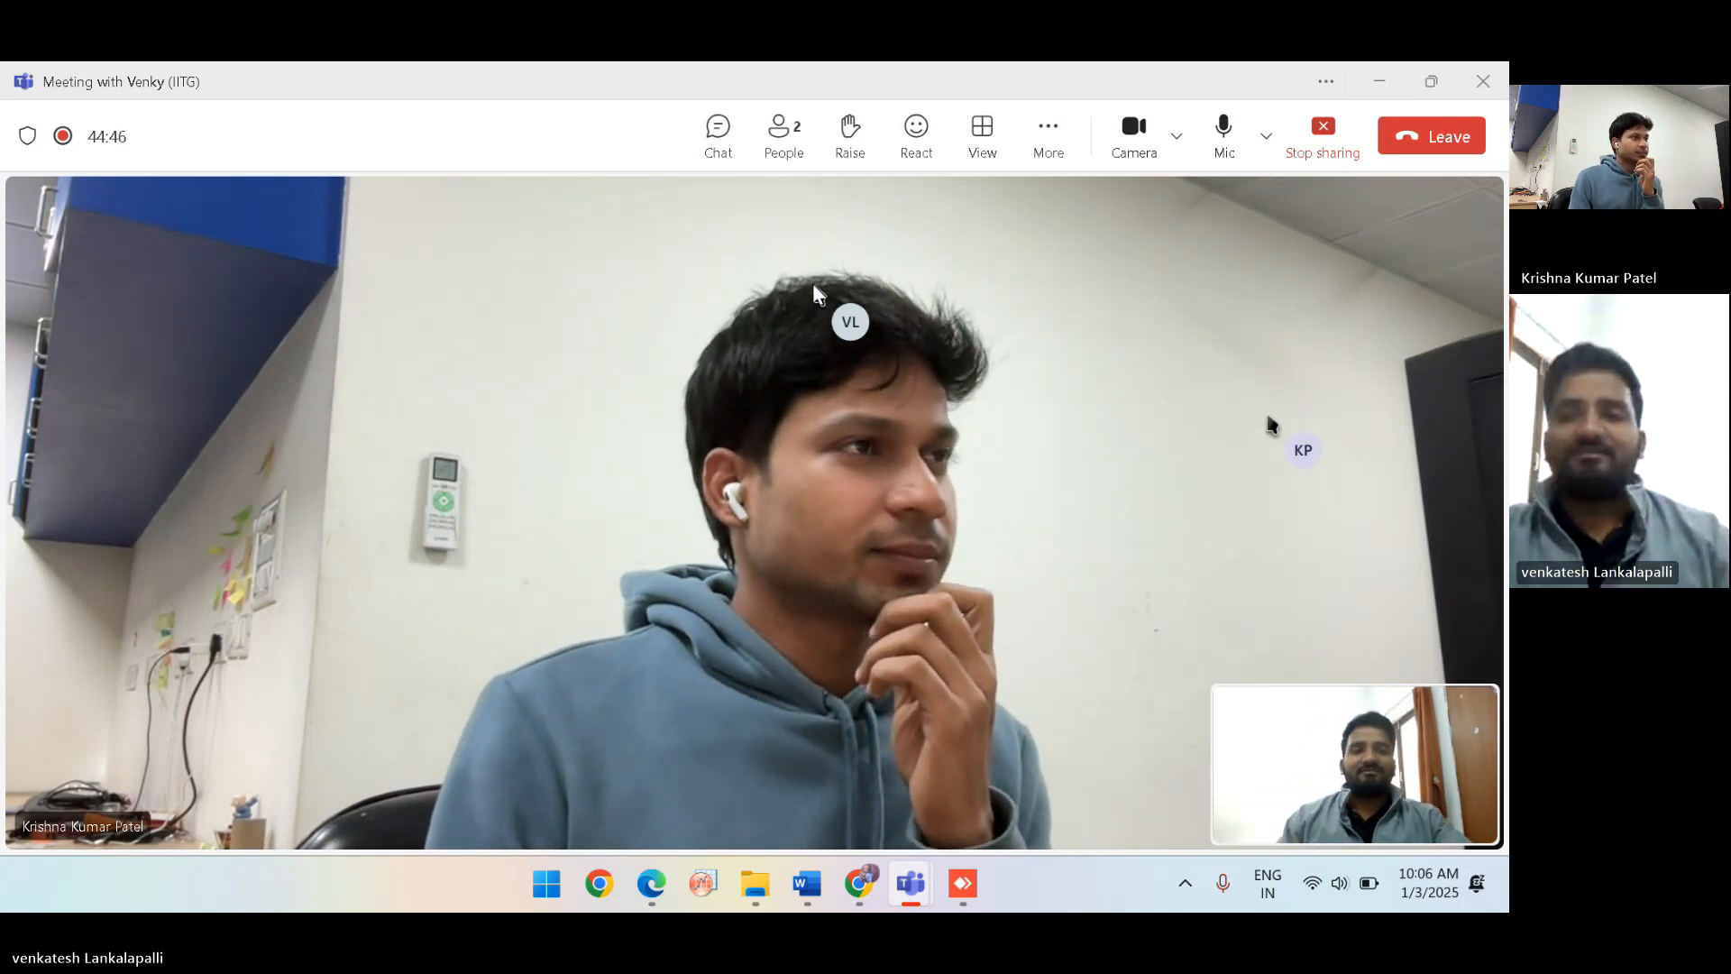
{"action": "left_click", "coordinate": [1380, 81]}
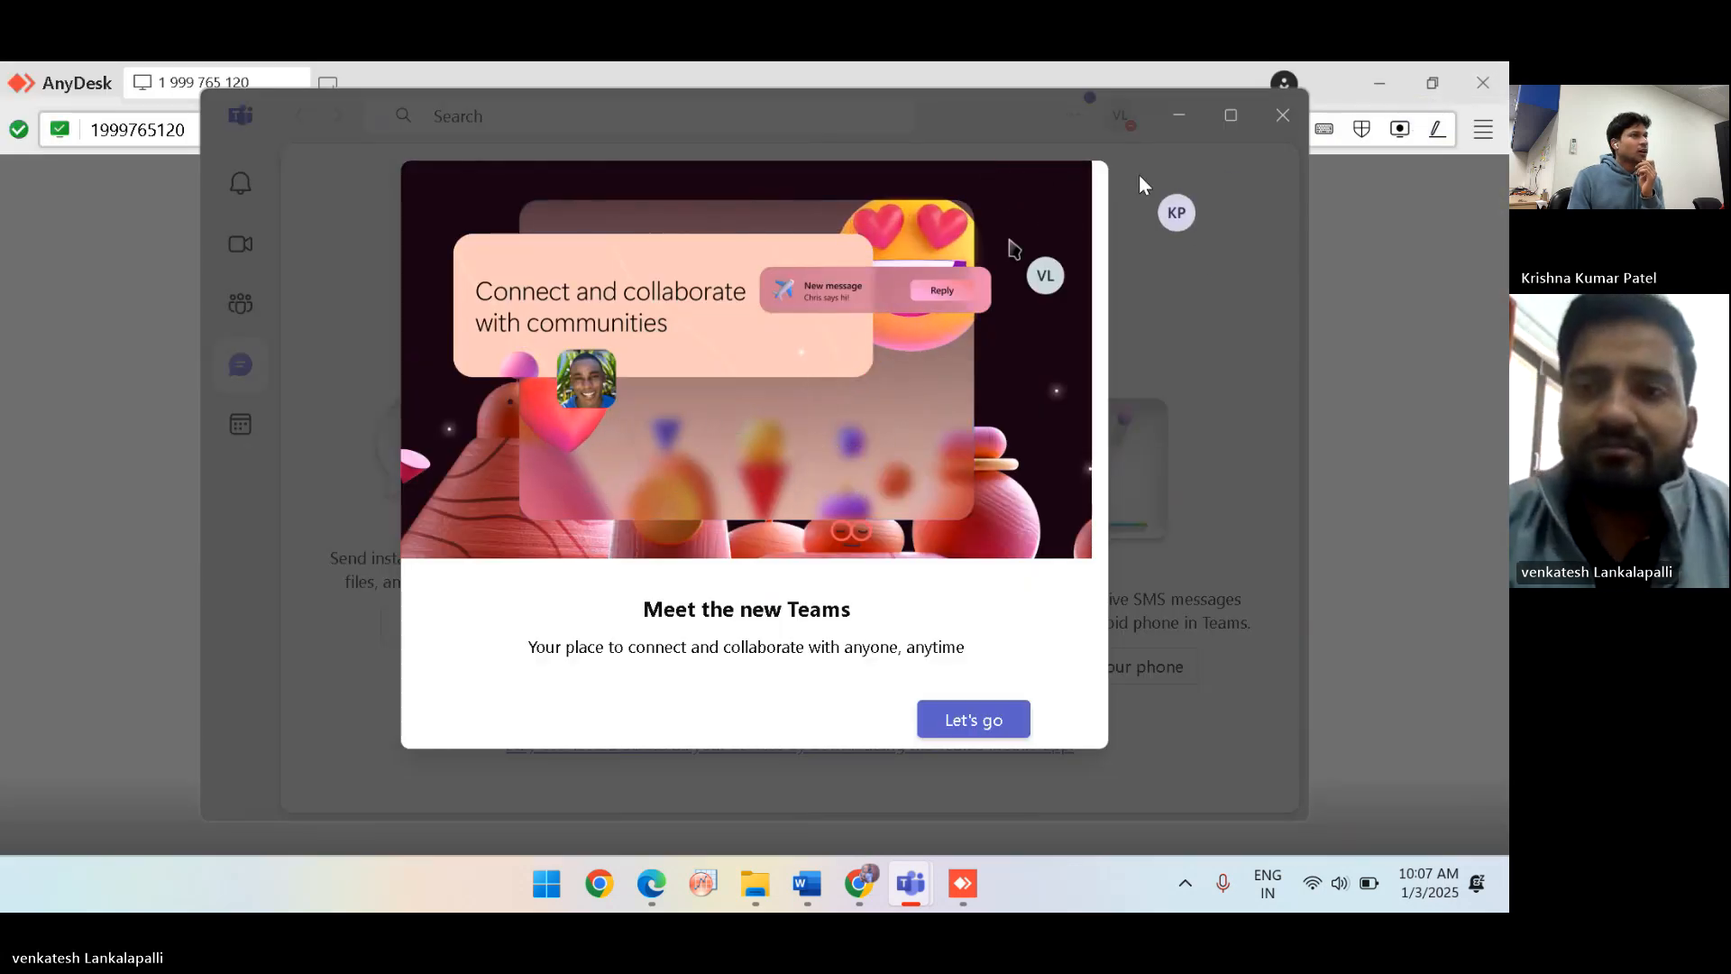
{"action": "left_click", "coordinate": [1377, 327]}
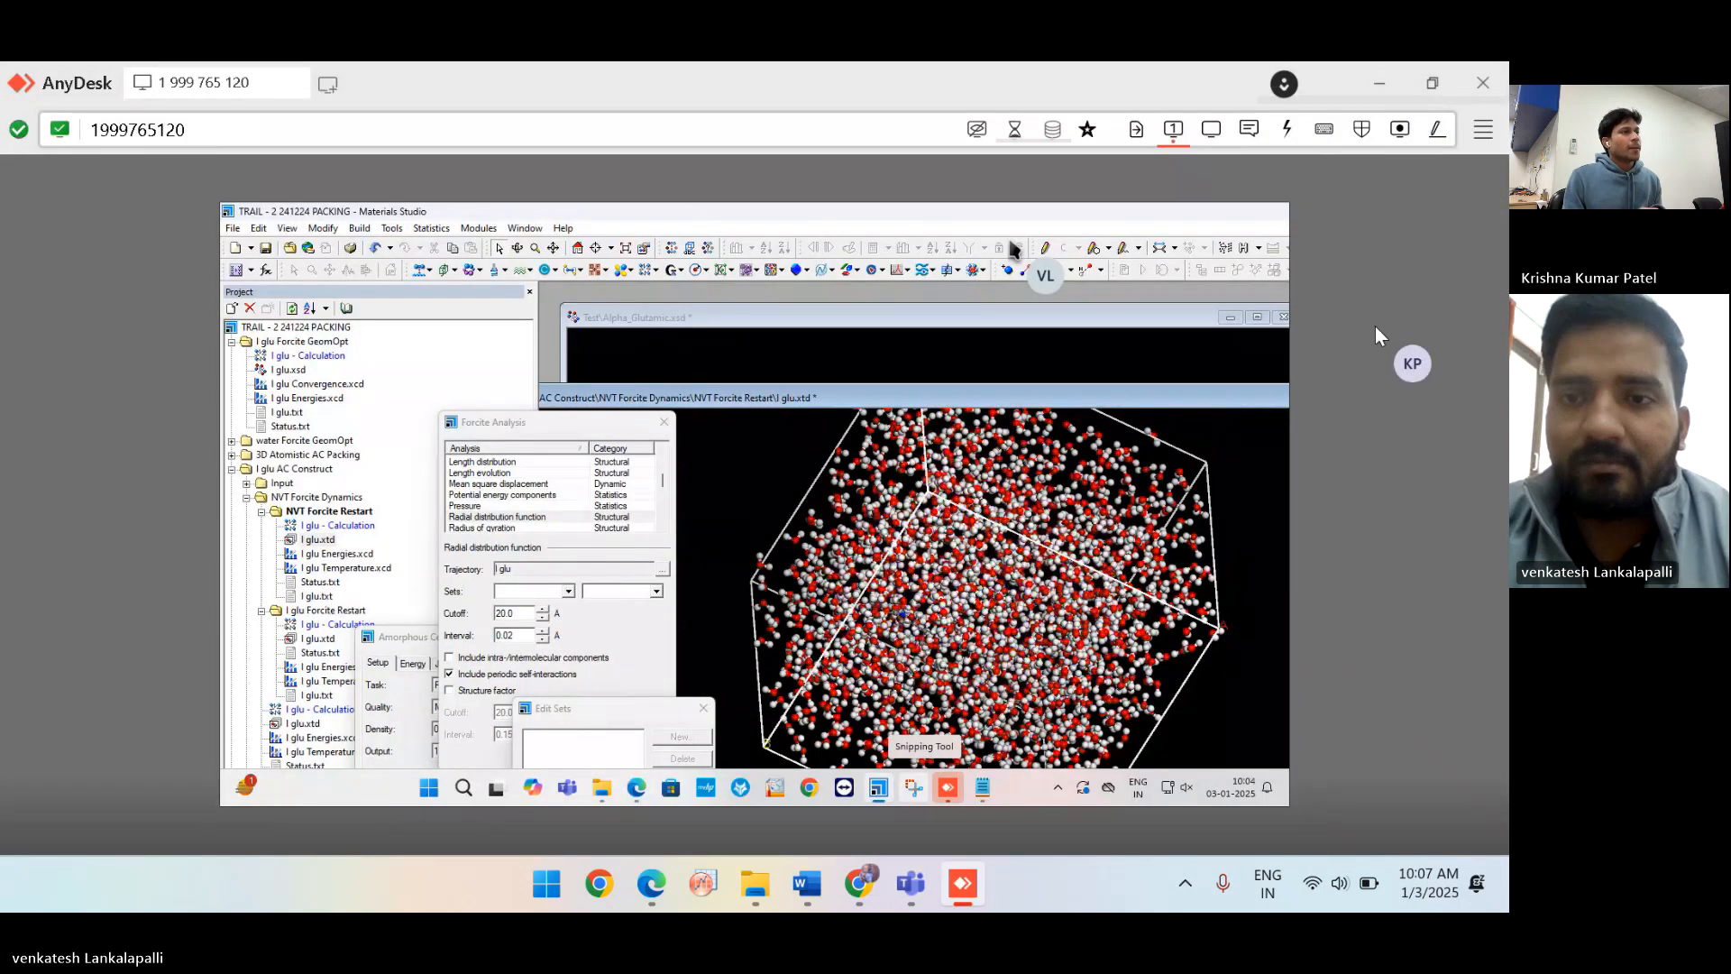
{"action": "mouse_move", "coordinate": [758, 888]}
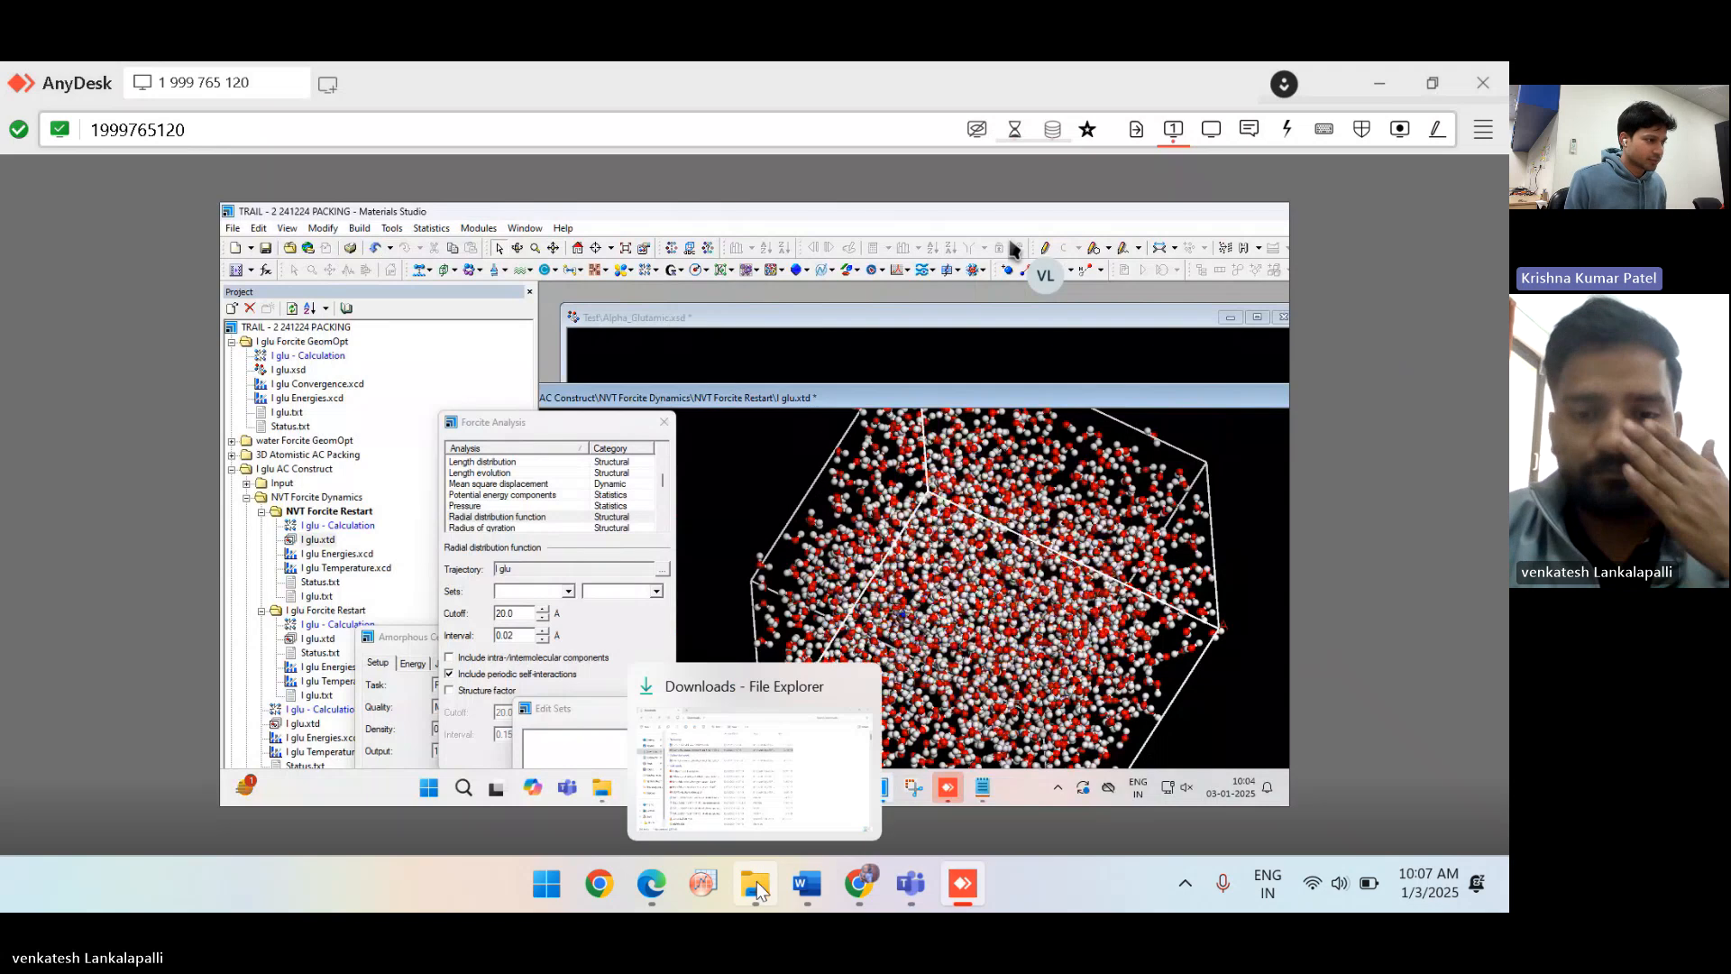
{"action": "left_click", "coordinate": [743, 789]}
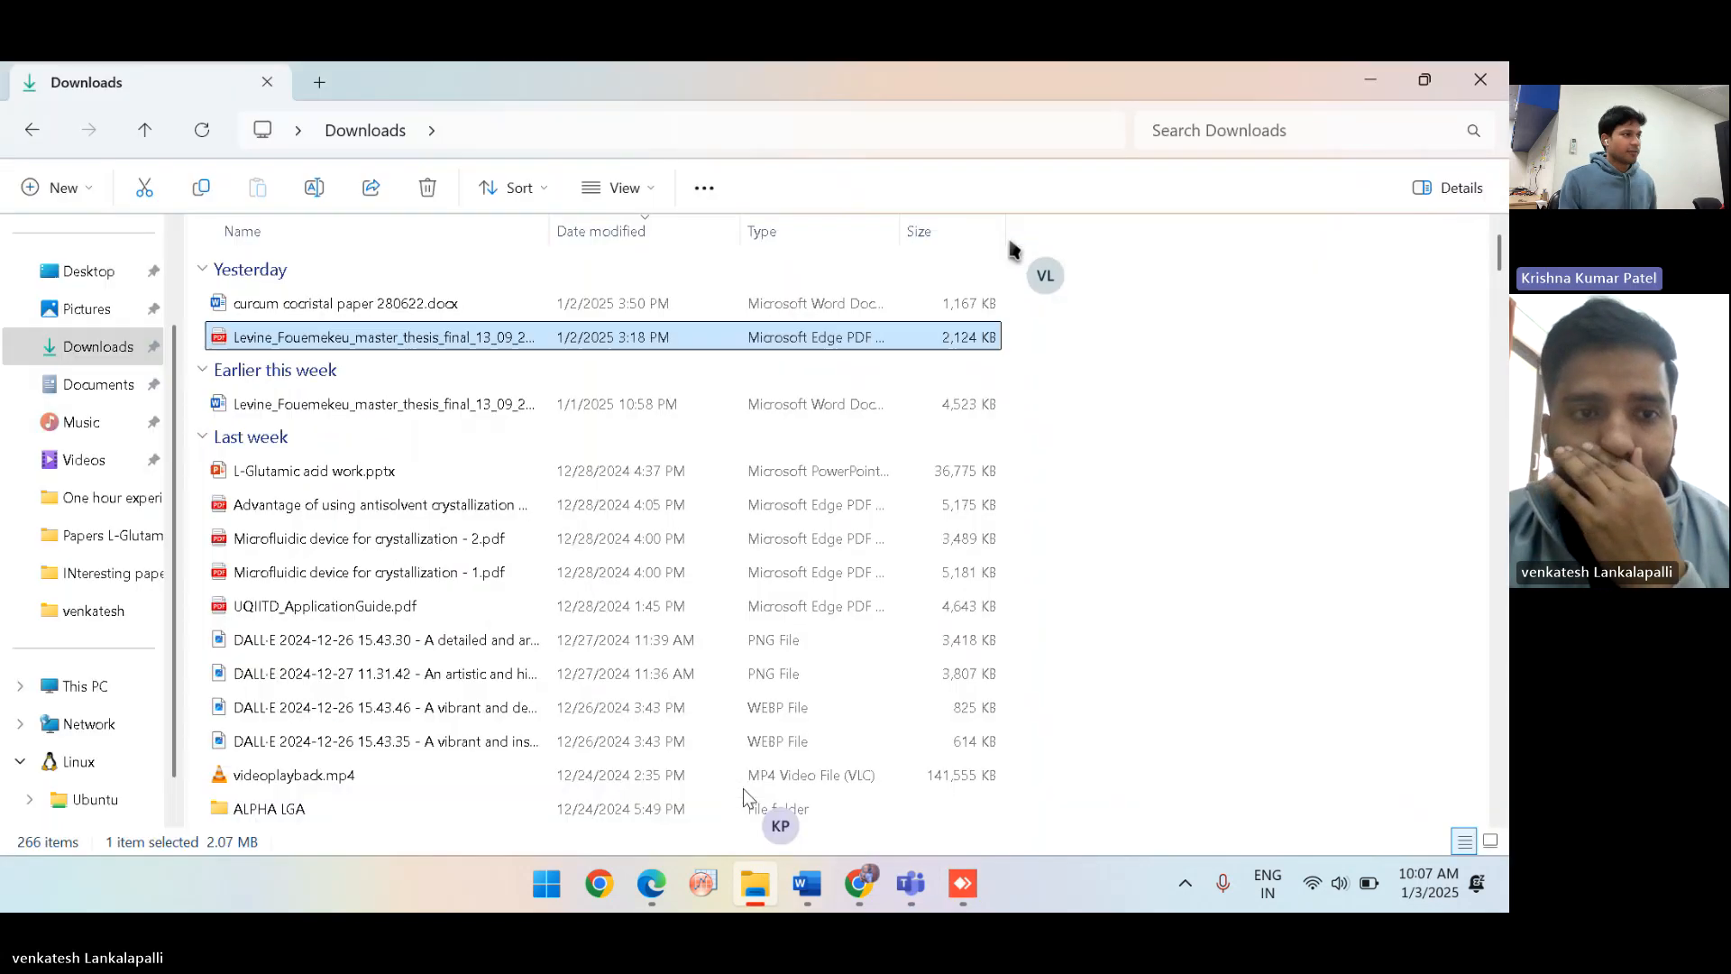
{"action": "left_click", "coordinate": [56, 700]}
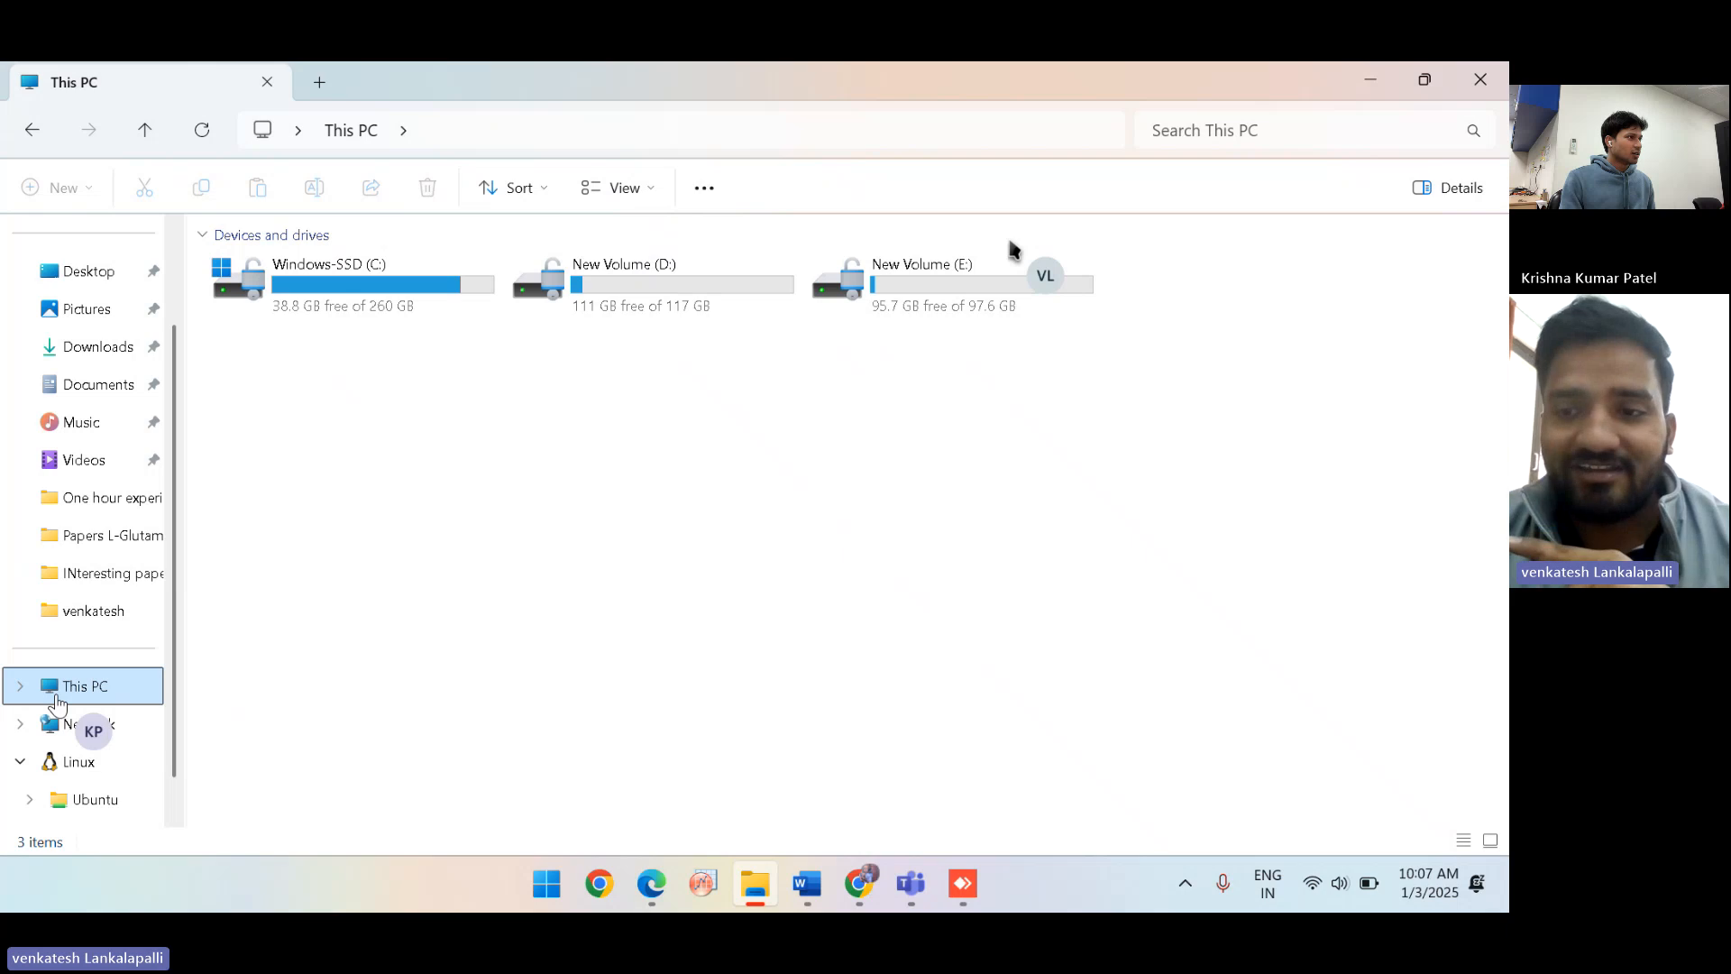
{"action": "left_click", "coordinate": [1374, 80]}
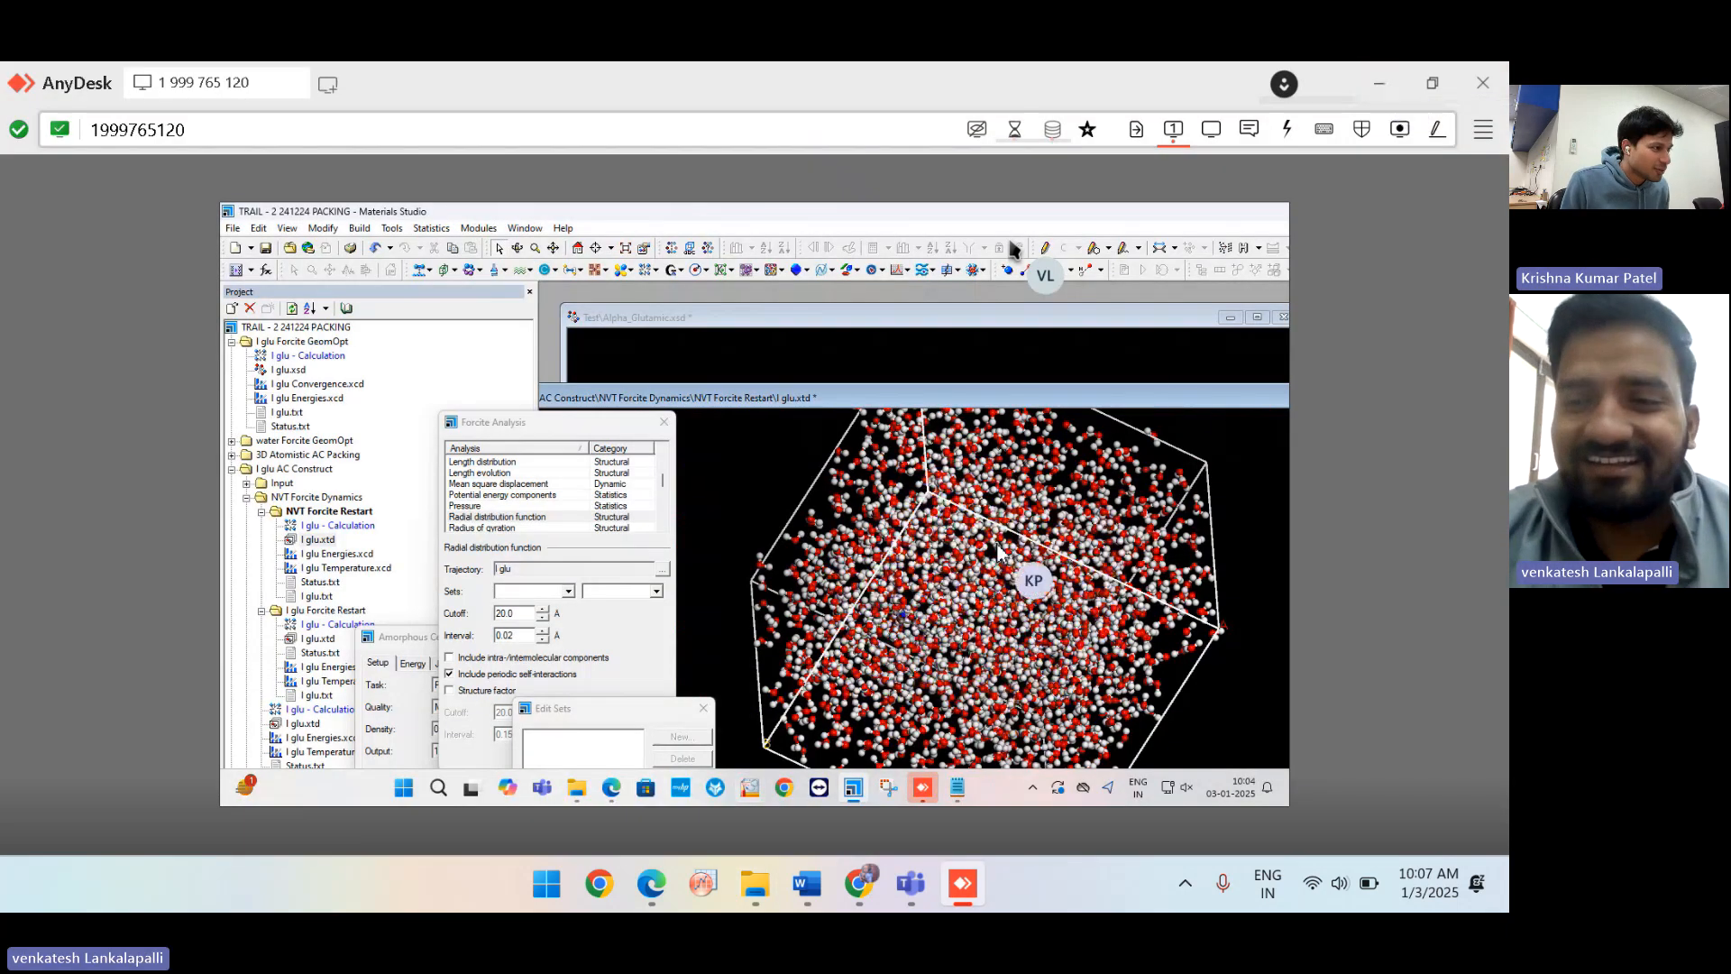
Browse to C:\Program Files (x86)\BIOVIA\Materials Studio 24.1\share\doc in a new Explorer tab.
{"action": "mouse_move", "coordinate": [583, 791]}
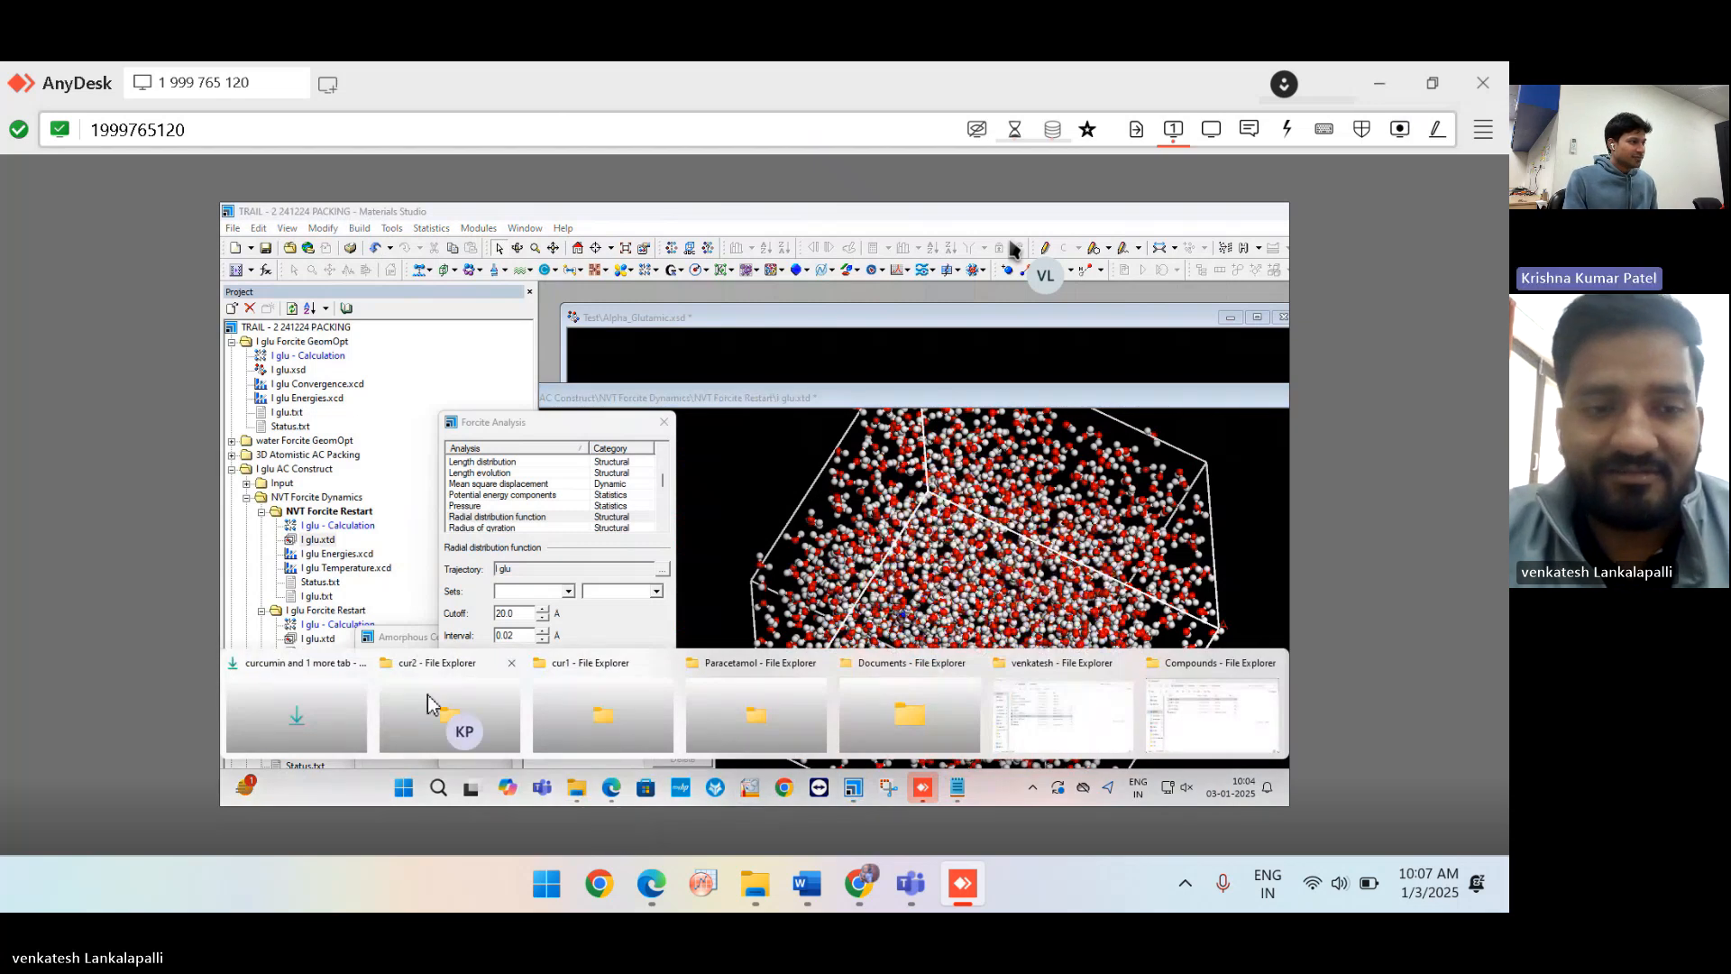
{"action": "left_click", "coordinate": [431, 703]}
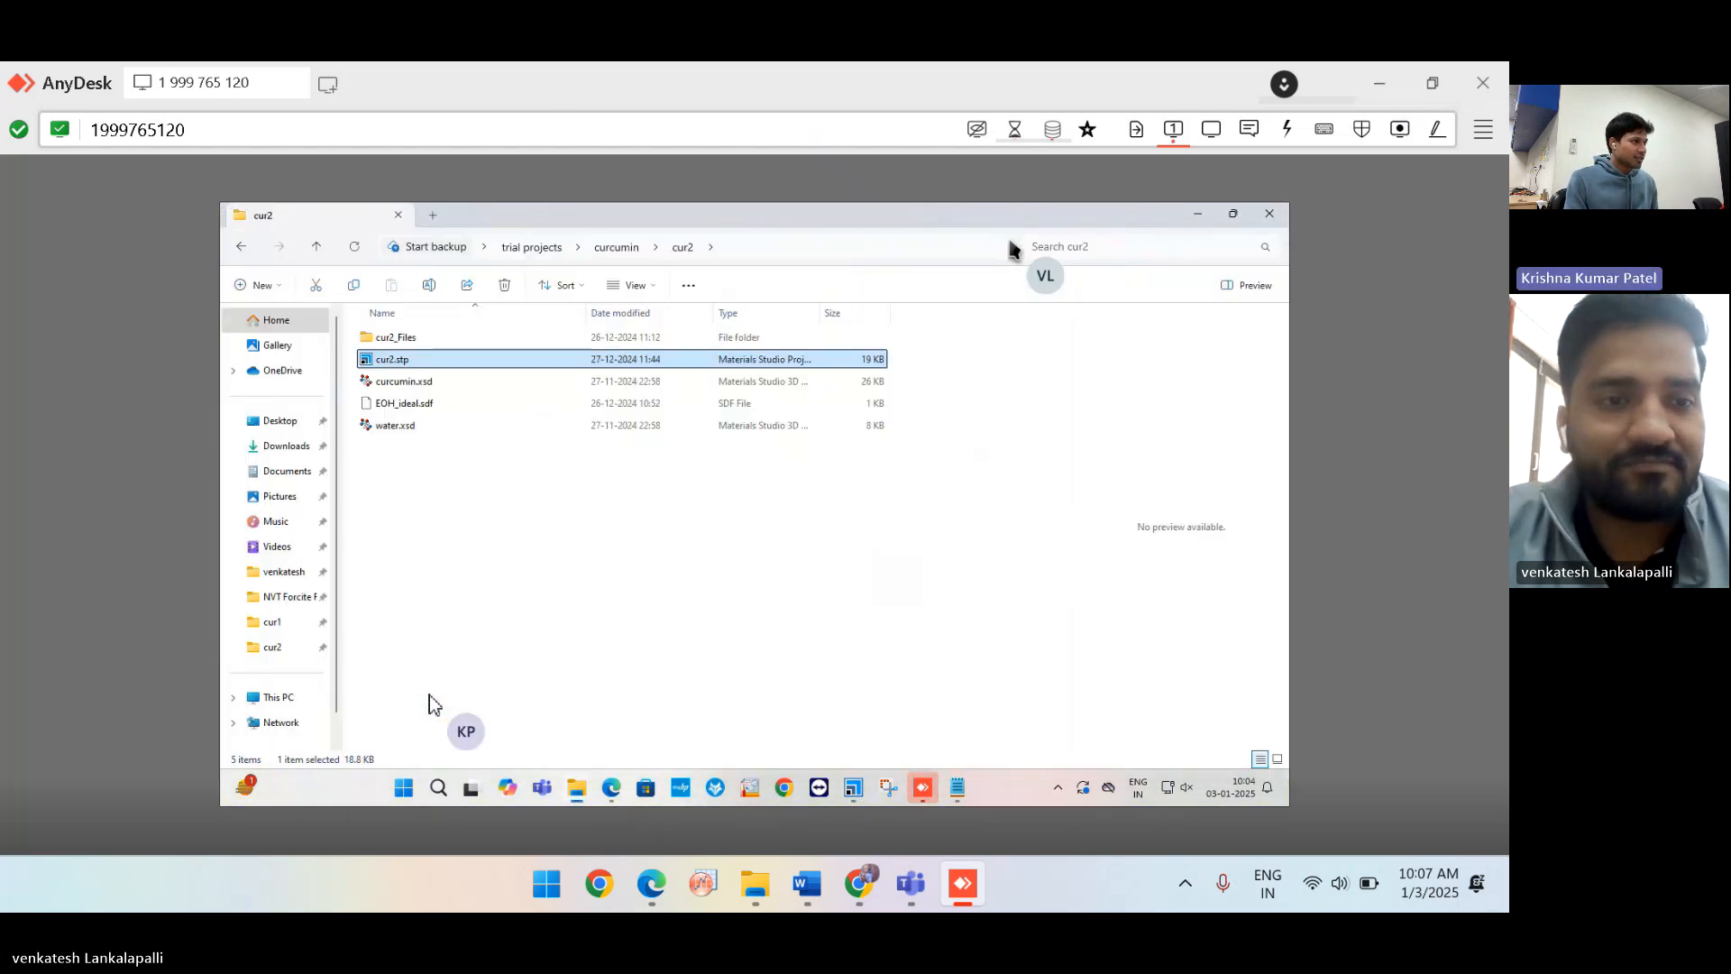
{"action": "left_click", "coordinate": [433, 215]}
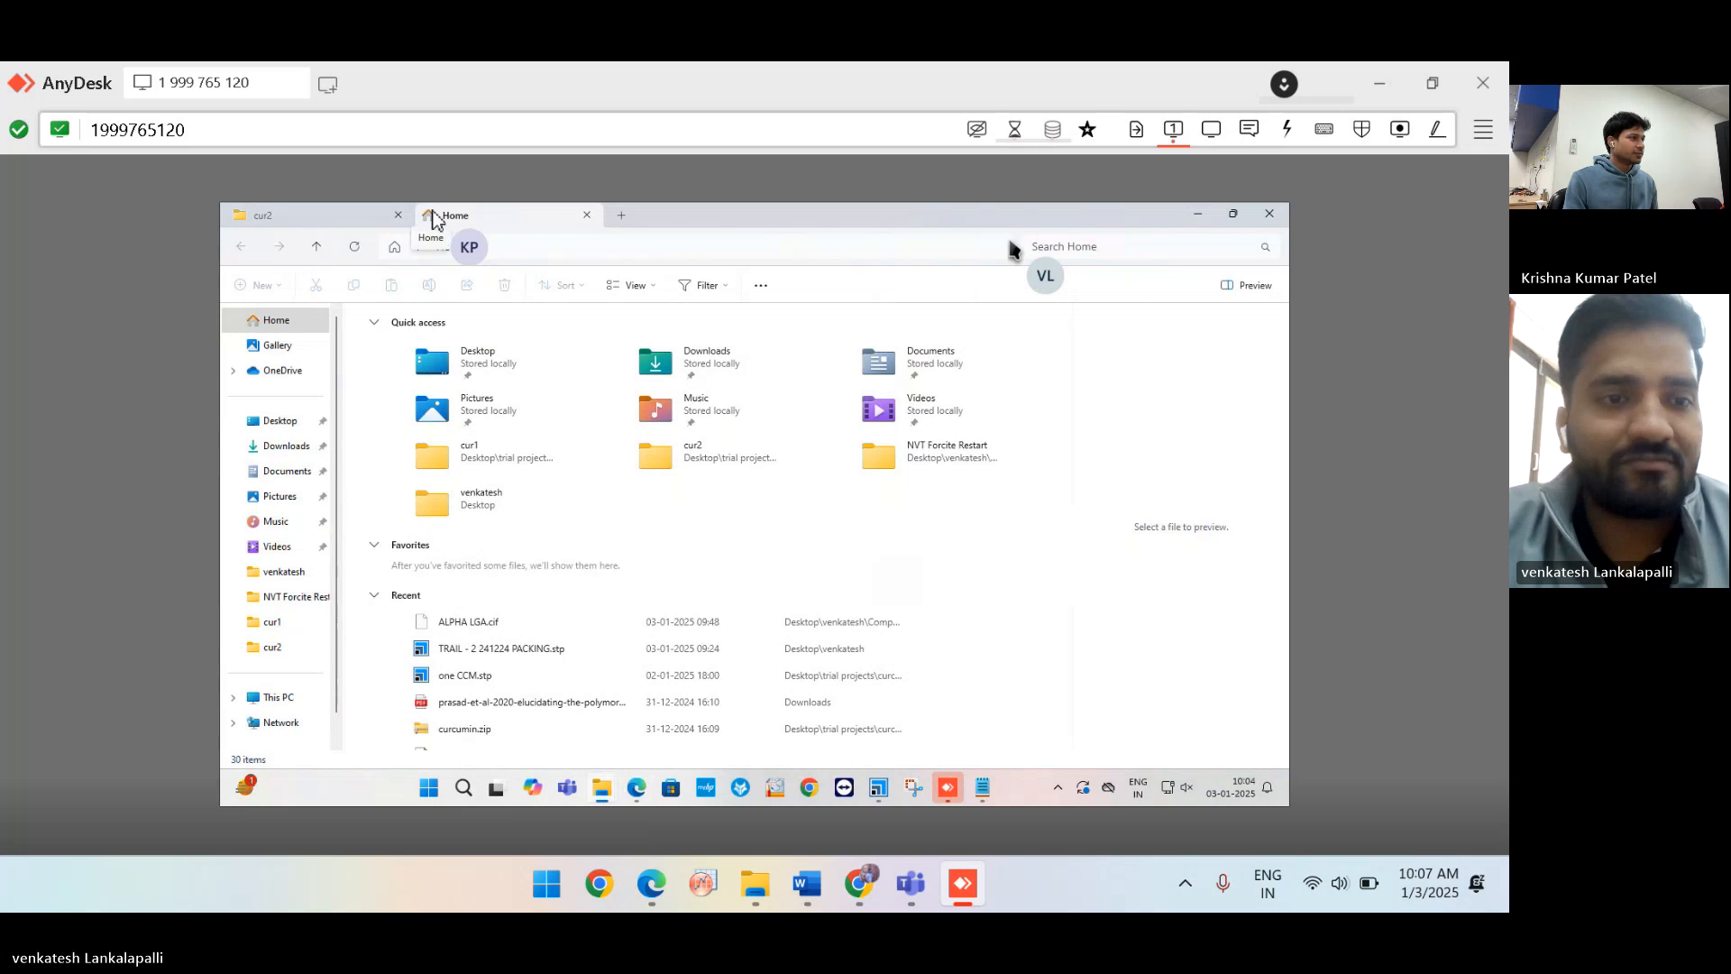
{"action": "left_click", "coordinate": [278, 699]}
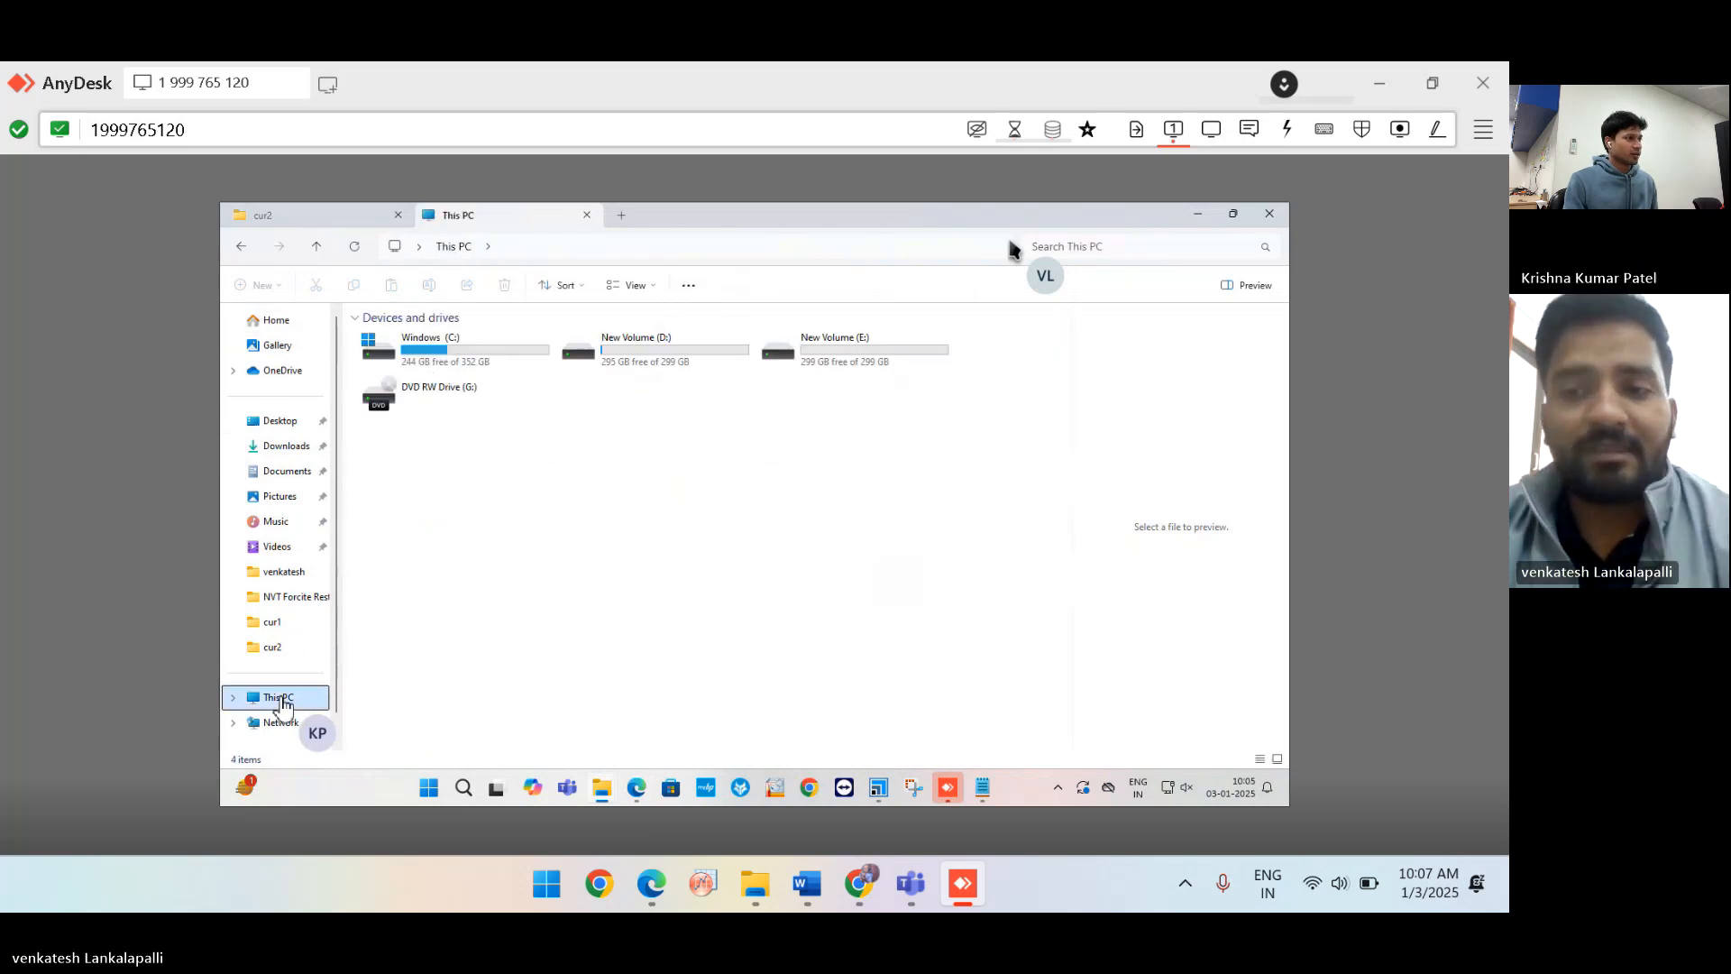
{"action": "double_click", "coordinate": [447, 355]}
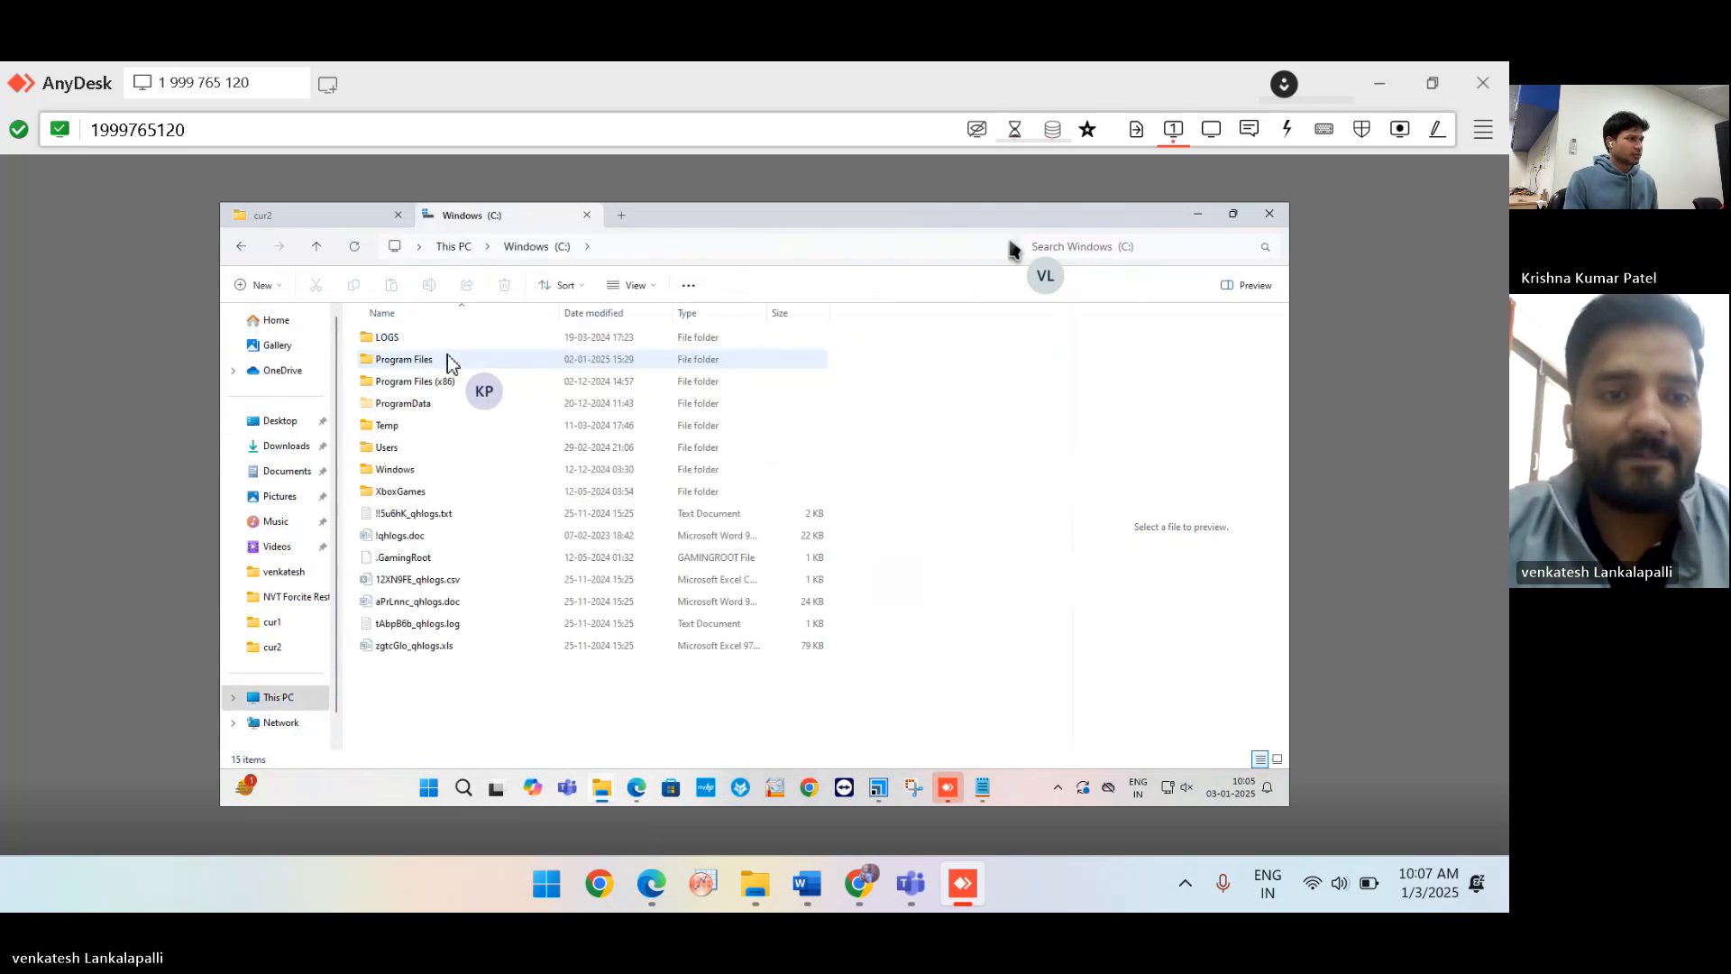
{"action": "double_click", "coordinate": [441, 385]}
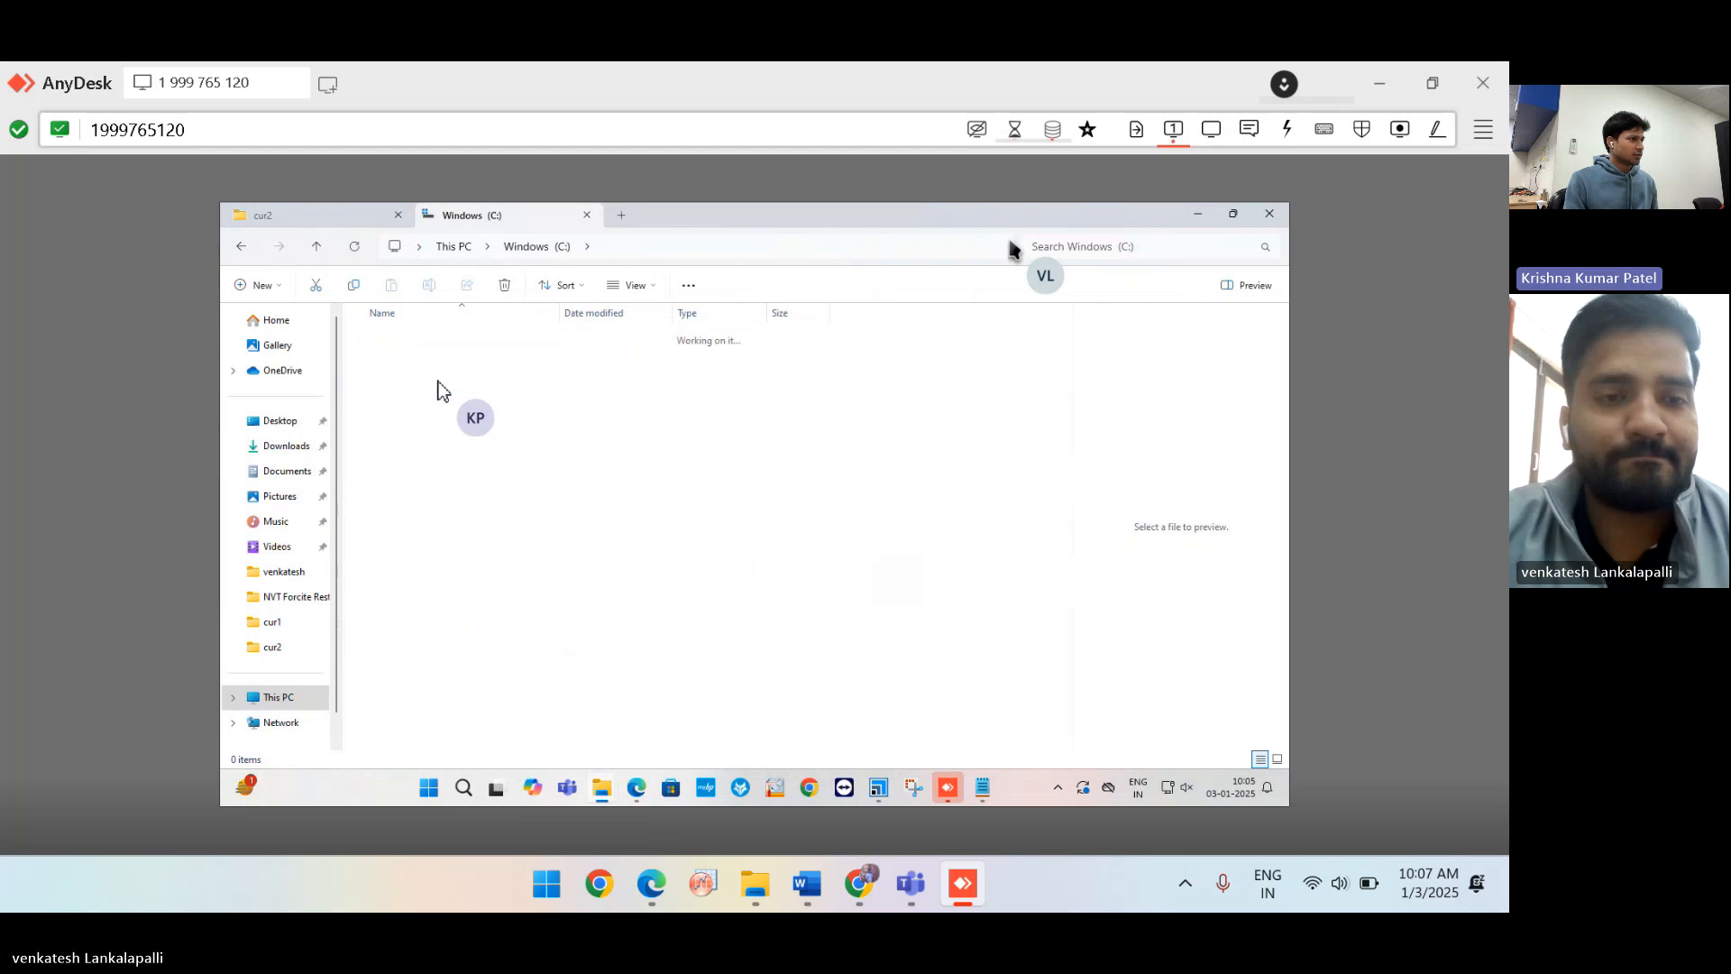
{"action": "double_click", "coordinate": [408, 358]}
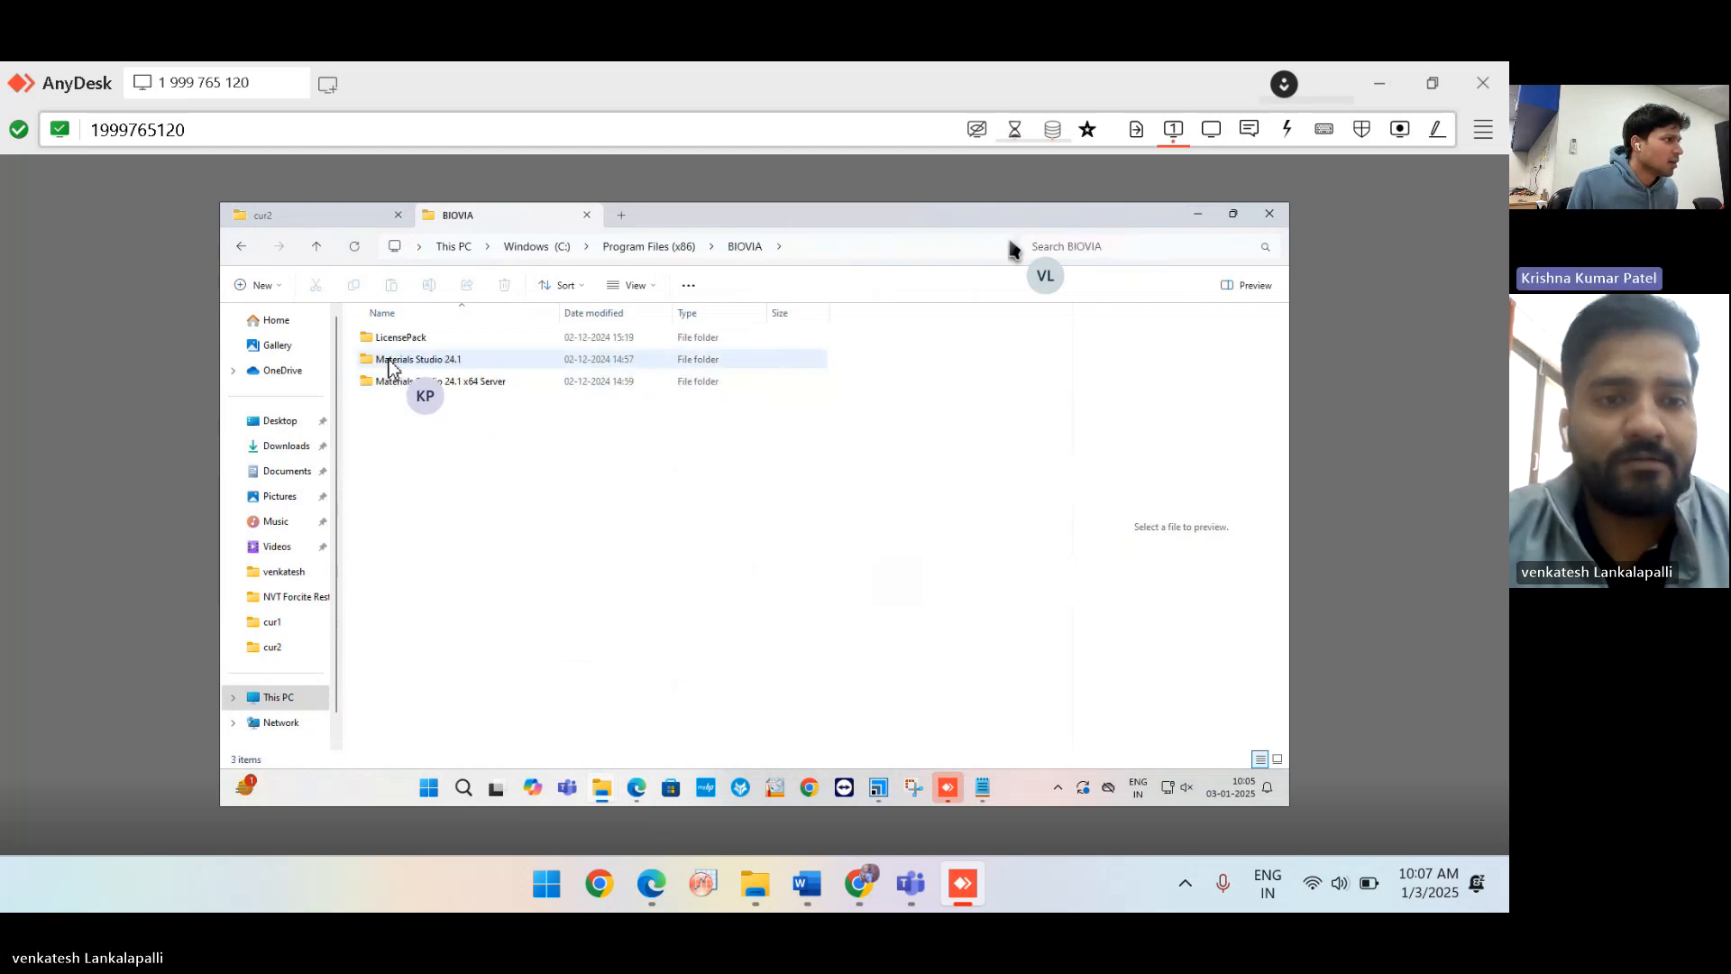
{"action": "double_click", "coordinate": [391, 360]}
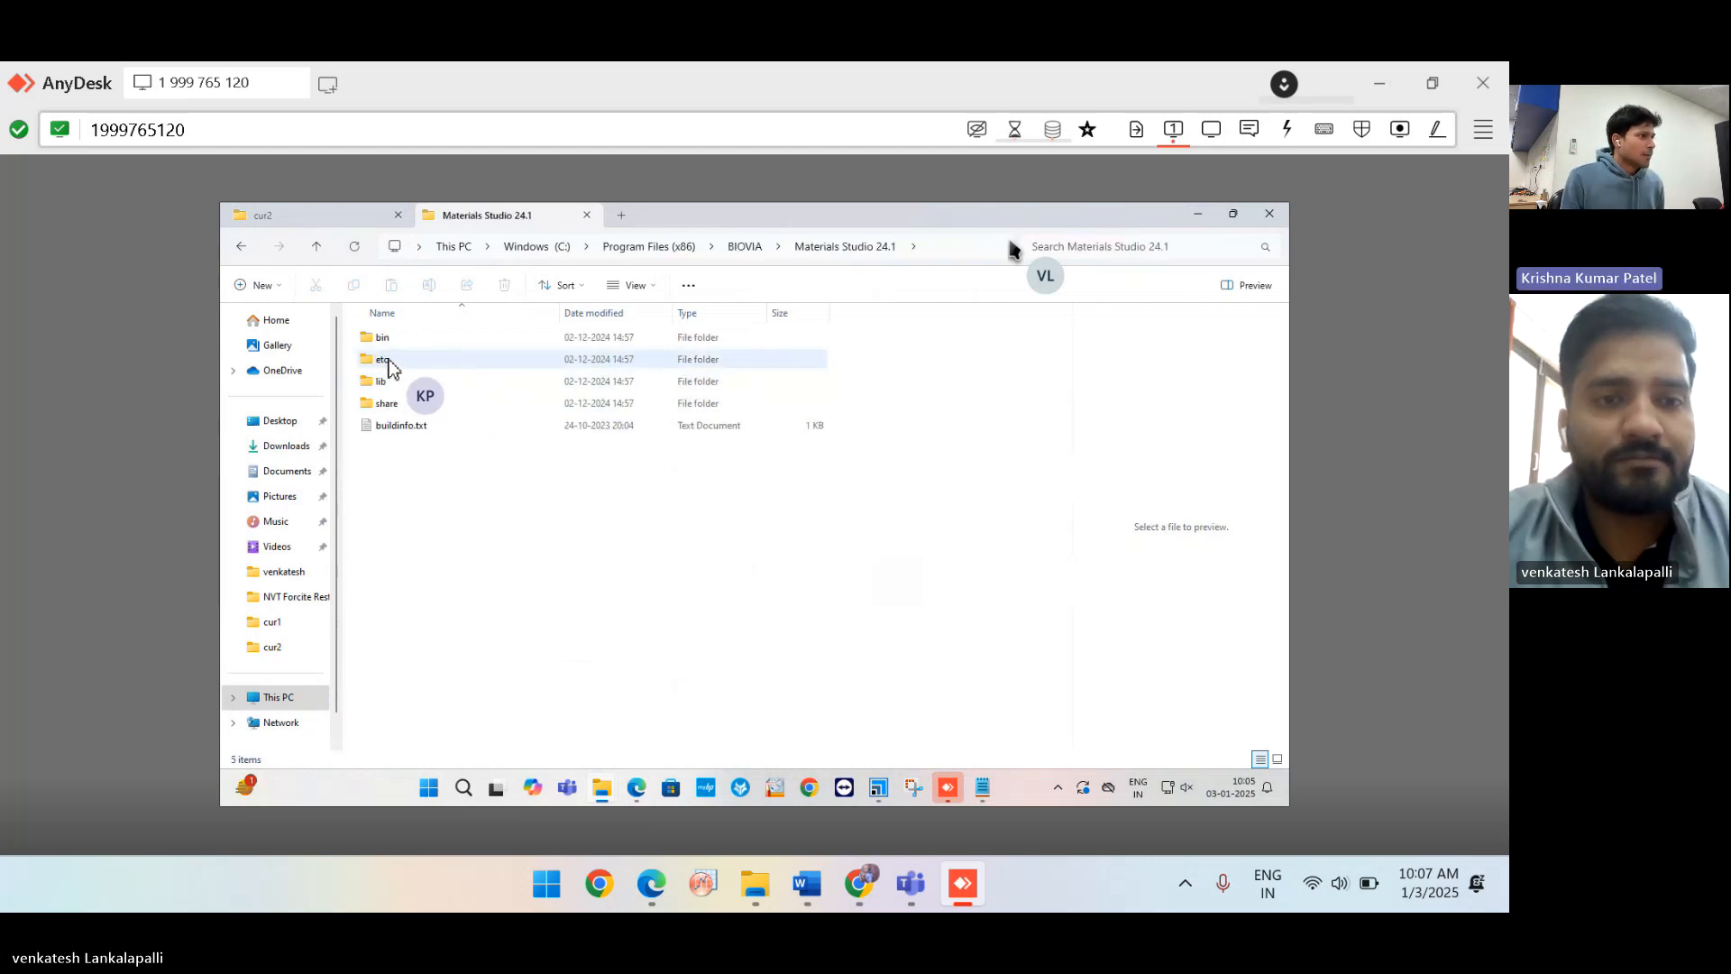
{"action": "double_click", "coordinate": [416, 404]}
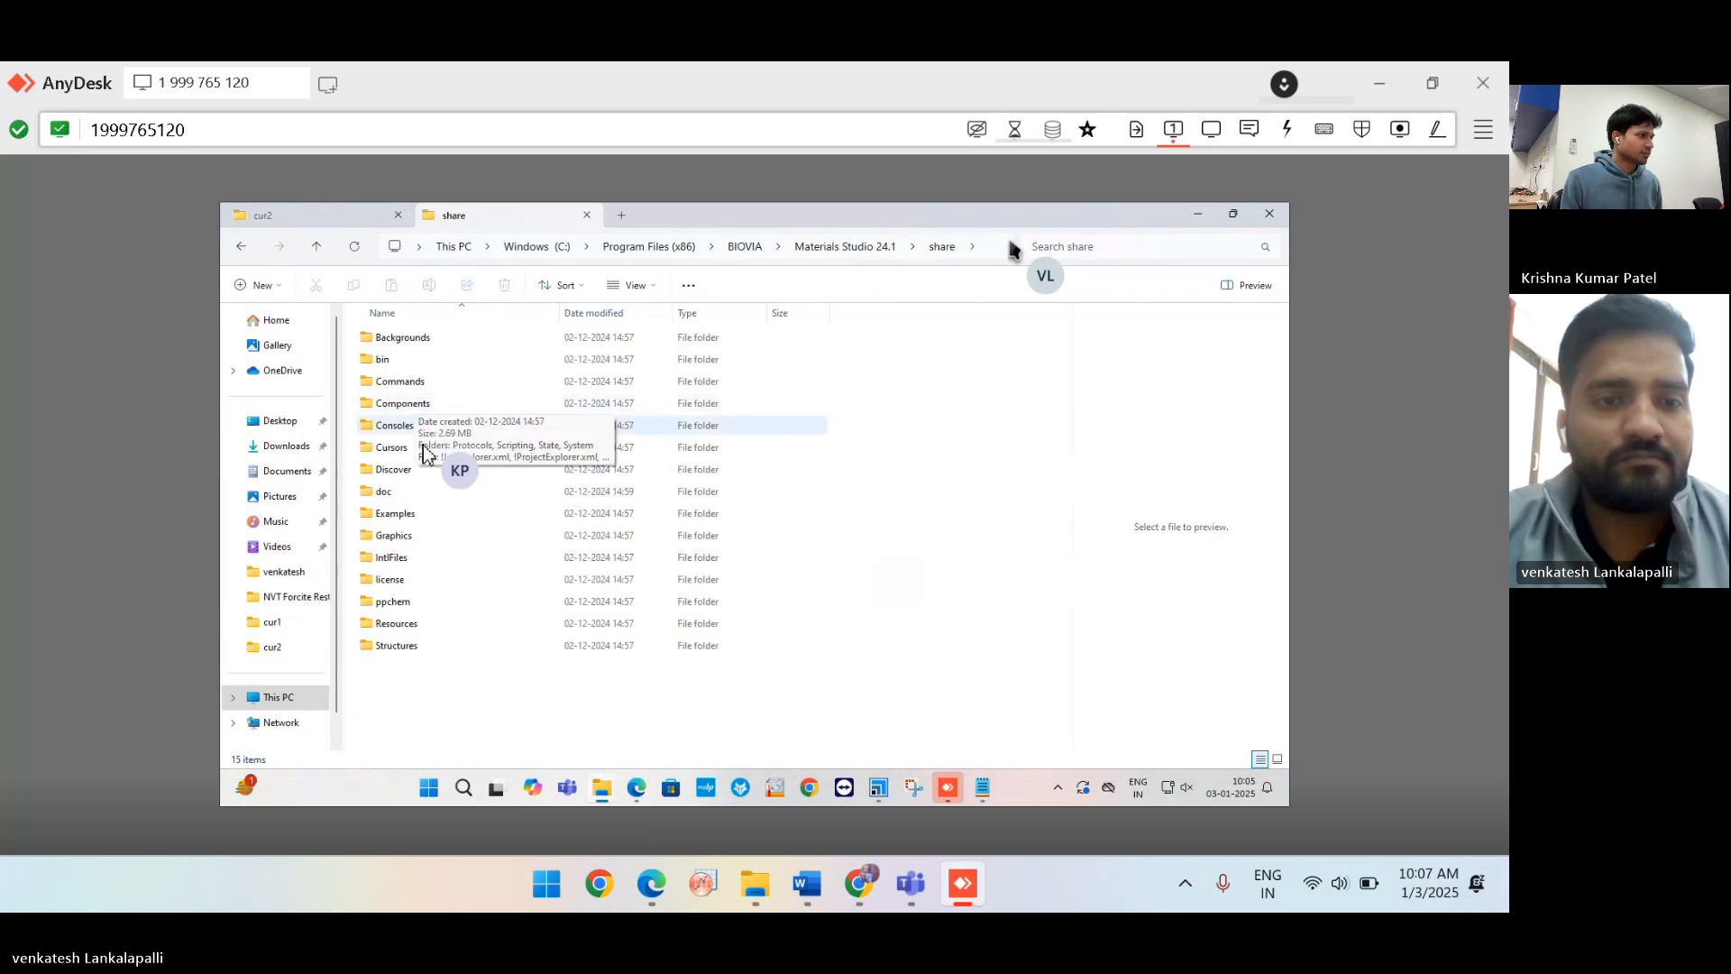
{"action": "double_click", "coordinate": [415, 492]}
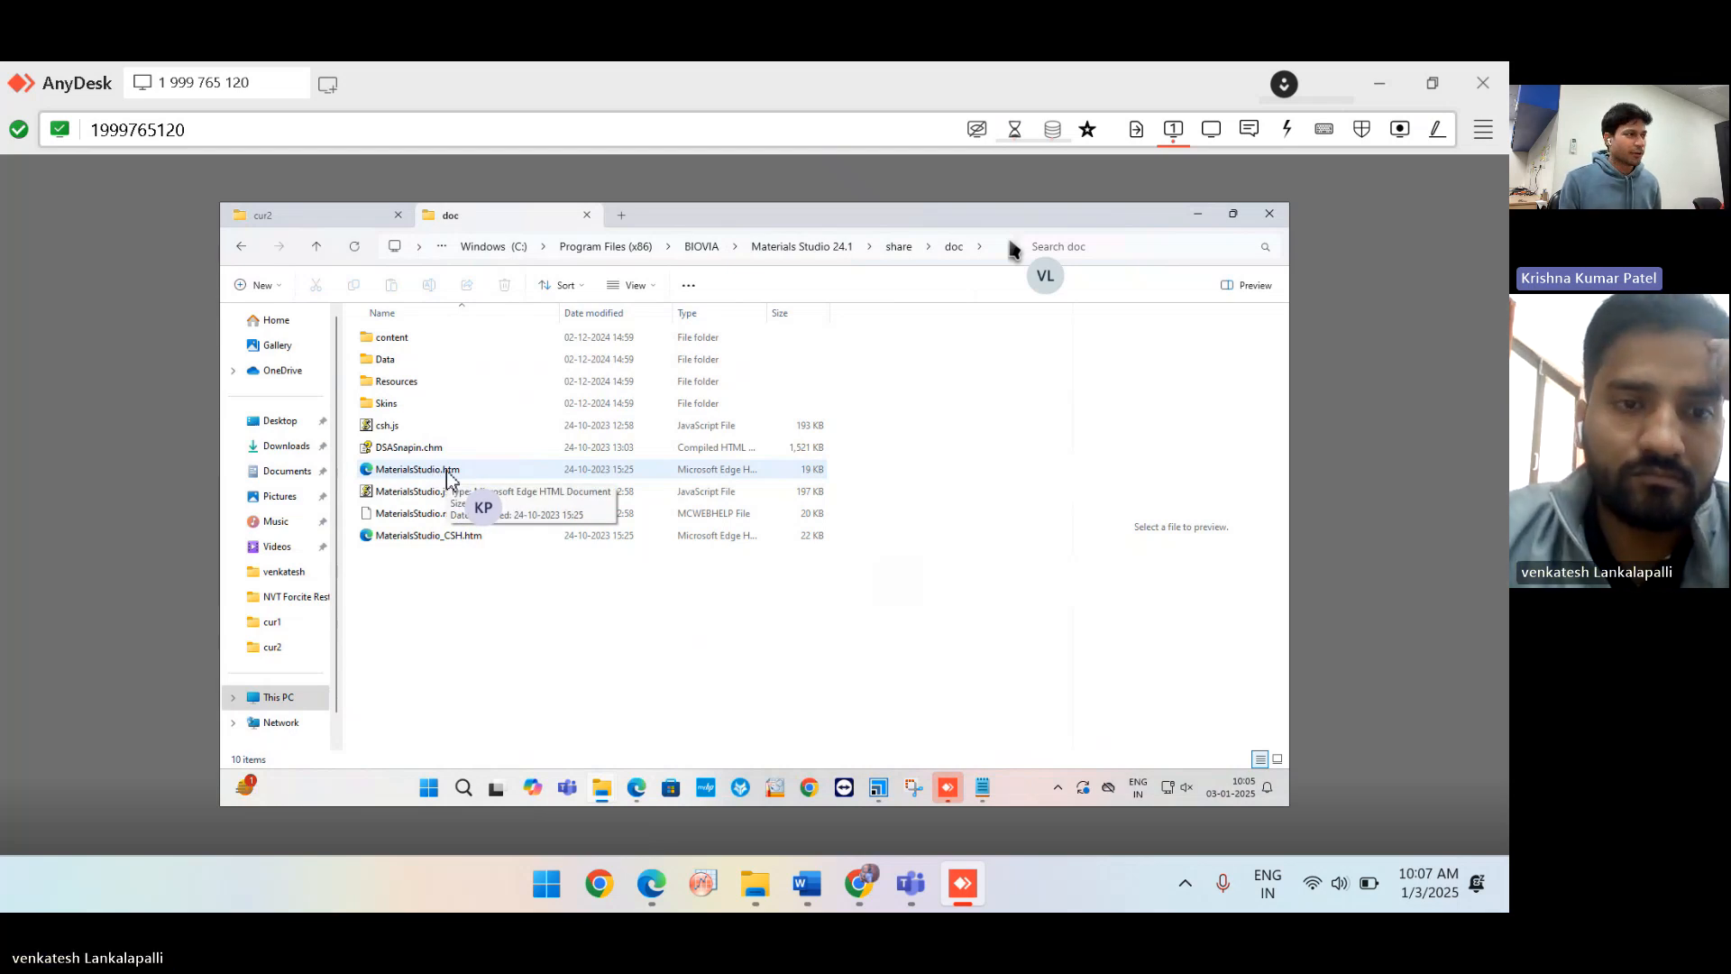
Open MaterialsStudio.htm, always using Microsoft Edge for .htm files.
{"action": "right_click_drag", "start_coordinate": [448, 478], "coordinate": [470, 476]}
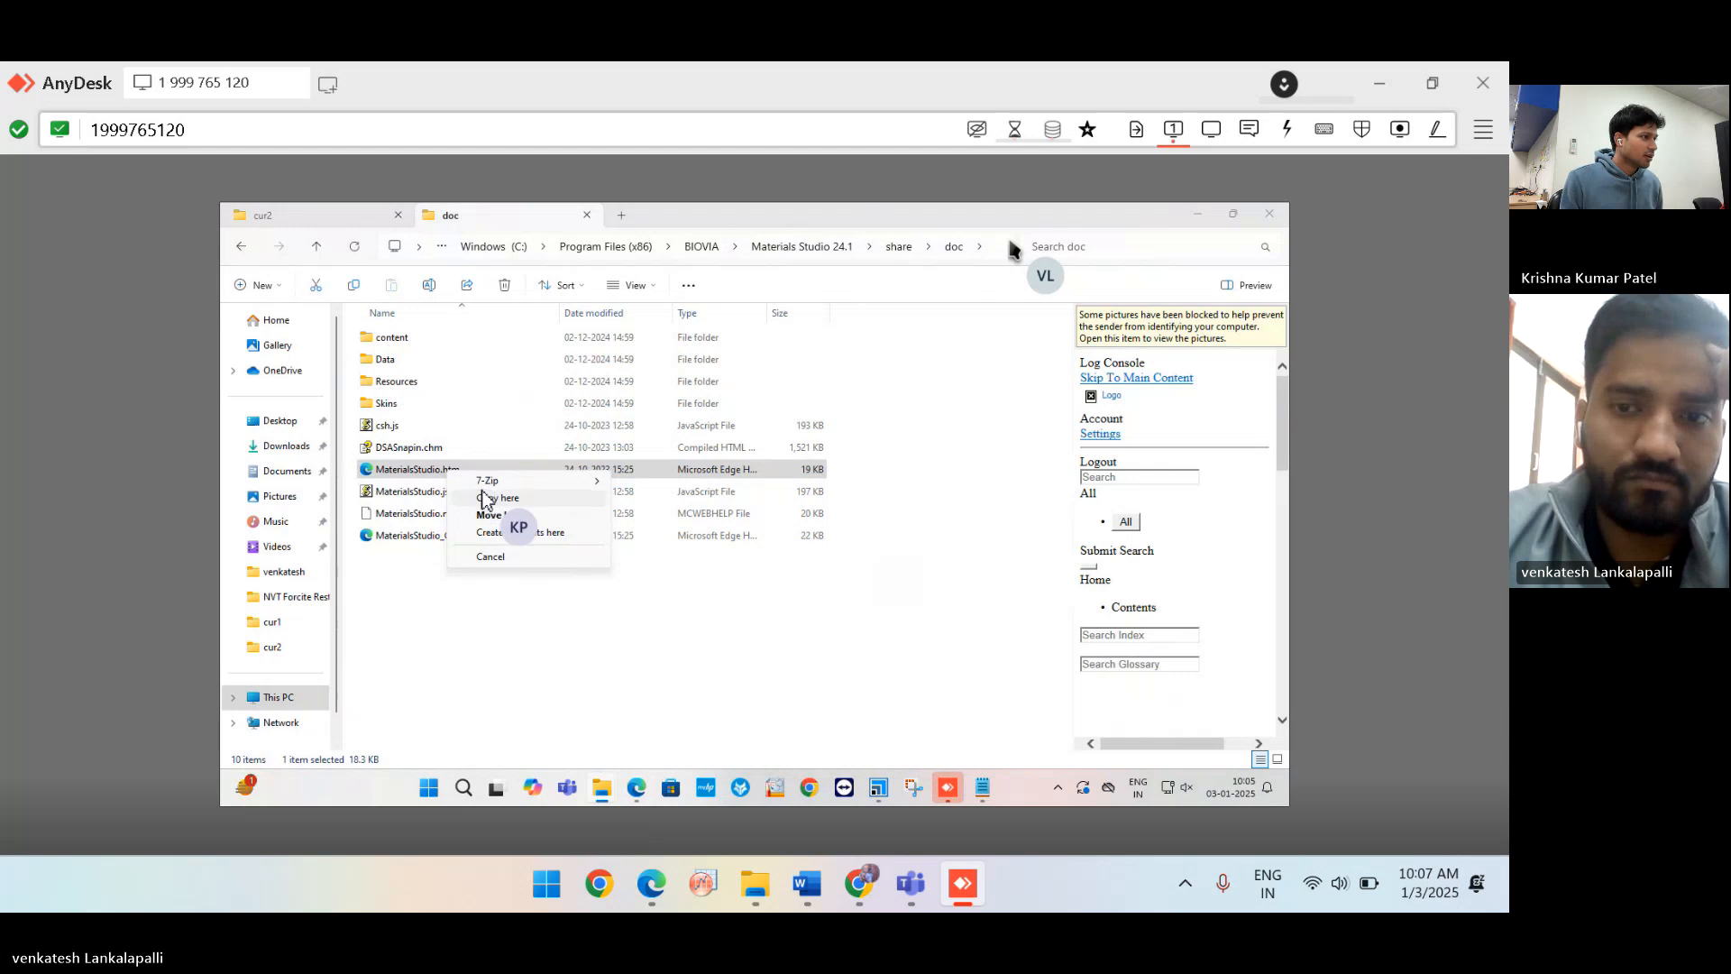
{"action": "left_click", "coordinate": [396, 585]}
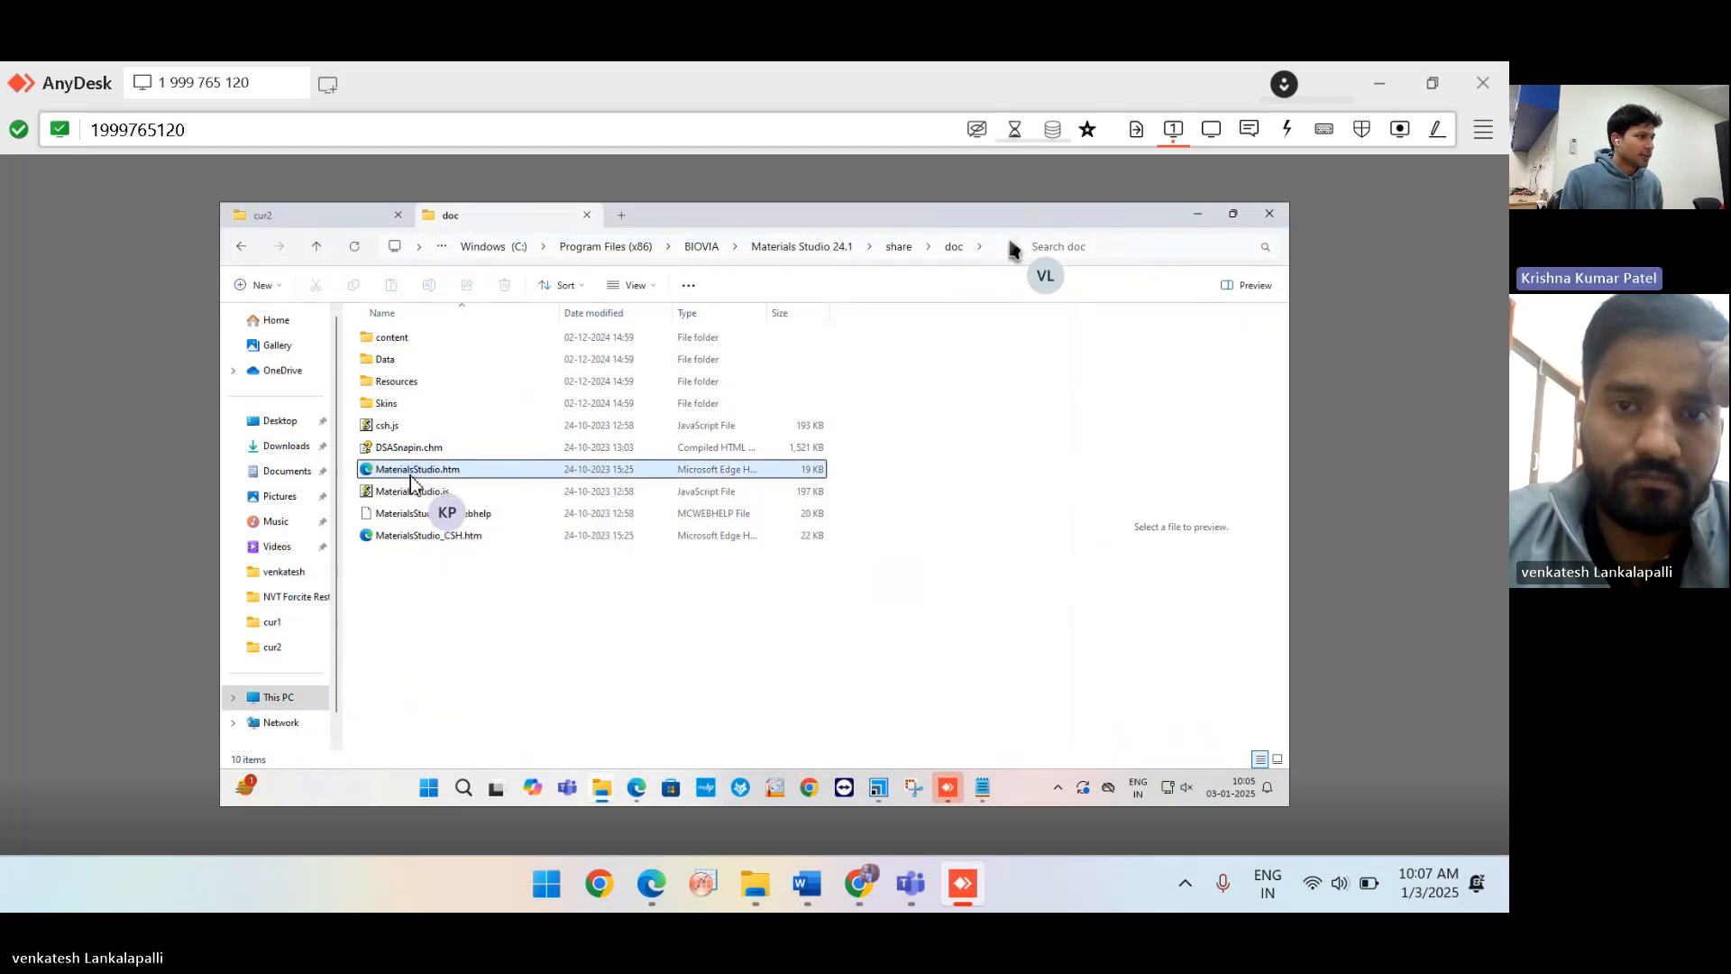
{"action": "double_click", "coordinate": [410, 474]}
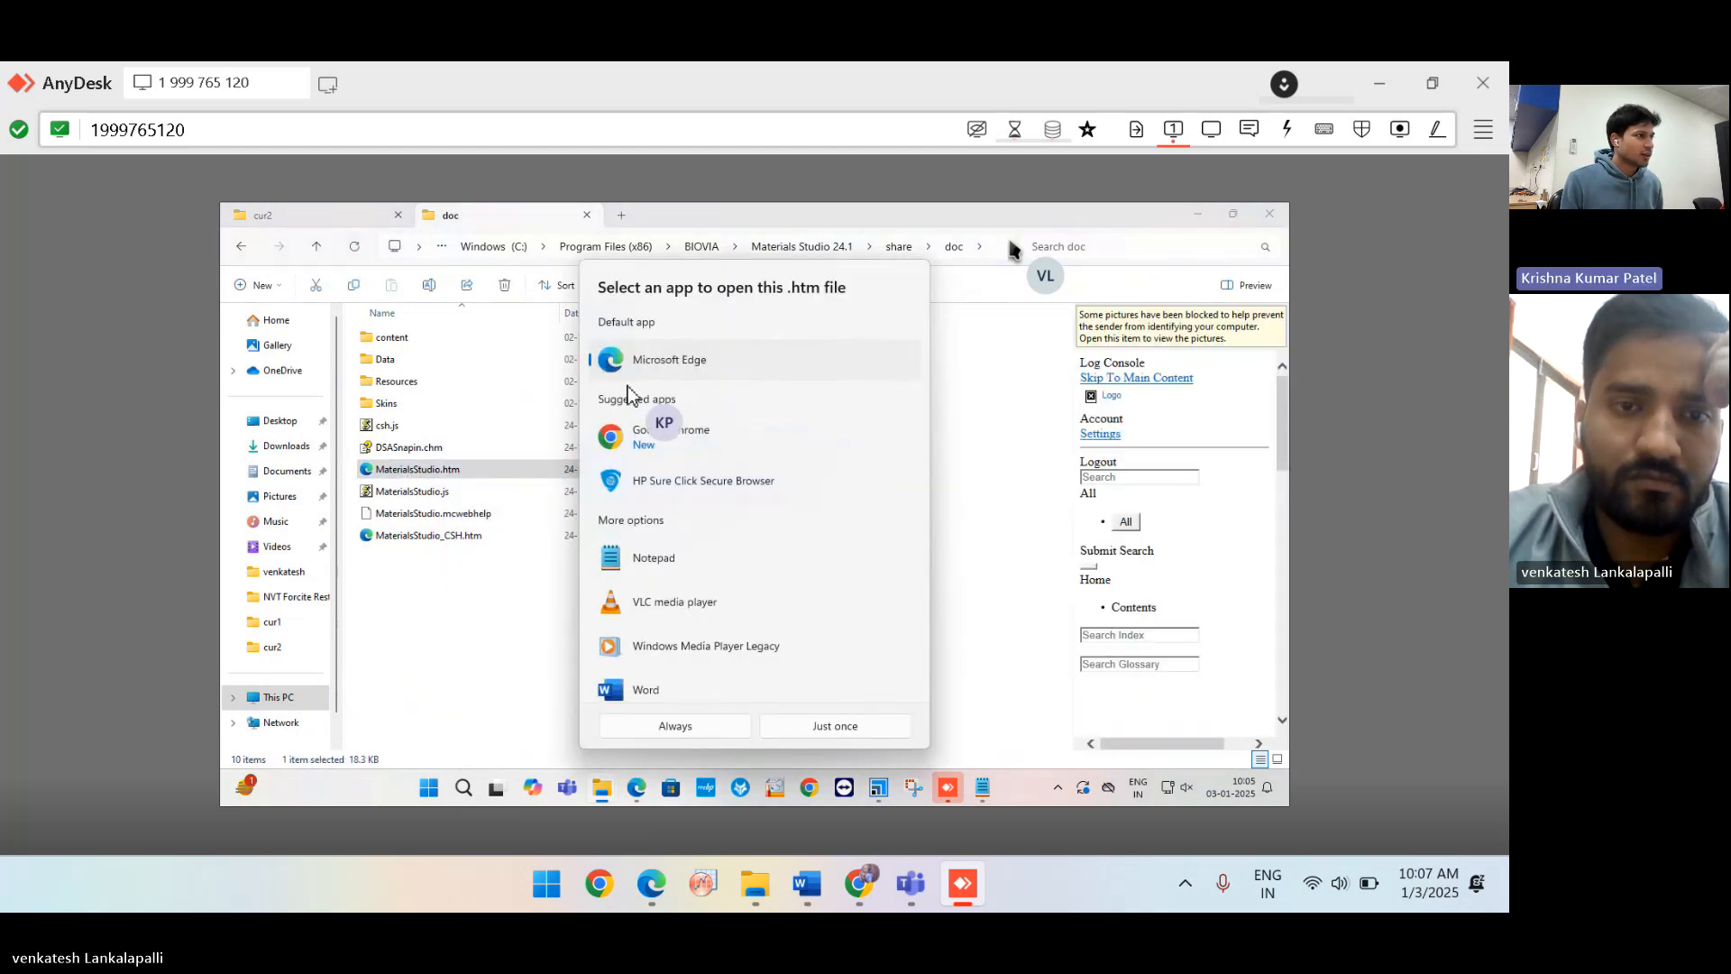
{"action": "left_click", "coordinate": [722, 725]}
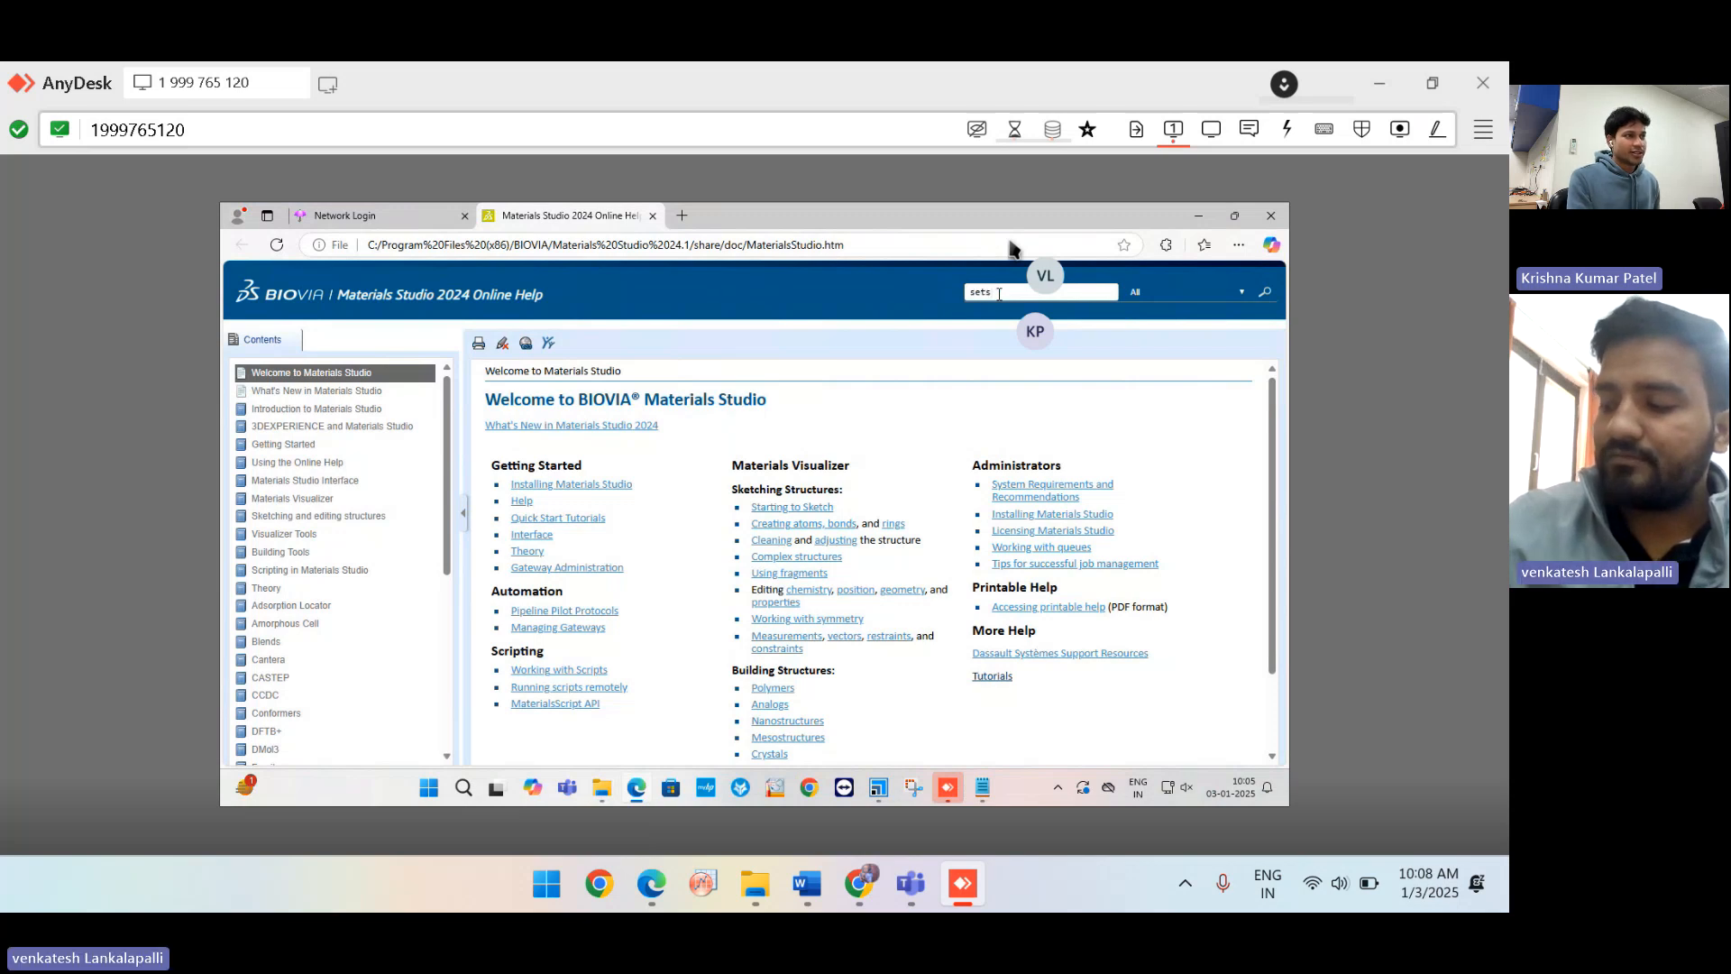
Search the help for 'sets' and read the Set class topic.
{"action": "key", "text": "Return"}
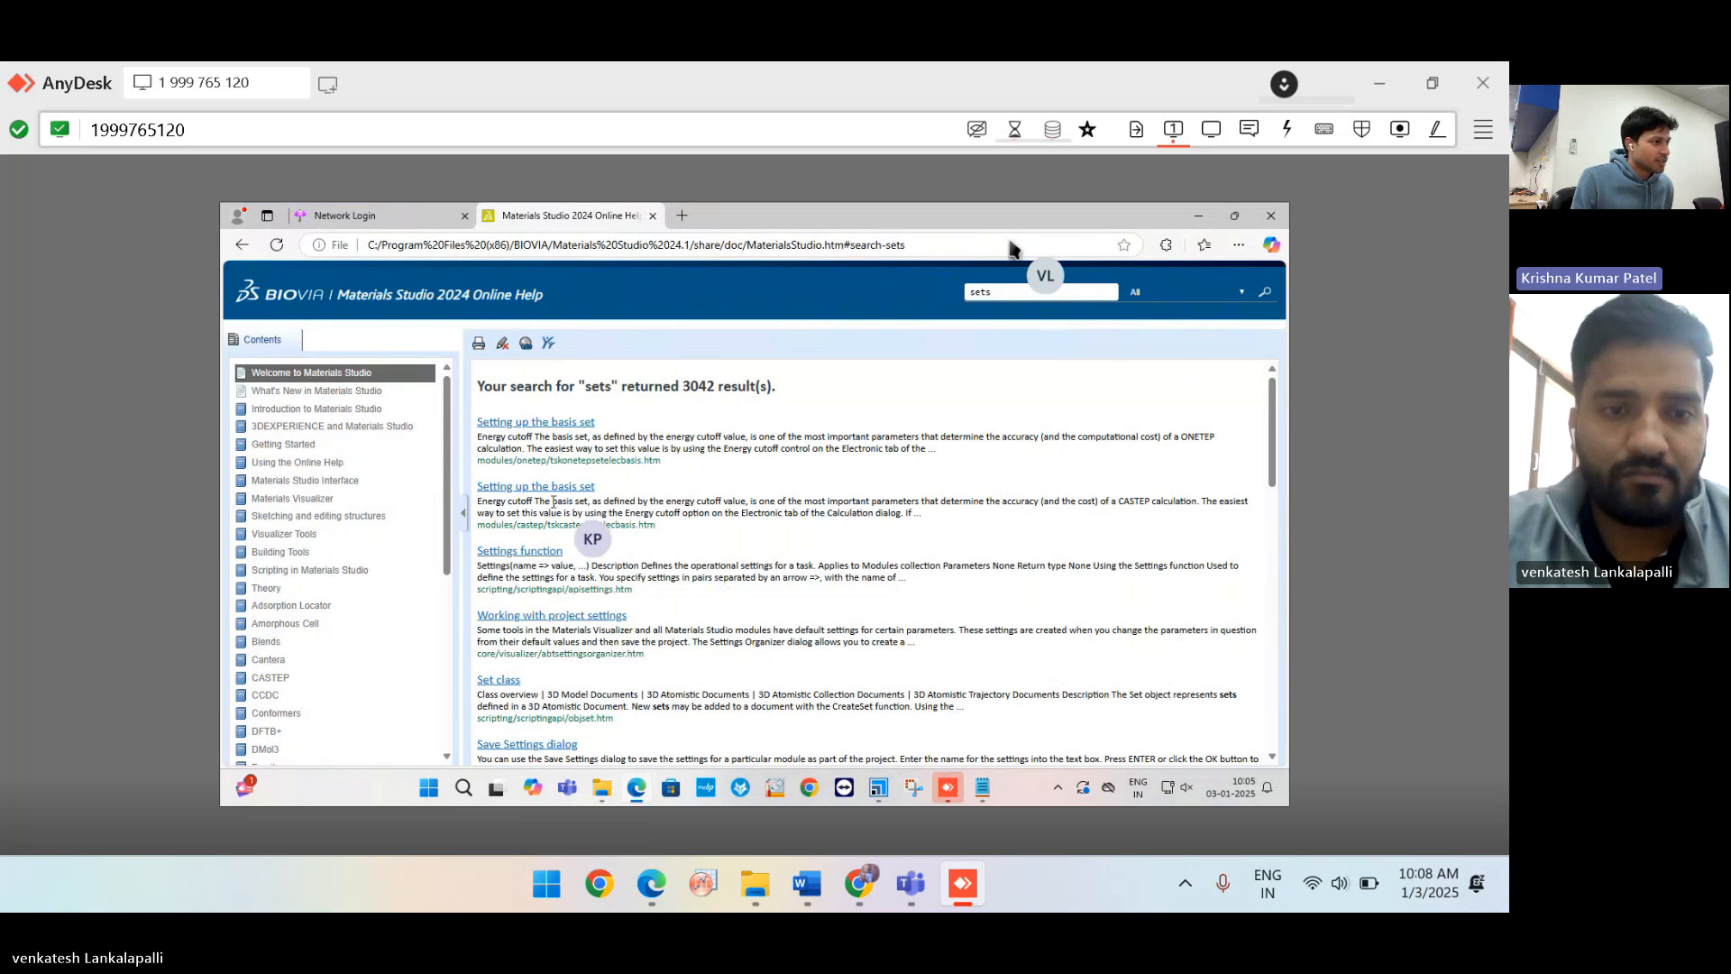
{"action": "left_click", "coordinate": [499, 681]}
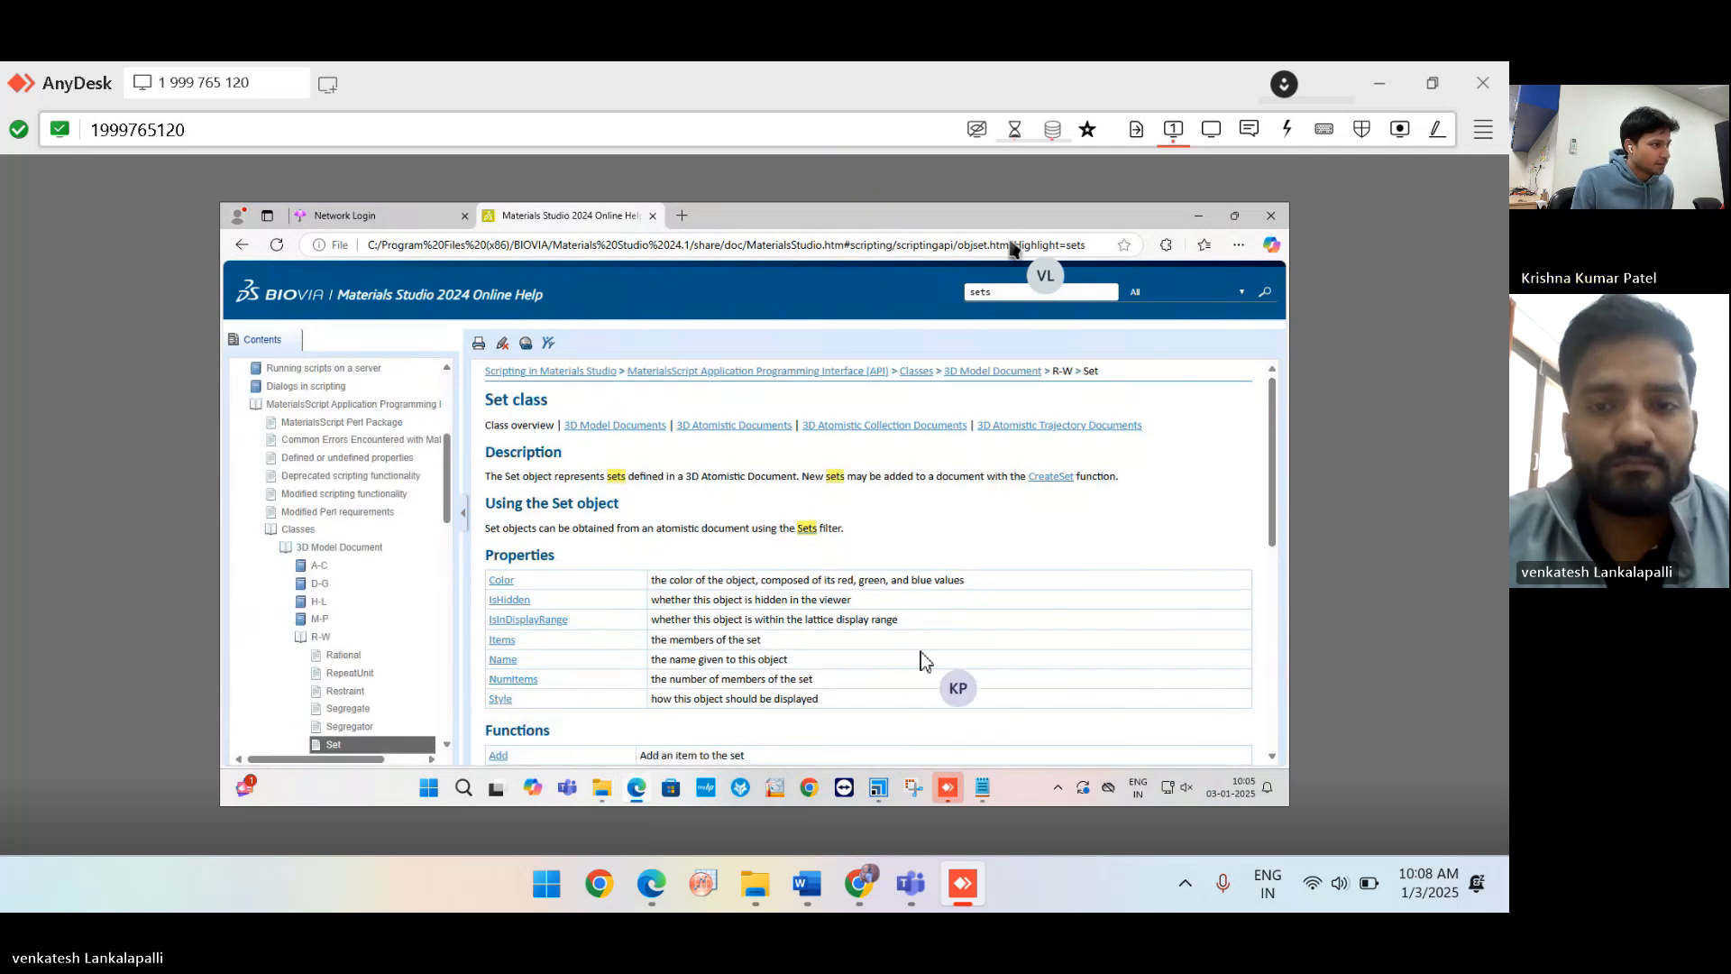
{"action": "scroll", "coordinate": [922, 652], "scroll_direction": "down", "scroll_amount": 1}
{"action": "scroll", "coordinate": [922, 652], "scroll_direction": "down", "scroll_amount": 4}
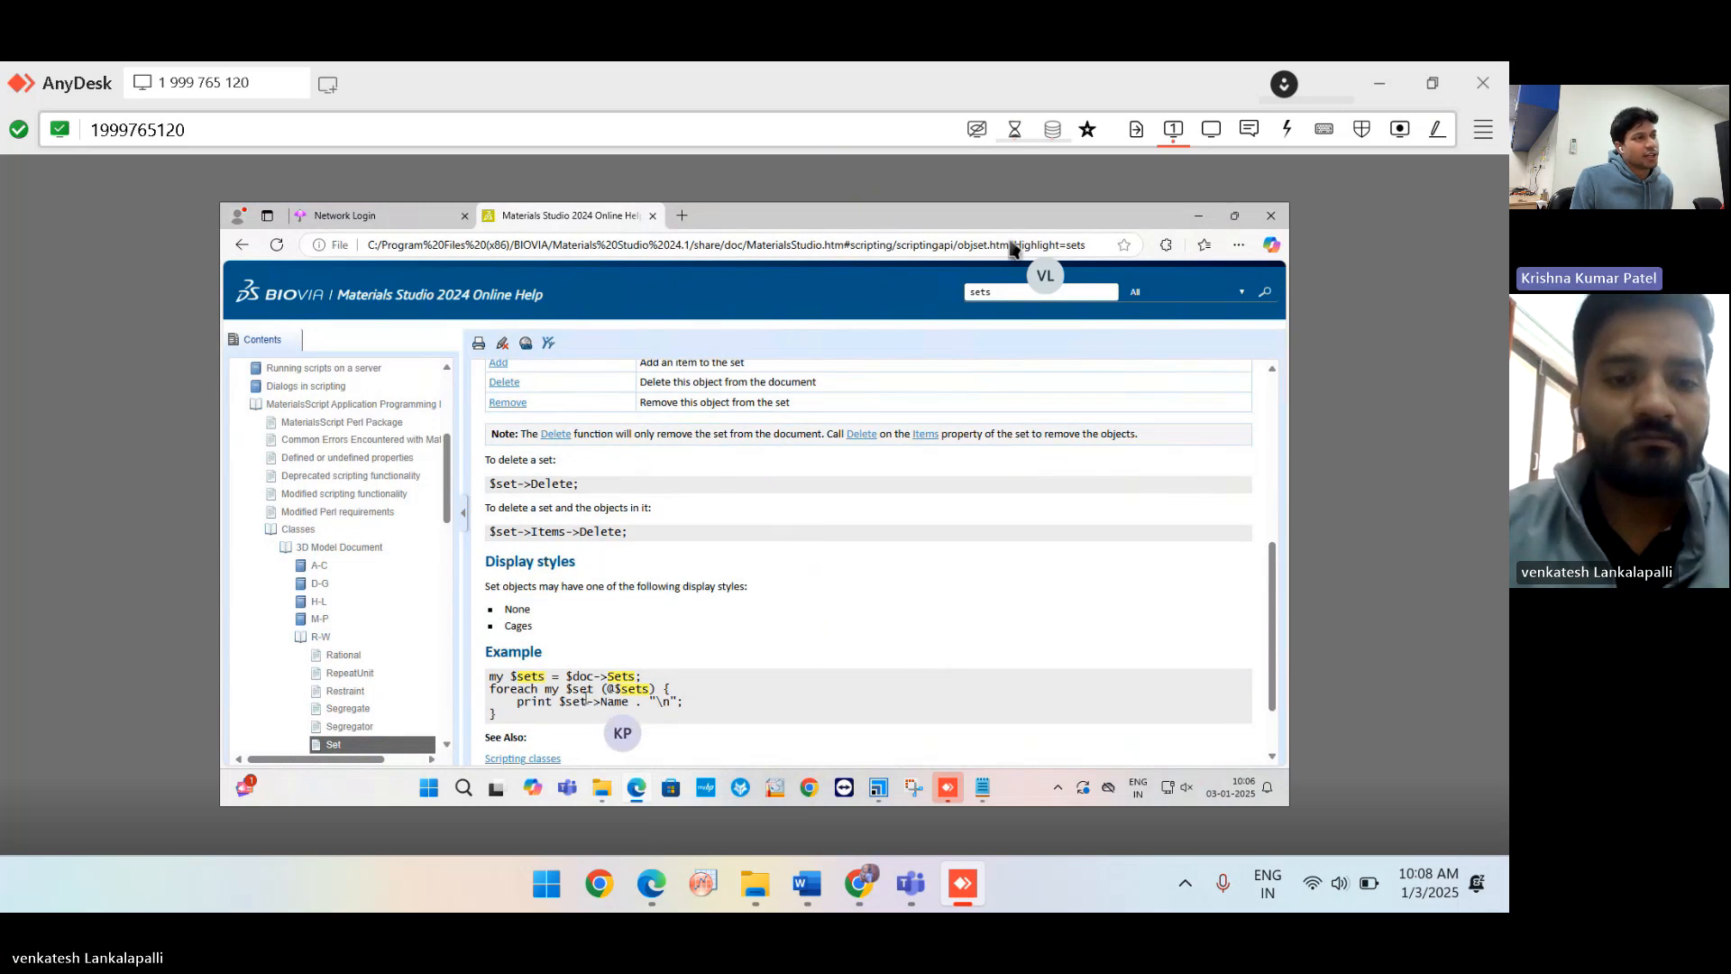
Search the help for 'set', browse the results, then search for 'readial'.
{"action": "left_click", "coordinate": [1005, 295]}
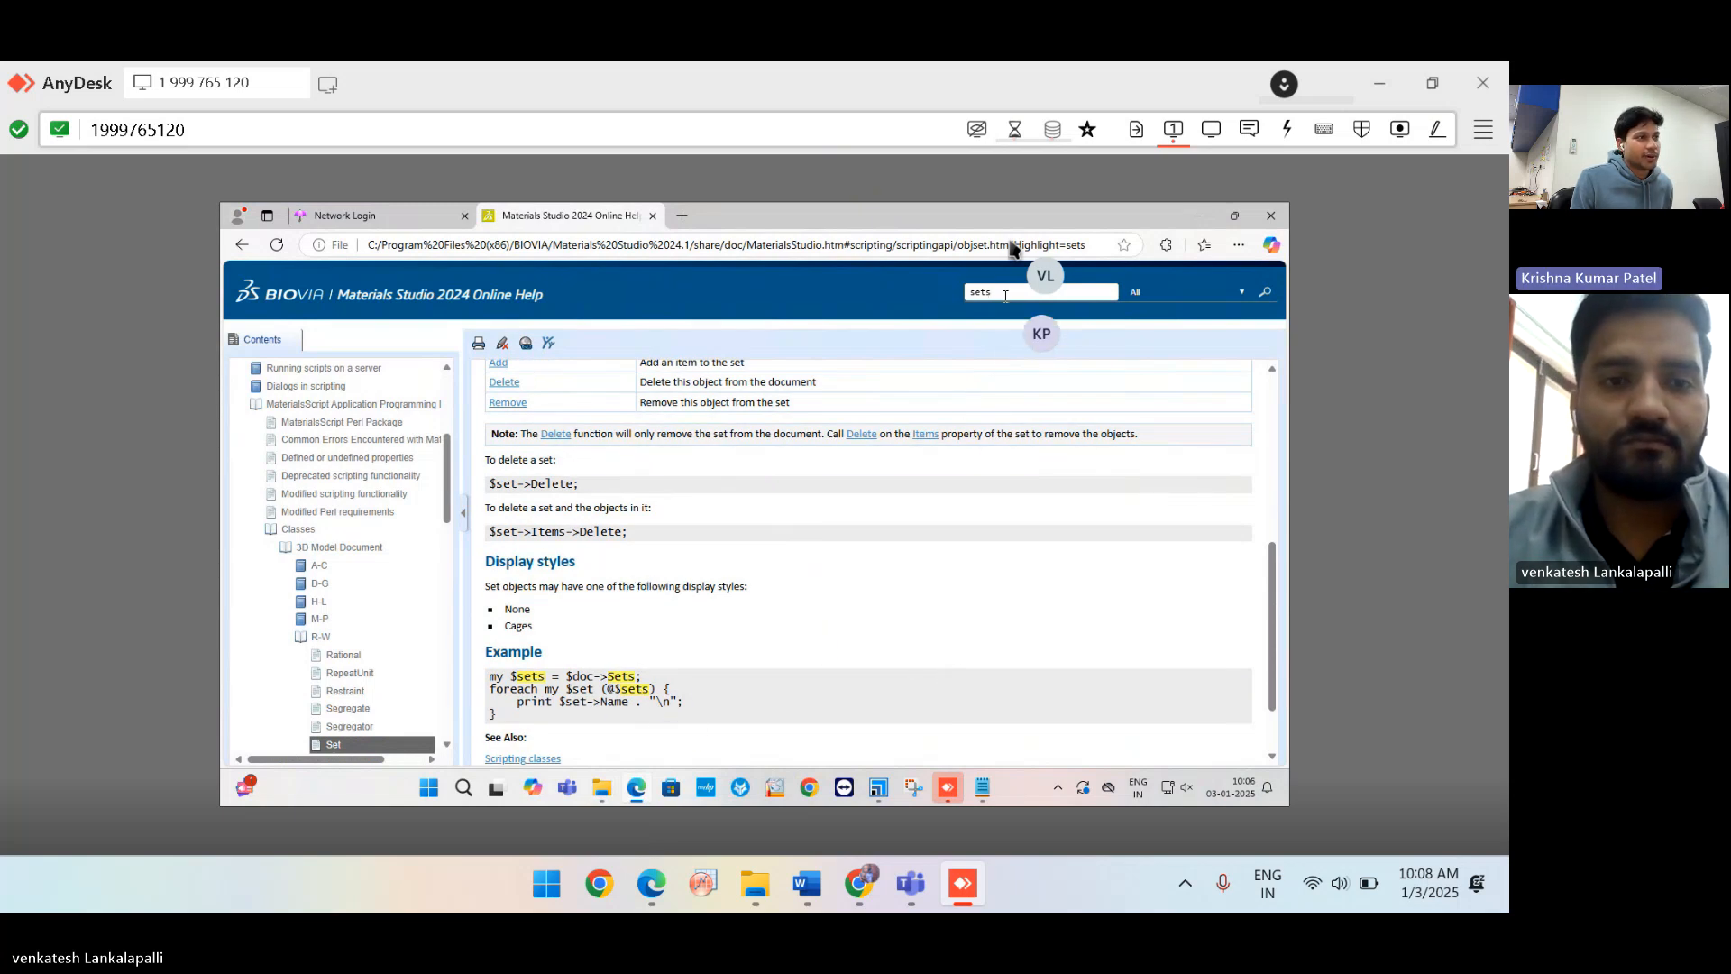
{"action": "key", "text": "BackSpace"}
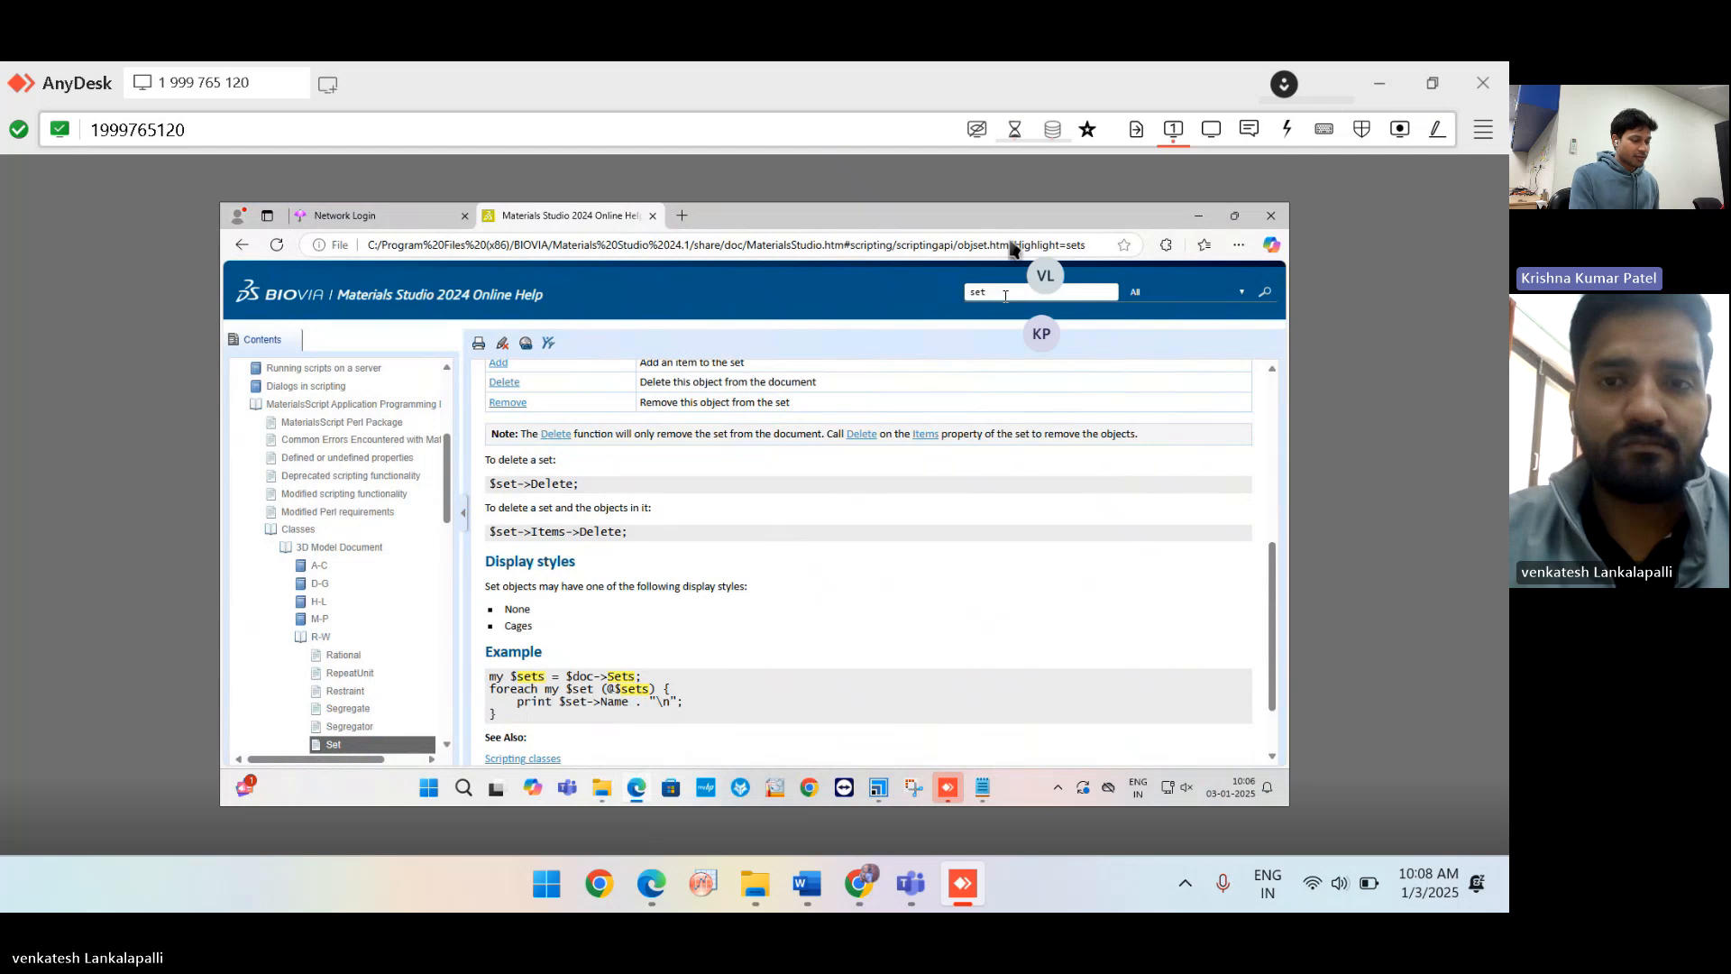
{"action": "key", "text": "Return"}
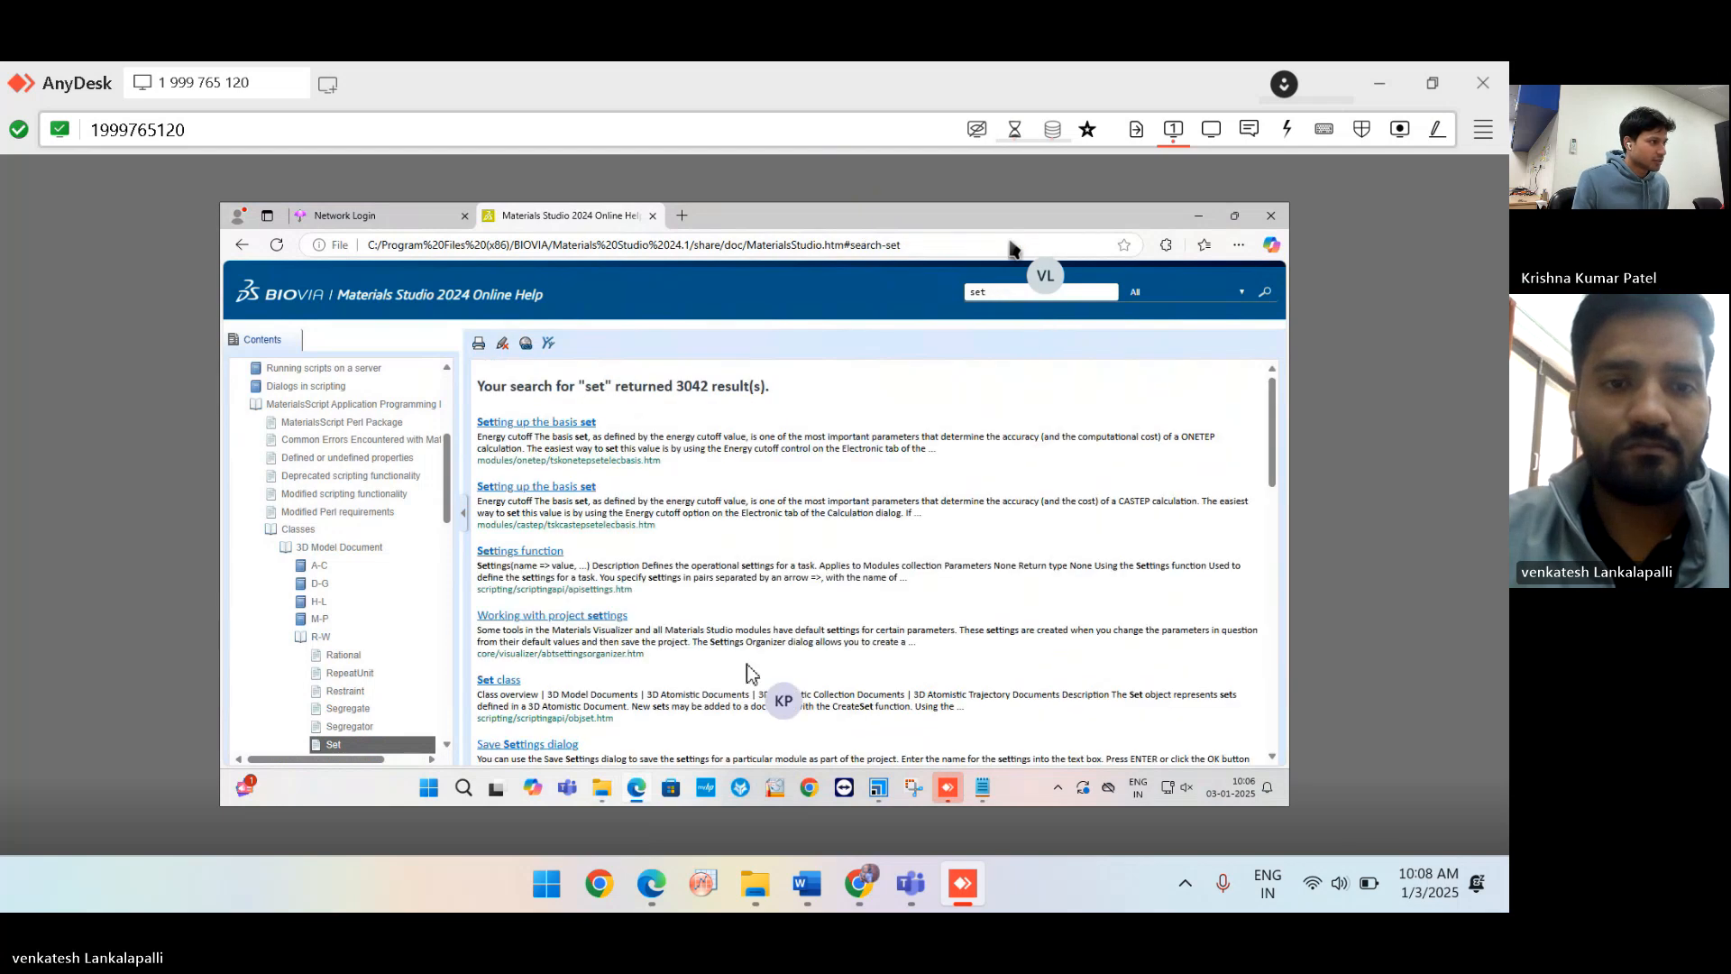
{"action": "scroll", "coordinate": [836, 637], "scroll_direction": "down", "scroll_amount": 1}
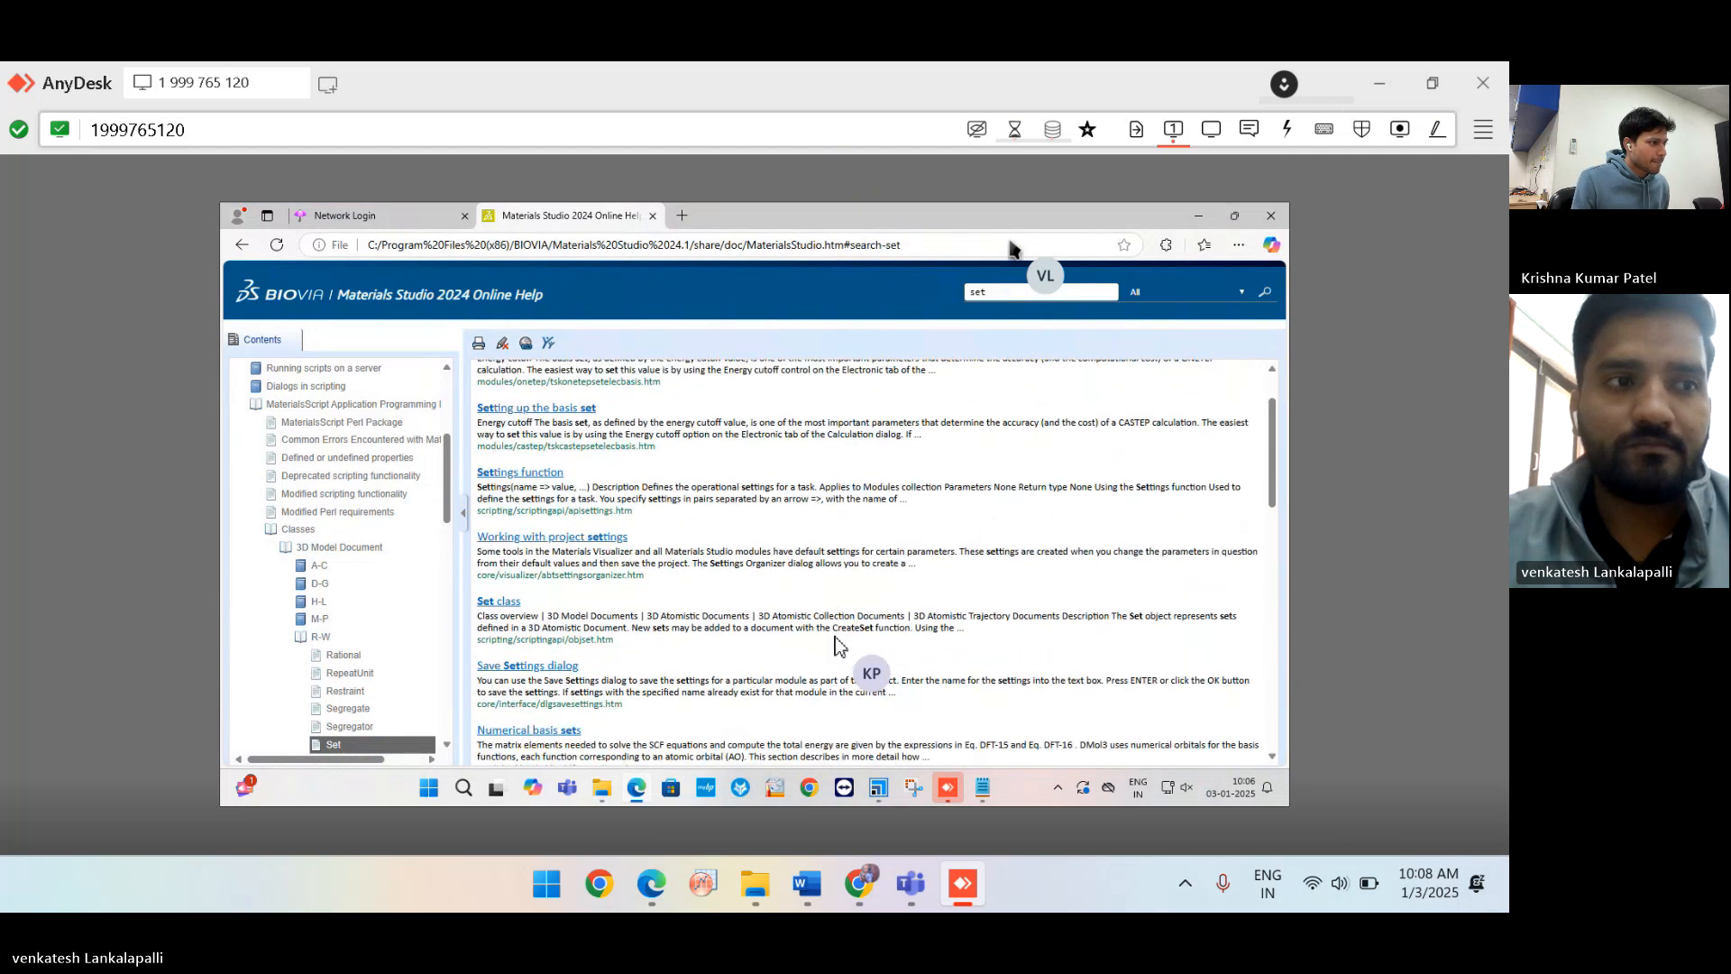
{"action": "scroll", "coordinate": [835, 637], "scroll_direction": "down", "scroll_amount": 1}
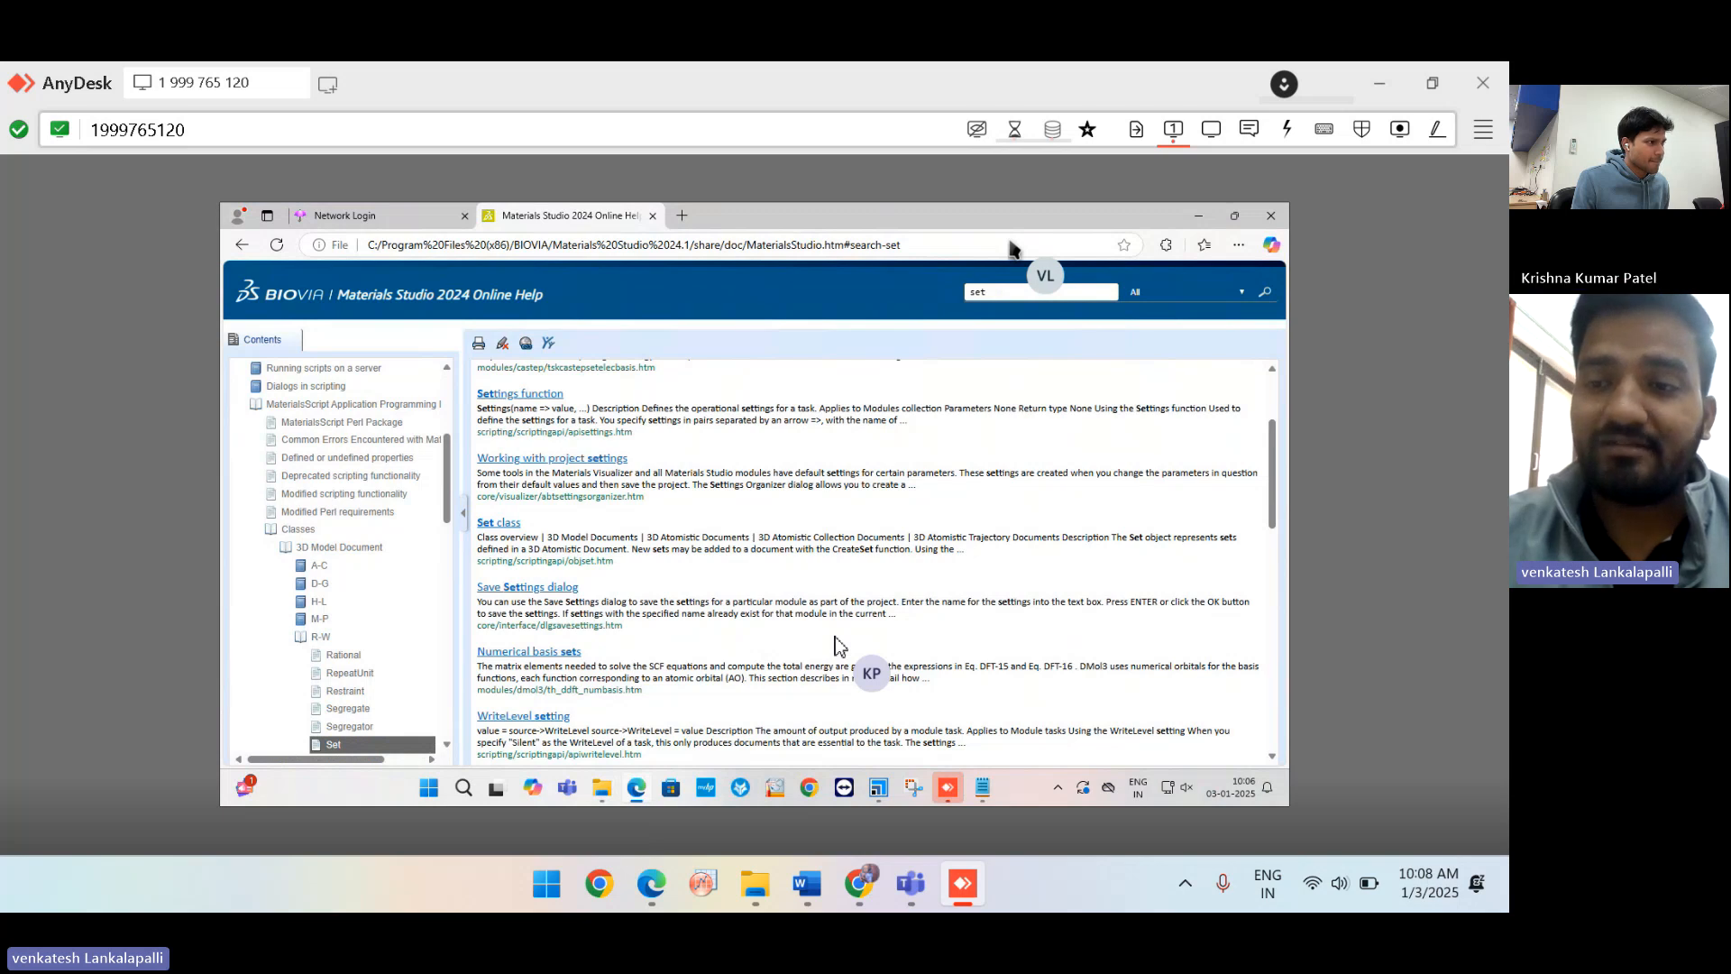
{"action": "scroll", "coordinate": [835, 637], "scroll_direction": "down", "scroll_amount": 2}
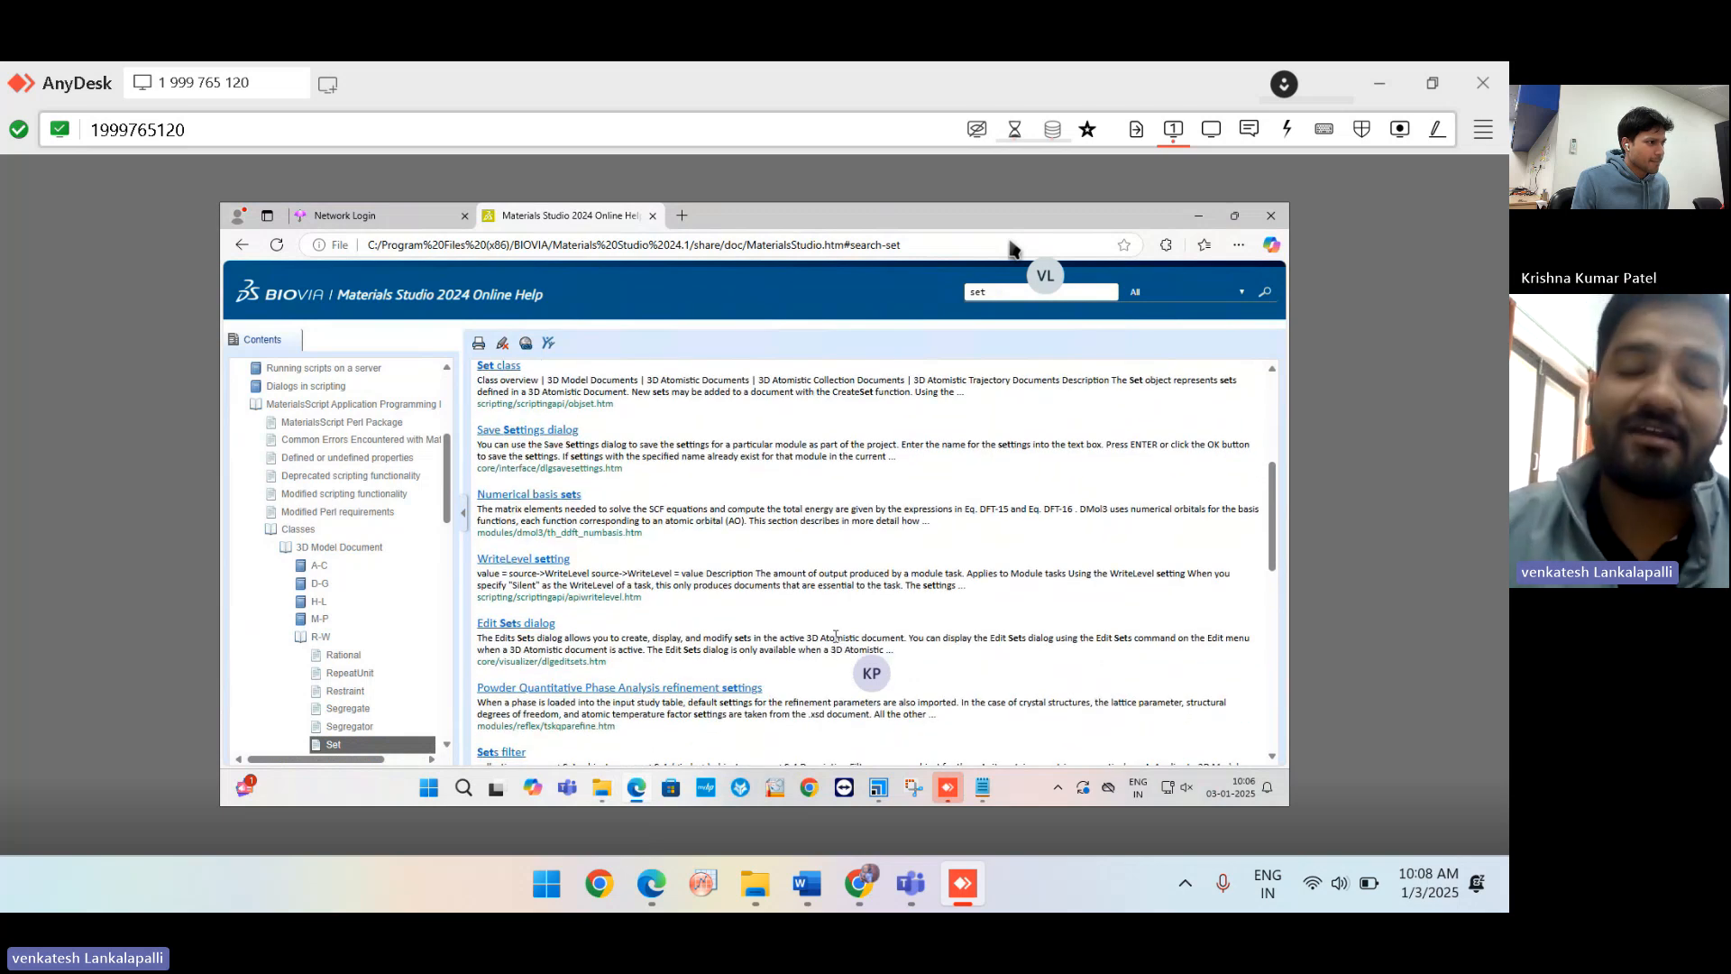
{"action": "scroll", "coordinate": [836, 637], "scroll_direction": "down", "scroll_amount": 1}
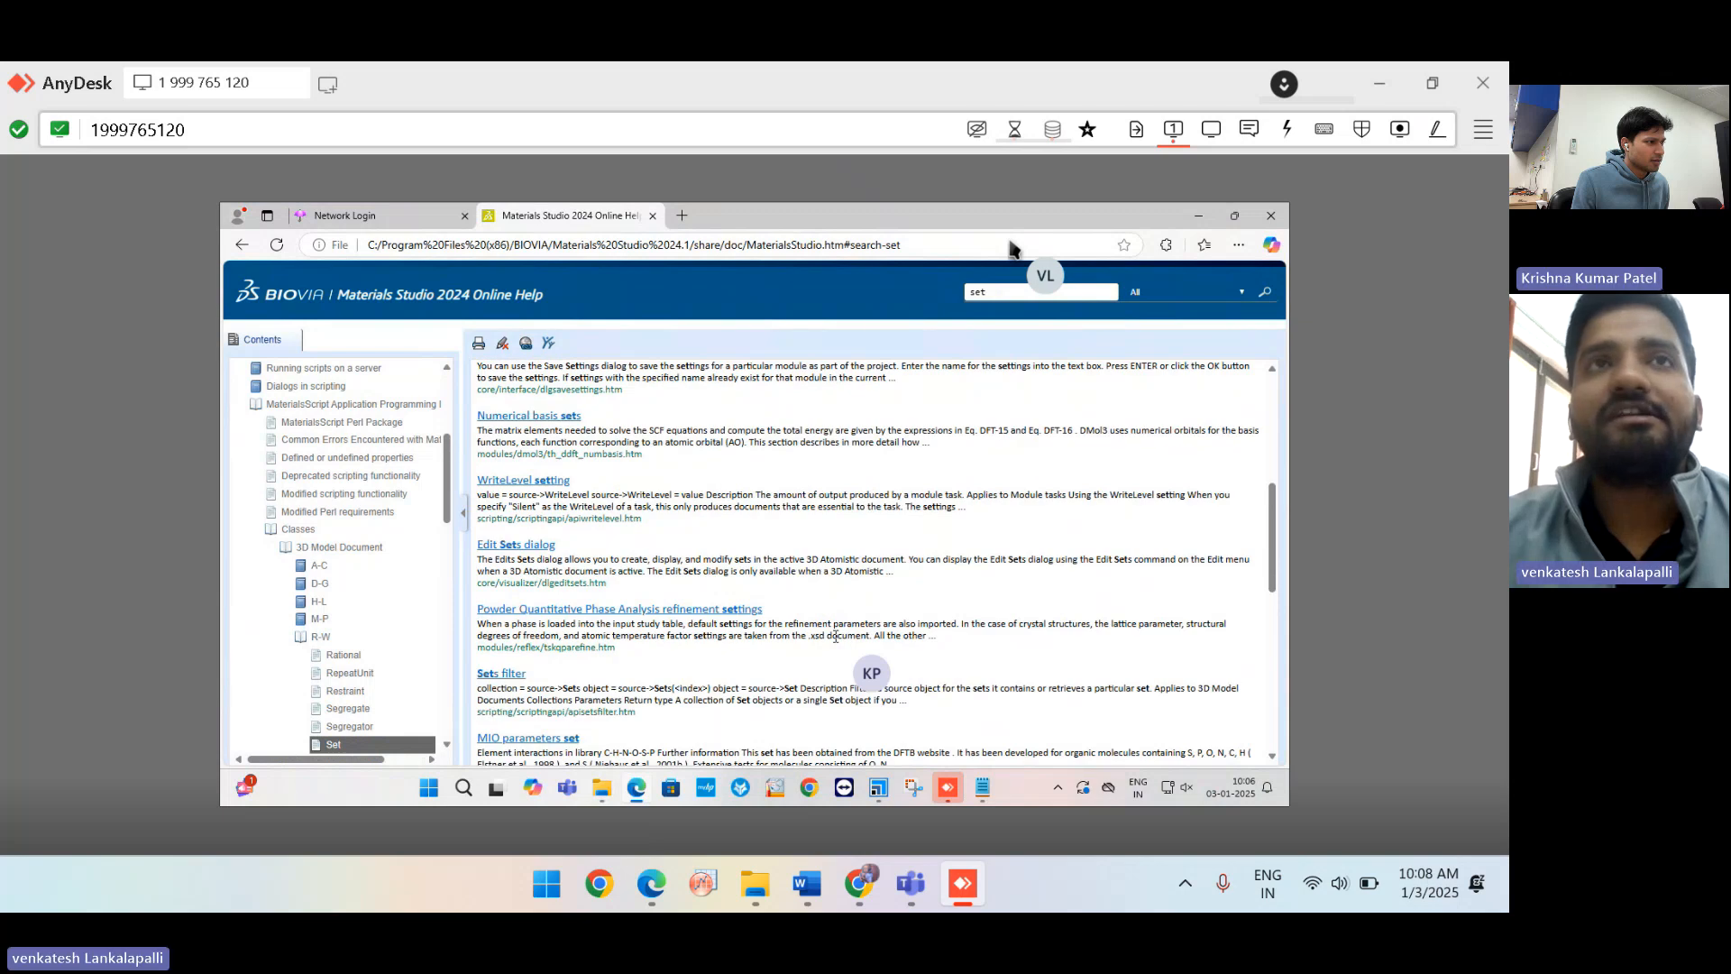
{"action": "scroll", "coordinate": [836, 637], "scroll_direction": "down", "scroll_amount": 1}
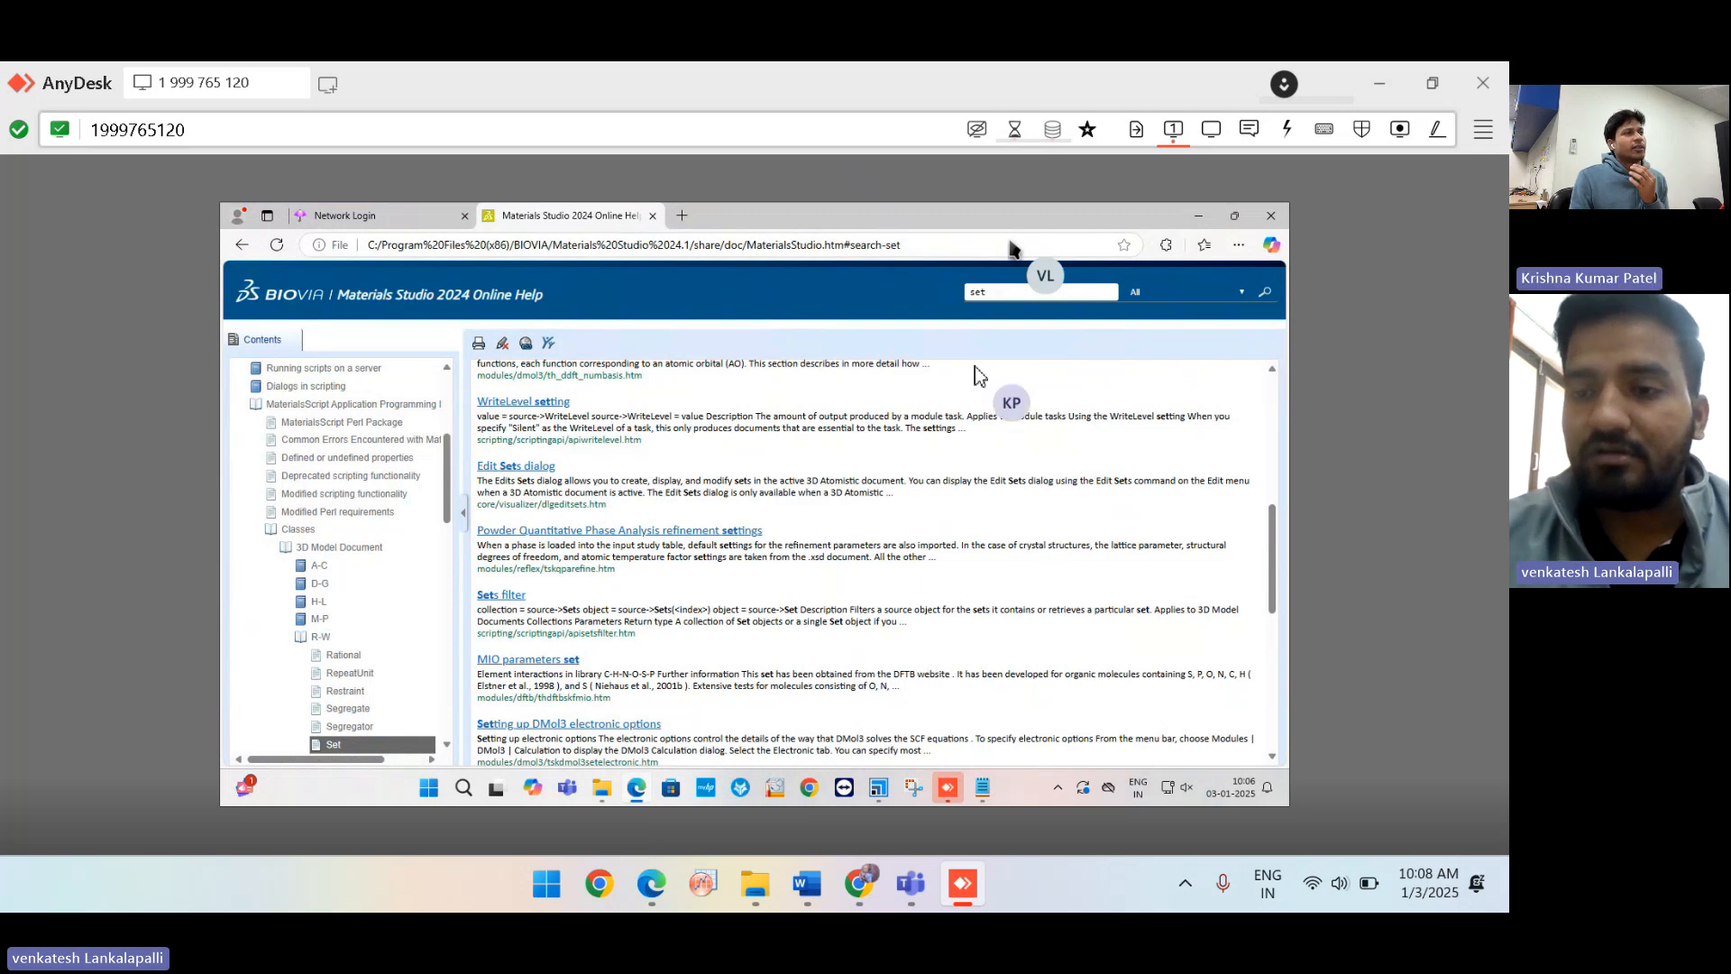
{"action": "left_click", "coordinate": [1000, 294]}
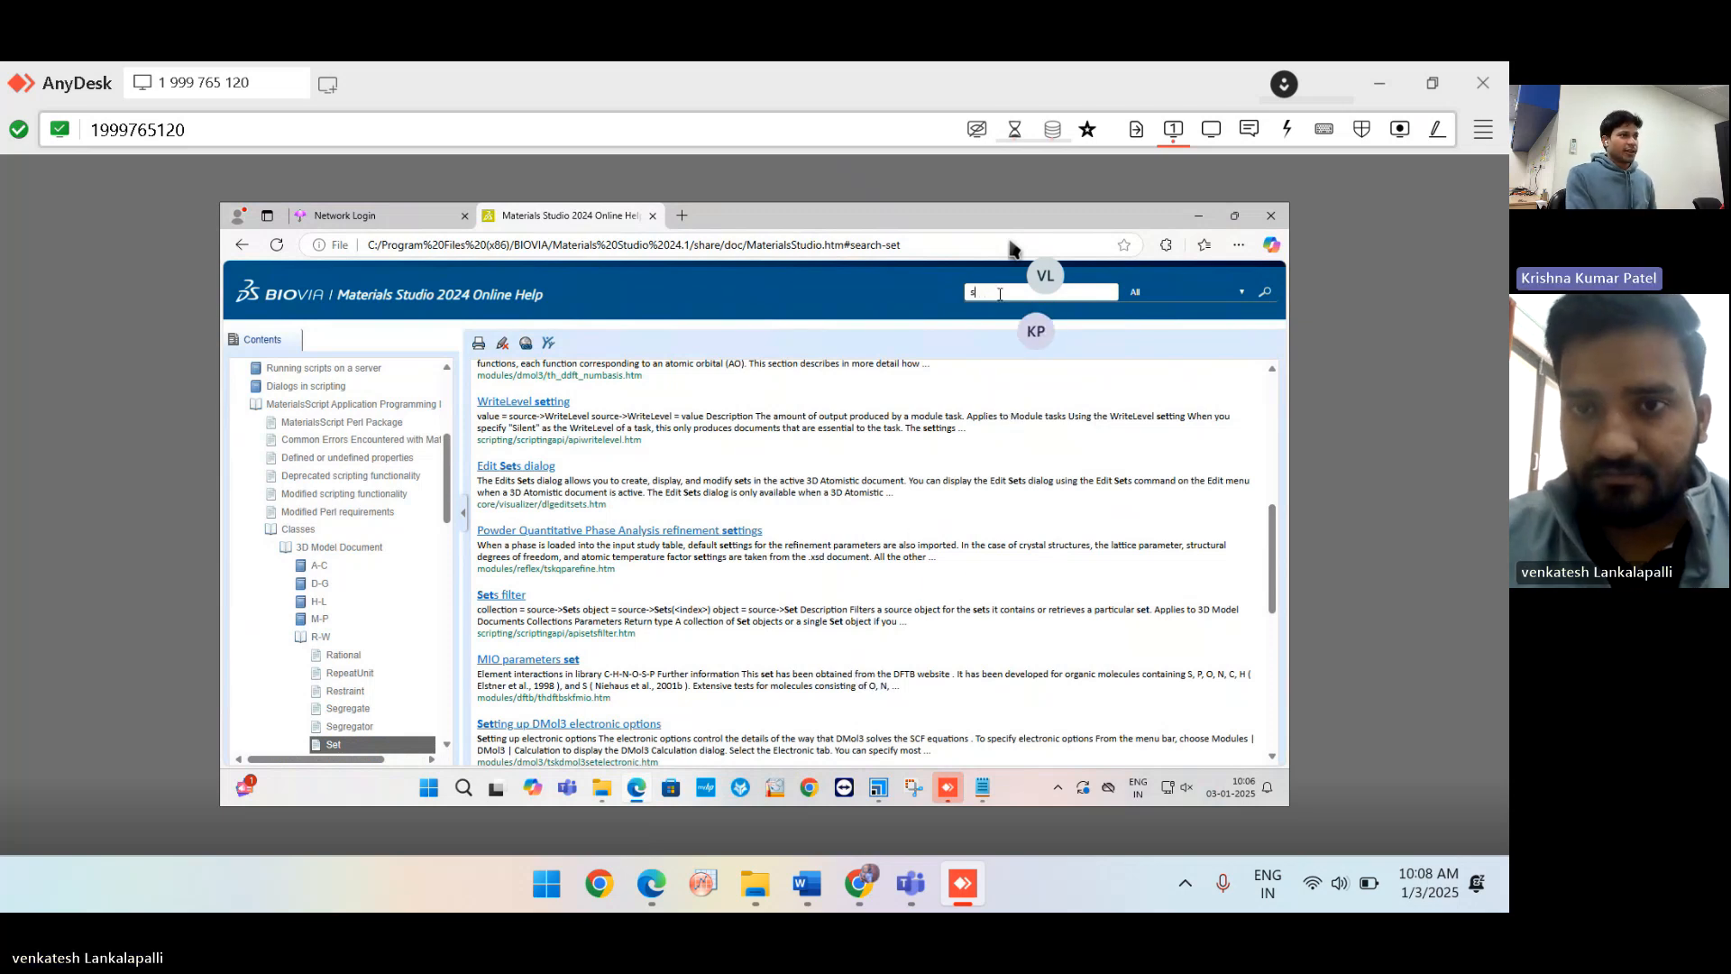
{"action": "key", "text": "BackSpace"}
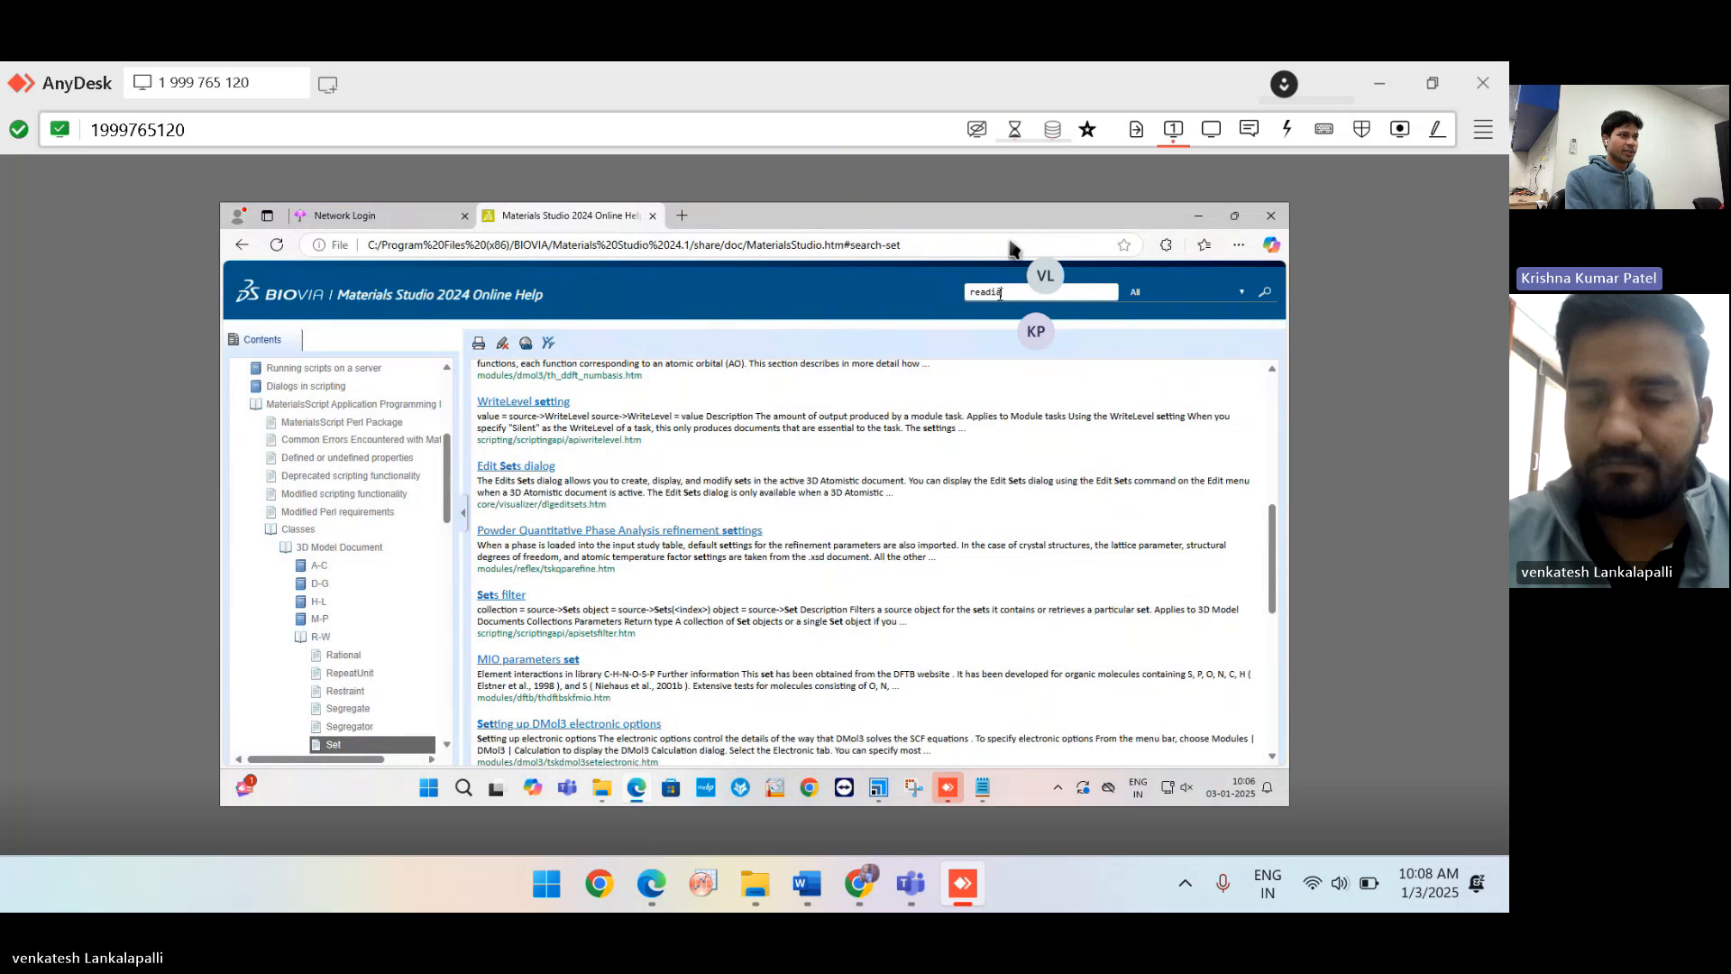
{"action": "key", "text": "Return"}
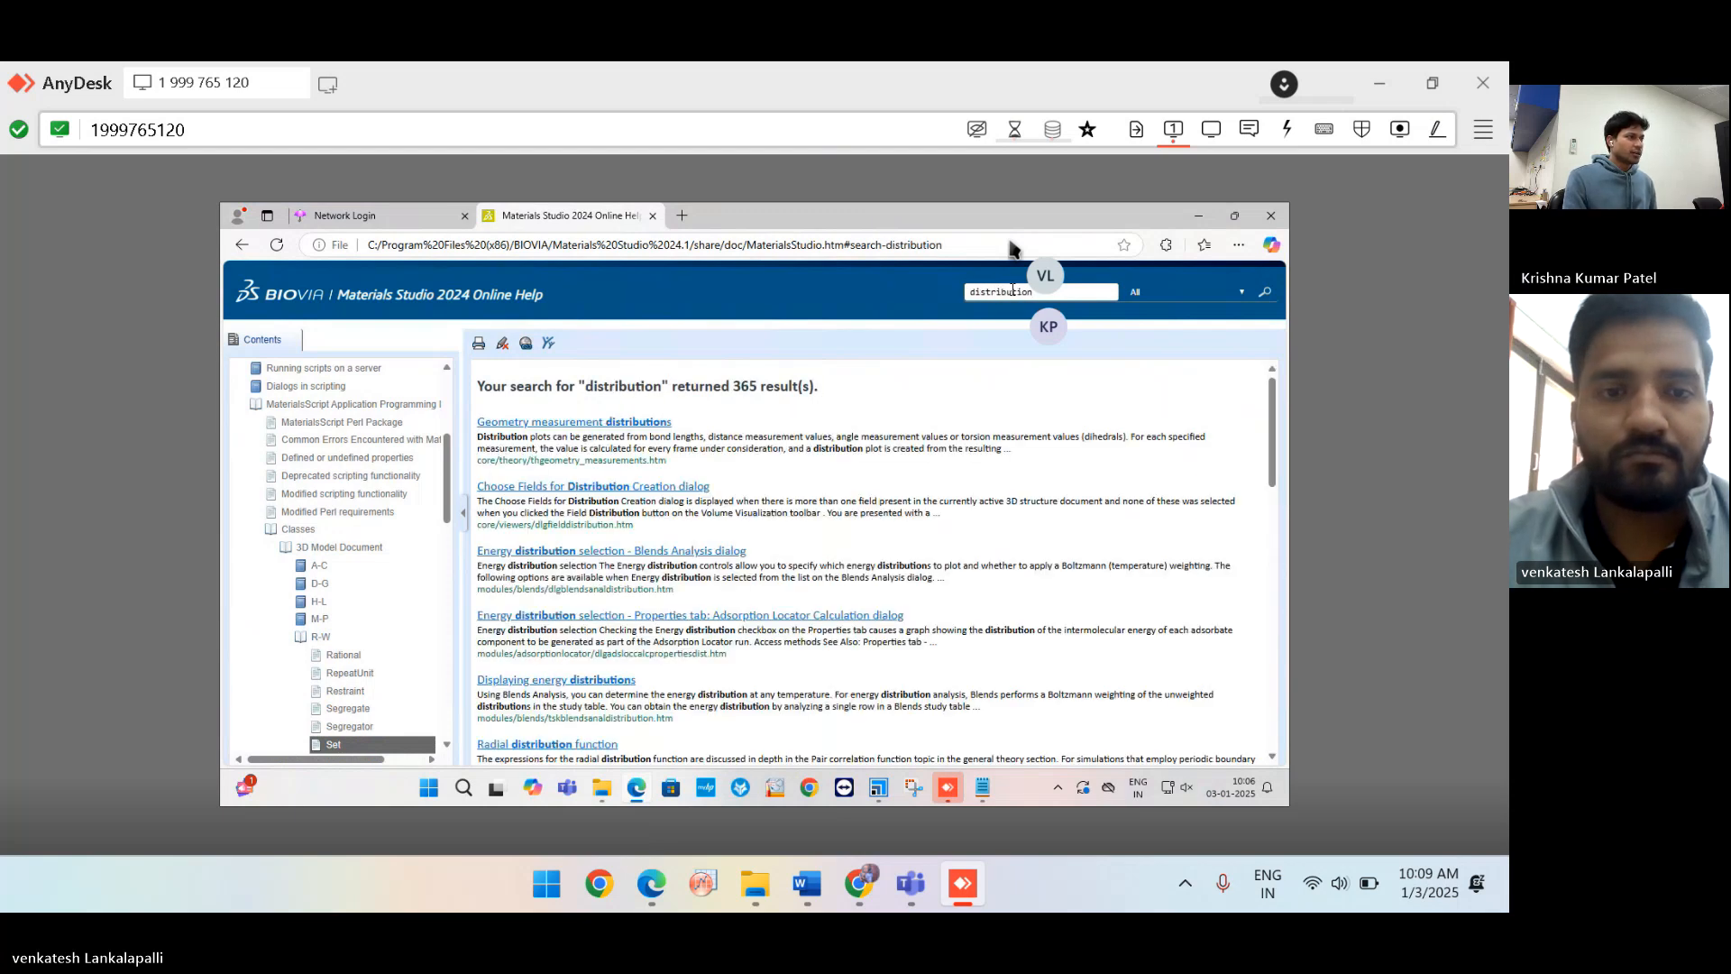
Find 'radia' on the results page and open the Radial distribution function topic.
{"action": "key", "text": "ctrl+f"}
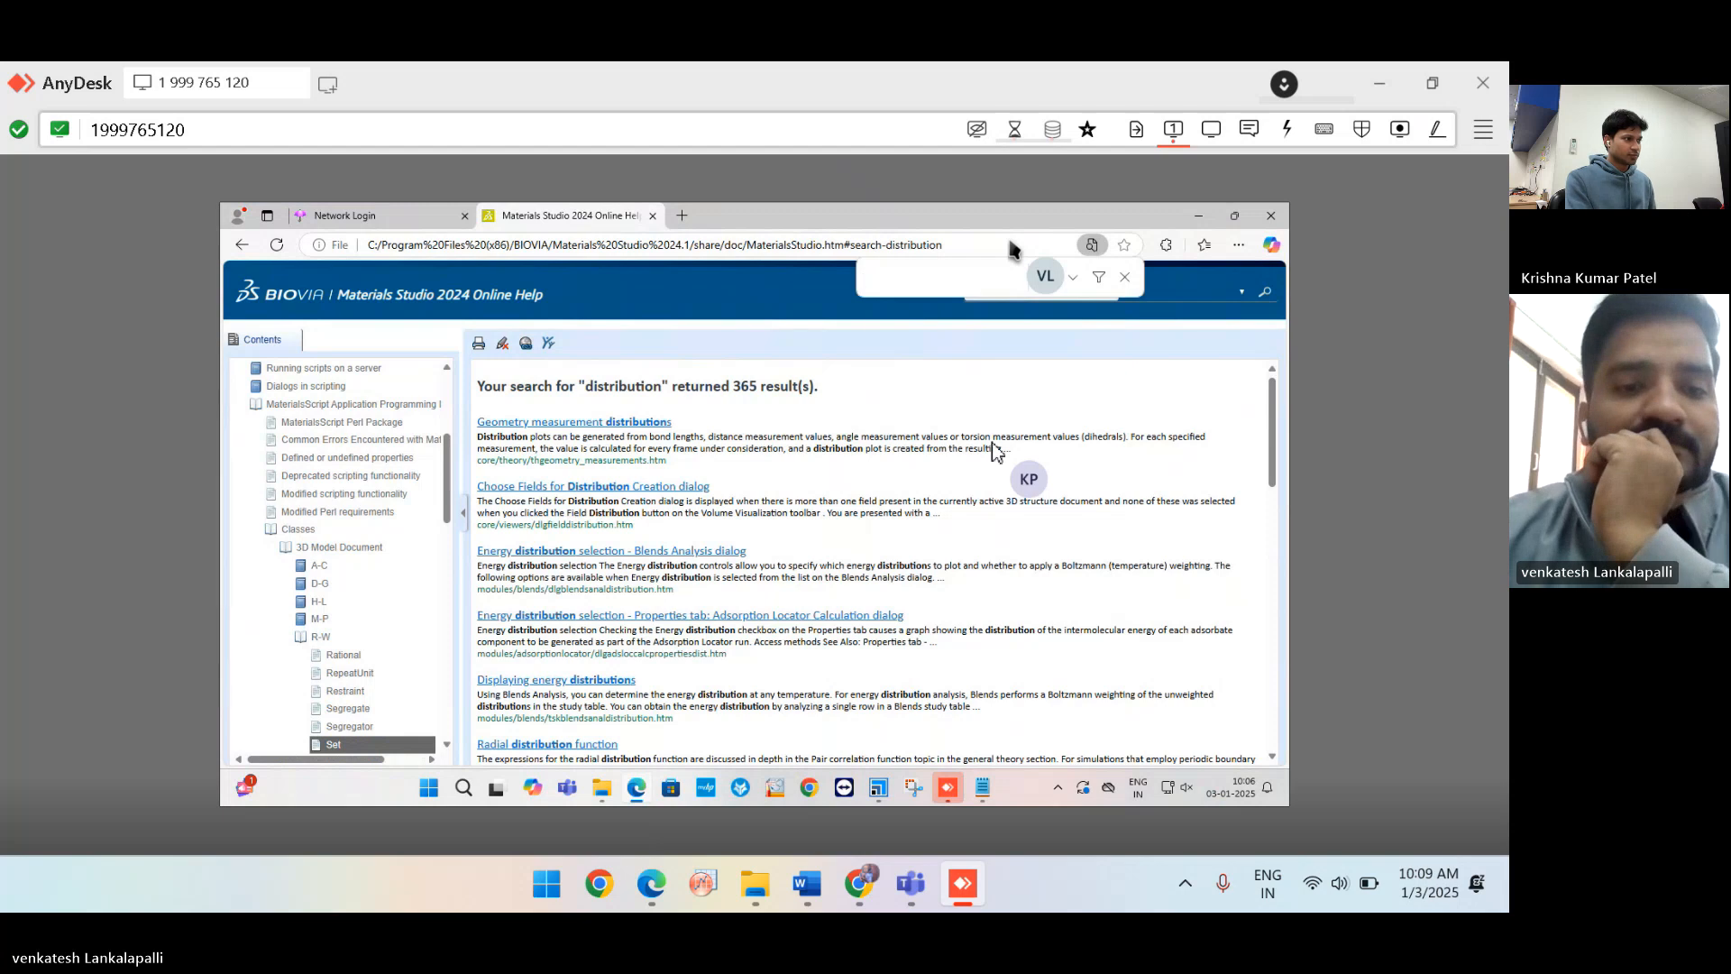
{"action": "type", "text": "radial"}
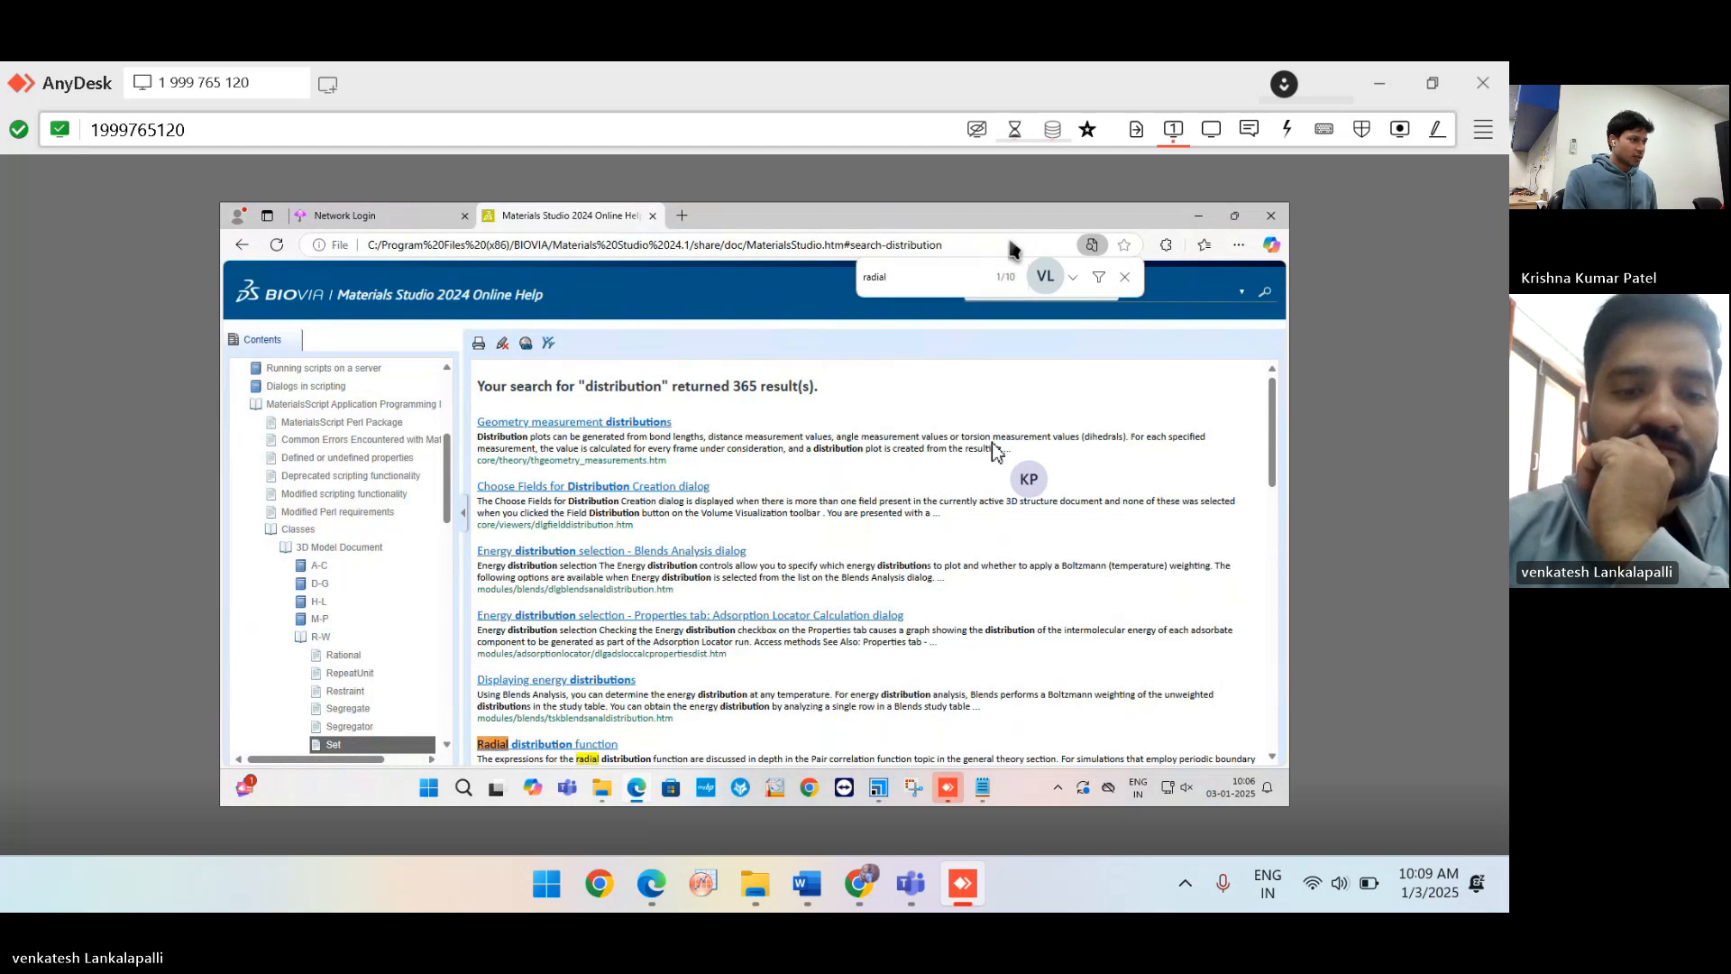
{"action": "left_click", "coordinate": [560, 745]}
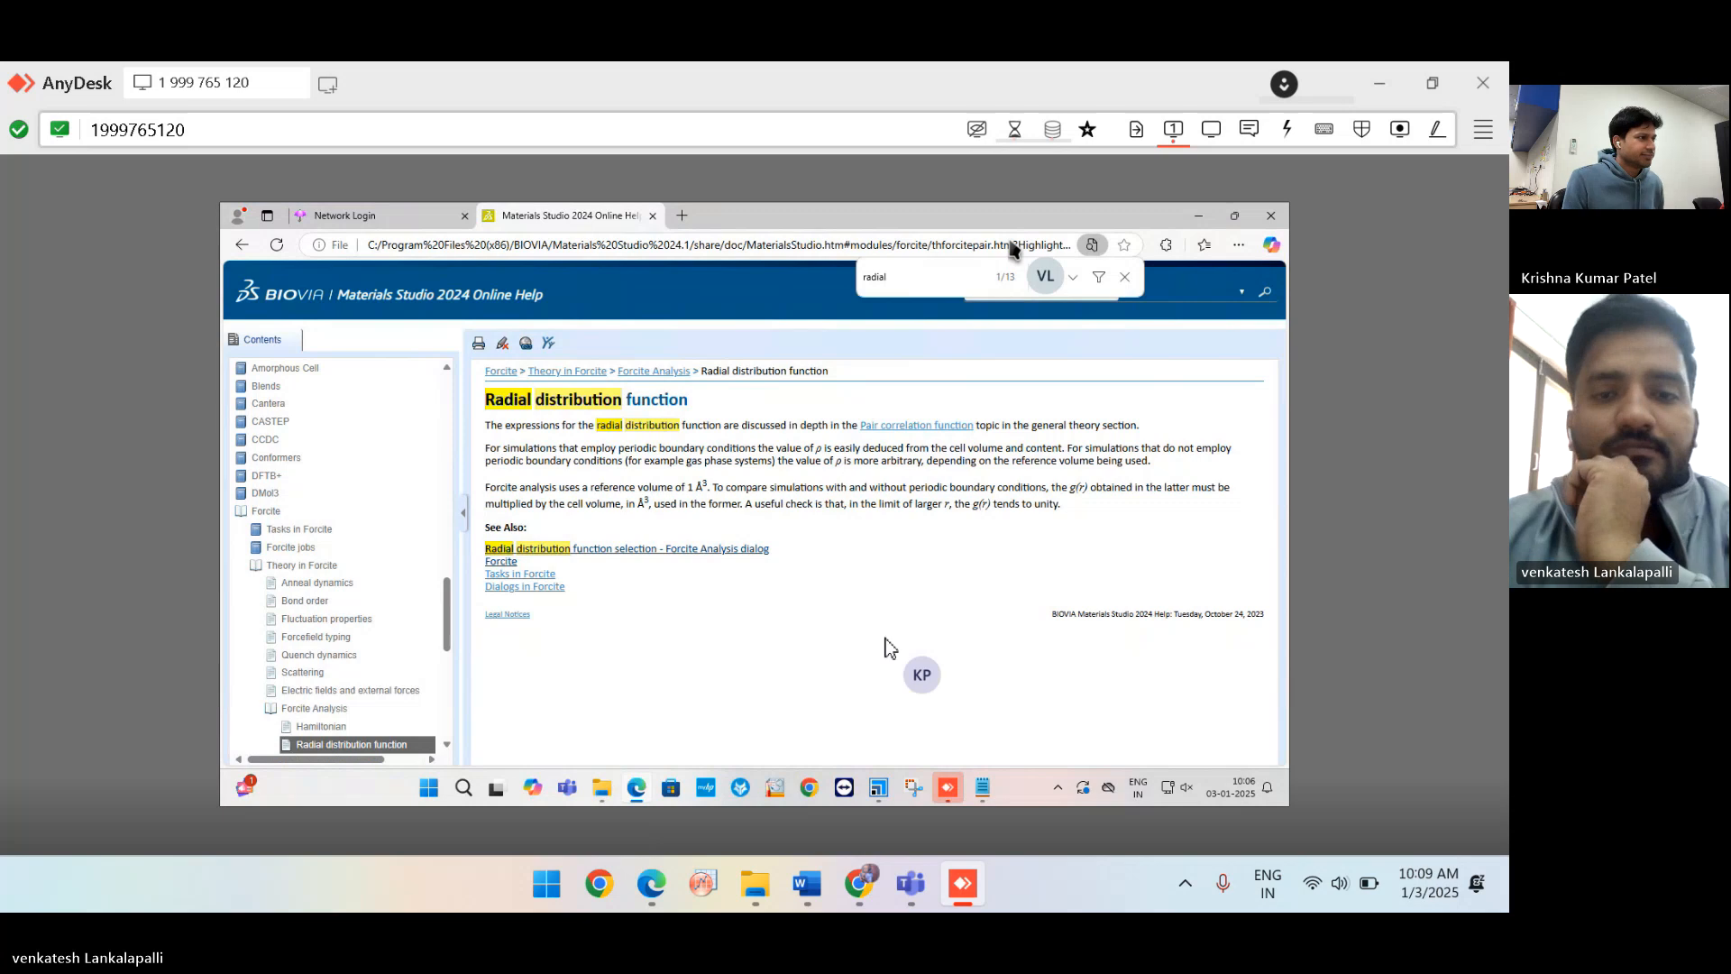
Open the RDF selection help and highlight the intra-/intermolecular components paragraph.
{"action": "left_click", "coordinate": [750, 553]}
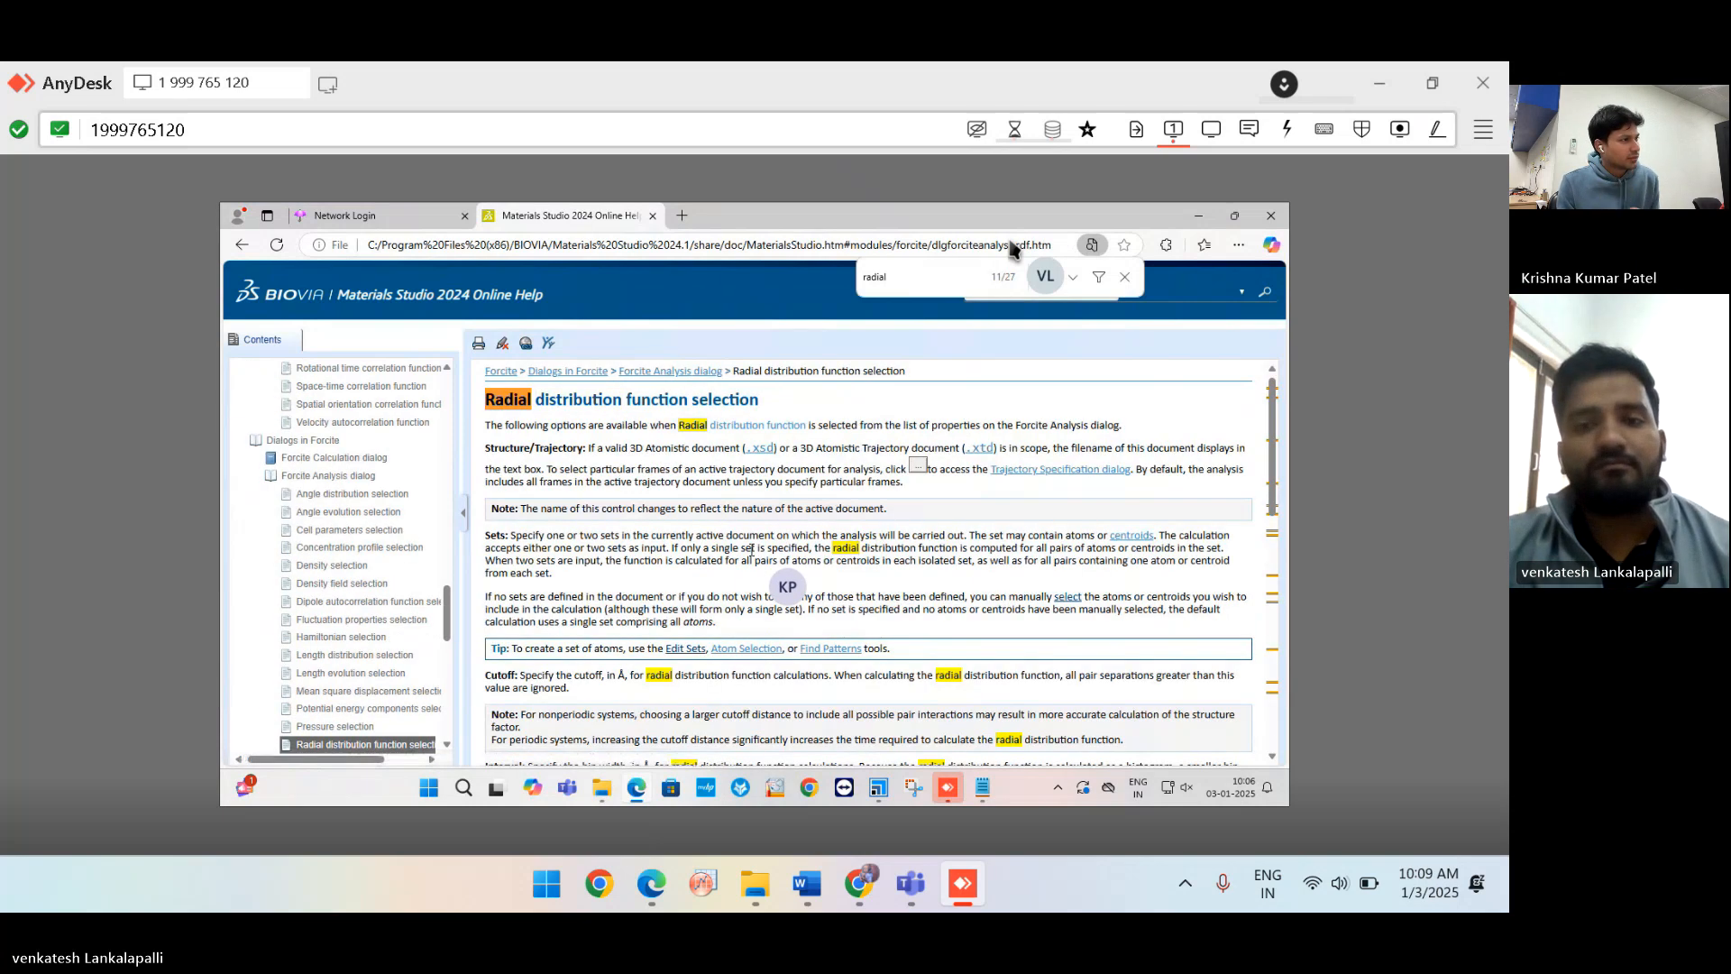
{"action": "scroll", "coordinate": [1006, 591], "scroll_direction": "down", "scroll_amount": 10}
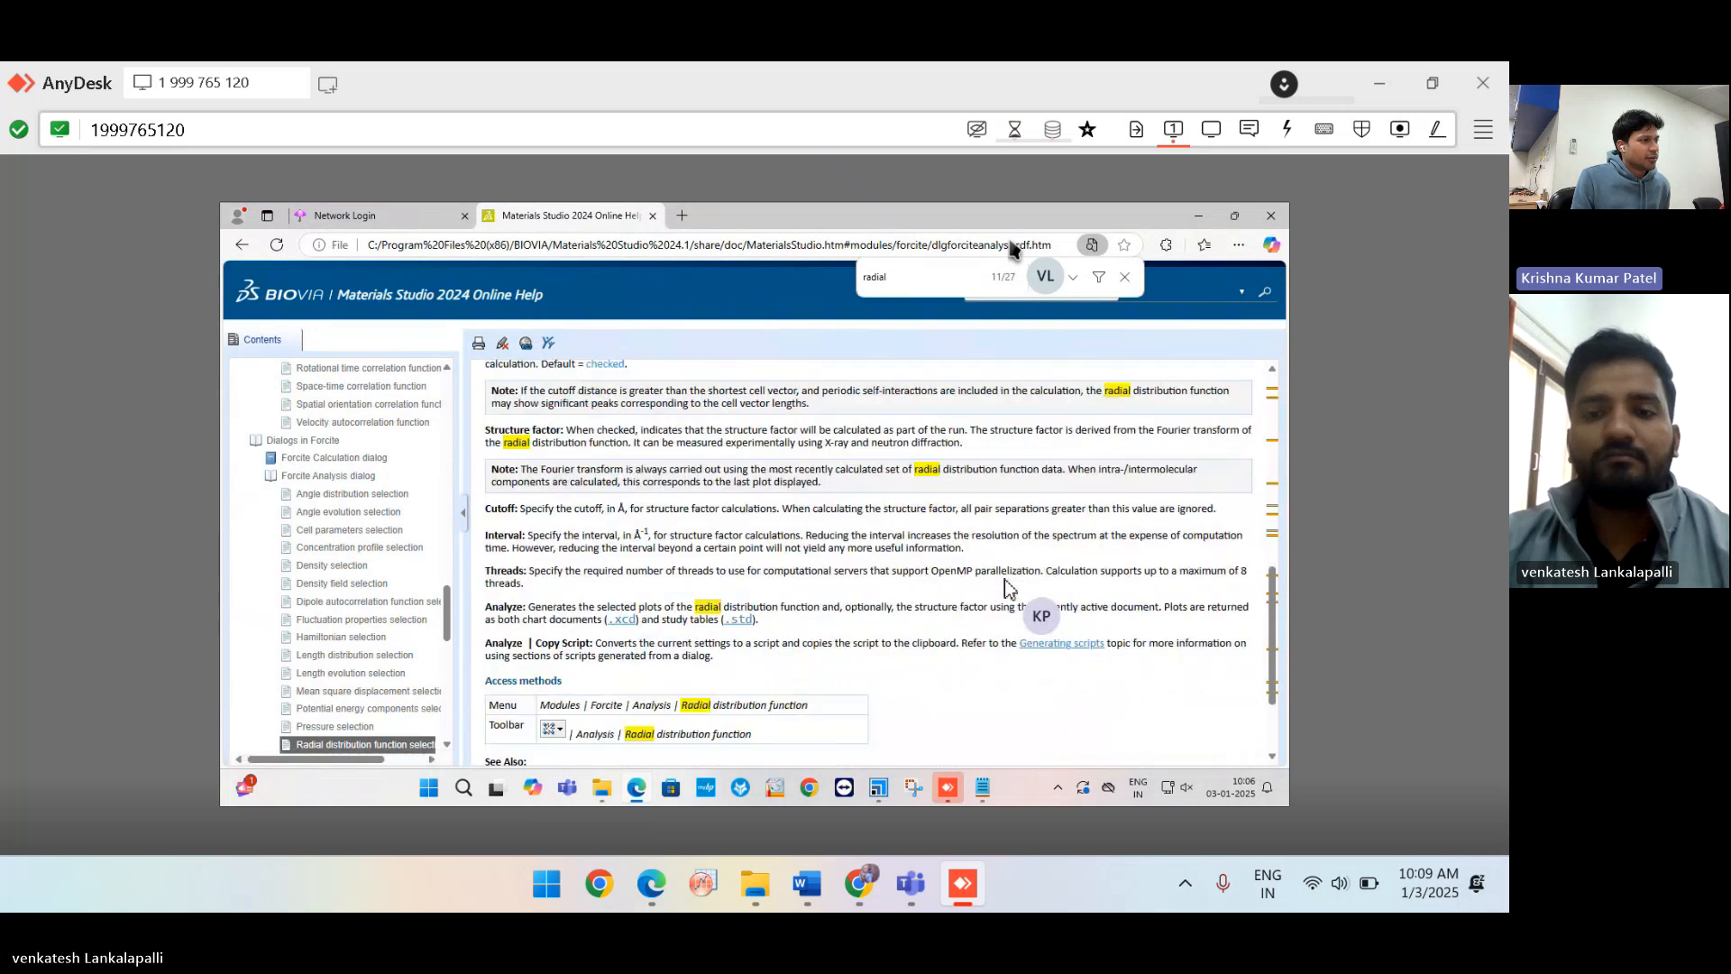
{"action": "scroll", "coordinate": [1008, 587], "scroll_direction": "down", "scroll_amount": 2}
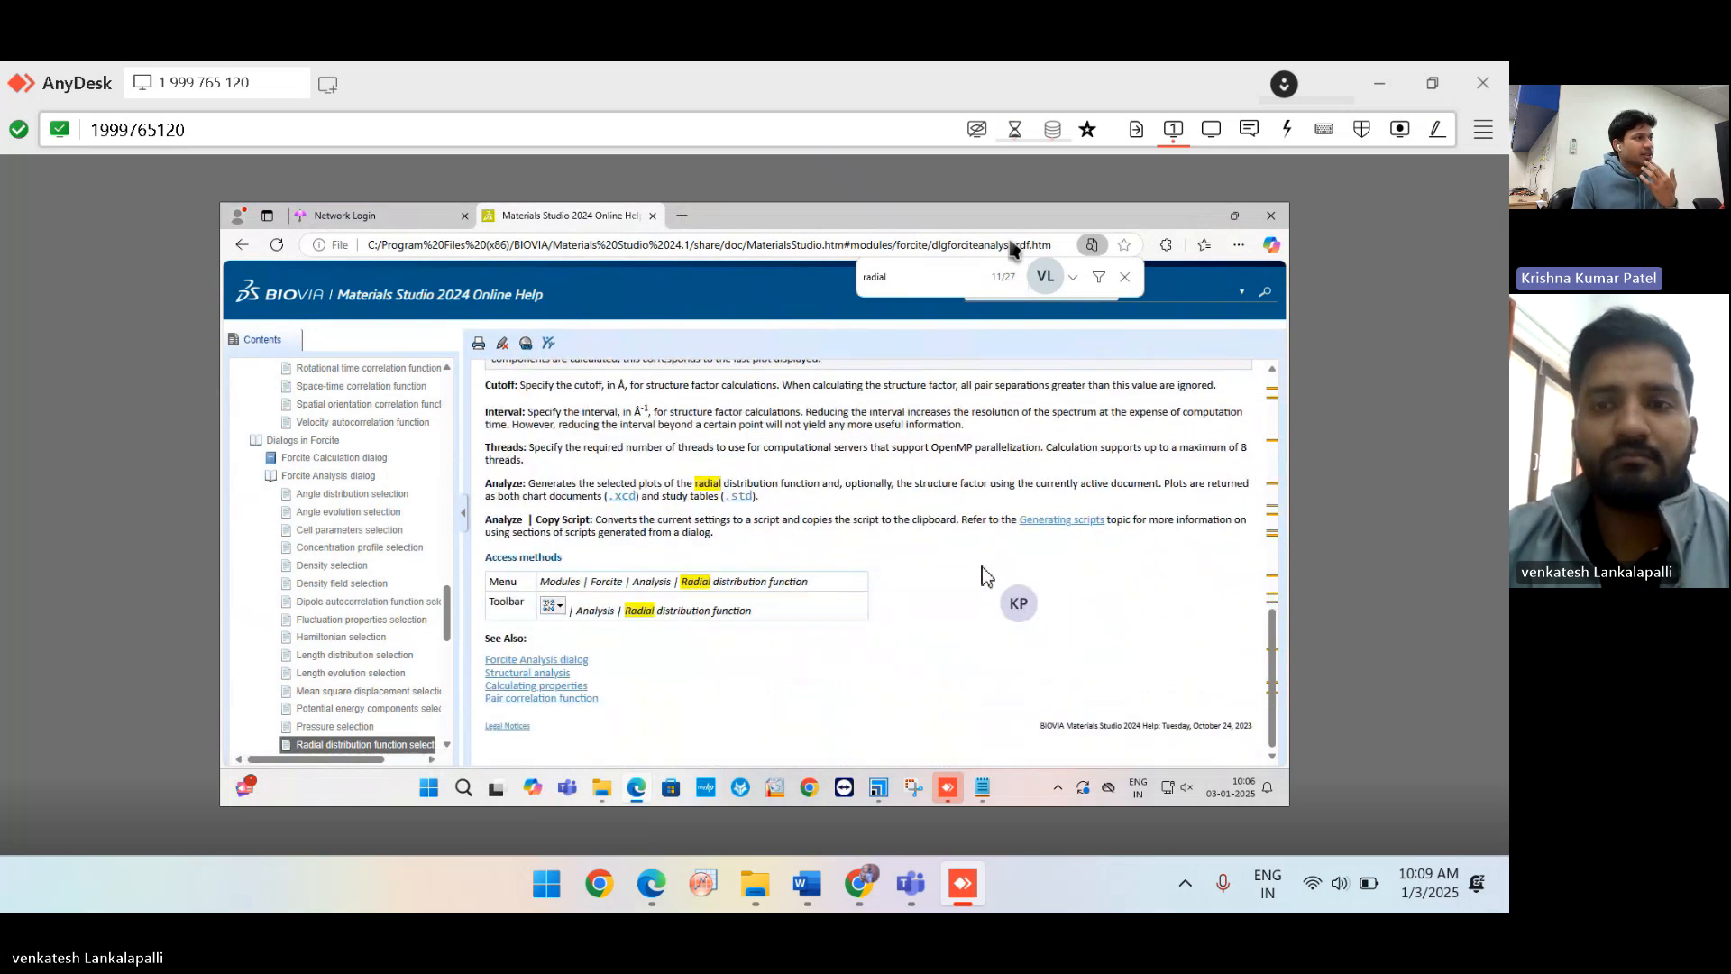
{"action": "scroll", "coordinate": [987, 577], "scroll_direction": "up", "scroll_amount": 4}
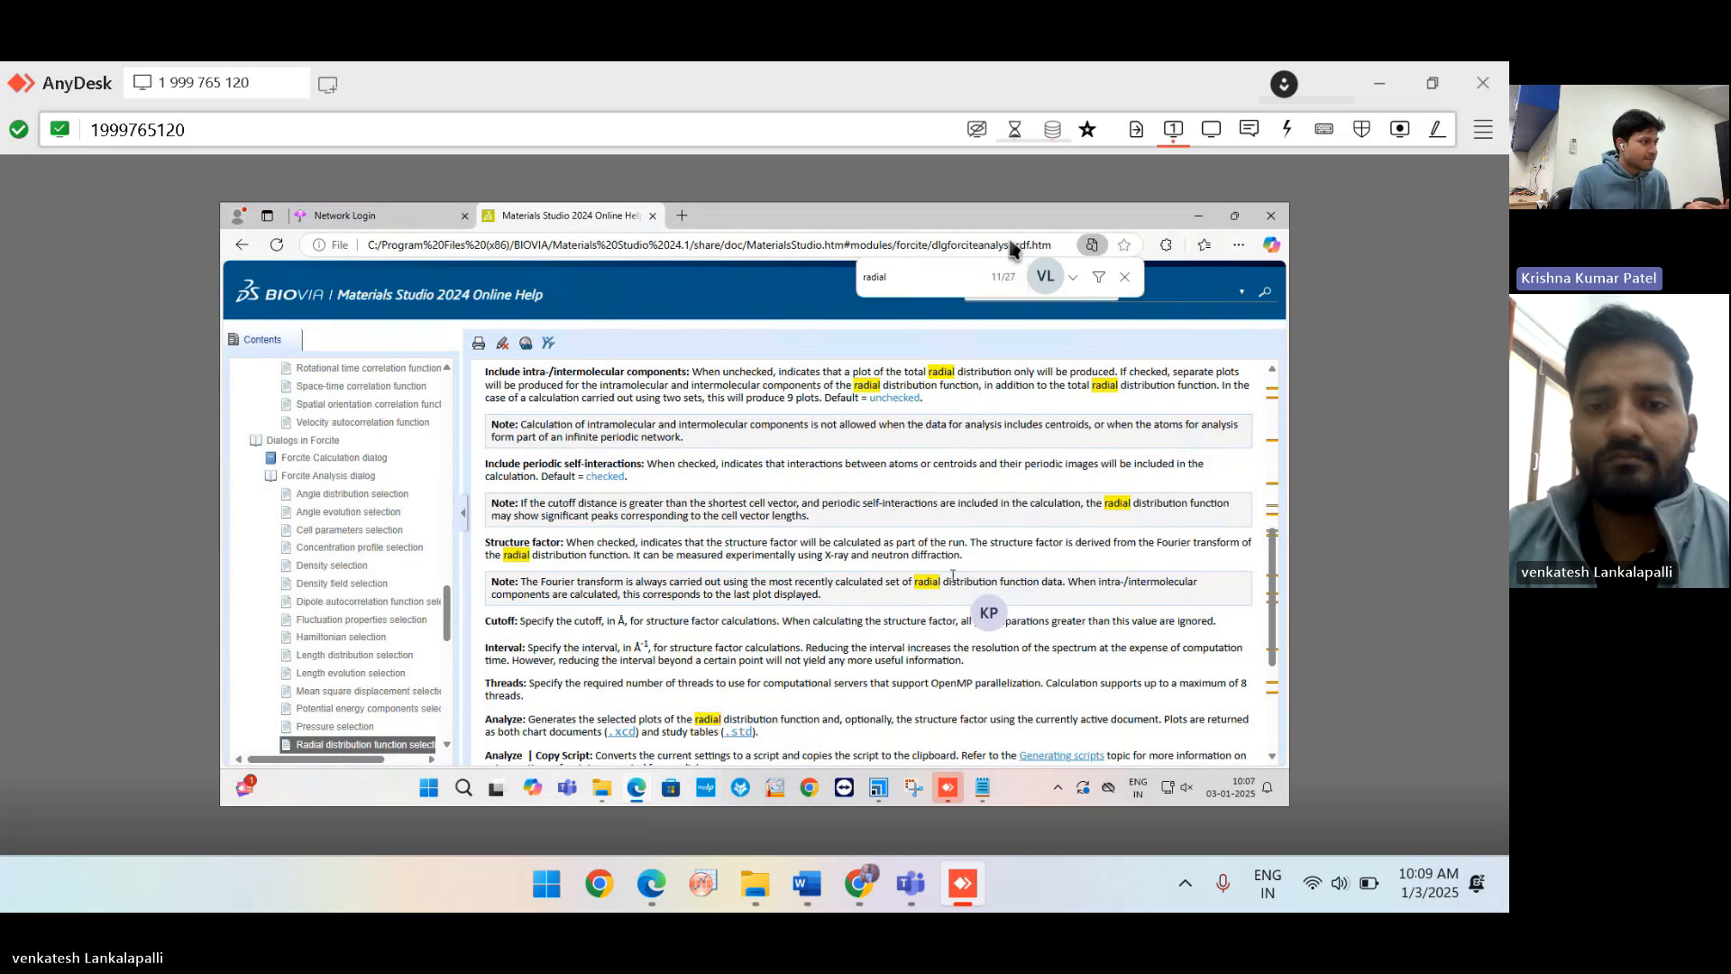
{"action": "scroll", "coordinate": [953, 575], "scroll_direction": "up", "scroll_amount": 5}
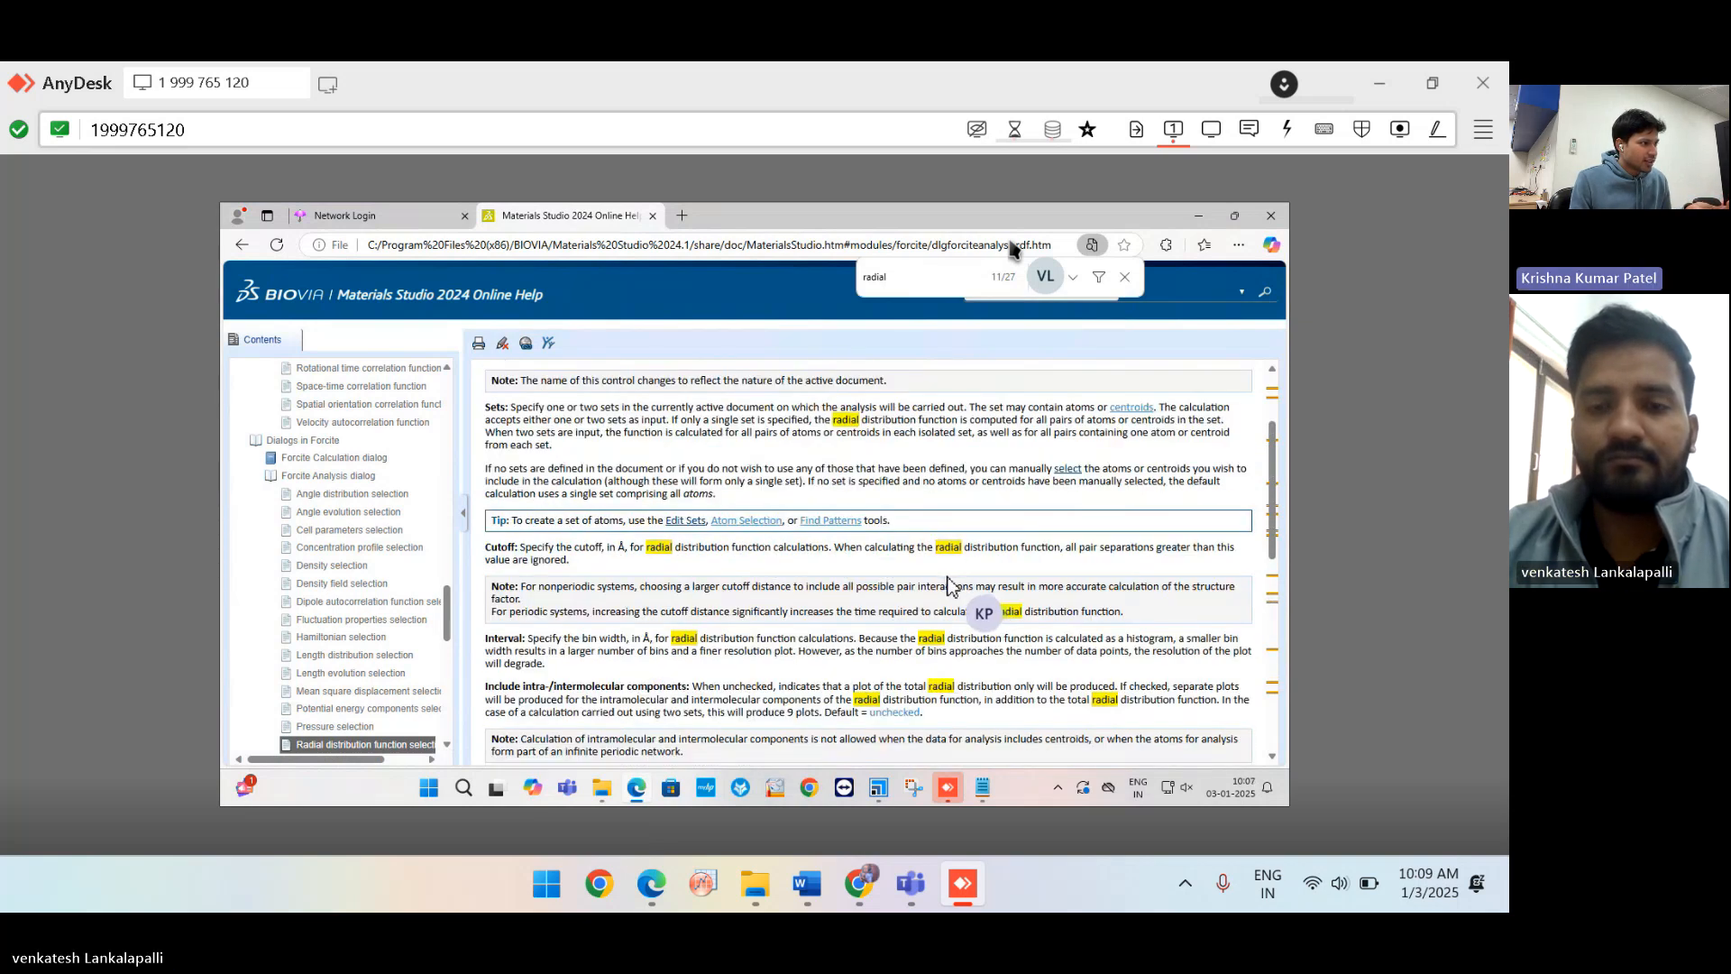
{"action": "scroll", "coordinate": [950, 586], "scroll_direction": "down", "scroll_amount": 1}
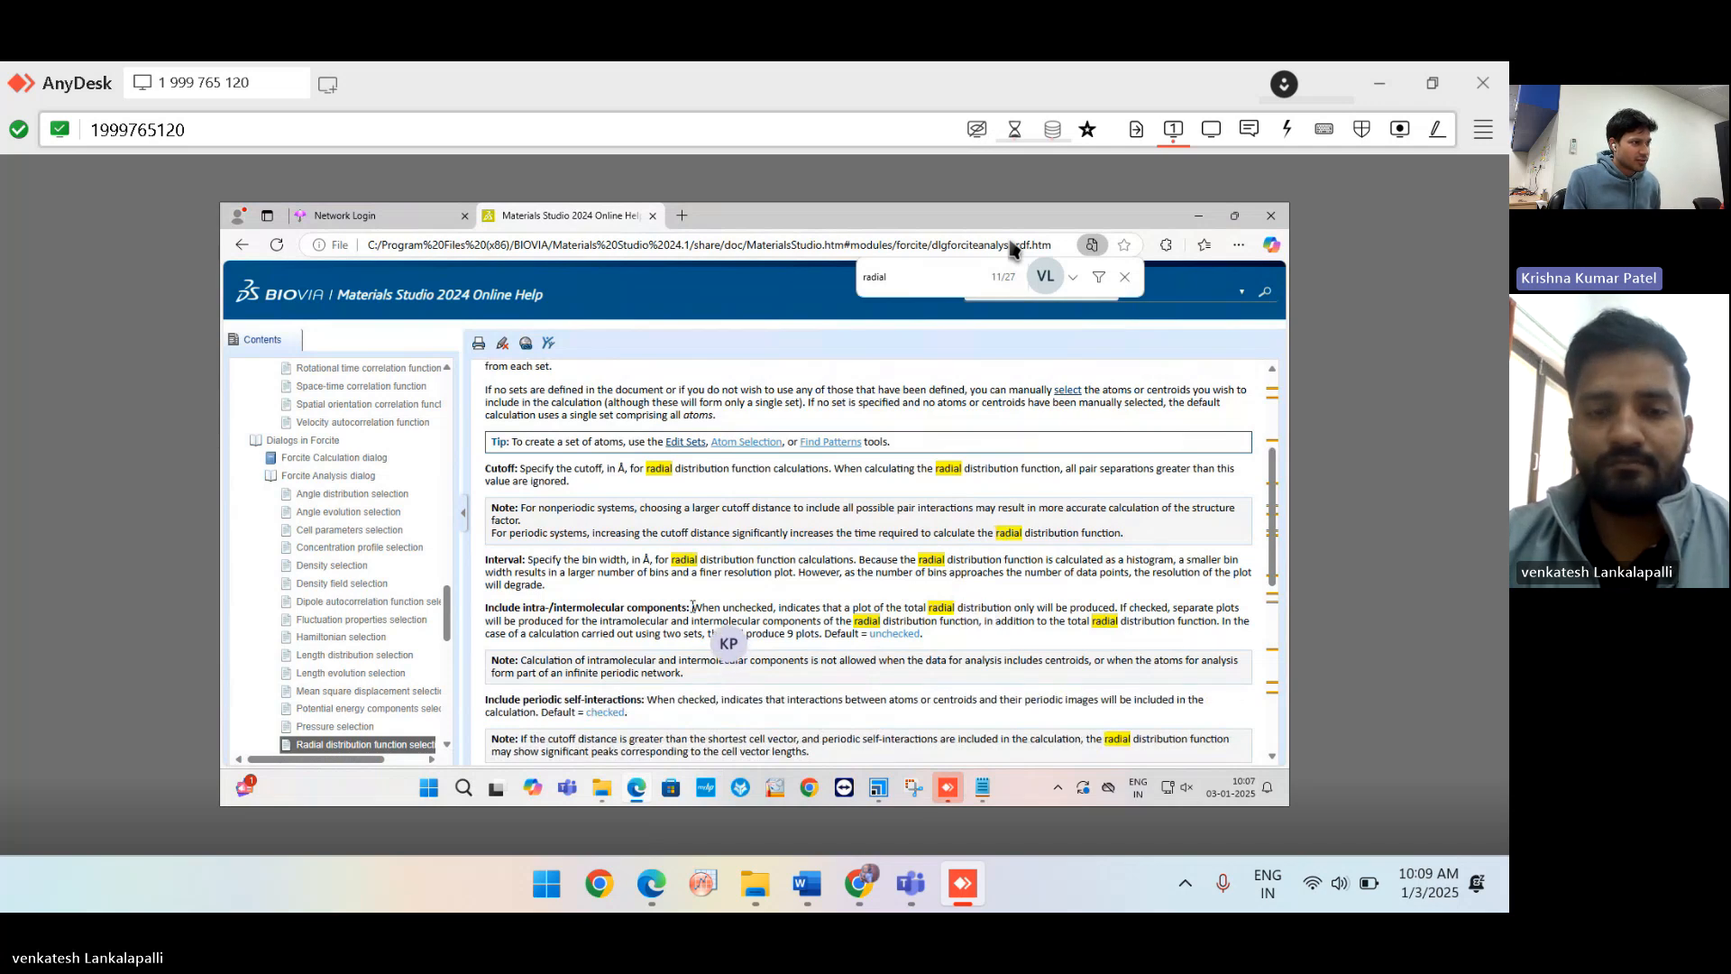
{"action": "left_click_drag", "start_coordinate": [693, 607], "coordinate": [934, 647]}
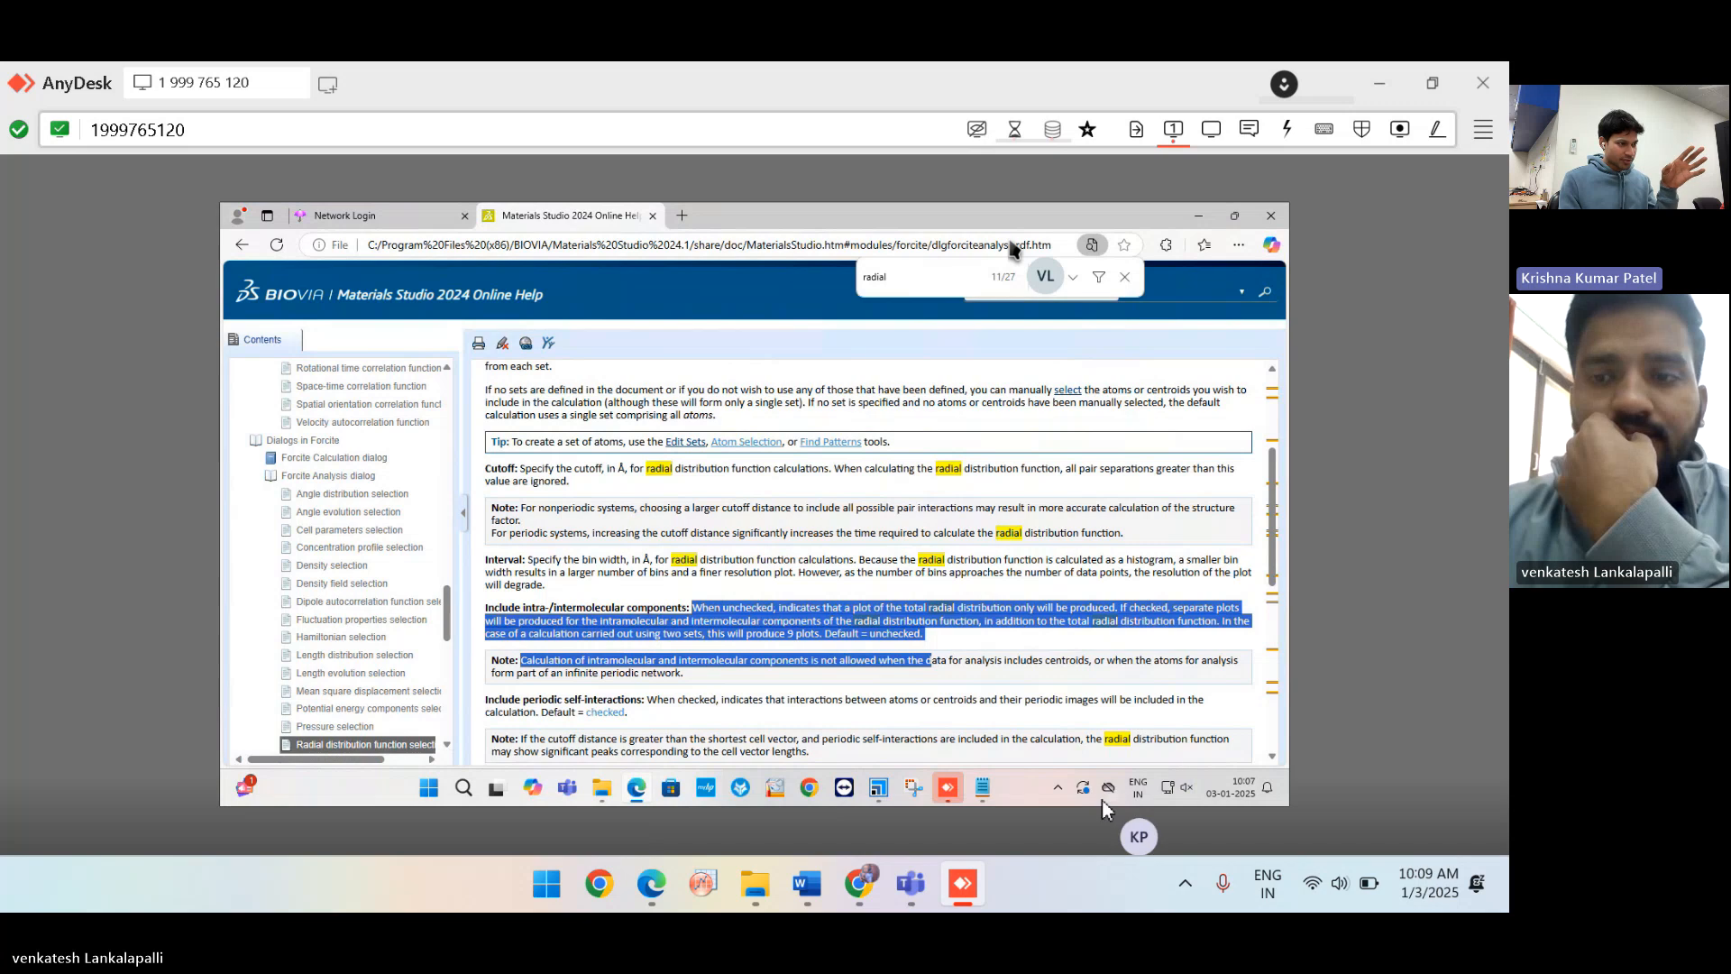
{"action": "mouse_move", "coordinate": [949, 873]}
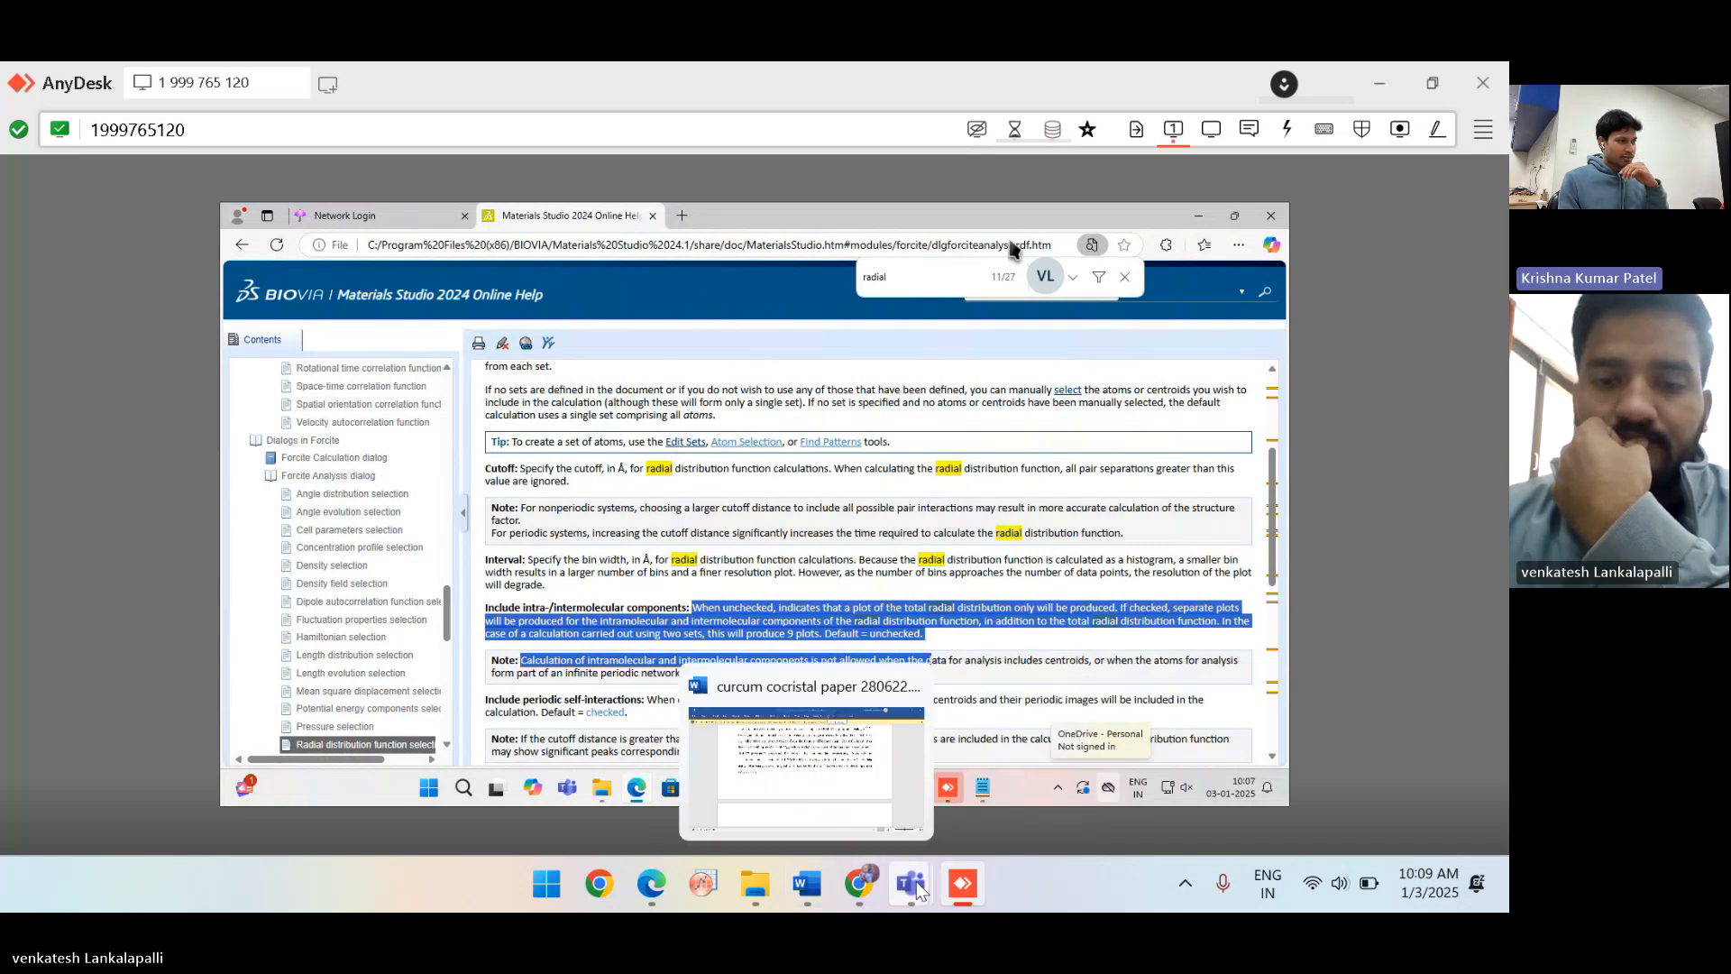
Close the Meet the new Teams welcome and show the remote Network Login tab.
{"action": "left_click", "coordinate": [964, 883]}
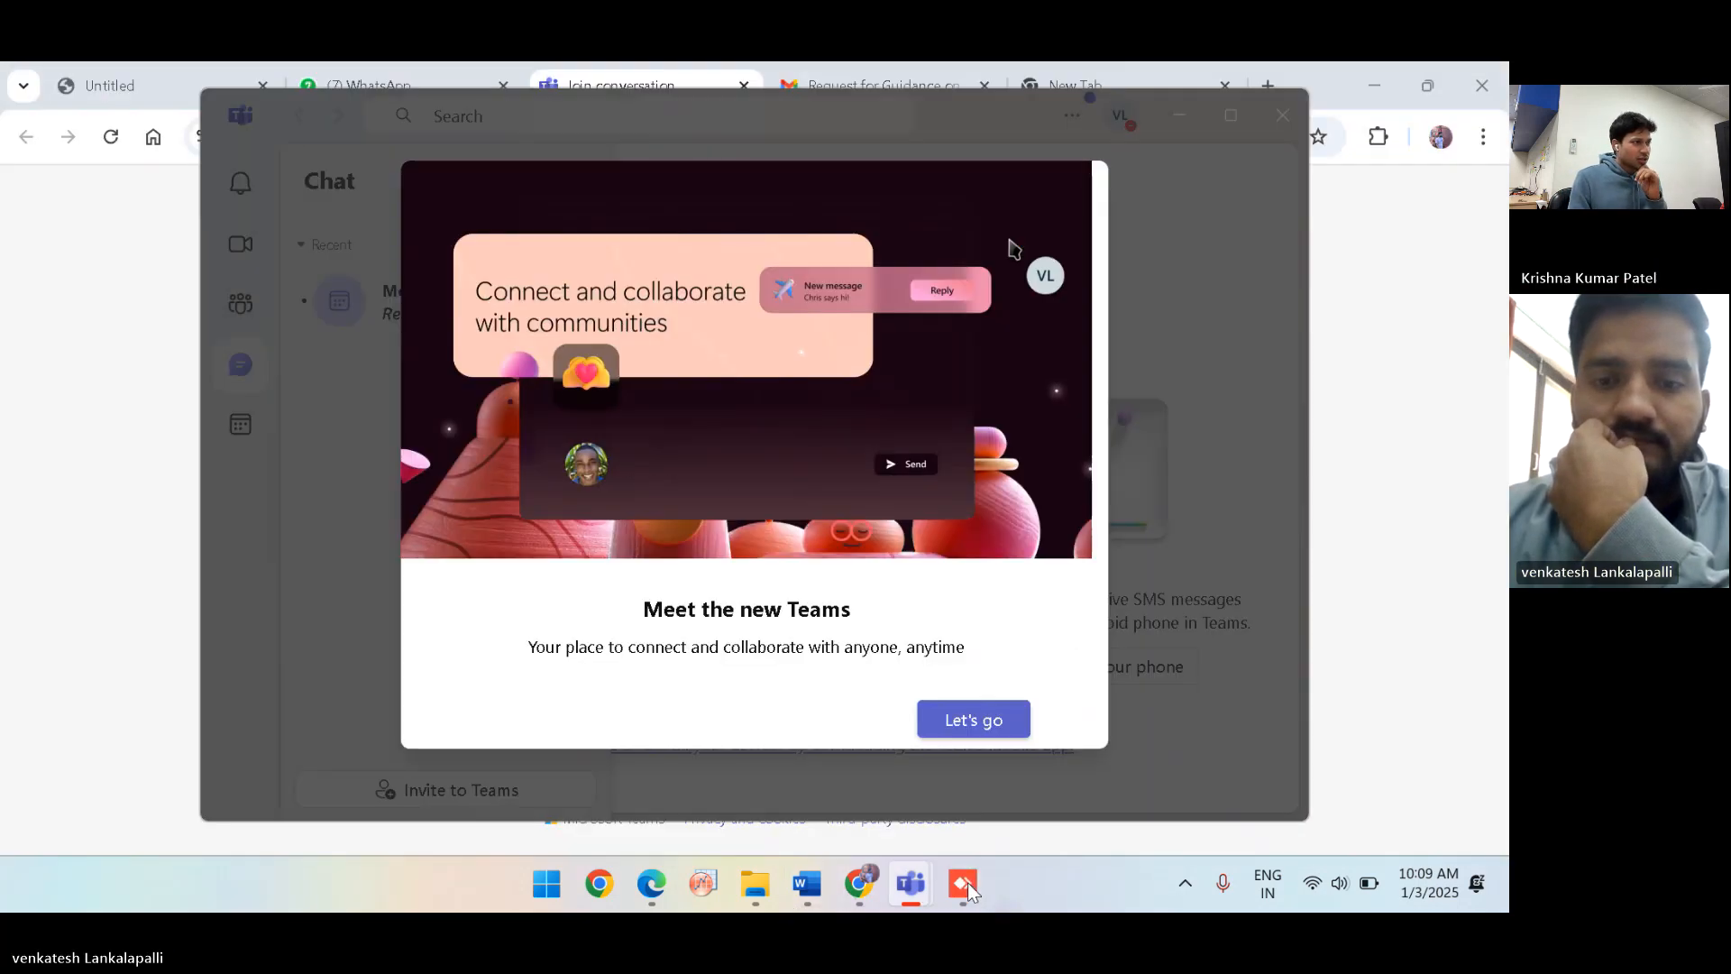
{"action": "left_click", "coordinate": [1204, 549]}
{"action": "left_click", "coordinate": [1404, 453]}
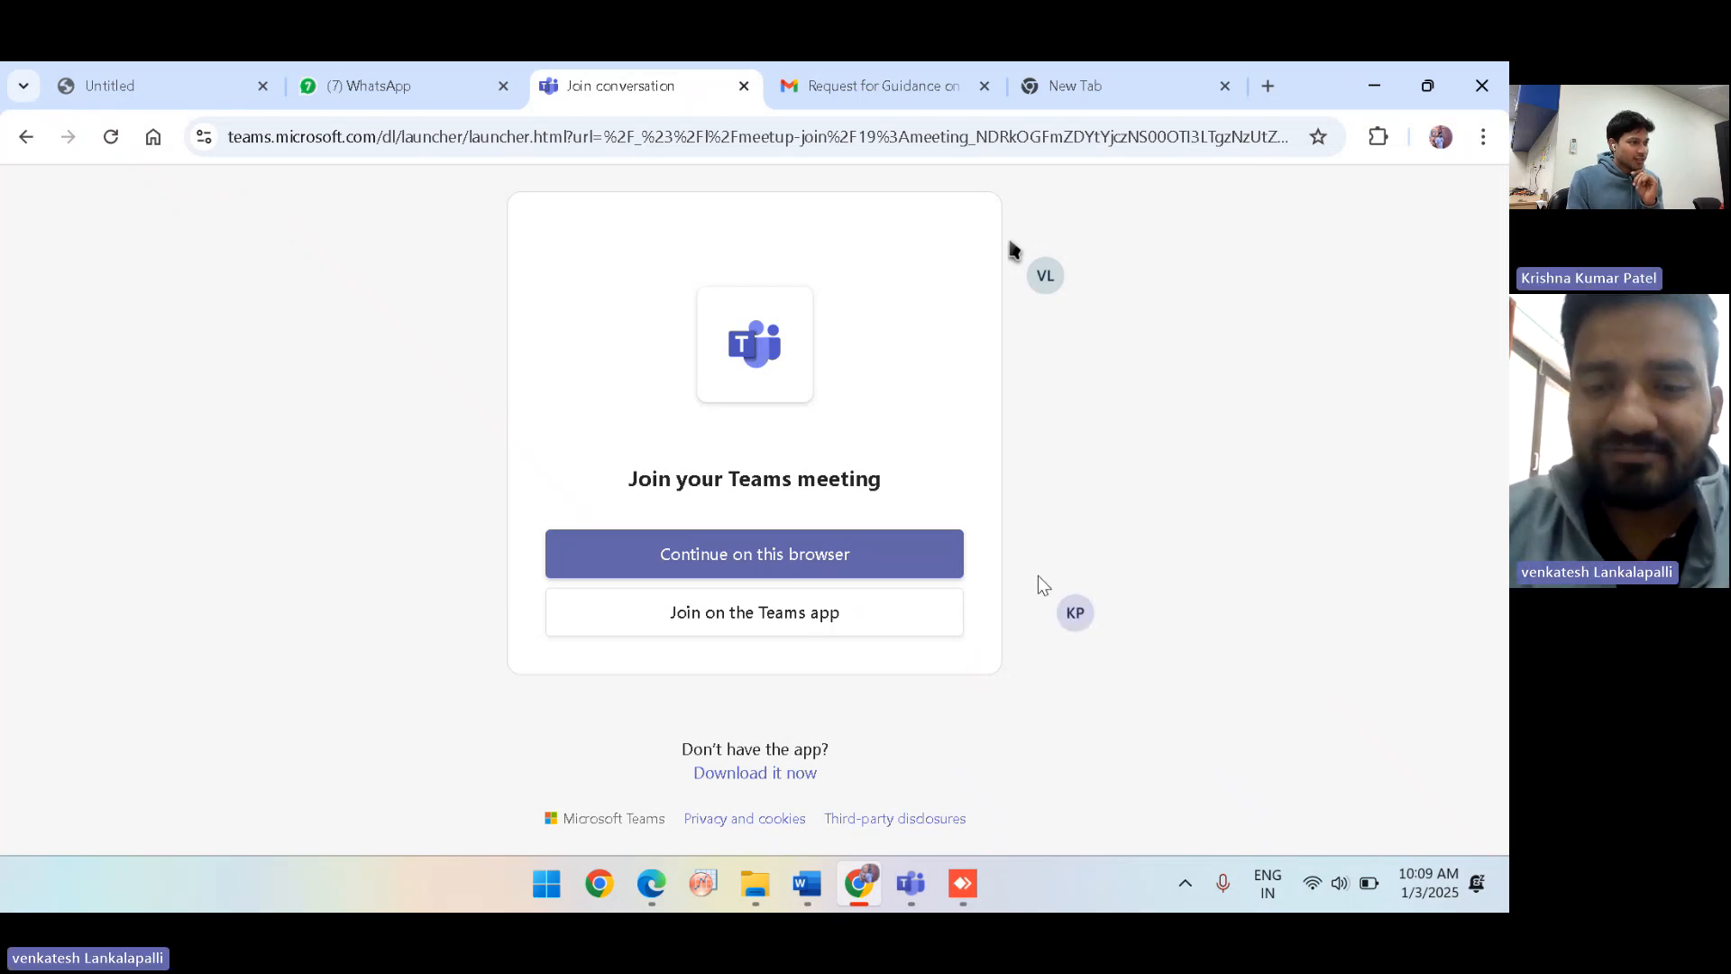
{"action": "left_click", "coordinate": [961, 886]}
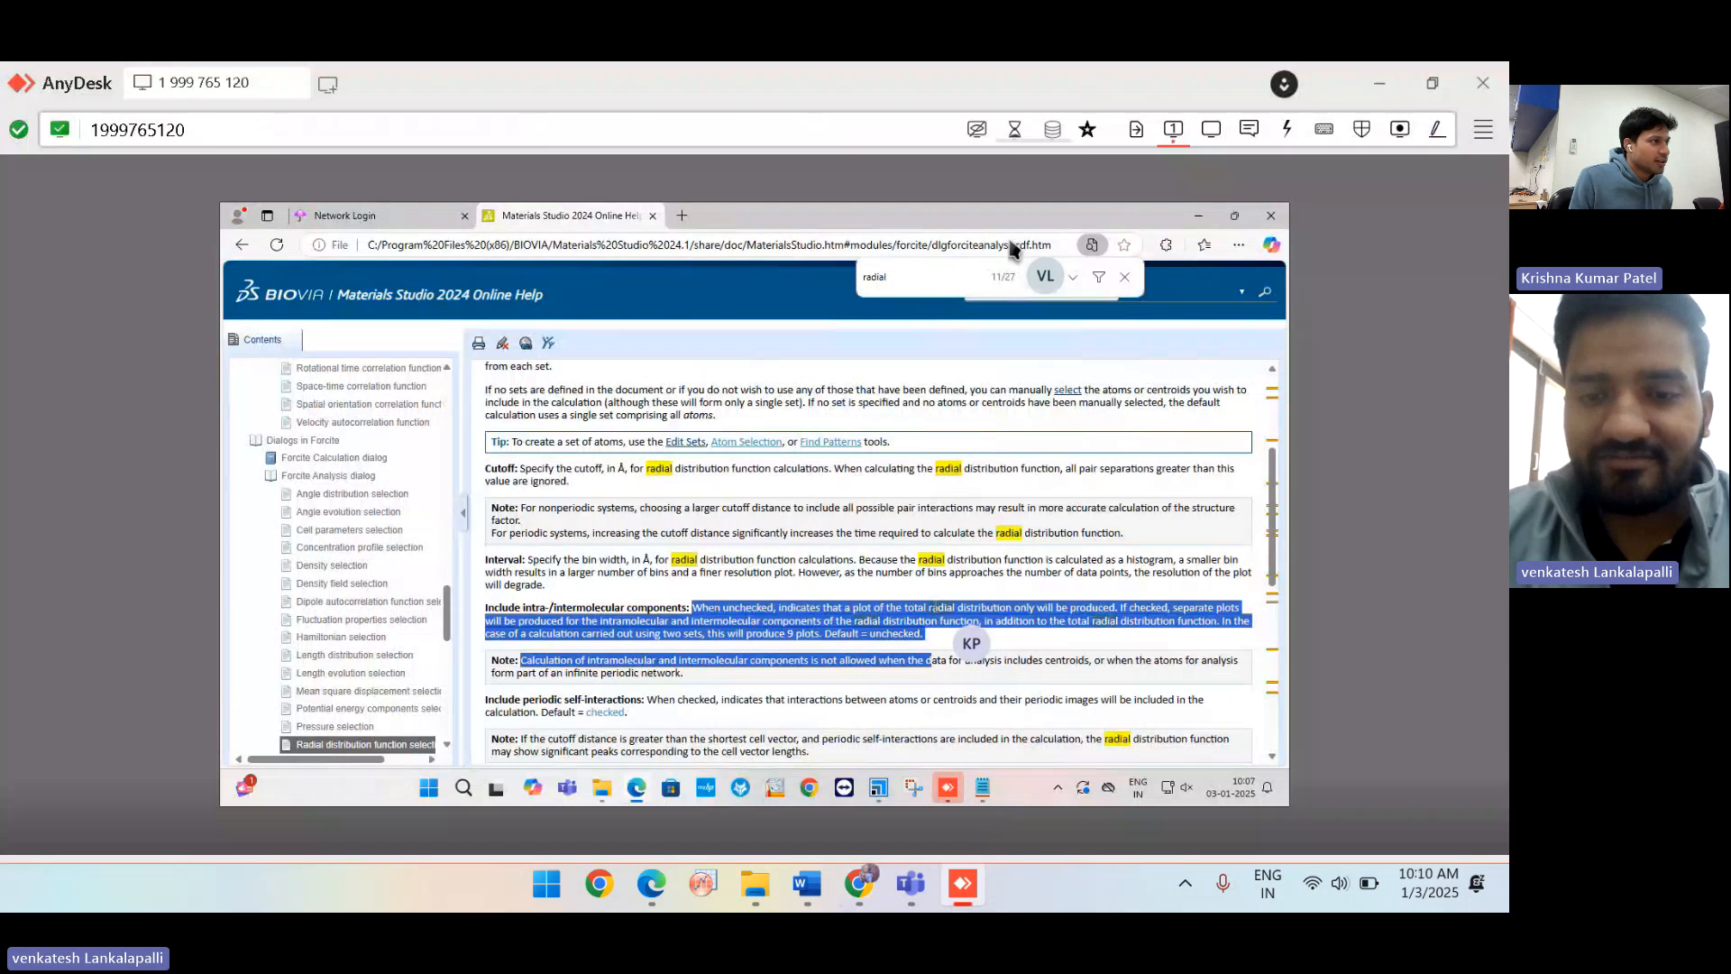
{"action": "left_click", "coordinate": [377, 221]}
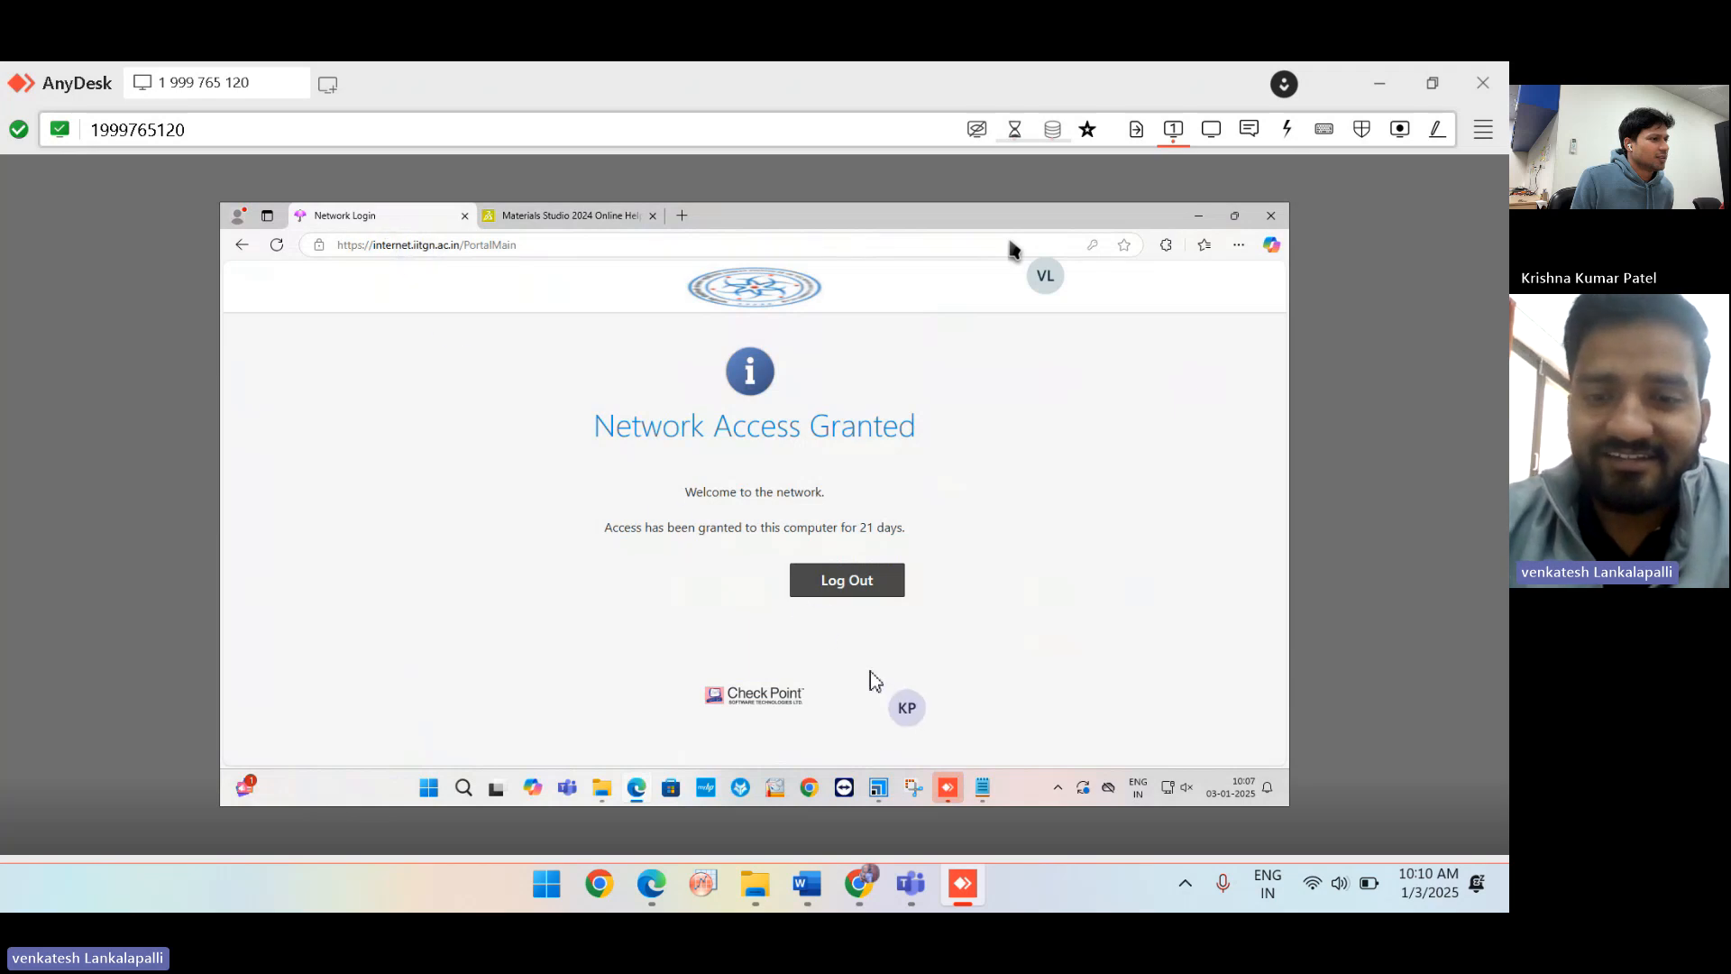
Bring Materials Studio with the l glu.xtd trajectory back in front of Edge.
{"action": "left_click", "coordinate": [879, 792]}
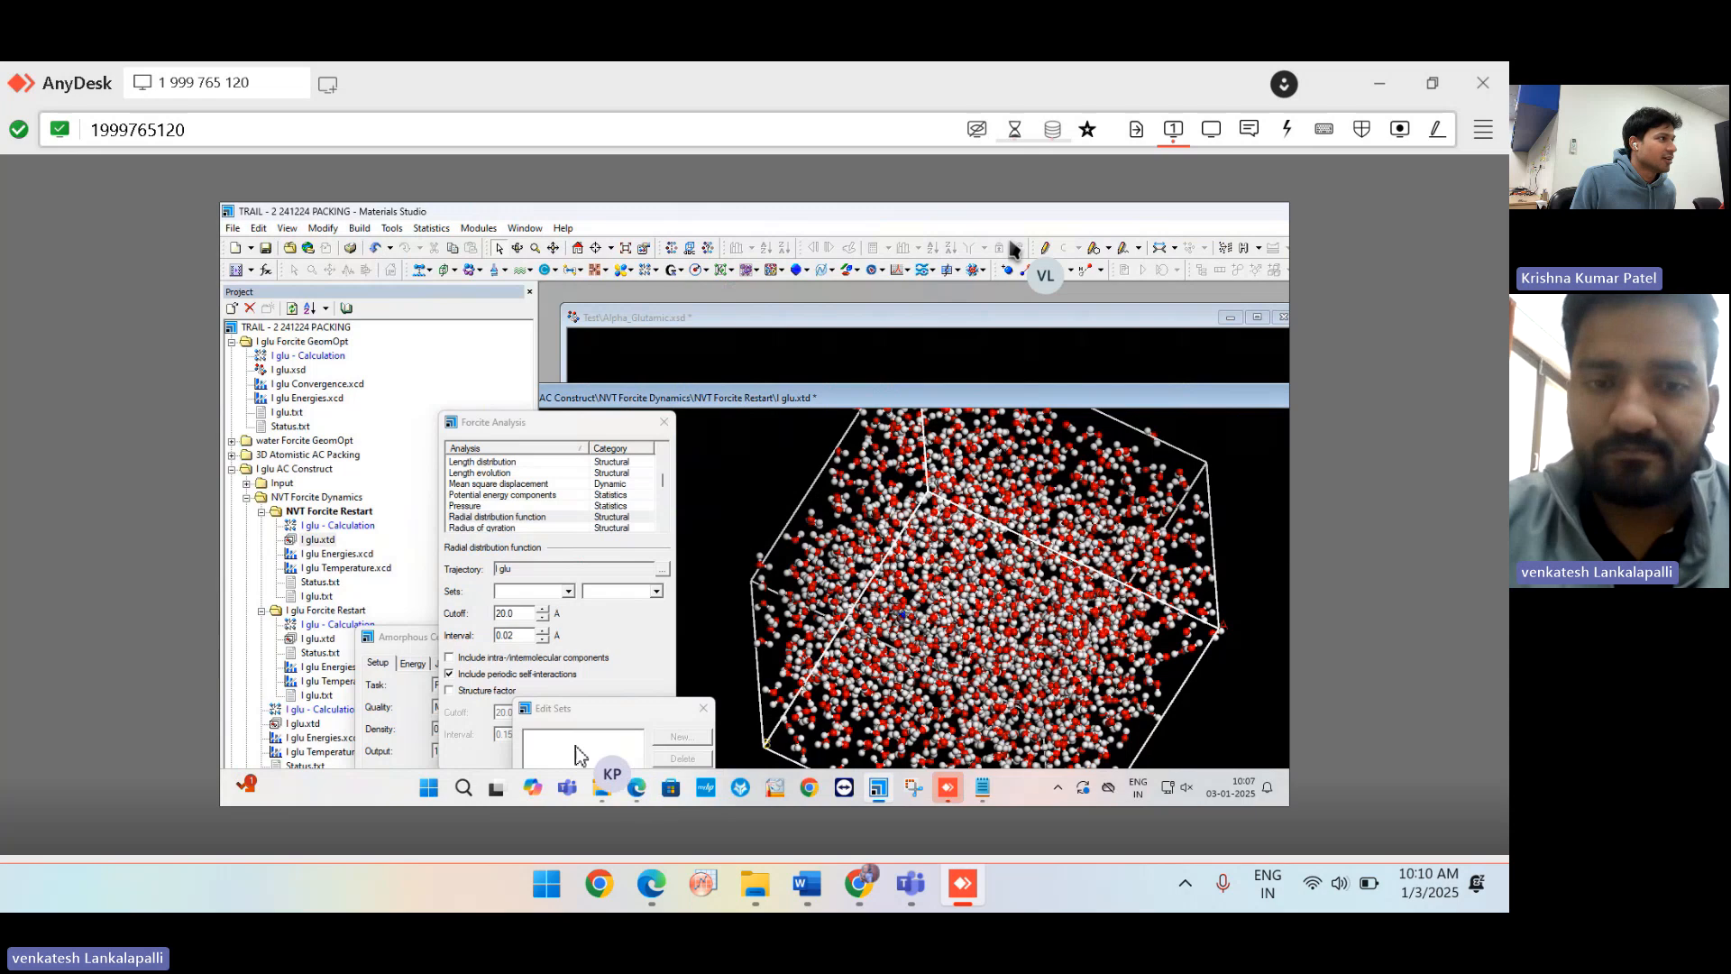
Open Edit > Atom Selection and set Select by Property to Is Backbone Atom.
{"action": "left_click", "coordinate": [258, 229]}
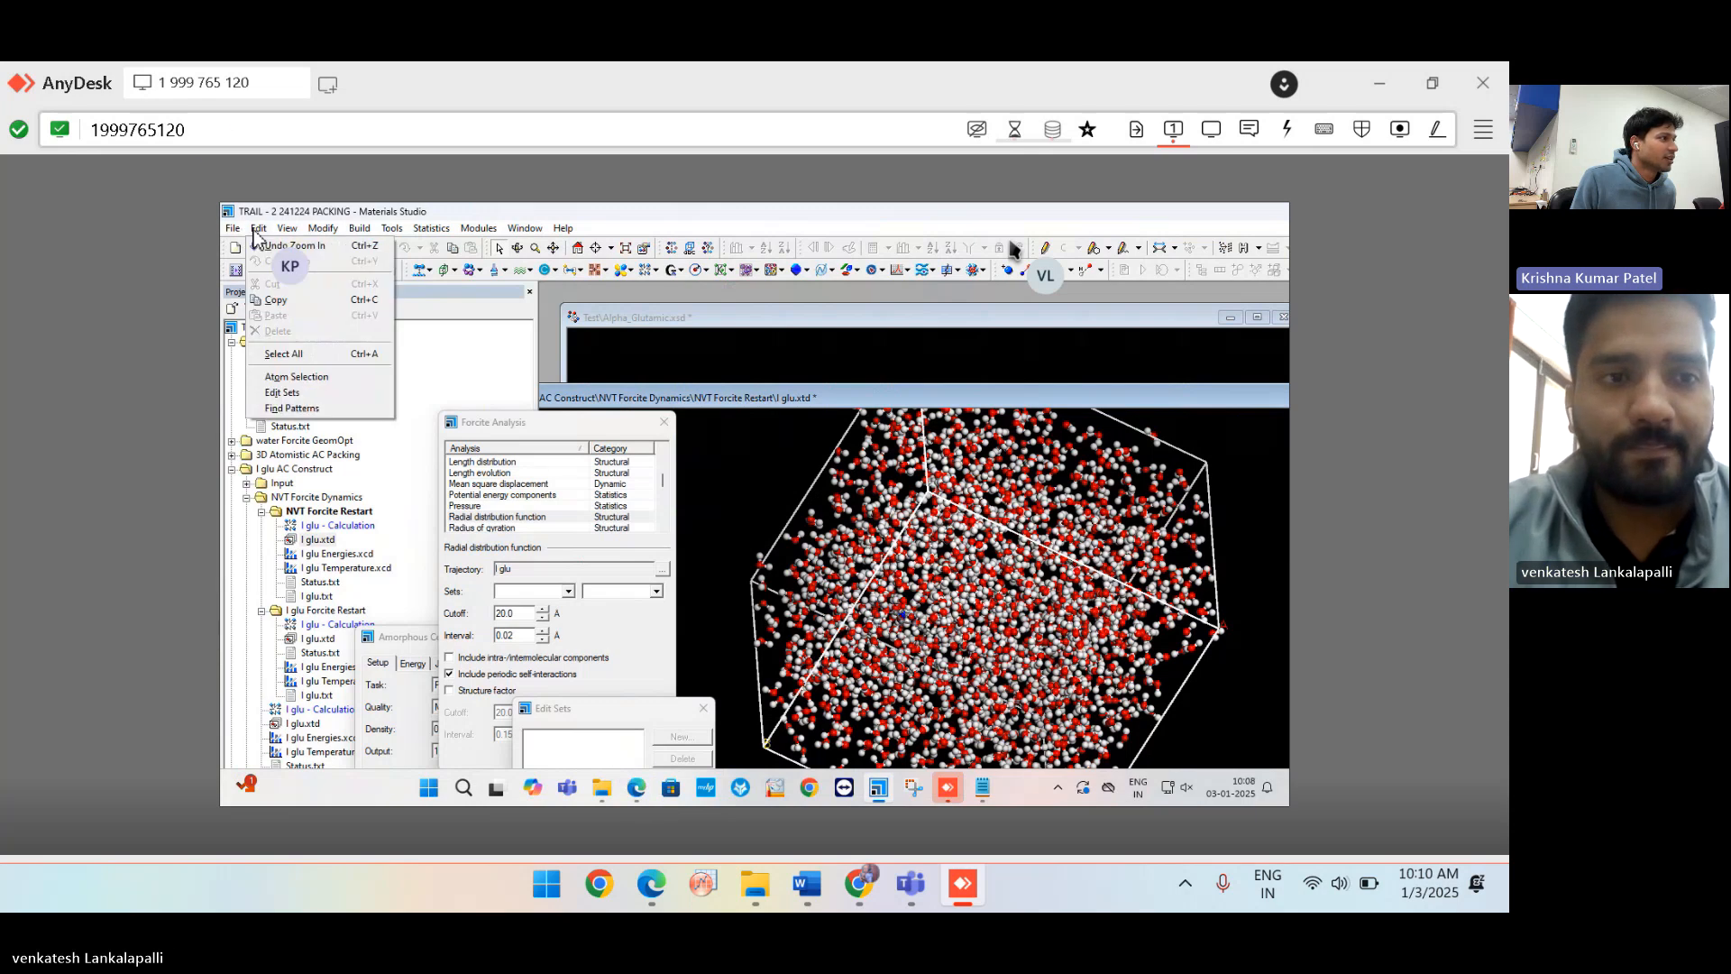
{"action": "left_click", "coordinate": [304, 378]}
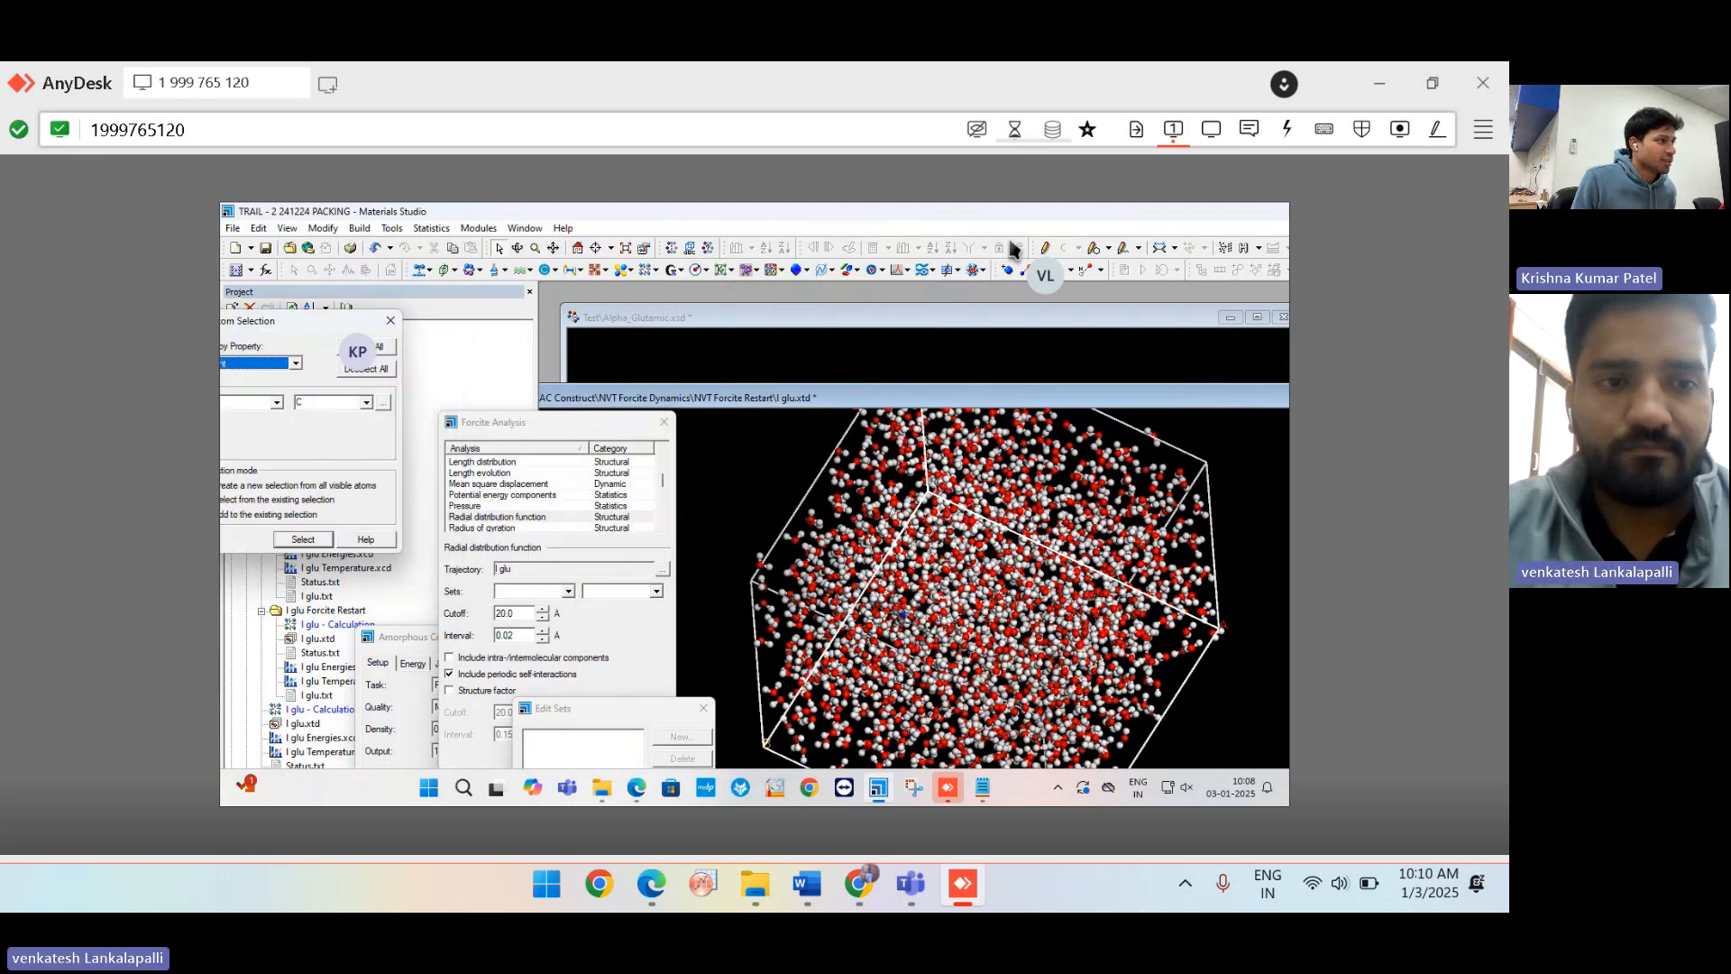
{"action": "left_click_drag", "start_coordinate": [572, 344], "coordinate": [410, 315]}
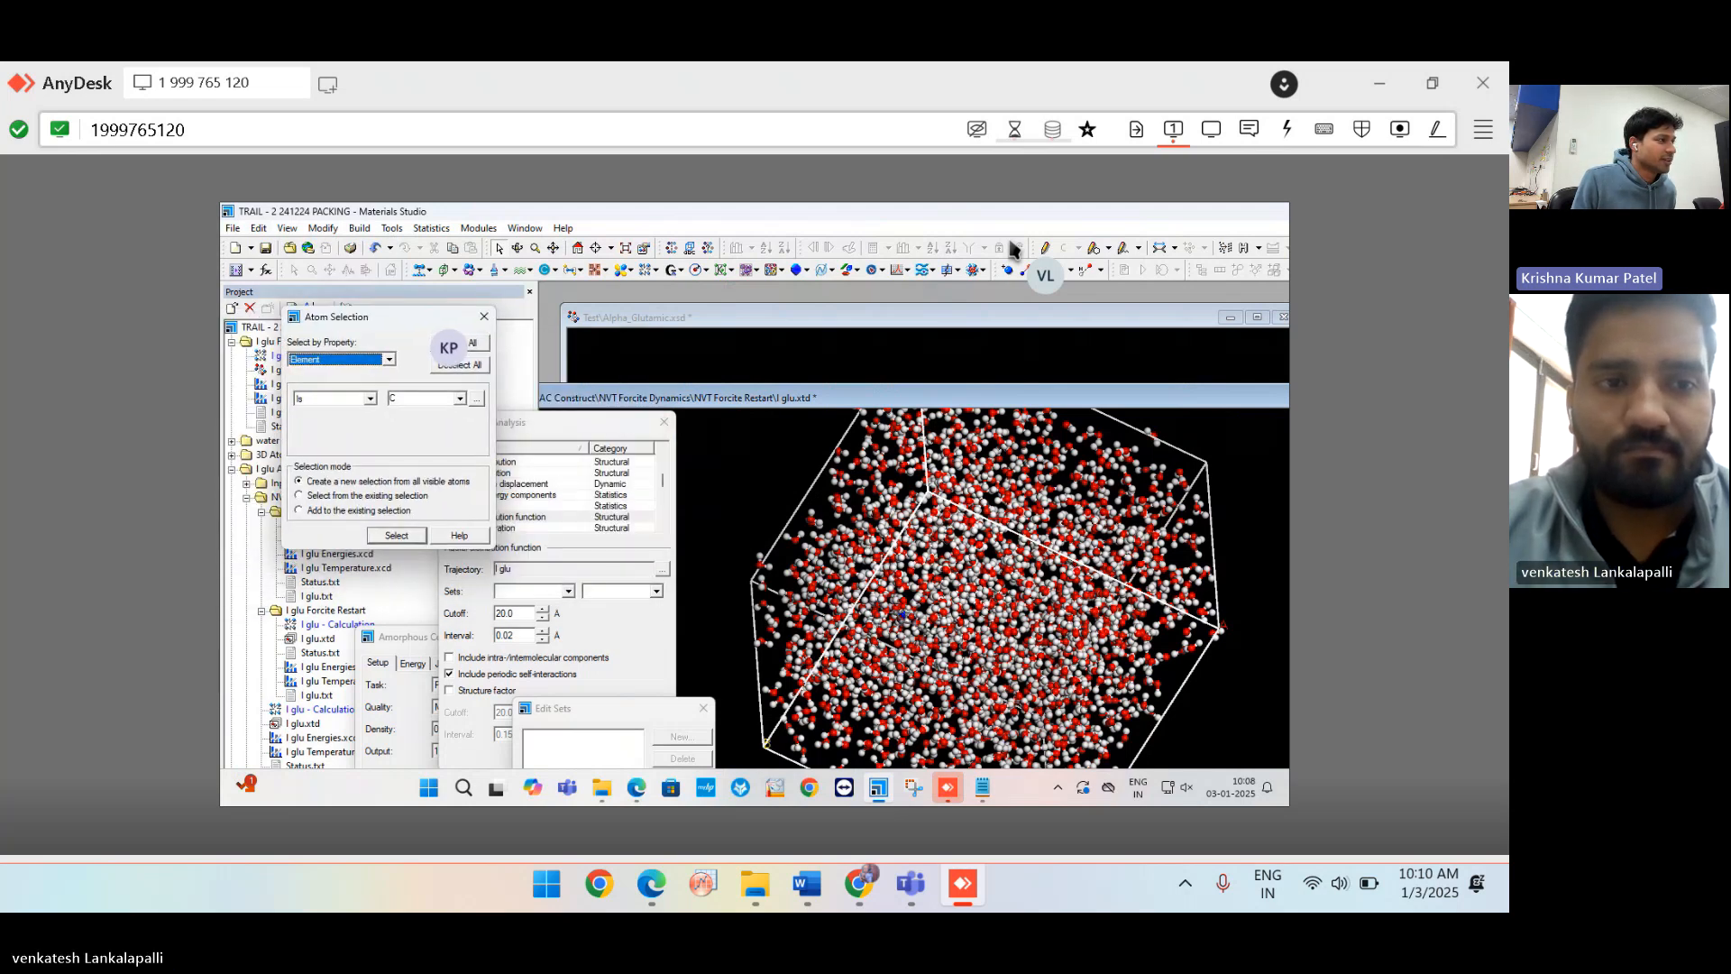
{"action": "left_click", "coordinate": [386, 359]}
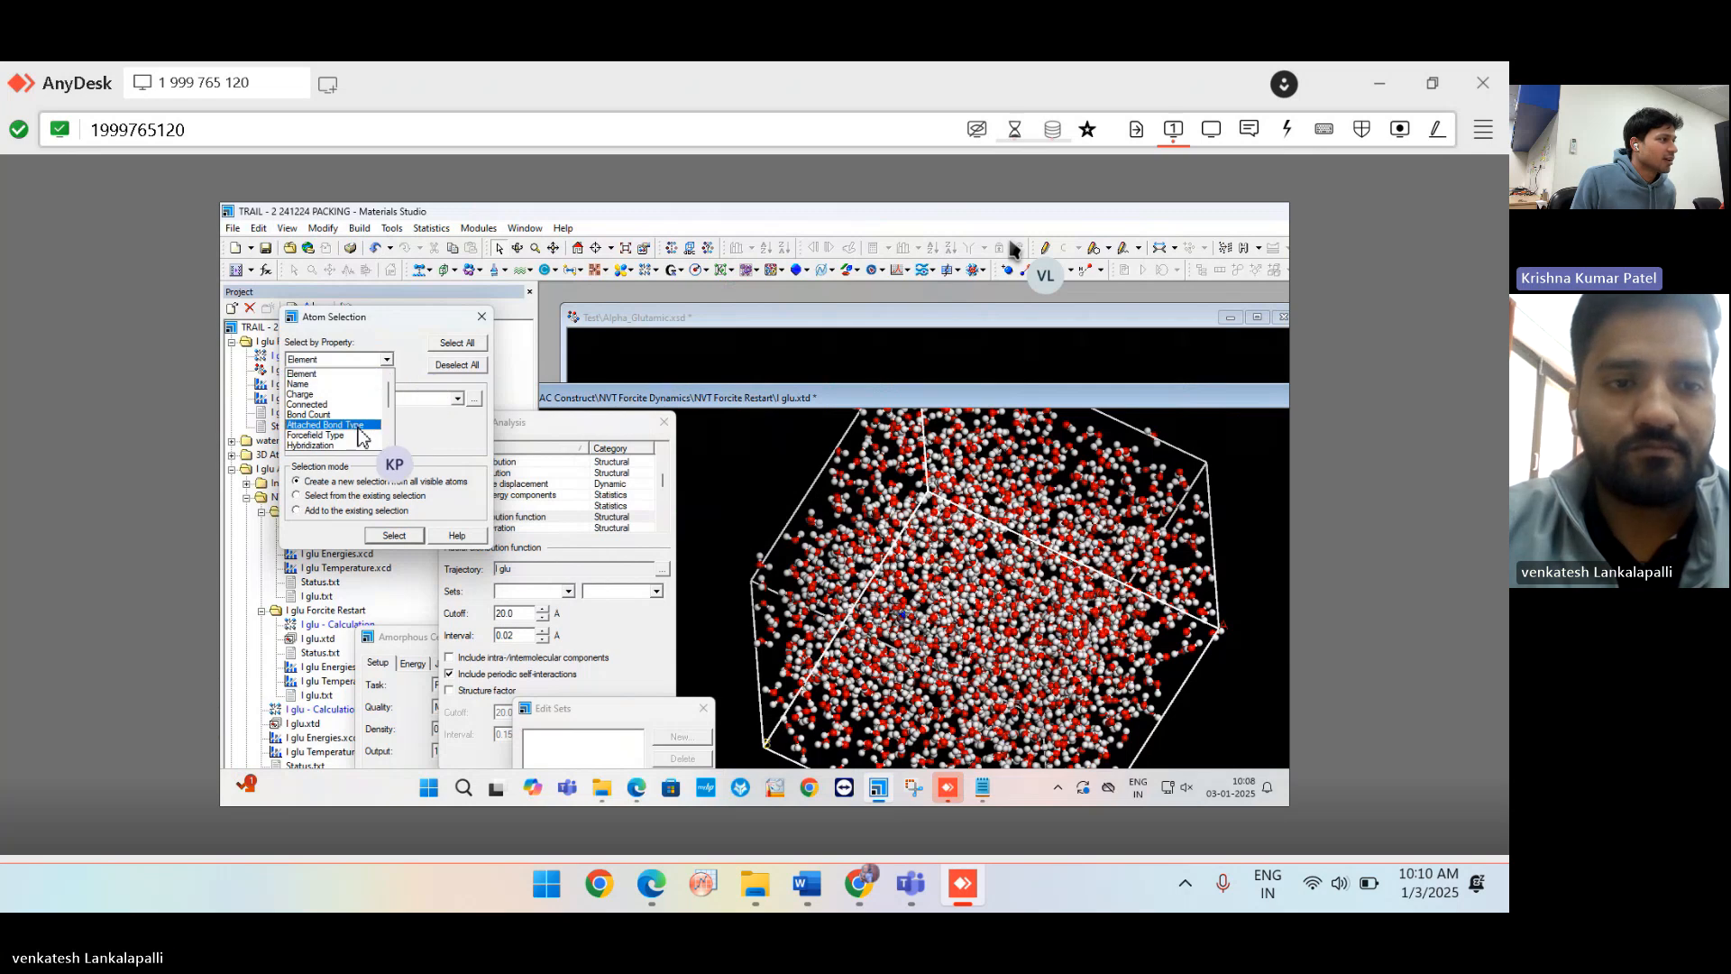
{"action": "scroll", "coordinate": [362, 437], "scroll_direction": "down", "scroll_amount": 1}
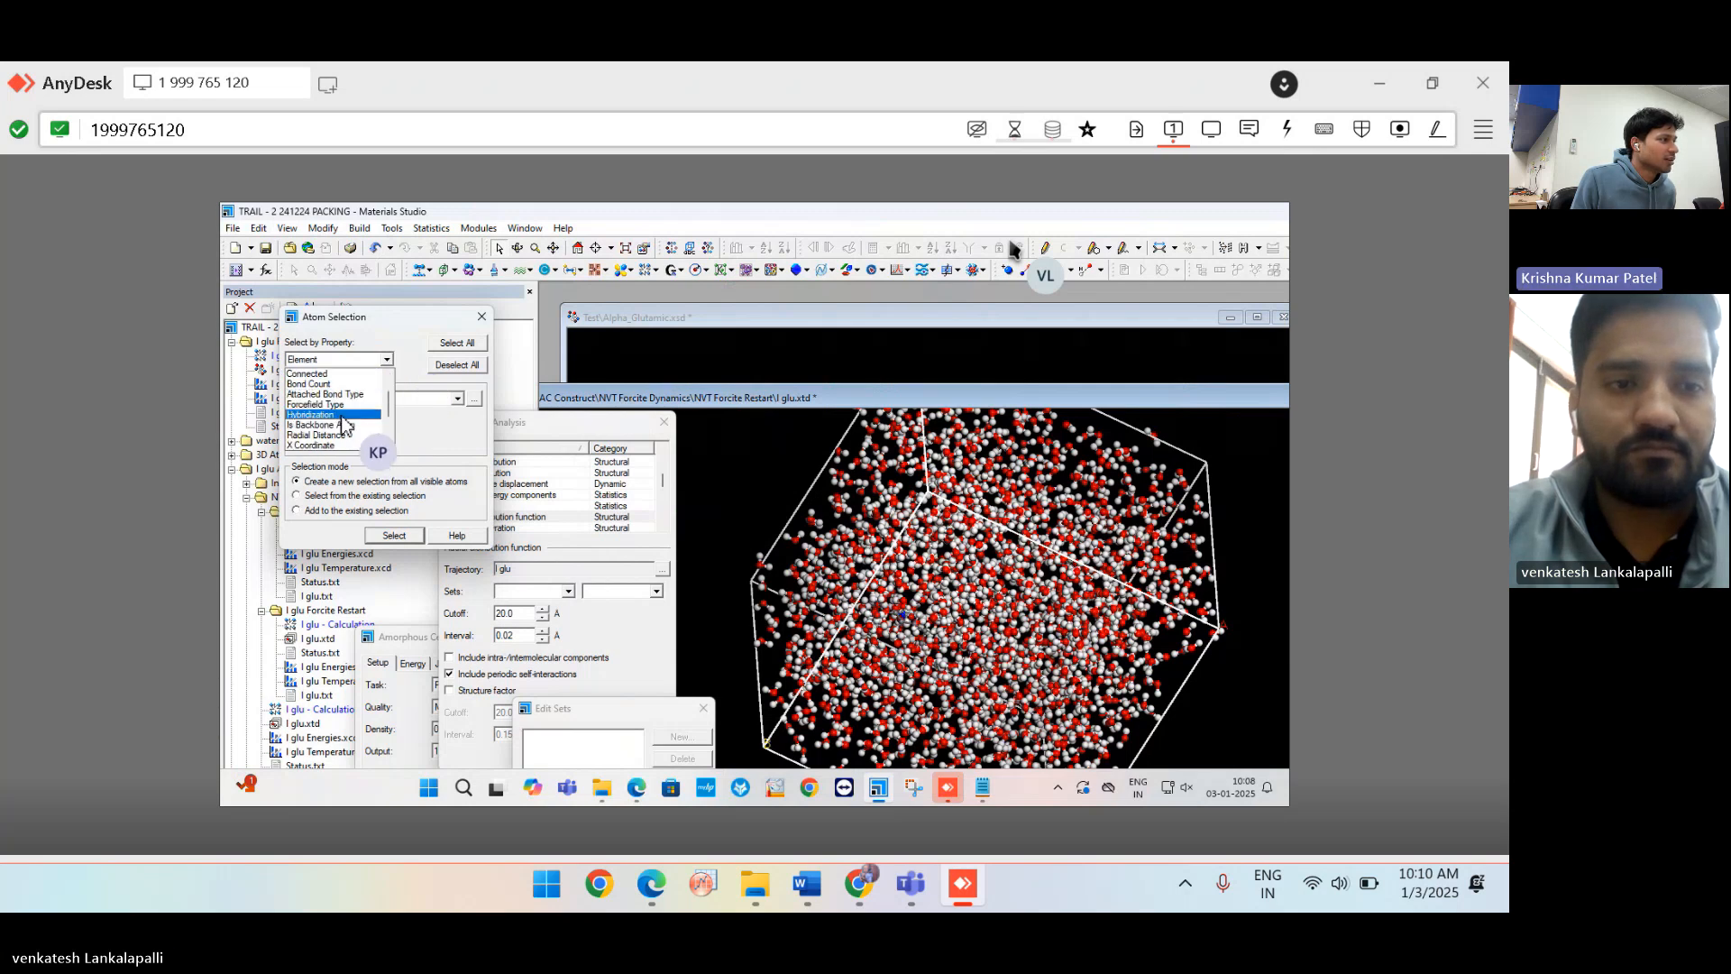
{"action": "left_click", "coordinate": [359, 427]}
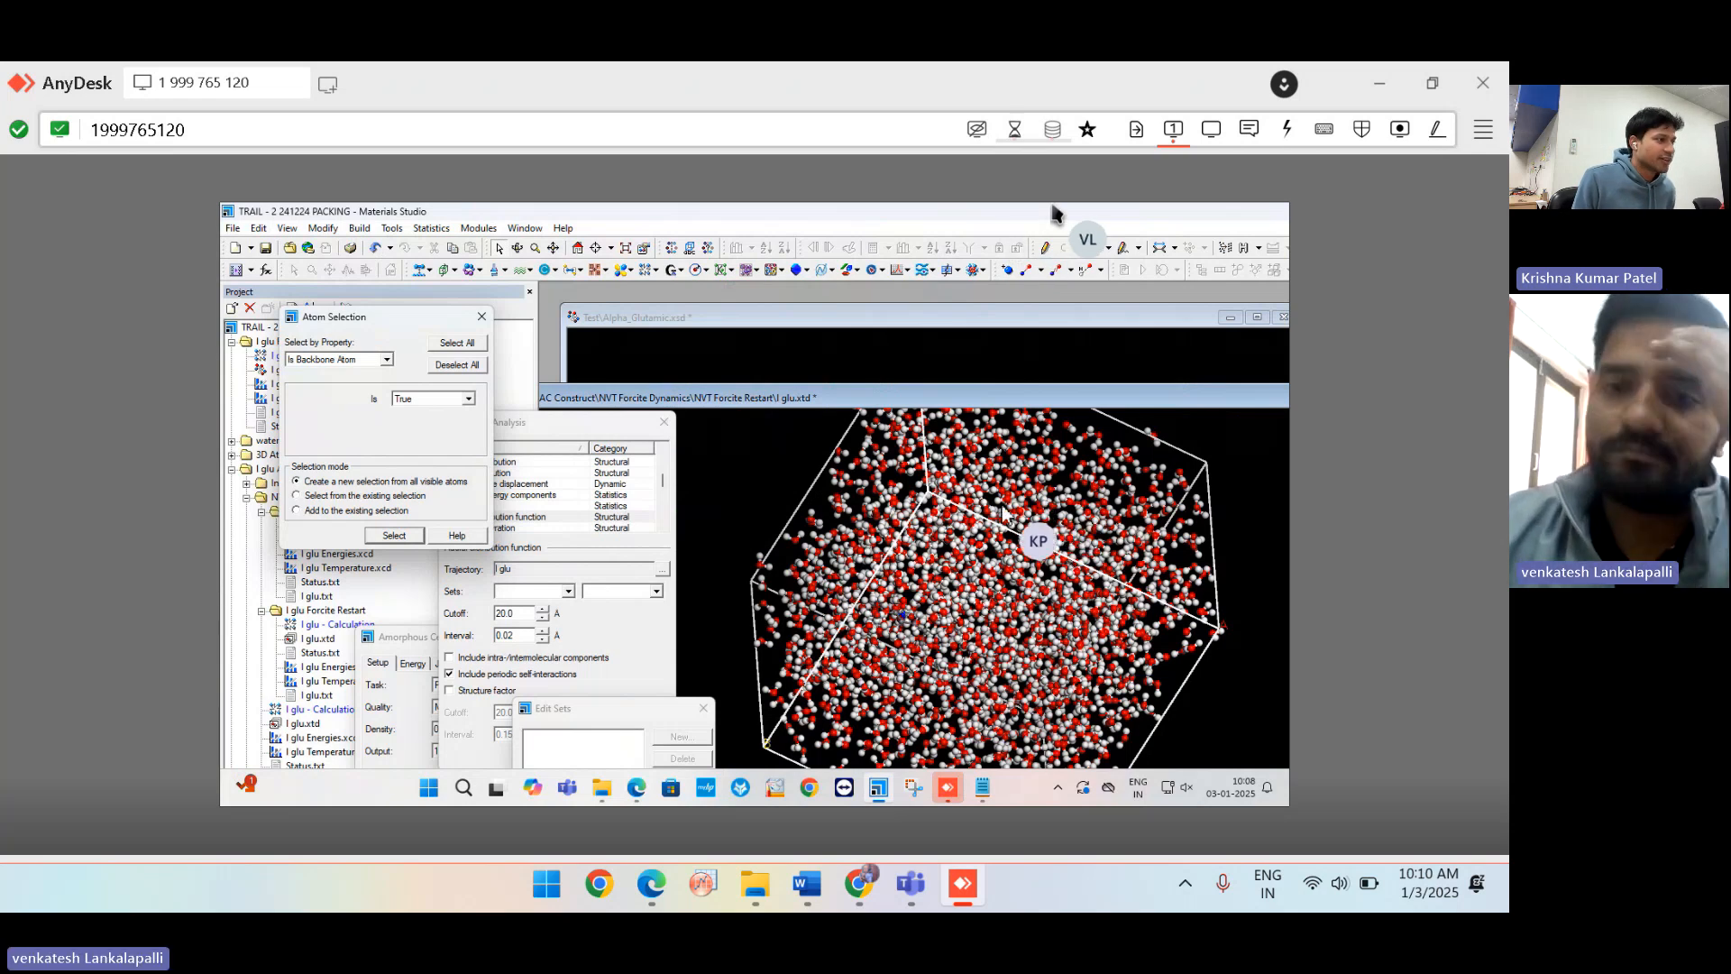
{"action": "left_click", "coordinate": [606, 648]}
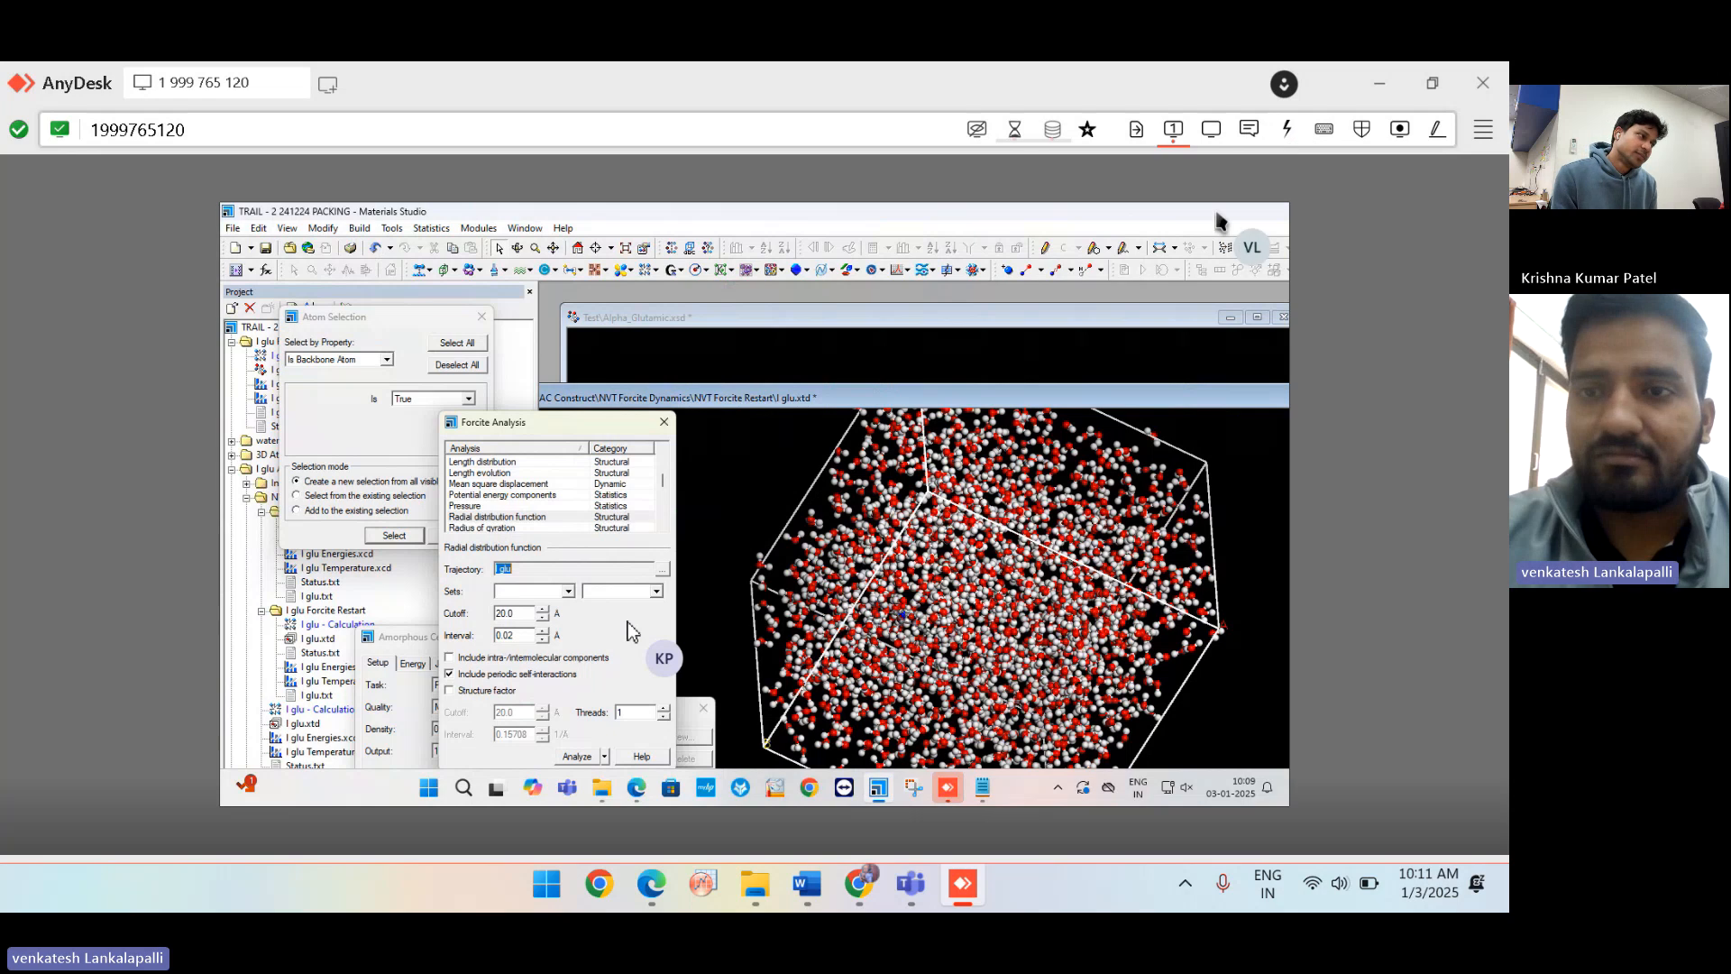
Minimize Materials Studio to reveal the browser's Network Access Granted page.
{"action": "left_click", "coordinate": [1185, 216]}
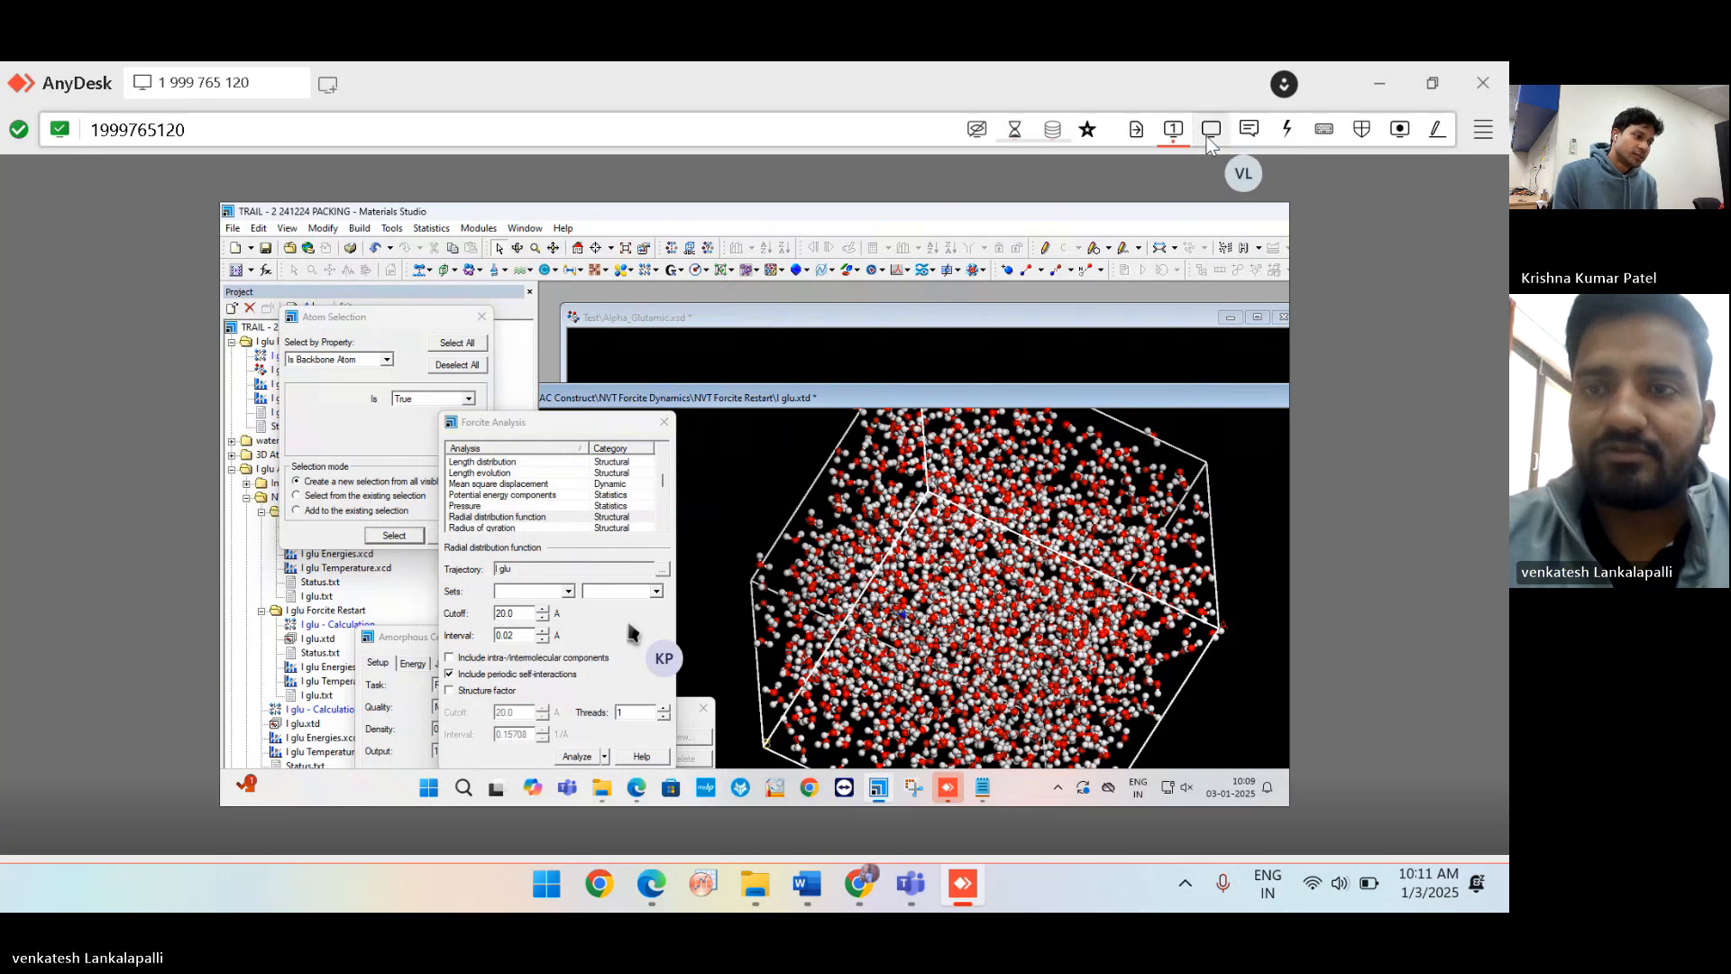
{"action": "left_click", "coordinate": [1212, 129]}
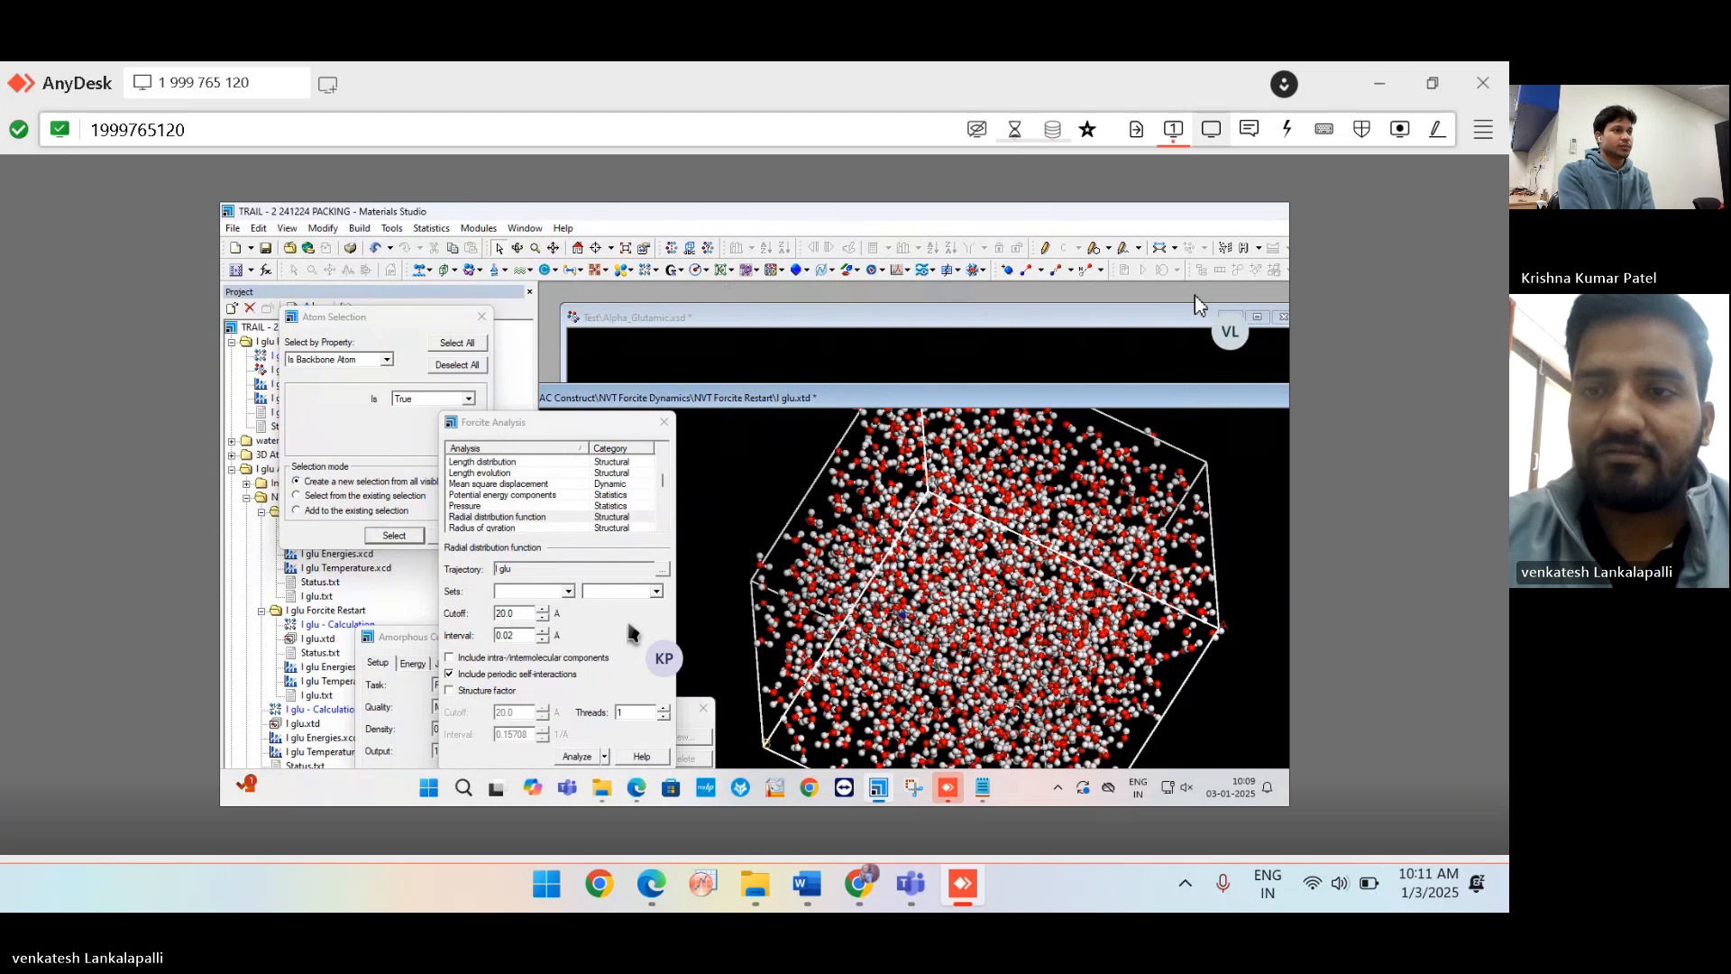
{"action": "left_click", "coordinate": [1230, 319]}
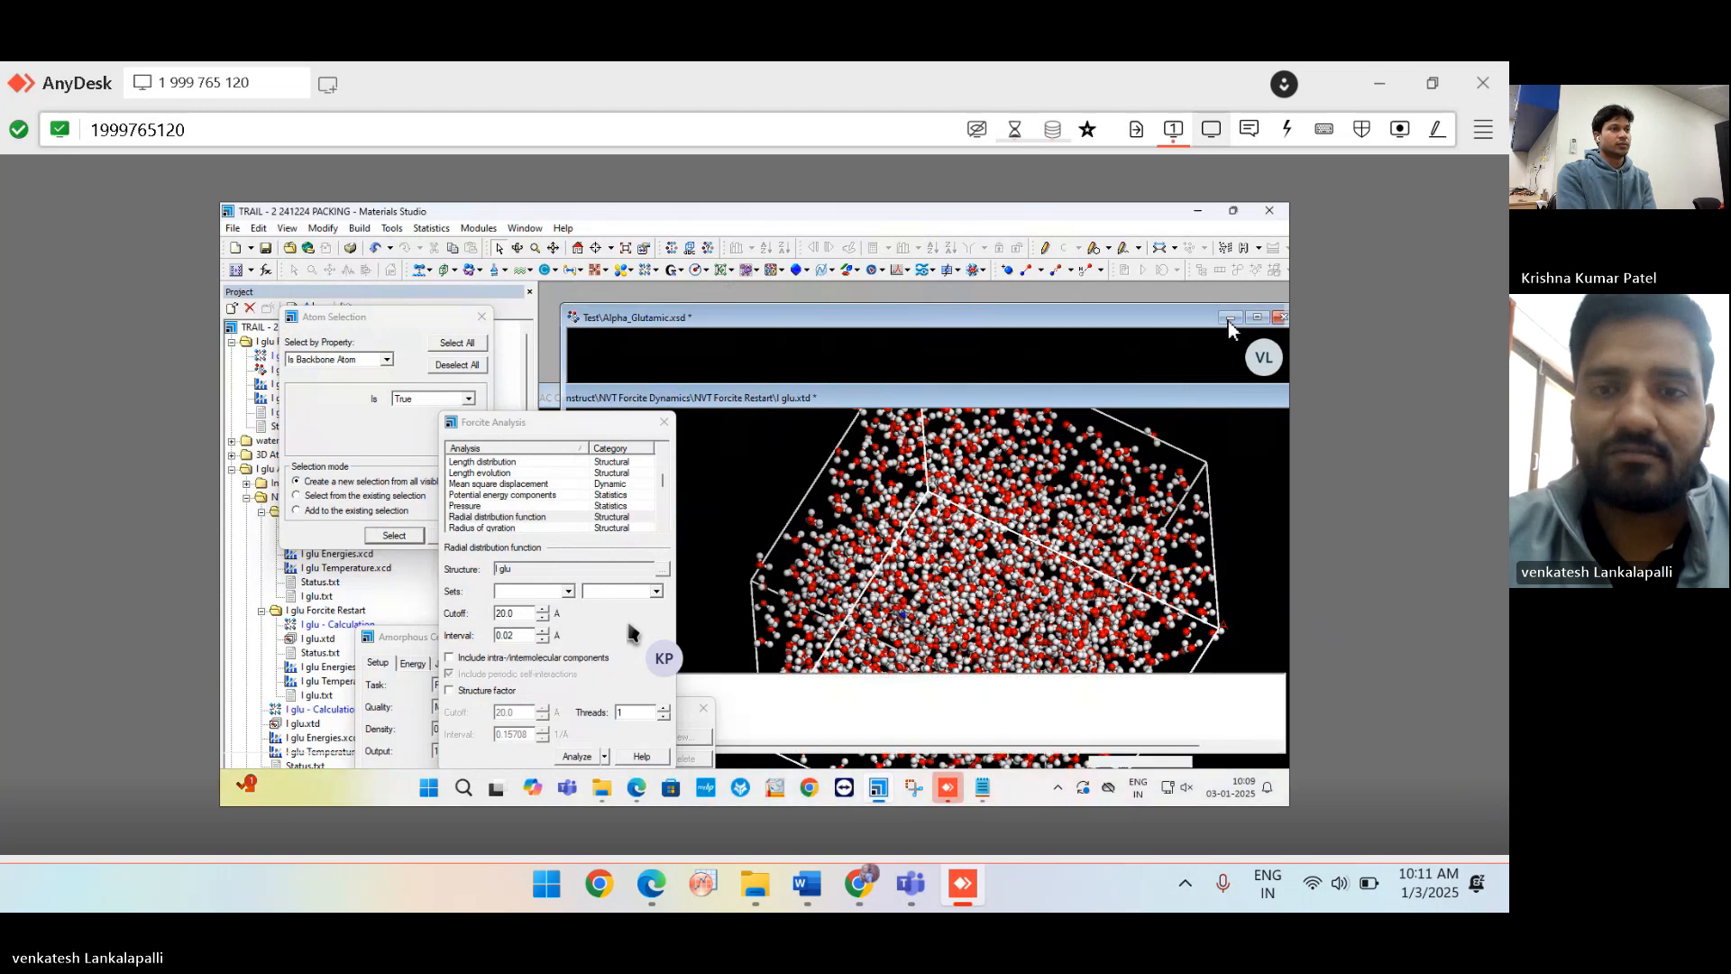
{"action": "left_click", "coordinate": [1198, 211]}
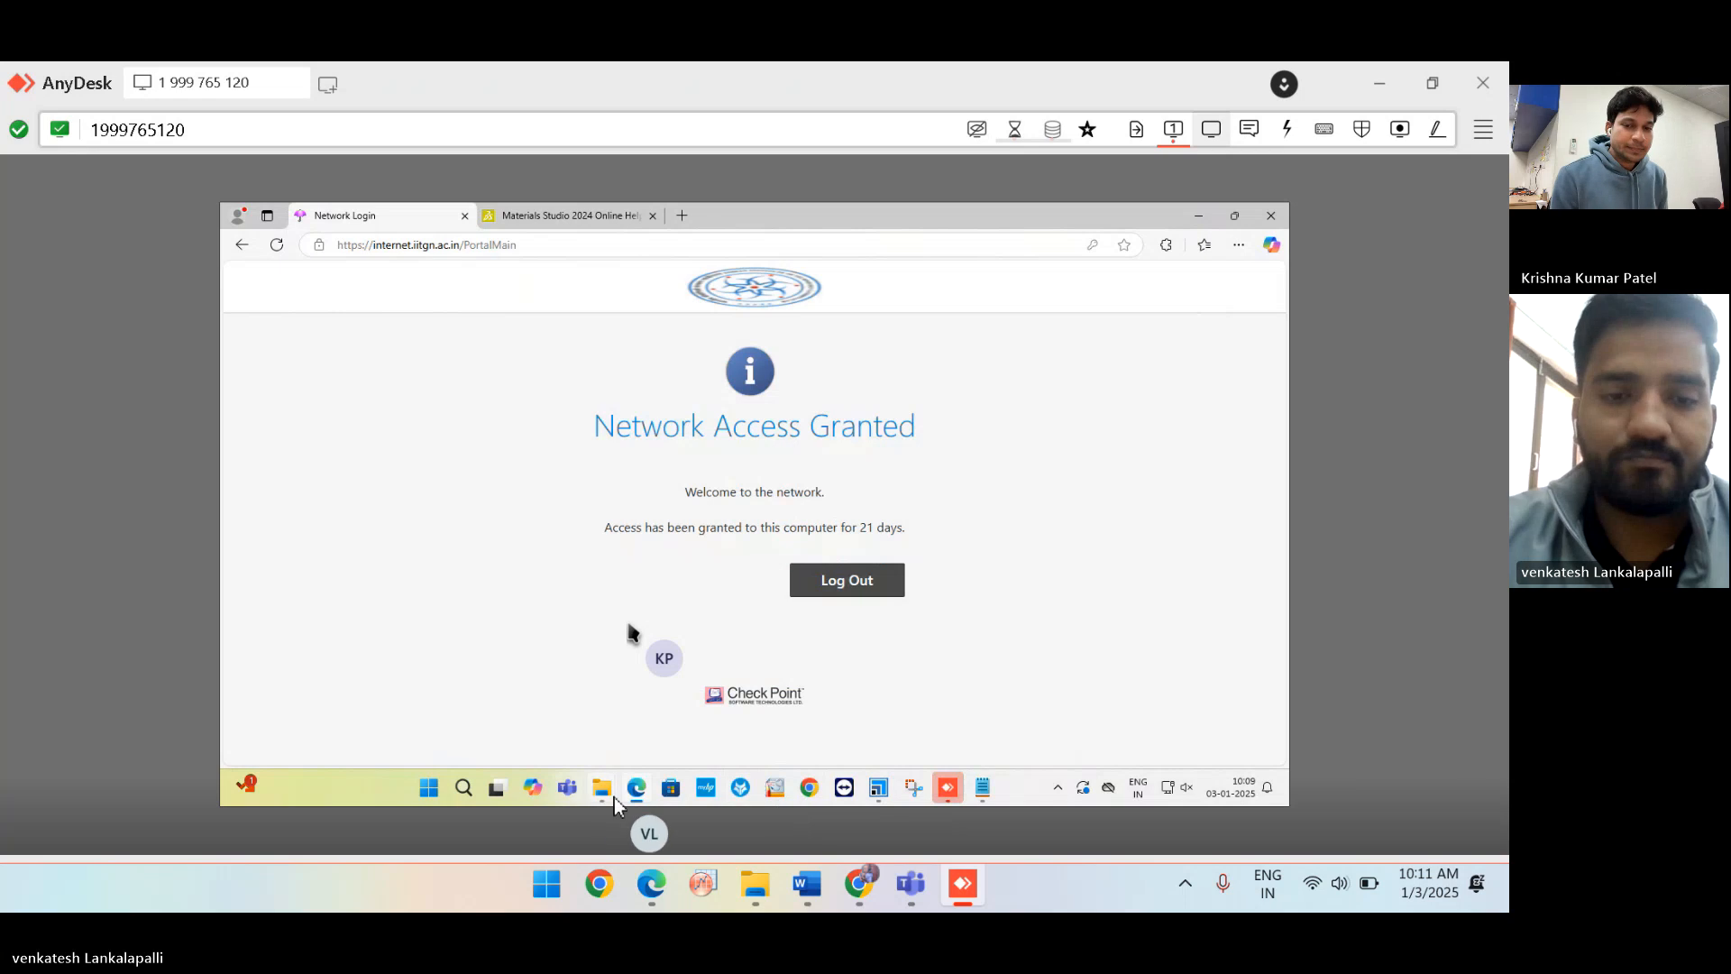
Open TRAIL - 2 231224.stp from the venkatesh folder, saving the current project first.
{"action": "mouse_move", "coordinate": [601, 794]}
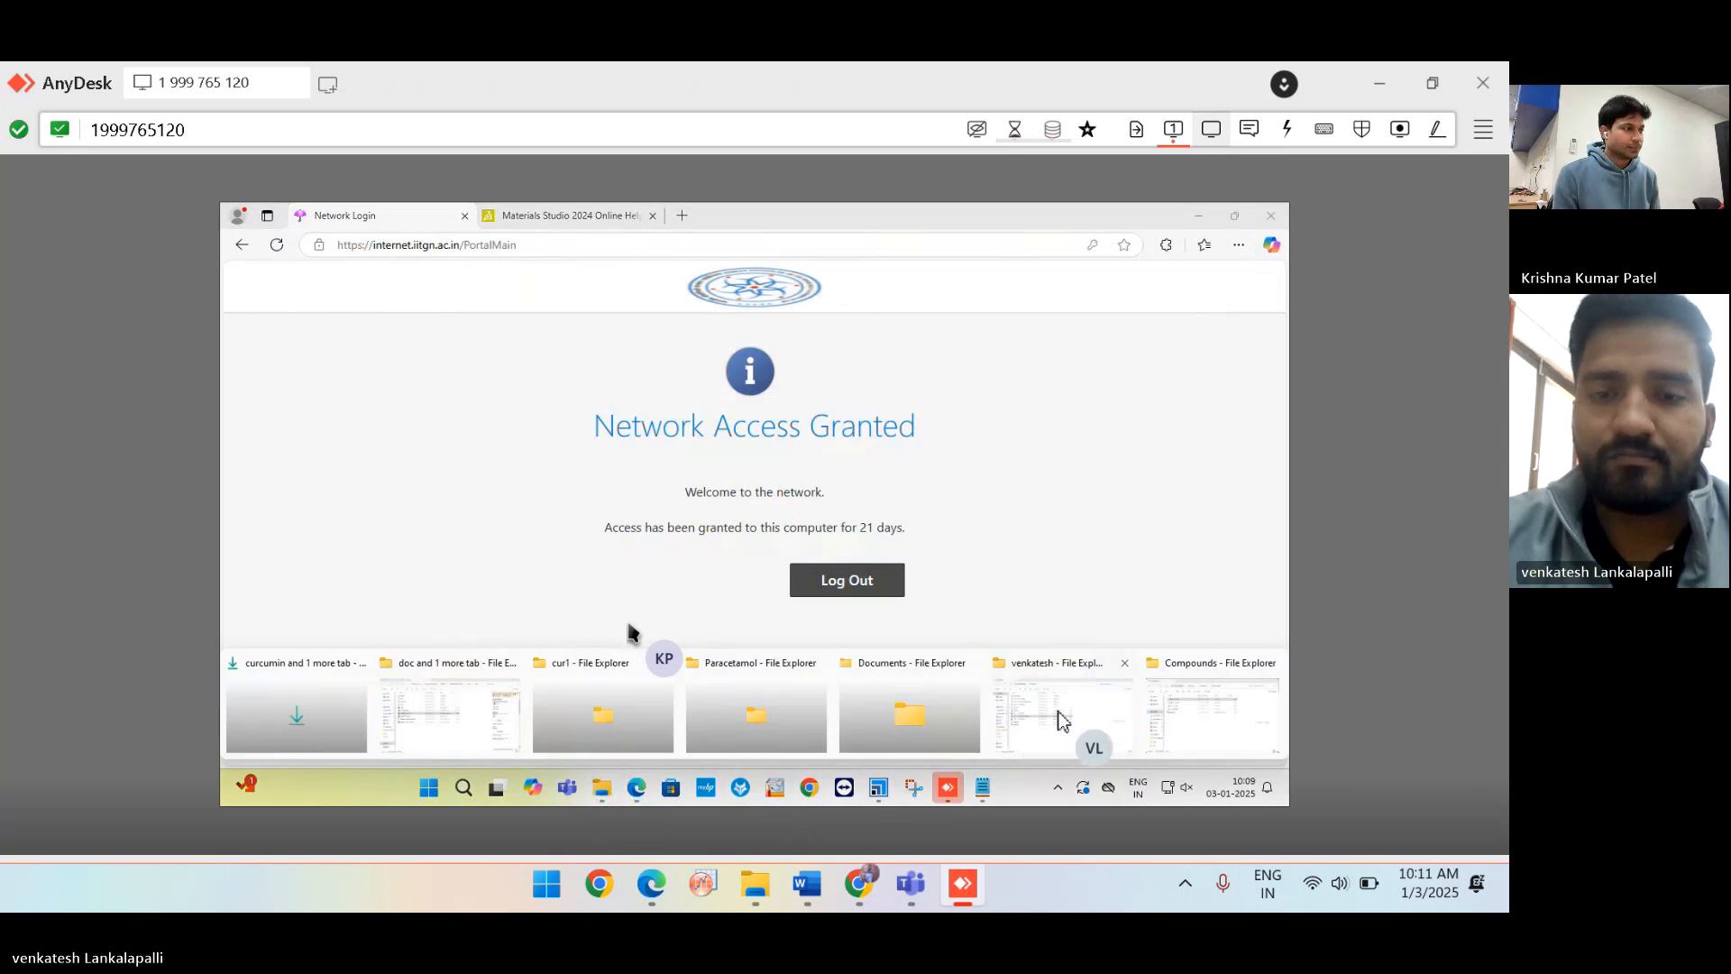
{"action": "left_click", "coordinate": [1087, 731]}
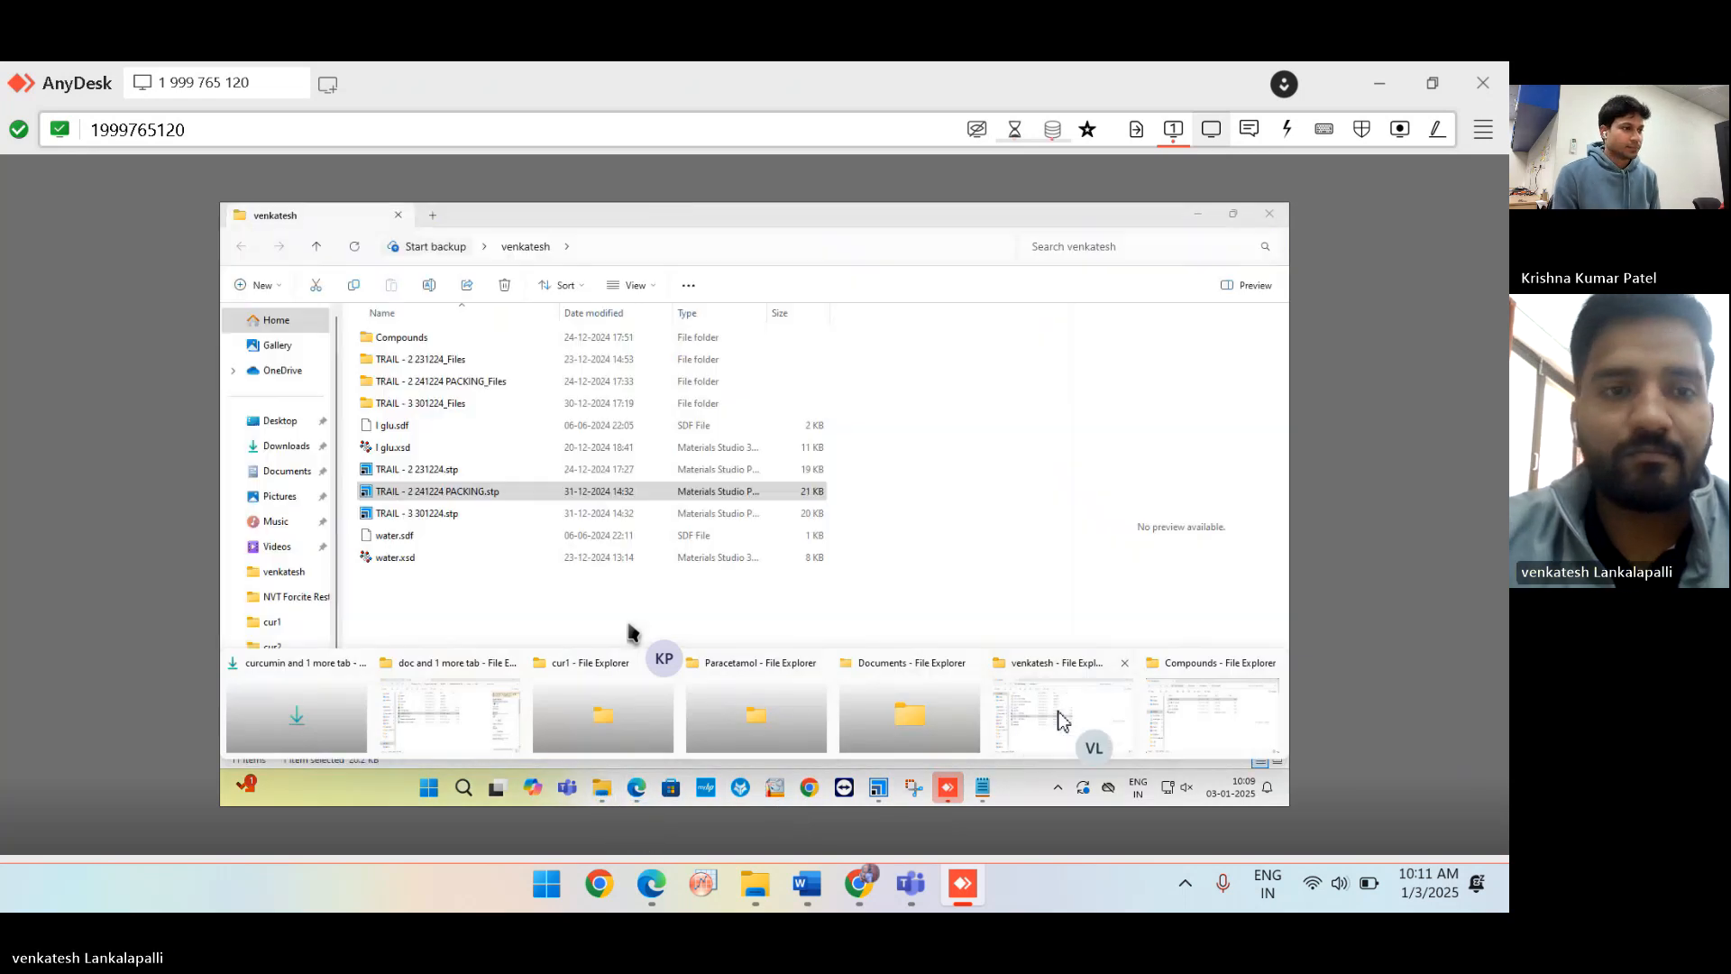
{"action": "double_click", "coordinate": [419, 470]}
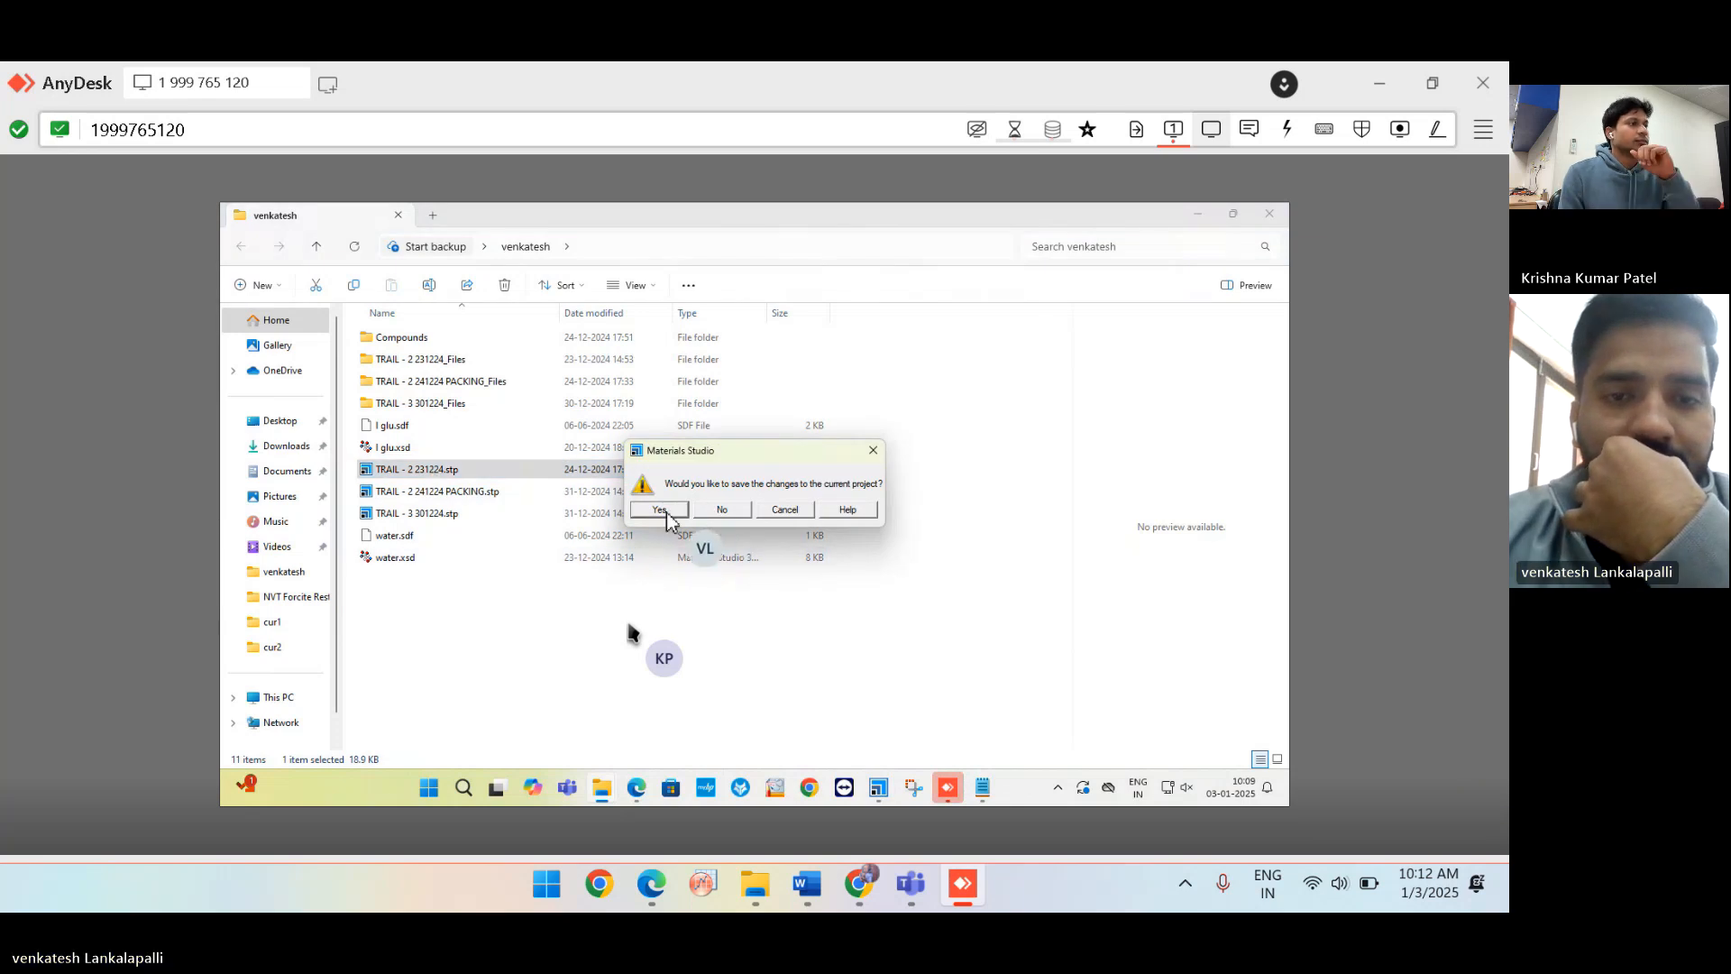
{"action": "left_click", "coordinate": [661, 510]}
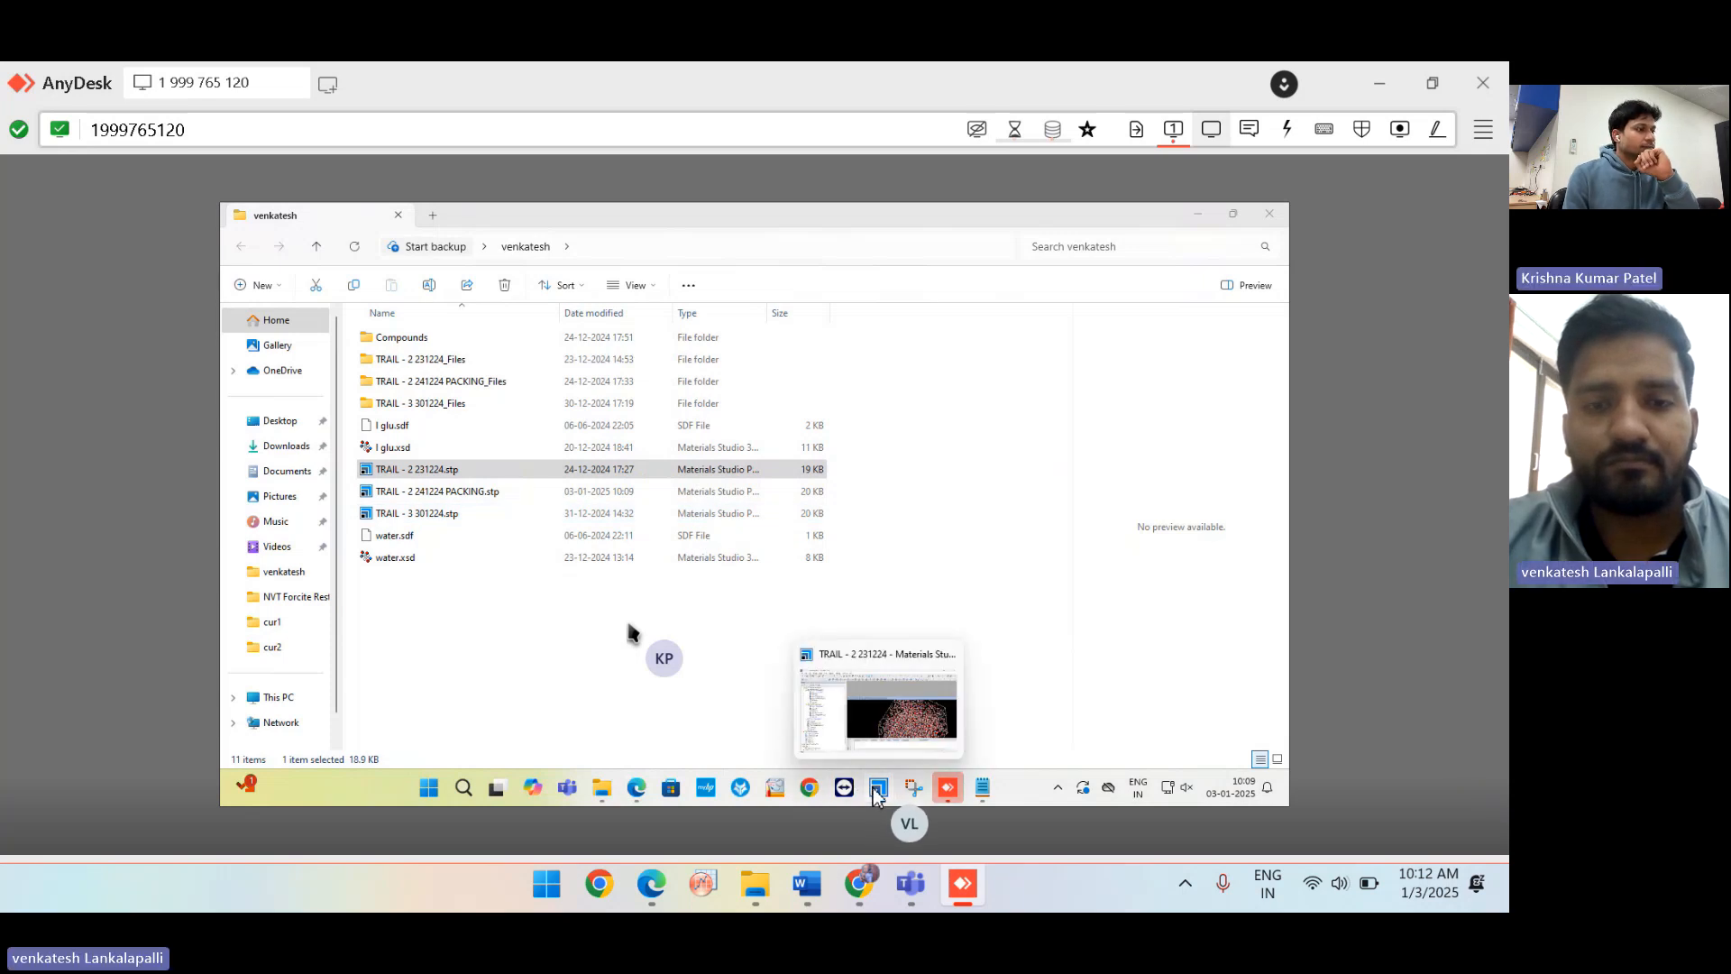
View the TRAIL - 2 231224.stp file's context options, then return to Materials Studio.
{"action": "left_click", "coordinate": [456, 471]}
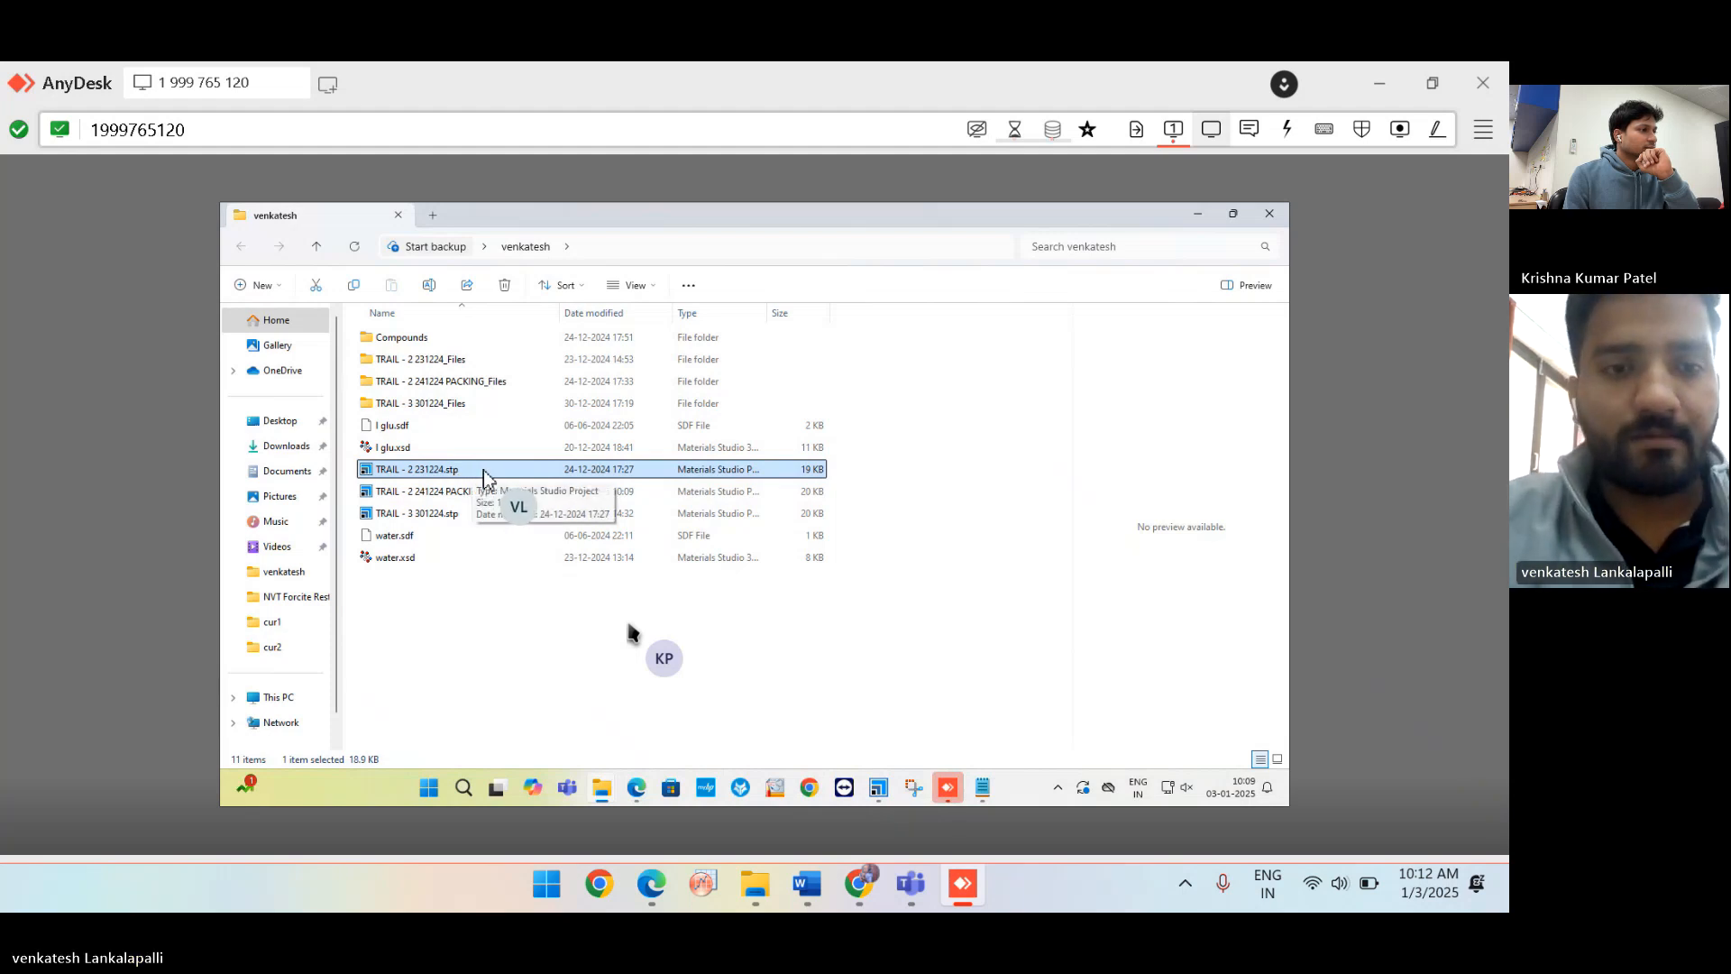
{"action": "right_click", "coordinate": [483, 476]}
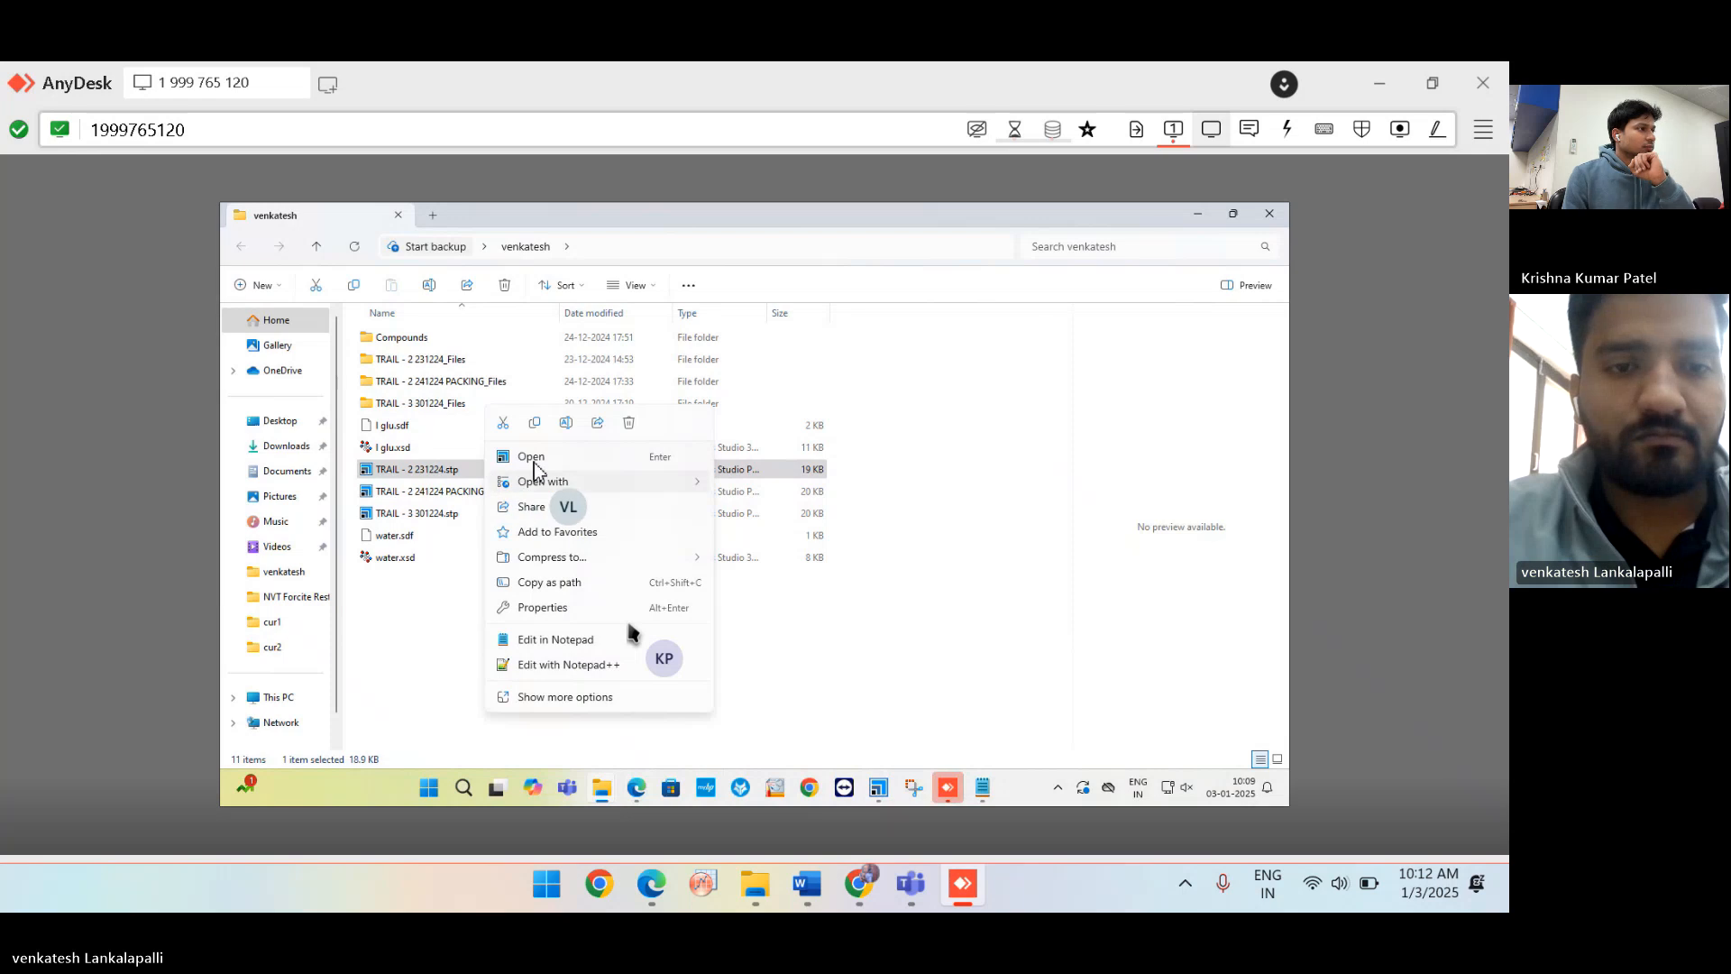
{"action": "left_click", "coordinate": [528, 457]}
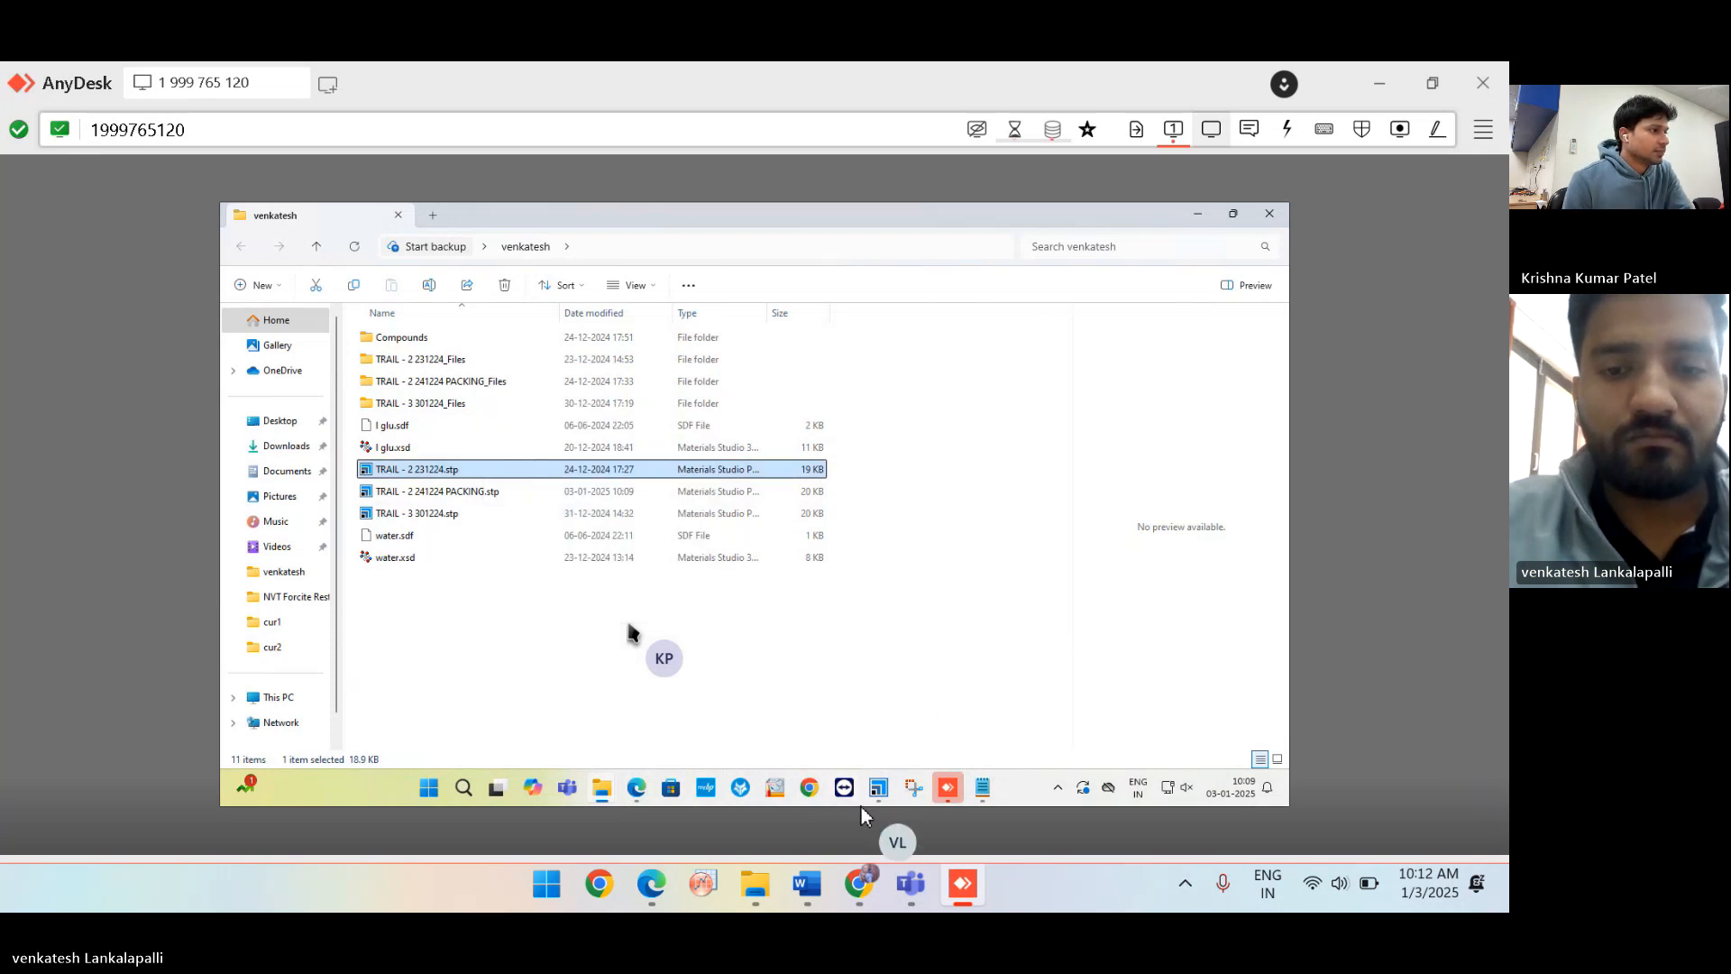
{"action": "left_click", "coordinate": [878, 790]}
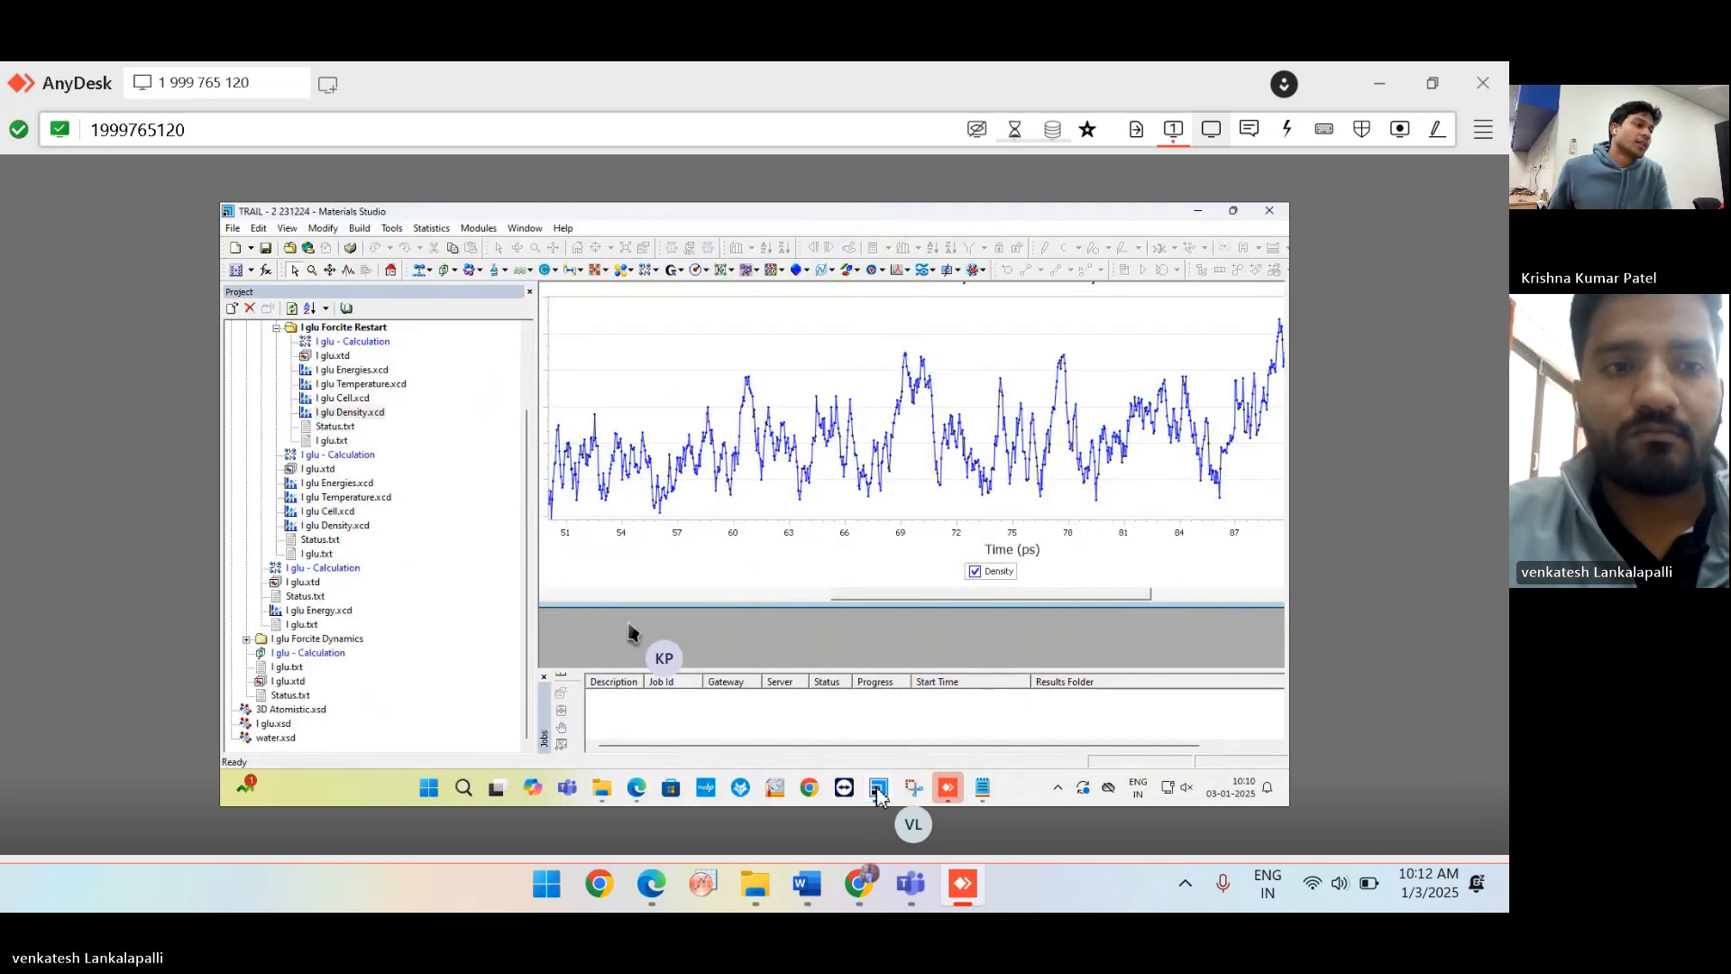
Collapse the I glu subfolders, expand I glu AC Construct > I glu Forcite Dynamics, and open I glu.xtd.
{"action": "scroll", "coordinate": [387, 544], "scroll_direction": "up", "scroll_amount": 3}
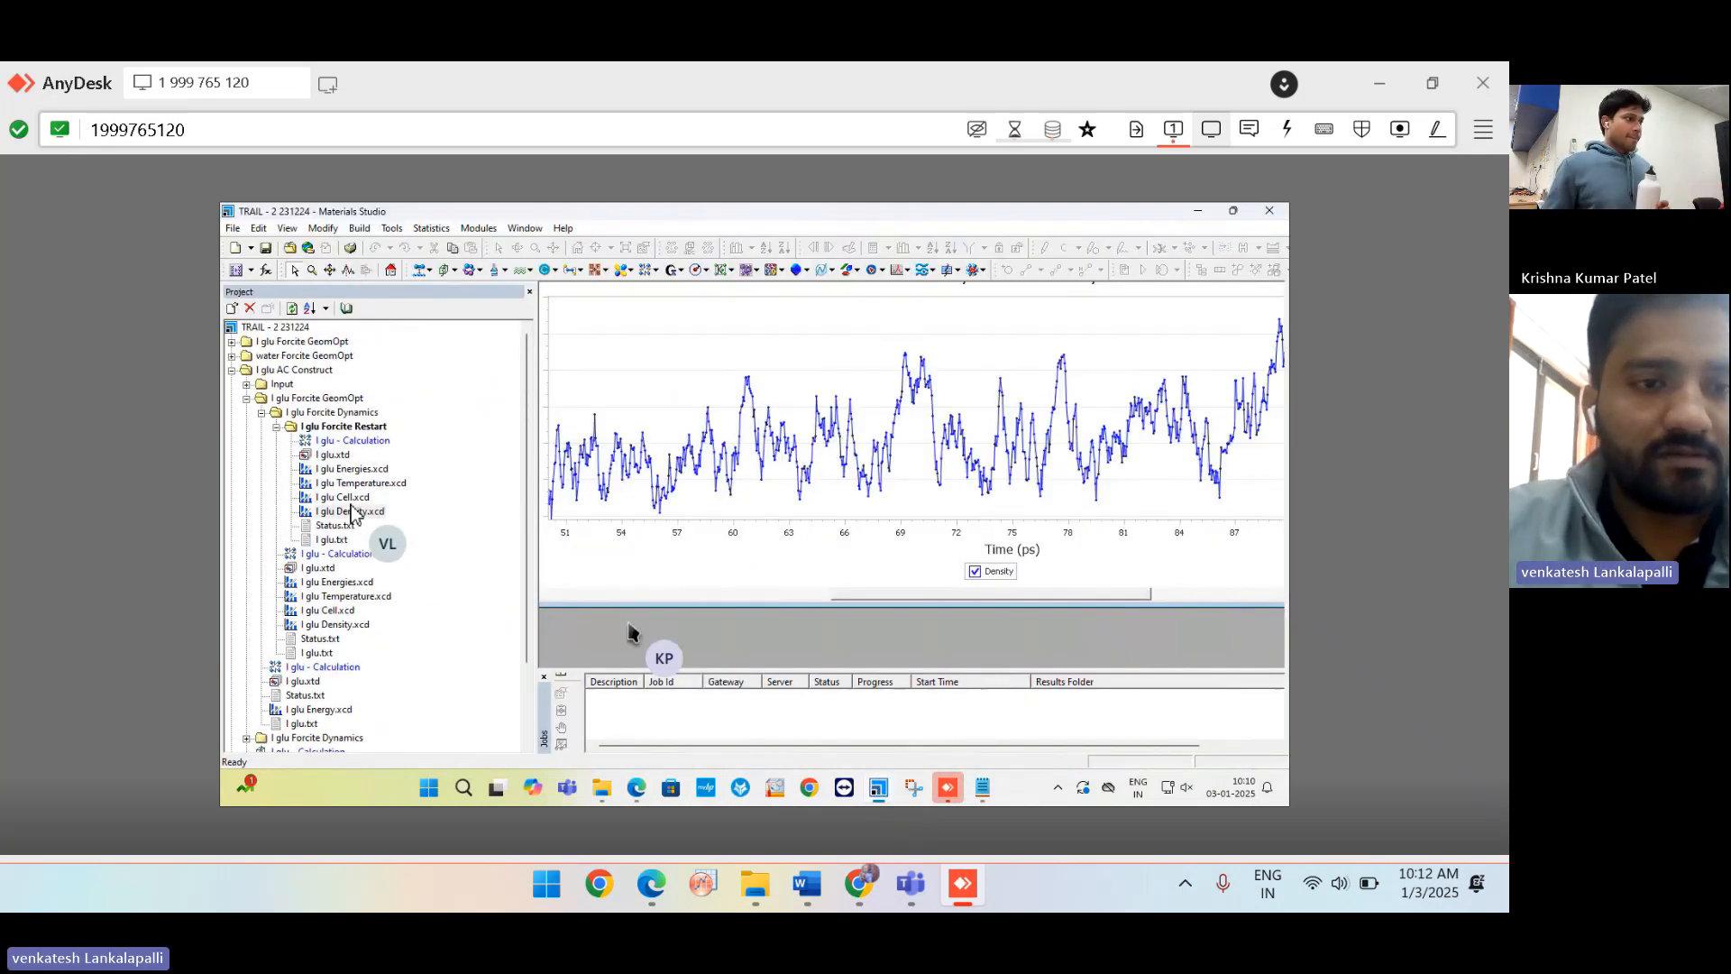
{"action": "left_click", "coordinate": [276, 427]}
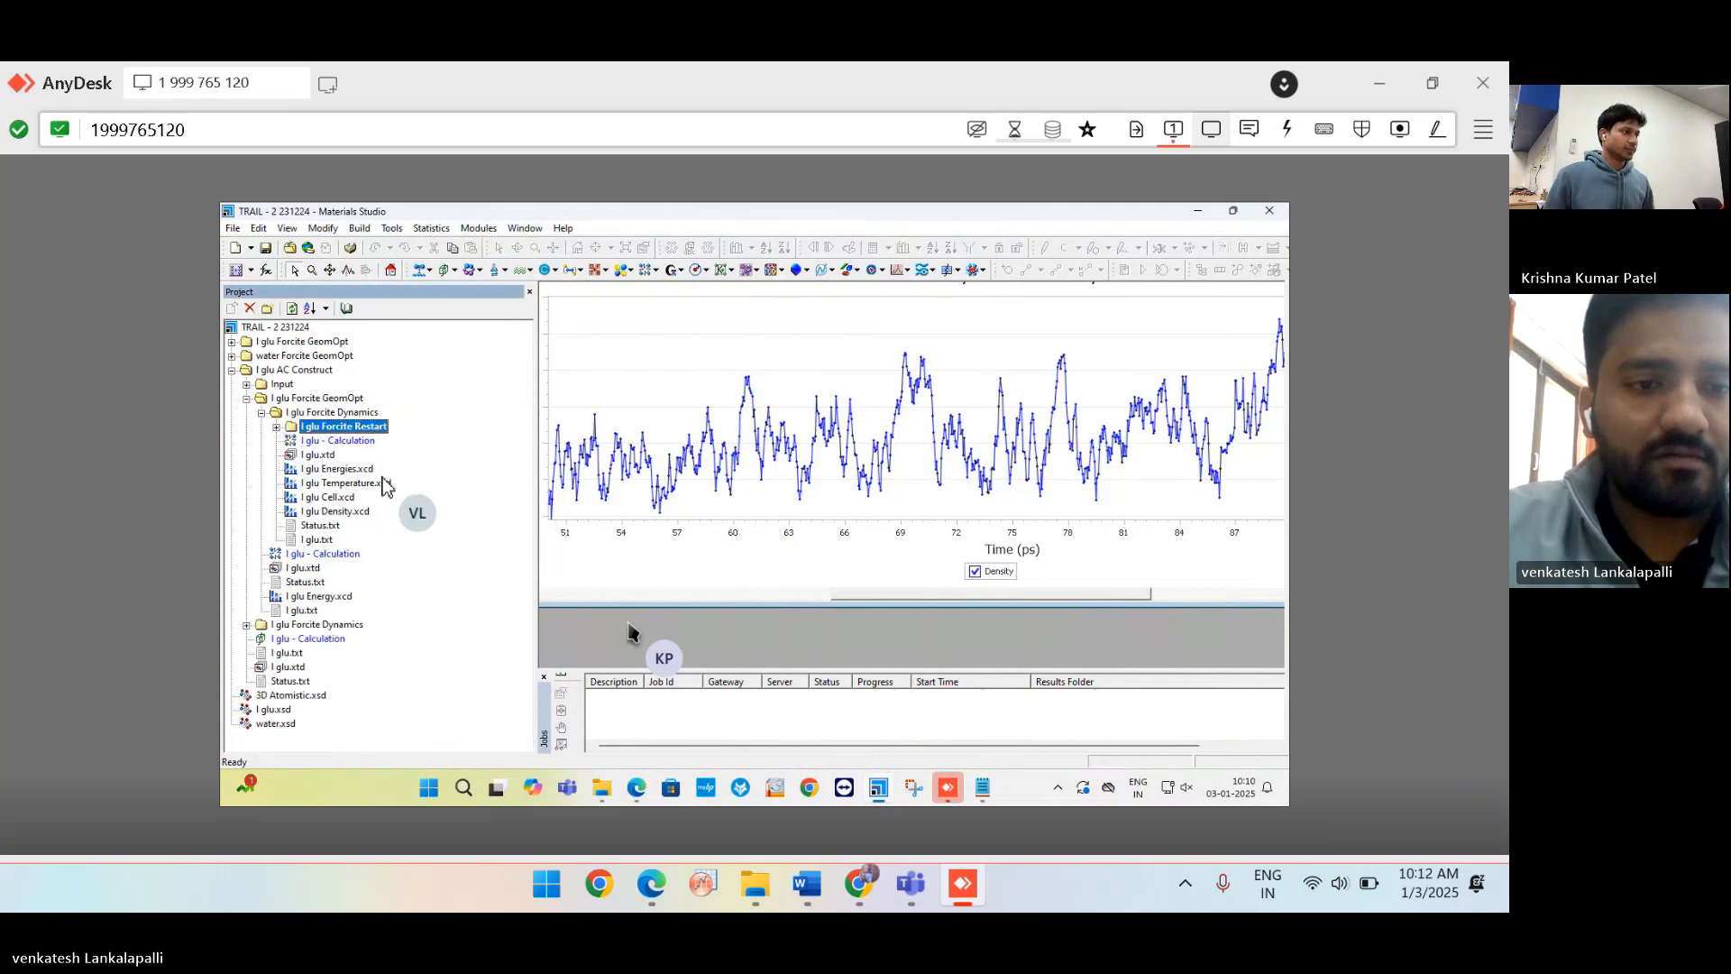
{"action": "left_click", "coordinate": [262, 413]}
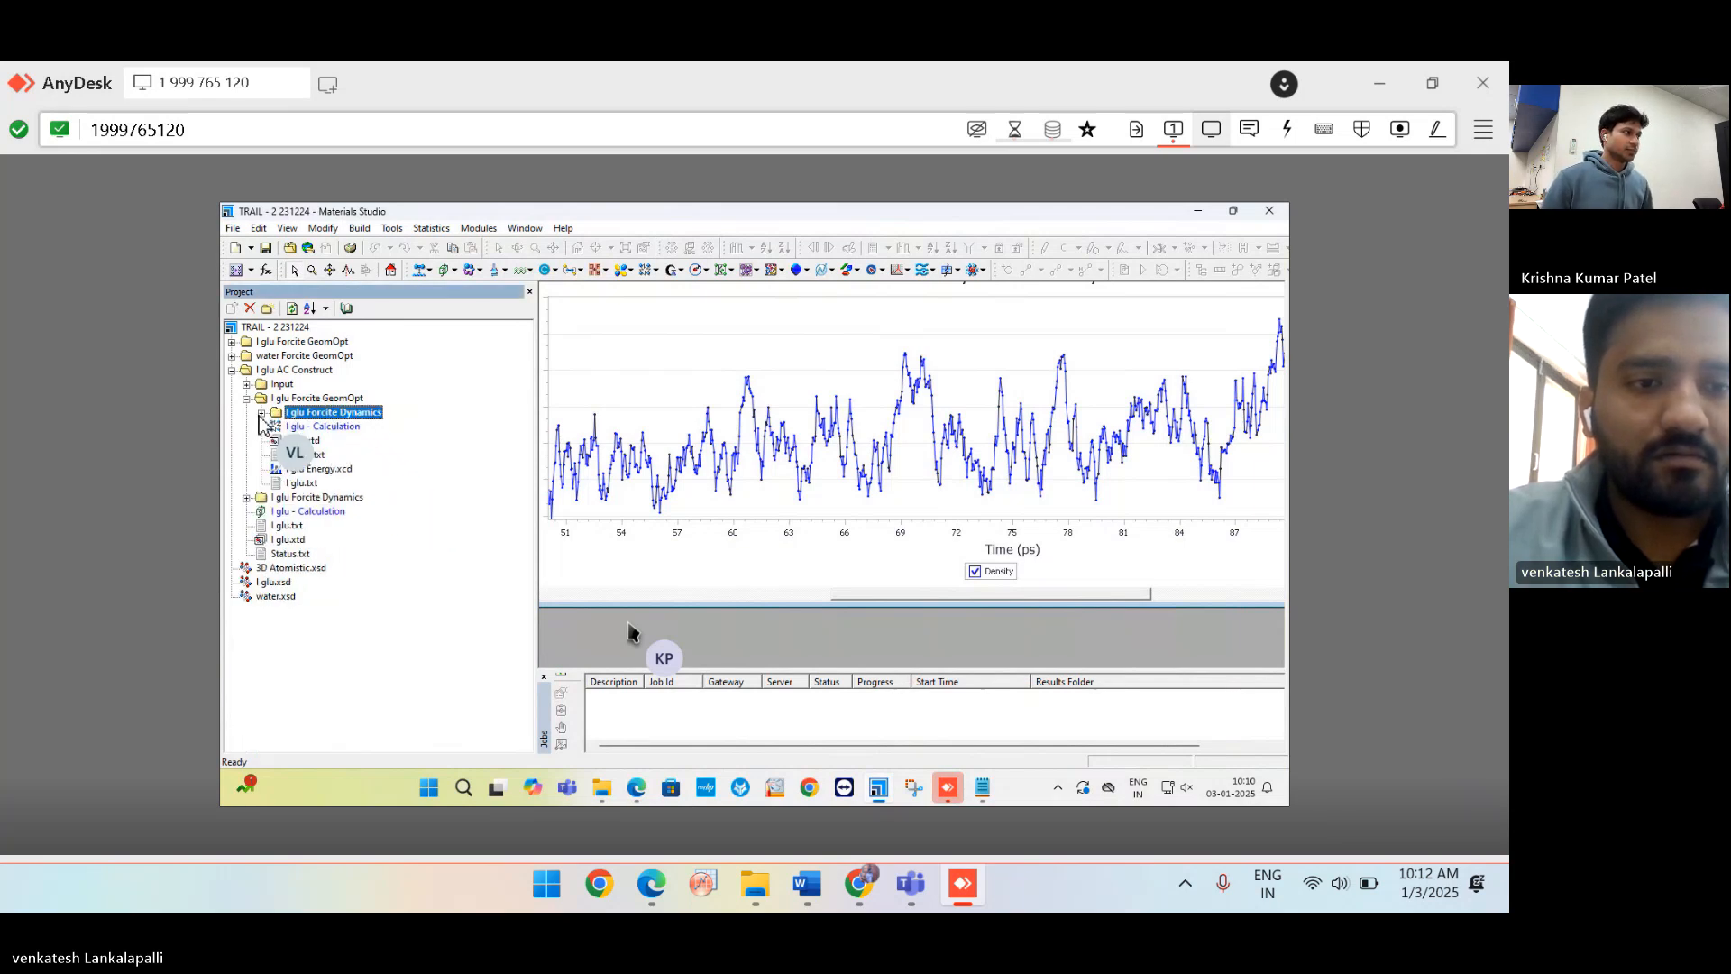
{"action": "left_click", "coordinate": [246, 397]}
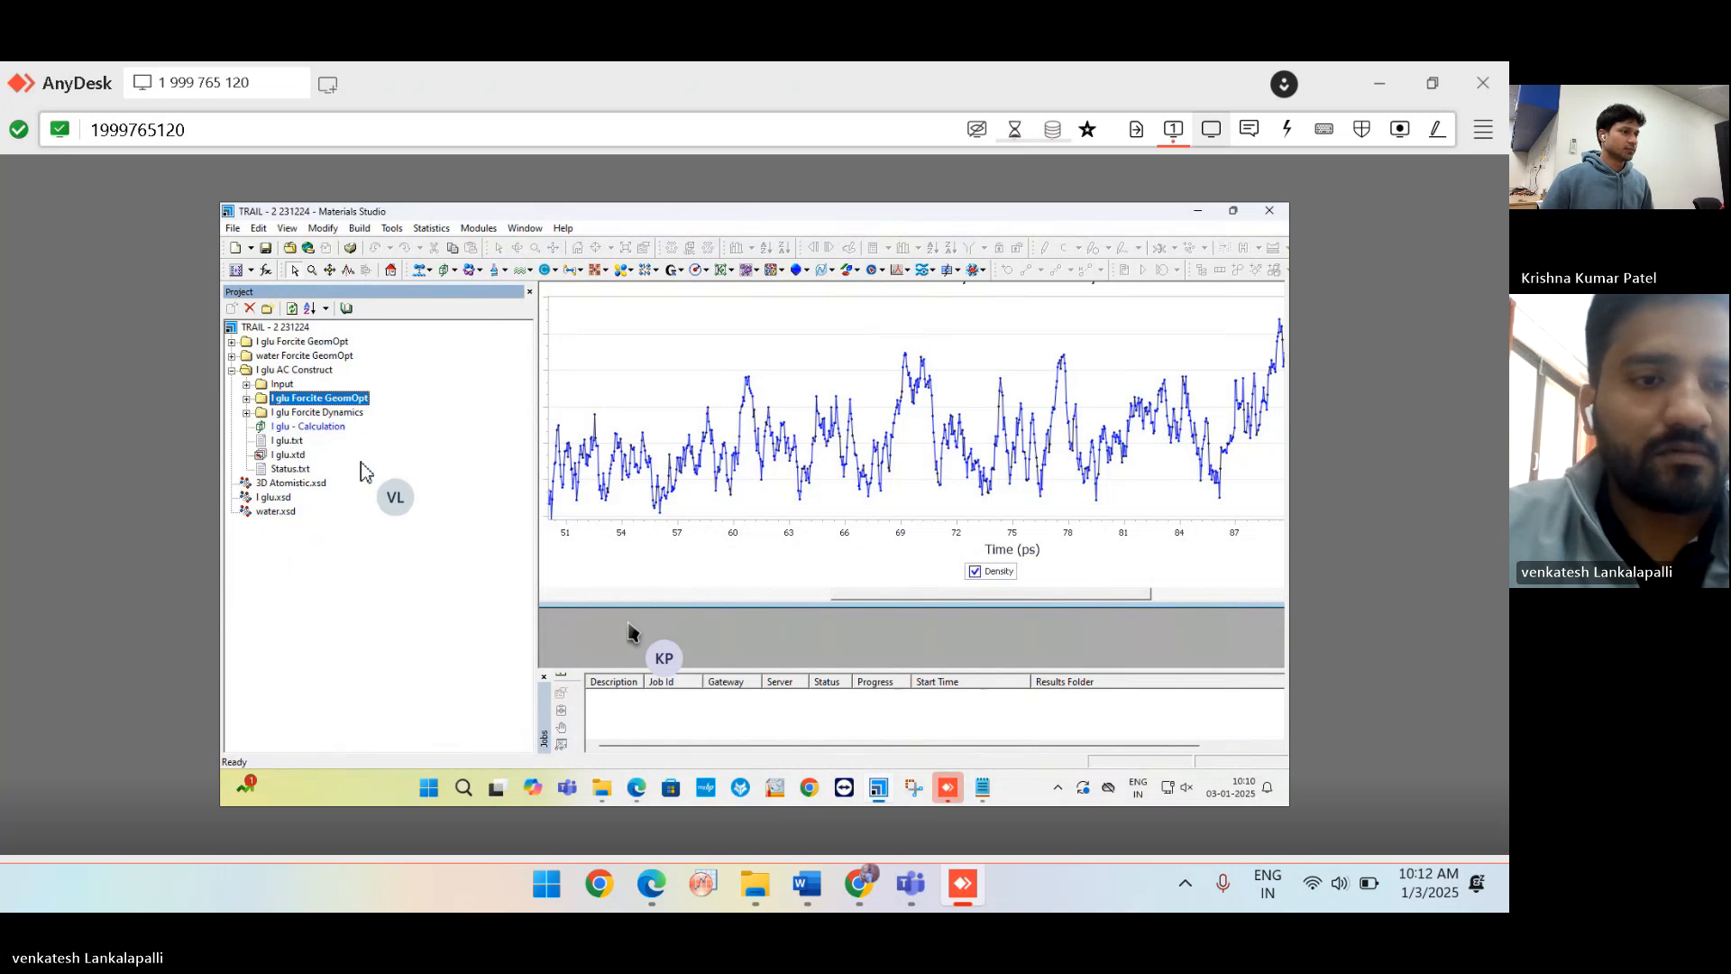
{"action": "left_click", "coordinate": [232, 369]}
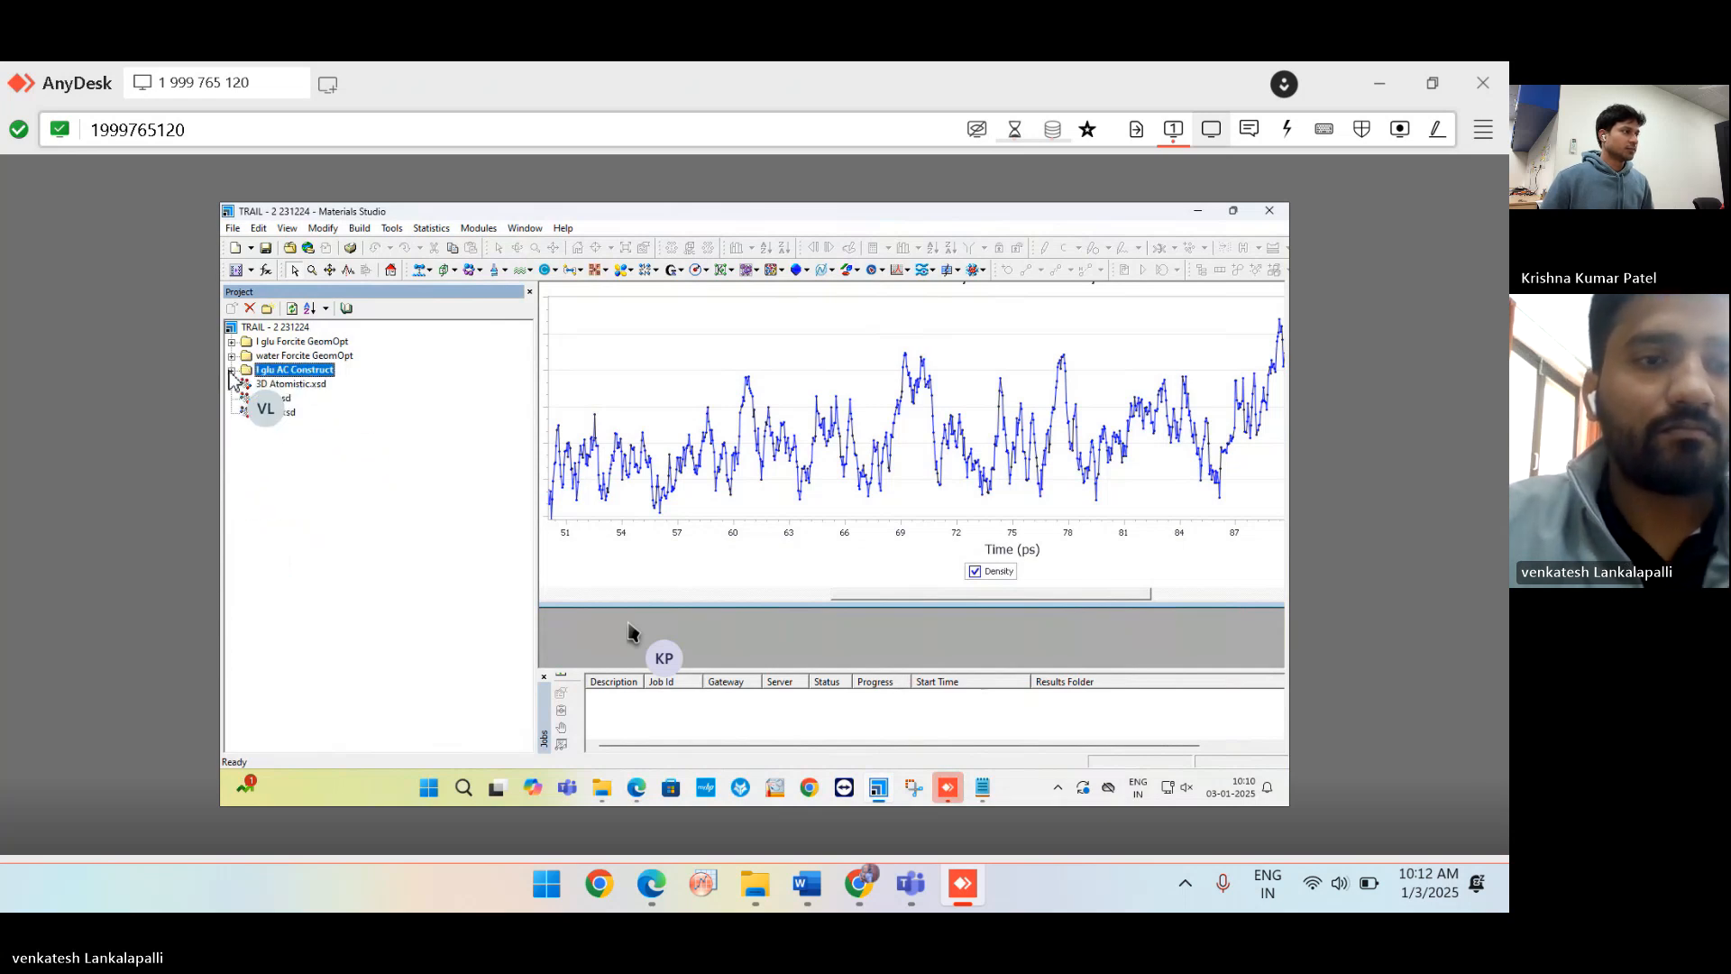
{"action": "left_click", "coordinate": [231, 370]}
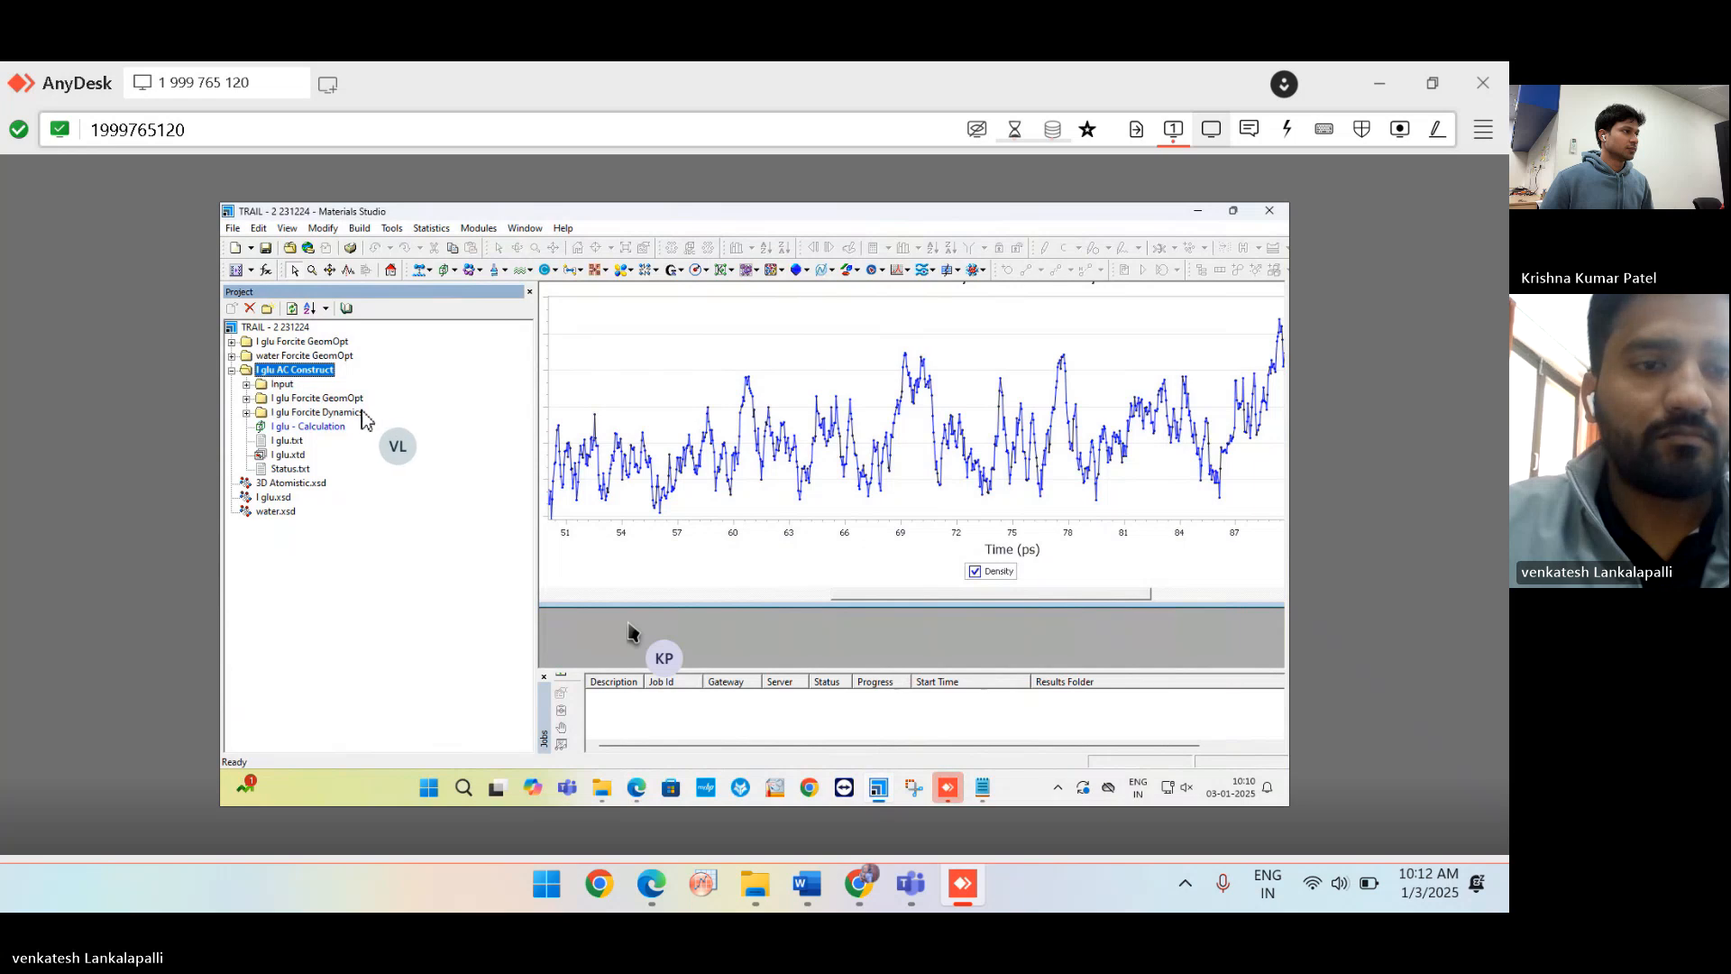
{"action": "left_click", "coordinate": [247, 412]}
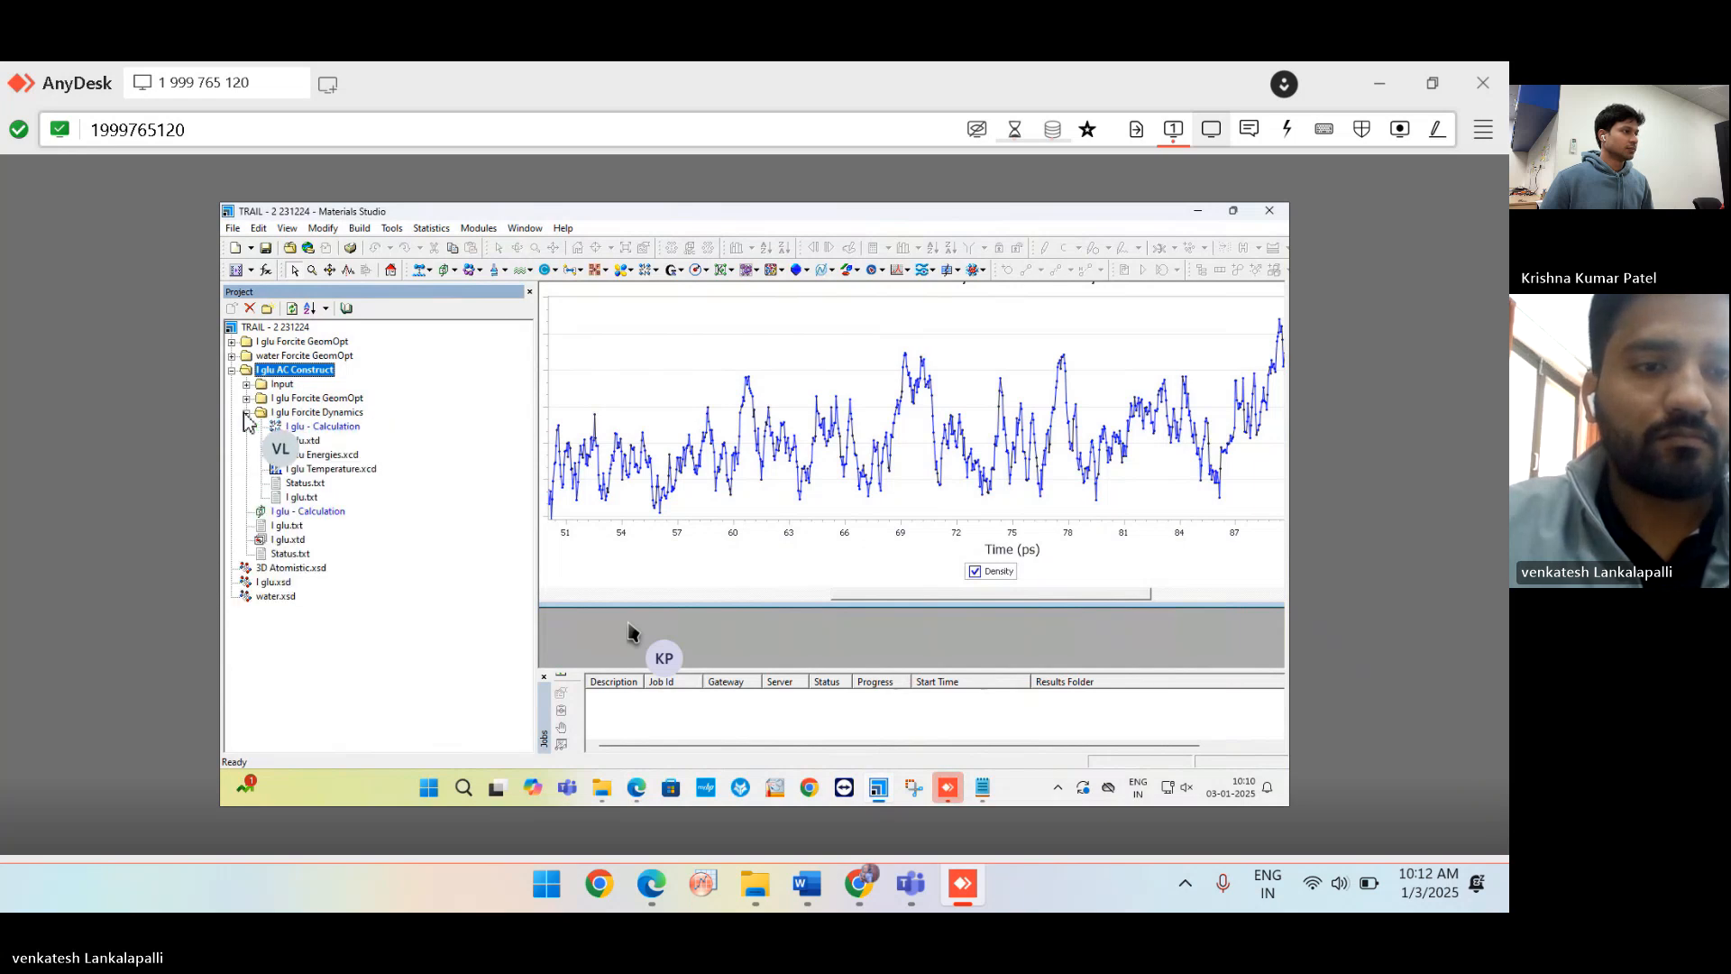
{"action": "double_click", "coordinate": [306, 440]}
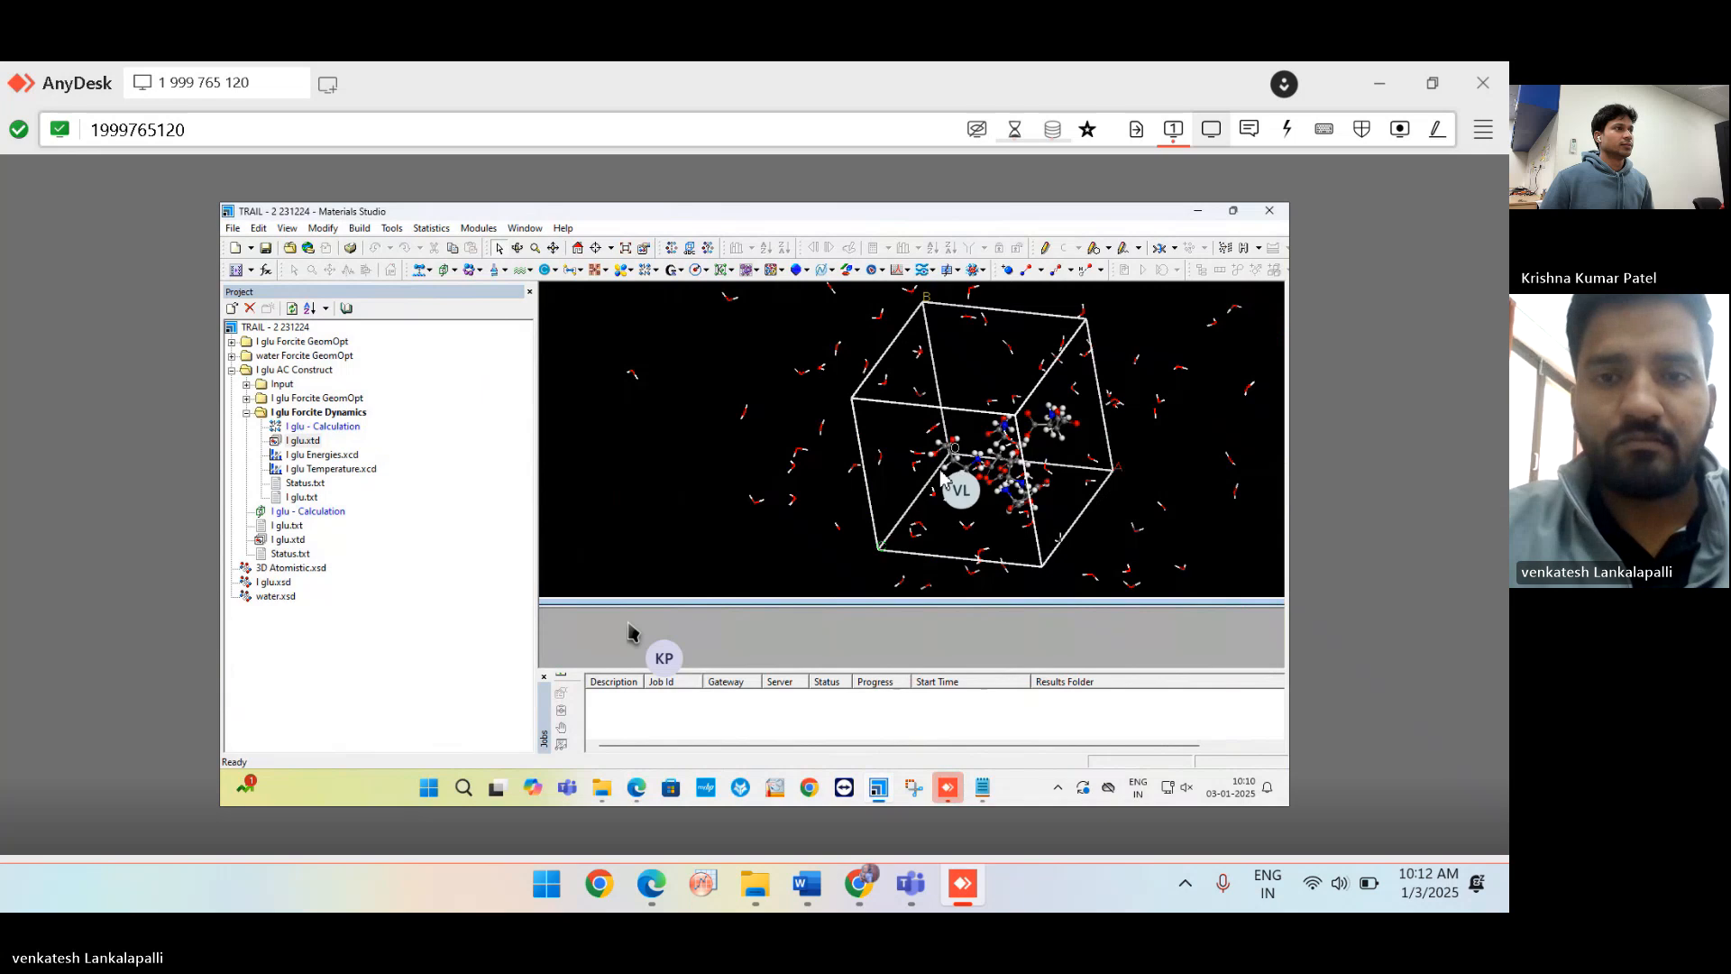
{"action": "scroll", "coordinate": [942, 475], "scroll_direction": "down", "scroll_amount": 3}
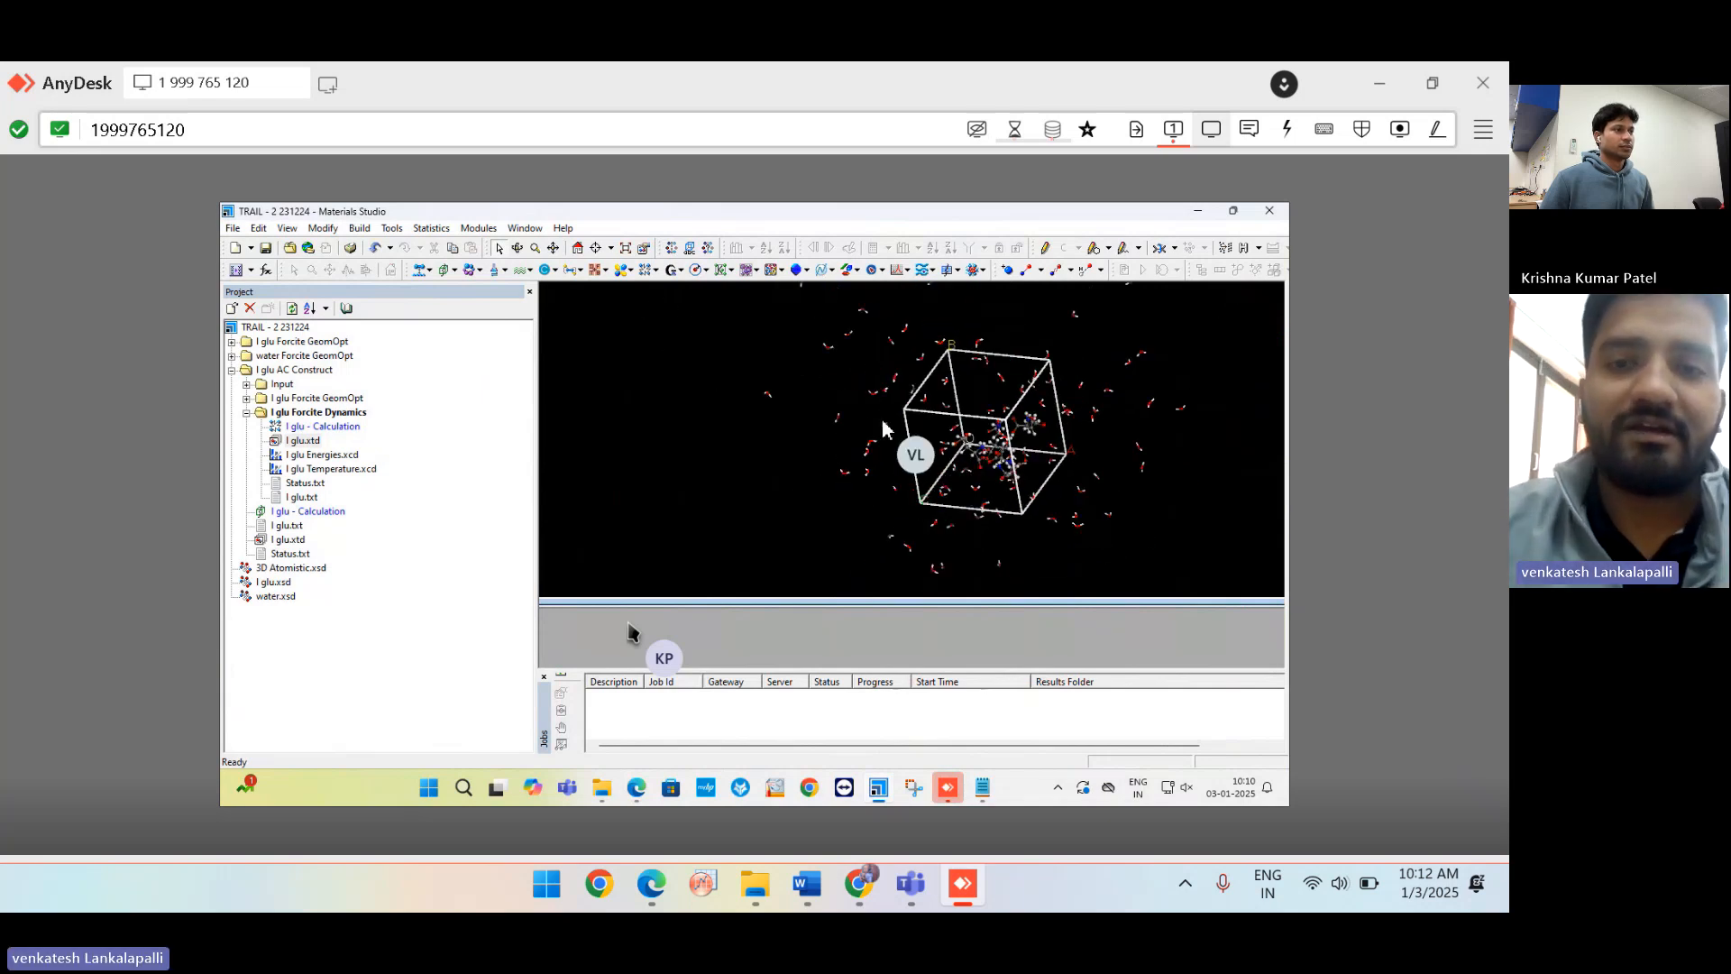
Confirm in Edit Sets that the trajectory has no atom sets defined.
{"action": "left_click", "coordinate": [259, 228]}
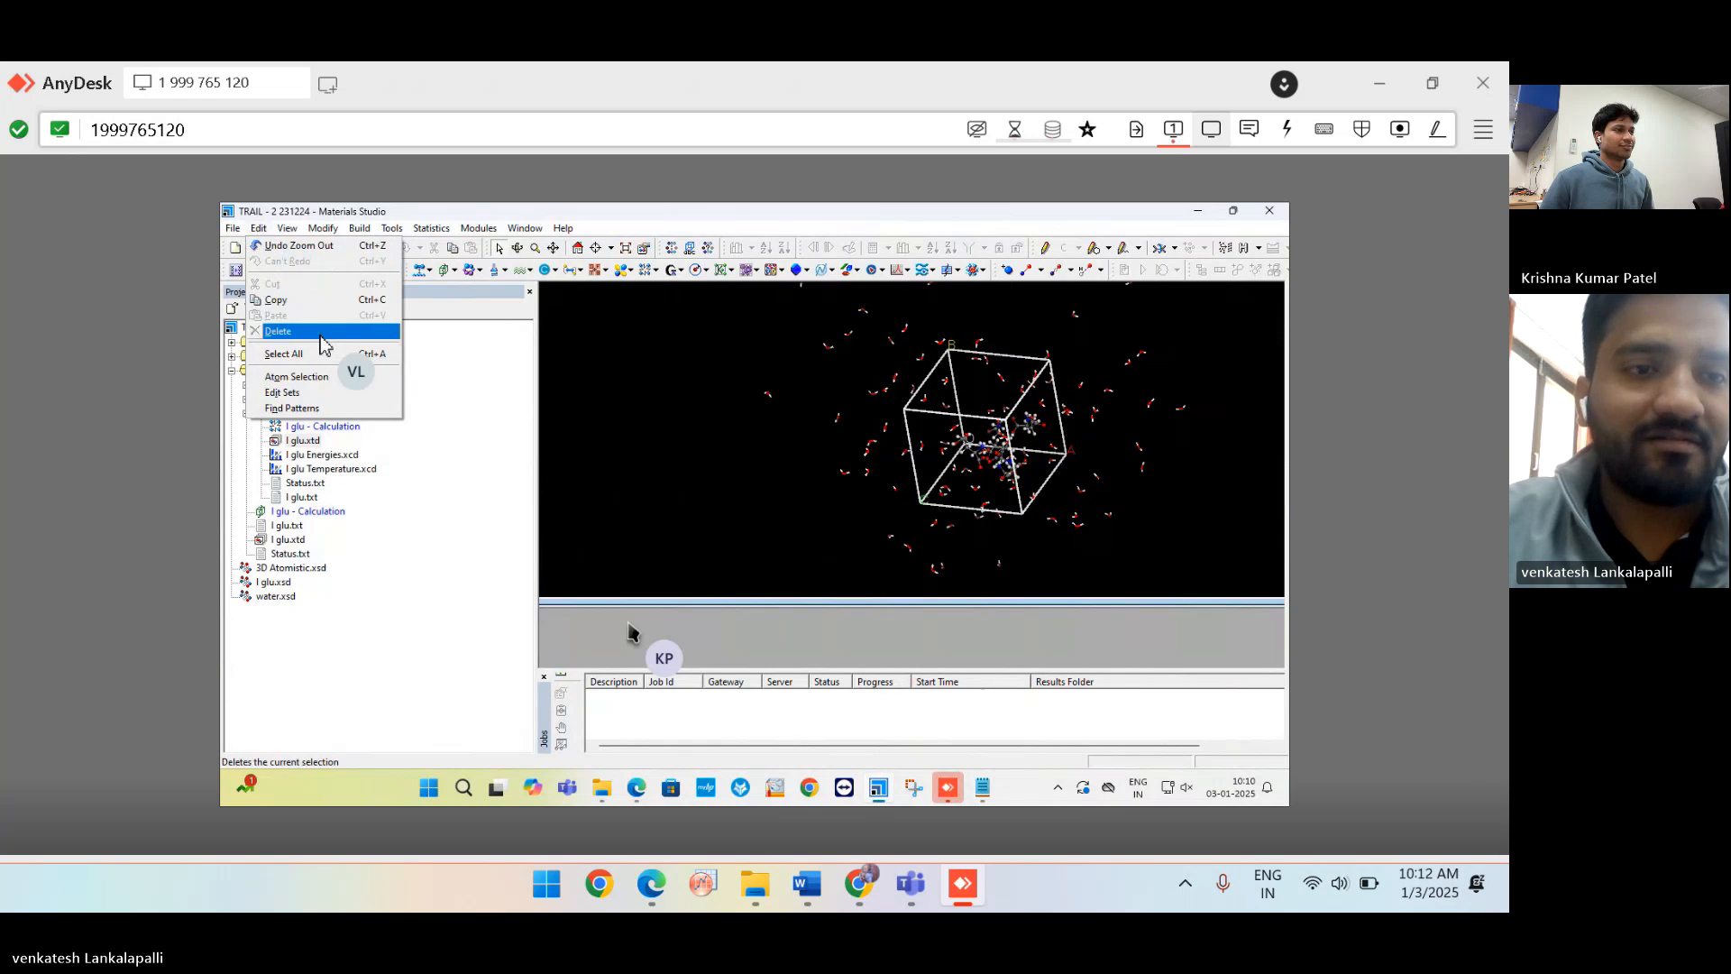
{"action": "left_click", "coordinate": [306, 394]}
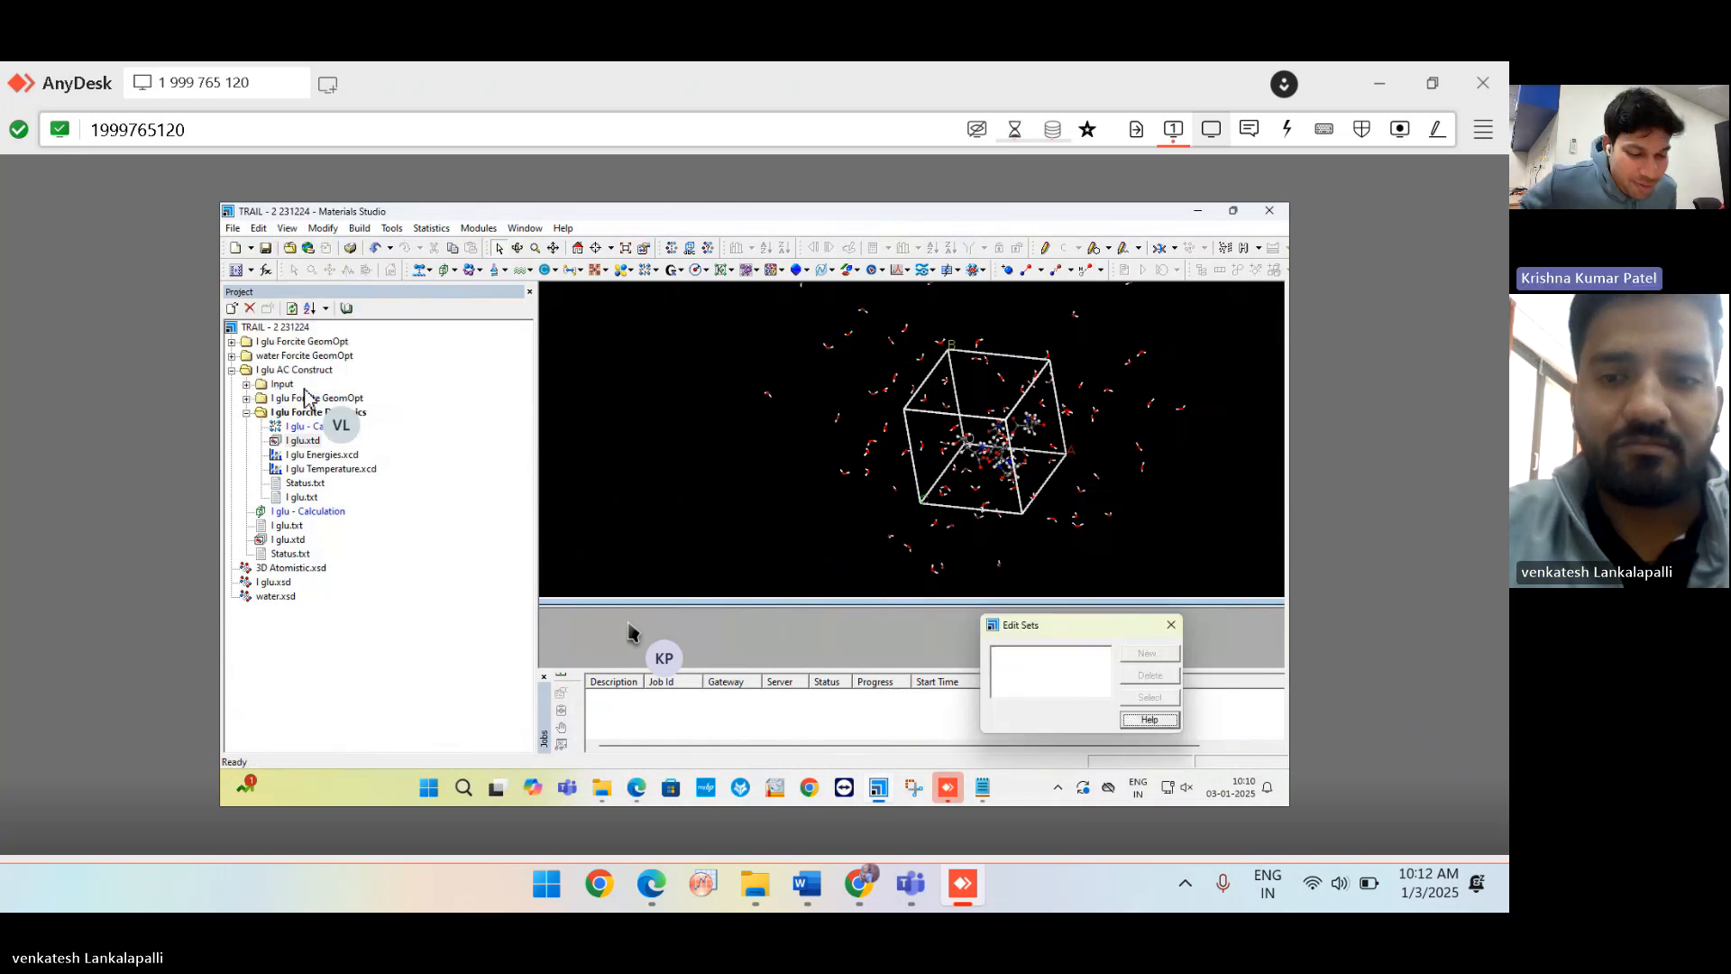
{"action": "left_click", "coordinate": [1168, 624]}
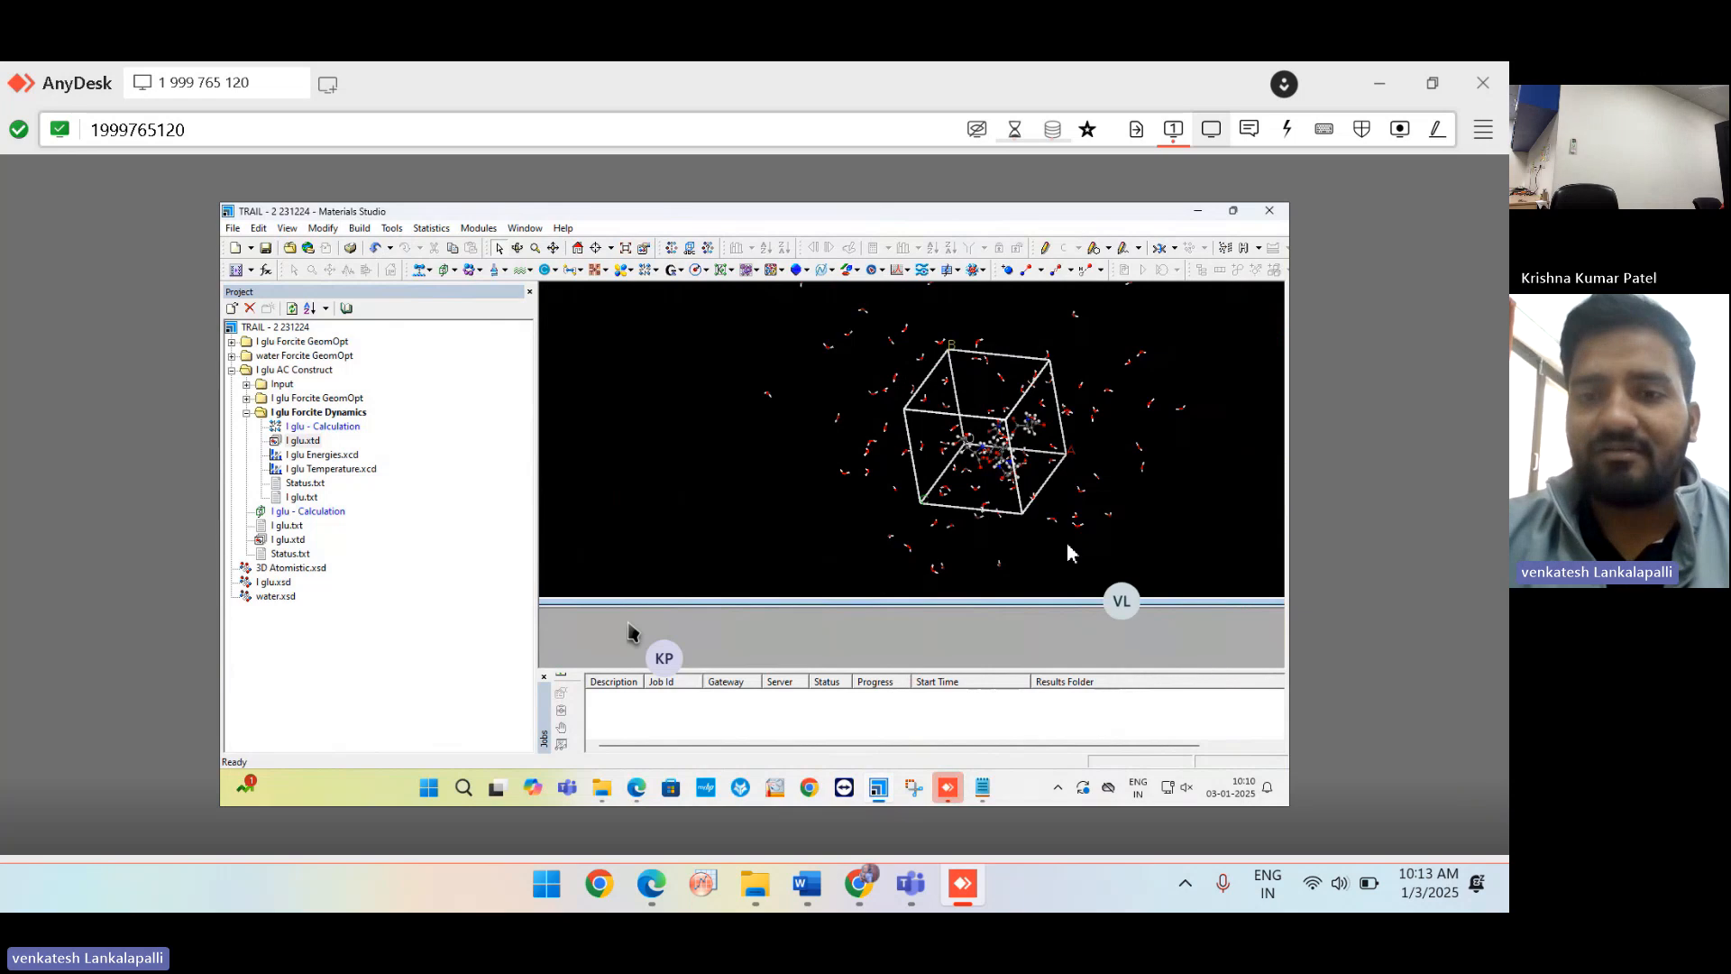
Zoom into the molecule, then bring the Teams meeting window to the front.
{"action": "scroll", "coordinate": [1003, 399], "scroll_direction": "up", "scroll_amount": 2}
{"action": "scroll", "coordinate": [1003, 402], "scroll_direction": "up", "scroll_amount": 3}
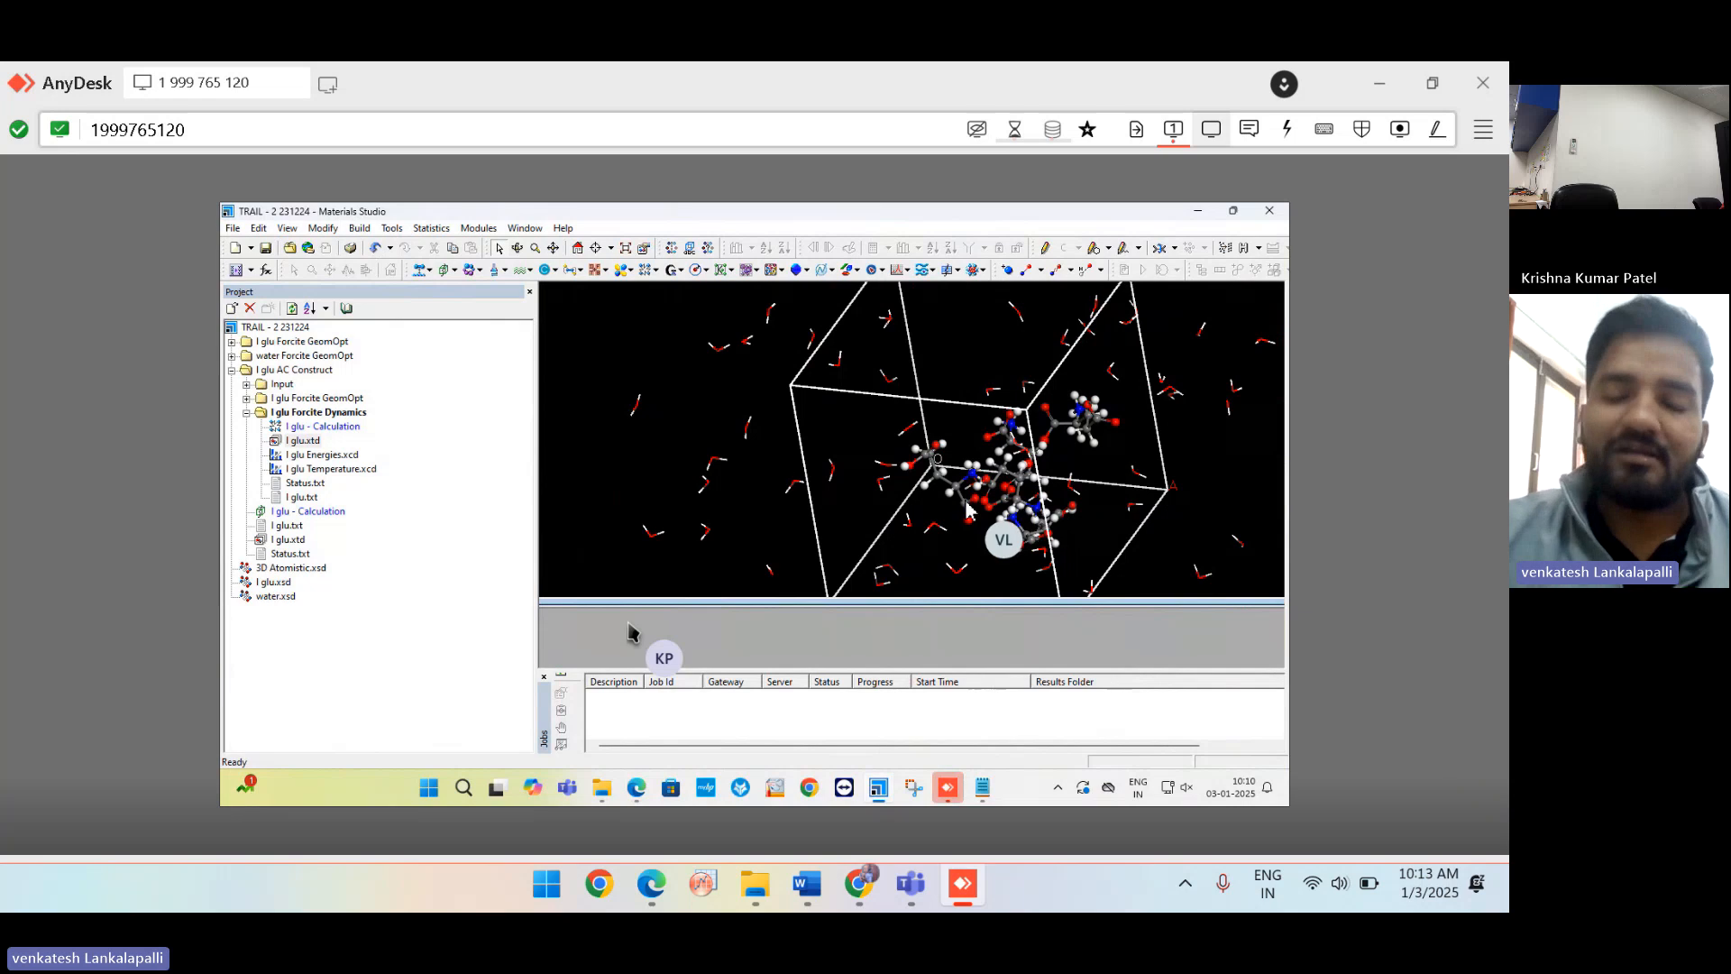
{"action": "scroll", "coordinate": [966, 510], "scroll_direction": "up", "scroll_amount": 1}
{"action": "scroll", "coordinate": [967, 510], "scroll_direction": "up", "scroll_amount": 1}
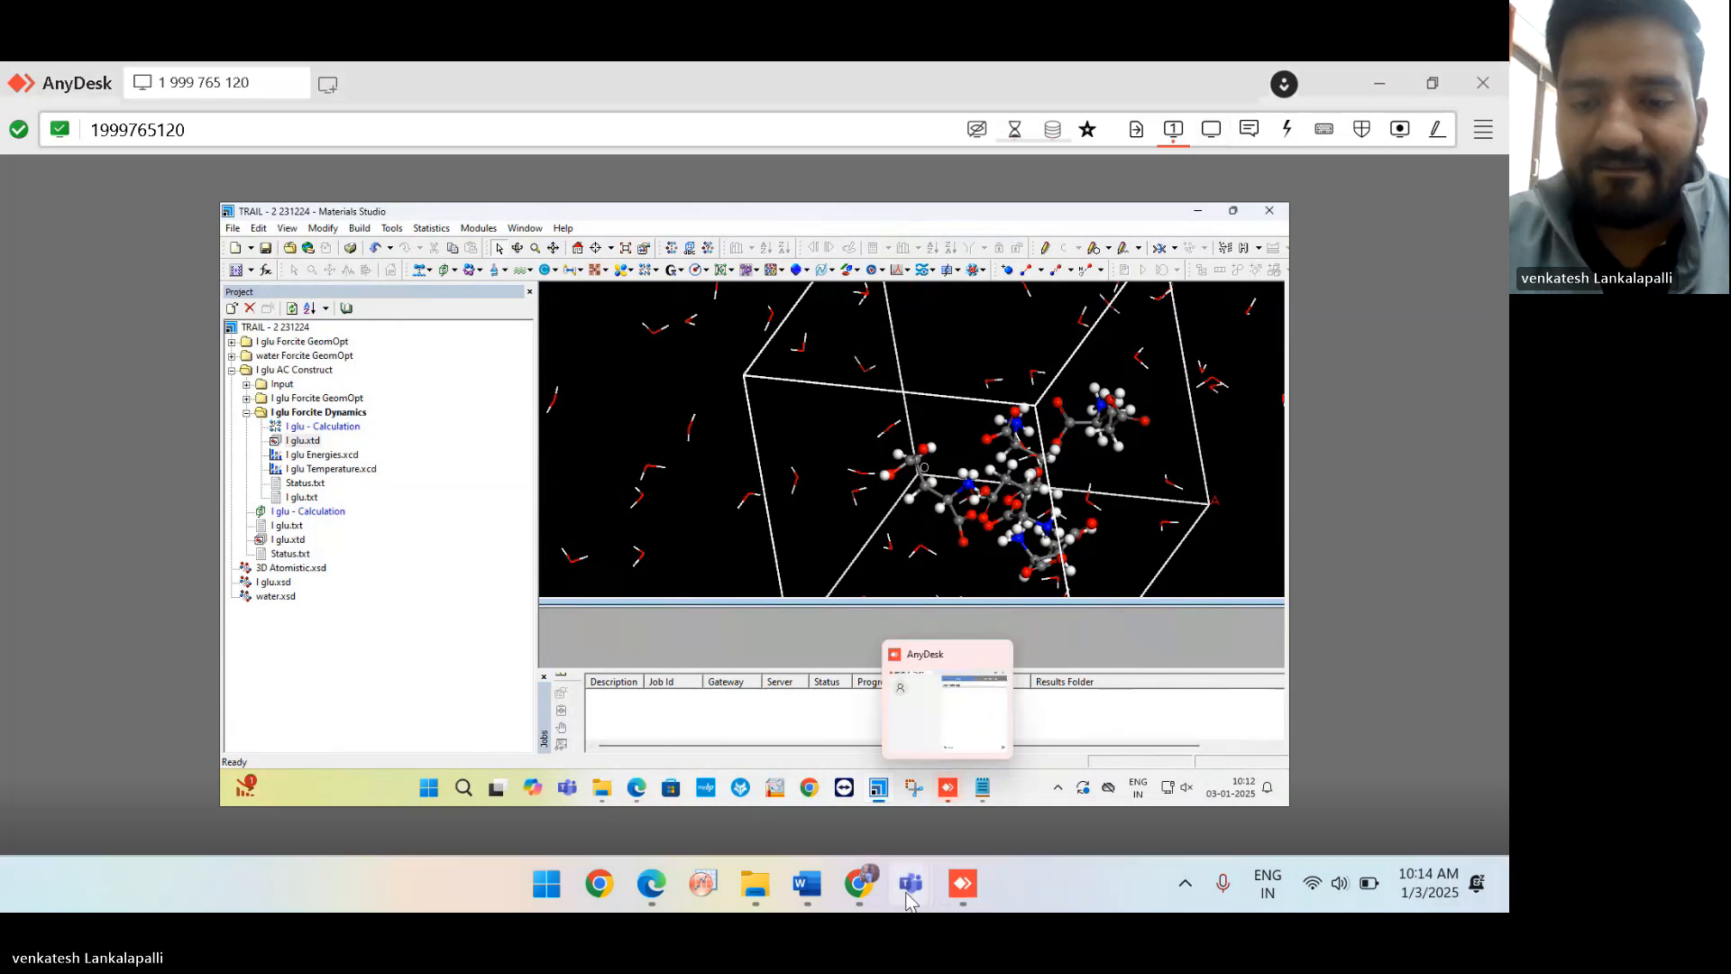
{"action": "left_click", "coordinate": [878, 794]}
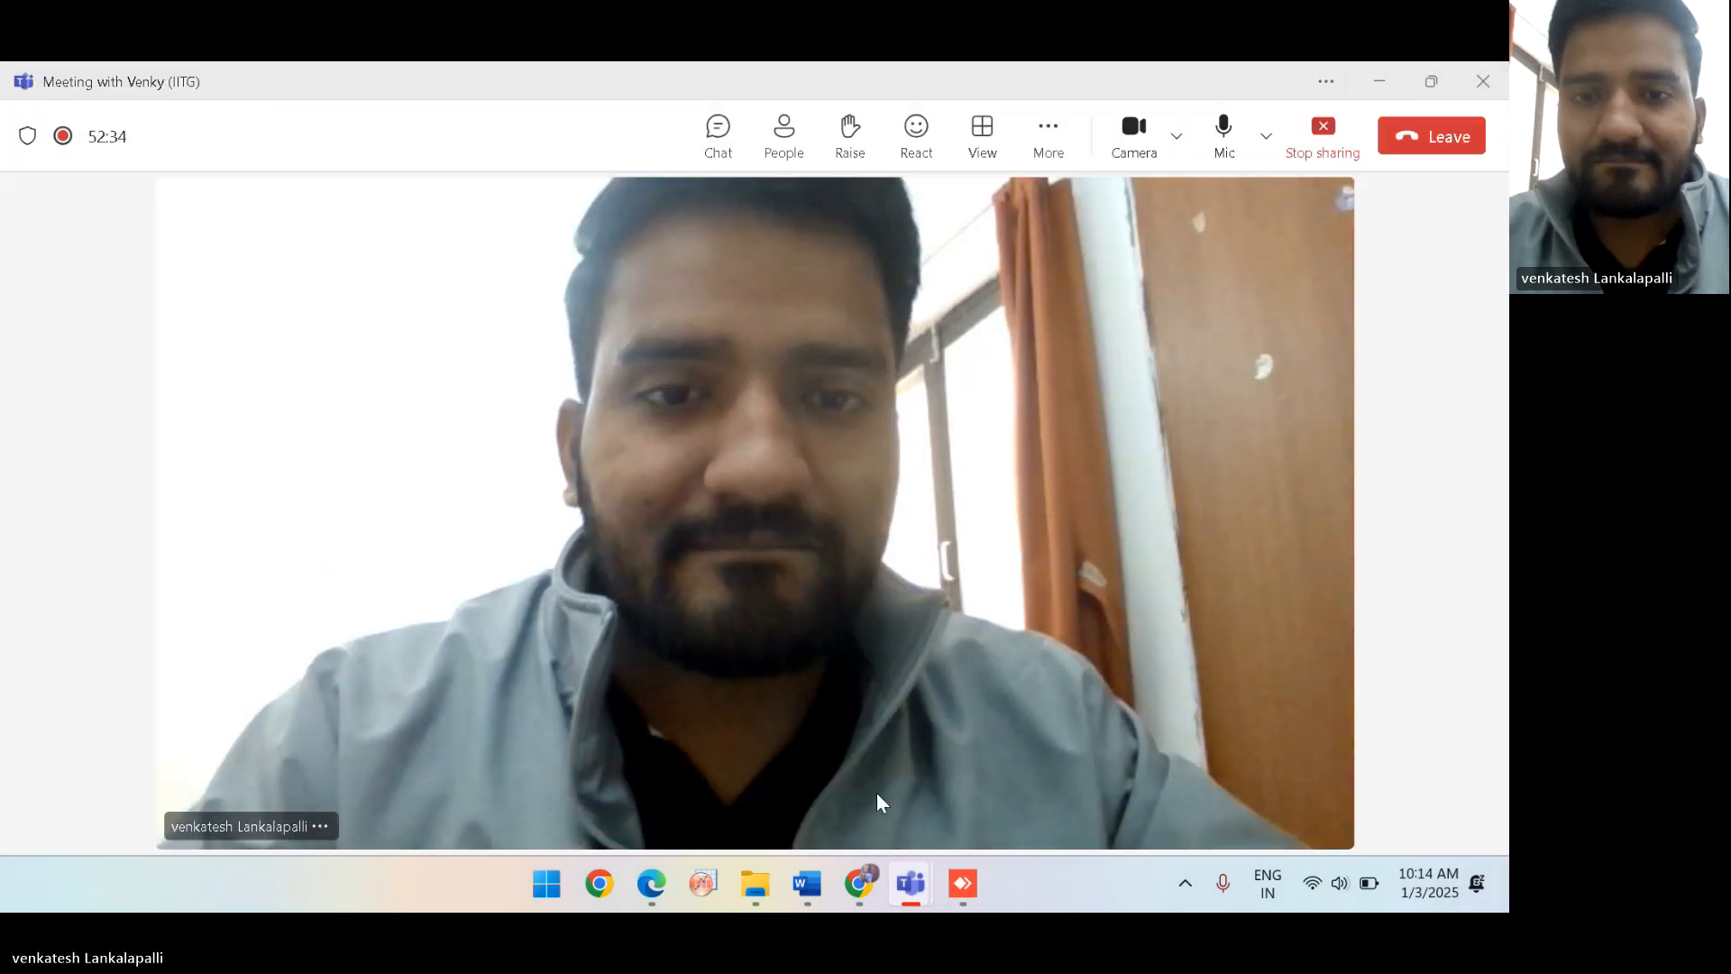